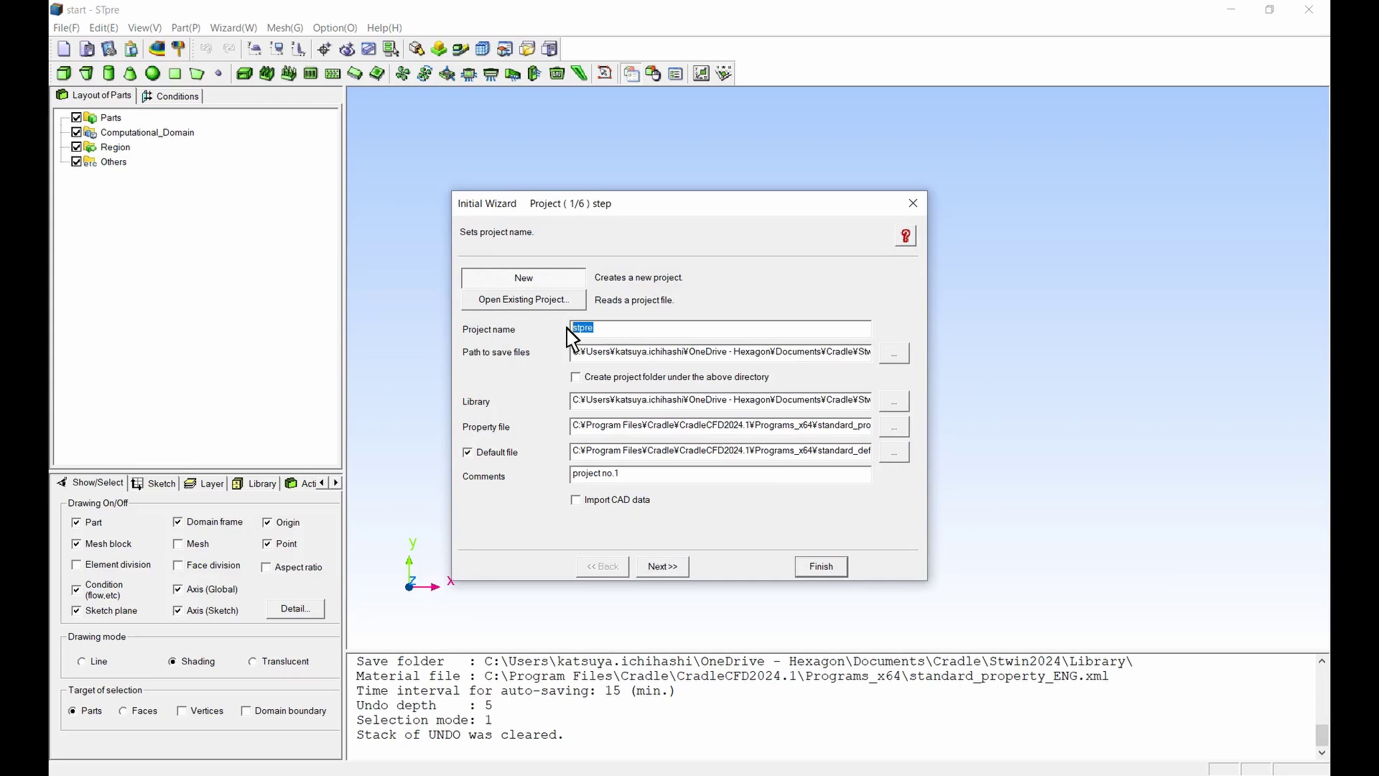
- Name the new project ExternalFlow_GensetChiller and read in the CAD file MODEL.x_t
text(ExternalFlow_GensetChiller)
click(658, 565)
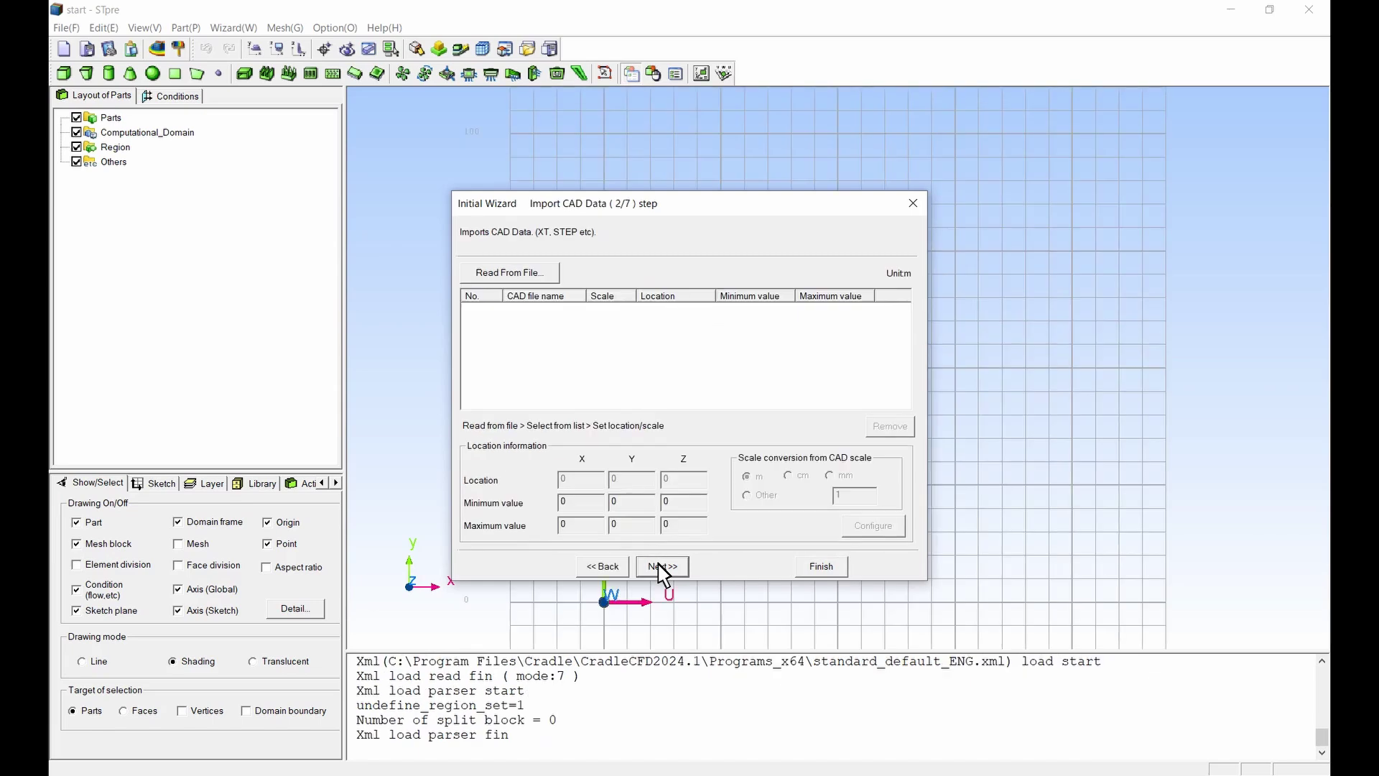
click(521, 274)
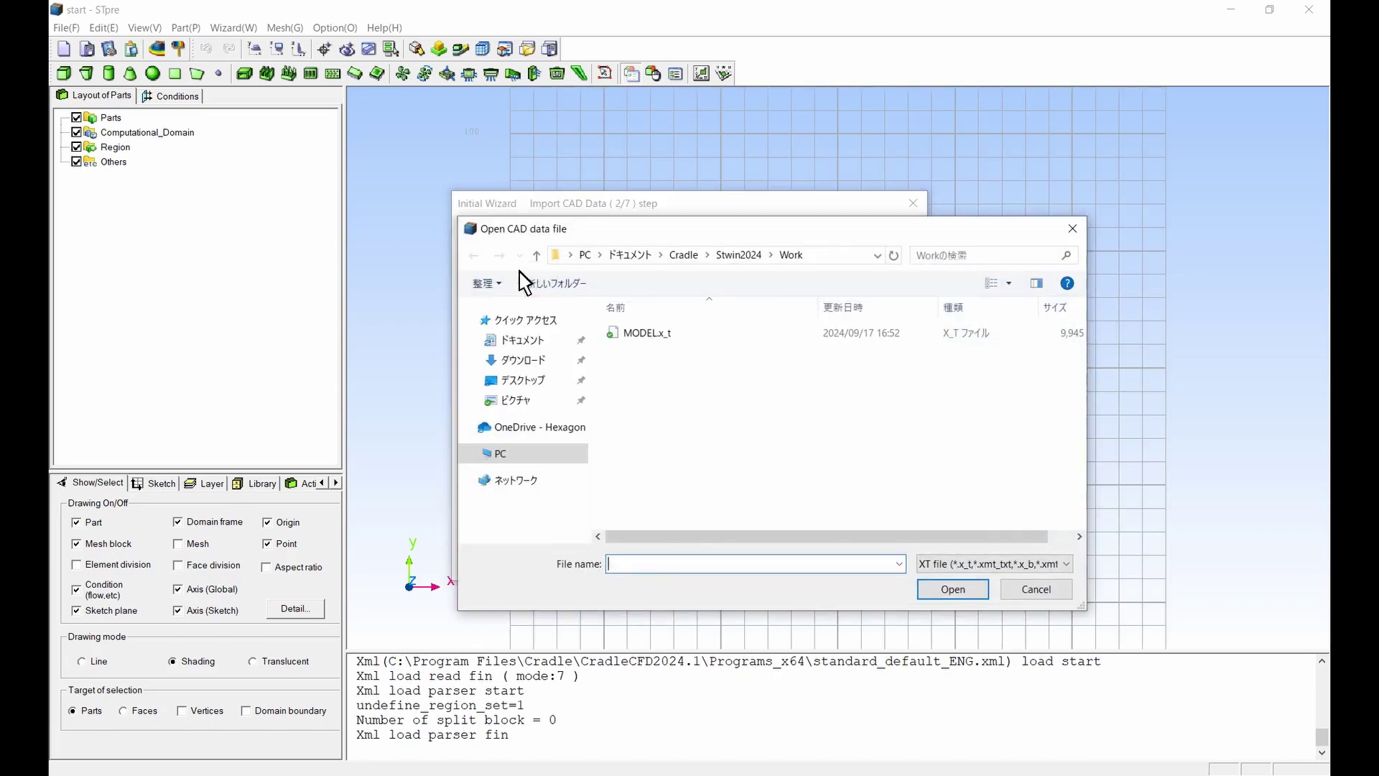
click(647, 334)
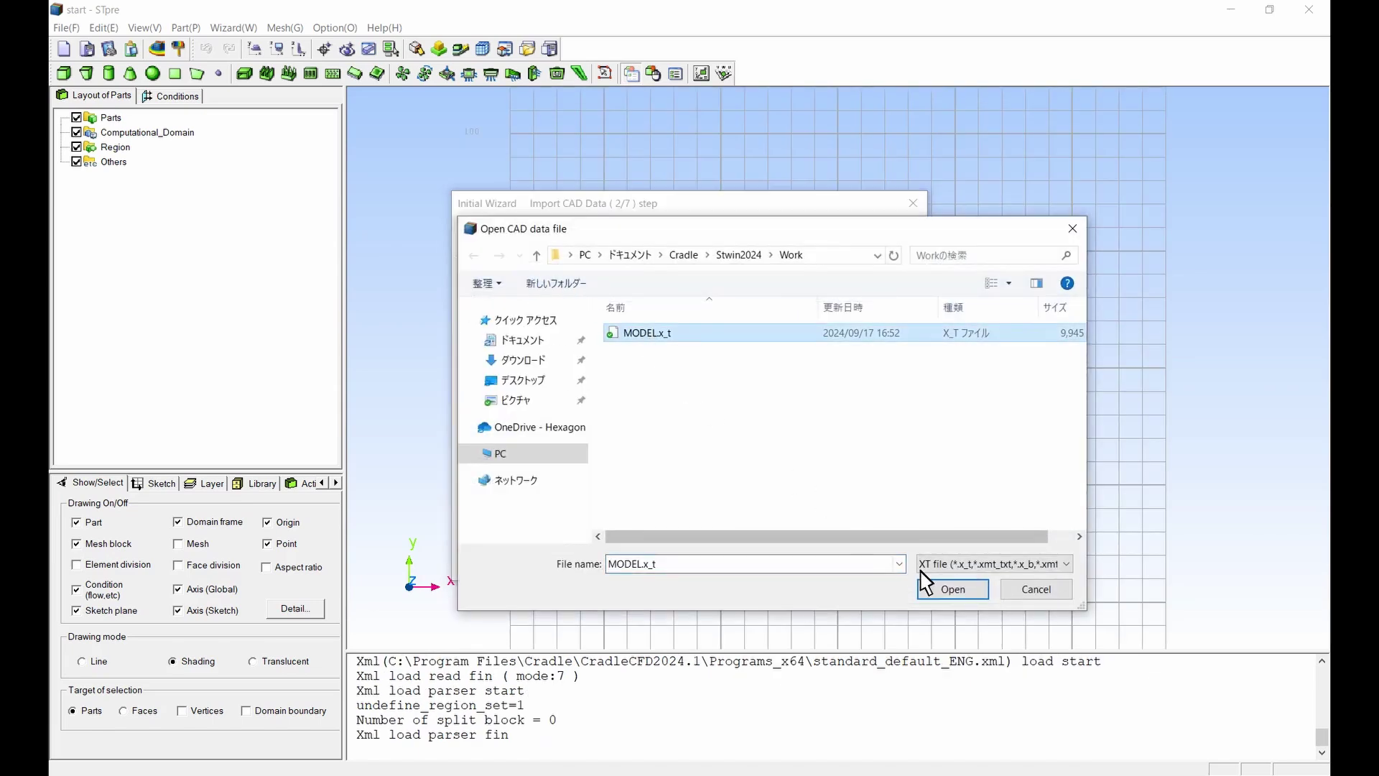
click(950, 589)
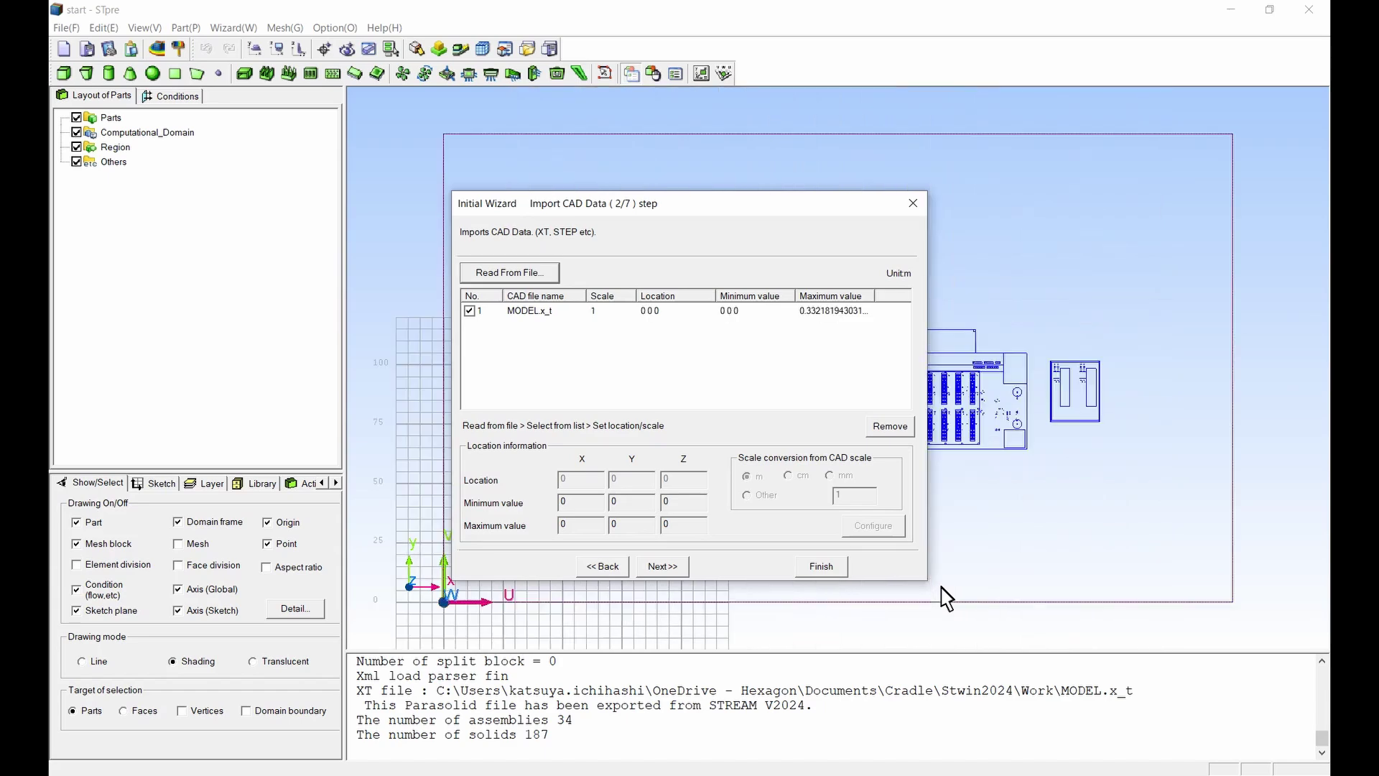
- Set the location of the imported MODEL.x_t to about X -0.2026645, Y -0.0928264 and Z -0.0461222
click(553, 313)
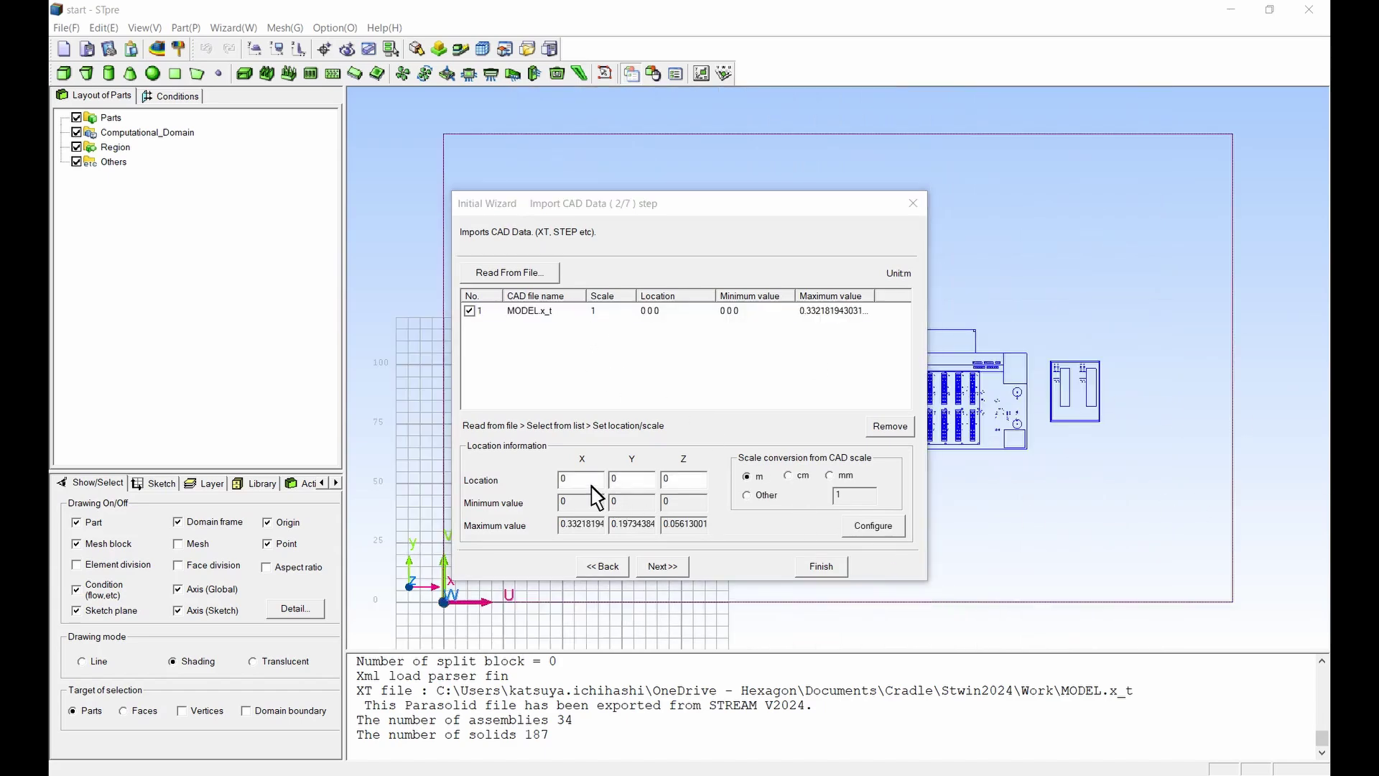
click(567, 480)
key(ctrl+v)
click(616, 480)
key(ctrl+v)
double_click(691, 480)
key(ctrl+v)
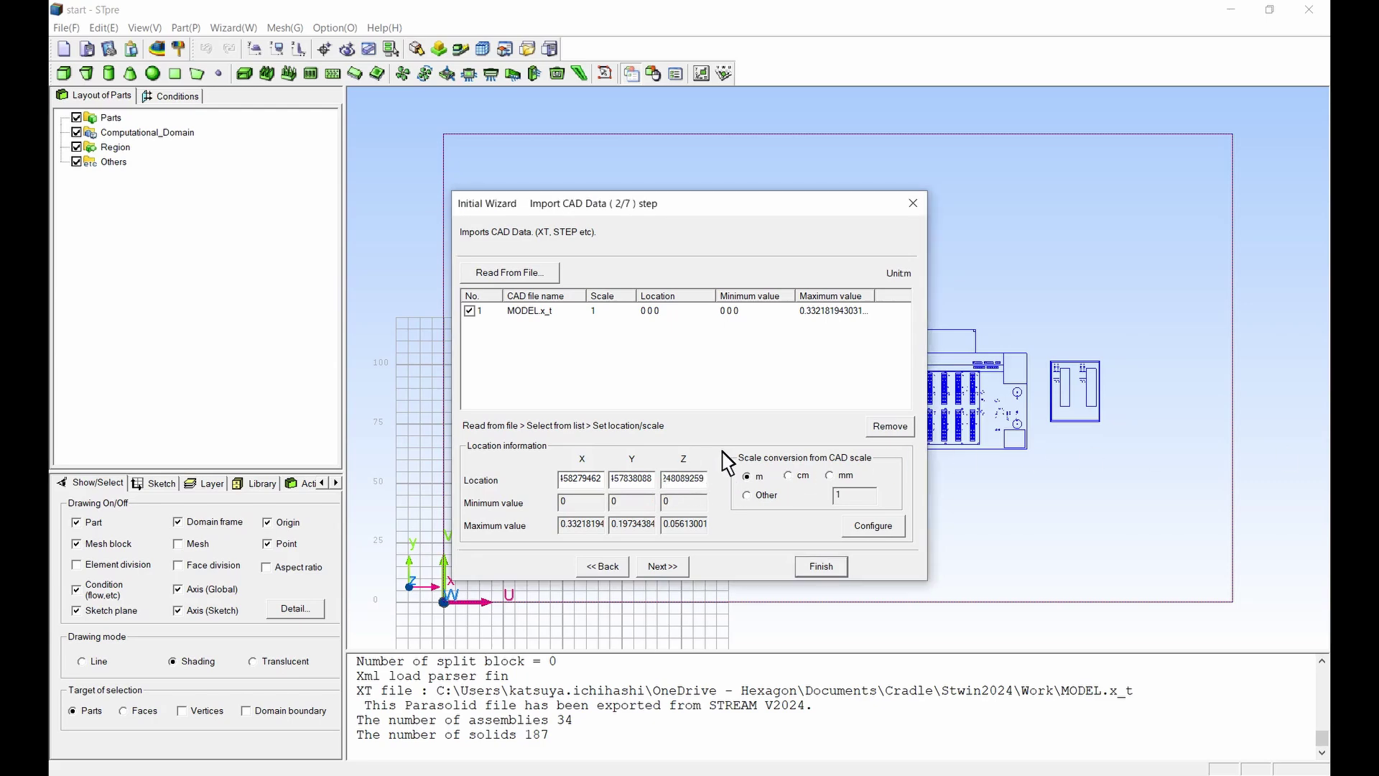
- Apply a custom CAD scale conversion of 1000 to the imported model and continue to the computational domain settings
click(747, 495)
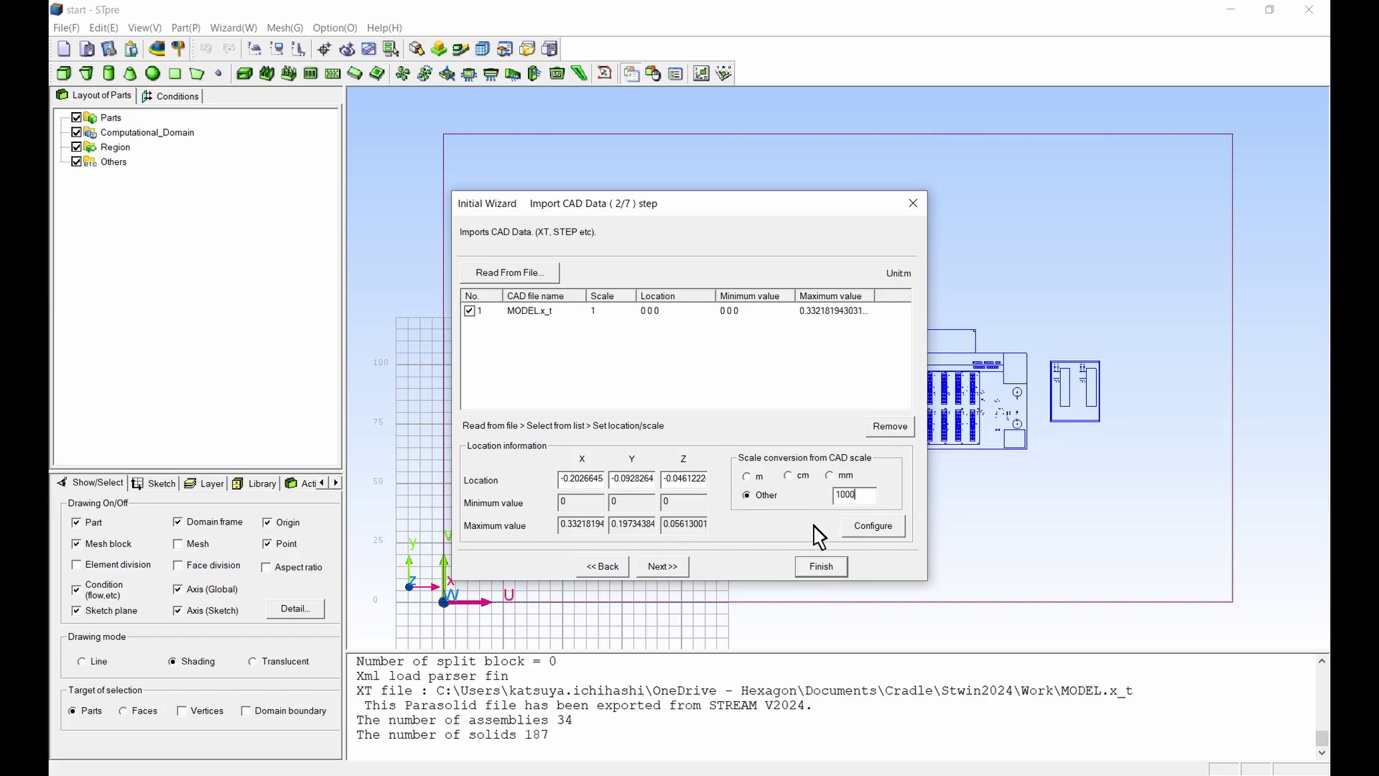
click(876, 529)
click(671, 568)
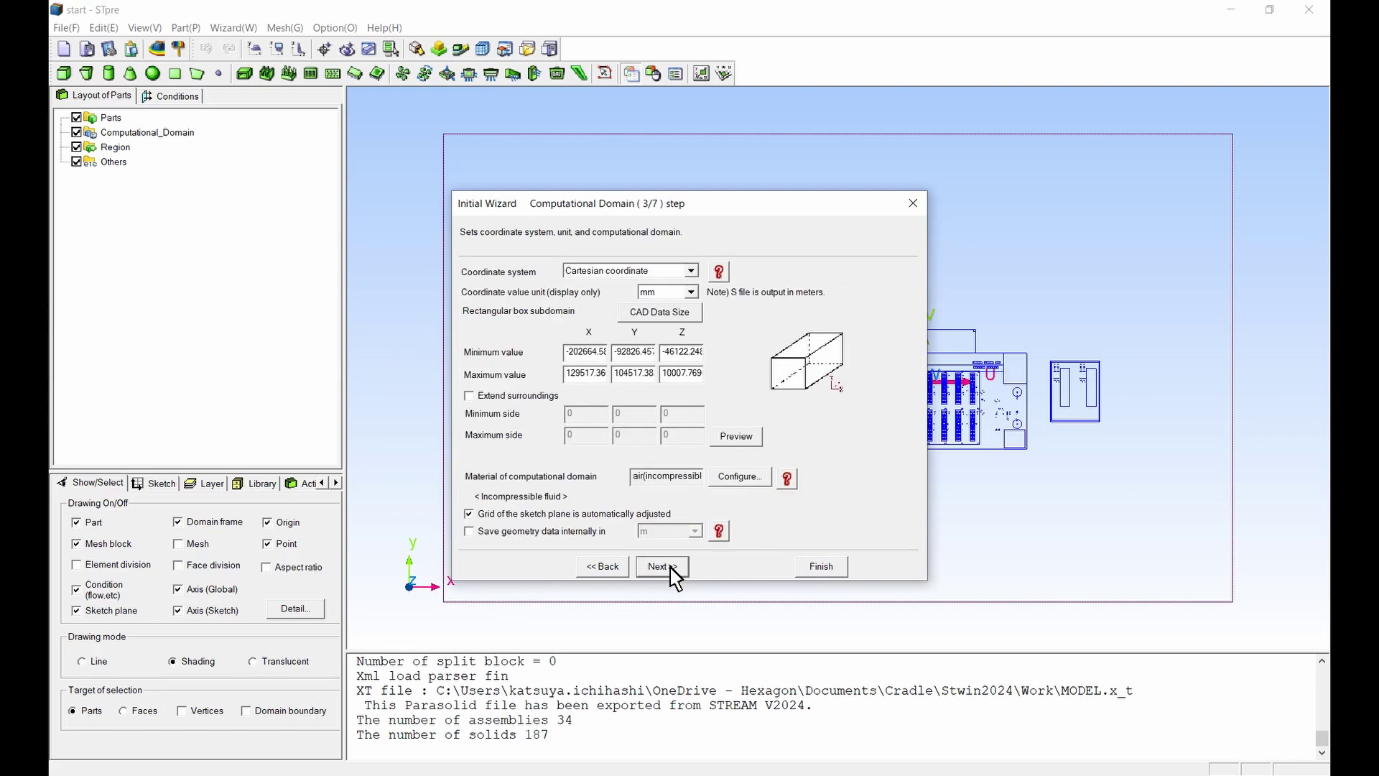
- Size the computational domain from the CAD data in km, extended 0.15 on both X and Y sides and 0.25 on the maximum Z side
click(657, 293)
click(647, 349)
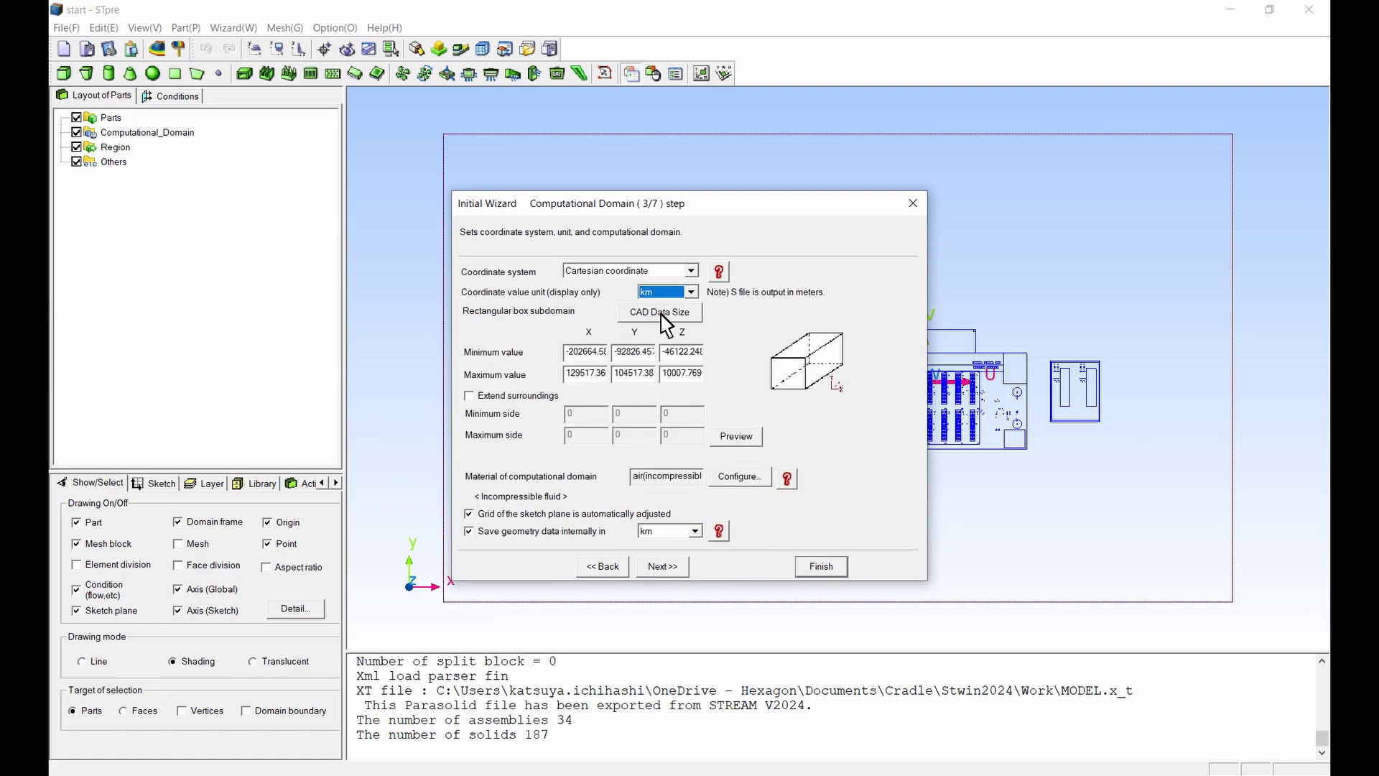
click(661, 314)
click(470, 396)
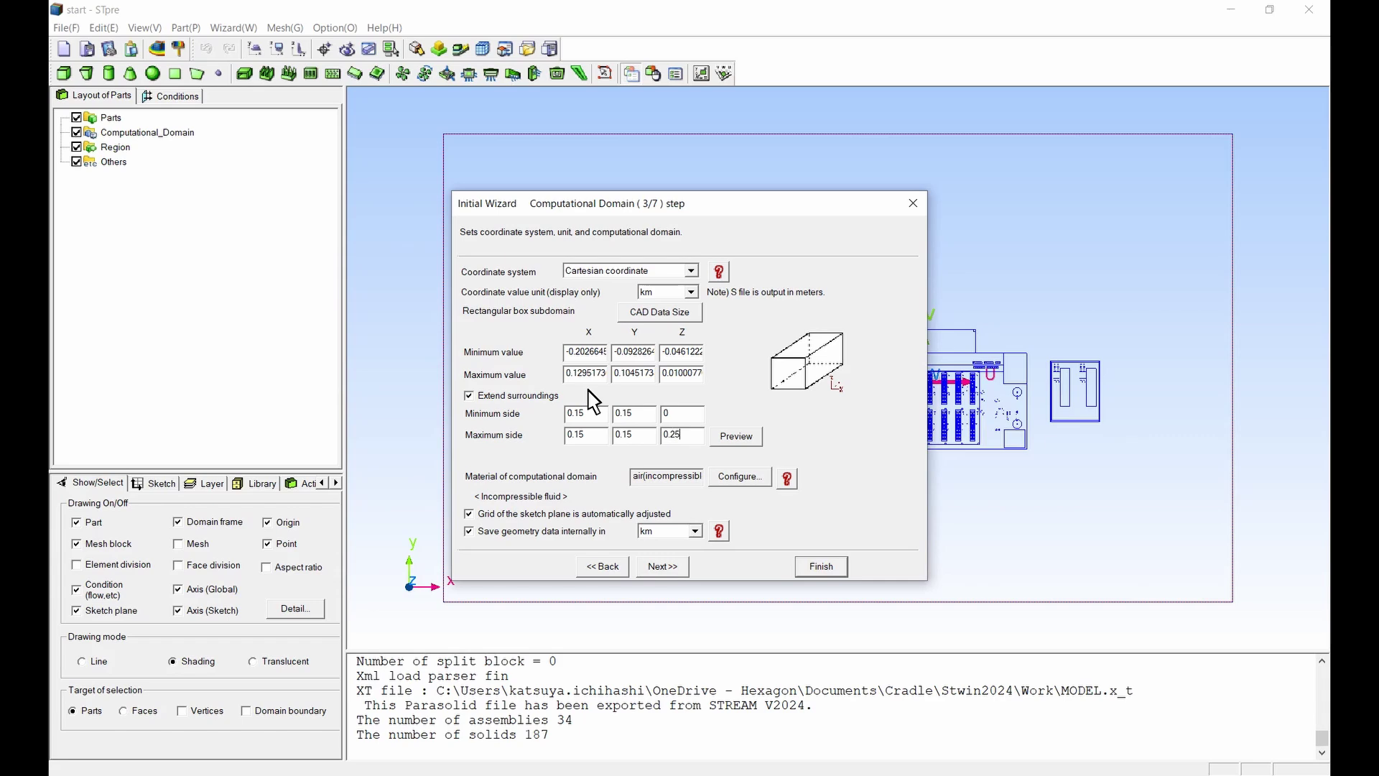
click(670, 565)
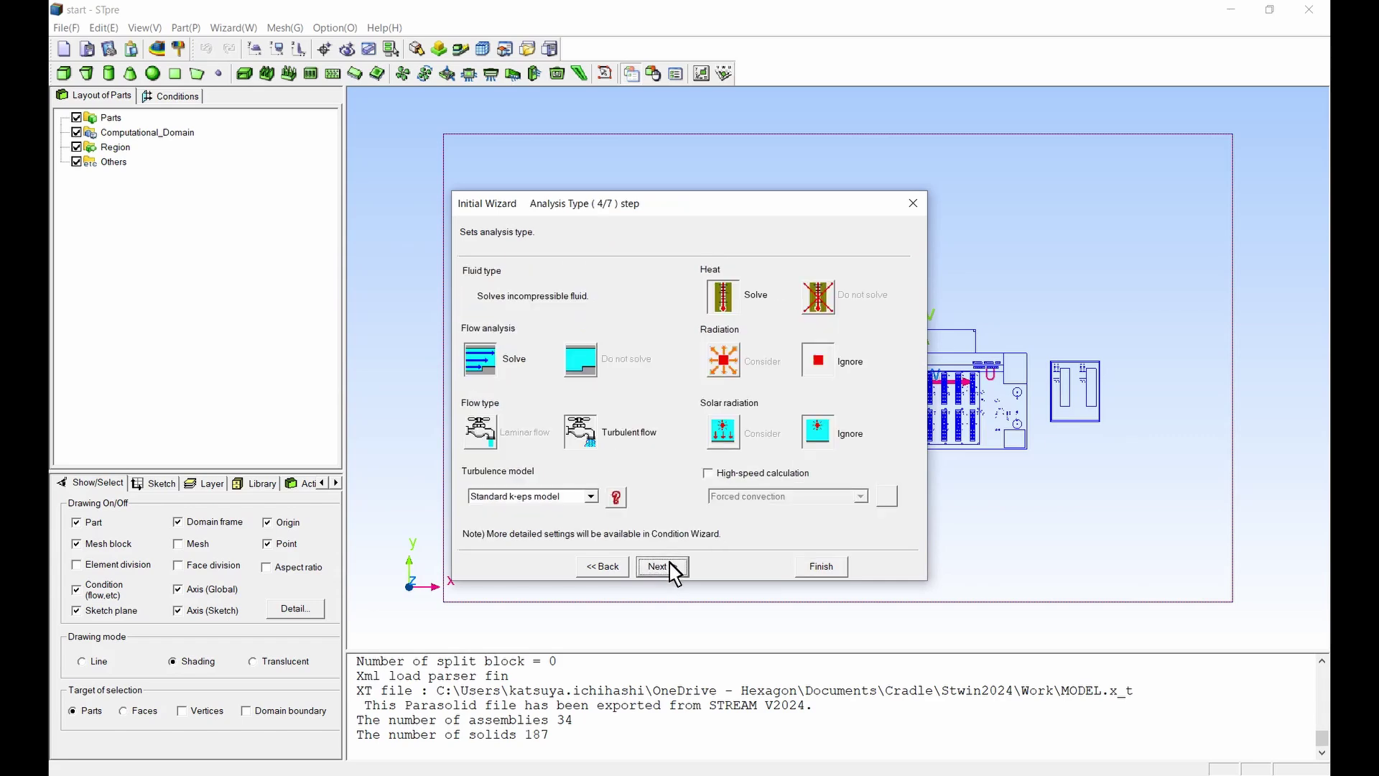
- Accept the default analysis type and set both the default temperature and the initial solid temperature to 17.6 C
click(670, 565)
click(620, 316)
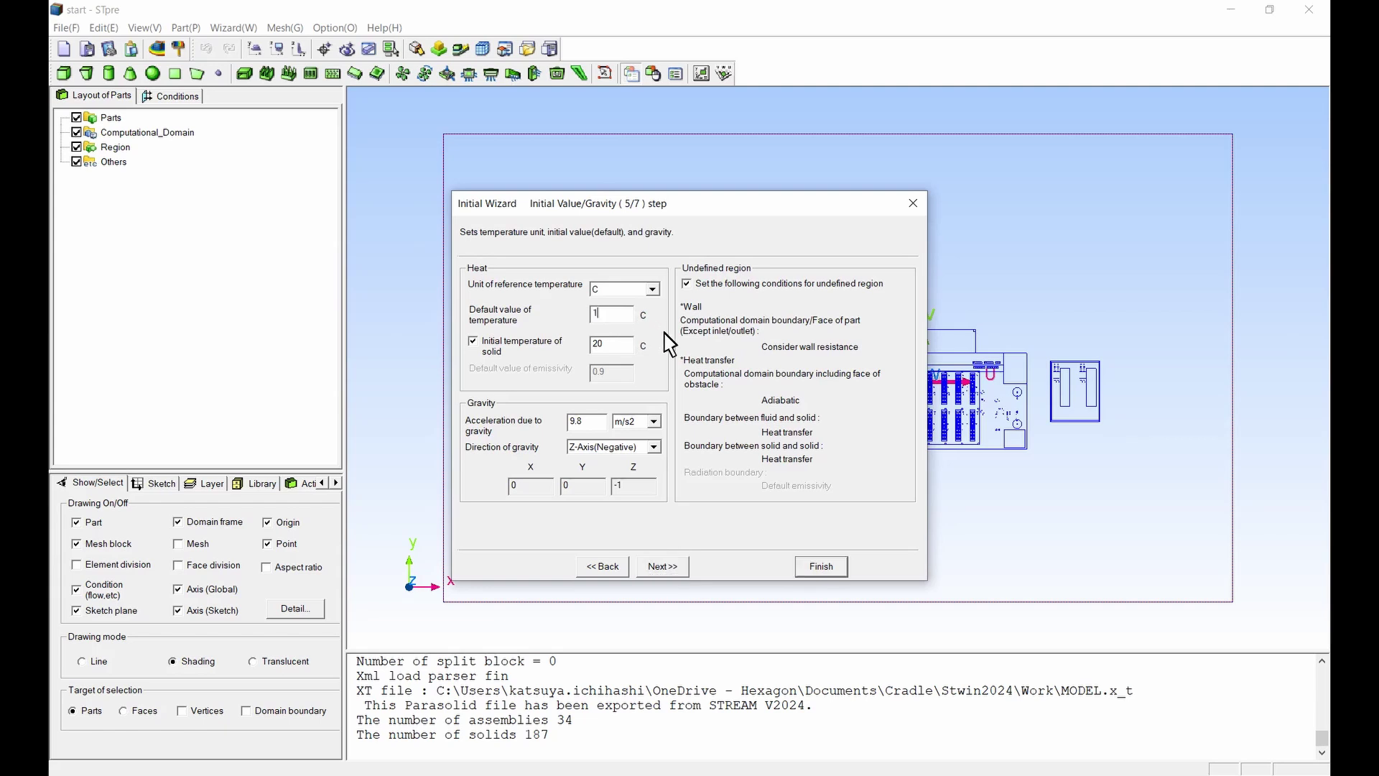
key(Tab)
key(Tab)
click(669, 564)
- Choose external flow with winds blowing through buildings as the analysis purpose and set the wind direction to SSW
click(553, 488)
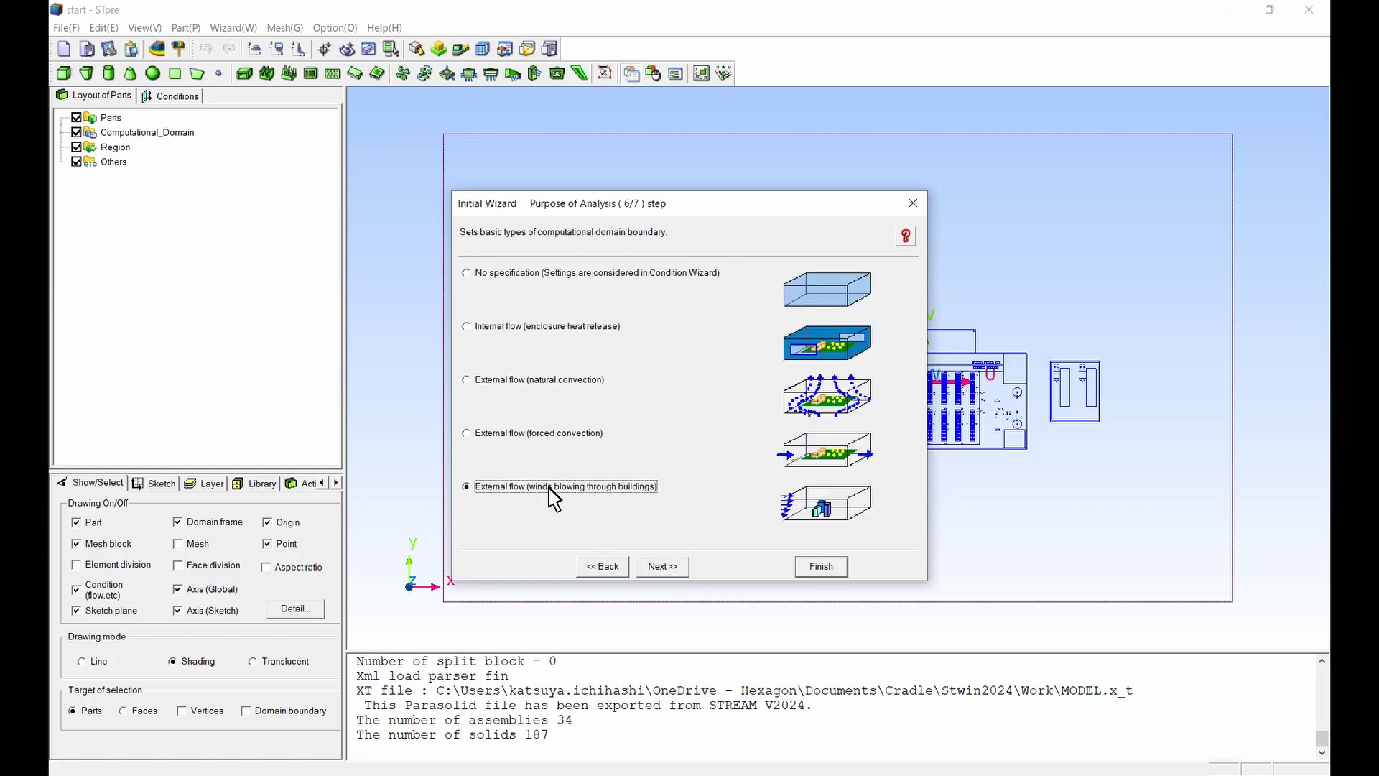
click(665, 568)
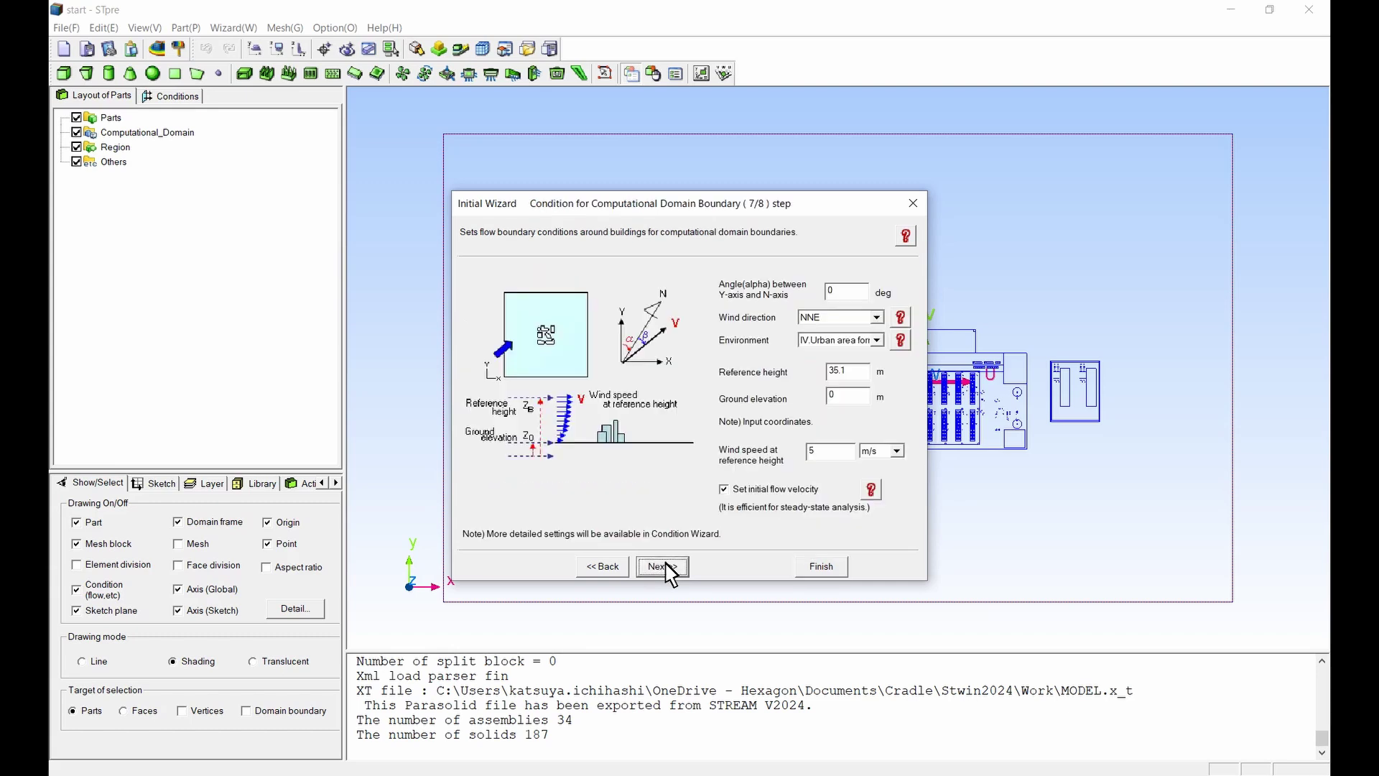
click(837, 321)
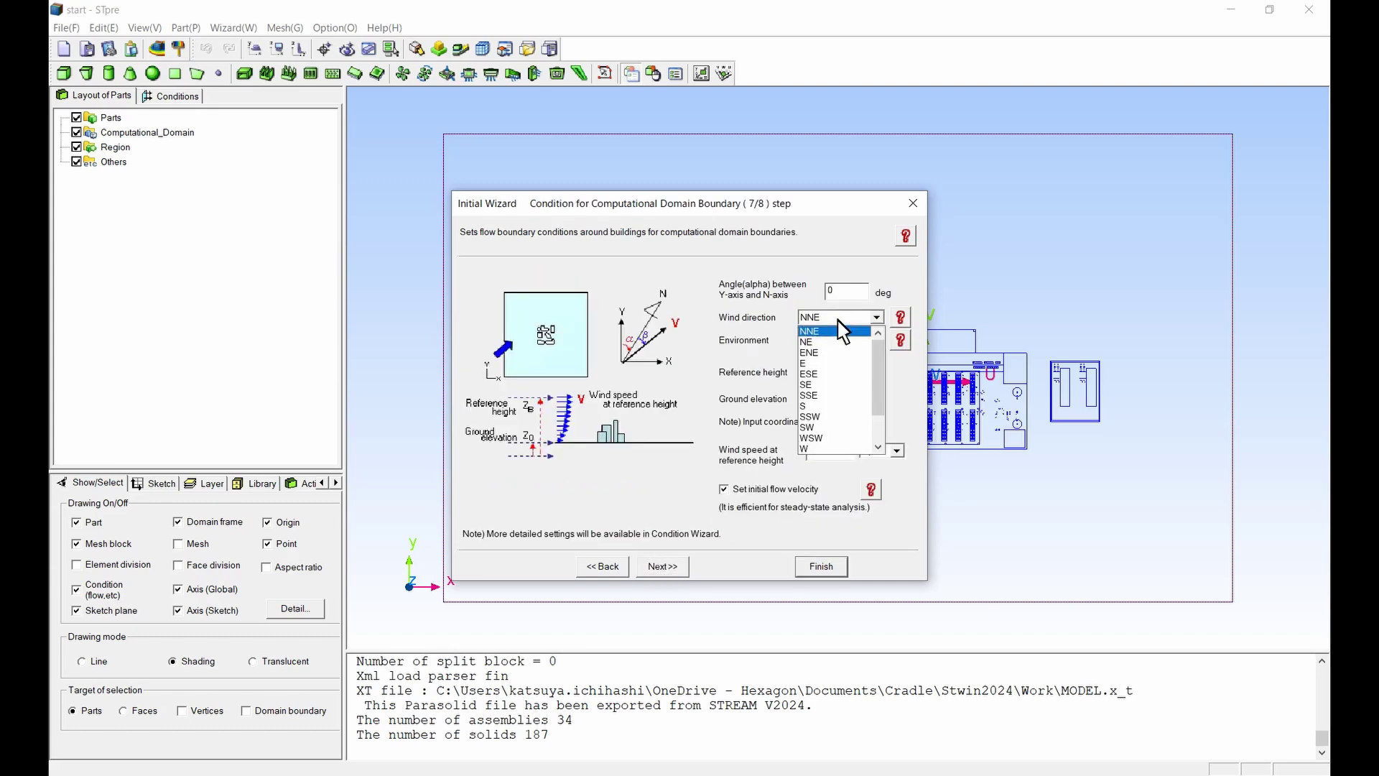
click(830, 418)
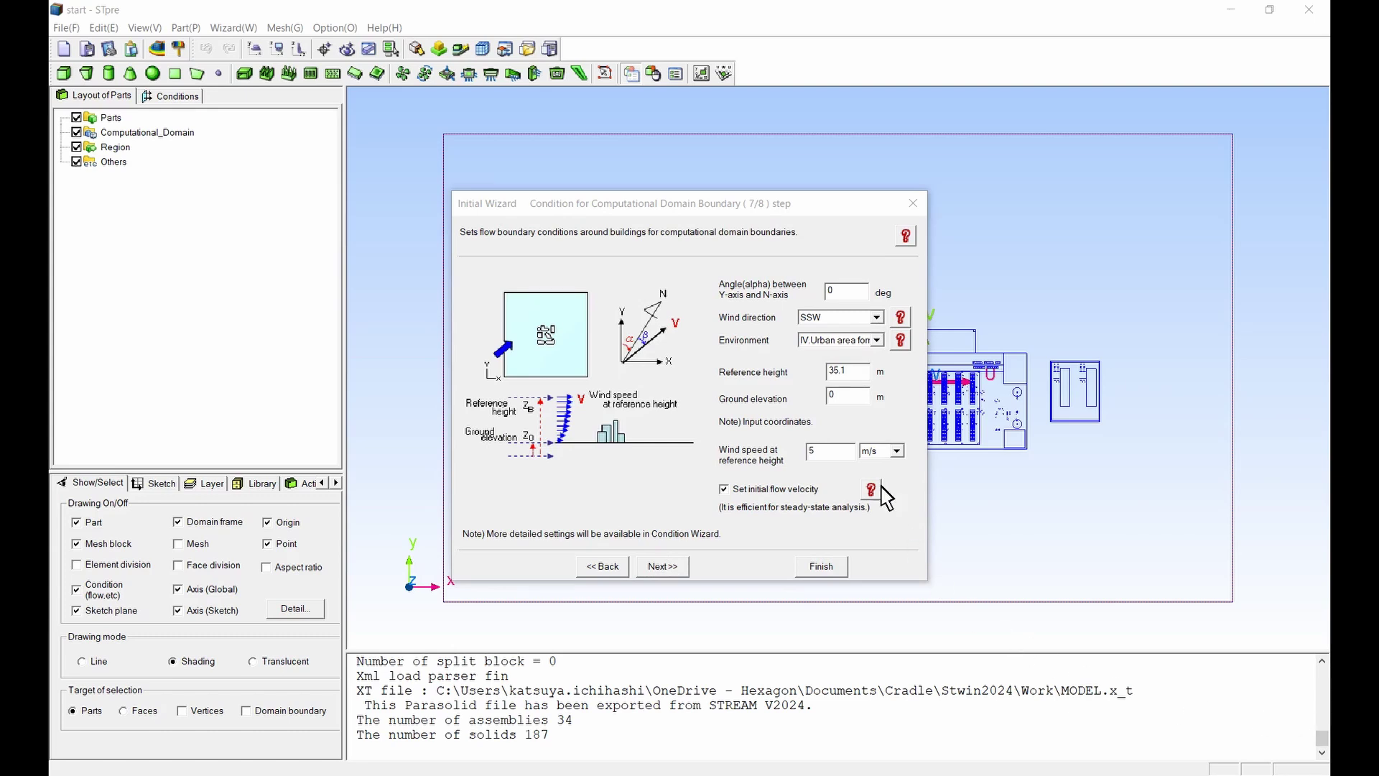
- Complete the initial wizard with the ground elevation at the model's base Z coordinate and the wind speed at reference height
click(846, 401)
text(48089259)
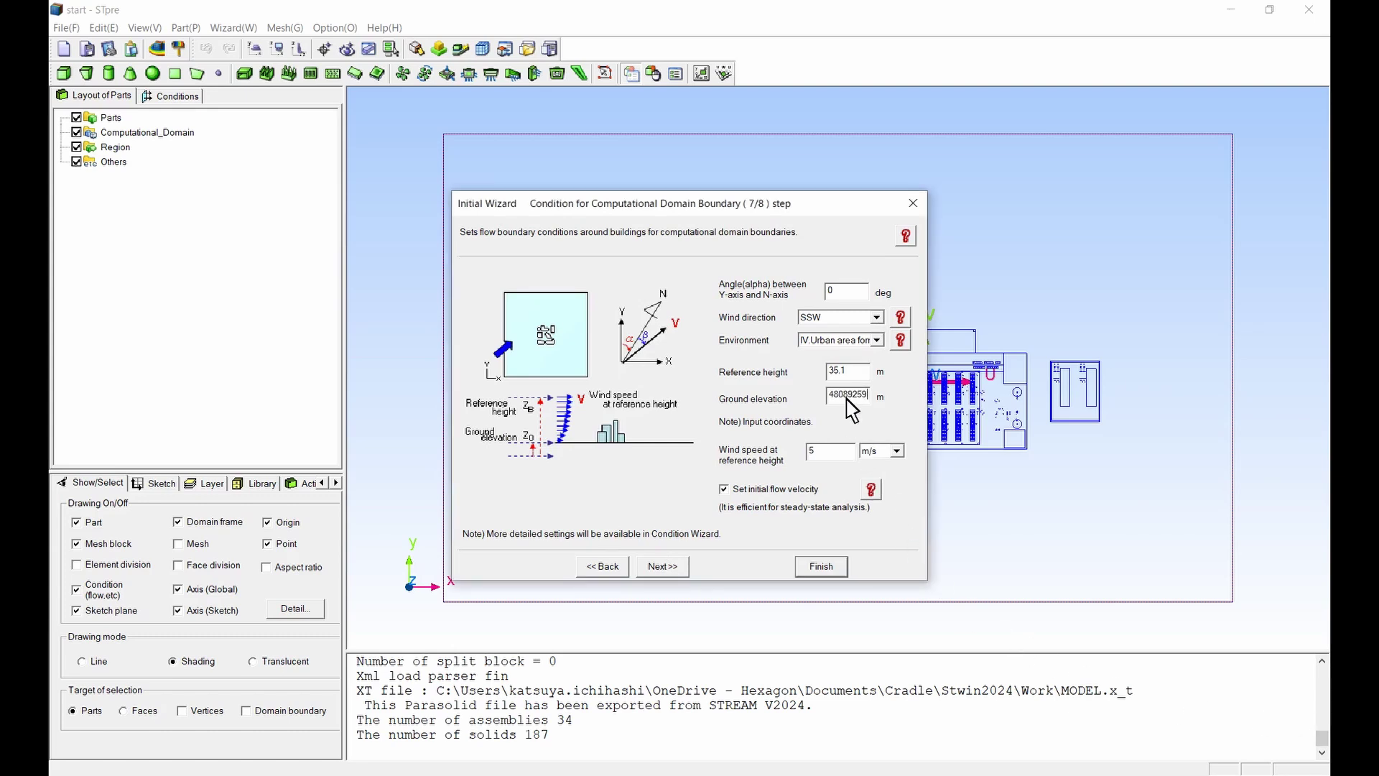
click(837, 457)
click(663, 566)
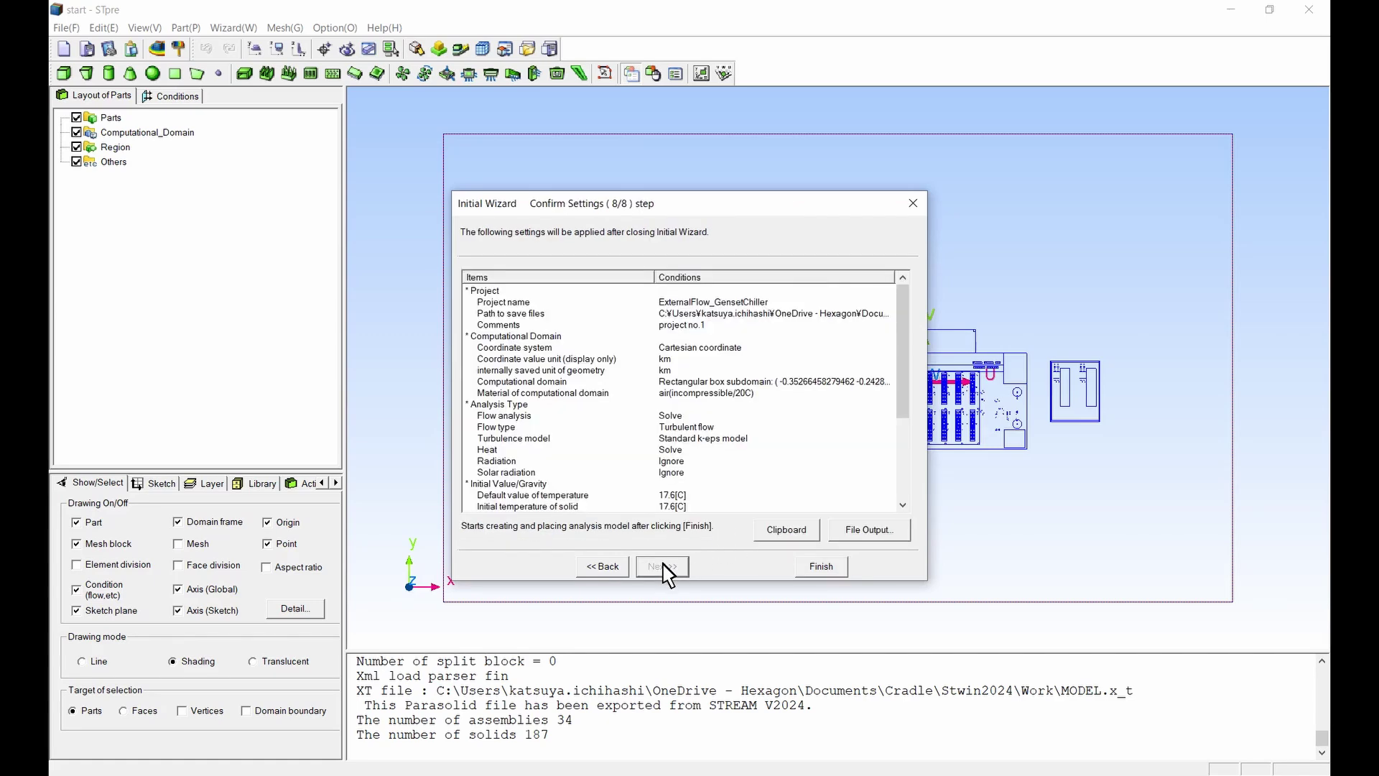
click(824, 567)
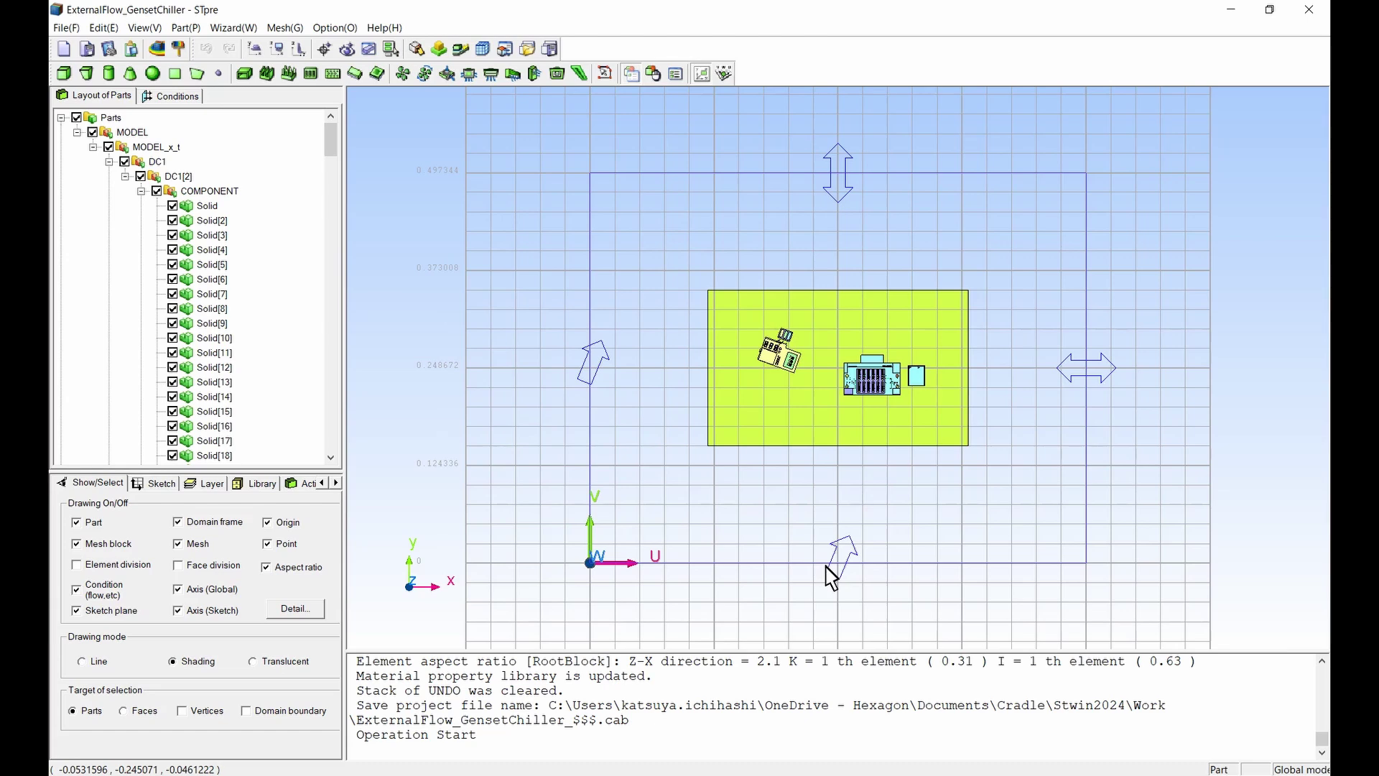
- Examine the imported model in 3D, from the whole domain down to the chillers on their raised platform
click(924, 774)
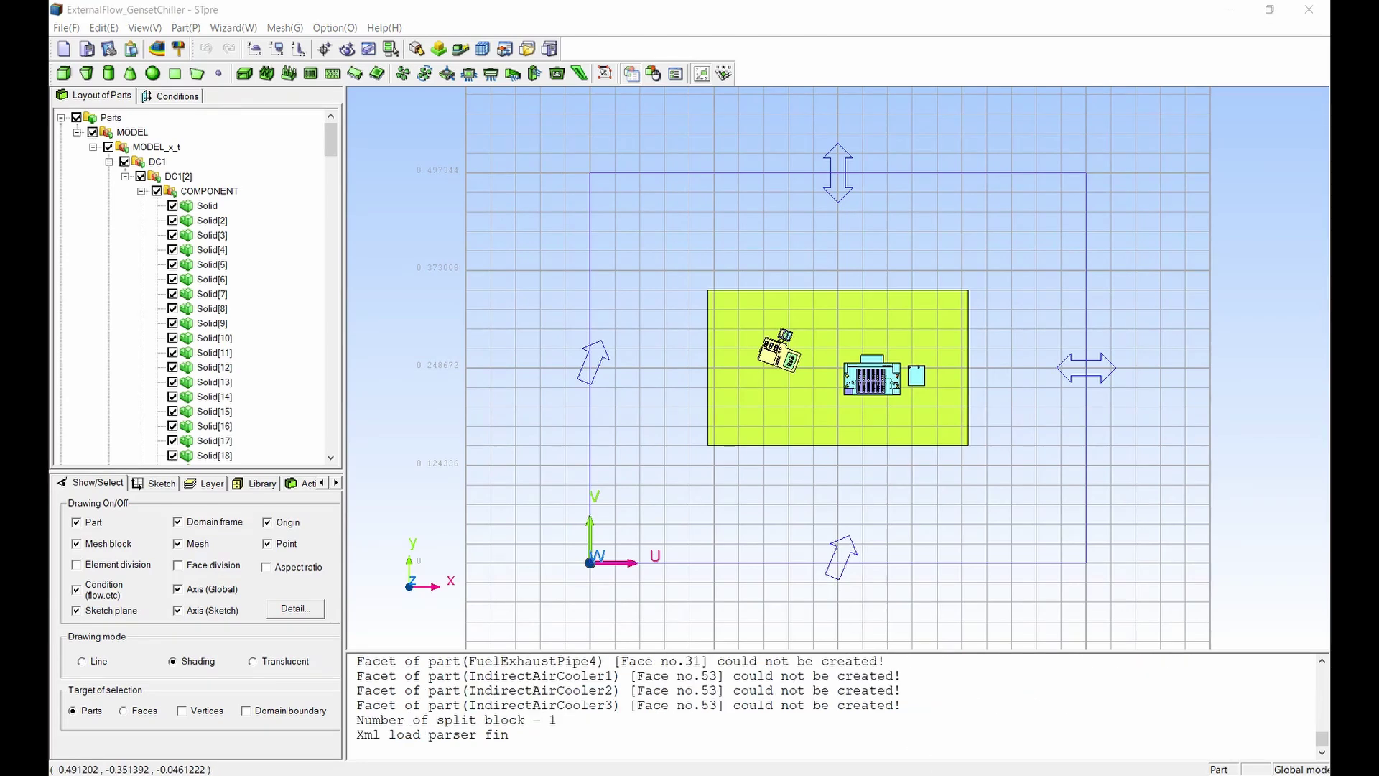
middle_drag(1262, 529, 847, 340)
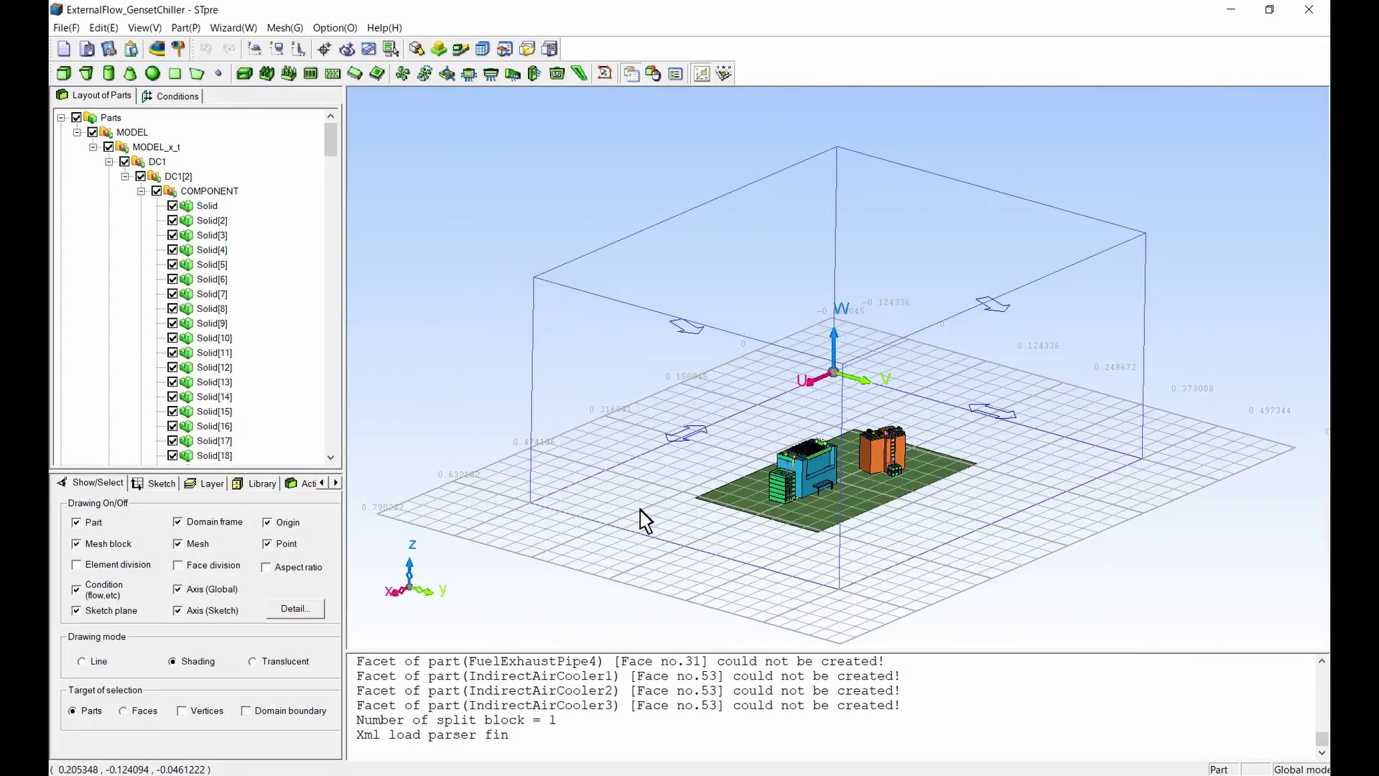
middle_drag(656, 505, 705, 427)
mouse_move(595, 451)
right_down()
mouse_move(1013, 346)
mouse_move(1008, 371)
right_up()
middle_drag(1007, 370, 874, 359)
right_drag(650, 439, 973, 350)
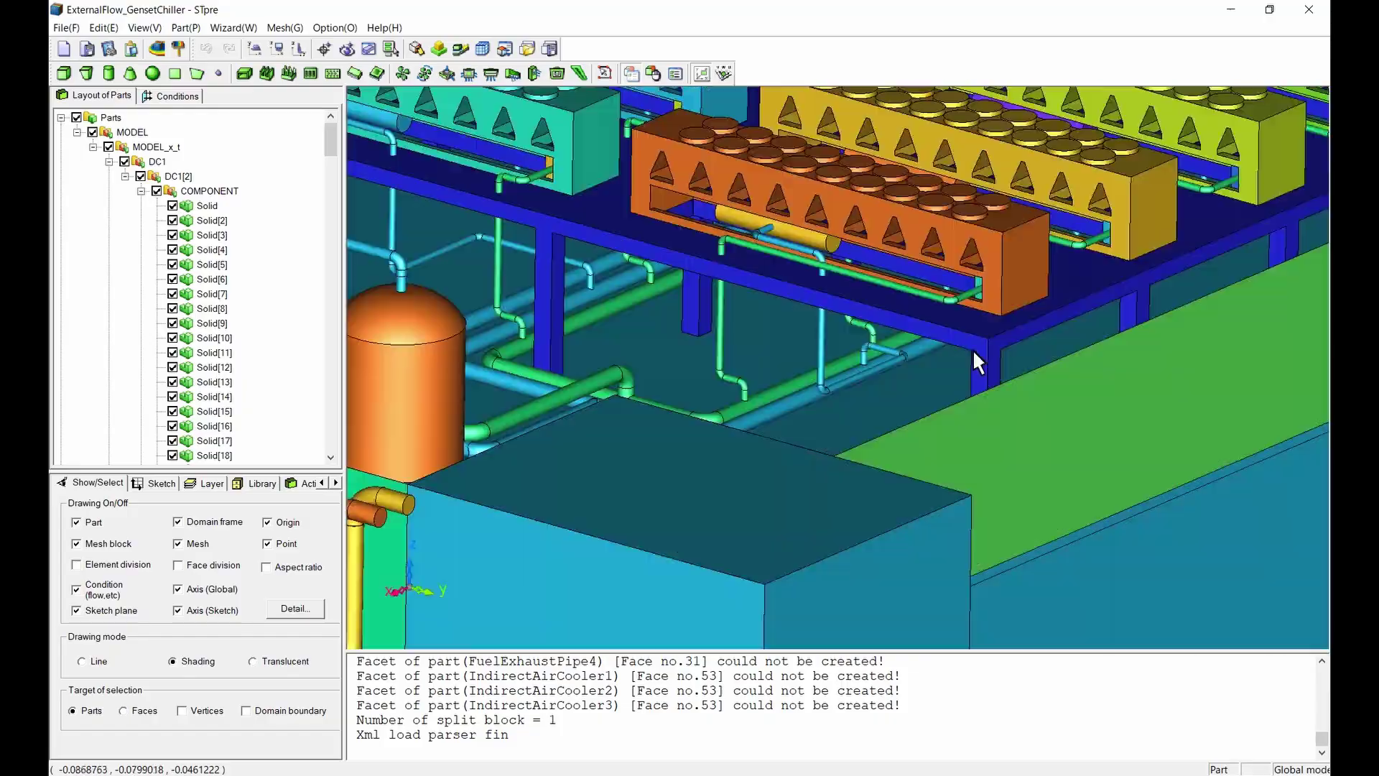
mouse_move(972, 318)
middle_down()
mouse_move(985, 258)
mouse_move(973, 197)
mouse_move(955, 252)
mouse_move(713, 356)
middle_up()
right_drag(713, 356, 939, 276)
middle_drag(940, 276, 966, 313)
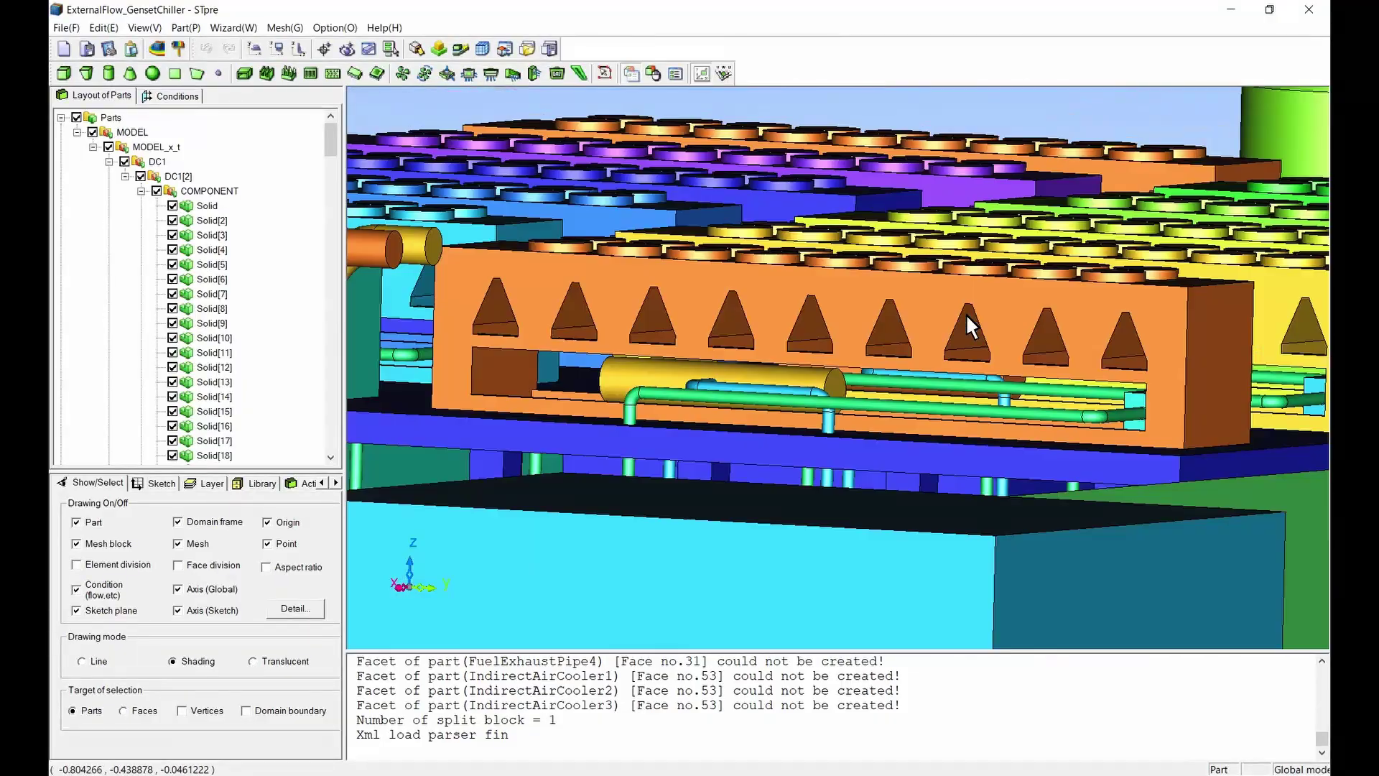
- Isolate Chiller1 by hiding all other parts and display it in translucent mode
click(929, 304)
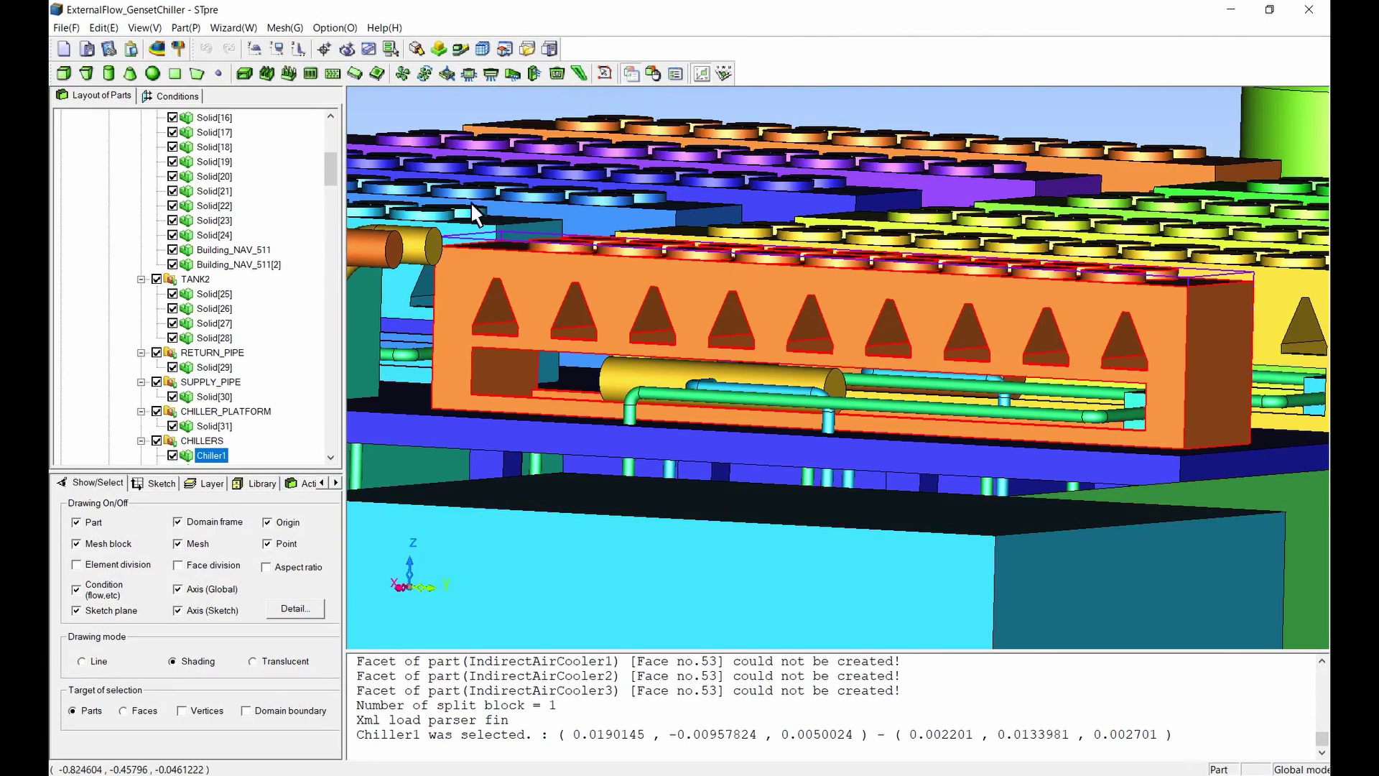
mouse_move(336, 178)
mouse_down()
mouse_move(335, 148)
mouse_move(330, 174)
mouse_up()
click(76, 117)
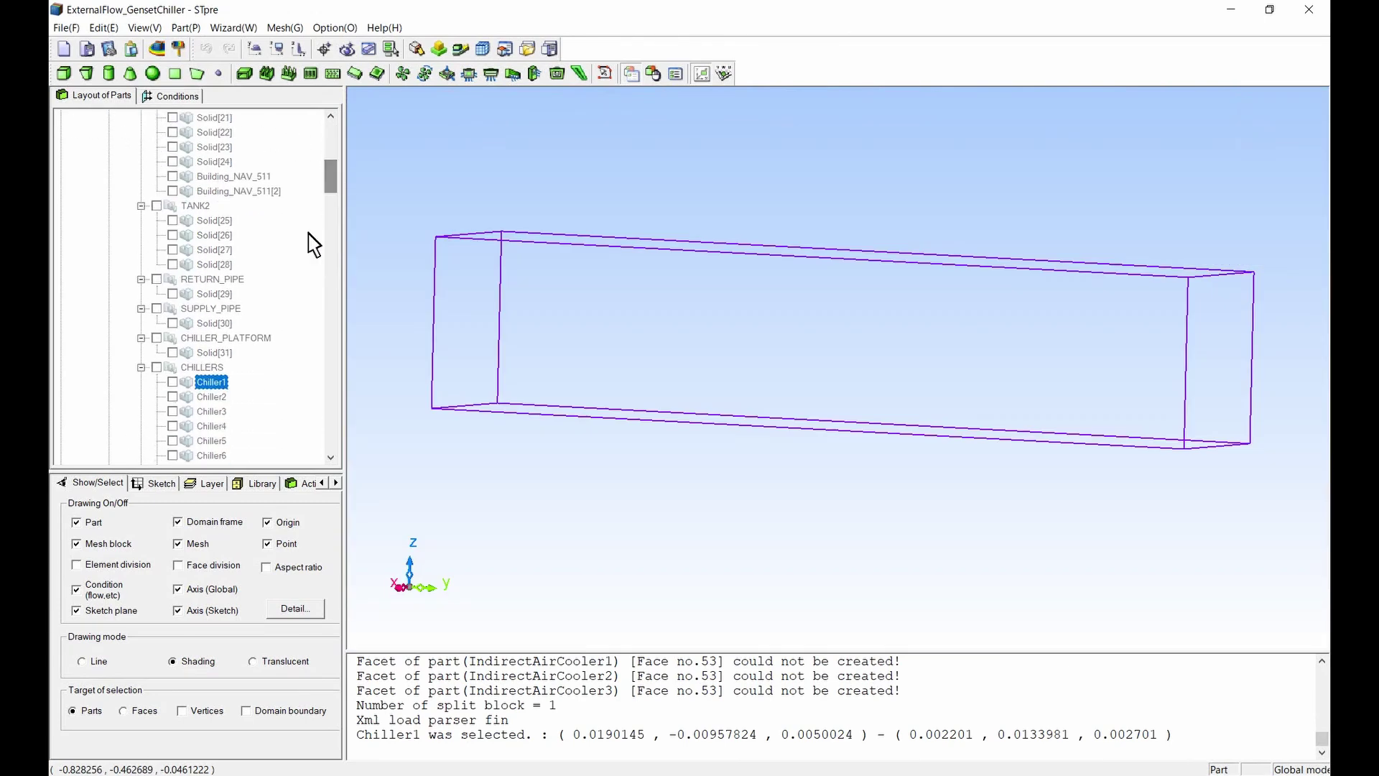
click(174, 382)
click(464, 457)
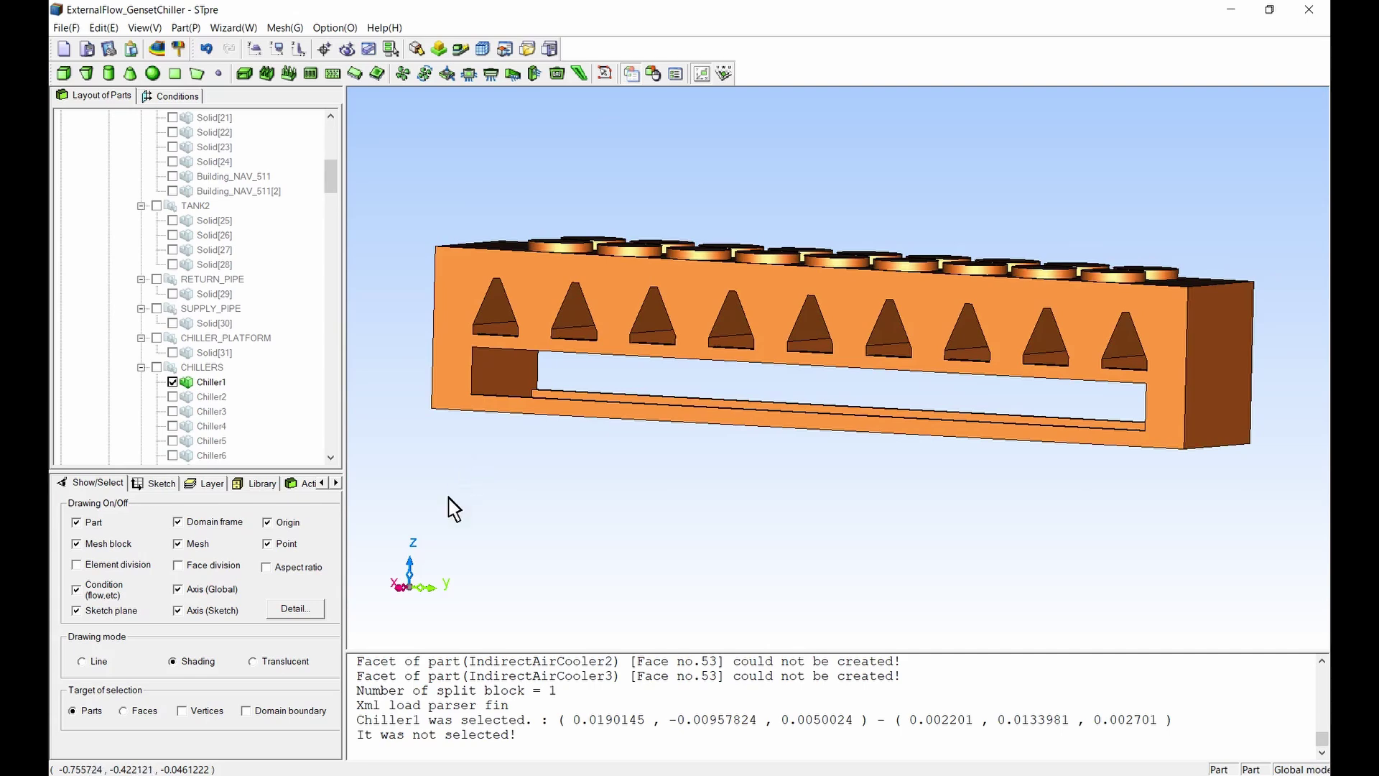
click(253, 661)
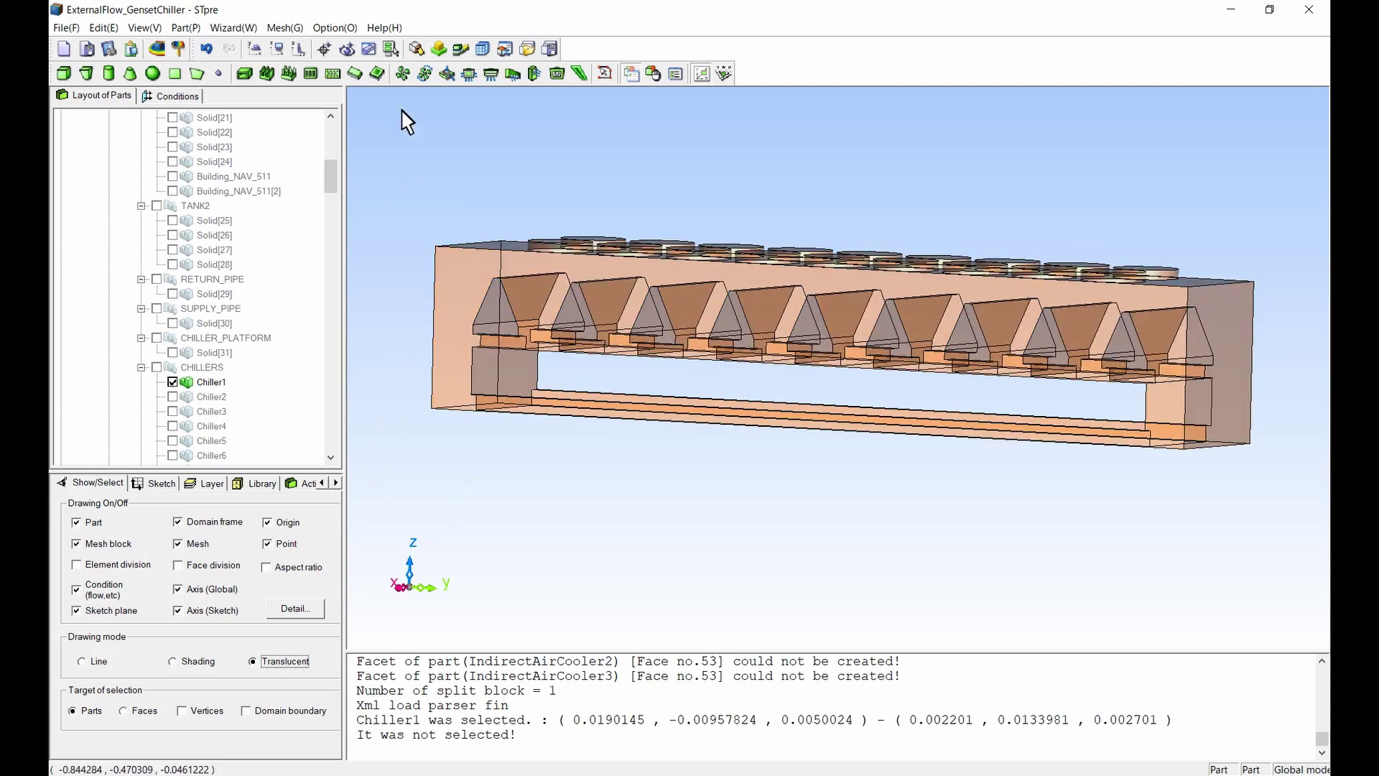
- Register the nine V-coil slopes on Chiller1 that face the negative Y side as part face Chiller1_inlet1
click(413, 56)
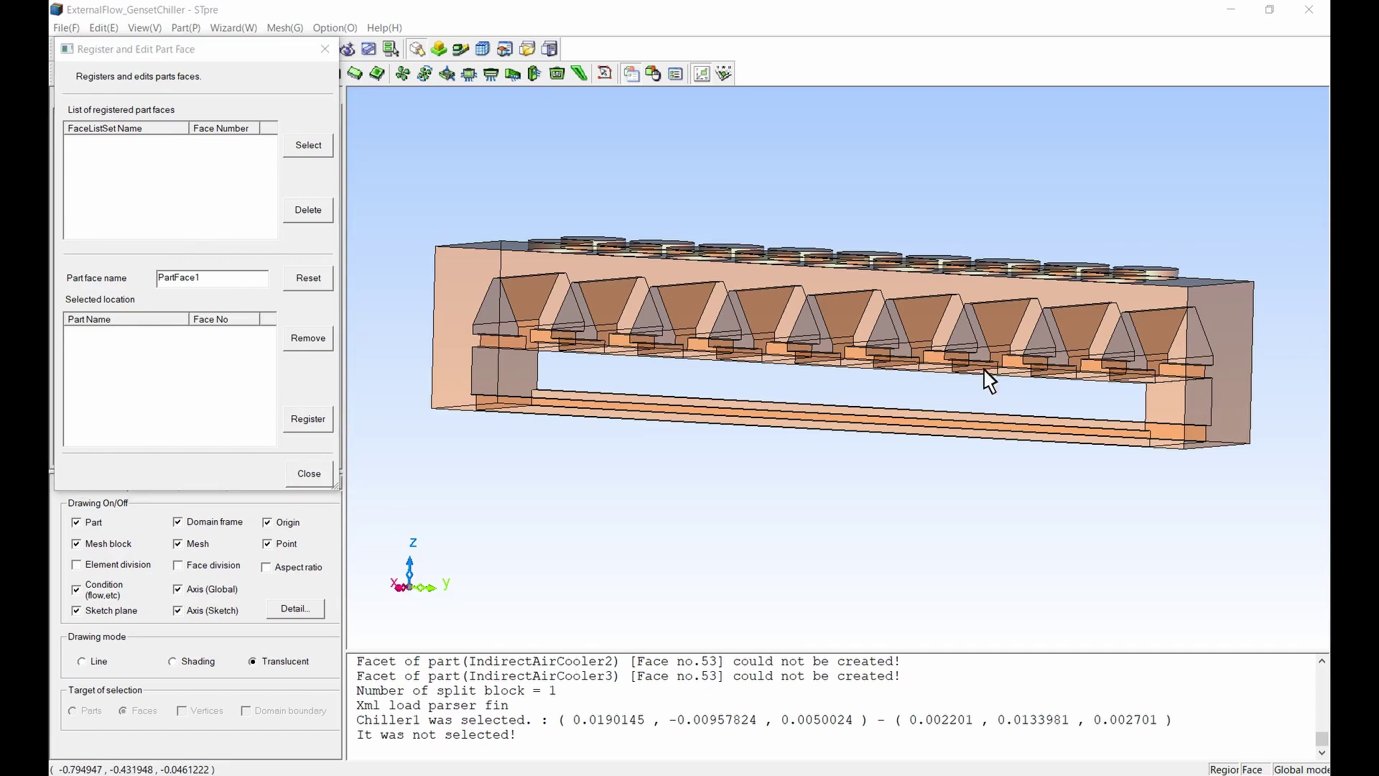
click(126, 289)
text(Chiller1_inlet1)
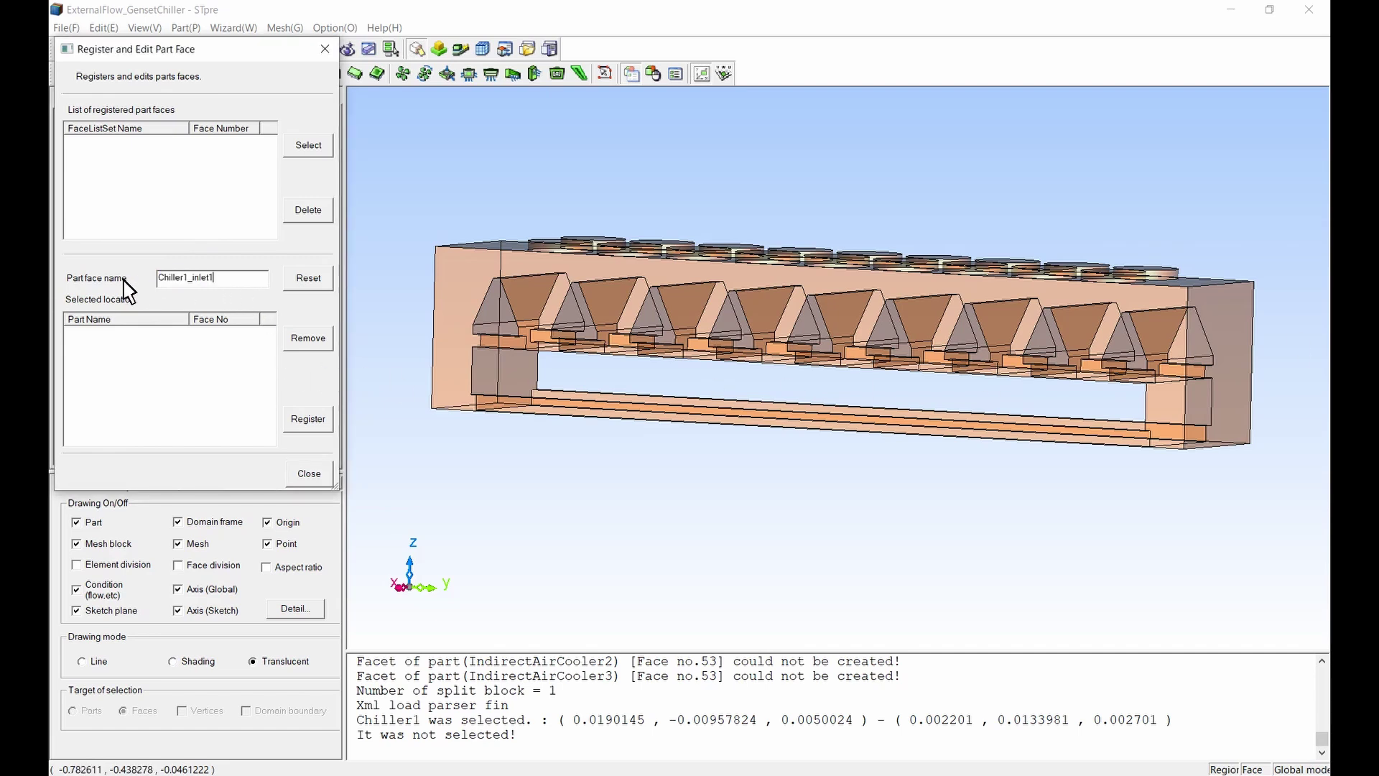
click(496, 313)
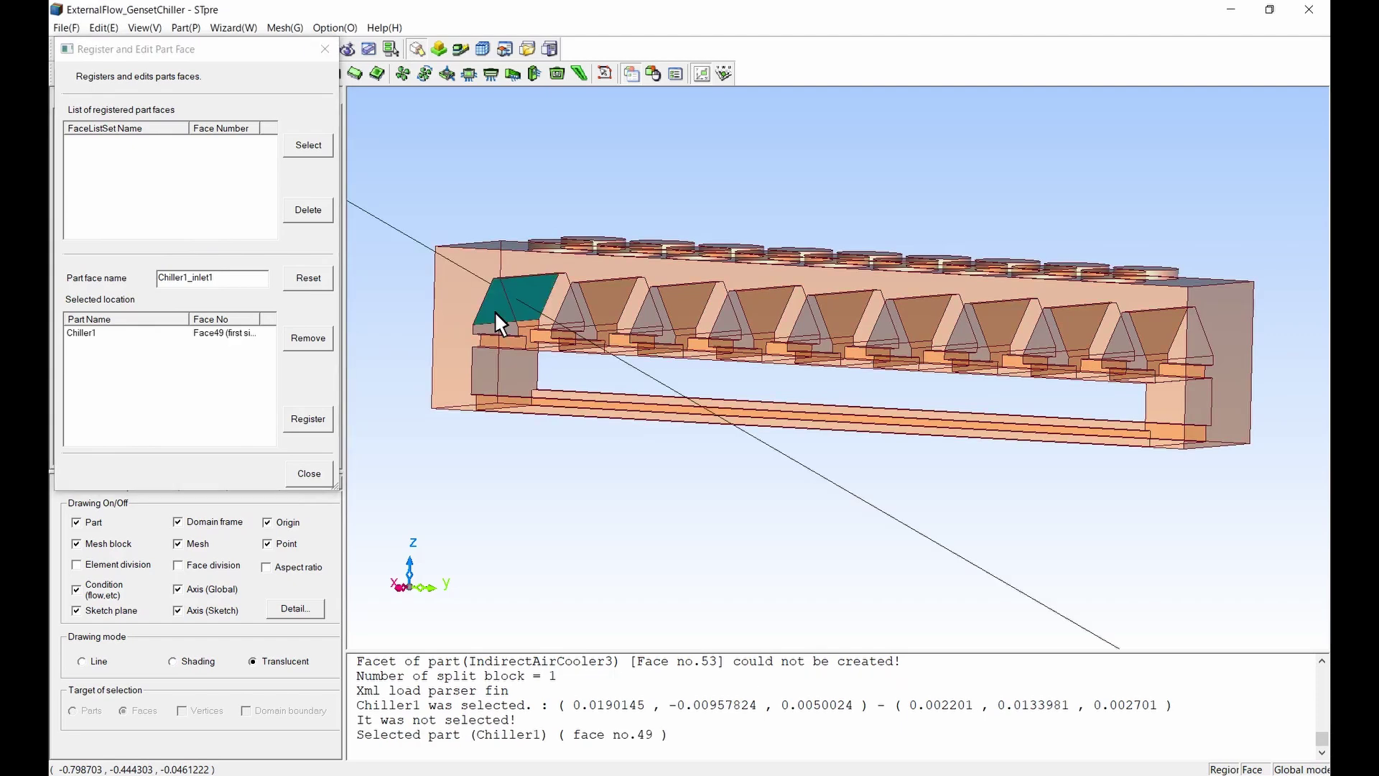
click(569, 313)
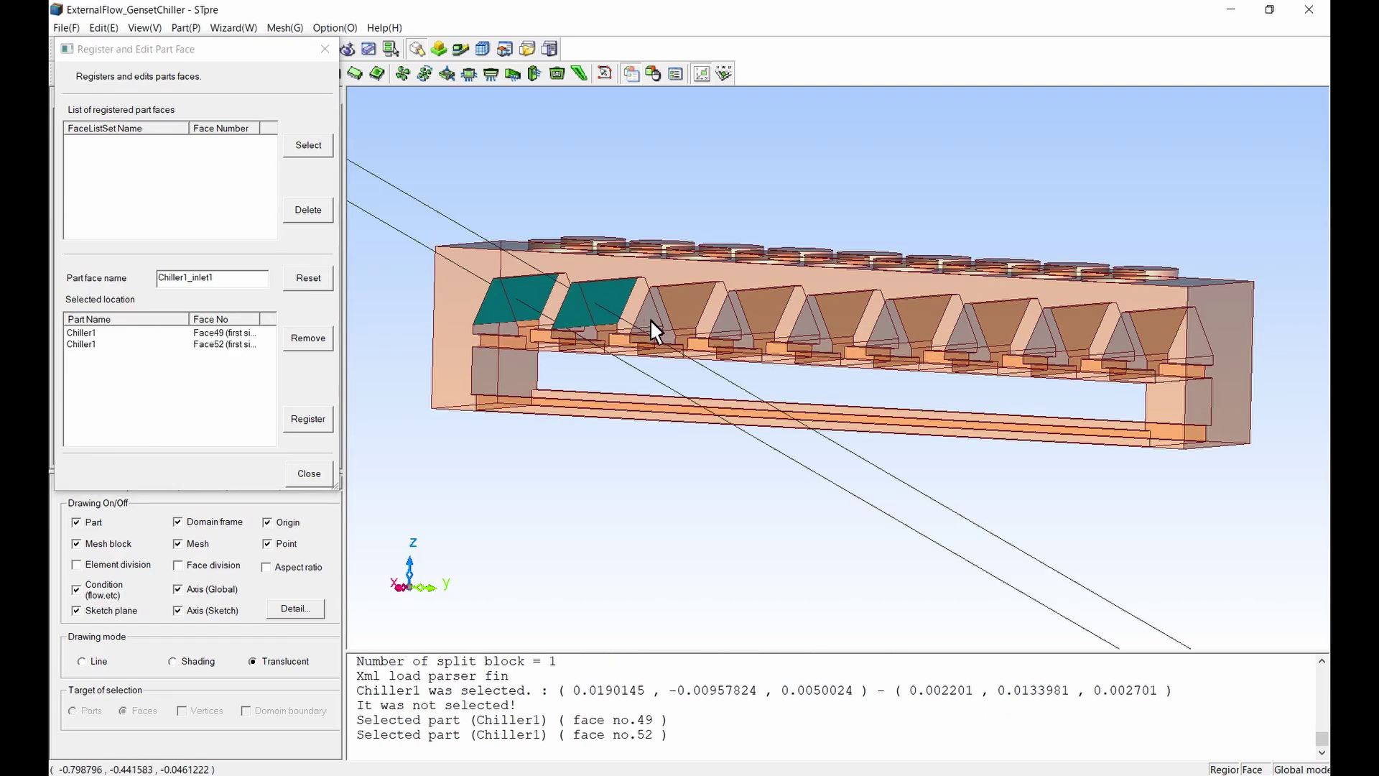
click(650, 318)
click(730, 319)
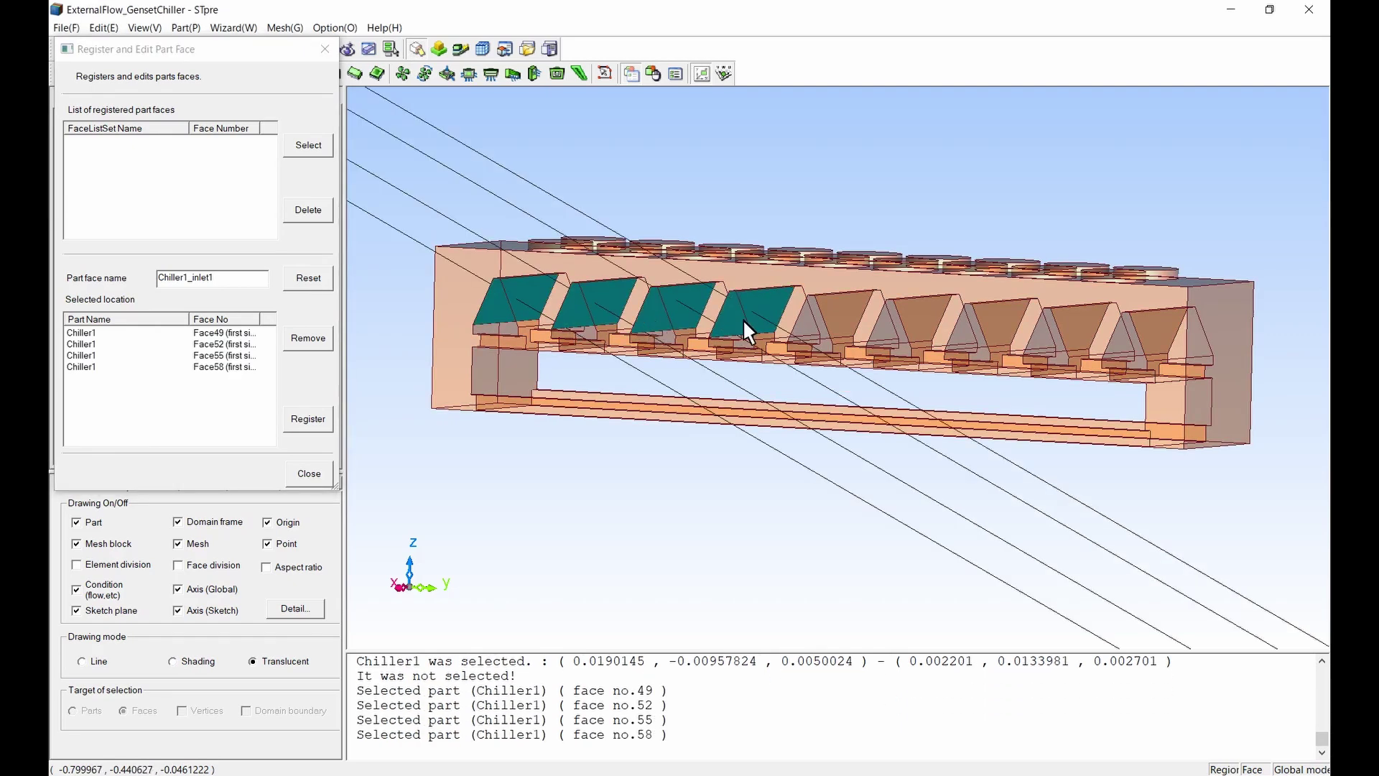
click(804, 321)
click(882, 331)
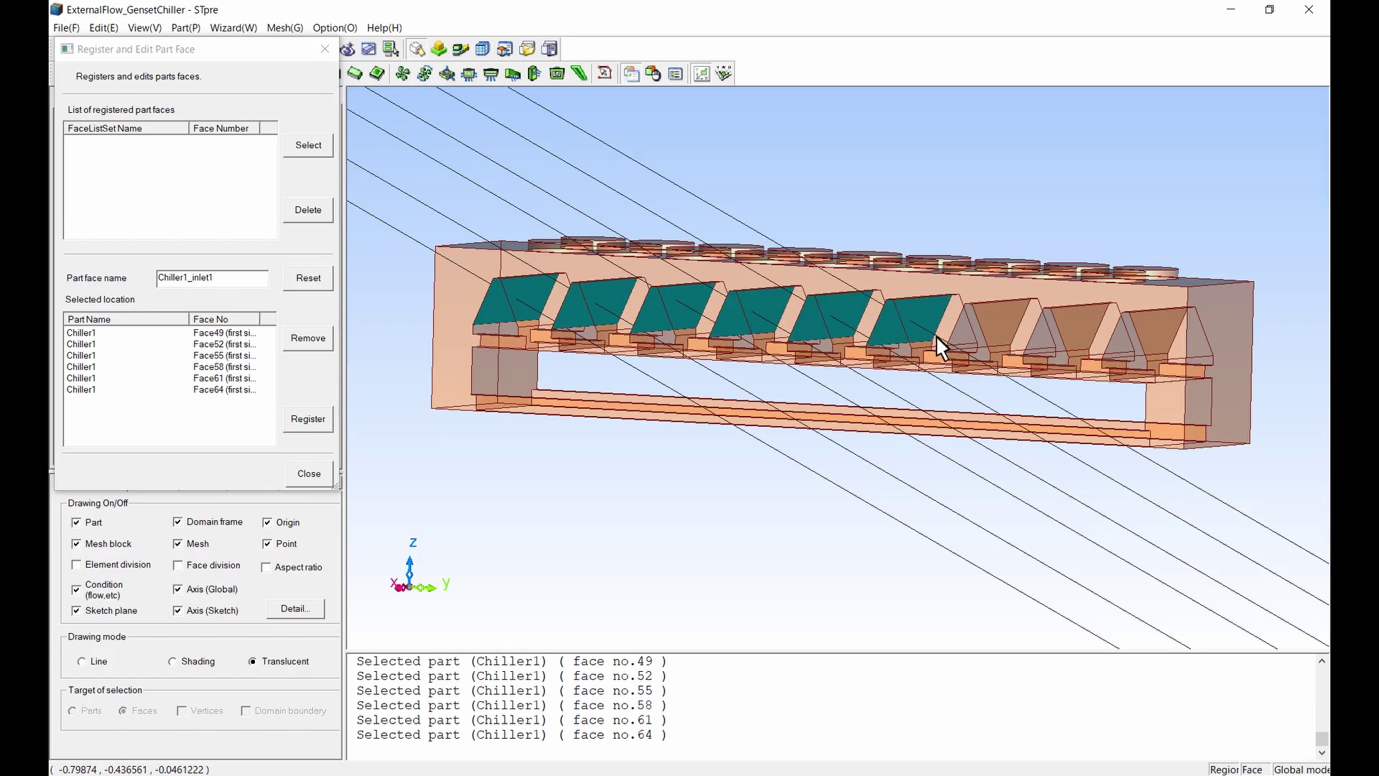
click(984, 339)
click(1043, 343)
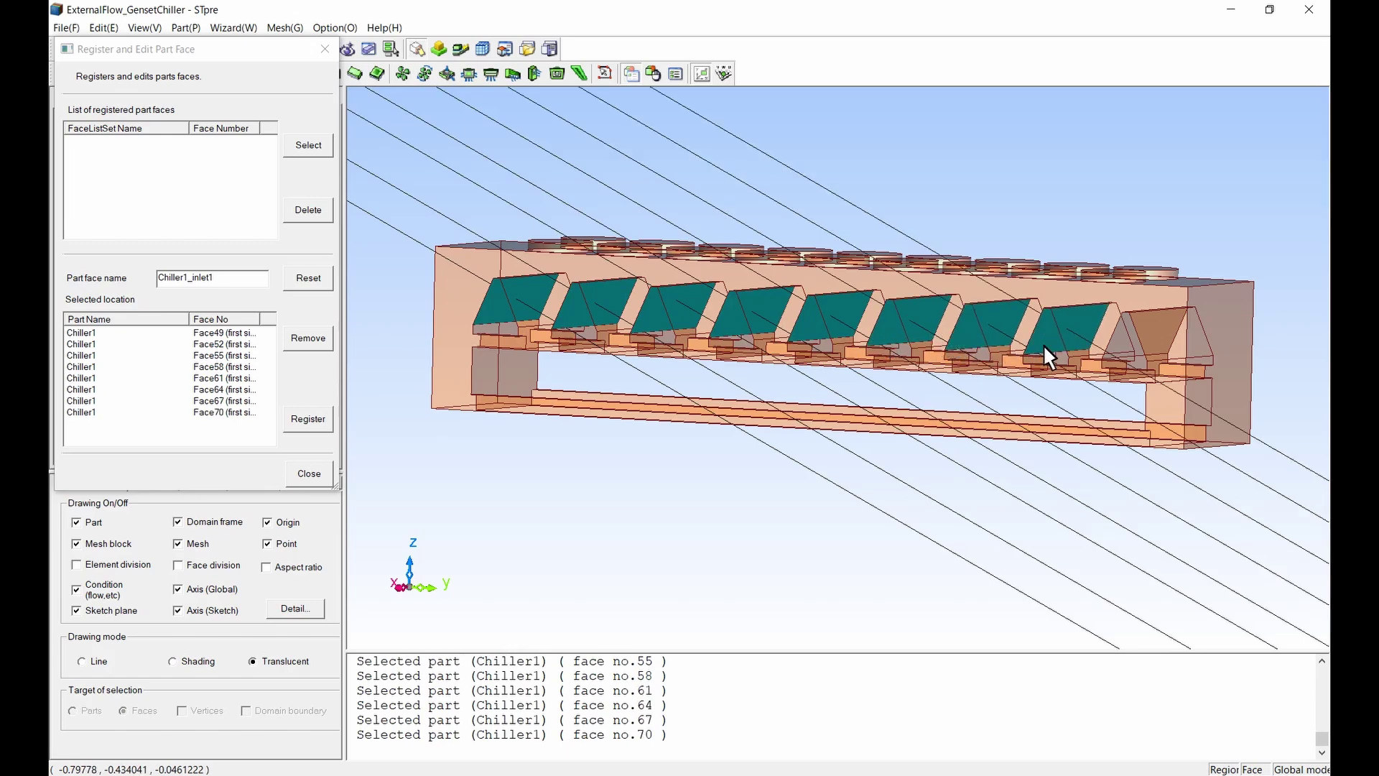
click(1125, 345)
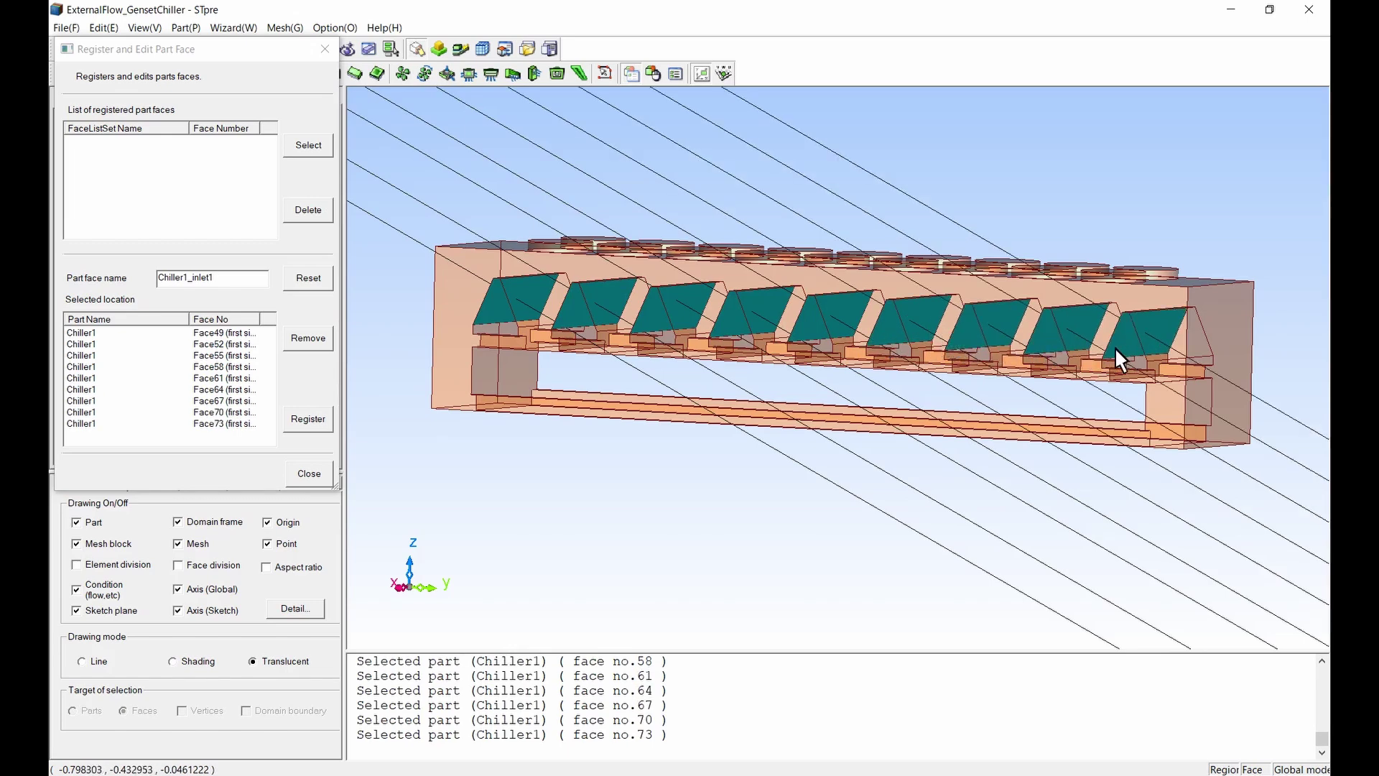
click(316, 424)
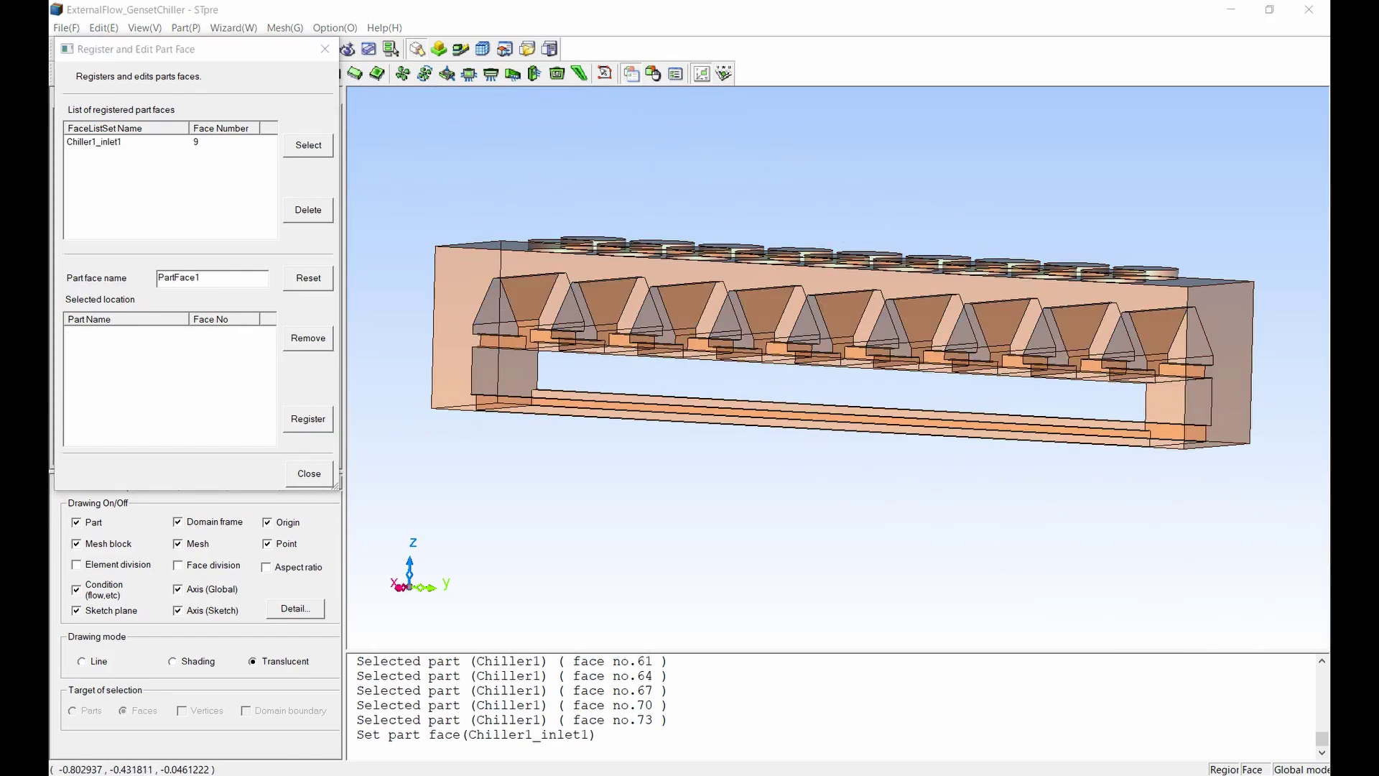
- Register the nine opposite sloping coil faces of Chiller1 as part face Chiller1_inlet2
drag(200, 280, 119, 278)
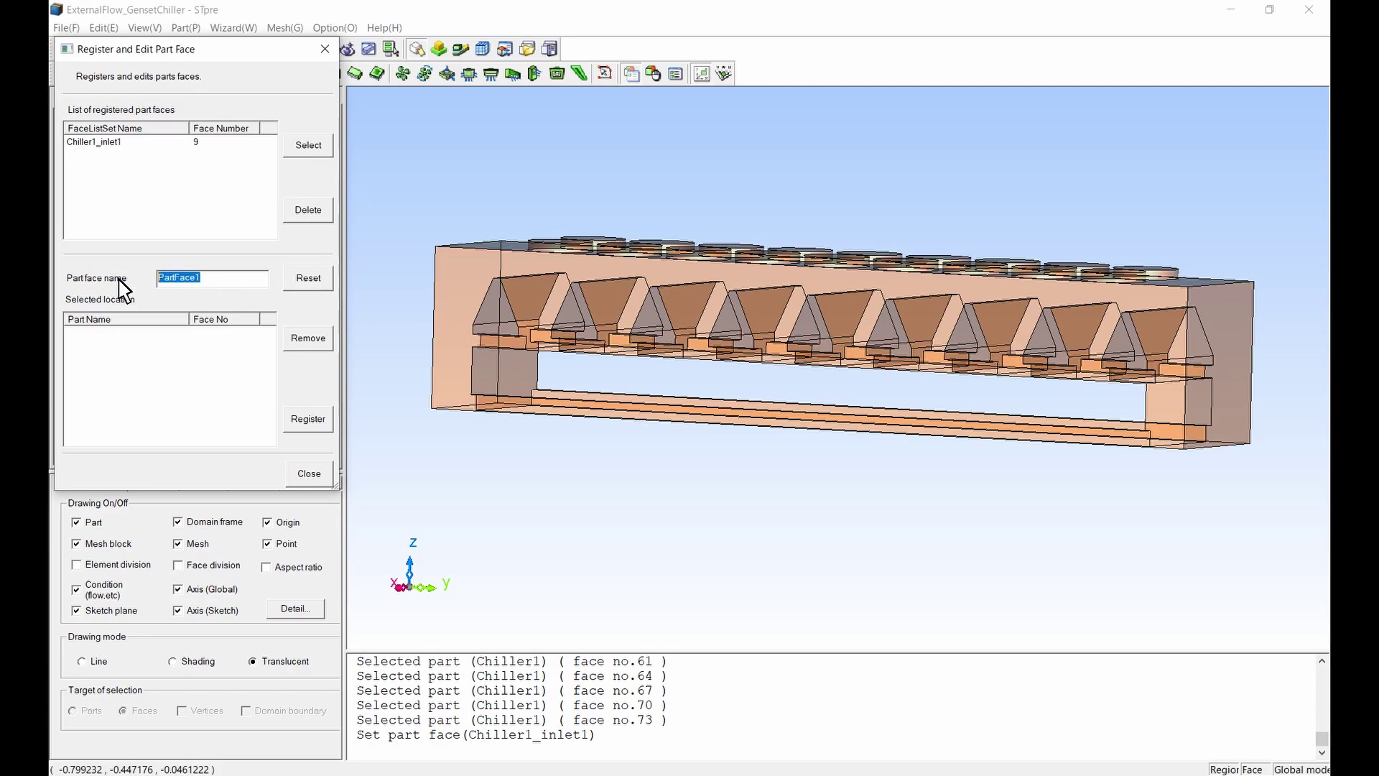
text(Chiller1_inlet2)
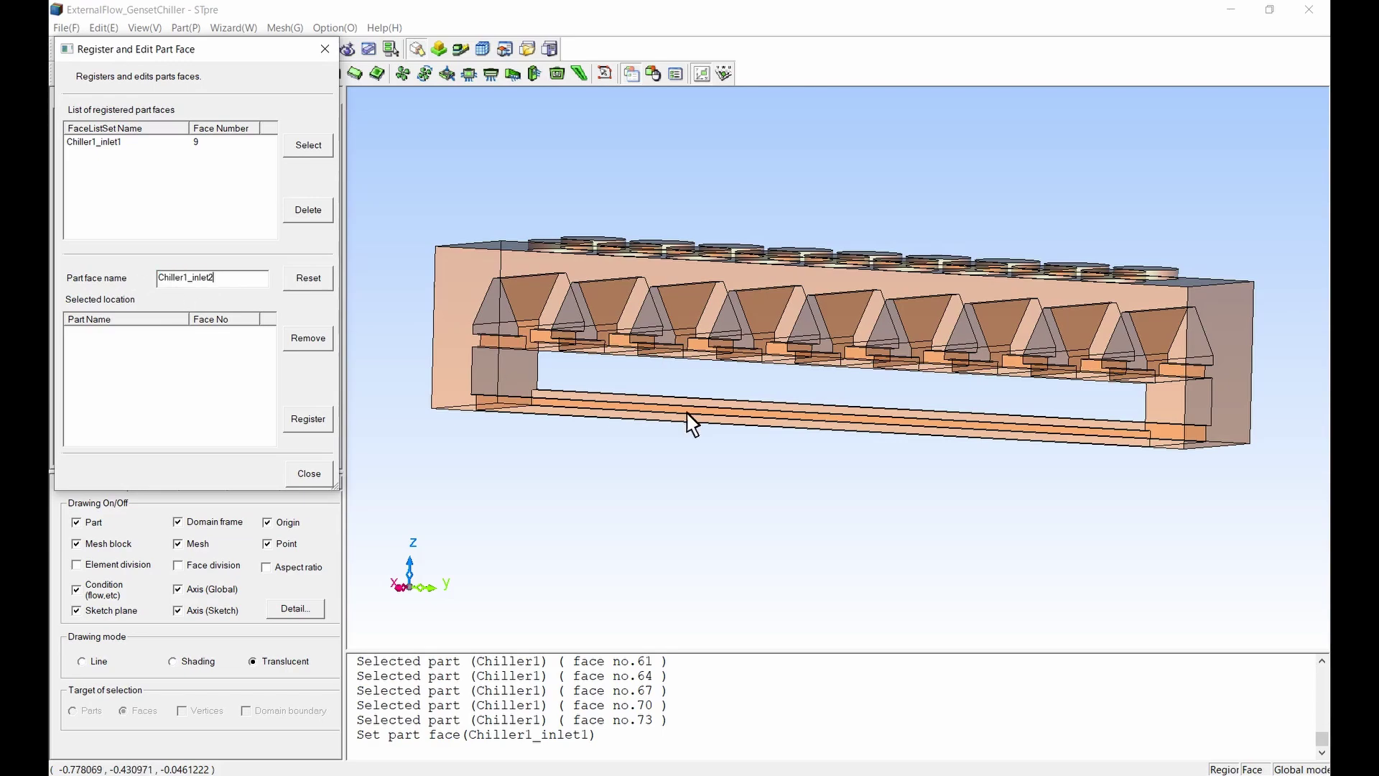
mouse_move(757, 411)
middle_down()
mouse_move(812, 388)
mouse_move(951, 395)
mouse_move(947, 379)
mouse_move(935, 417)
middle_up()
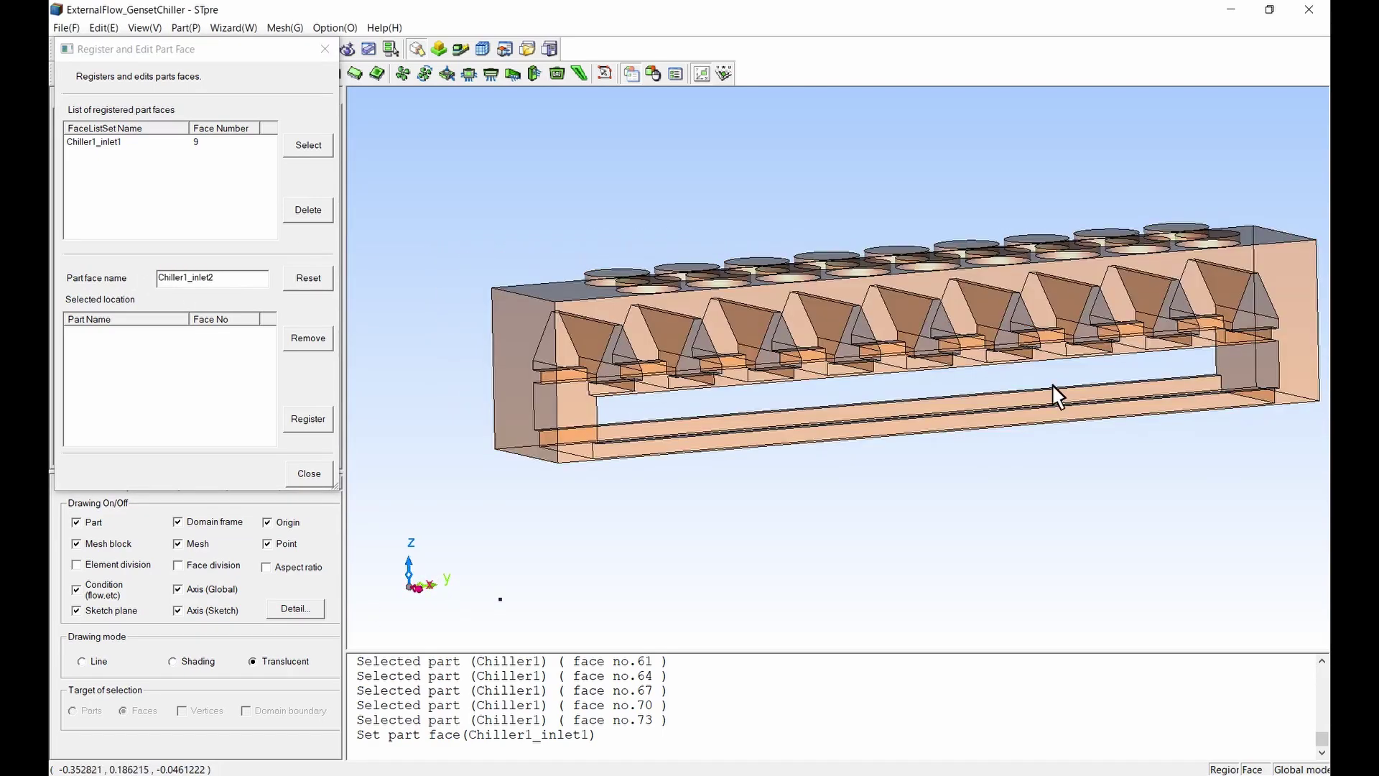
click(1263, 302)
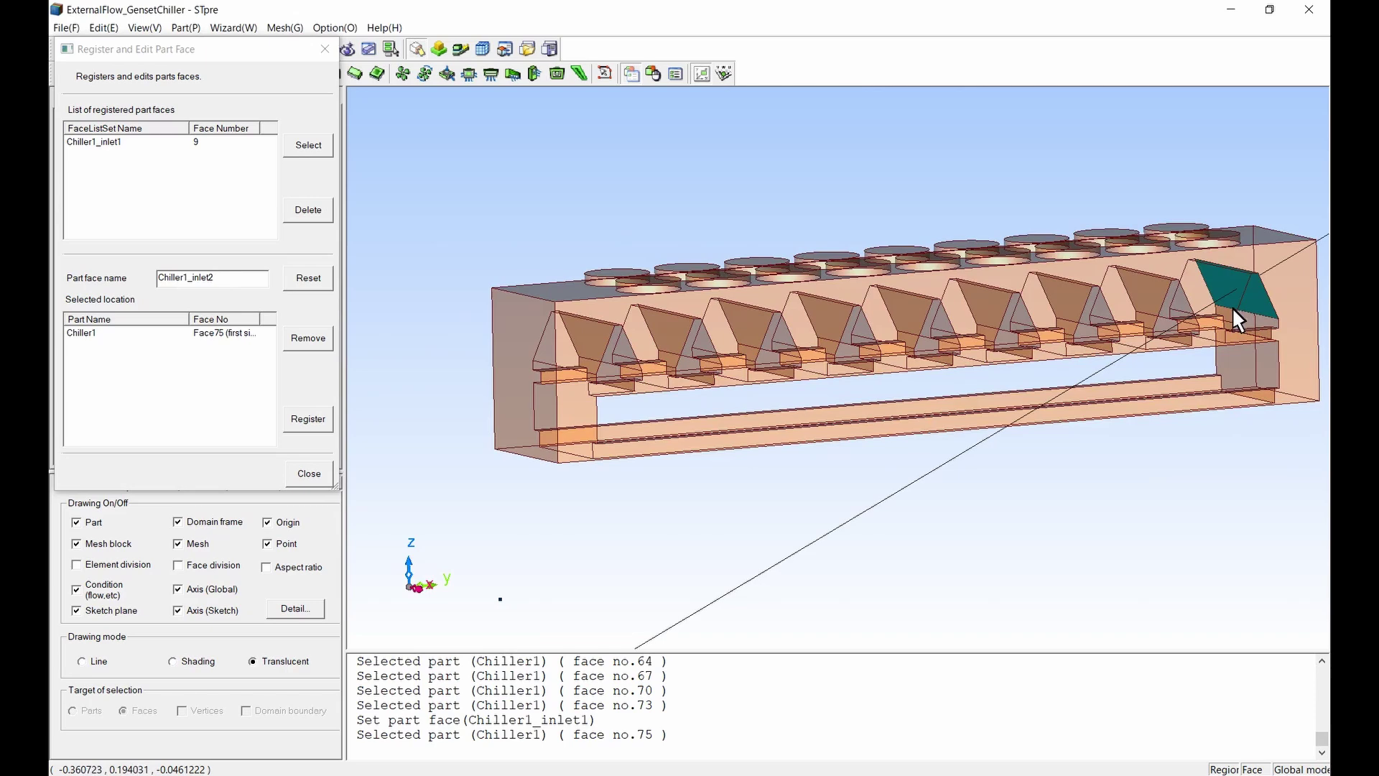
click(1174, 308)
click(1099, 332)
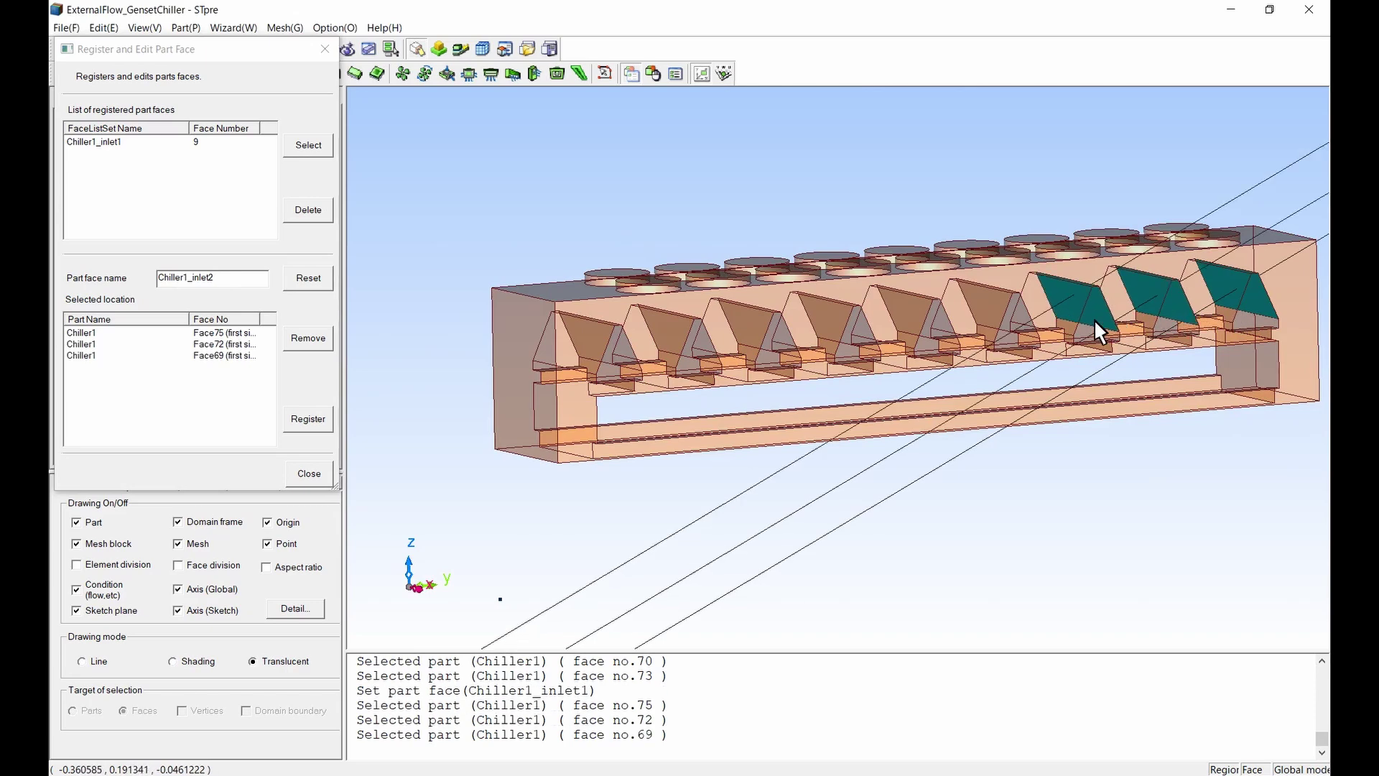
click(1015, 325)
click(938, 332)
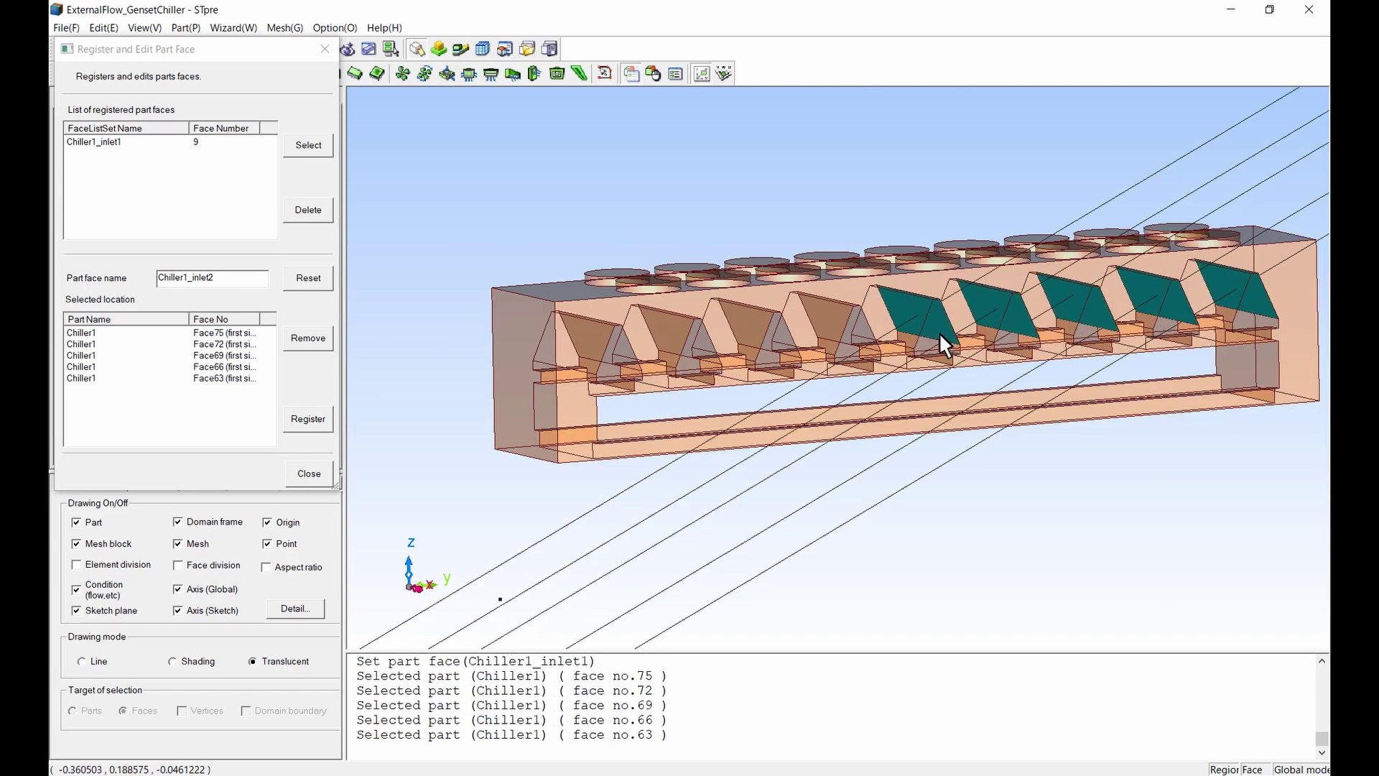
click(861, 335)
click(781, 344)
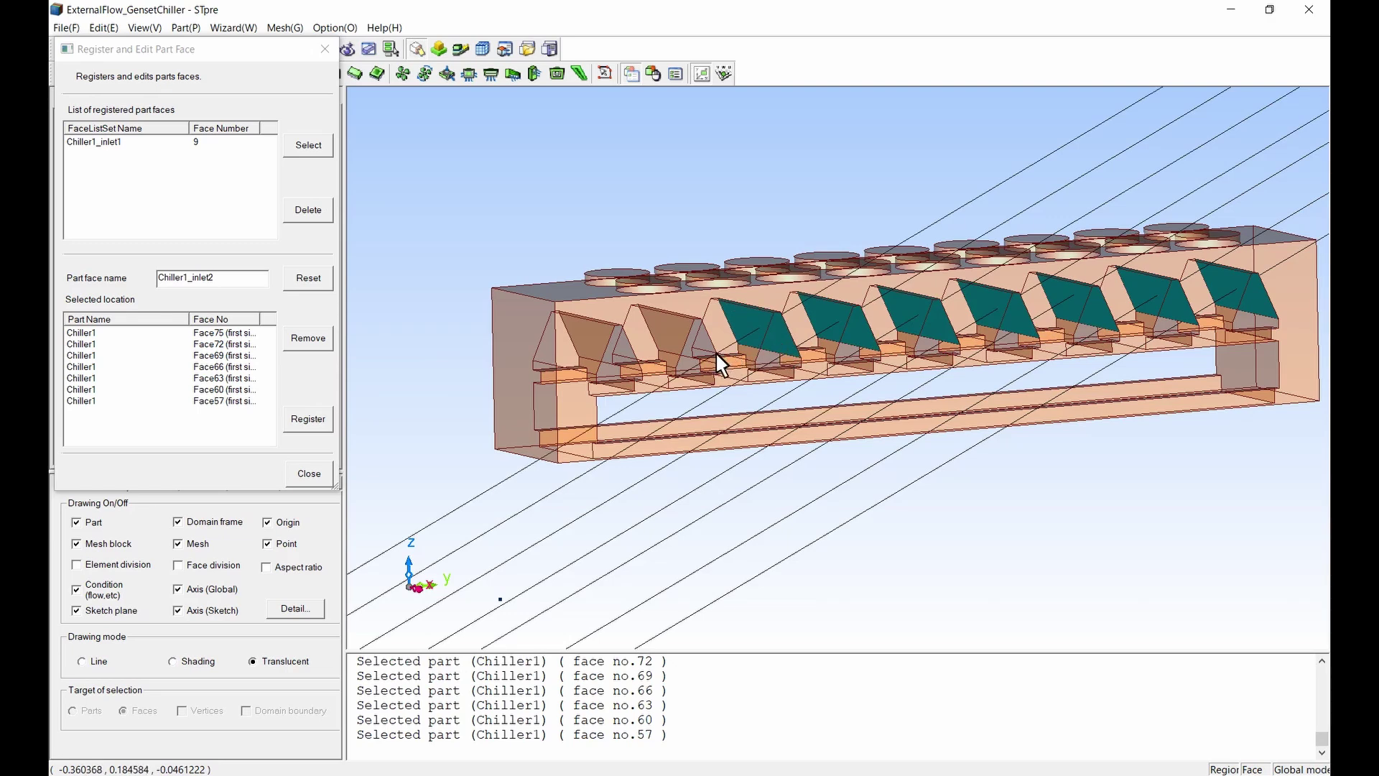
click(704, 352)
click(621, 357)
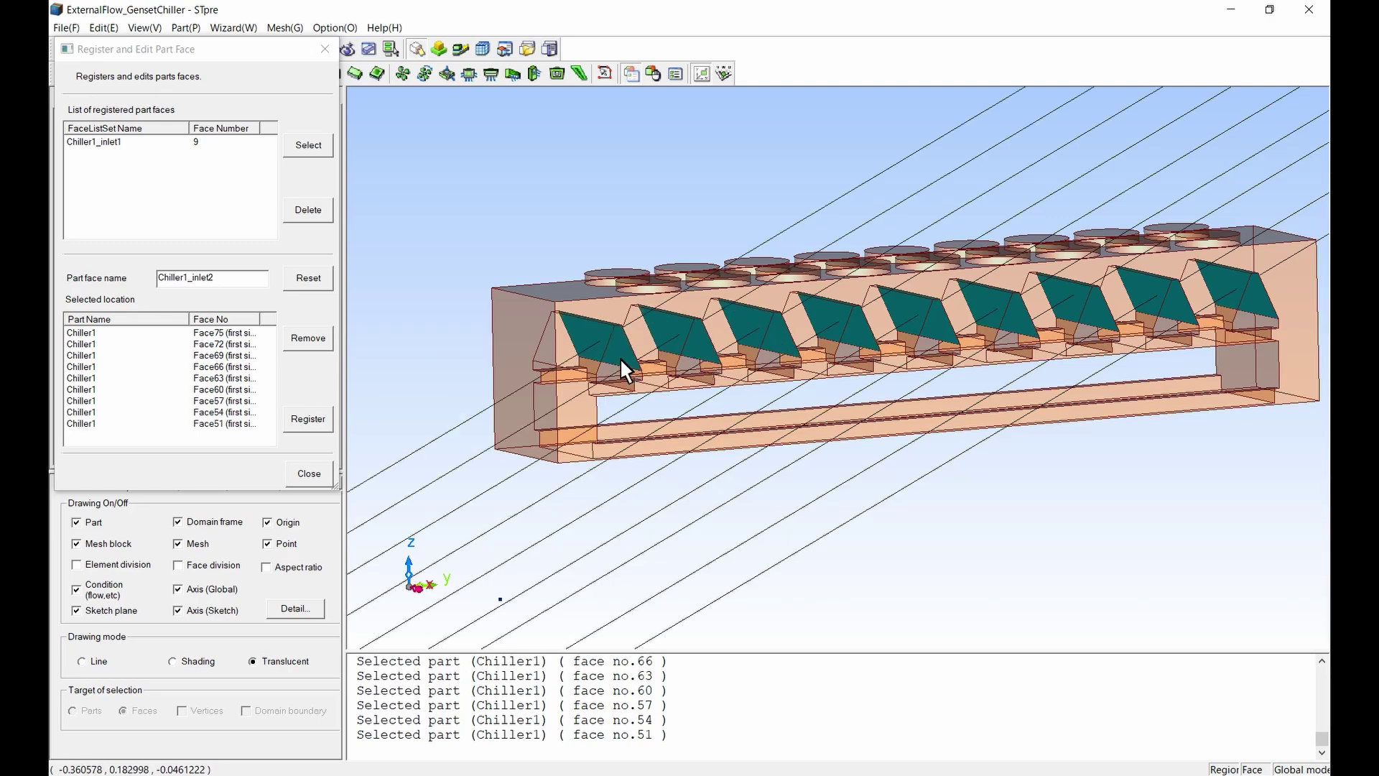
click(311, 426)
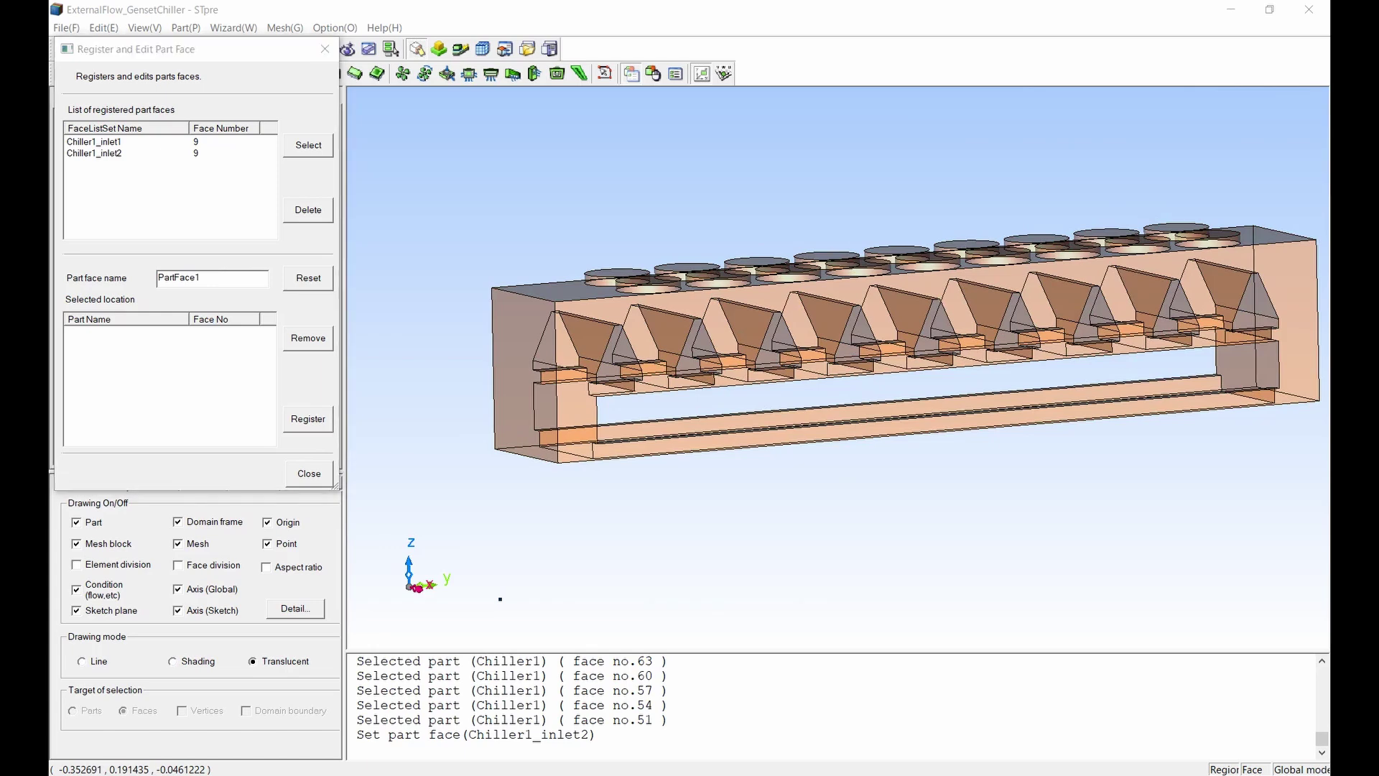
- Register all 18 circular fan faces on top of Chiller1, in both rows, as part face Chiller1_outlet and finish the face registration
double_click(228, 282)
text(Chiller1_outlet)
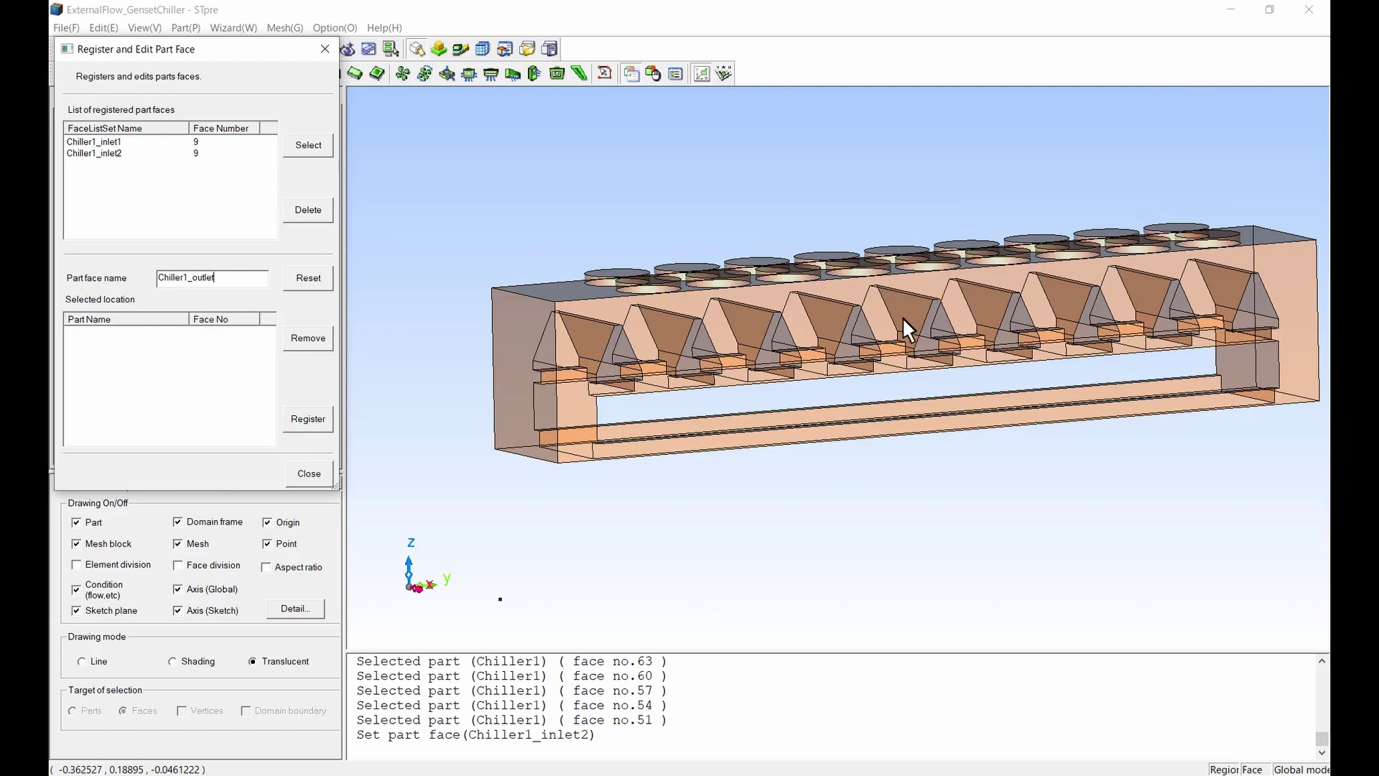
mouse_move(904, 317)
middle_down()
mouse_move(825, 317)
mouse_move(803, 461)
mouse_move(836, 535)
mouse_move(825, 453)
middle_up()
key(z)
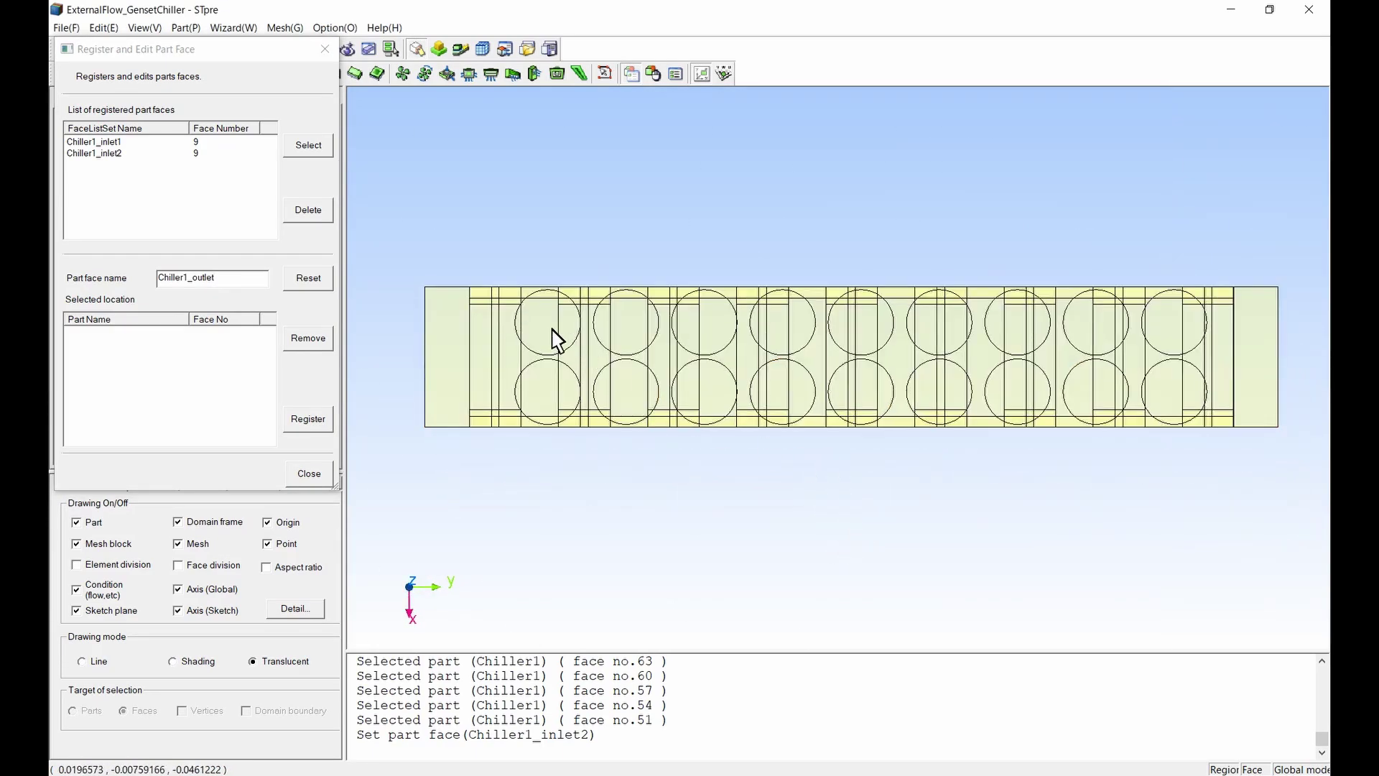
click(557, 339)
click(628, 339)
click(717, 344)
click(785, 345)
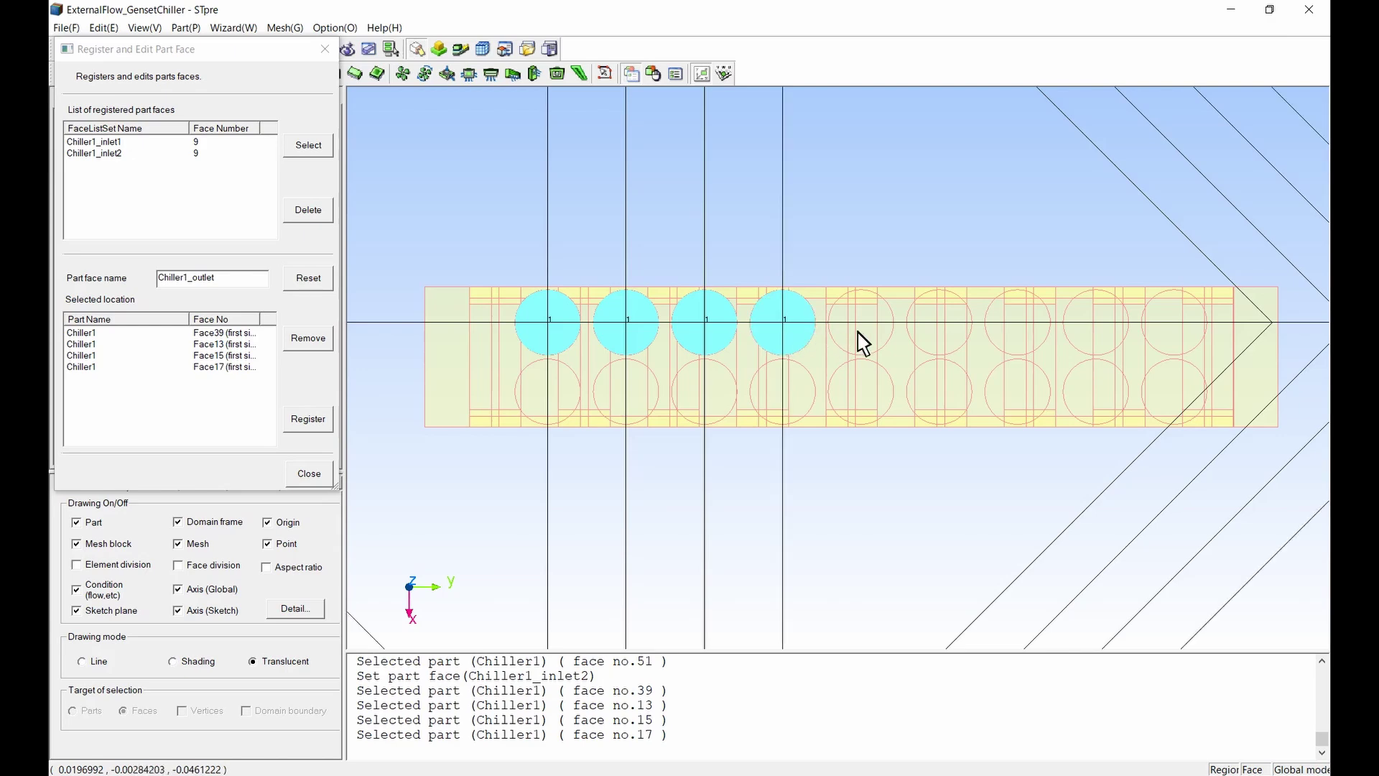
click(862, 343)
click(938, 343)
click(1015, 341)
click(1094, 340)
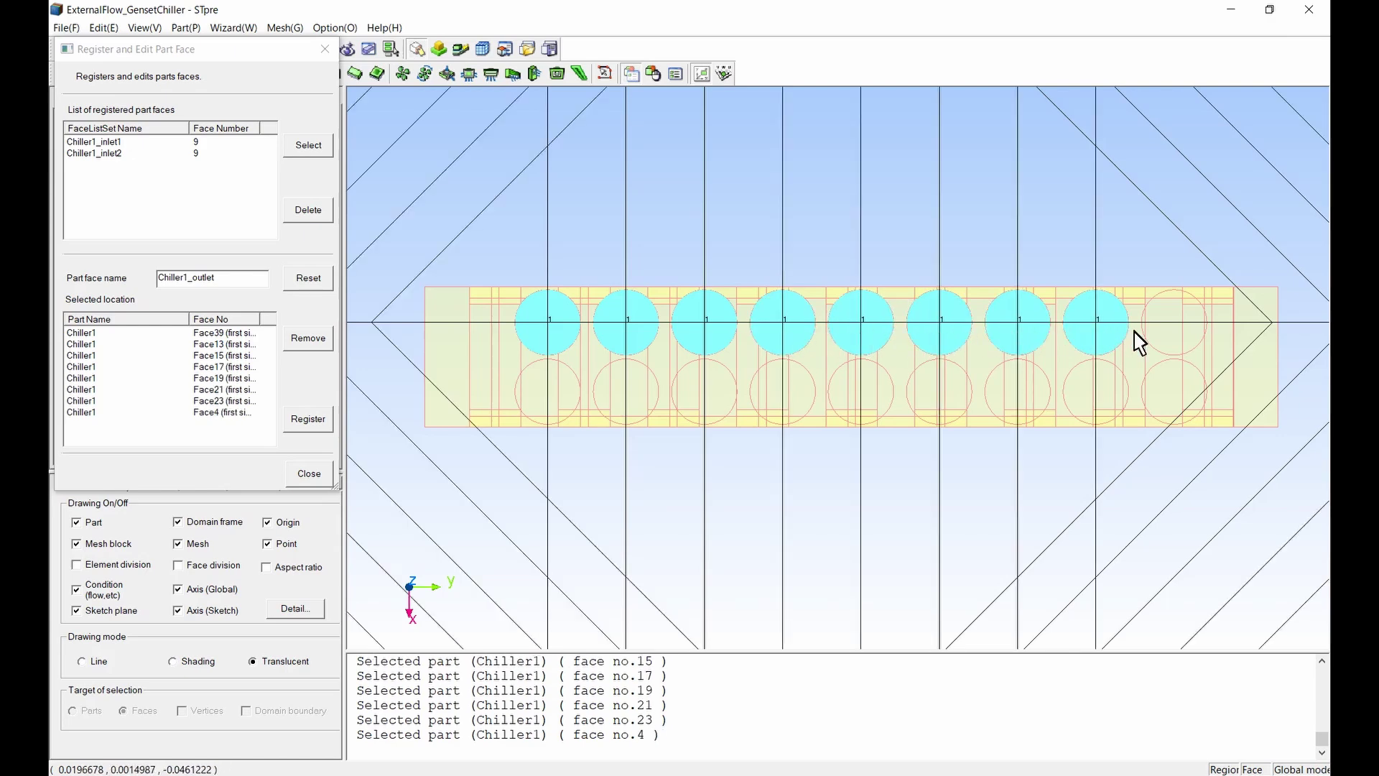
click(1173, 339)
click(549, 410)
click(625, 403)
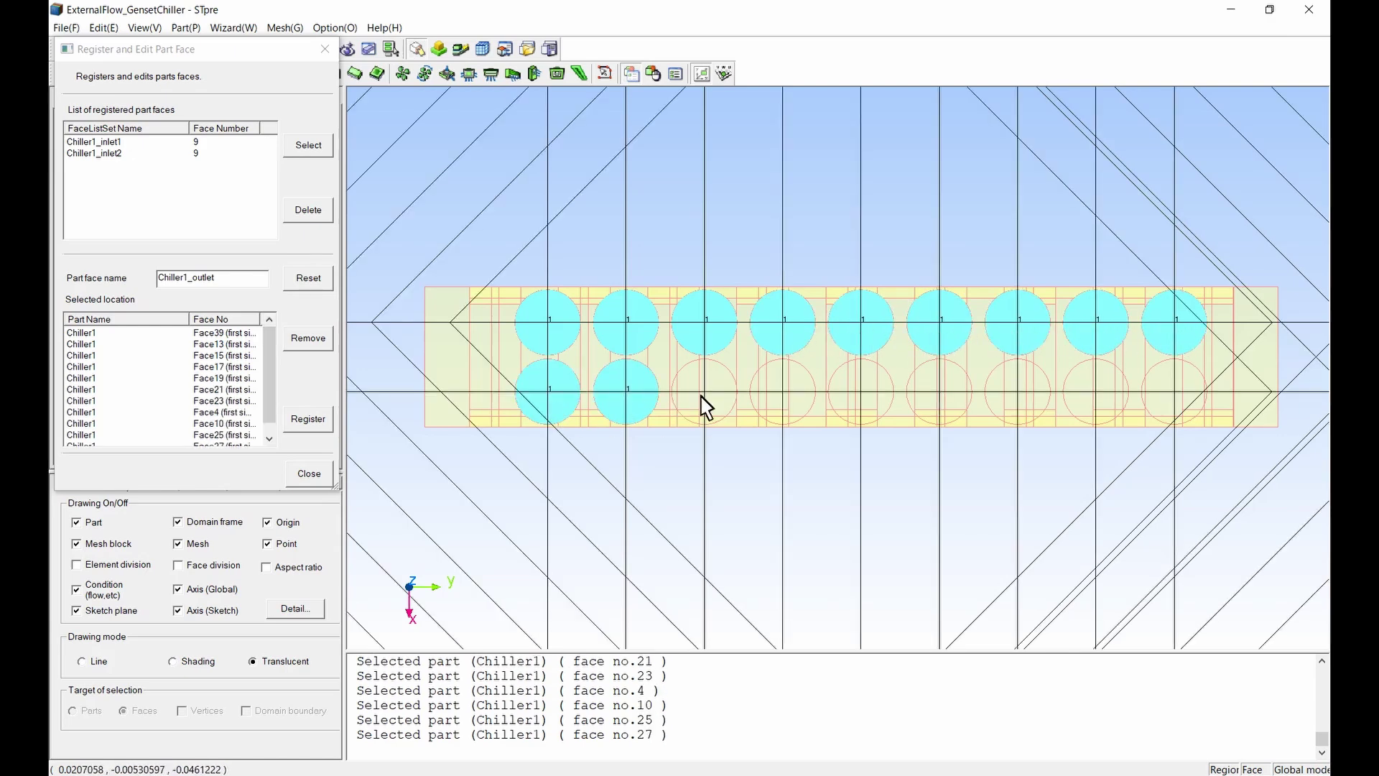
click(703, 397)
click(774, 395)
click(849, 395)
click(925, 396)
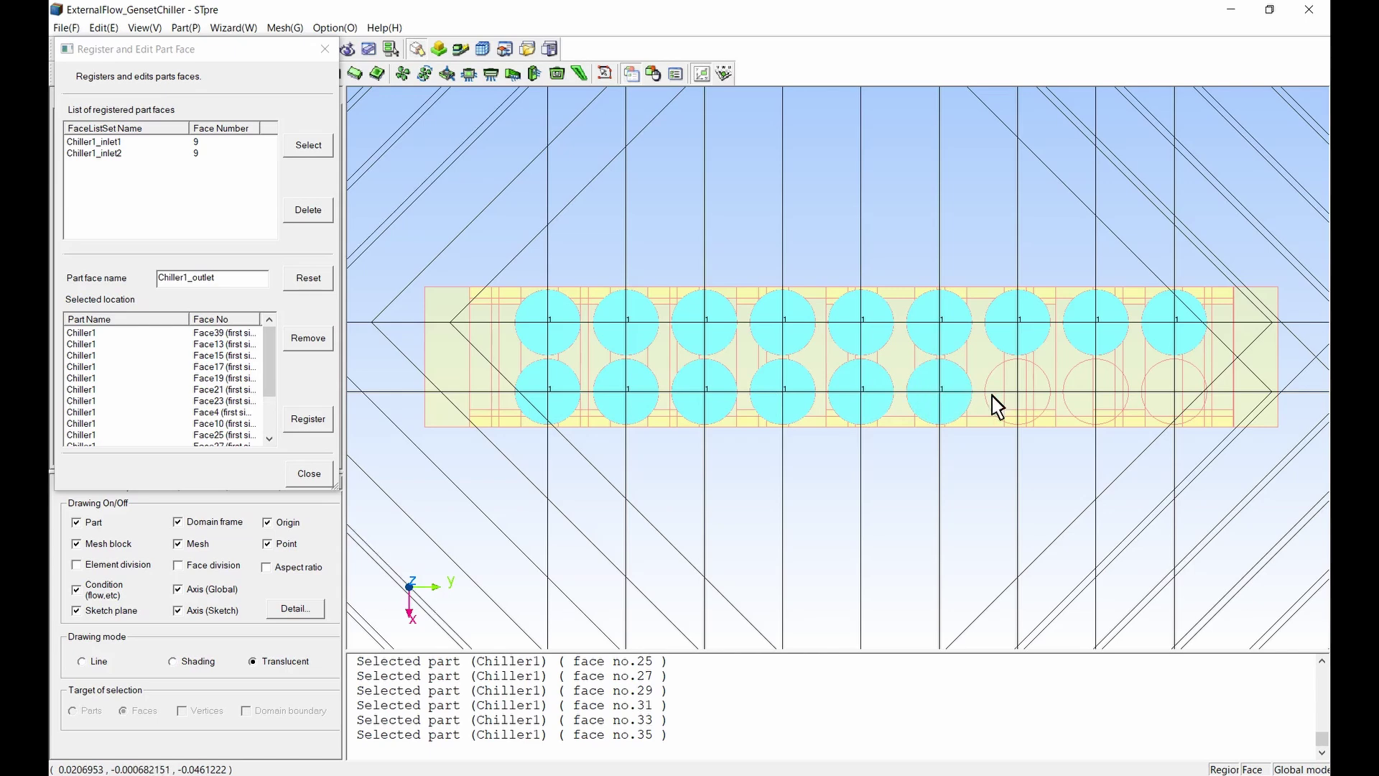
click(994, 397)
click(1084, 401)
click(1157, 400)
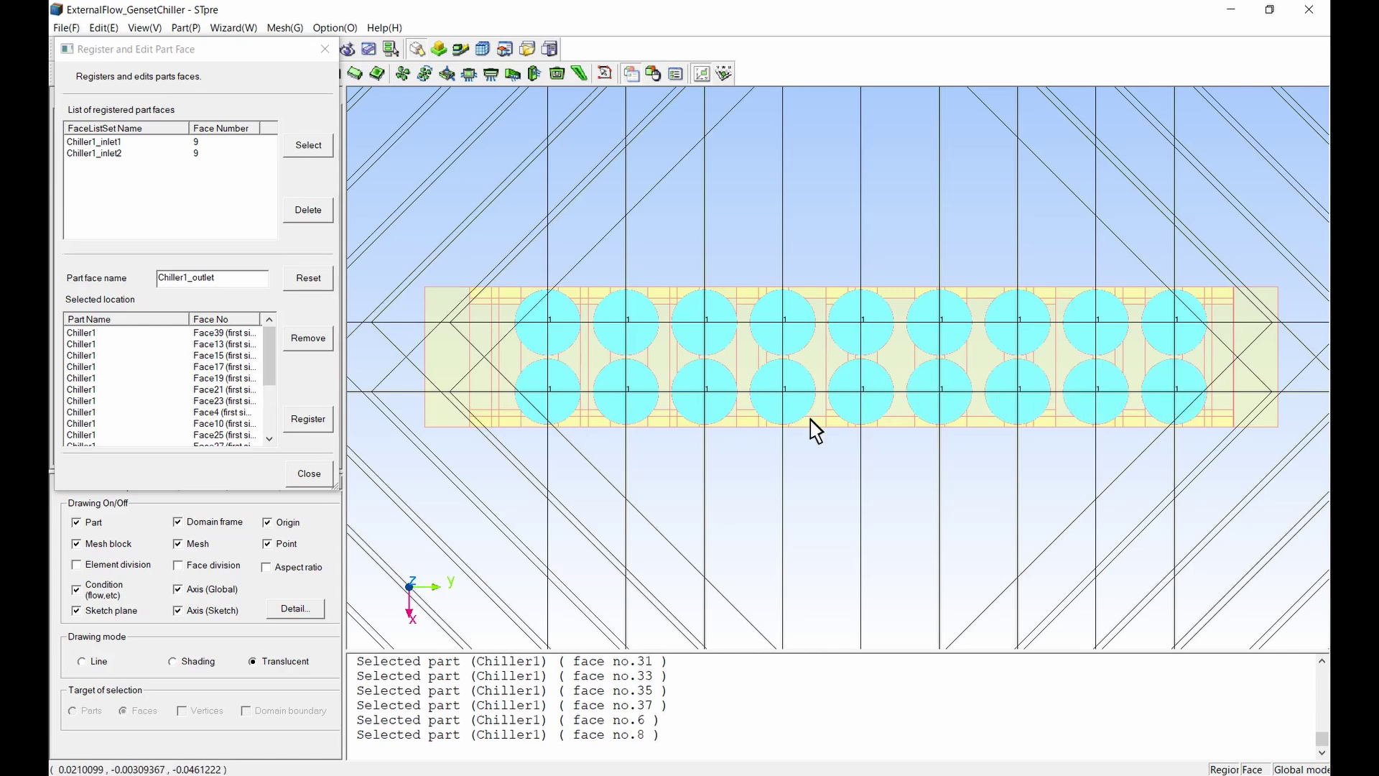
click(309, 419)
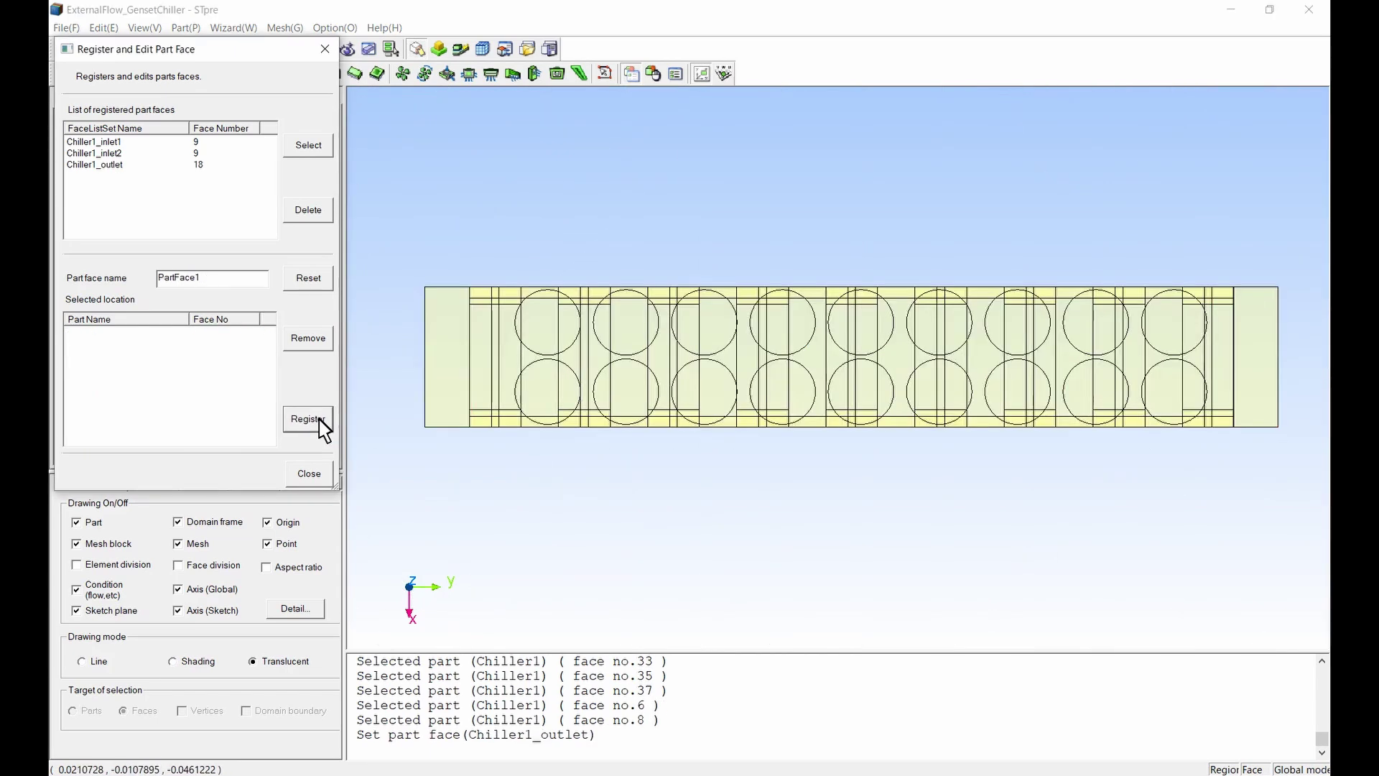
click(320, 472)
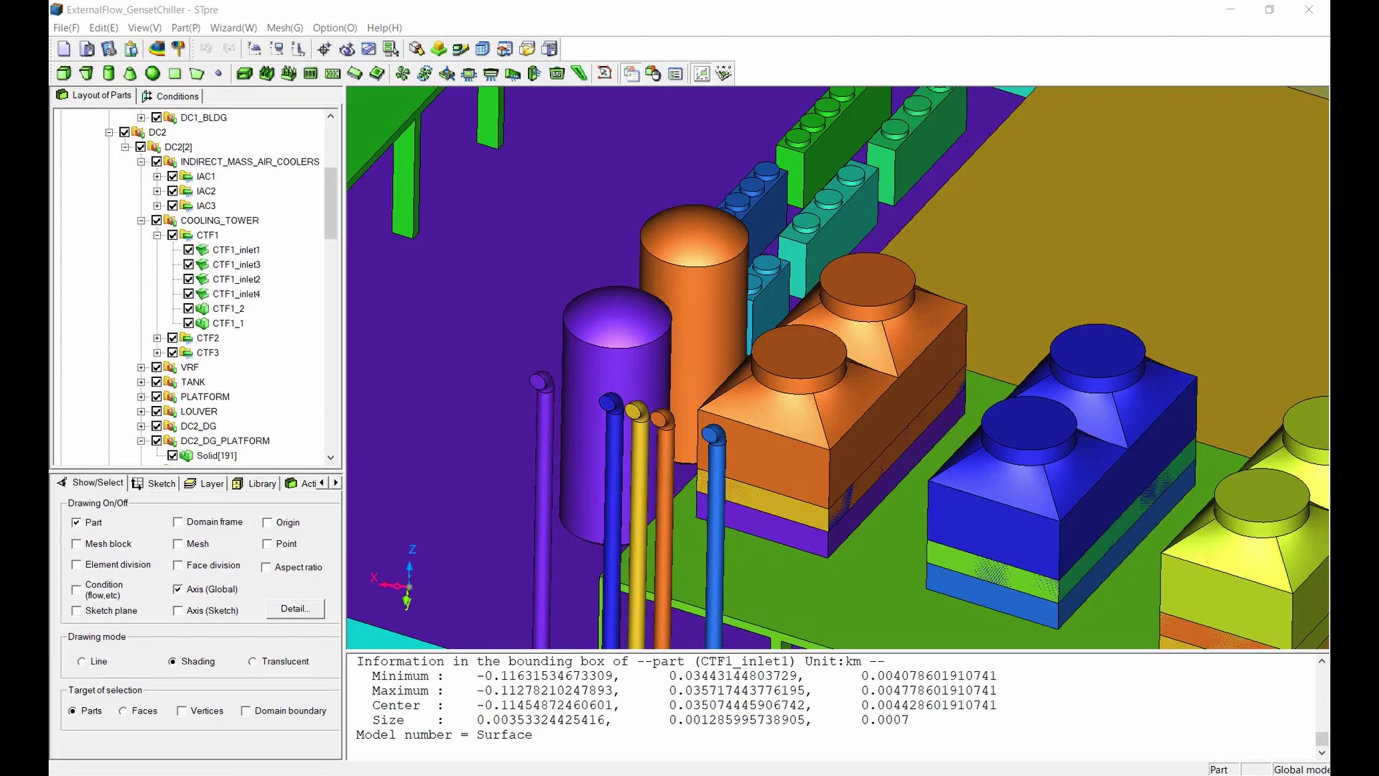
- Change the attribute of cooling tower part CTF1_inlet1 to Condition region face
double_click(253, 251)
click(394, 140)
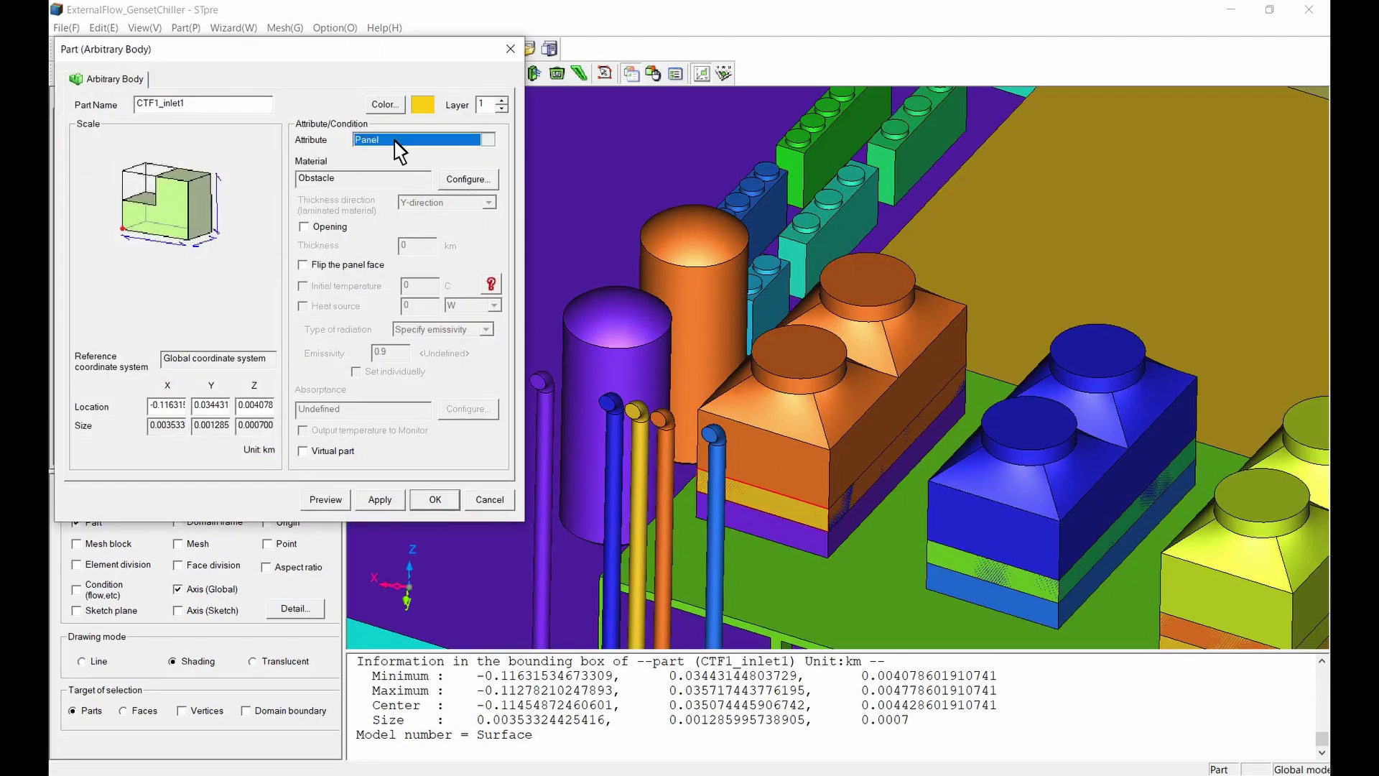
click(402, 196)
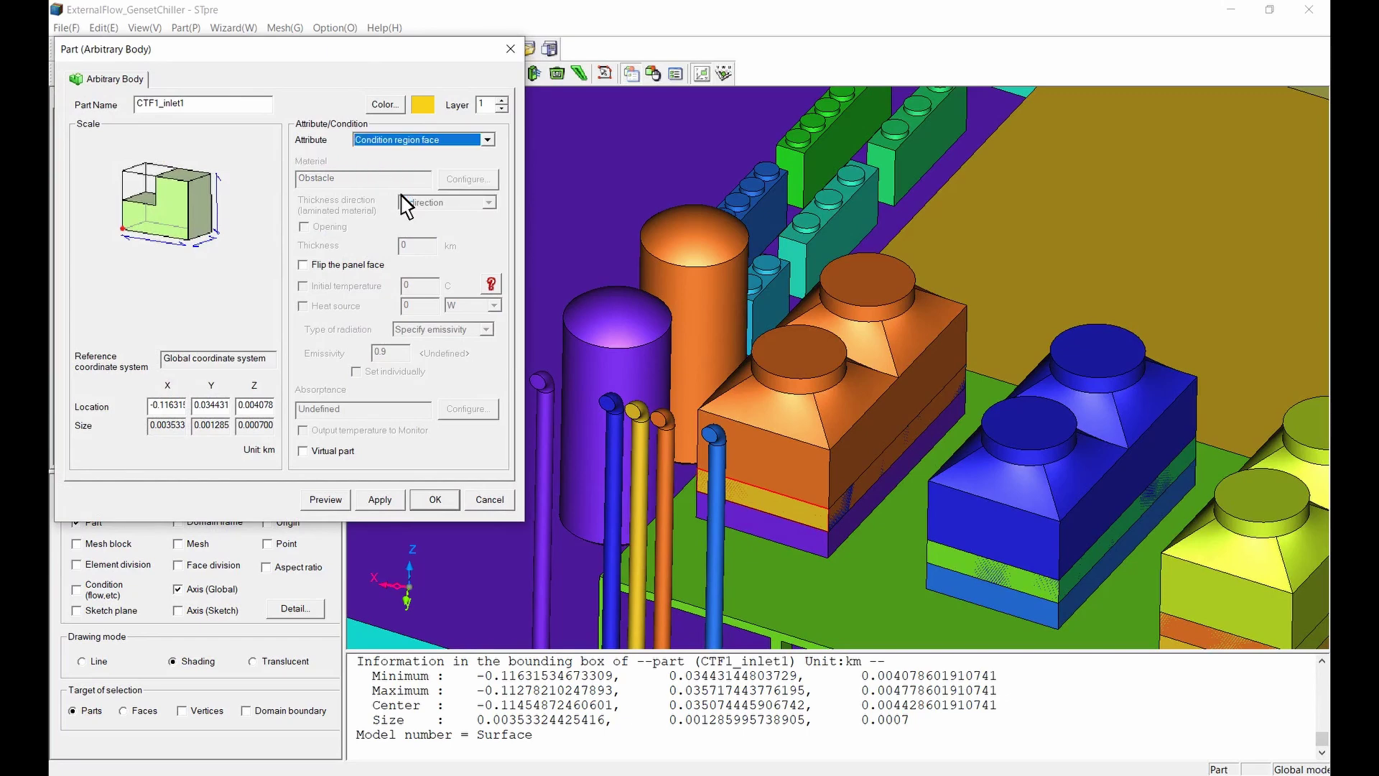
click(434, 499)
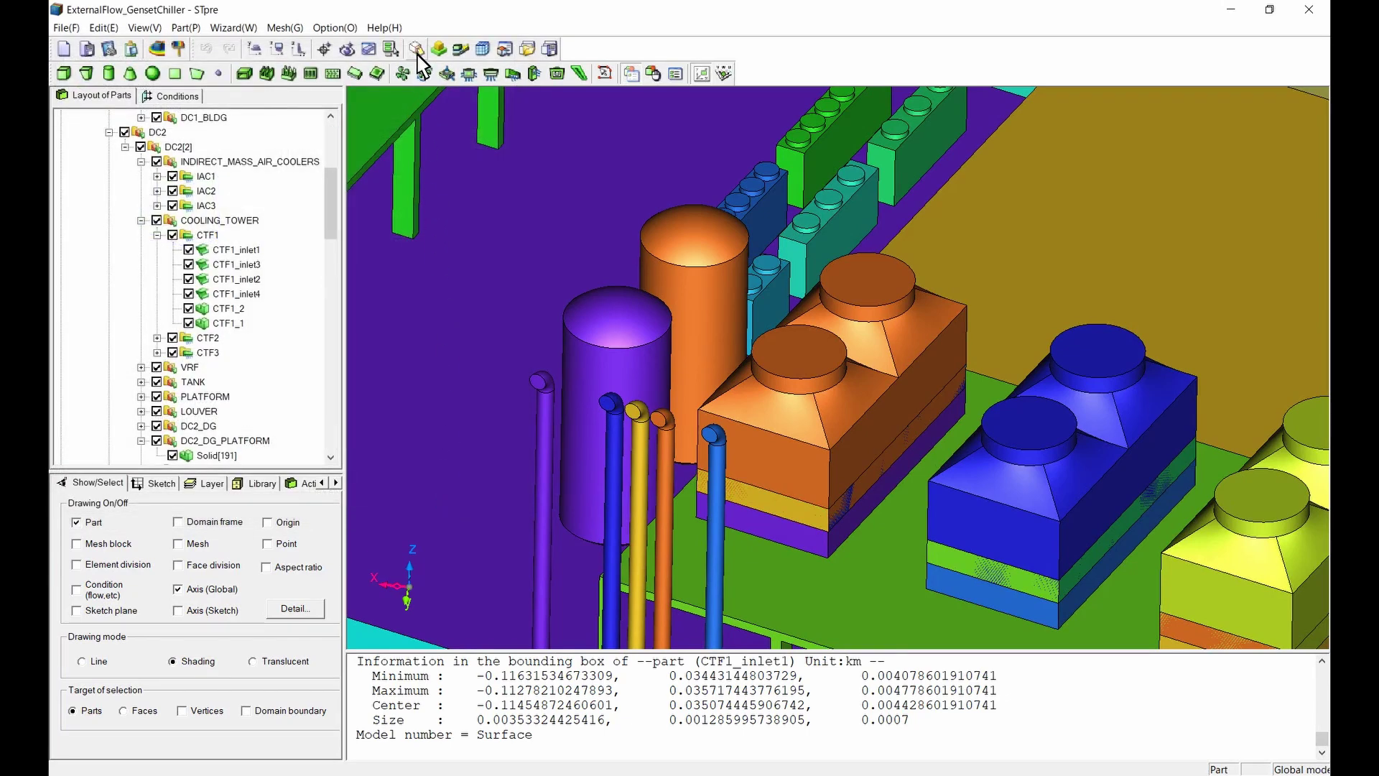
- Register the two circular top faces of cooling tower part CTF1_1 as part face CTF1_outlet and finish the face registration
click(416, 48)
drag(253, 278, 173, 286)
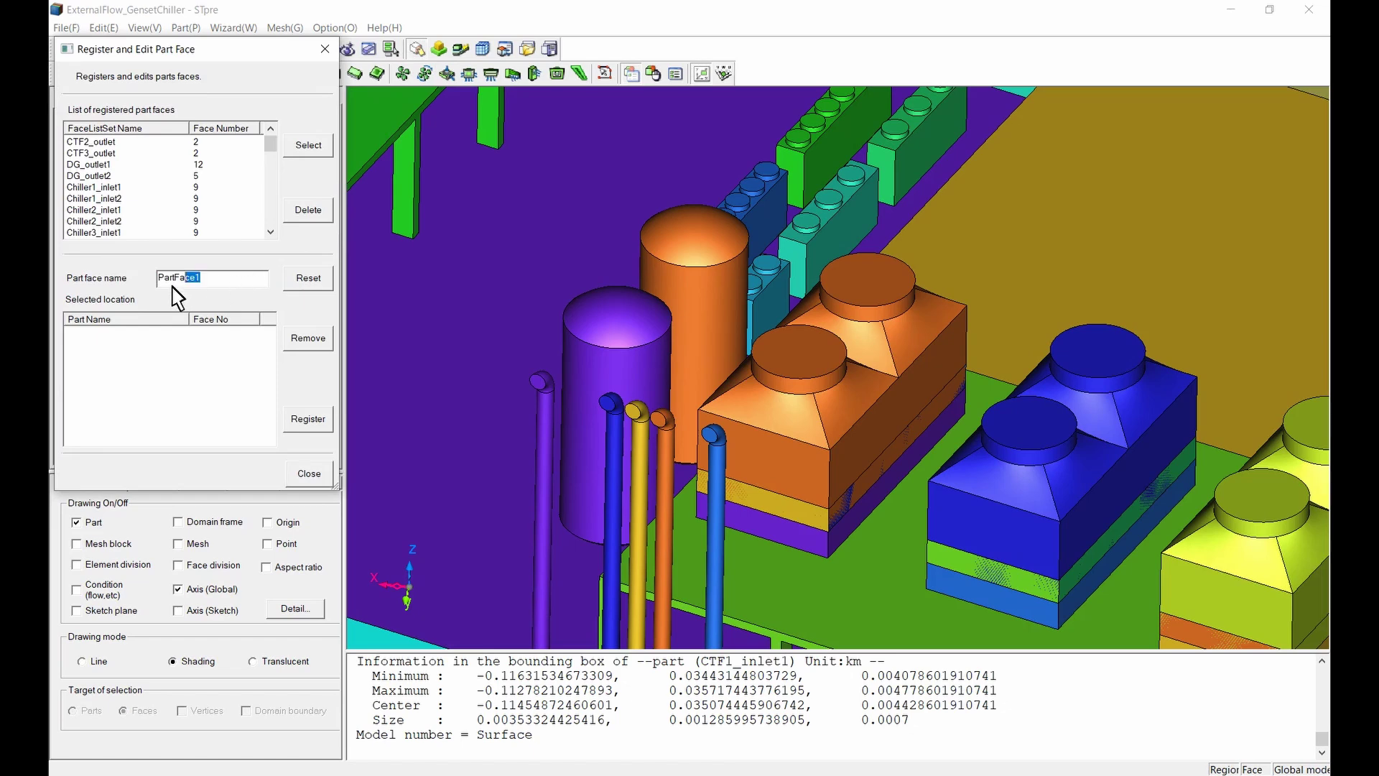
text(CTF1_outlet)
click(804, 360)
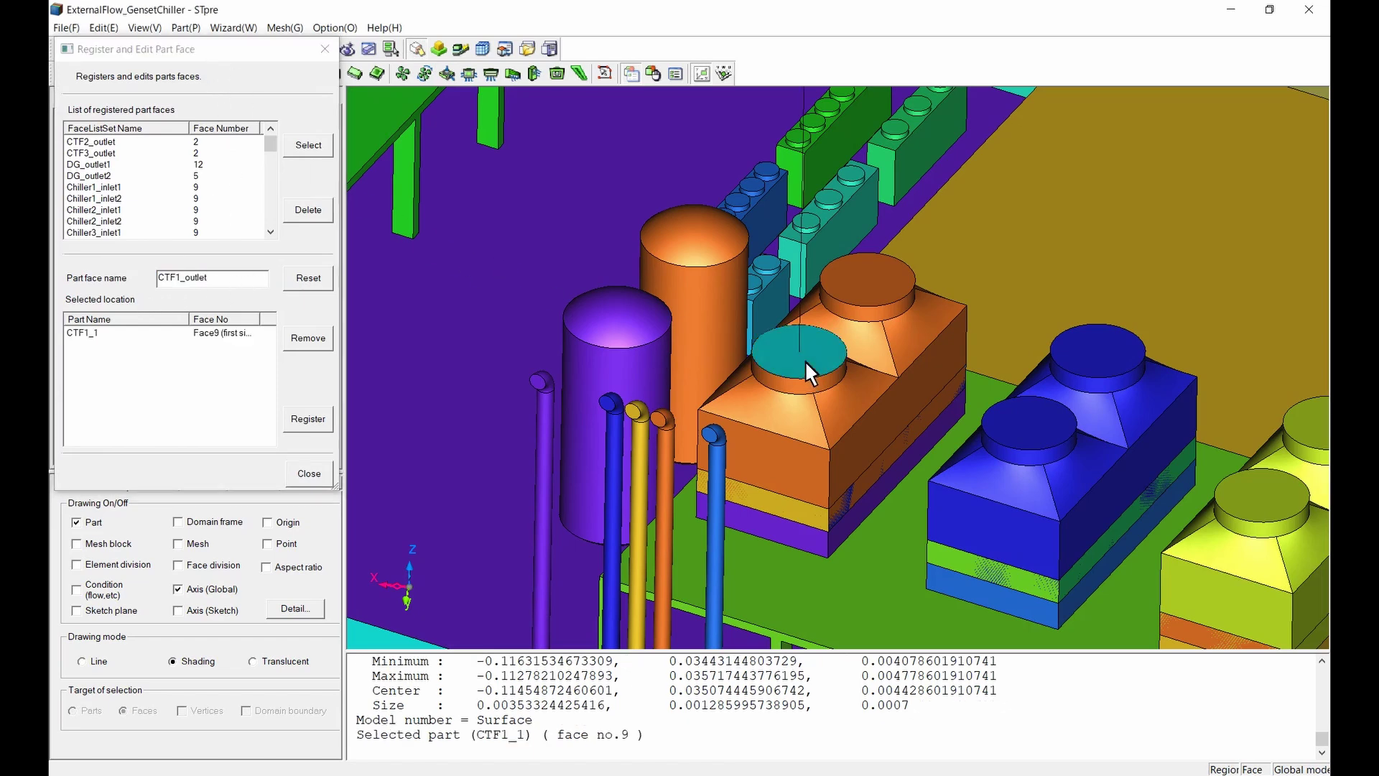
click(879, 300)
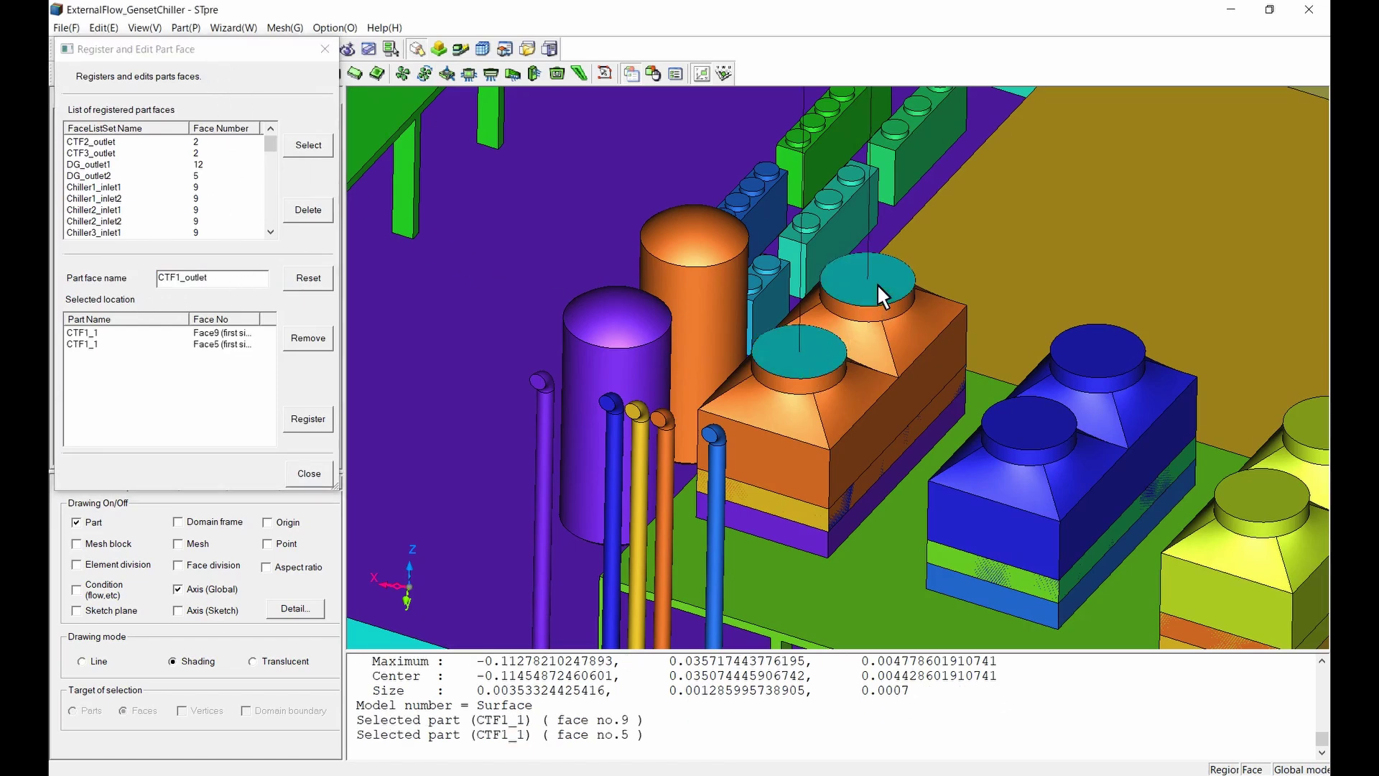
click(316, 424)
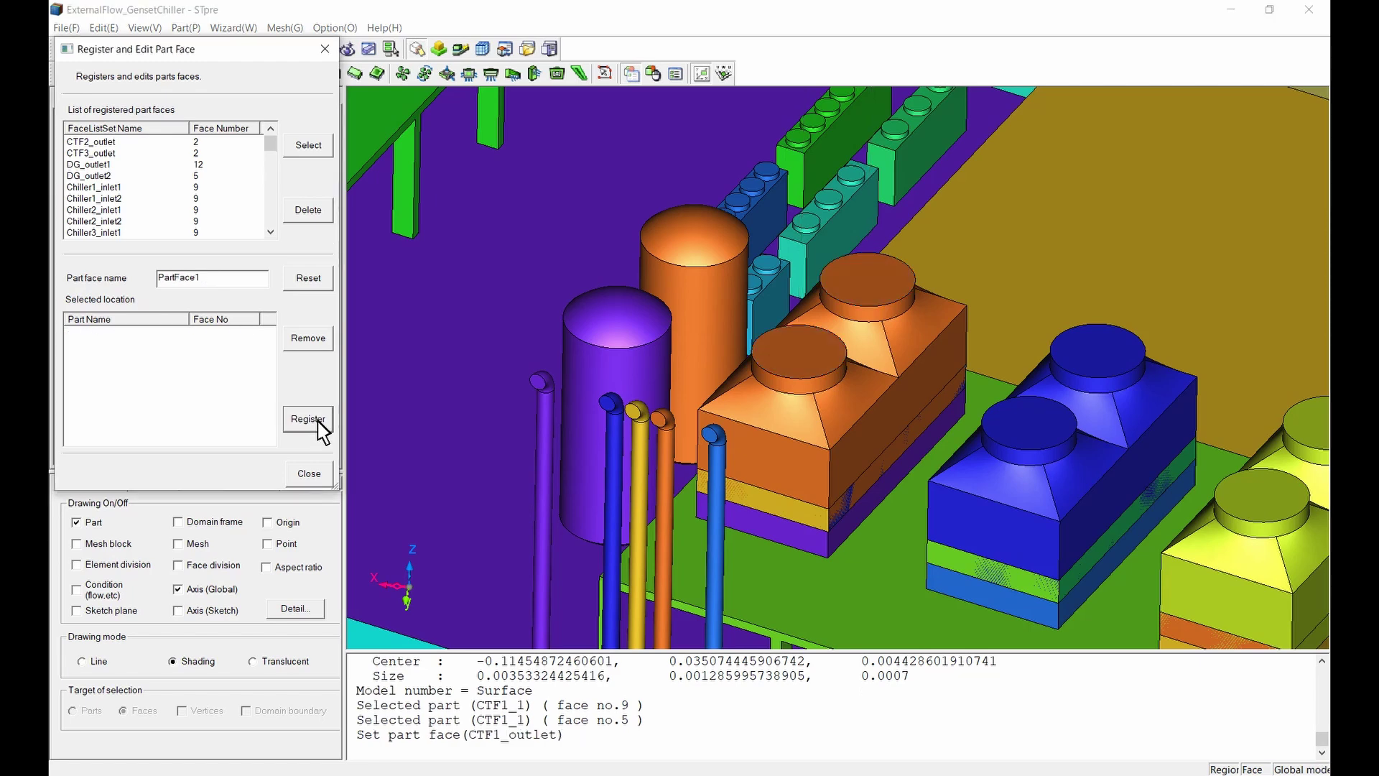
click(309, 473)
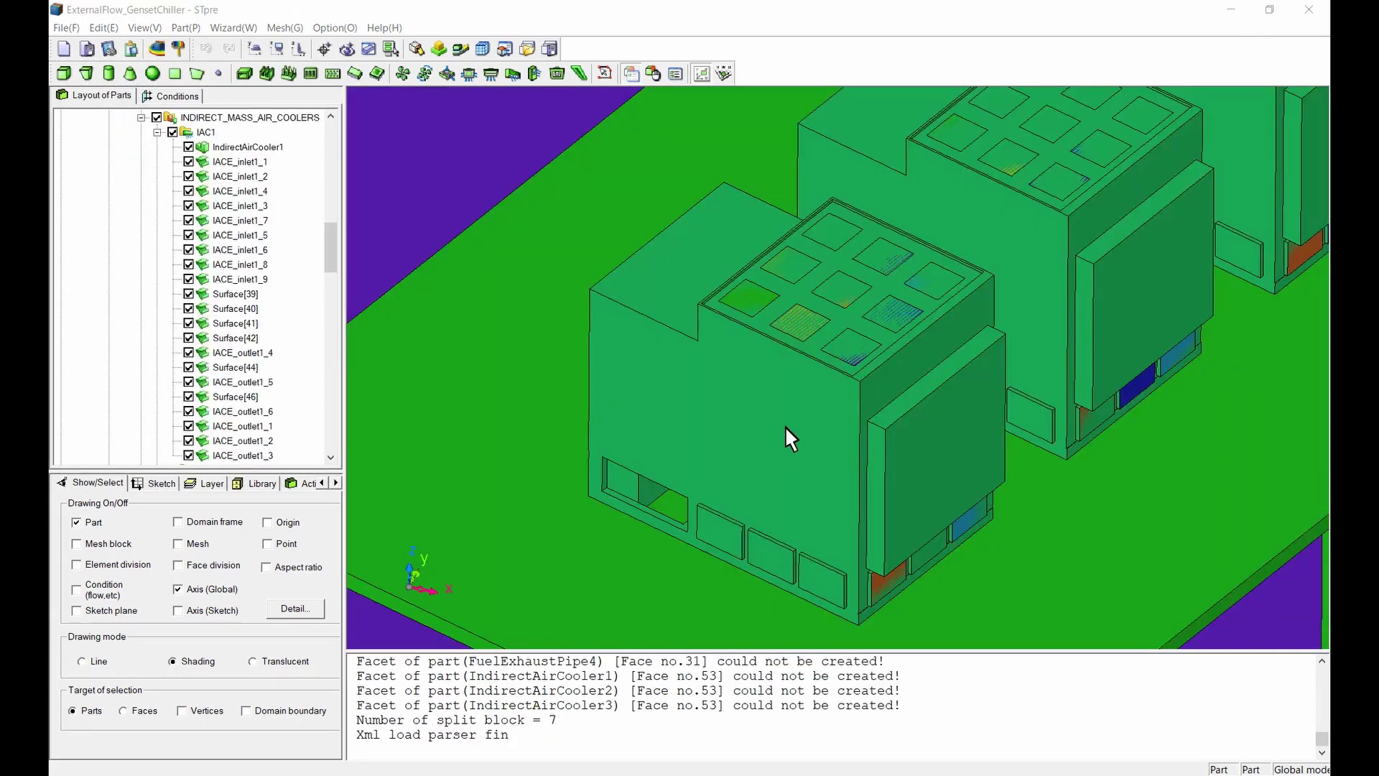
- Change the attribute of all nine IACE_inlet1 and six IACE_outlet1 parts of IAC1 together to Condition region face
click(257, 164)
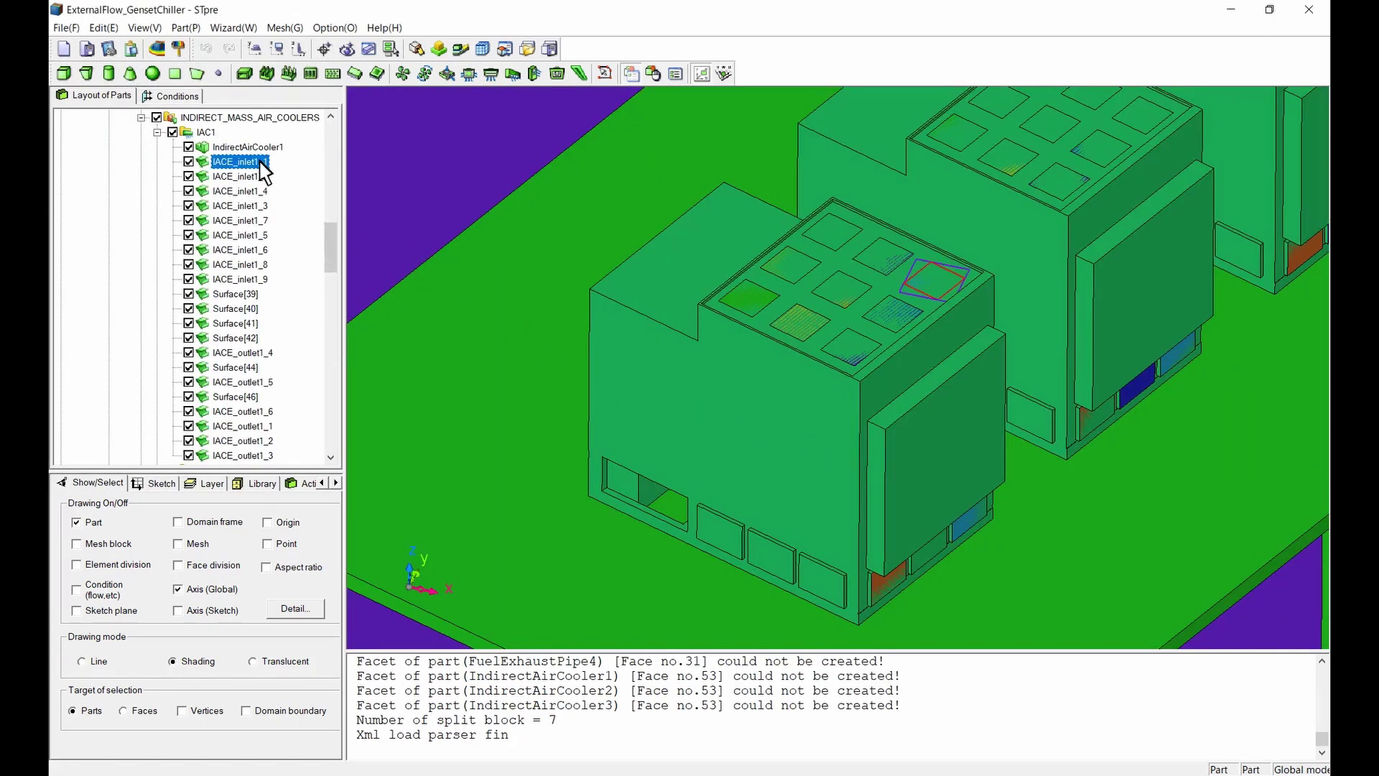
shift+click(258, 280)
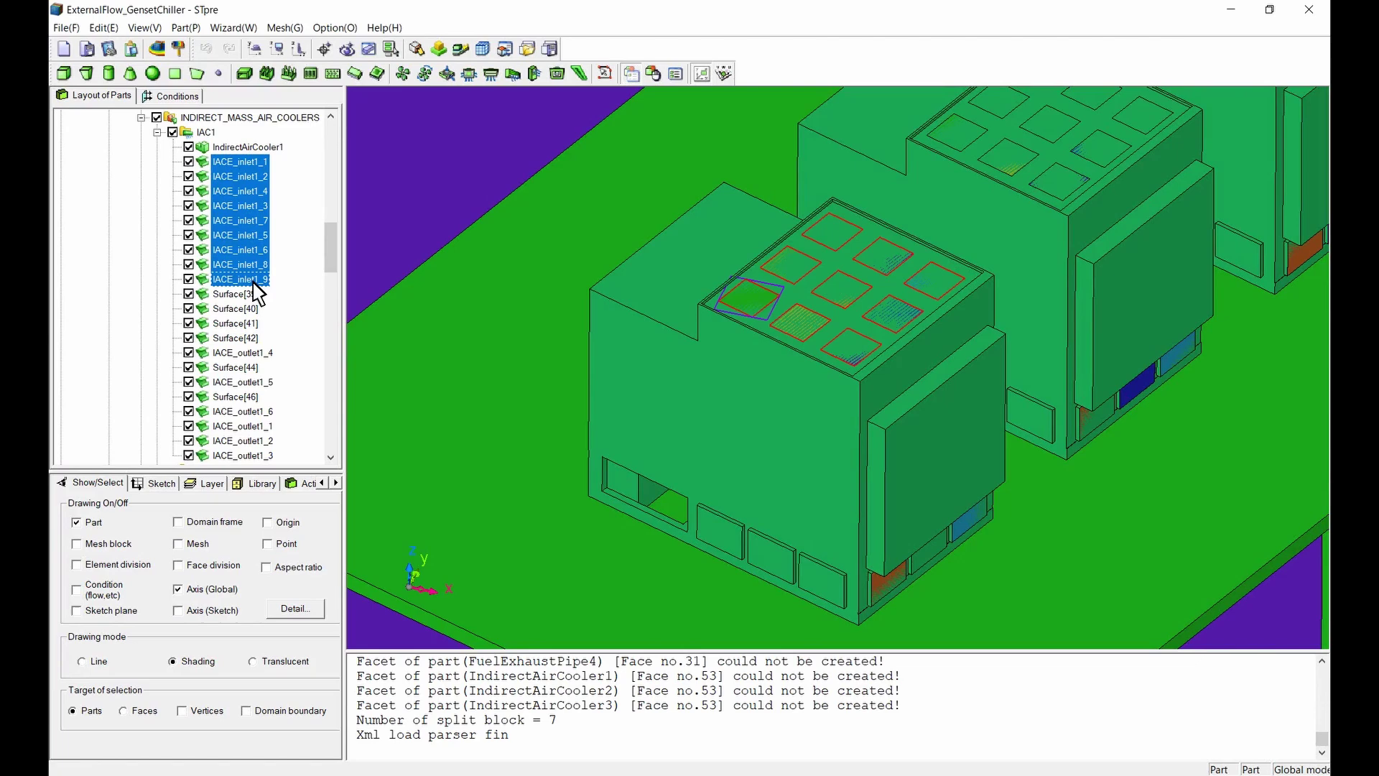
ctrl+click(263, 352)
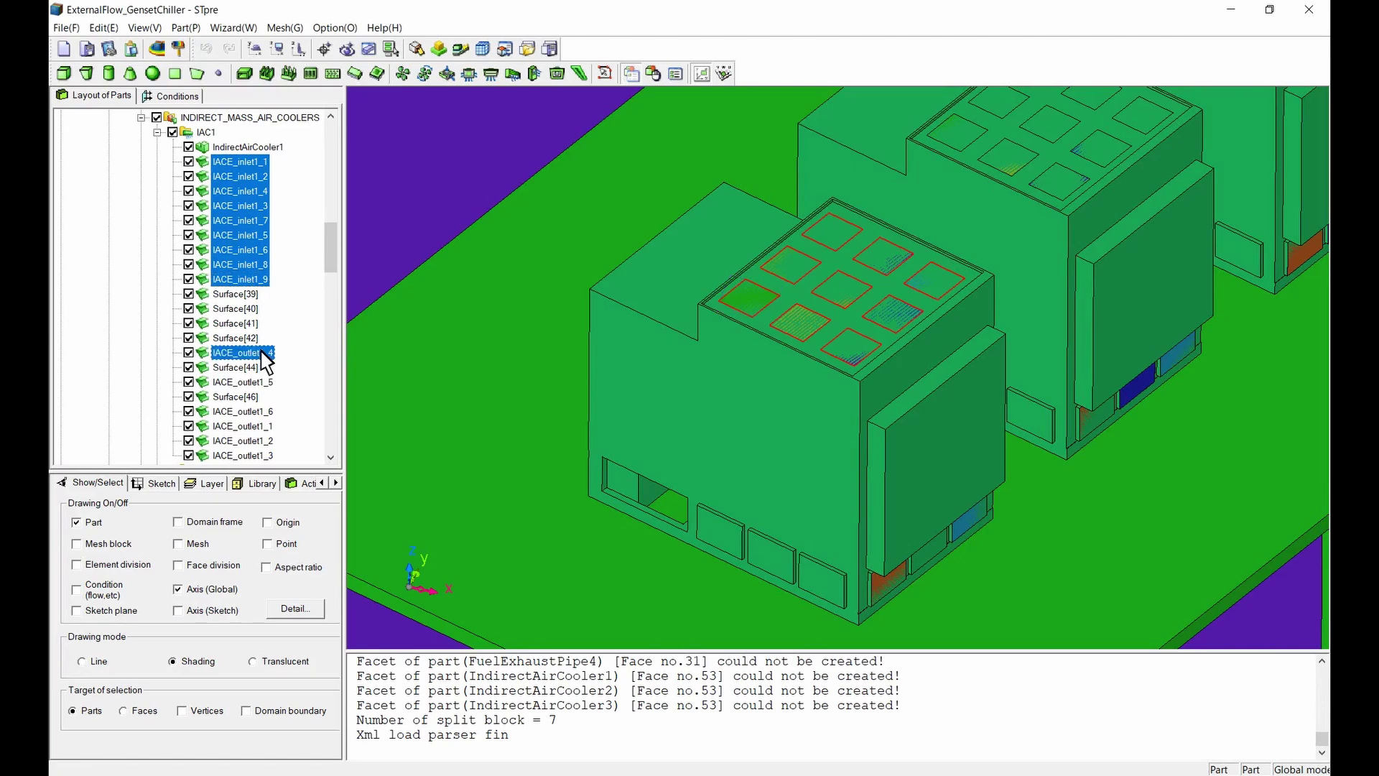
ctrl+click(266, 414)
ctrl+shift+click(263, 455)
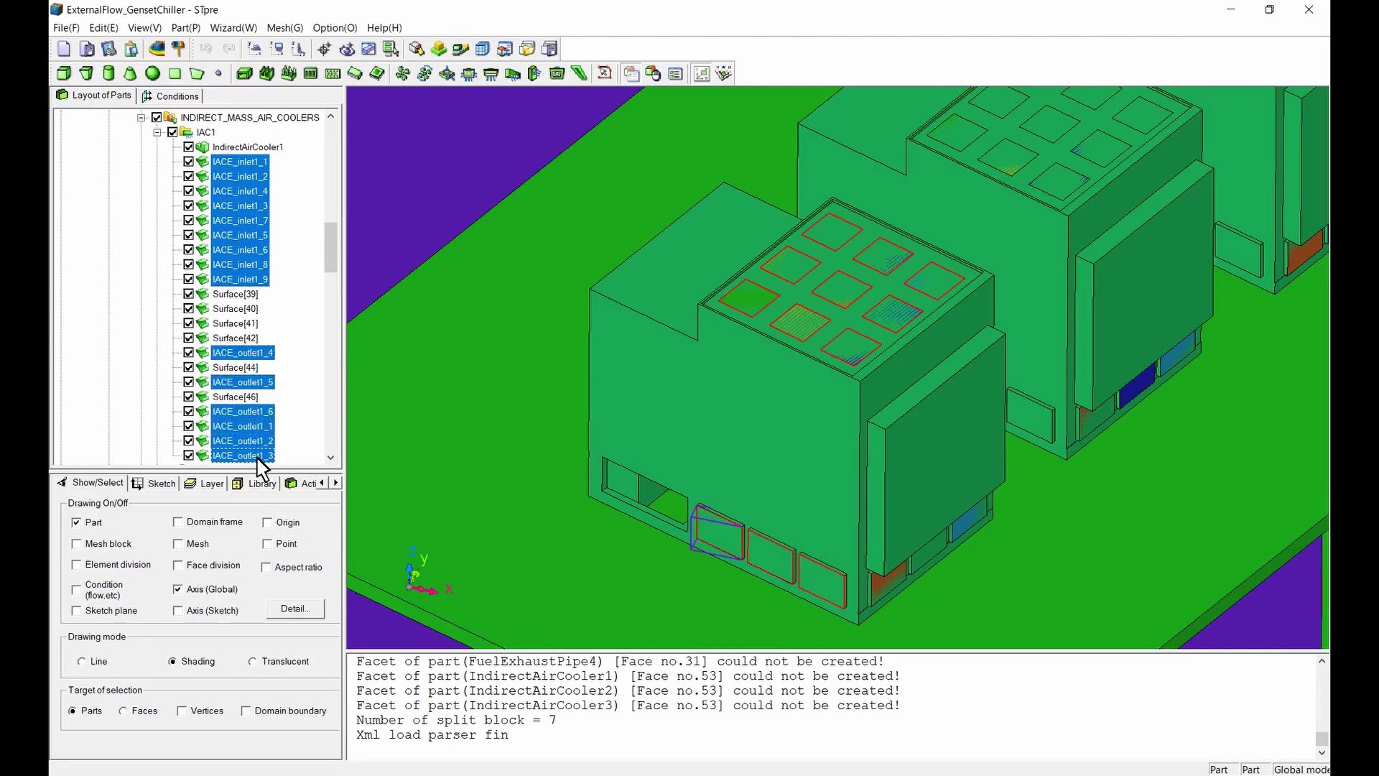
right_click(251, 416)
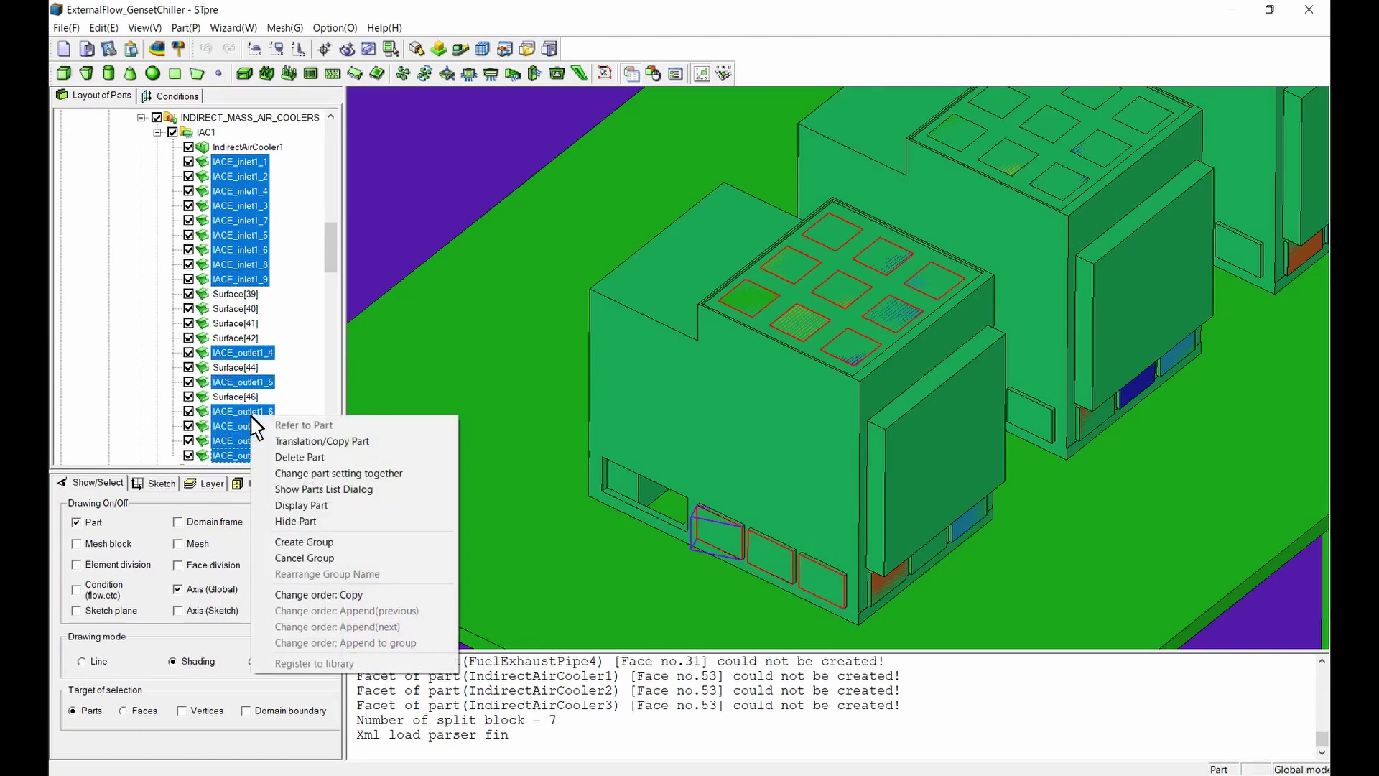
click(408, 476)
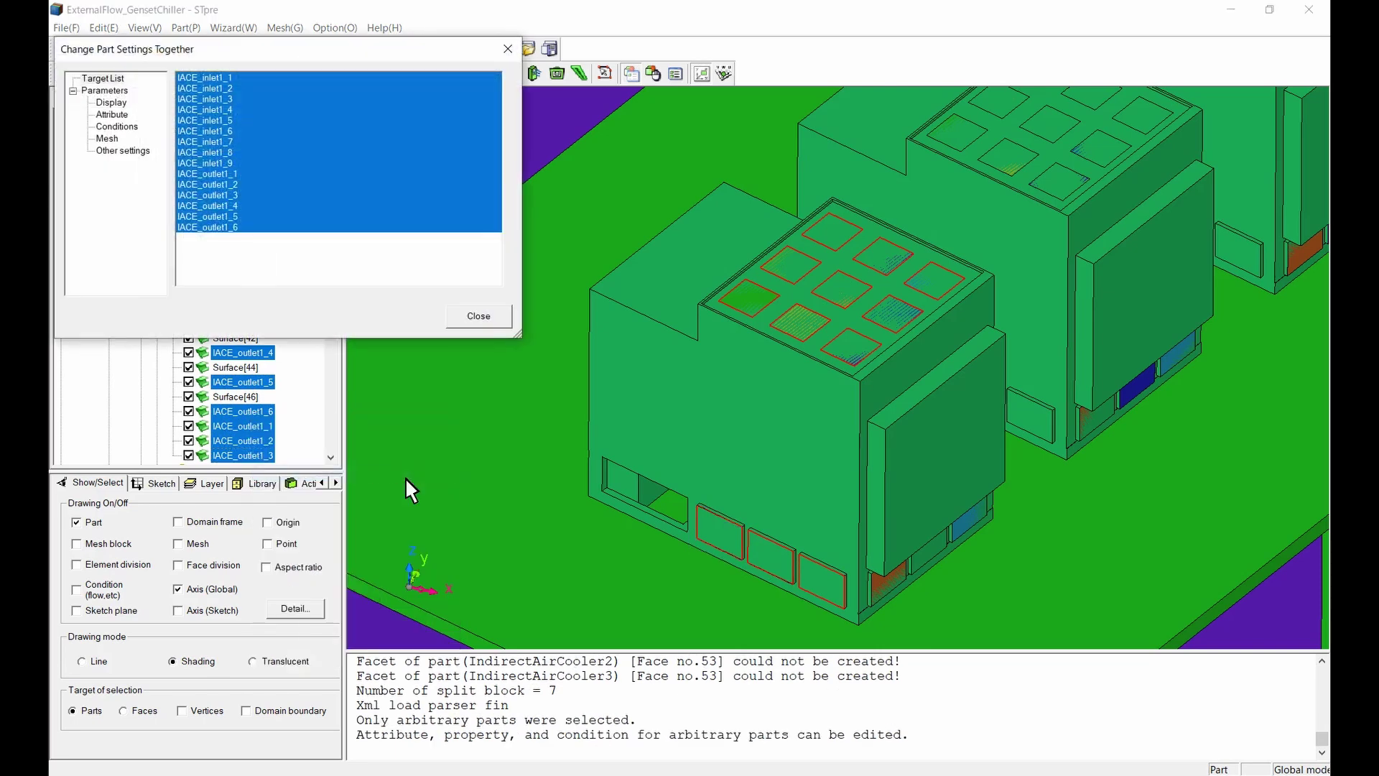
click(125, 117)
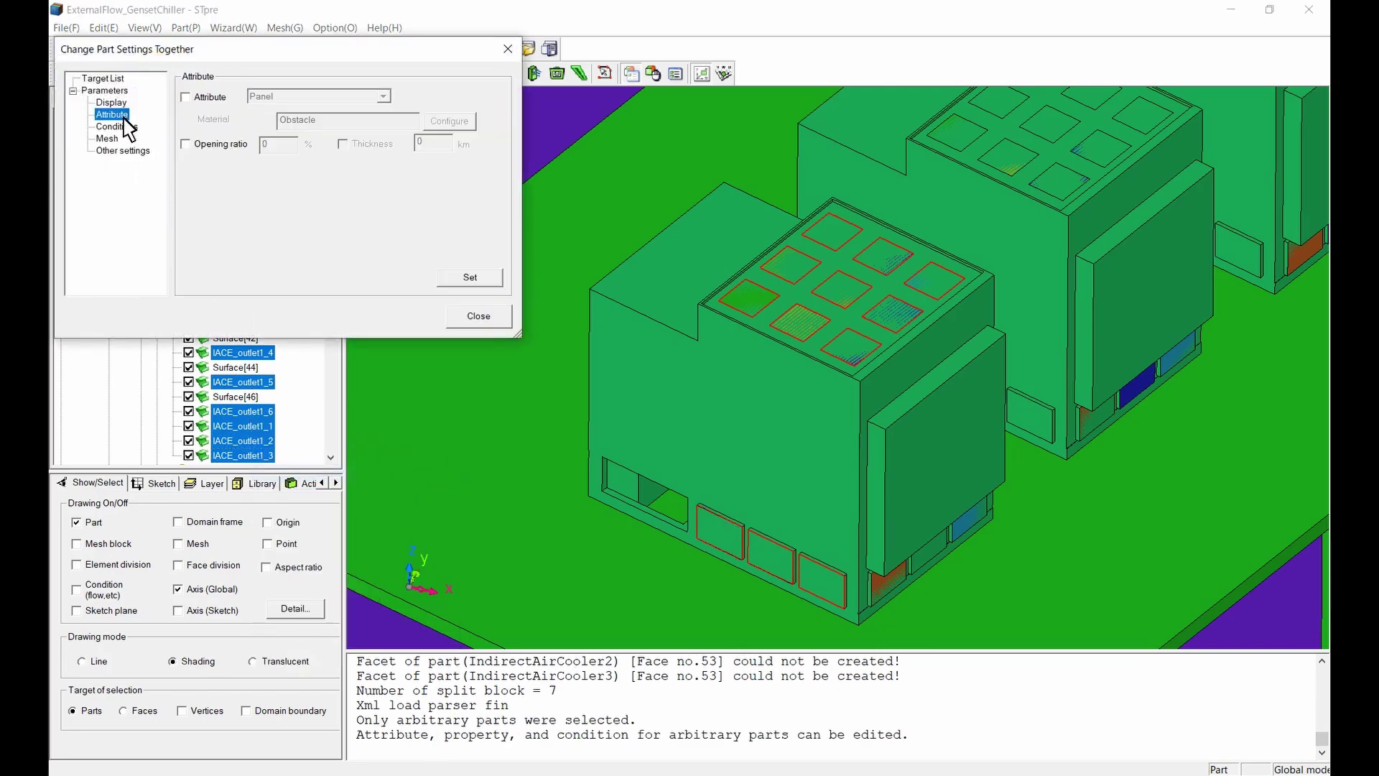
click(185, 99)
click(309, 97)
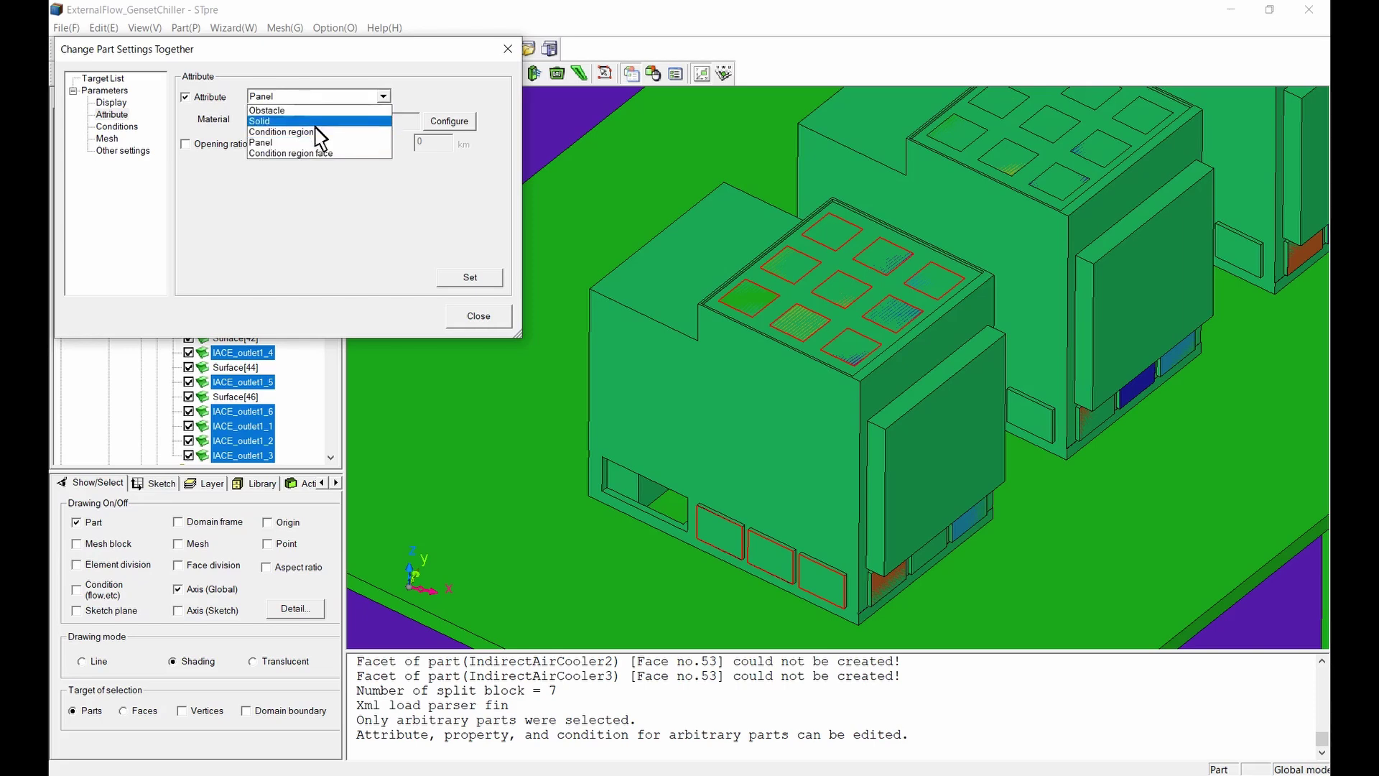
click(325, 153)
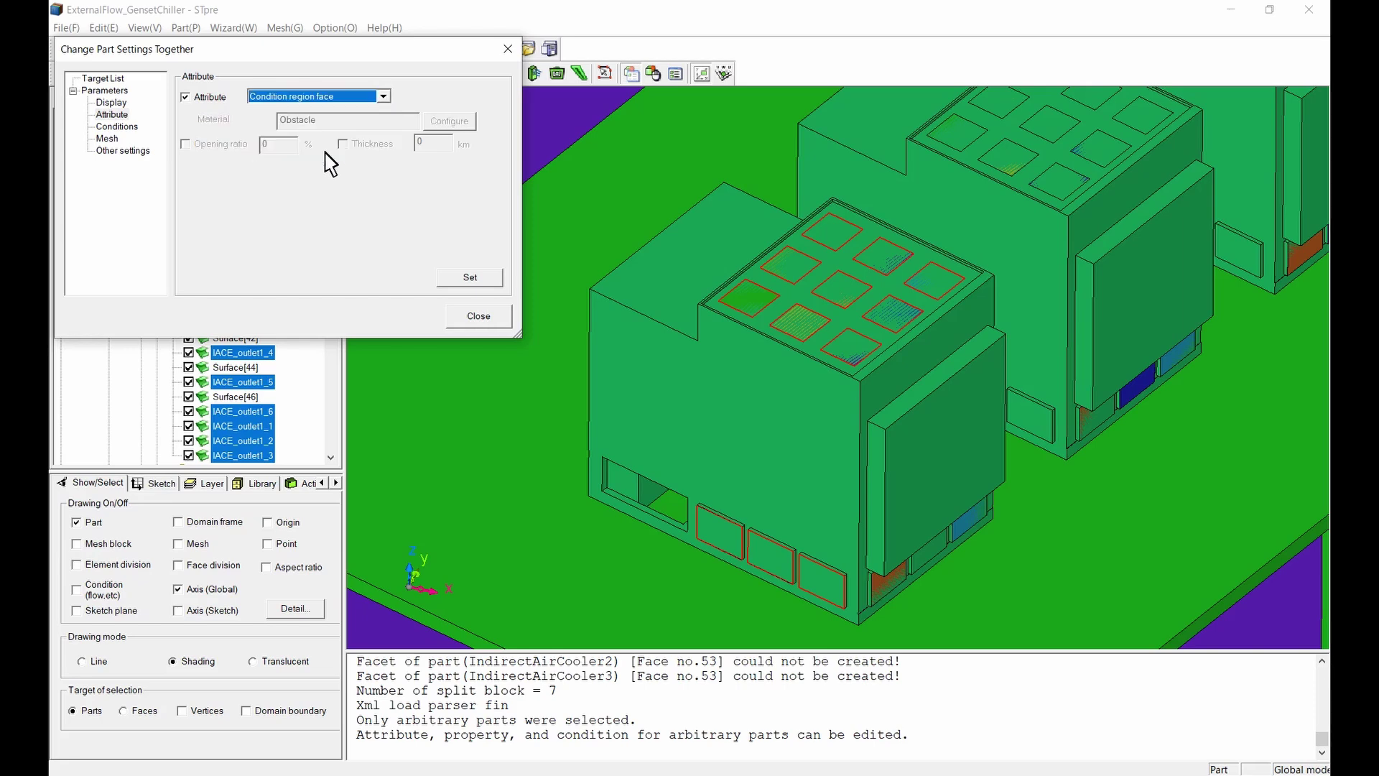
click(465, 279)
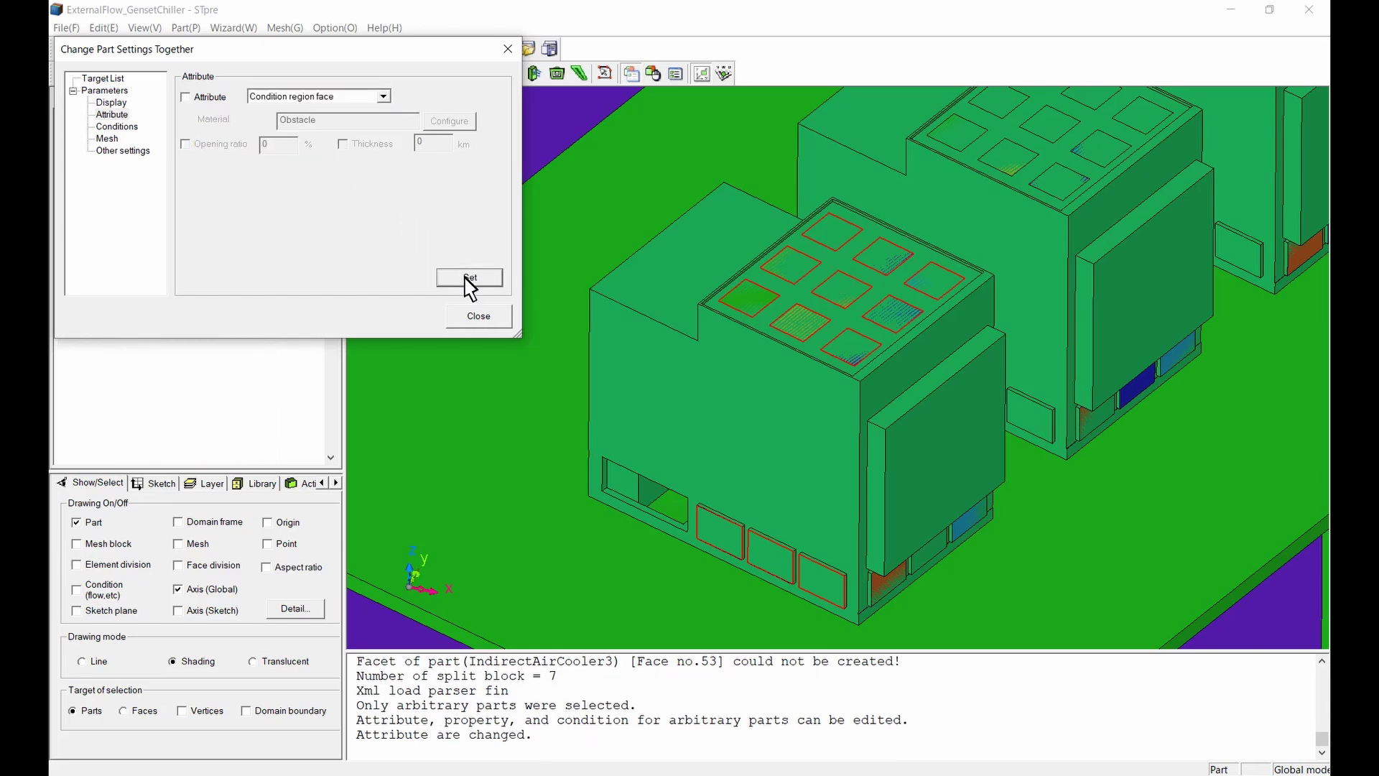
click(479, 317)
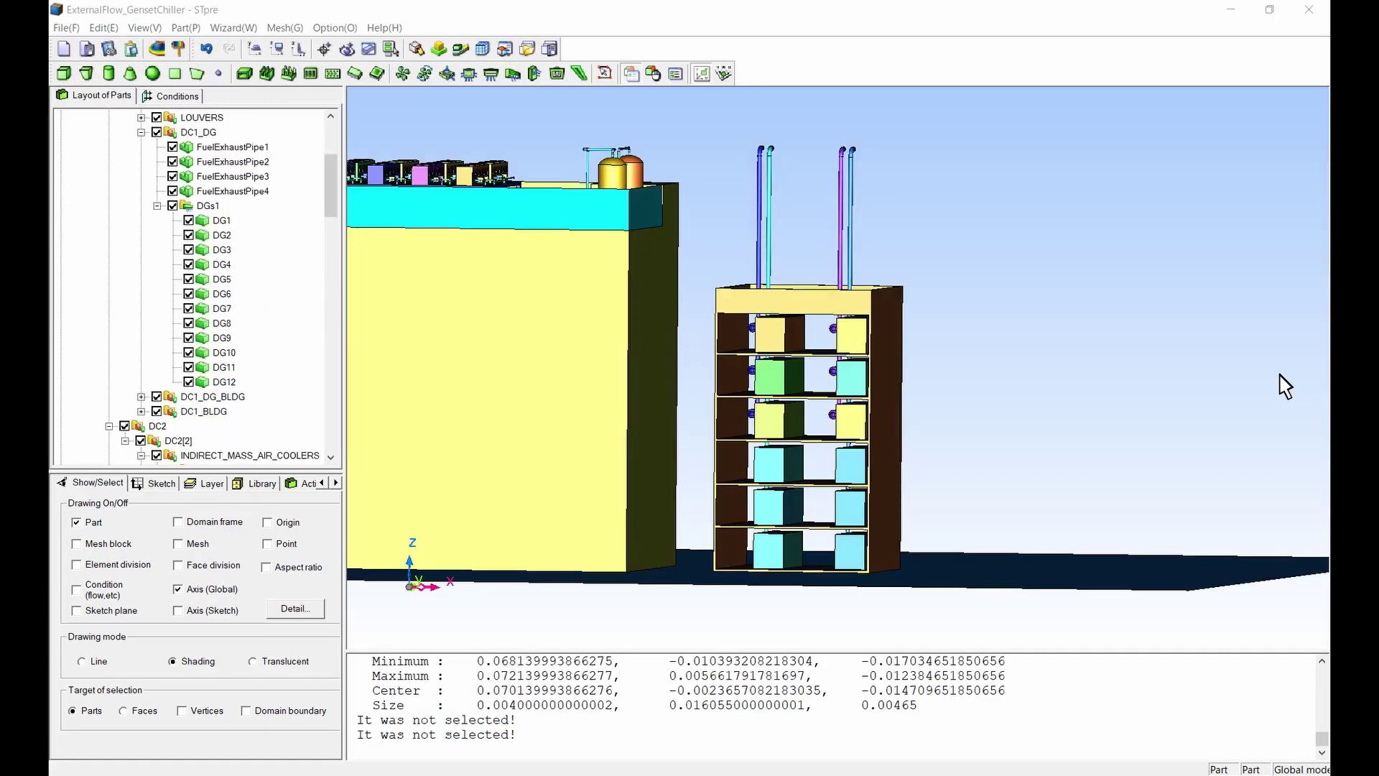
- Register the front end face of top-floor genset DG1 as part face DG_inlet1
click(422, 53)
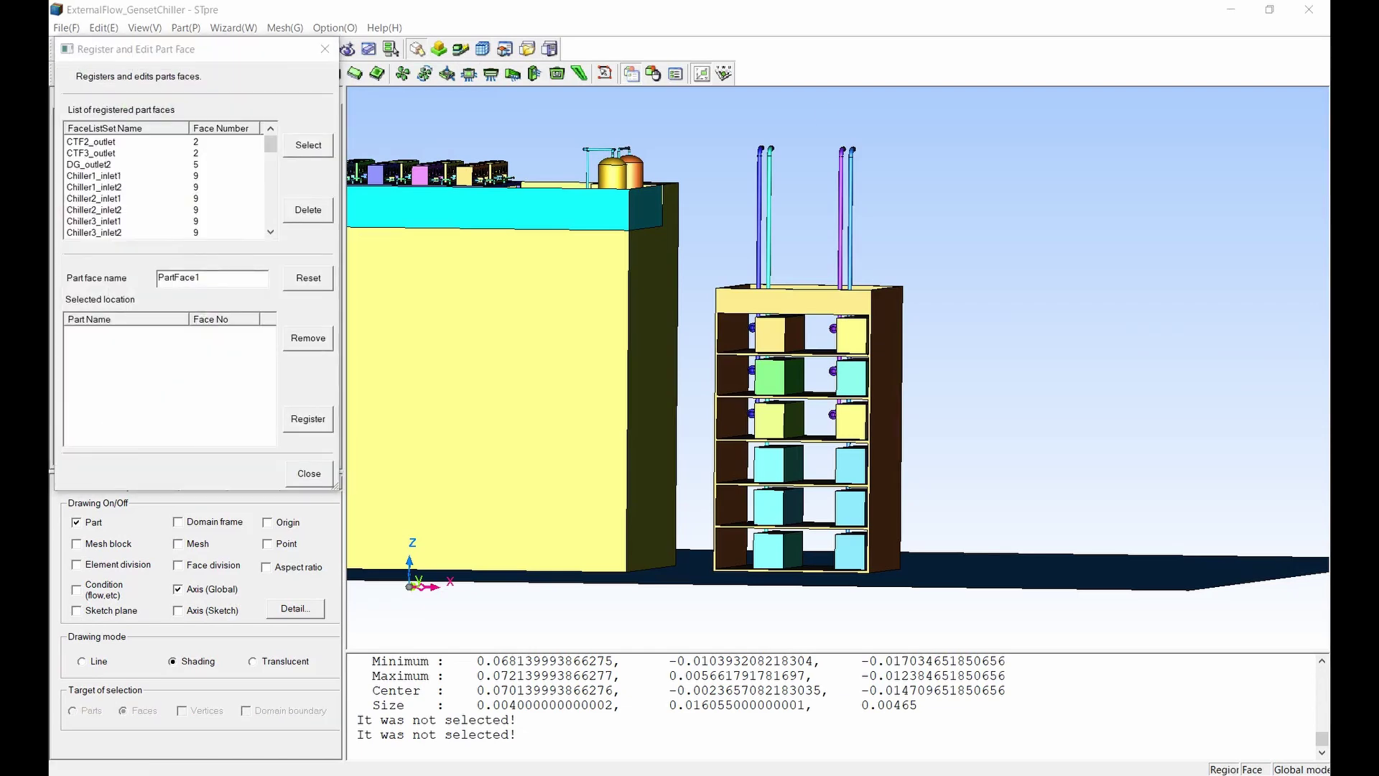
click(224, 291)
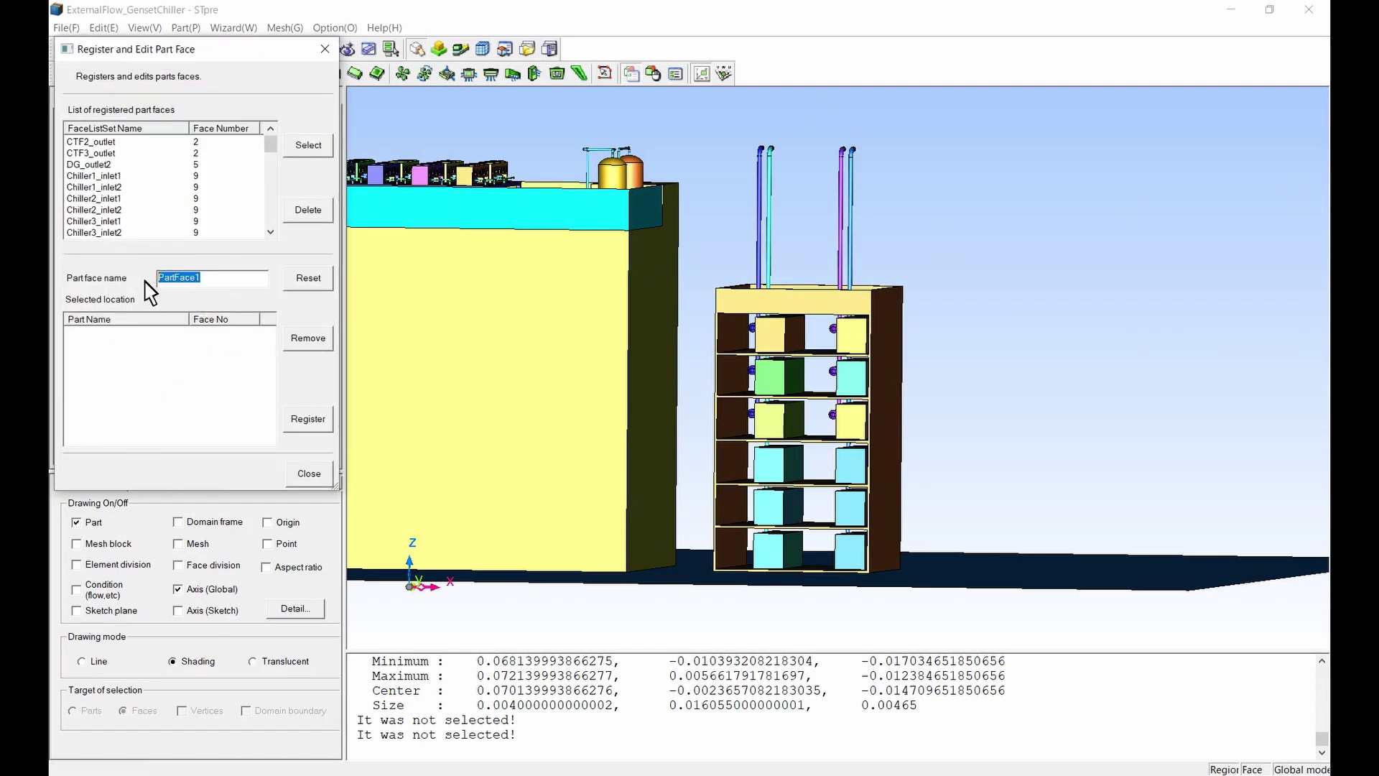
text(DG_inlet1)
click(852, 350)
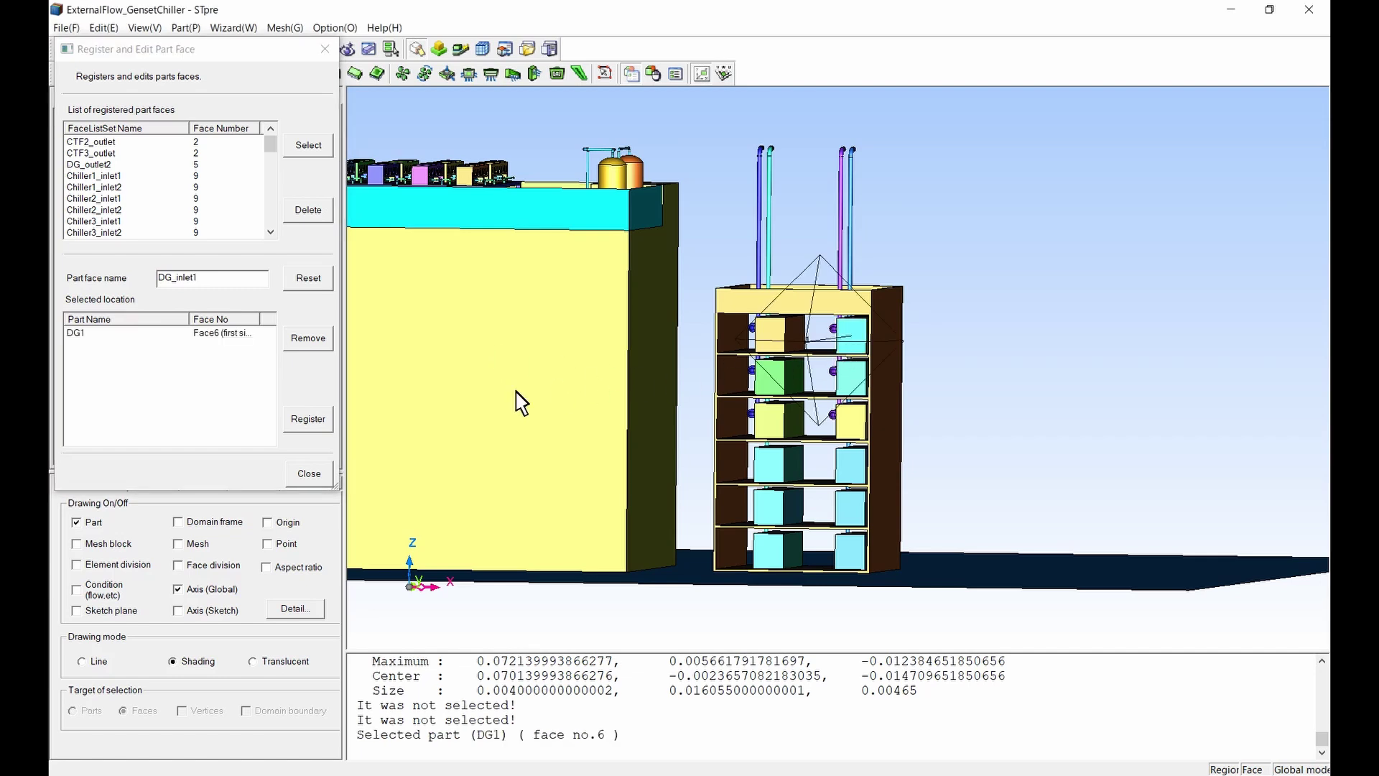
click(323, 422)
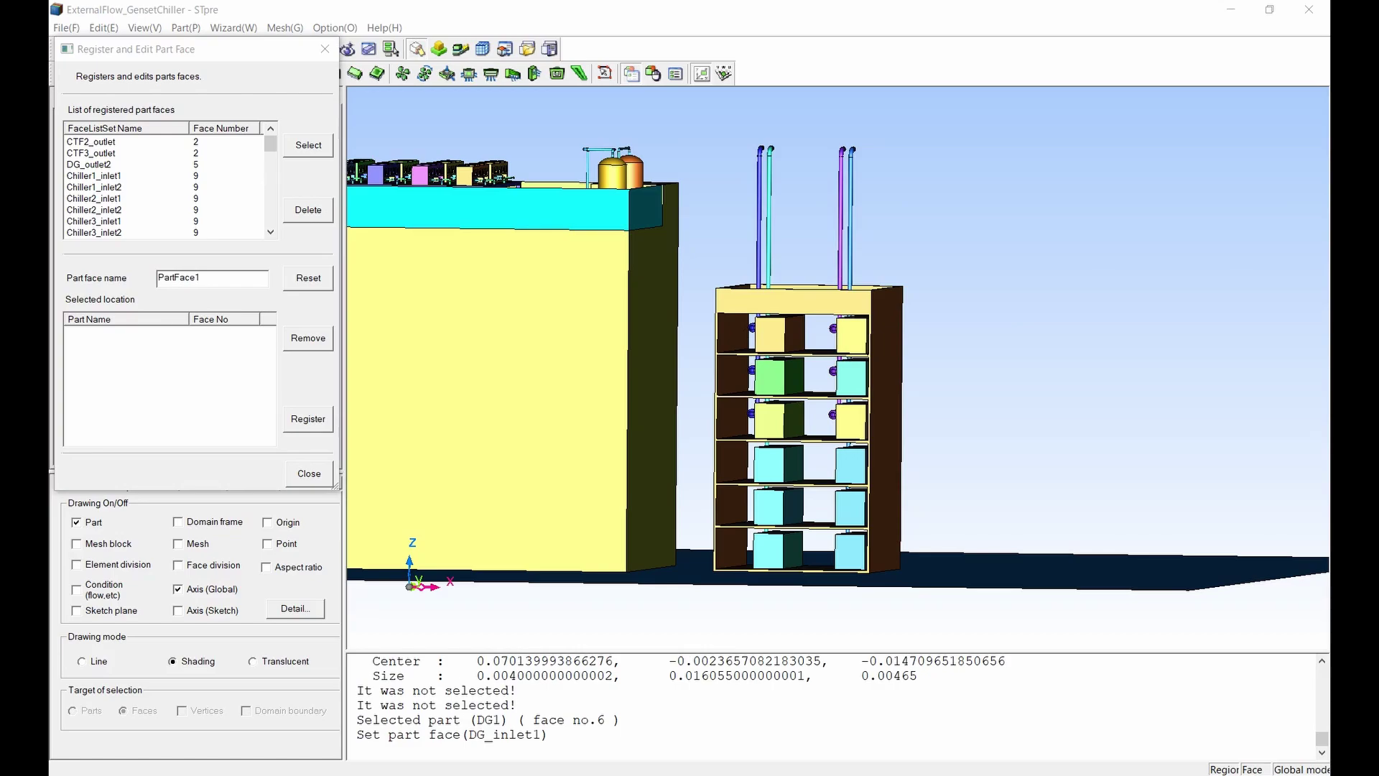
- Register the opposite end face of genset DG1 as part face DG_outlet1
double_click(161, 278)
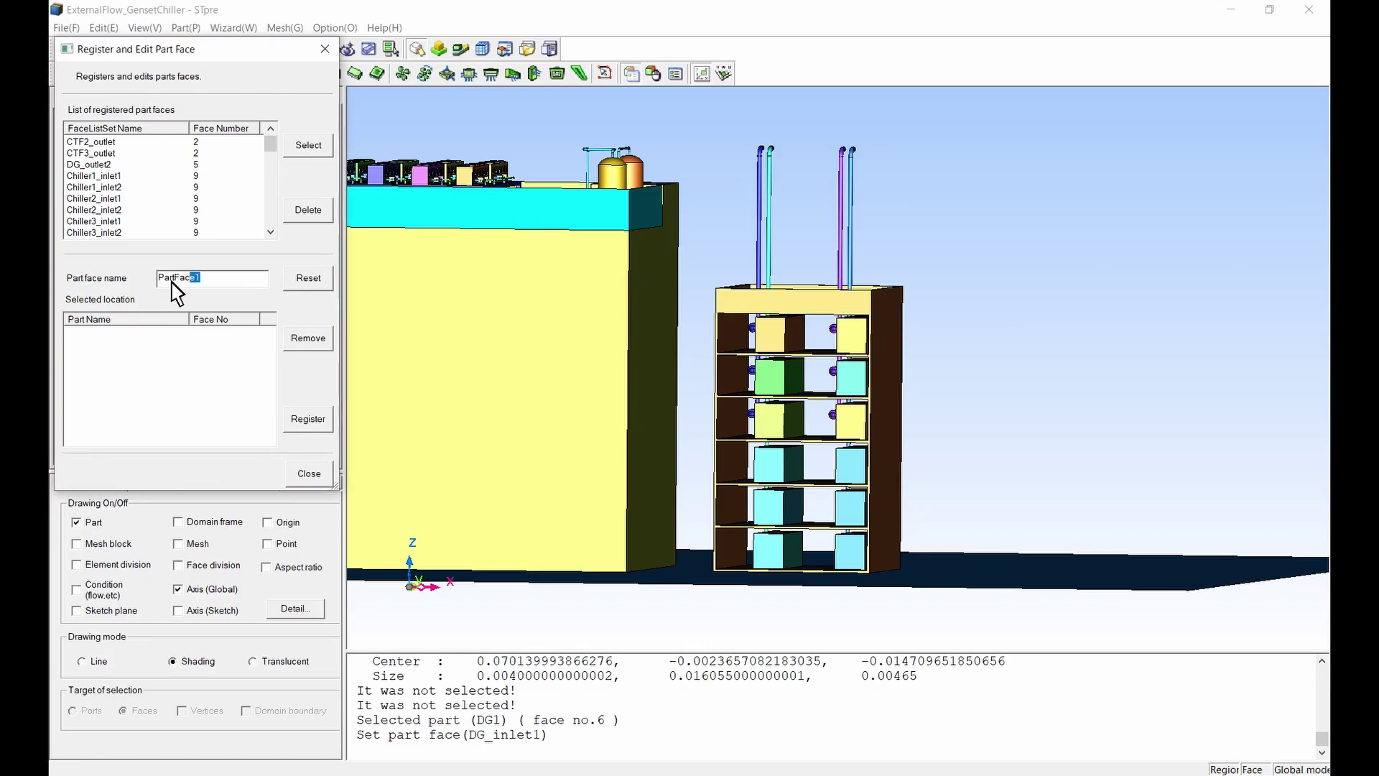
text(DG_outlet1)
mouse_move(606, 373)
middle_down()
mouse_move(699, 428)
mouse_move(462, 412)
mouse_move(422, 455)
mouse_move(593, 431)
middle_up()
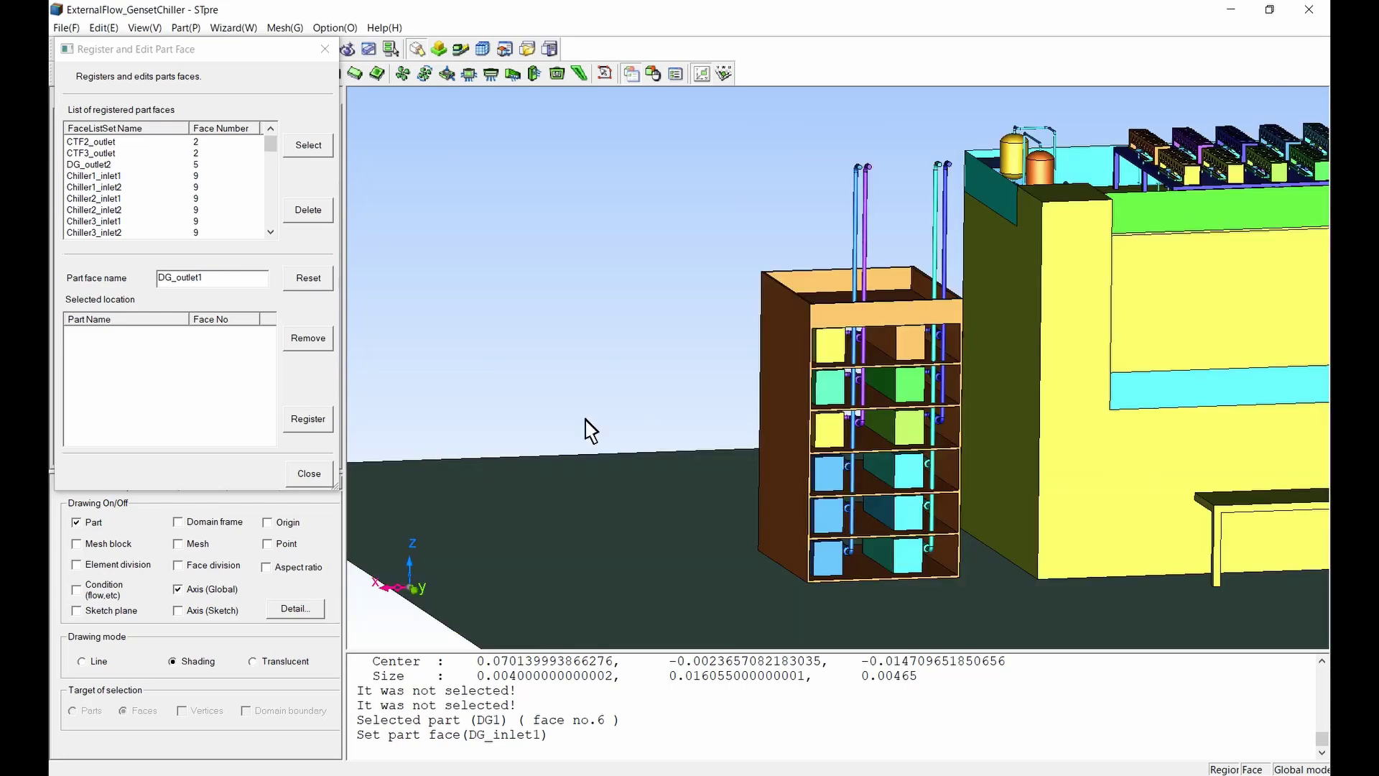
click(830, 350)
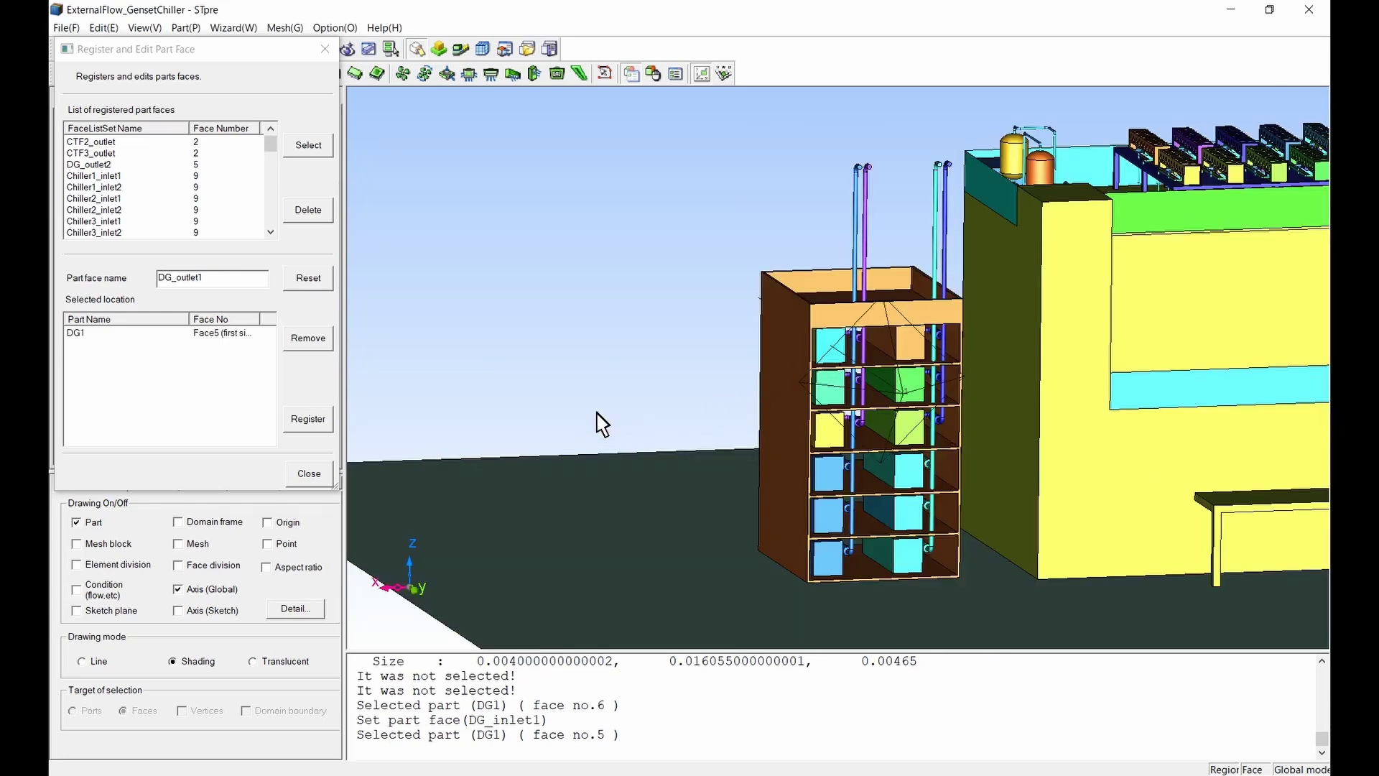
click(321, 424)
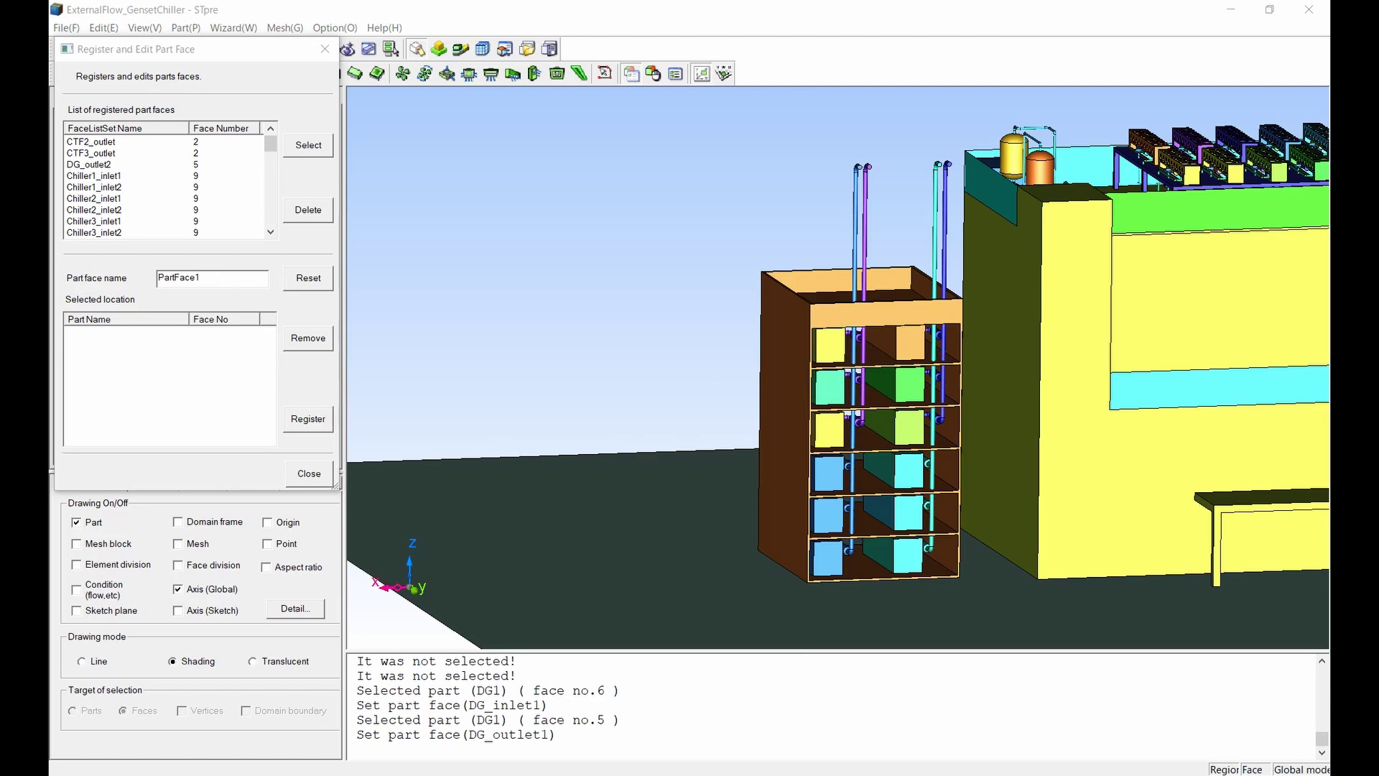
- Register the circular end face at the upper bend of FuelExhaustPipe1 as part face FuelExhaustPipe1_inlet and finish the face registration
double_click(208, 278)
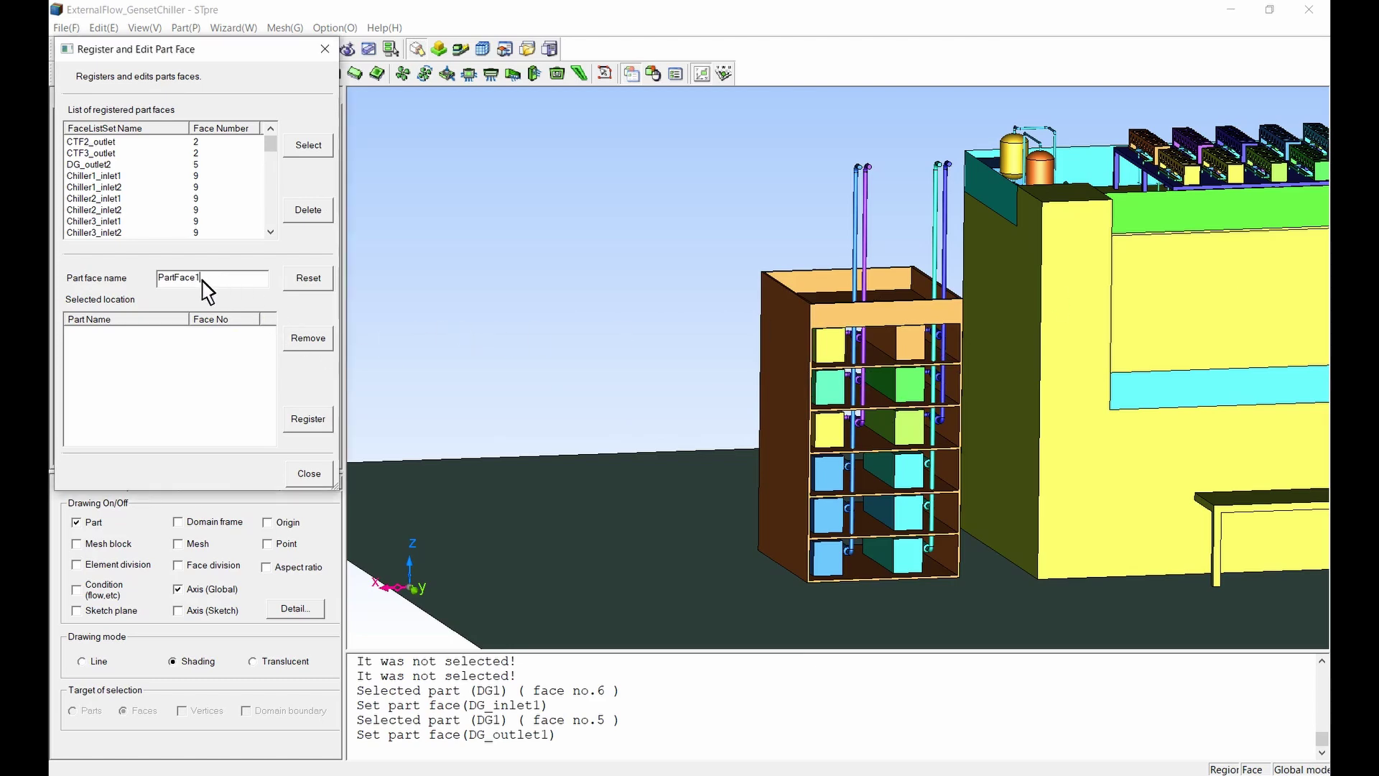
text(FuelExhaustPipe1_inlet)
middle_drag(875, 192, 821, 351)
right_drag(614, 369, 949, 281)
middle_drag(773, 218, 941, 352)
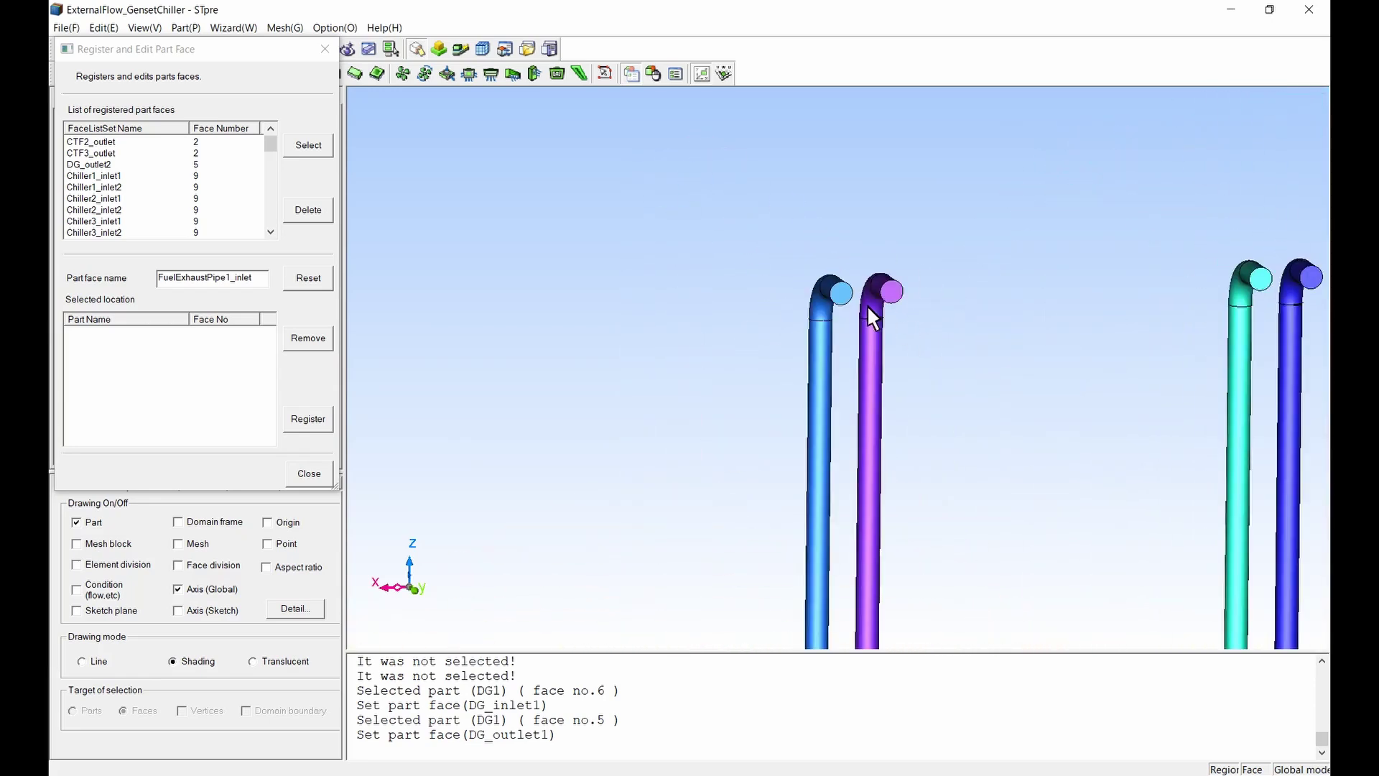
click(845, 299)
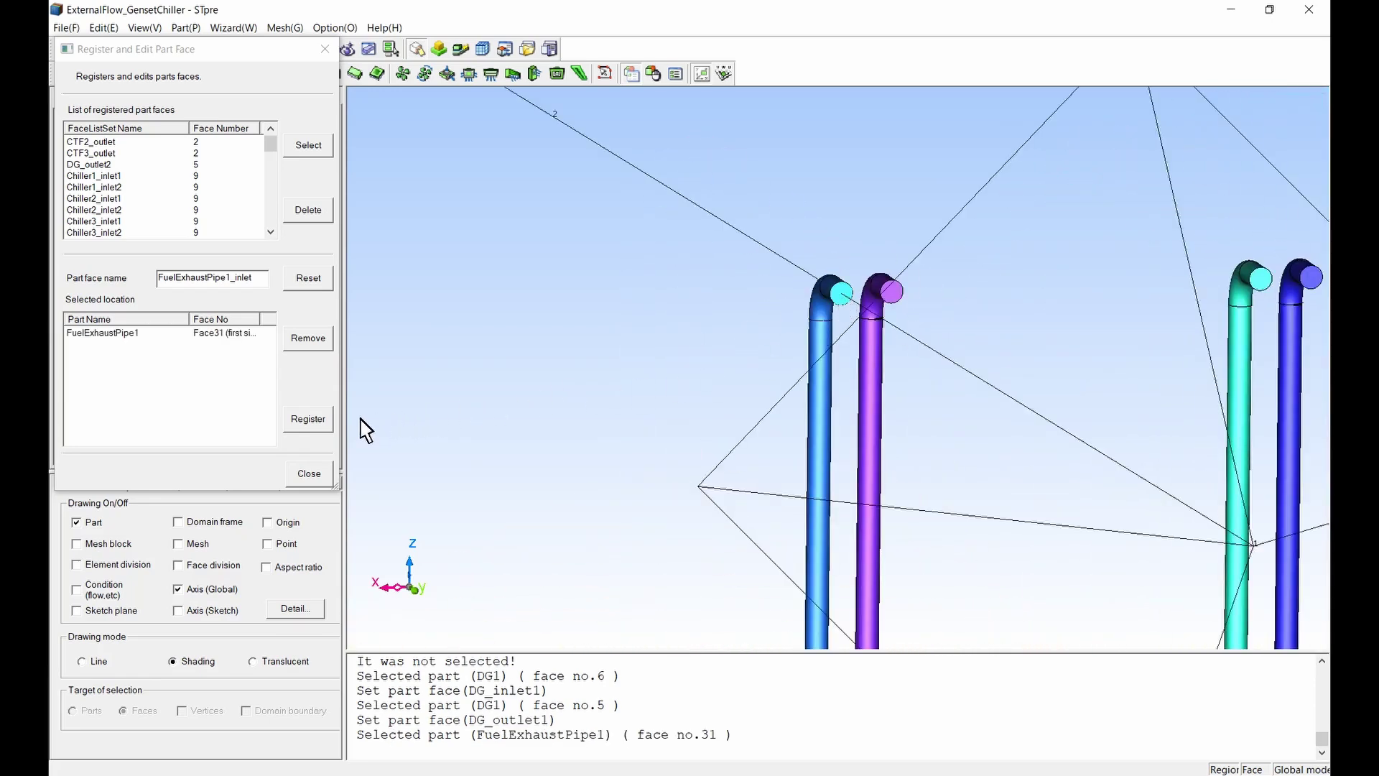
click(325, 429)
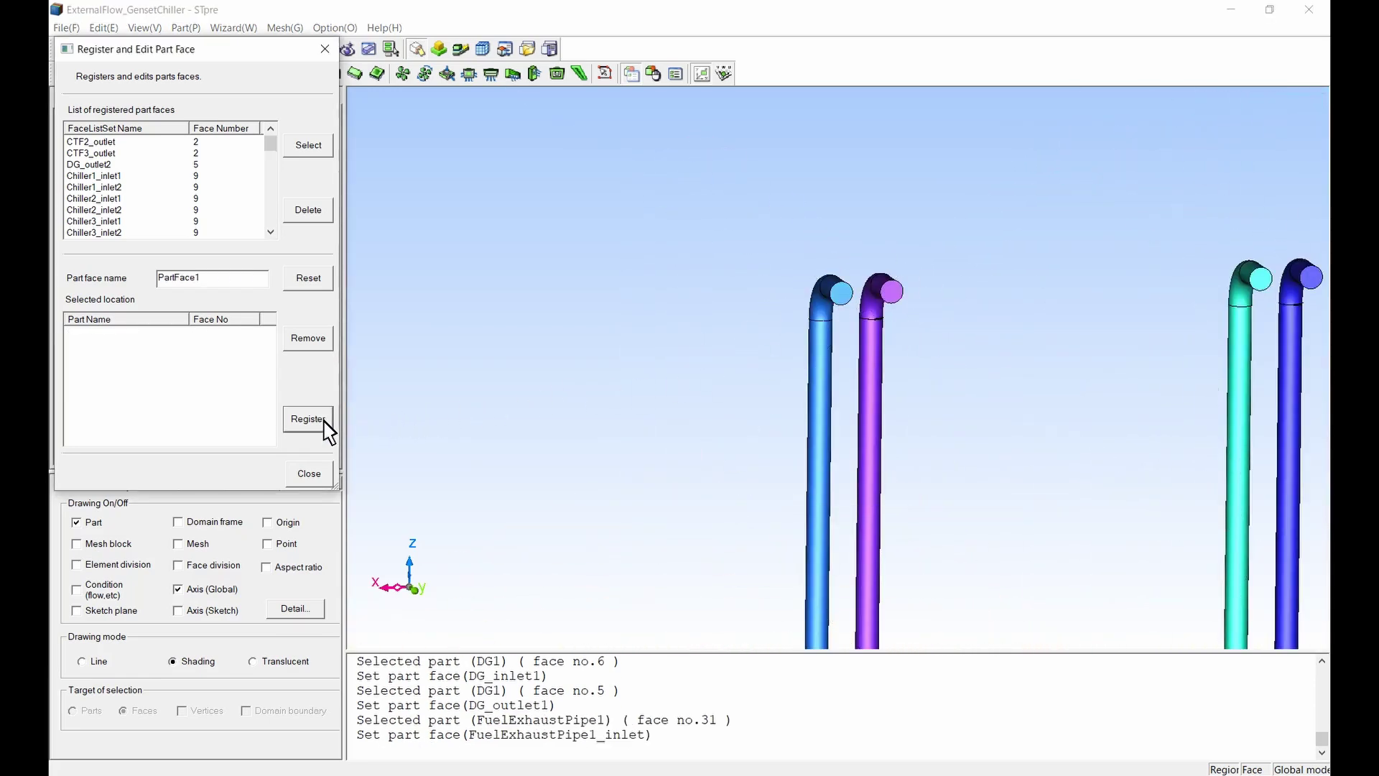
click(309, 475)
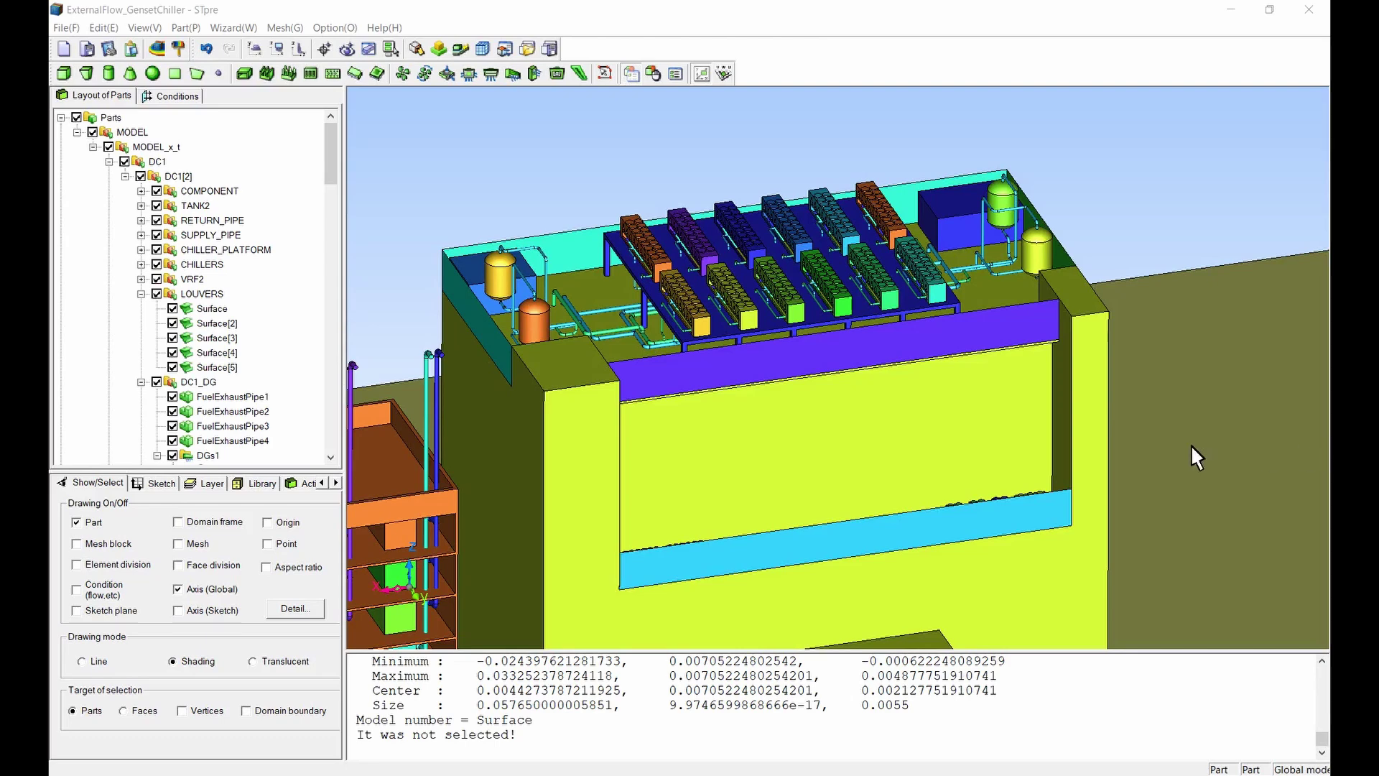
- Change the attribute of the louver part Surface in the LOUVERS group to Condition region face
double_click(217, 309)
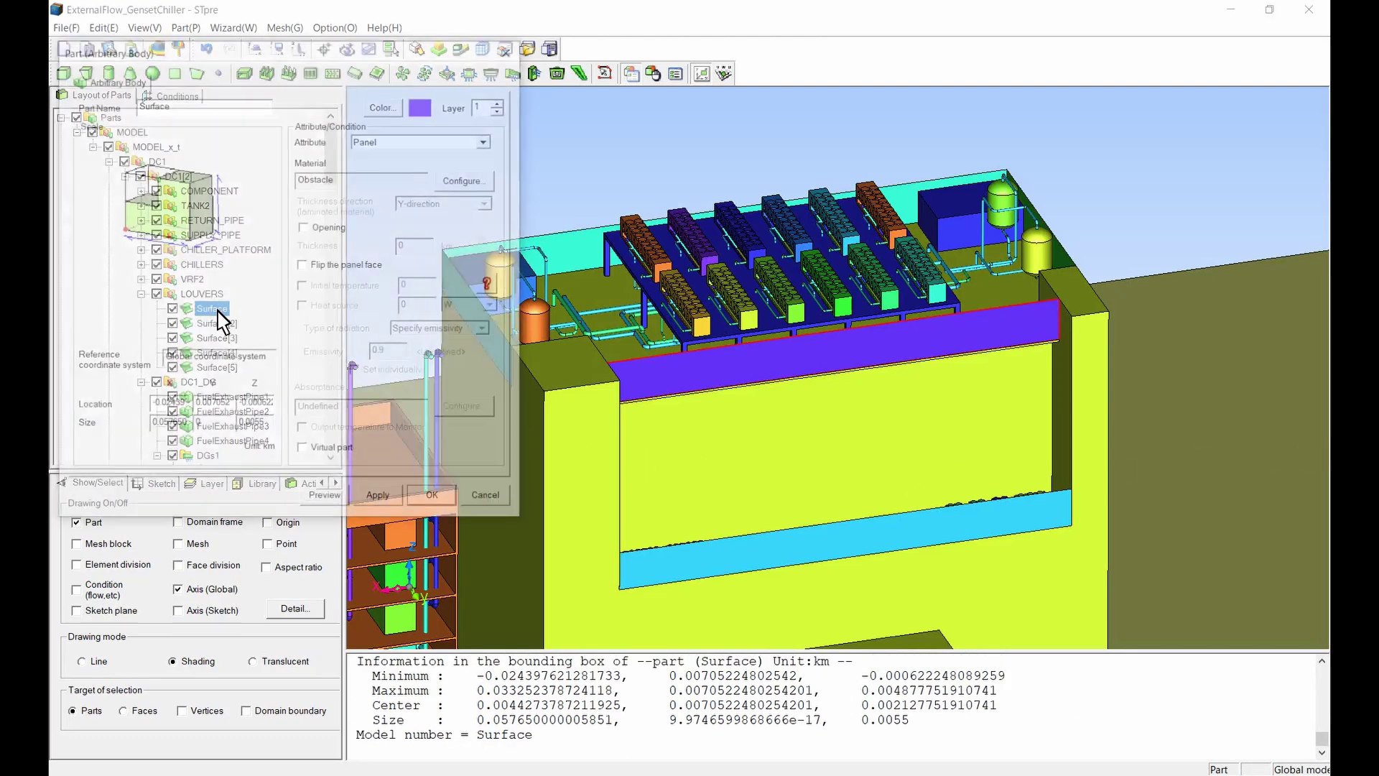
click(418, 143)
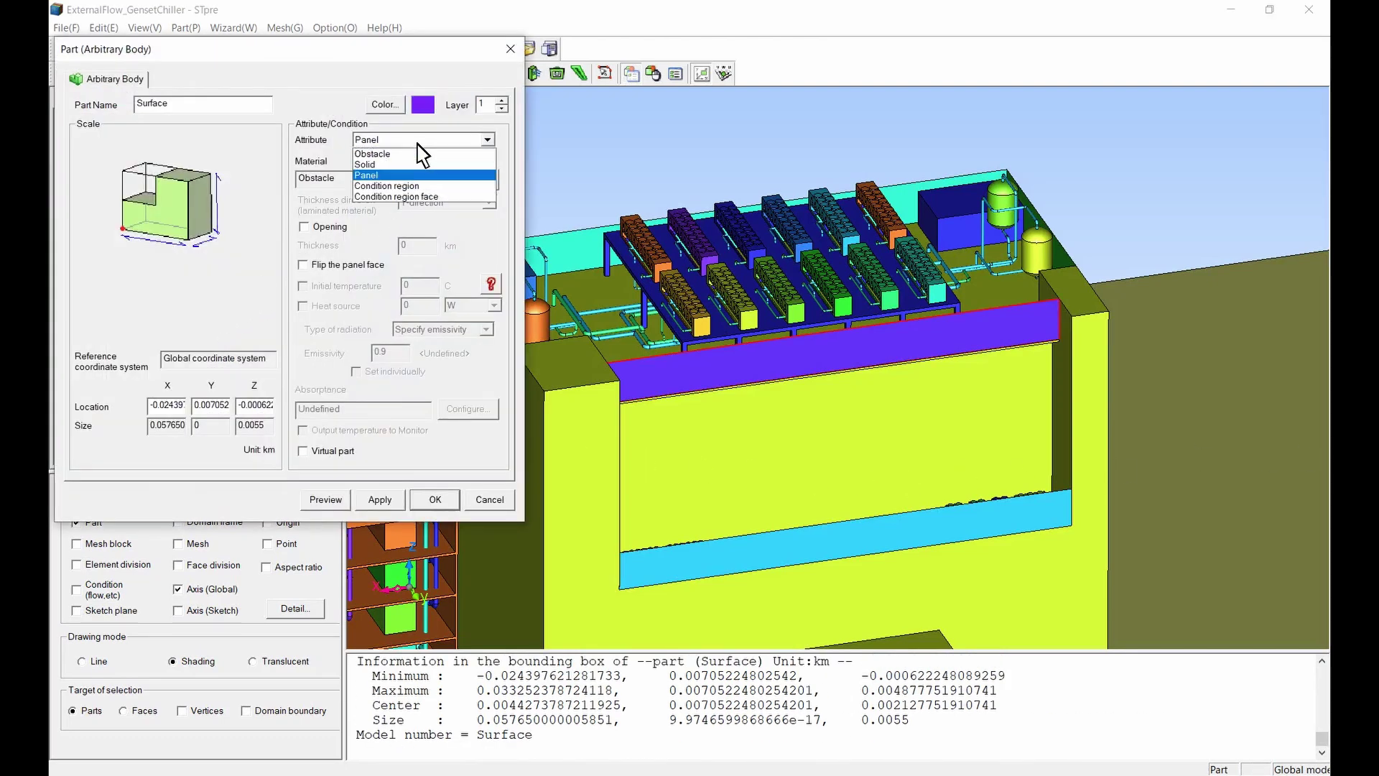
click(418, 199)
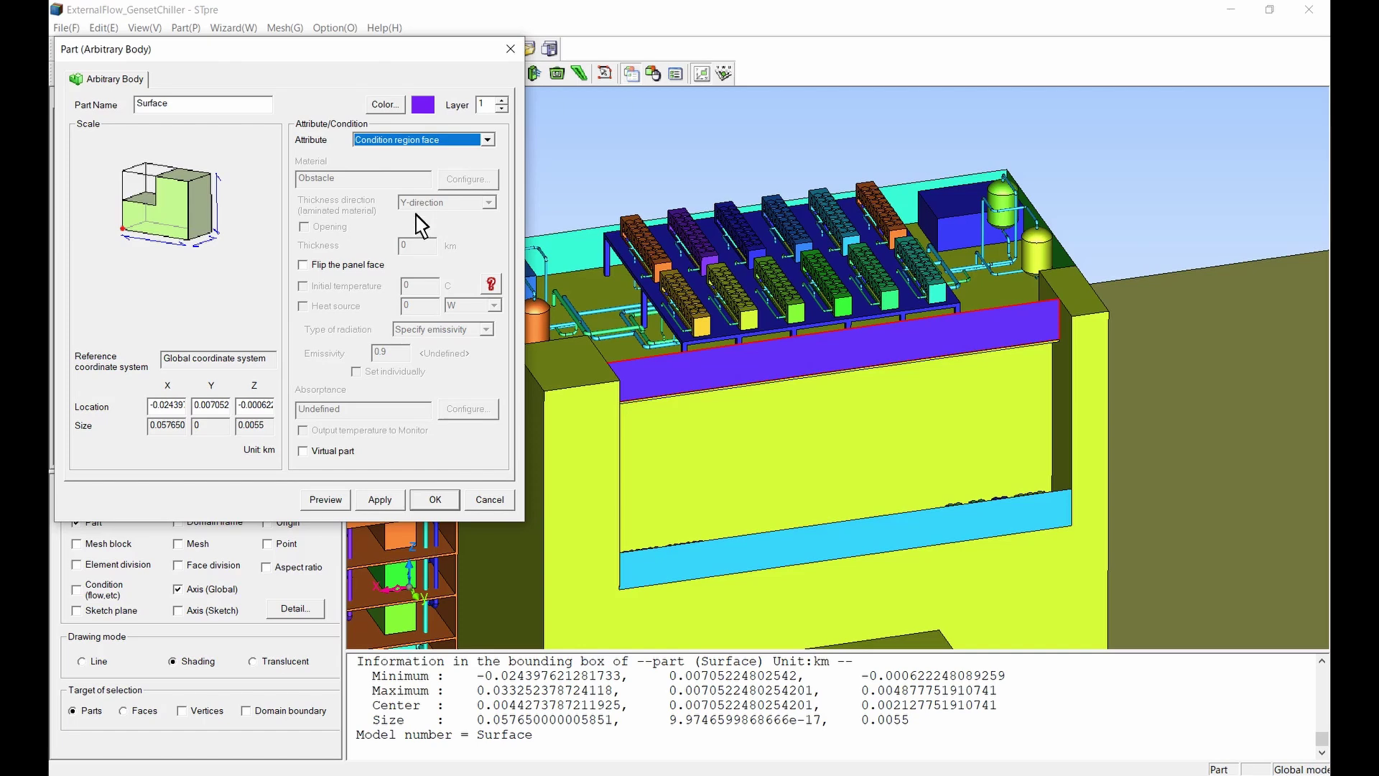
click(451, 502)
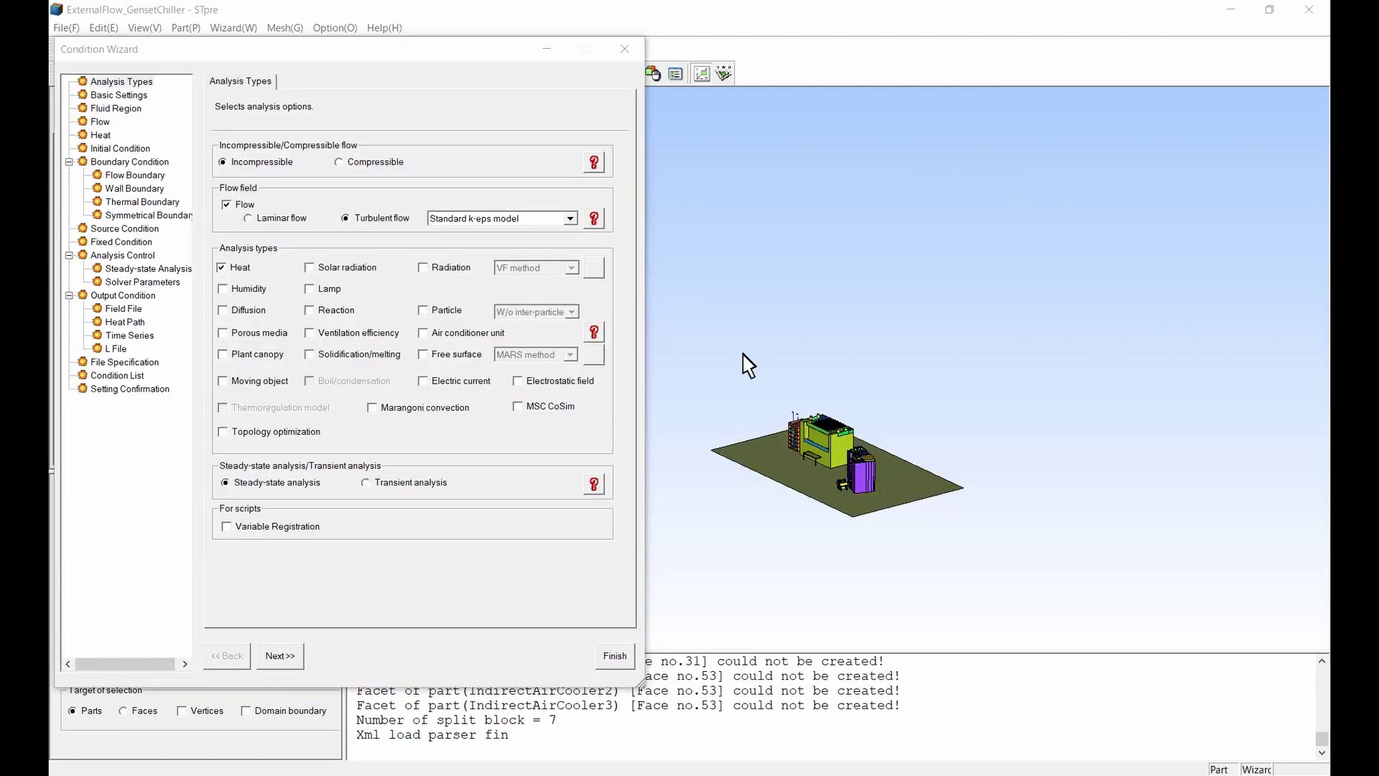
- Enable the Humidity and Air conditioner unit analysis types and open the steady-state last cycle number for editing
click(223, 289)
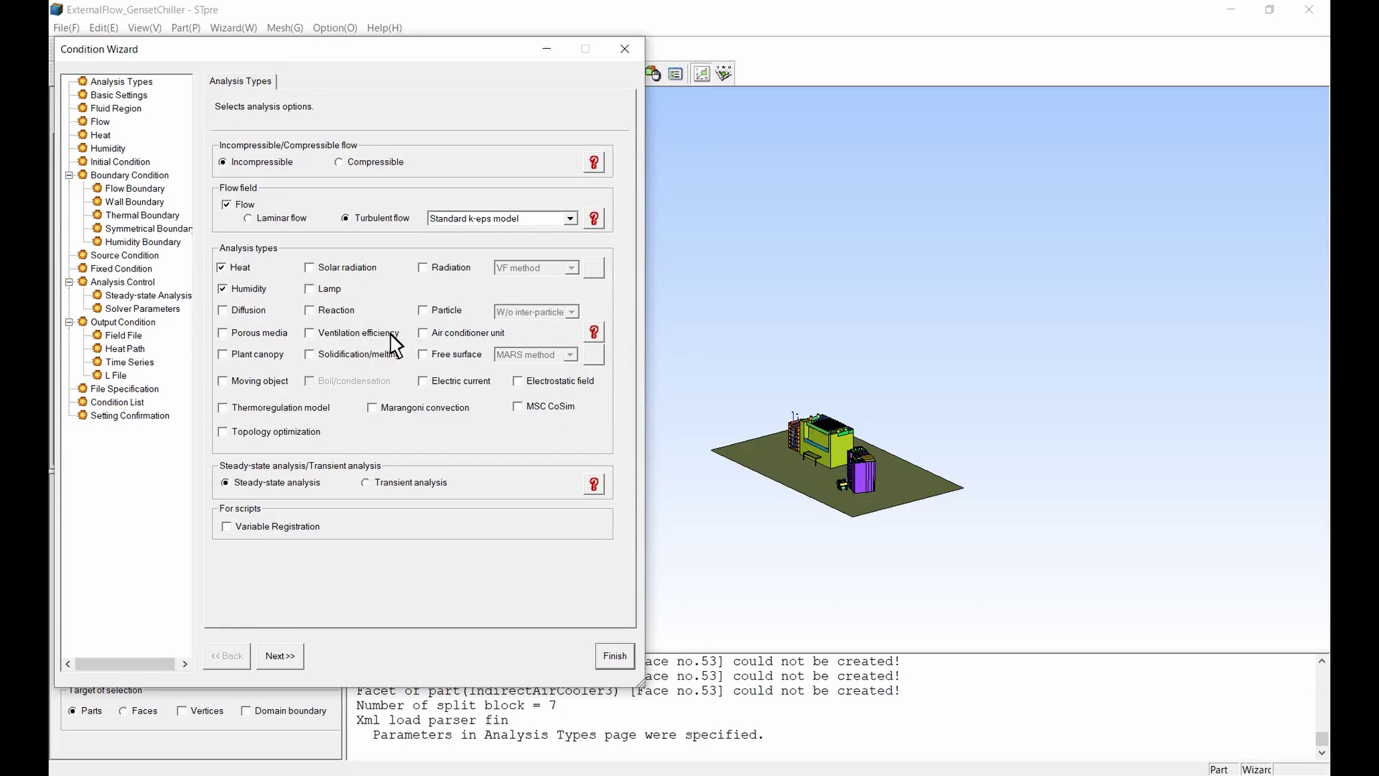
click(423, 334)
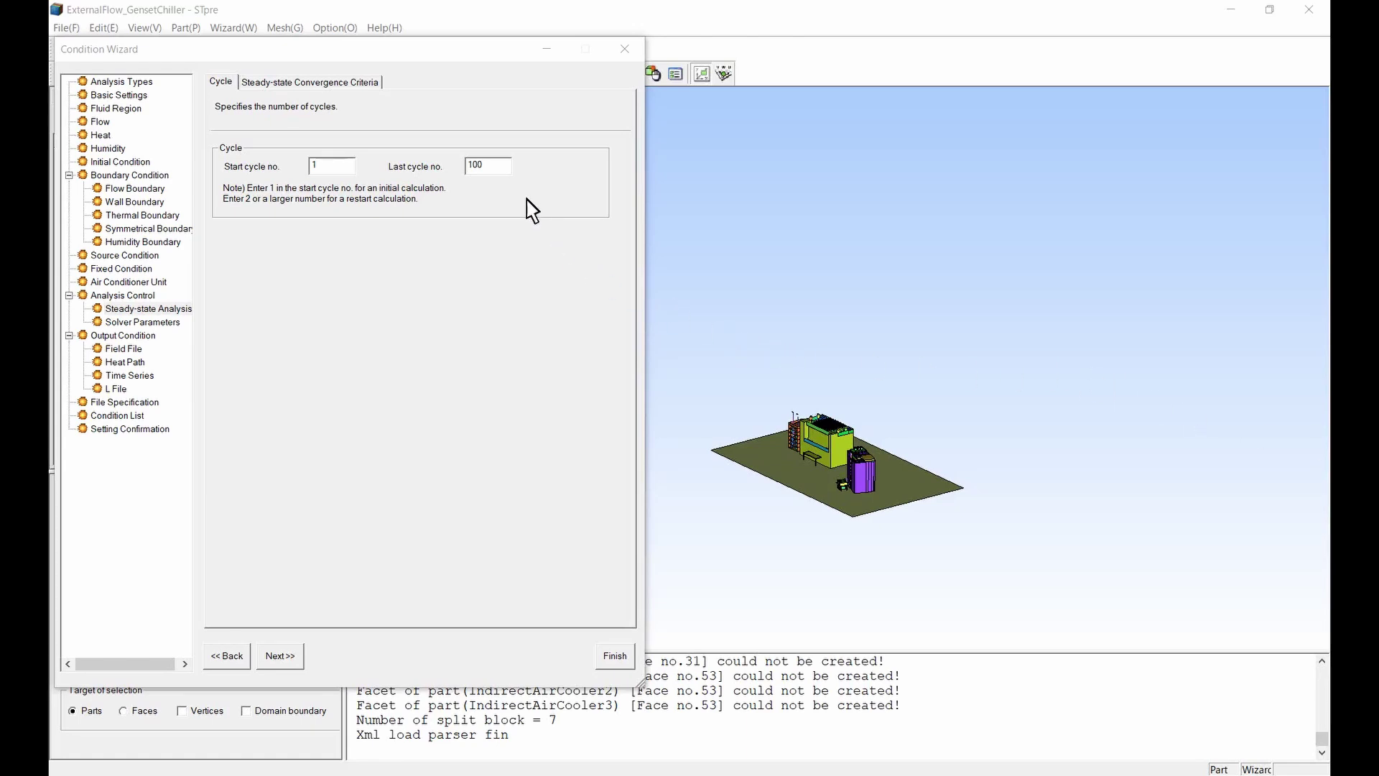
click(493, 170)
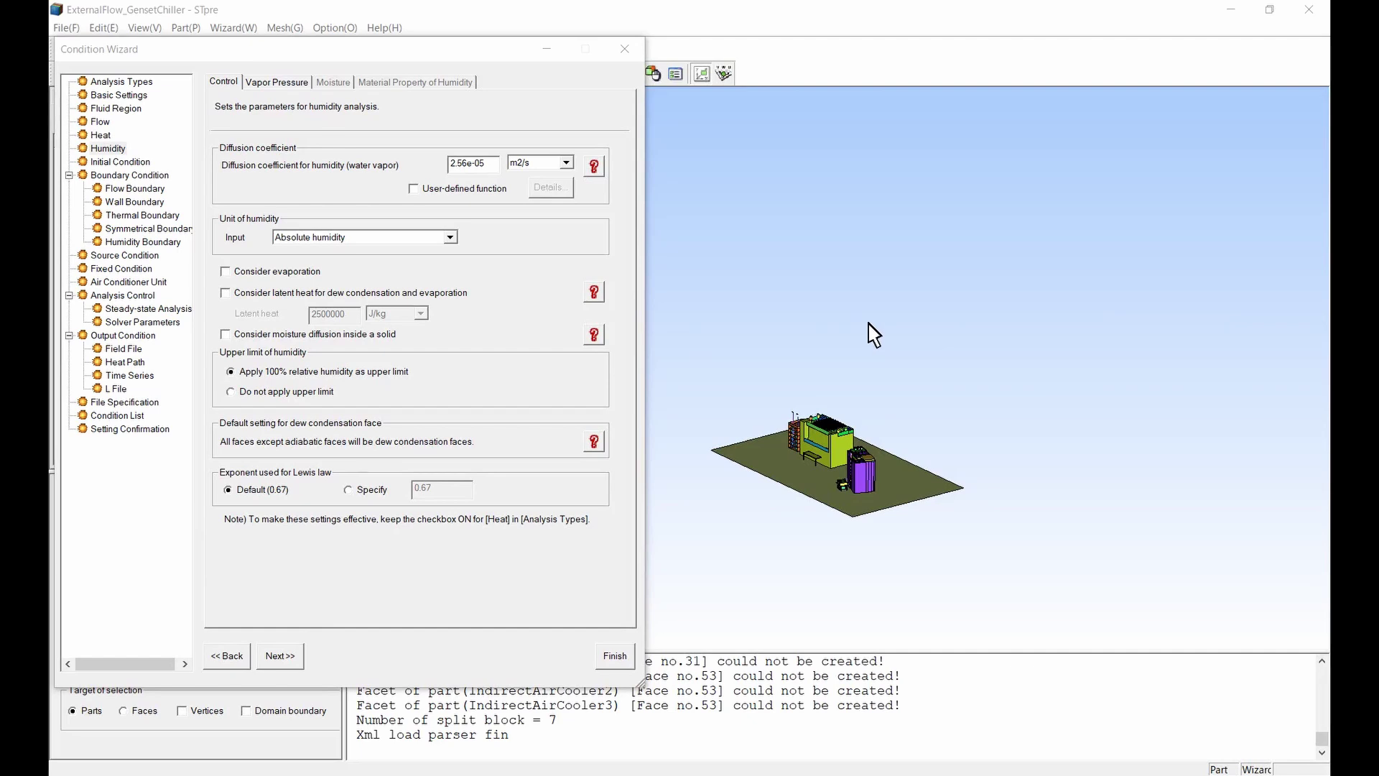
- Set the humidity input to Relative humidity and enable evaporation and latent heat for dew condensation and evaporation
click(420, 237)
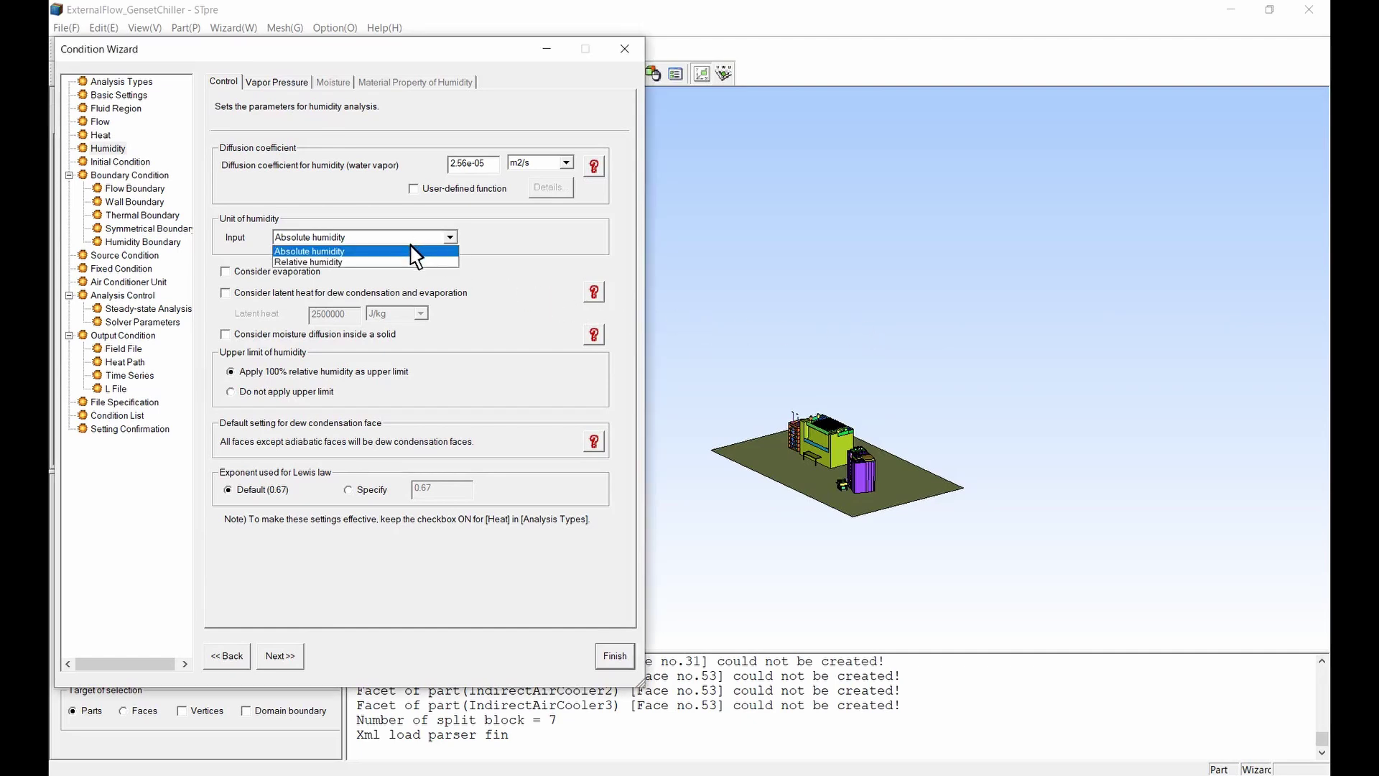
click(413, 262)
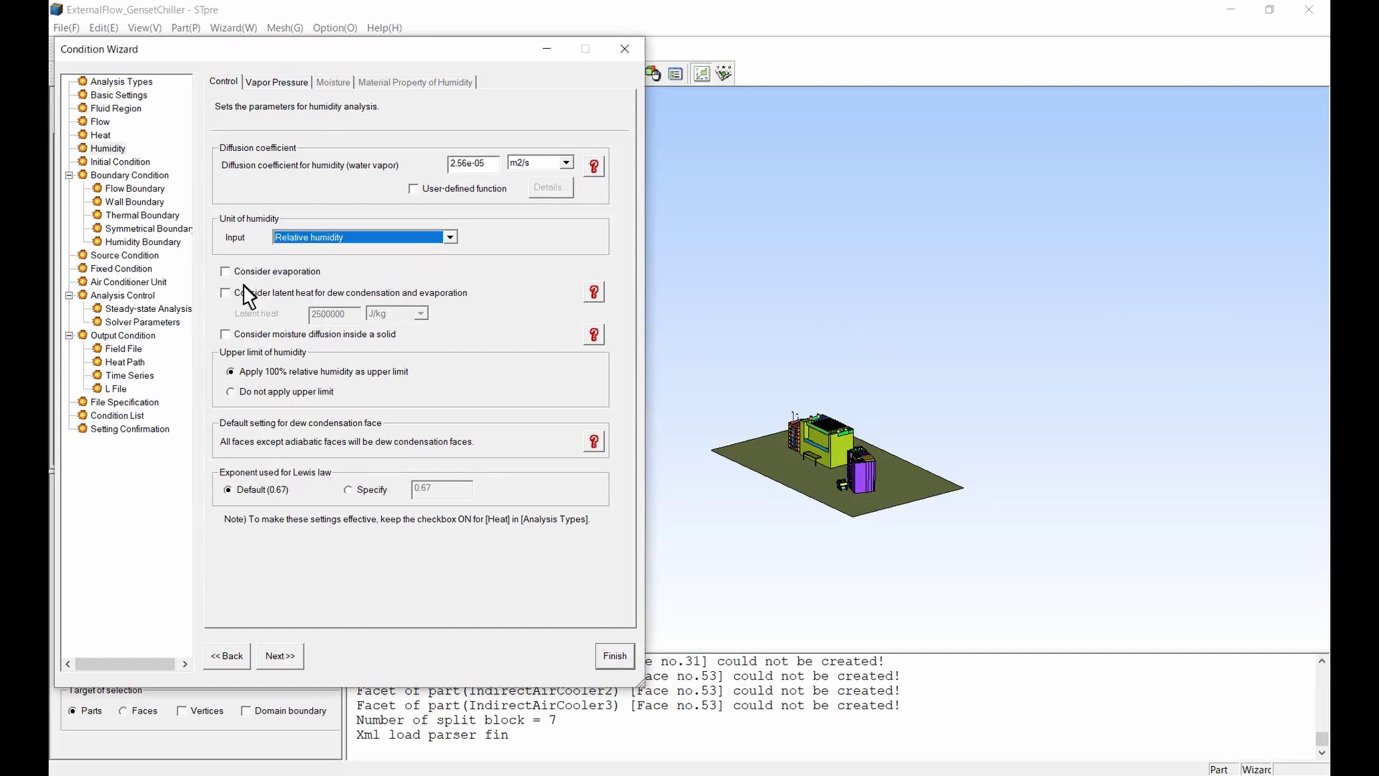
click(225, 272)
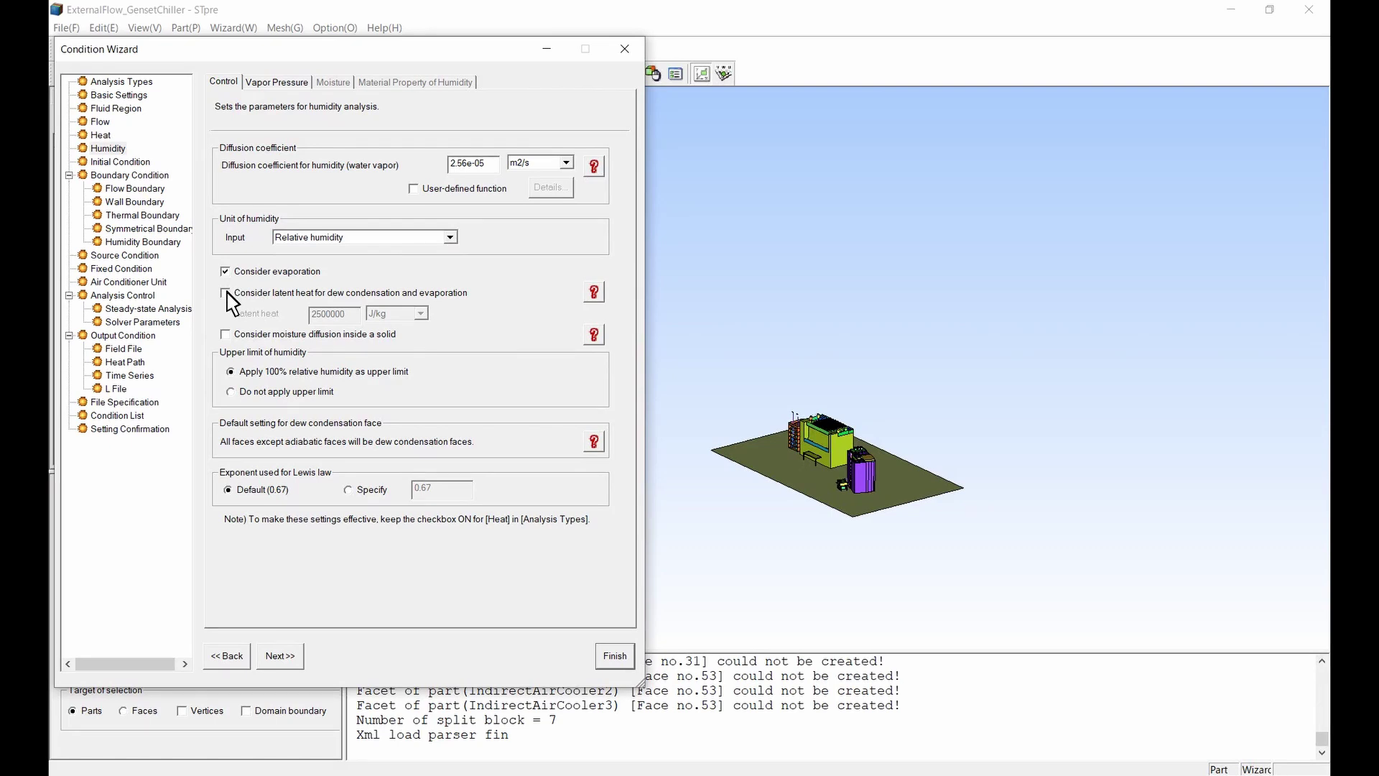
click(226, 293)
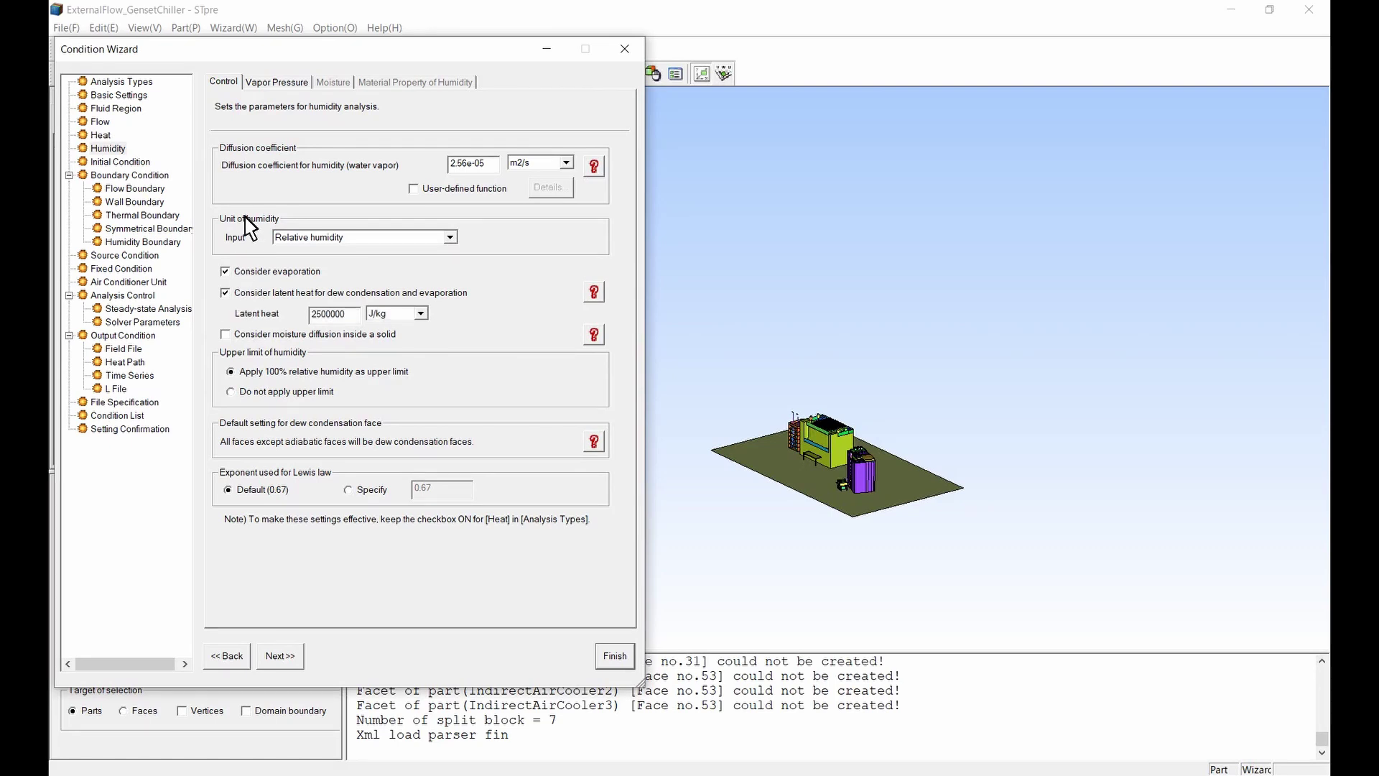
- Enable setting the vapor pressure parameters for humidity and add an initial Humidity value of 0.68 to the Domain(cuboid) region
click(286, 85)
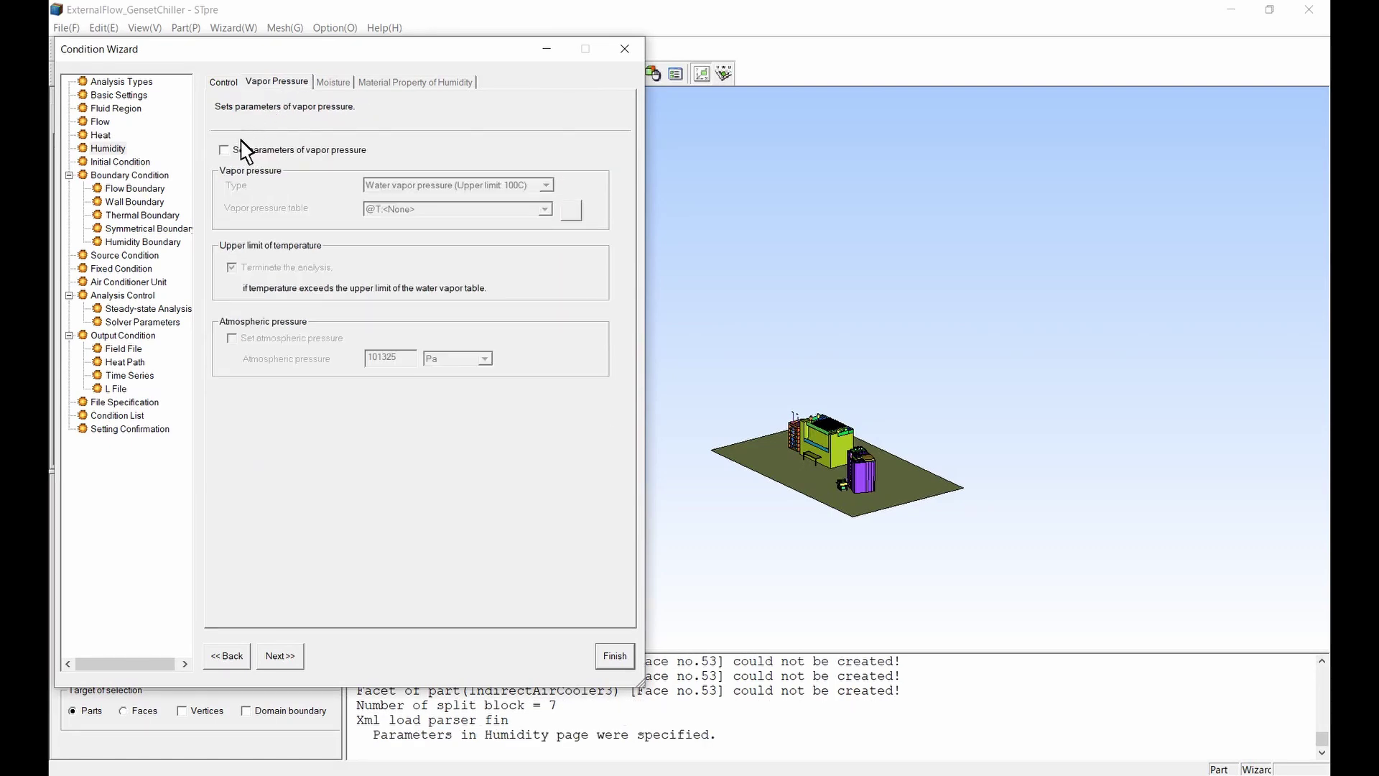
click(224, 151)
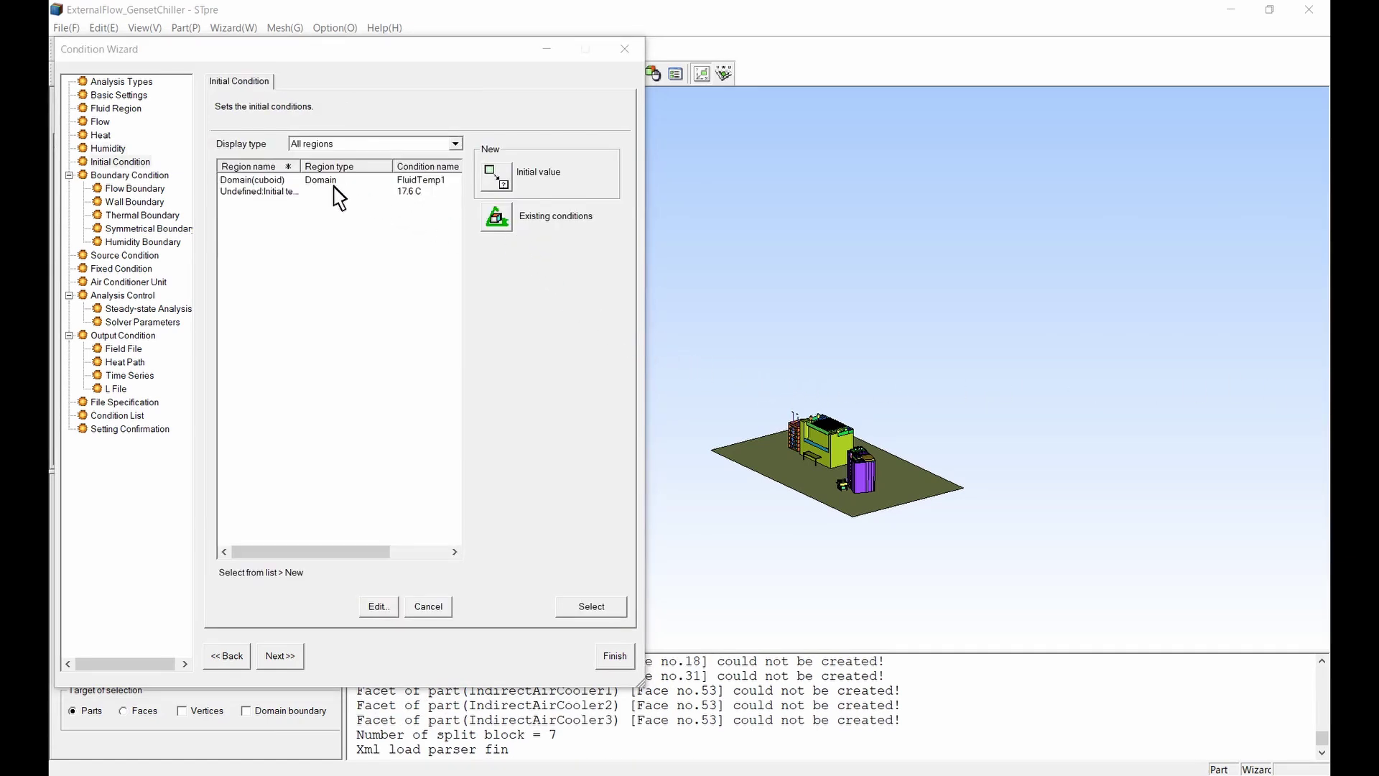
click(289, 184)
click(496, 174)
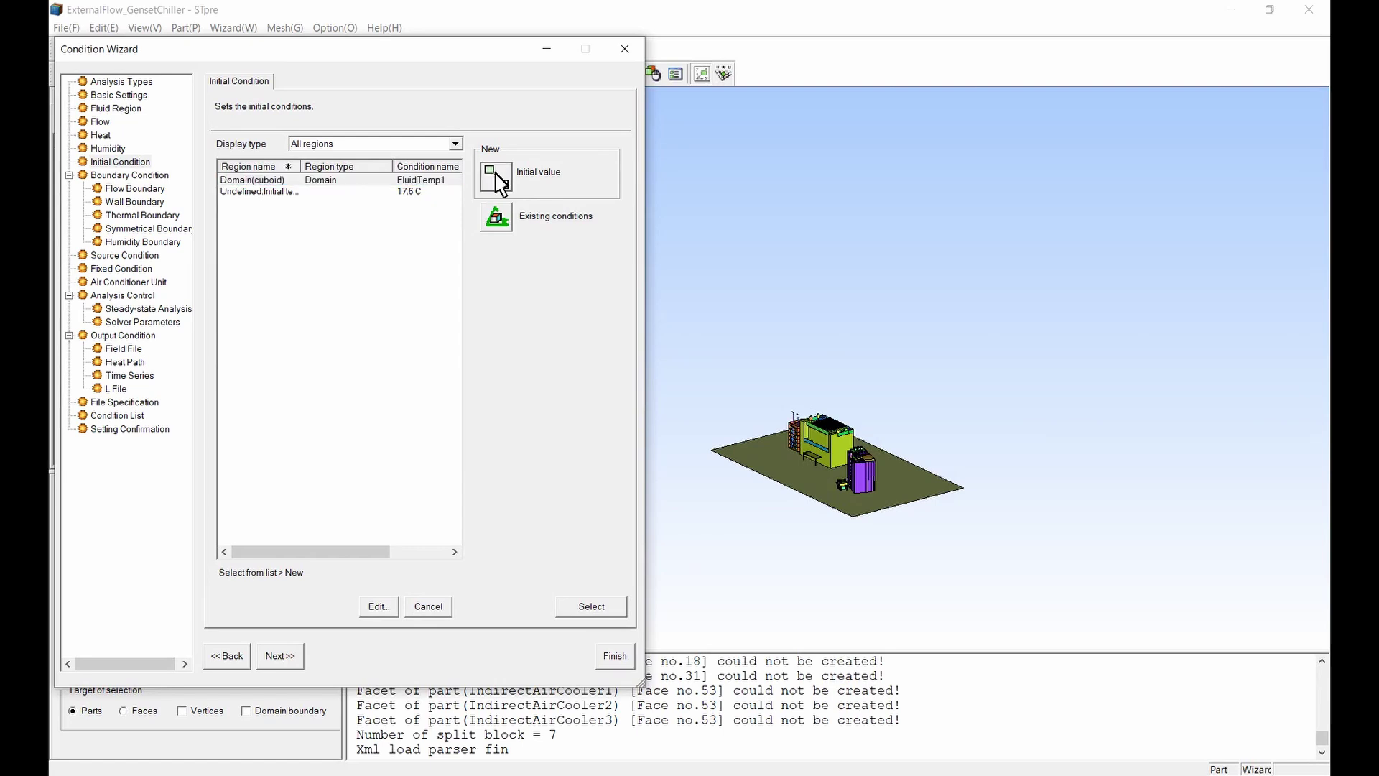
click(327, 210)
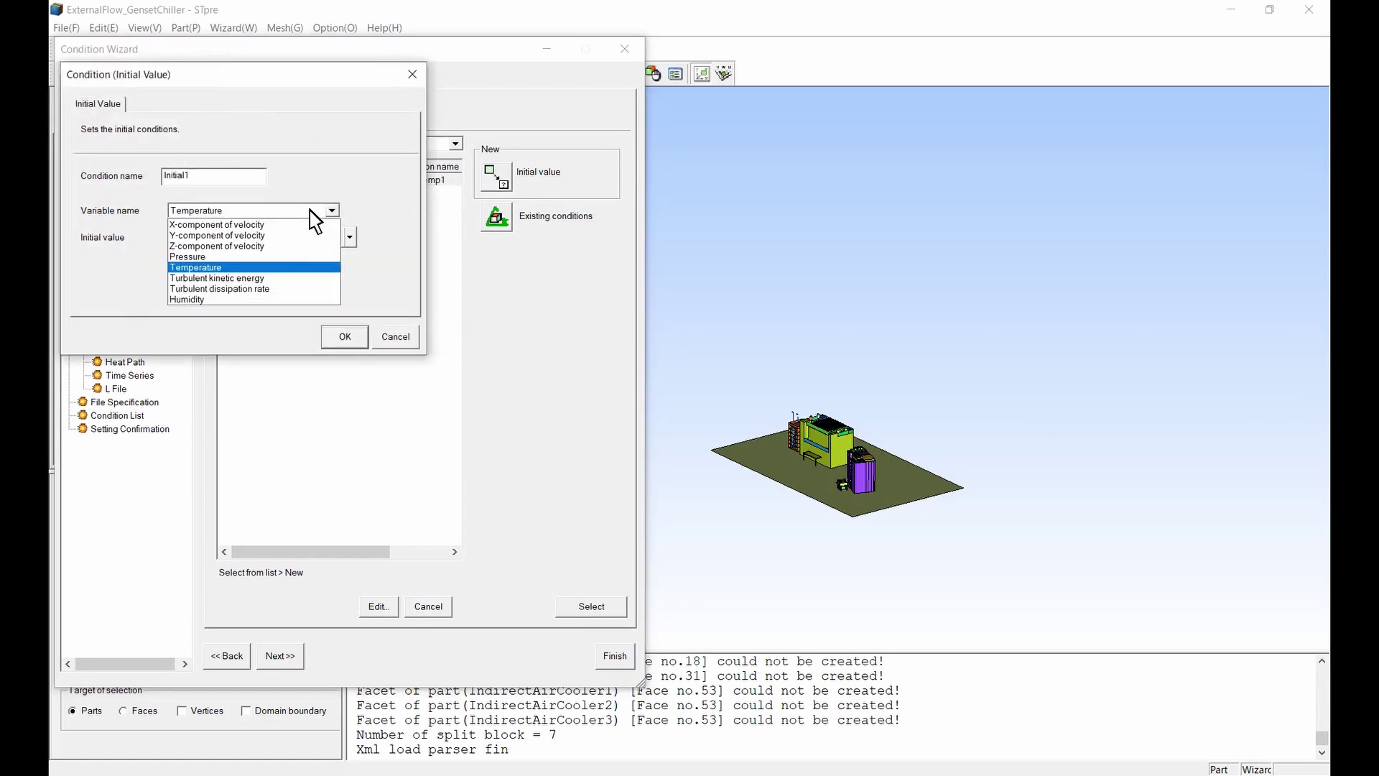
click(297, 298)
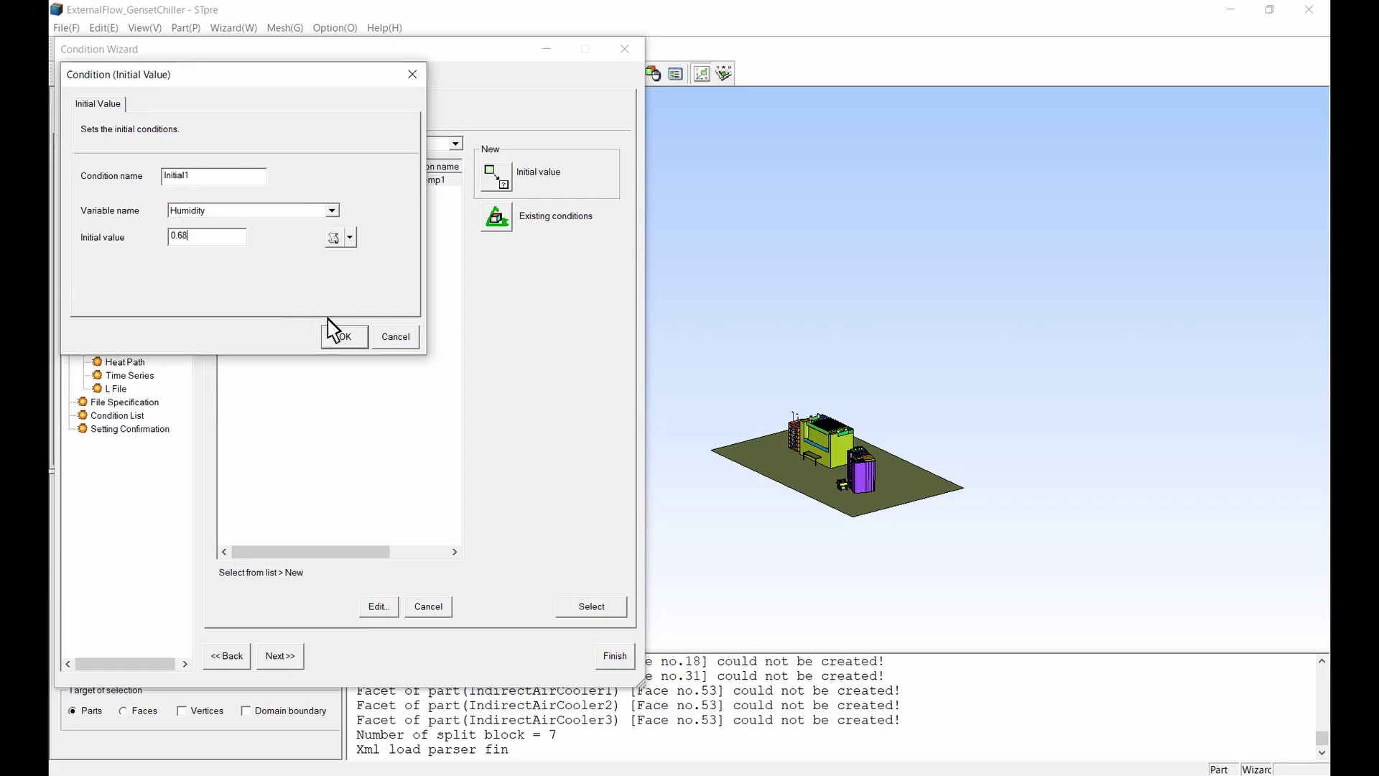
click(339, 339)
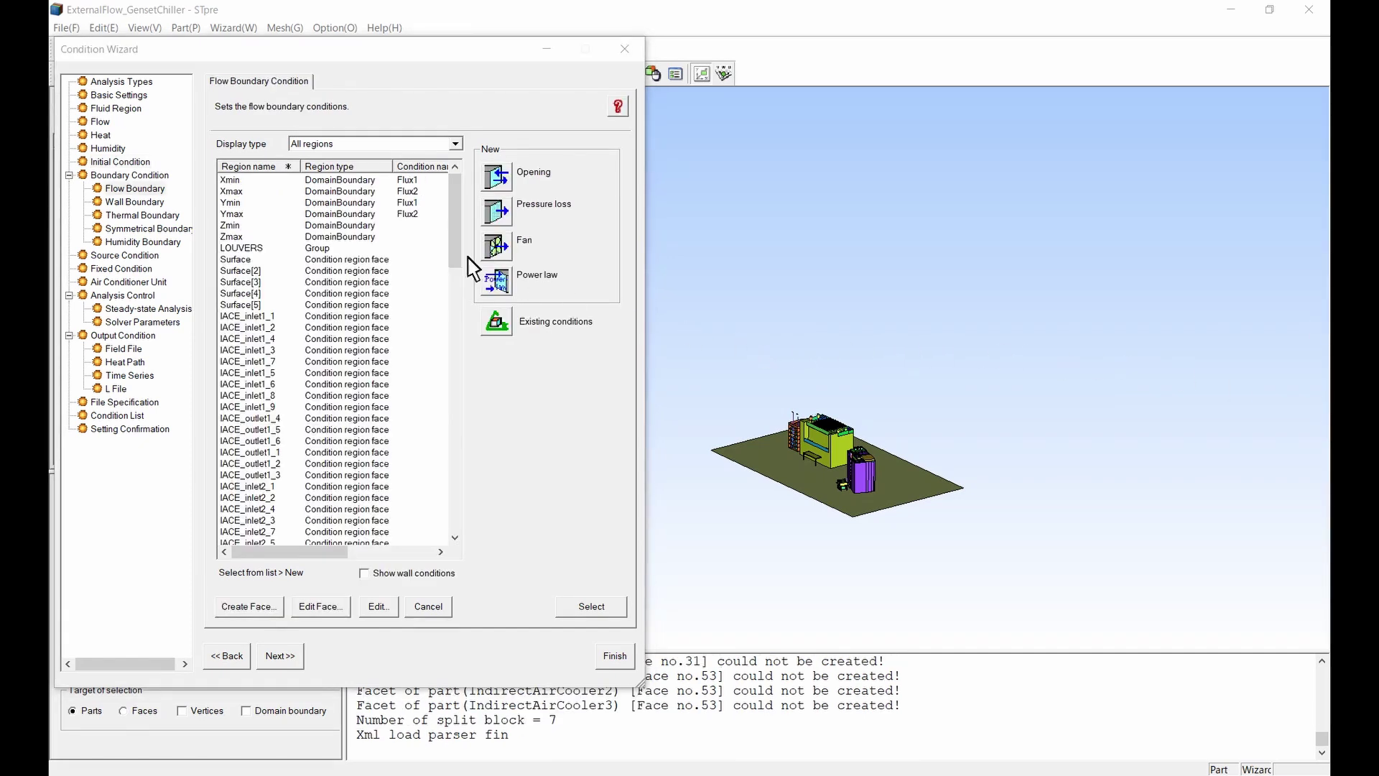
- Set the inflow humidity of the Xmin power-law velocity boundary to 0.68
click(253, 183)
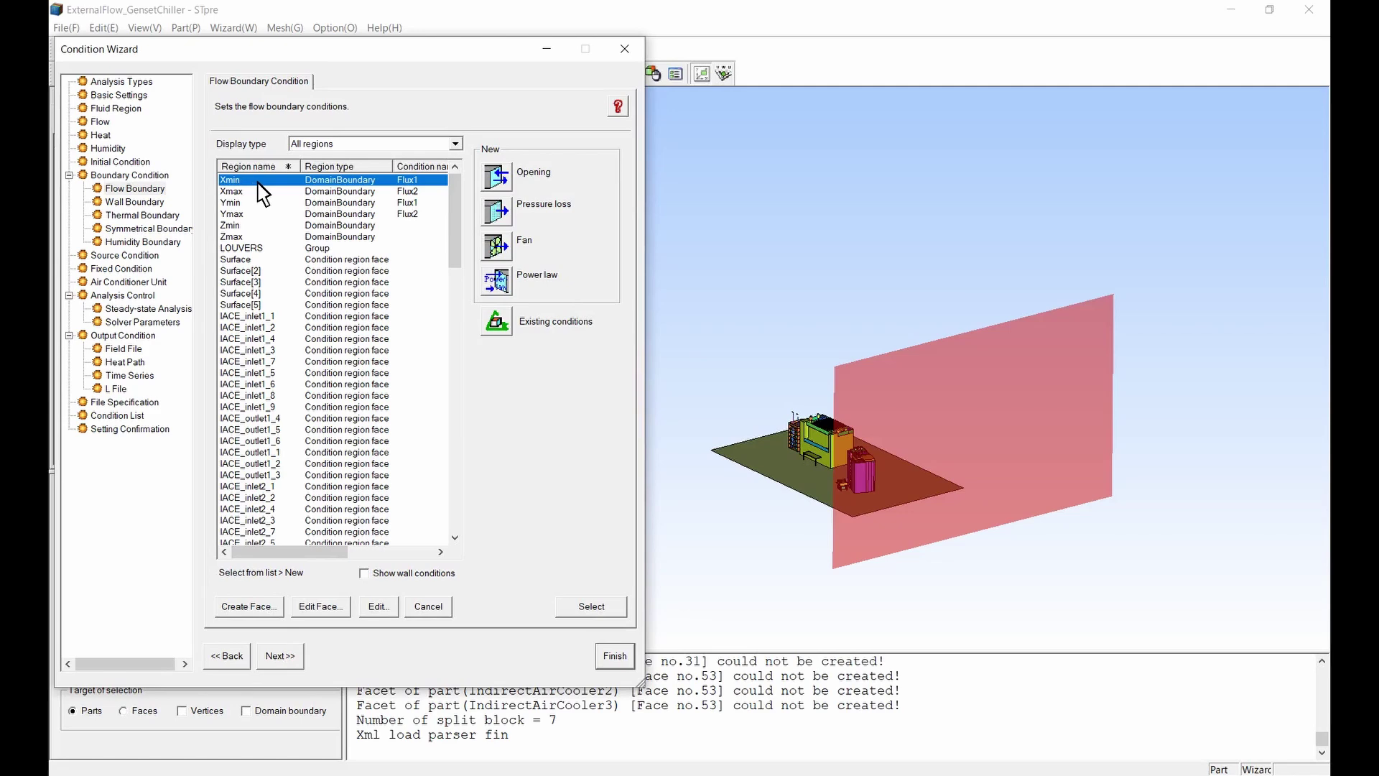
double_click(257, 184)
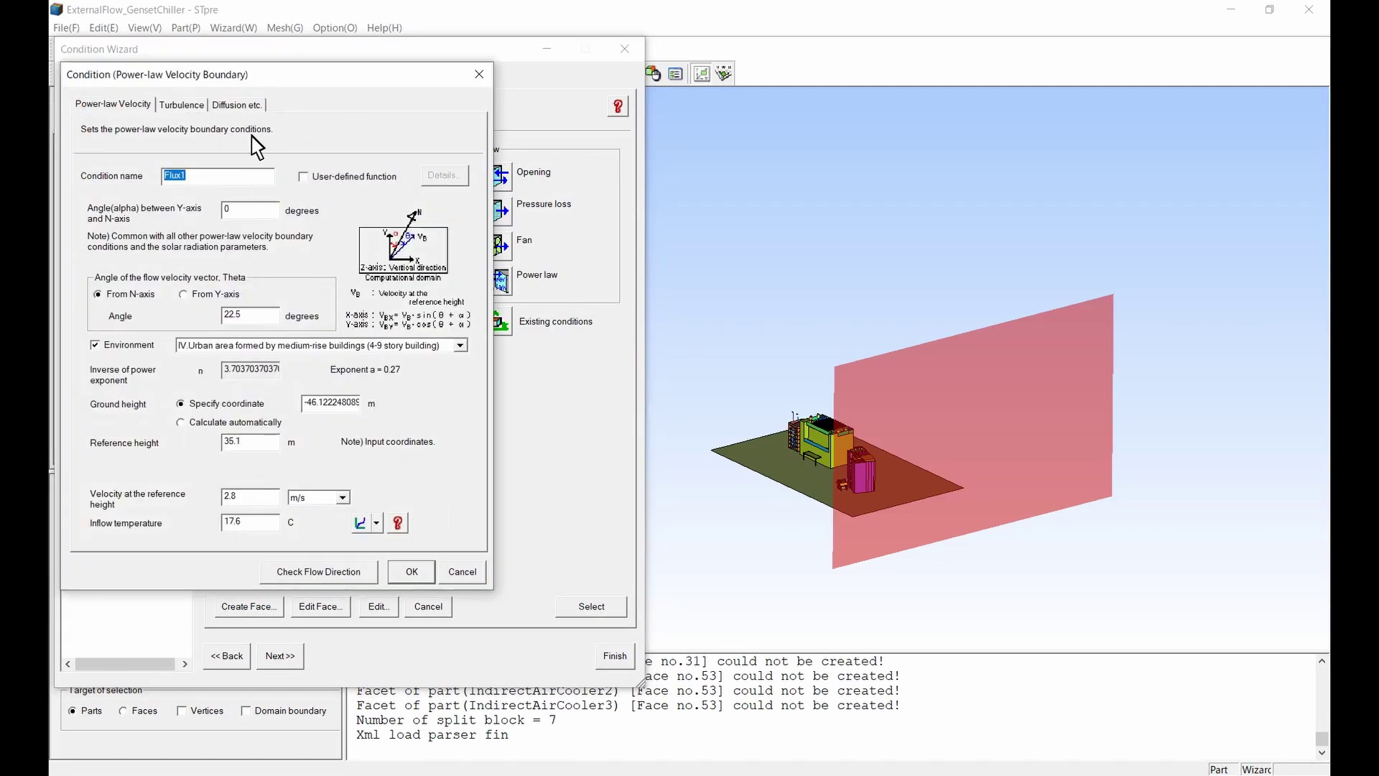
click(241, 105)
click(286, 288)
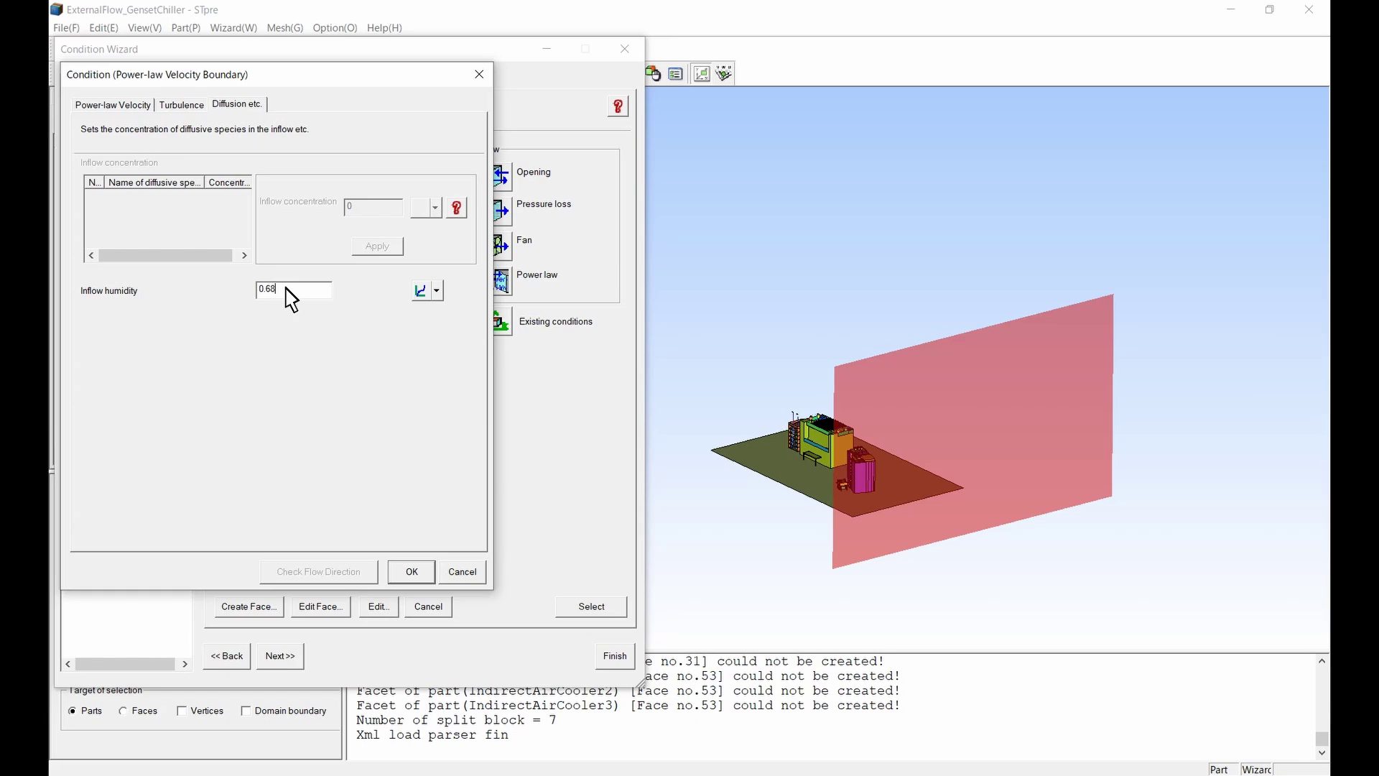
click(410, 572)
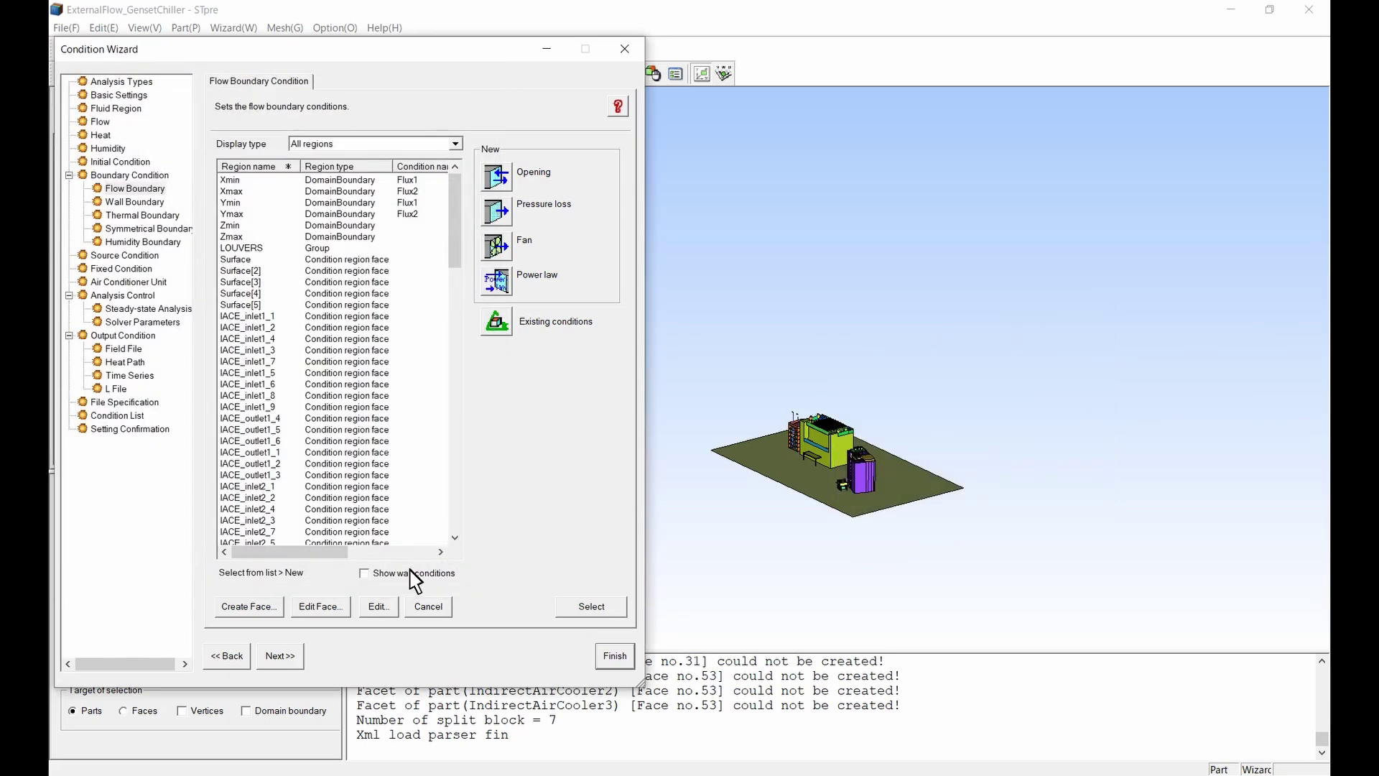
- Create an opening condition named IACE1_inlet on the nine IACE_inlet1 faces, with a fixed flow rate normal to the face
click(268, 318)
shift+click(274, 407)
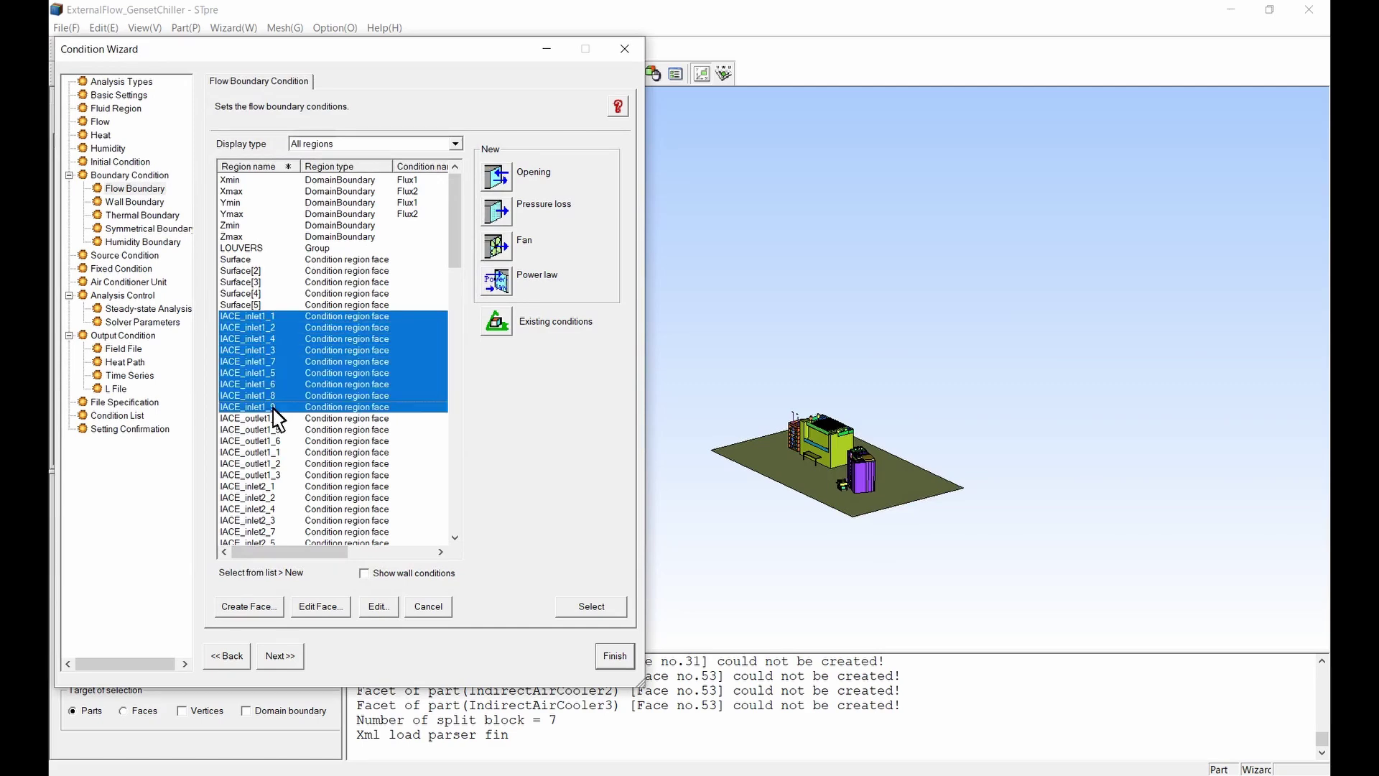
click(496, 180)
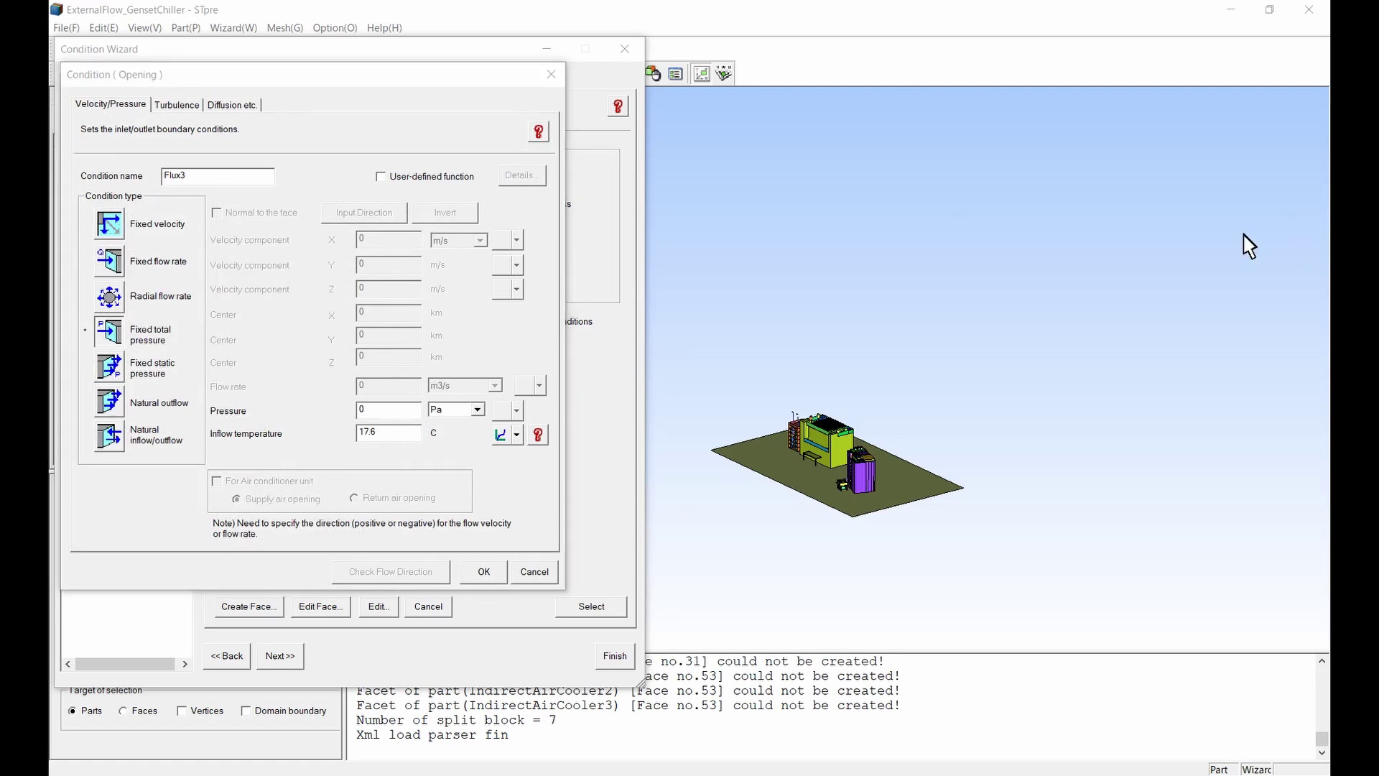
double_click(231, 179)
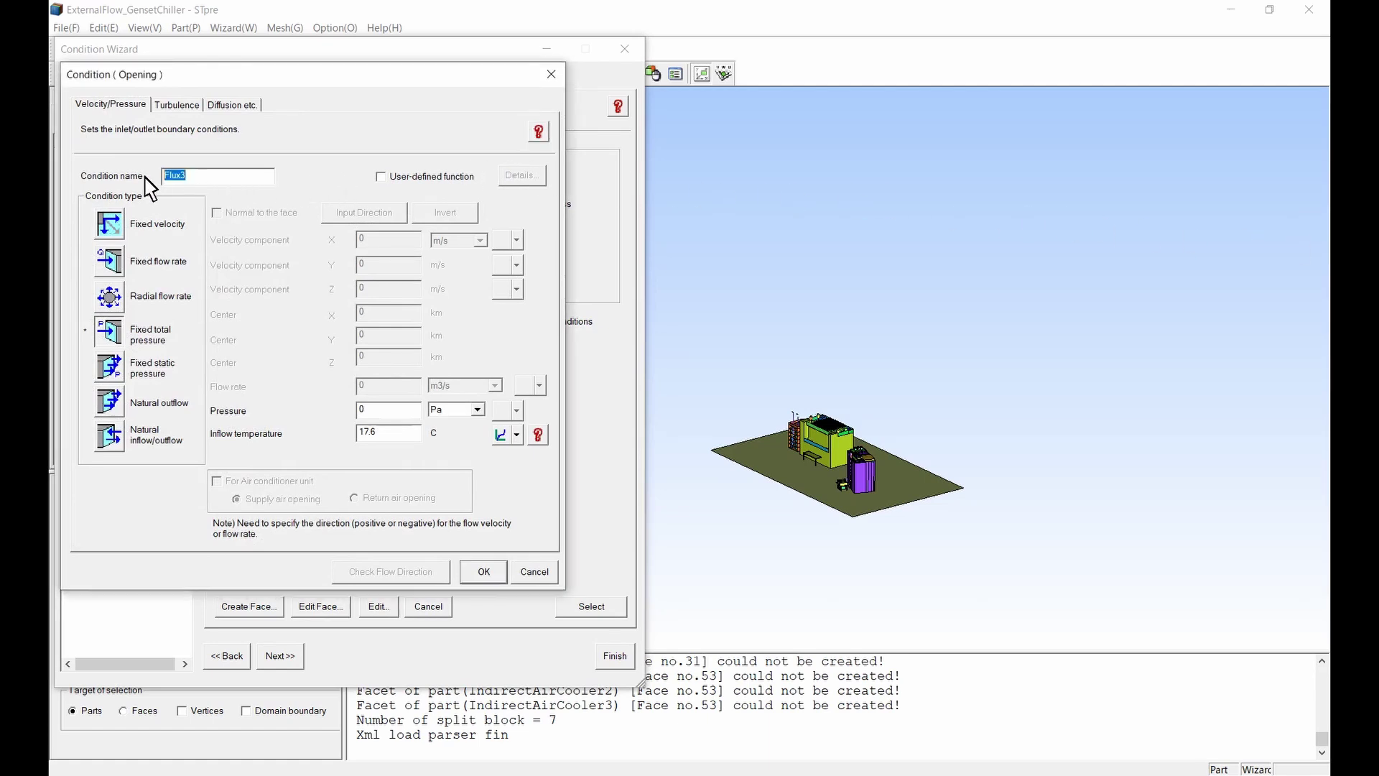
text(IACE1_inlet)
click(109, 262)
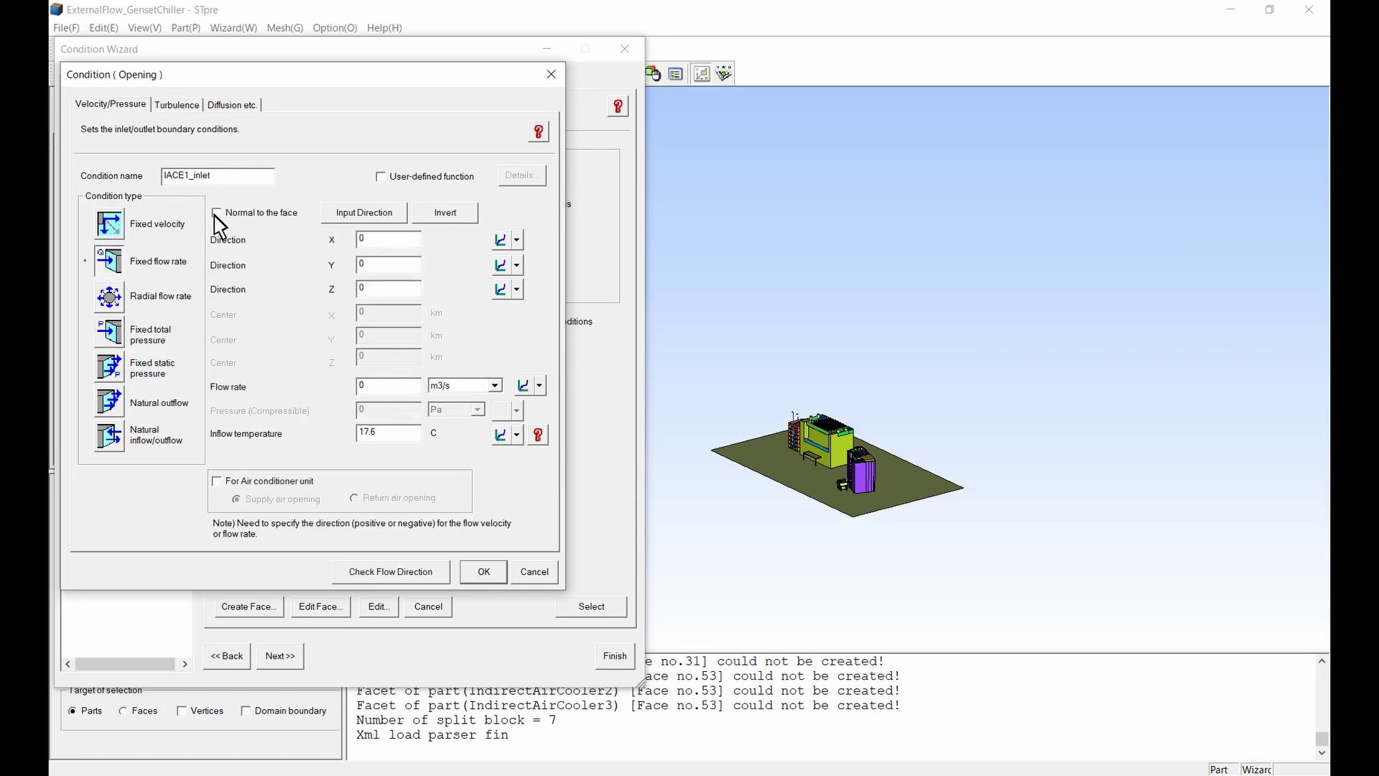
click(217, 213)
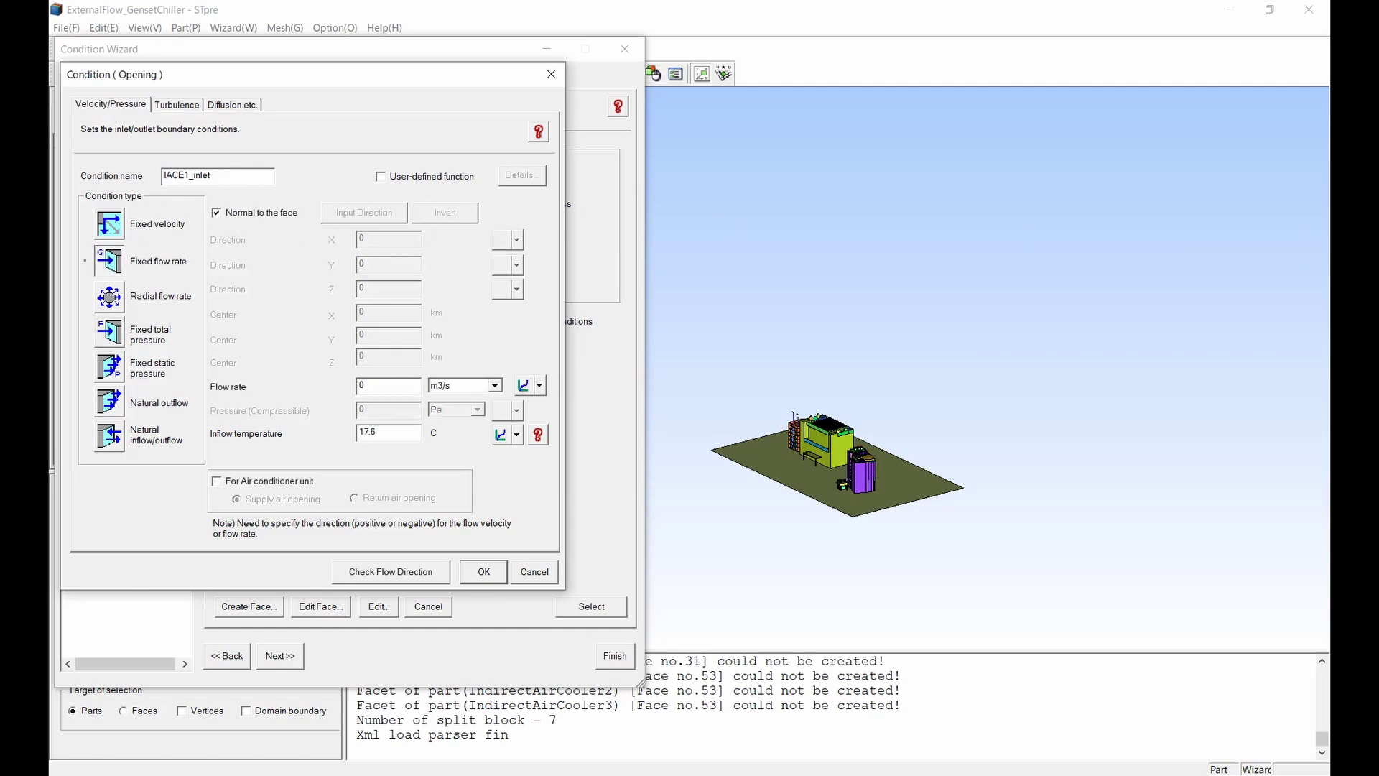
- Set the IACE1_inlet flow rate to -47200 m3/h, make it a return air opening for the air conditioner unit, and apply the condition
key(alt+Tab)
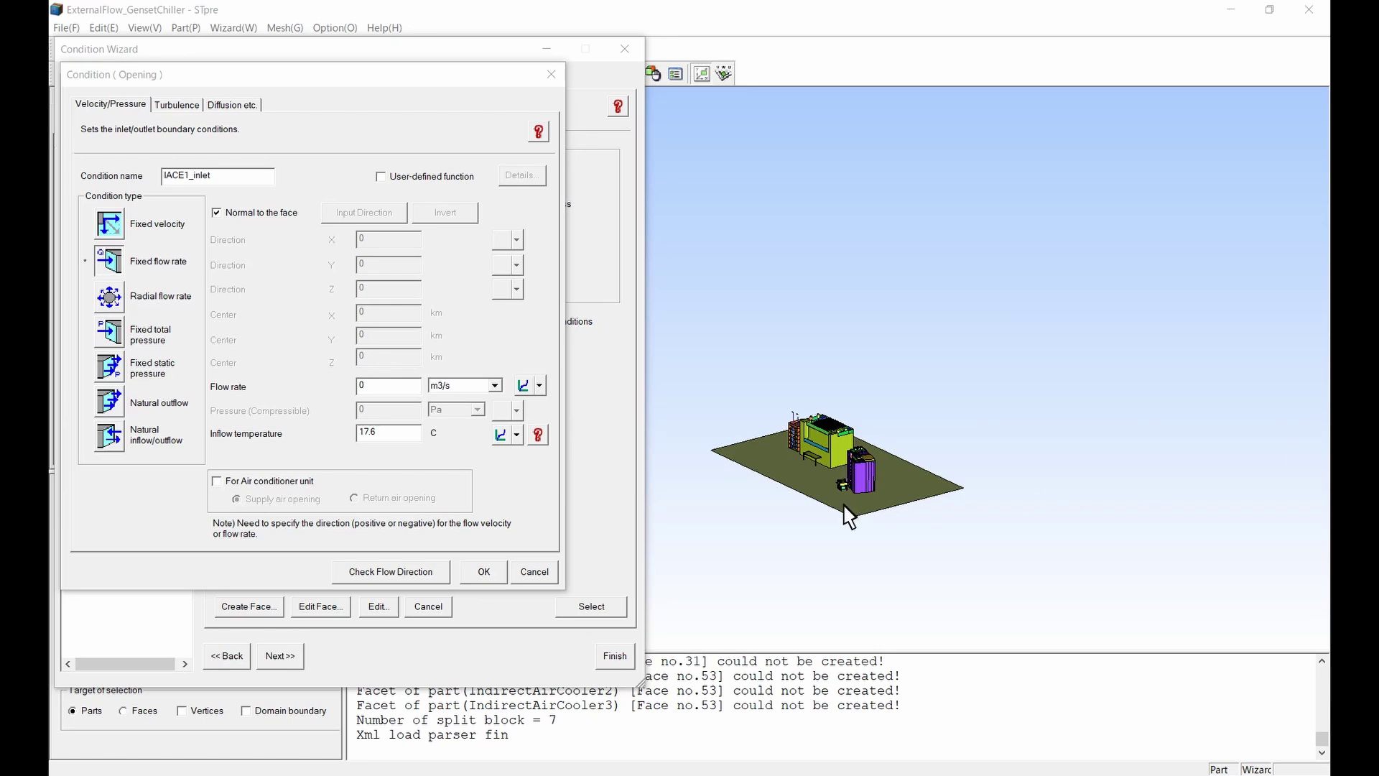
click(349, 386)
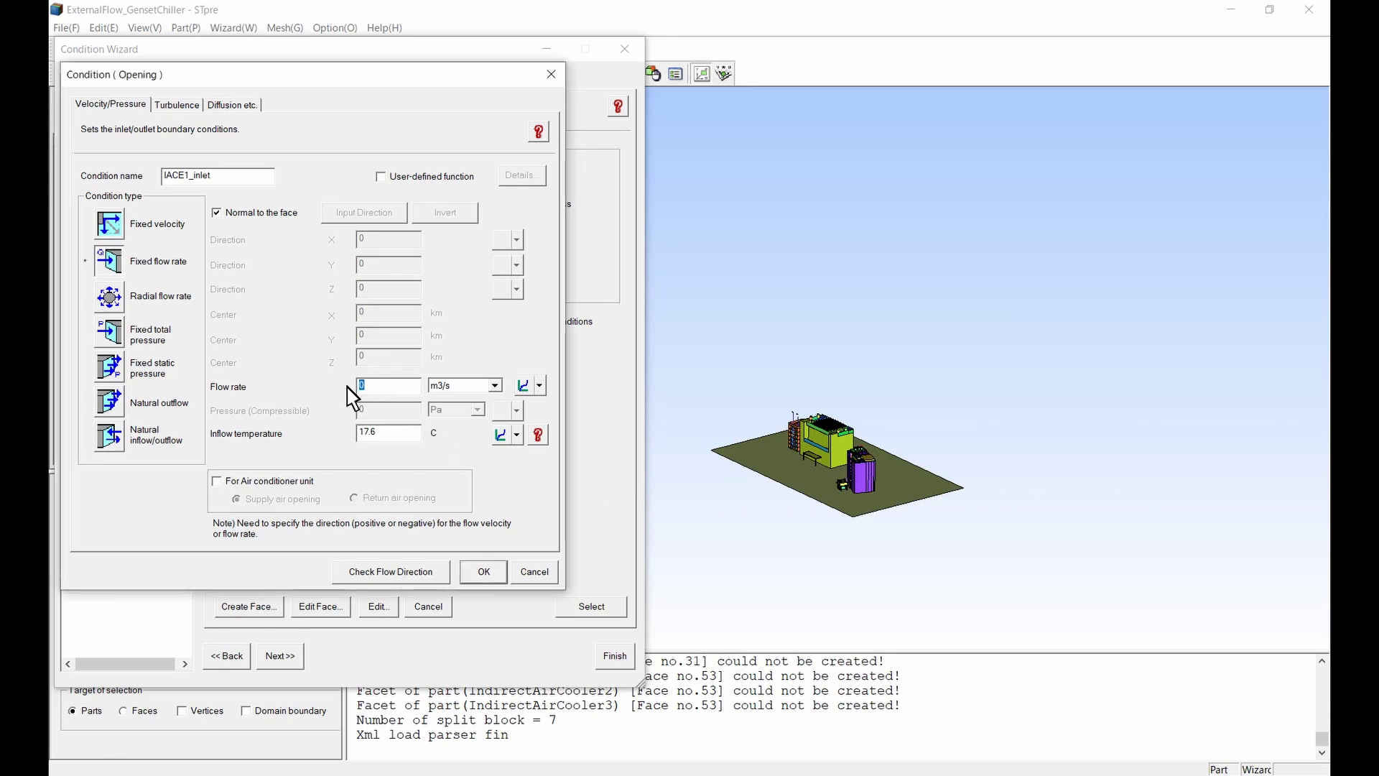
text(-47200)
click(445, 385)
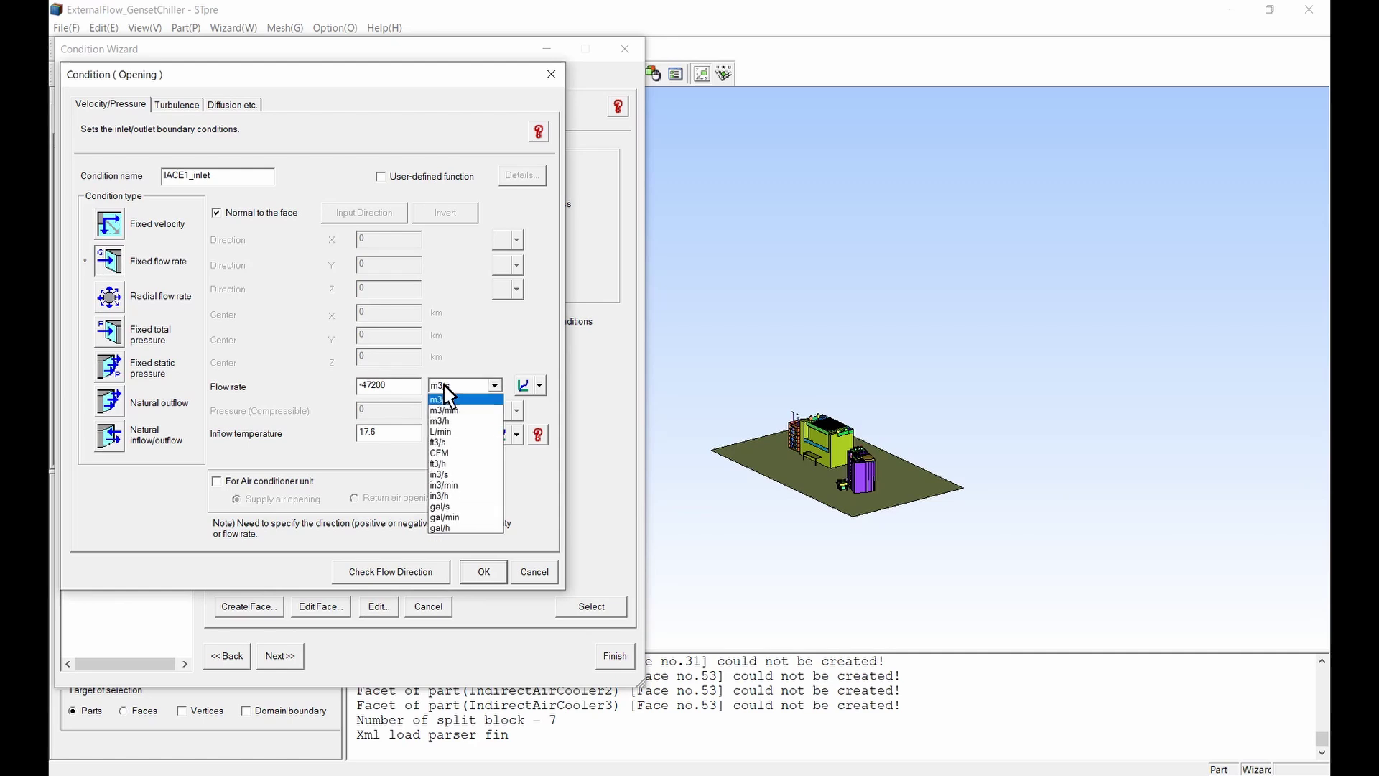
click(441, 421)
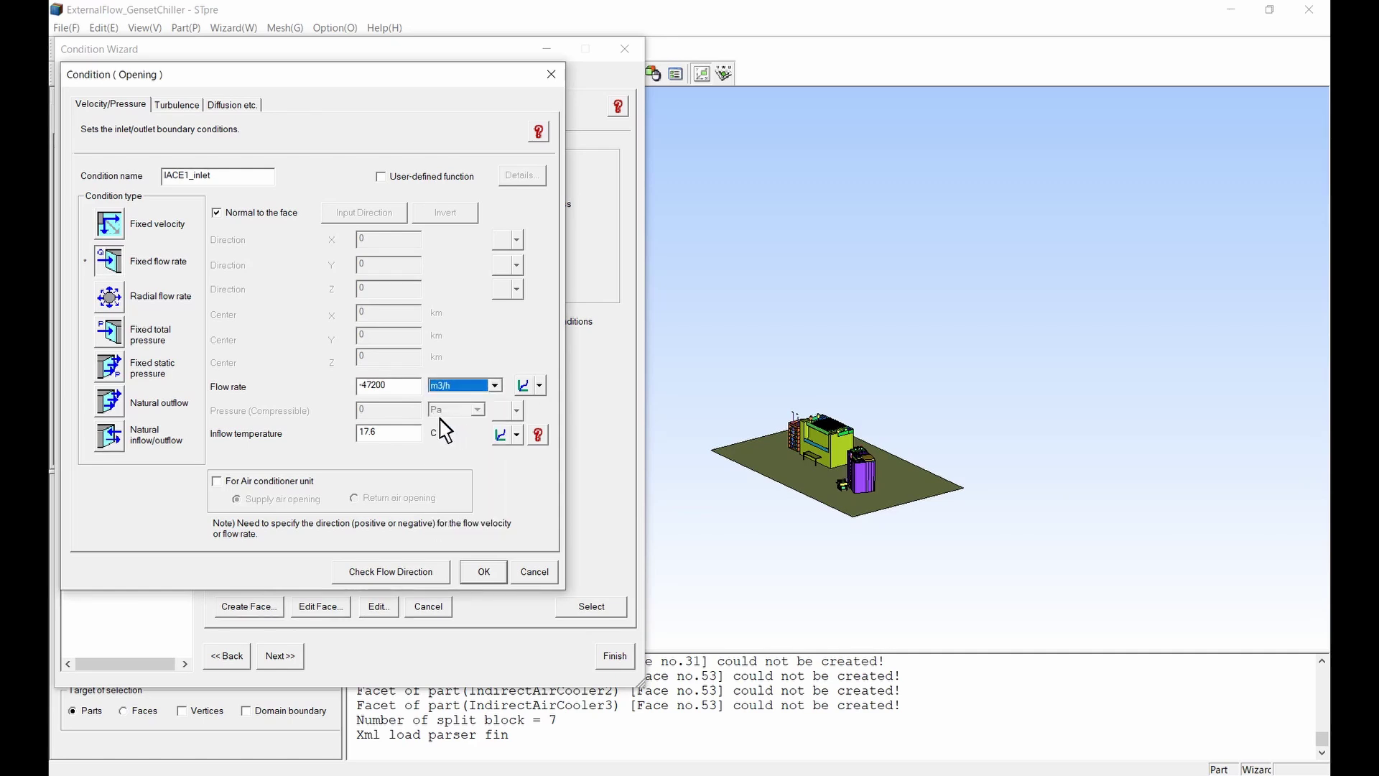
click(215, 484)
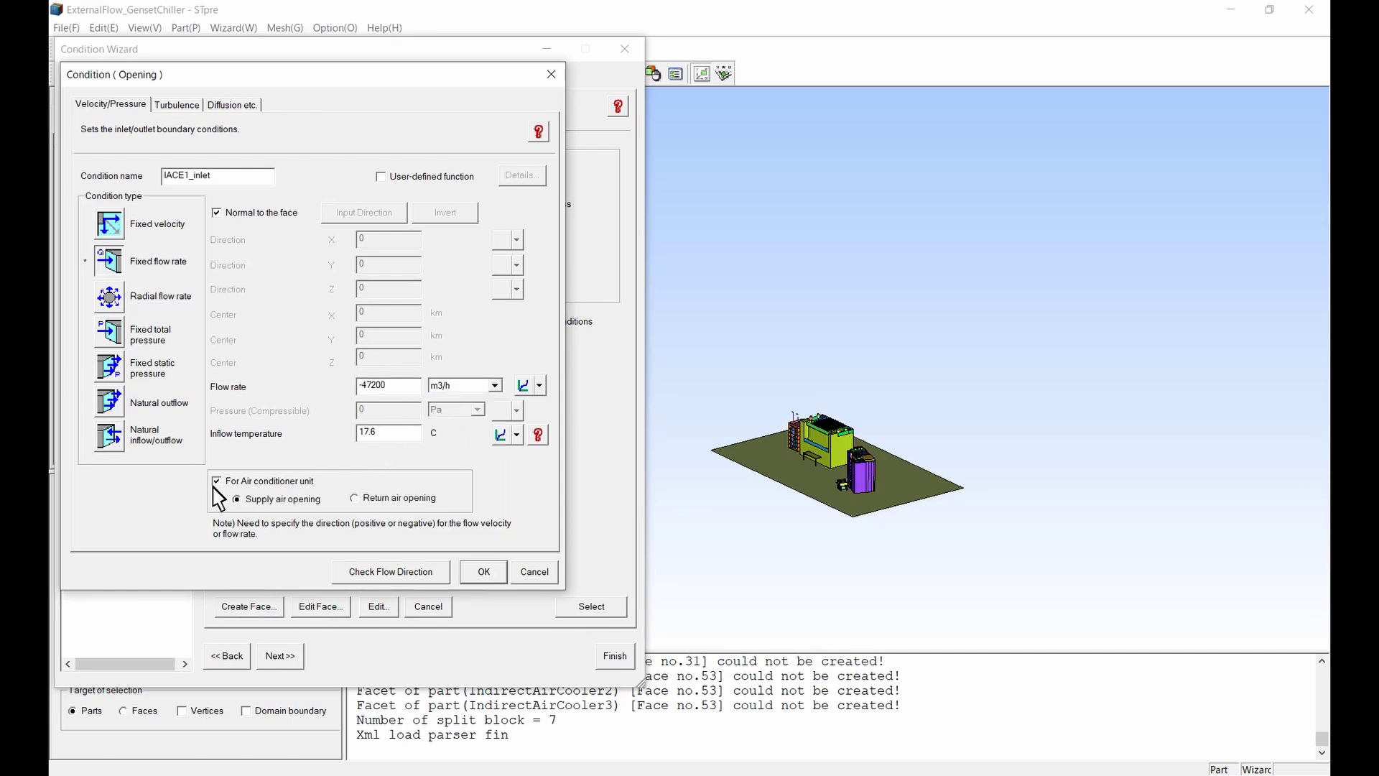
click(354, 498)
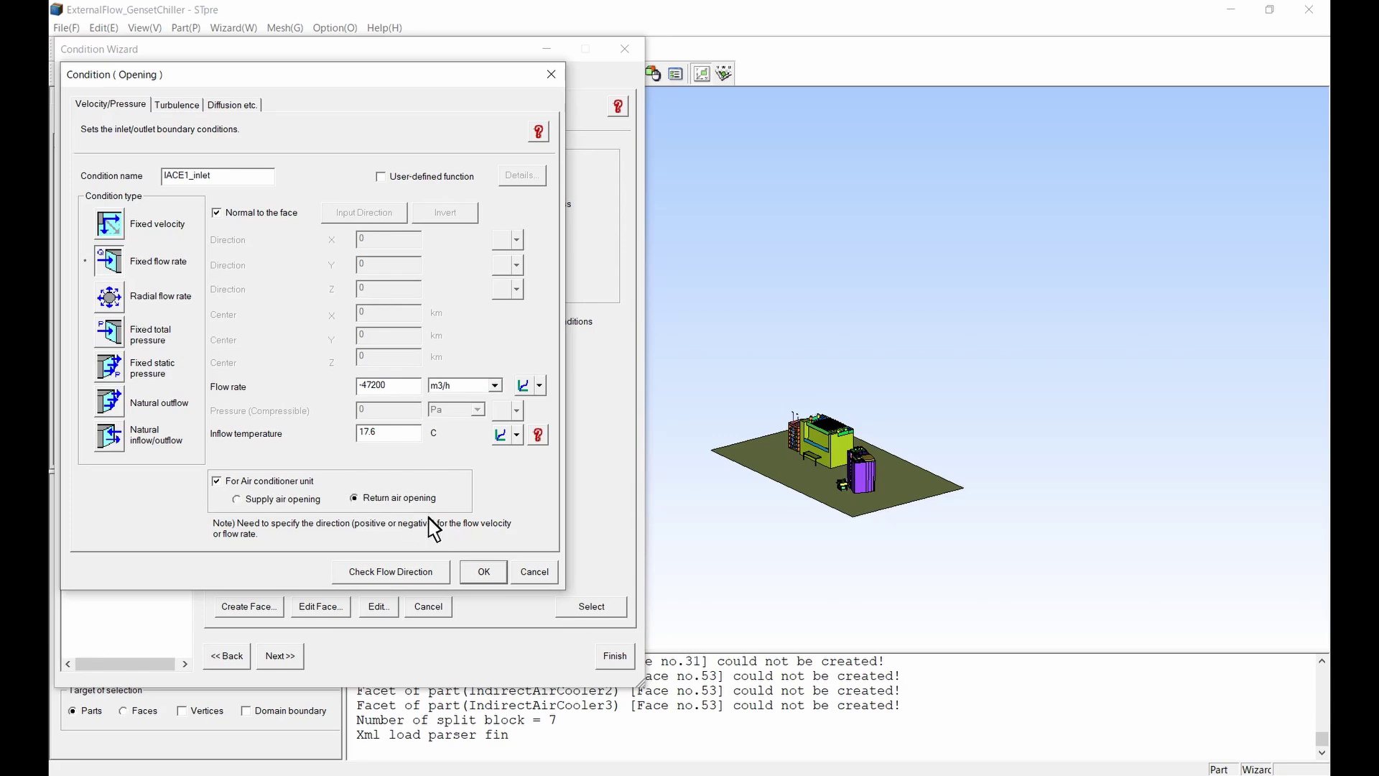
click(495, 573)
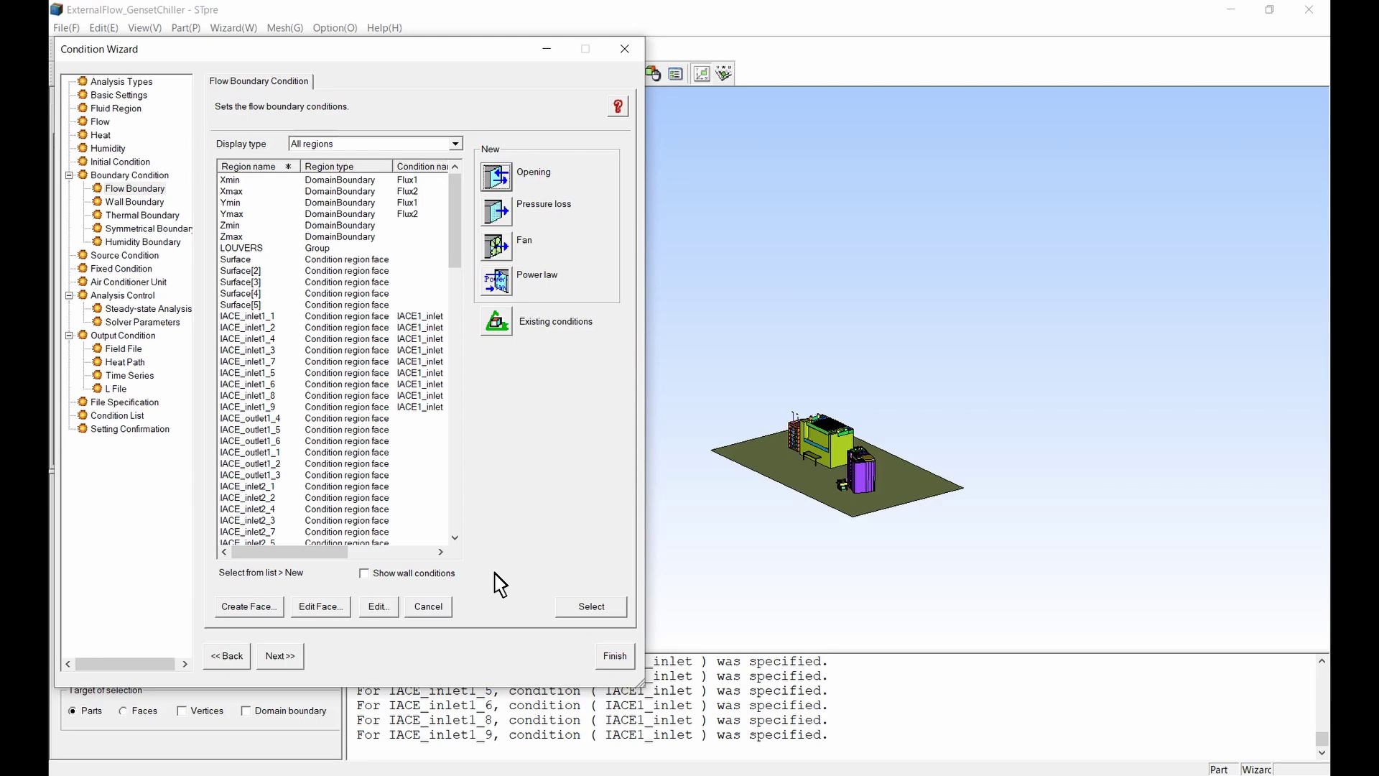
- Create an opening condition named IACE1_outlet on the six IACE_outlet1 faces, with a fixed flow rate normal to the face
click(276, 420)
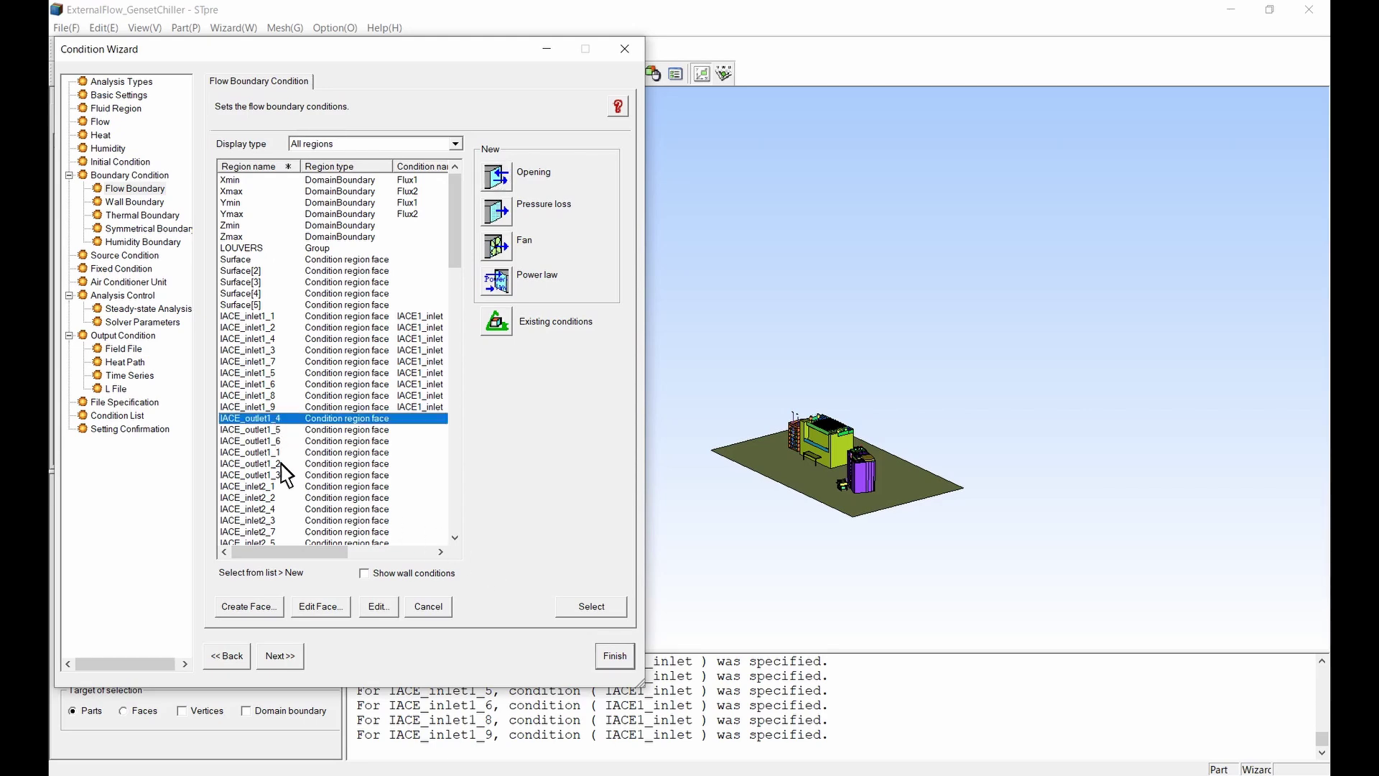
shift+click(282, 476)
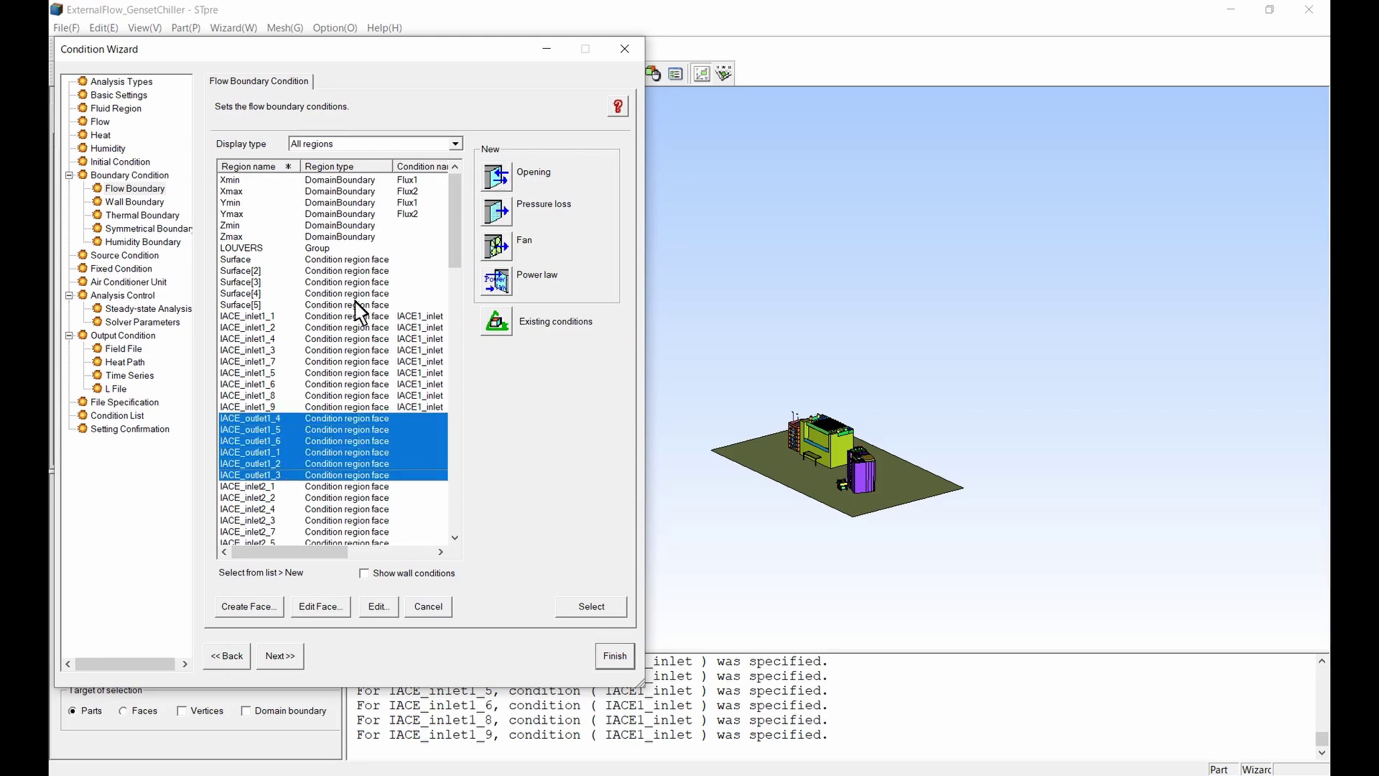
click(494, 184)
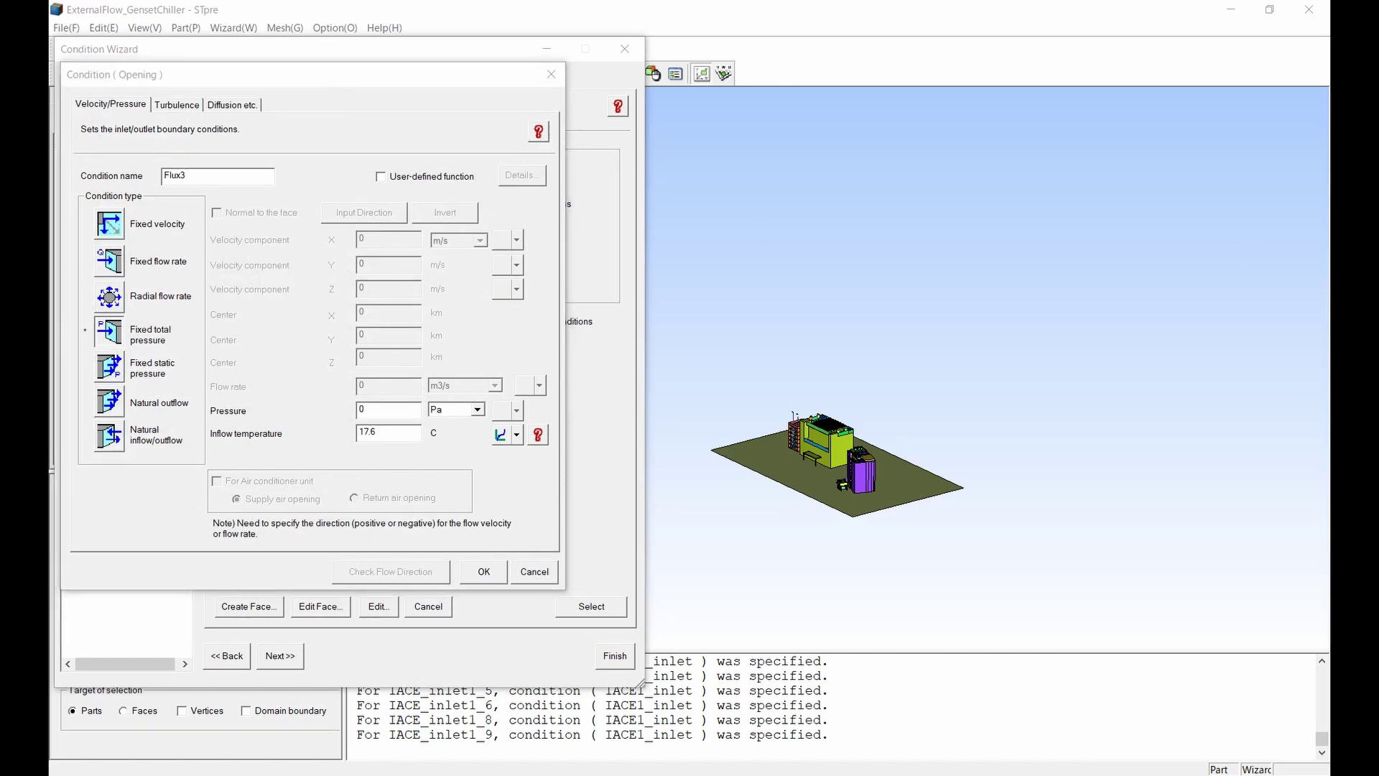
double_click(232, 175)
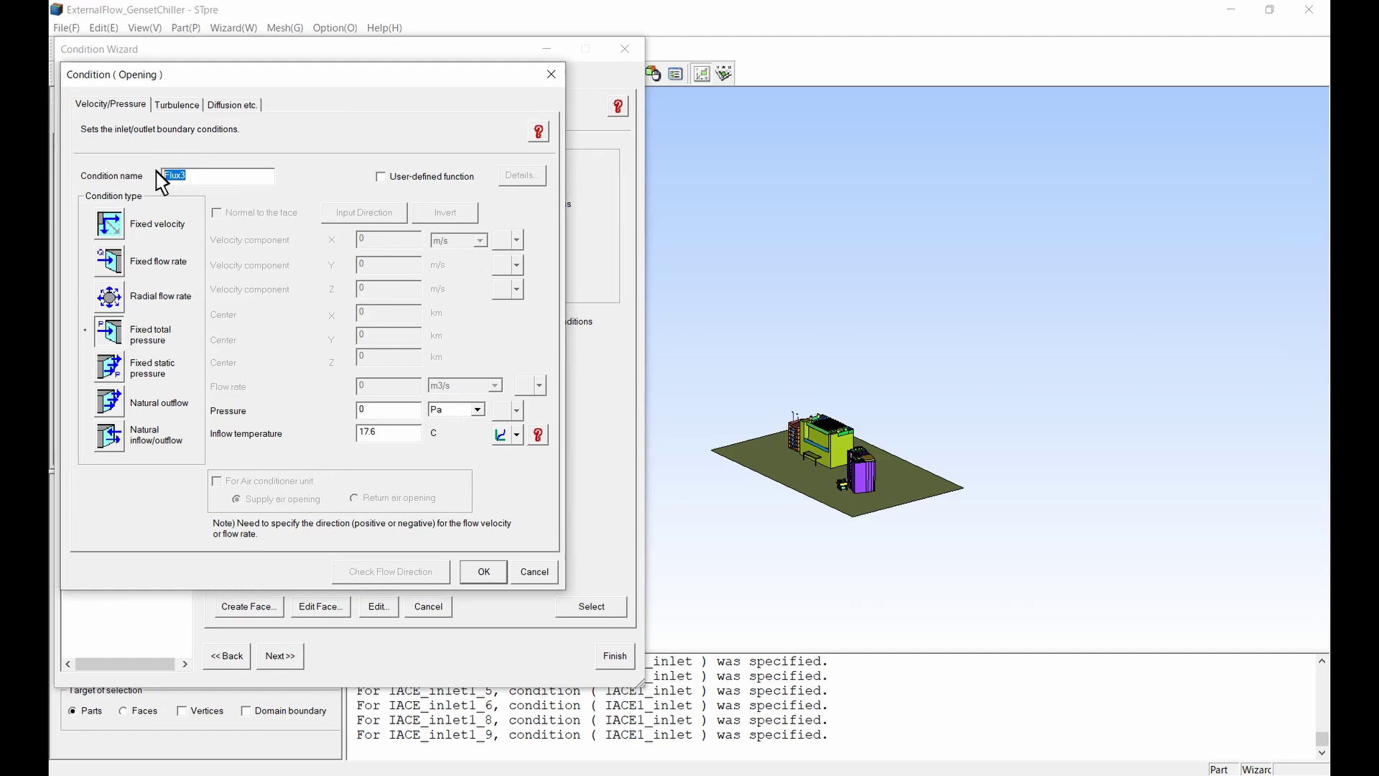
text(IACE1_outlet)
click(120, 269)
click(216, 215)
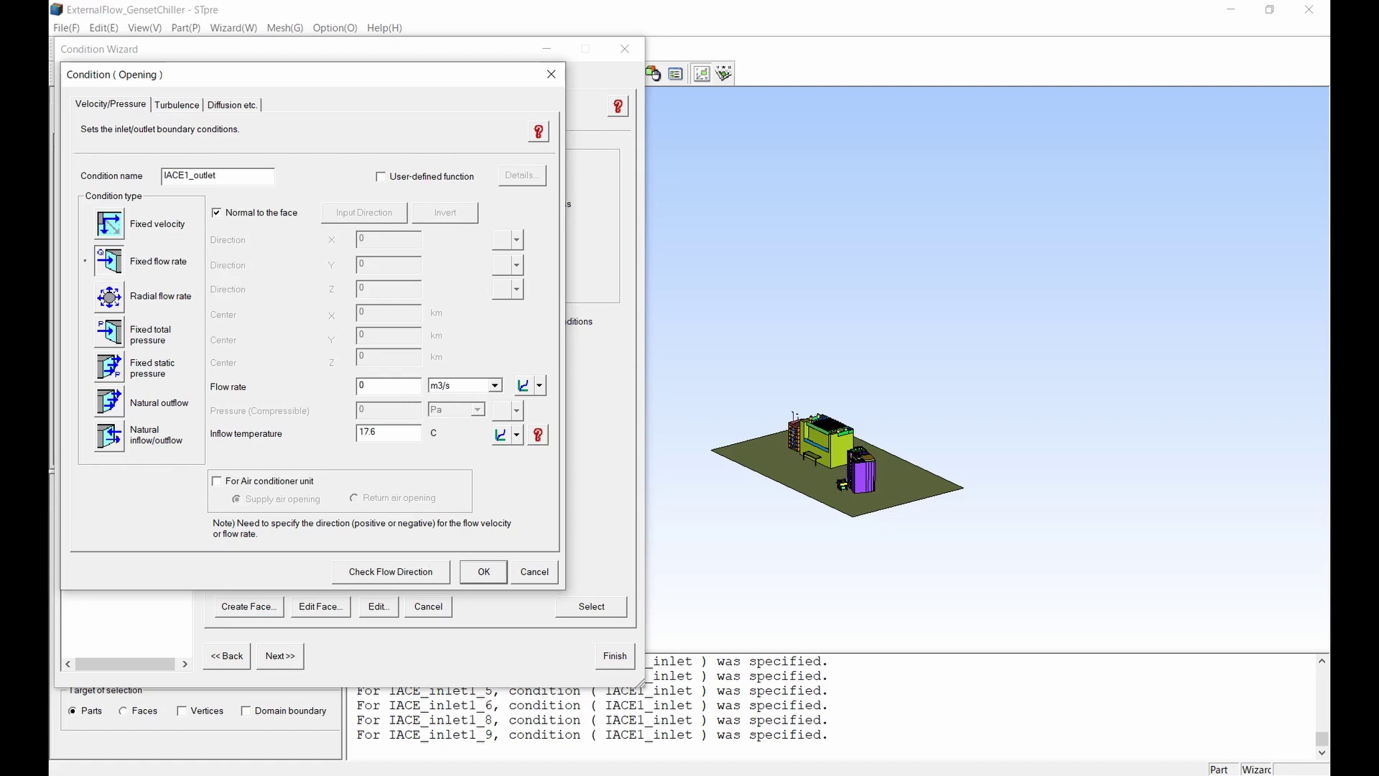
- Set the IACE1_outlet flow rate to 47200 m3/h, make it a supply air opening for the air conditioner unit, and apply the condition
key(alt+Tab)
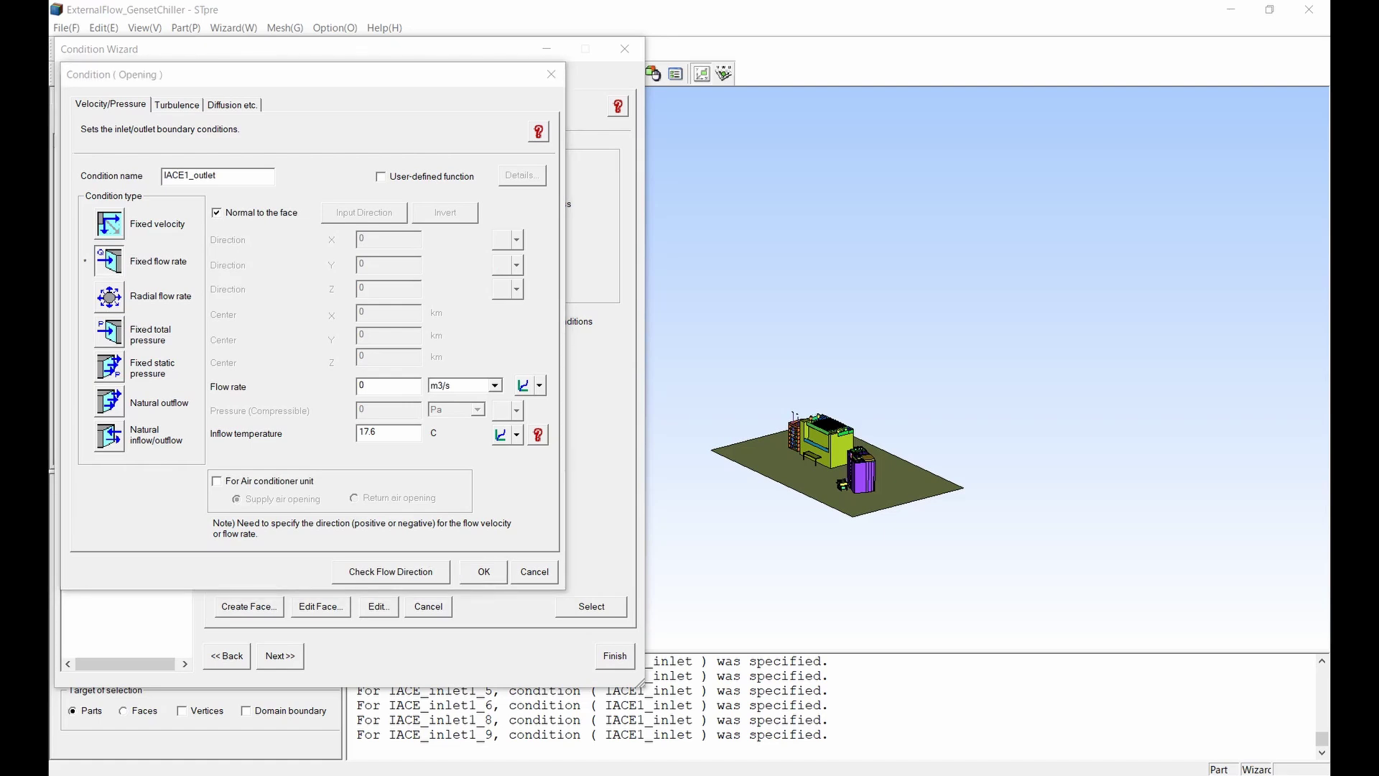
double_click(379, 388)
text(47200)
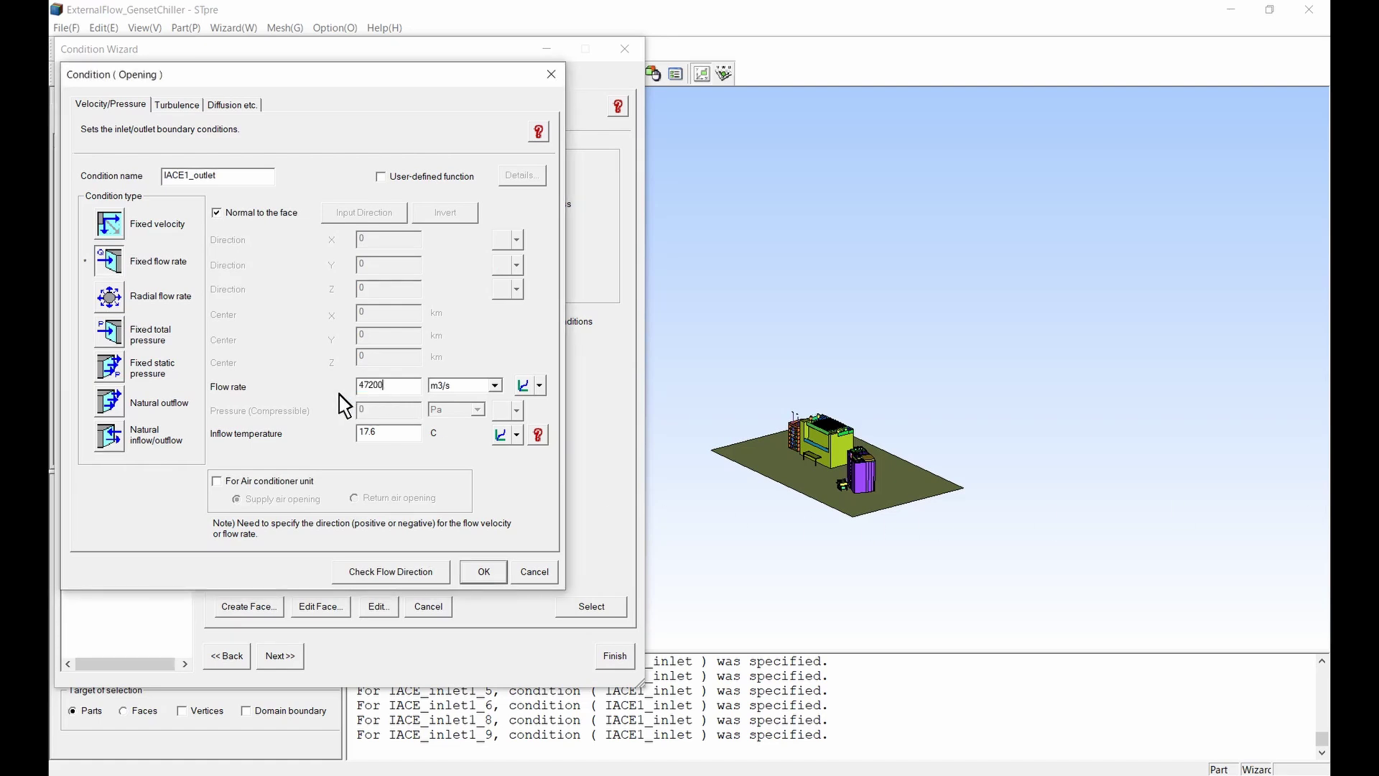
click(448, 387)
click(459, 422)
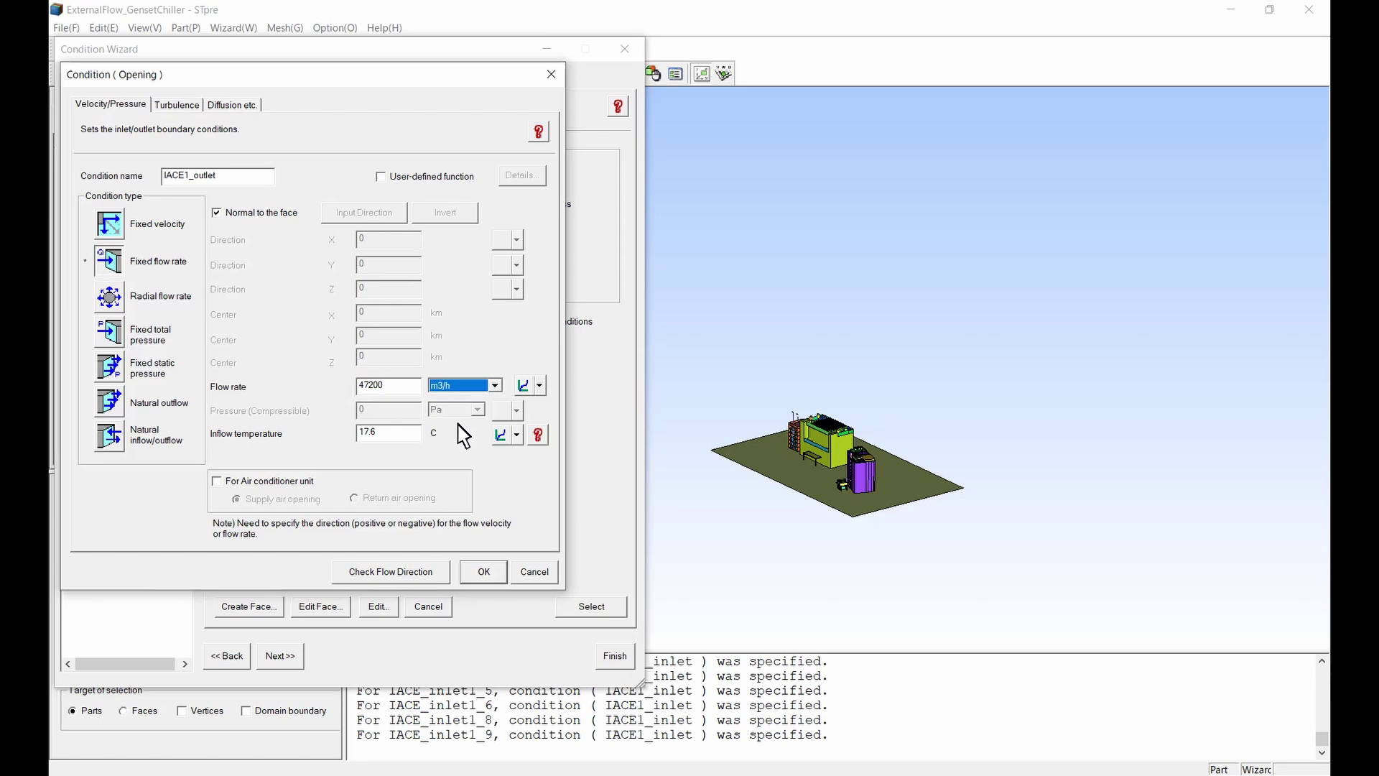
click(217, 481)
click(484, 572)
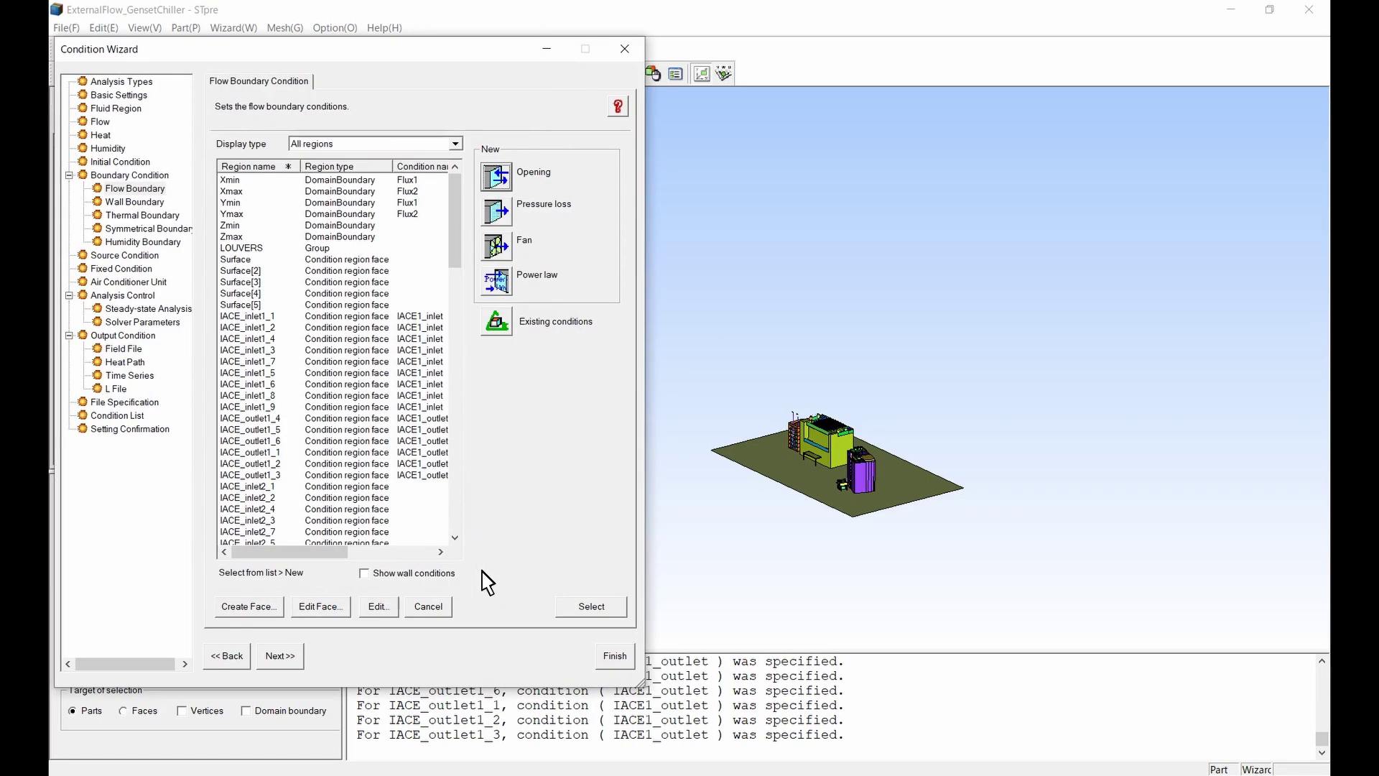
- Create an opening condition named CTF1_inlet1 on the CTF1_inlet1 and CTF1_inlet3 faces, with a fixed flow rate normal to the face
scroll(381, 440, down, 14)
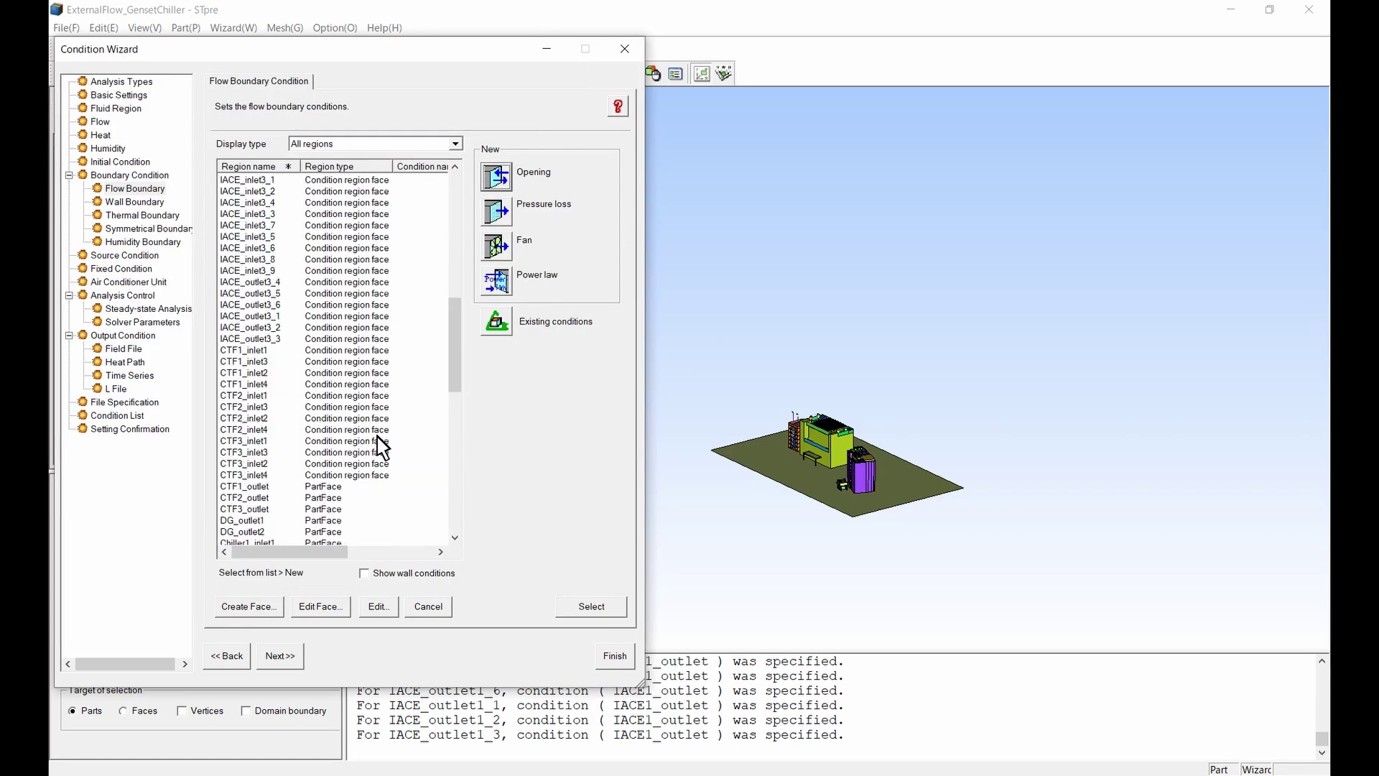
click(257, 351)
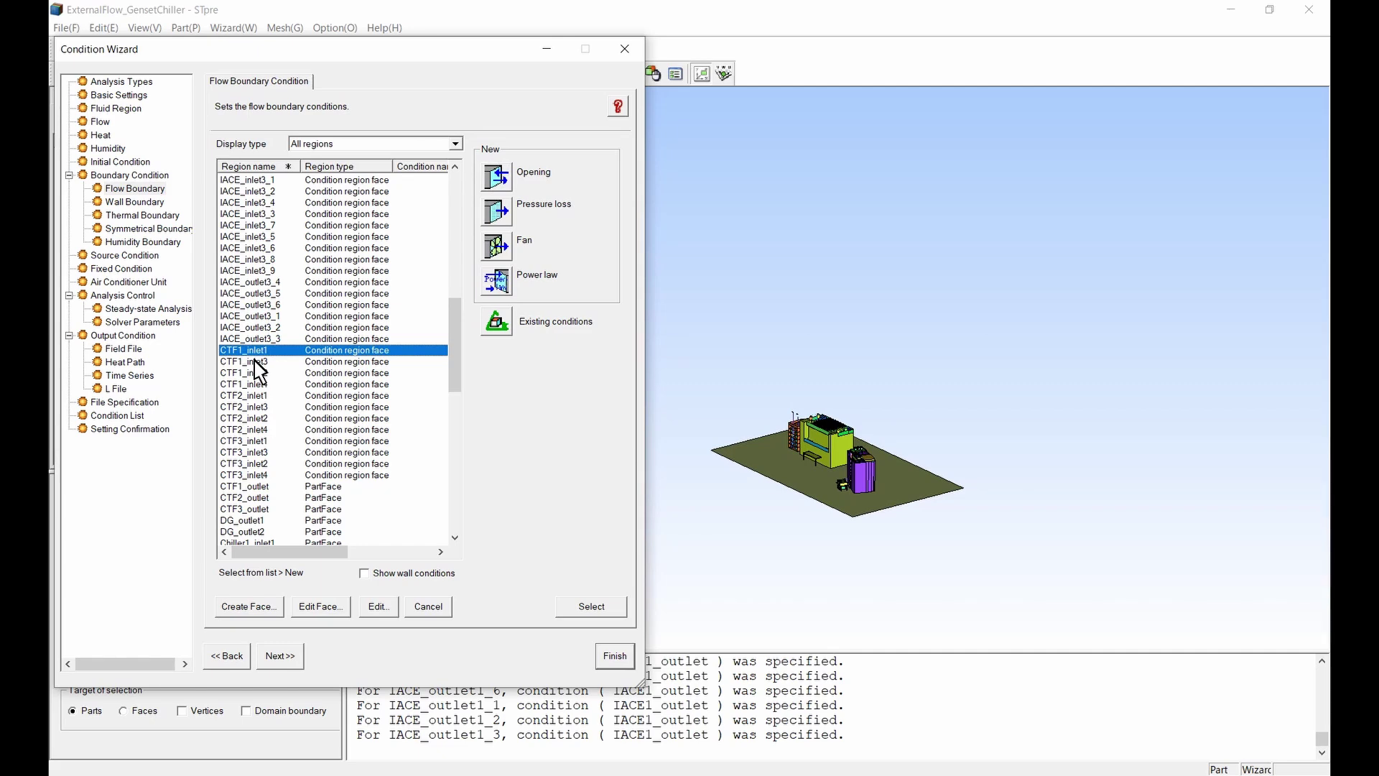
ctrl+click(257, 362)
click(495, 176)
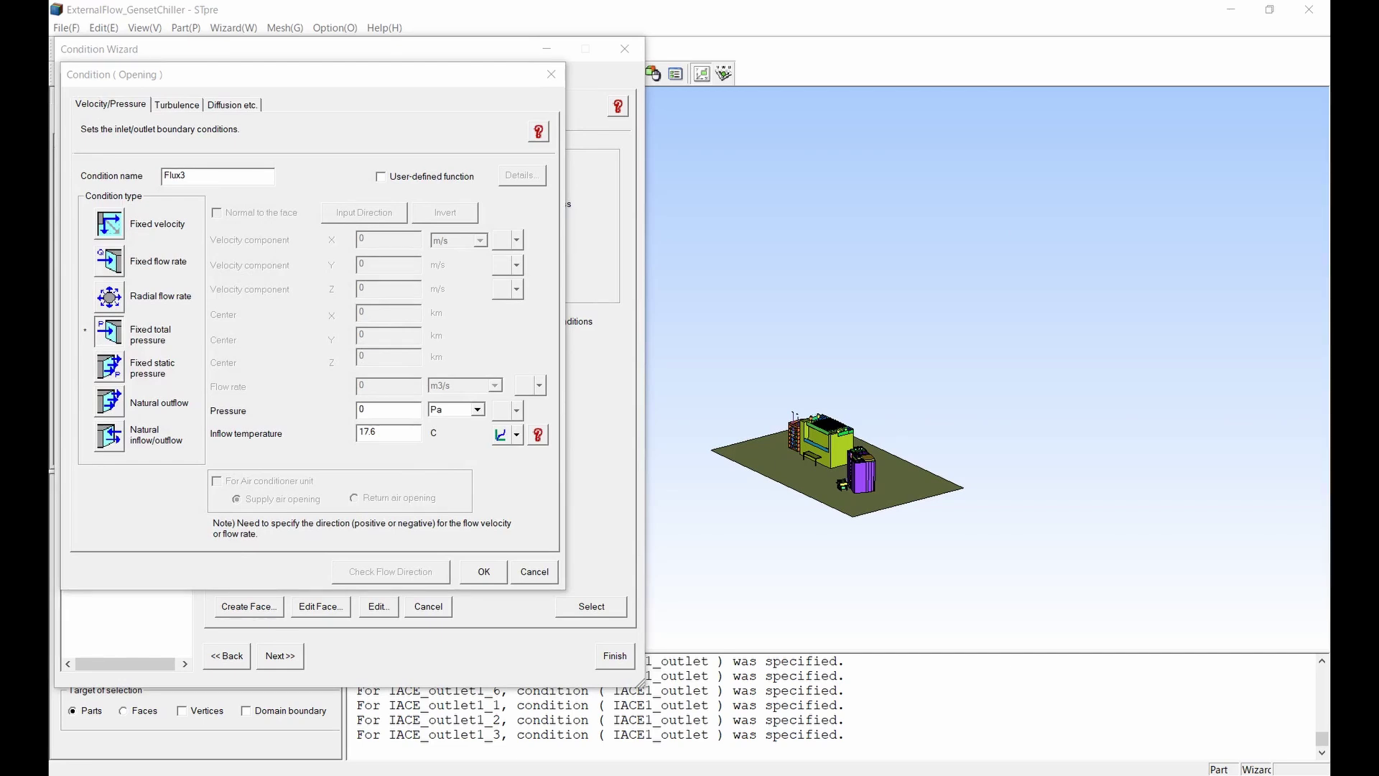
click(148, 172)
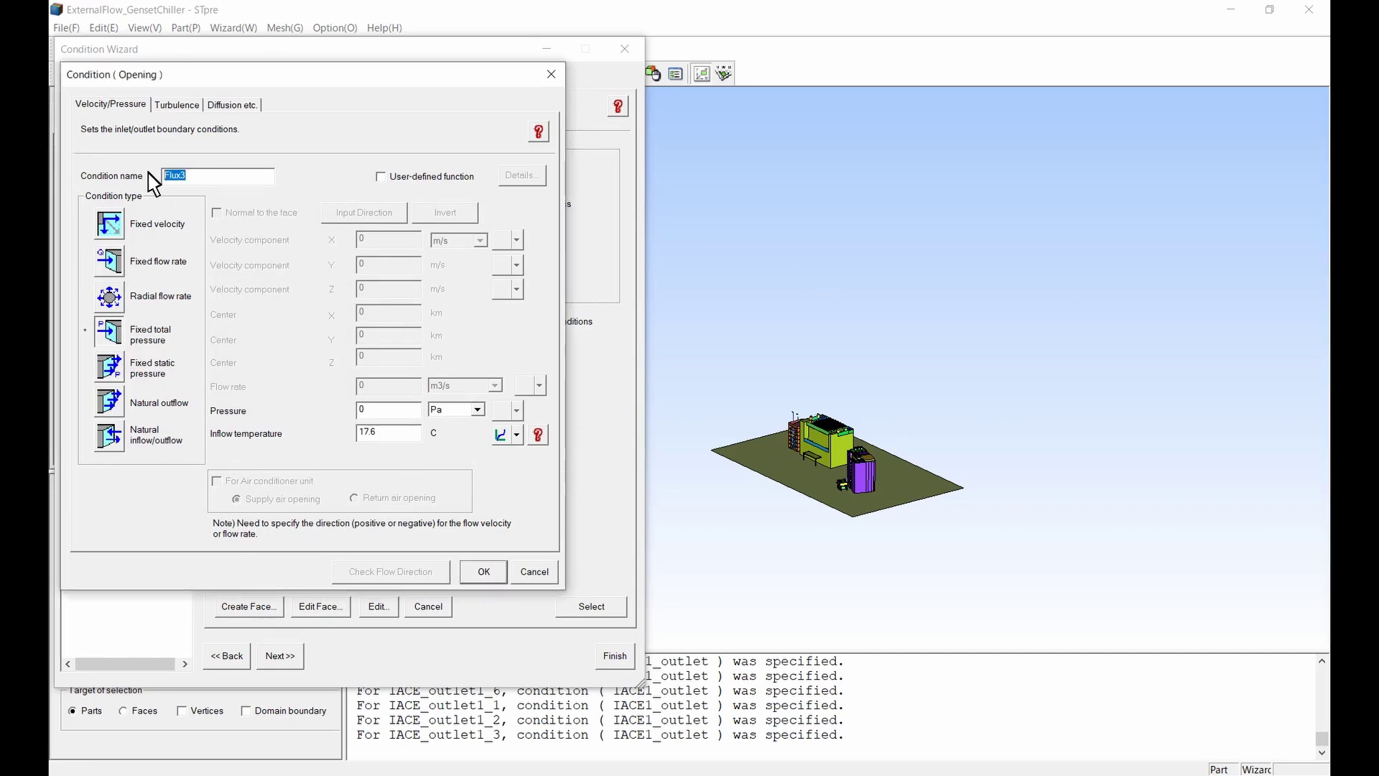
text(CTF1_inlet1)
click(115, 262)
click(216, 213)
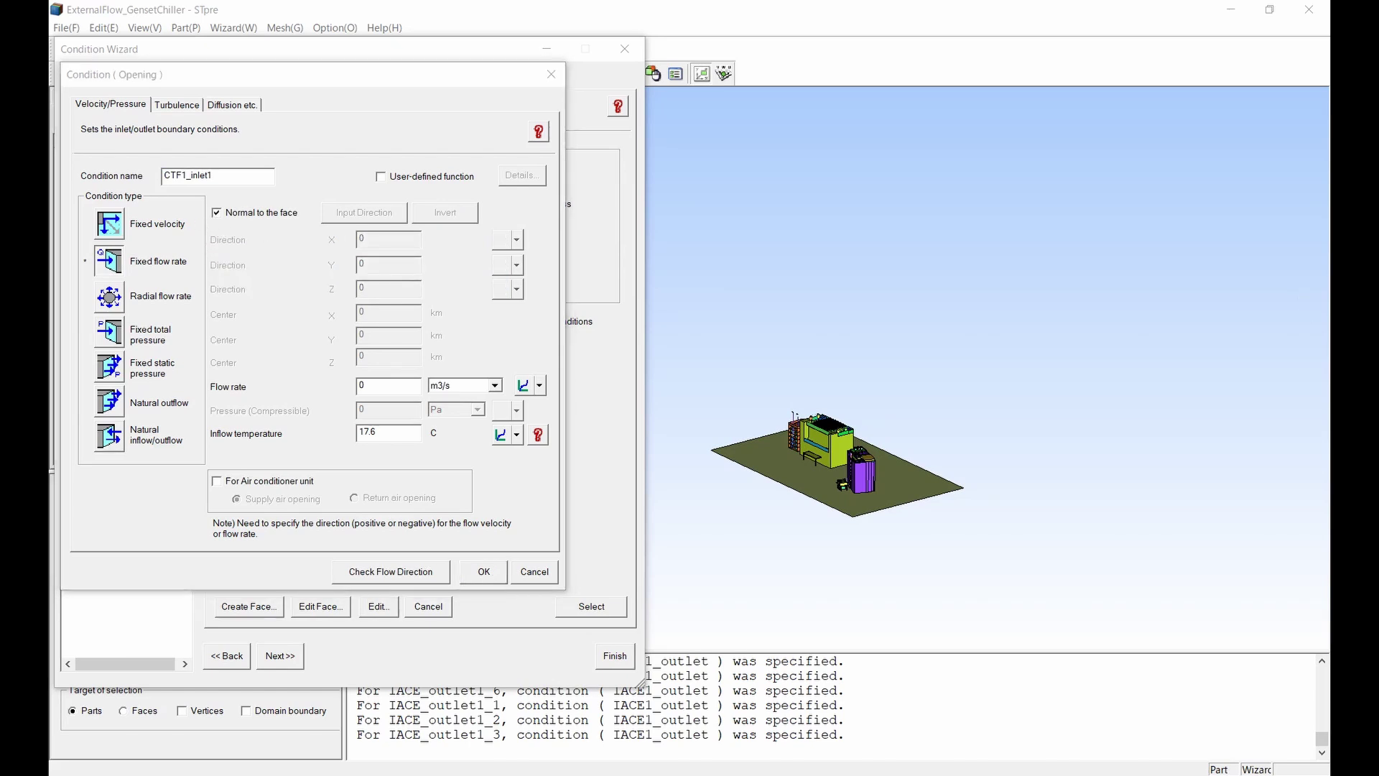
- Set the CTF1_inlet1 flow rate to -67000 CFM, make it a return air opening for the air conditioner unit, and apply the condition
double_click(360, 388)
text(-67000)
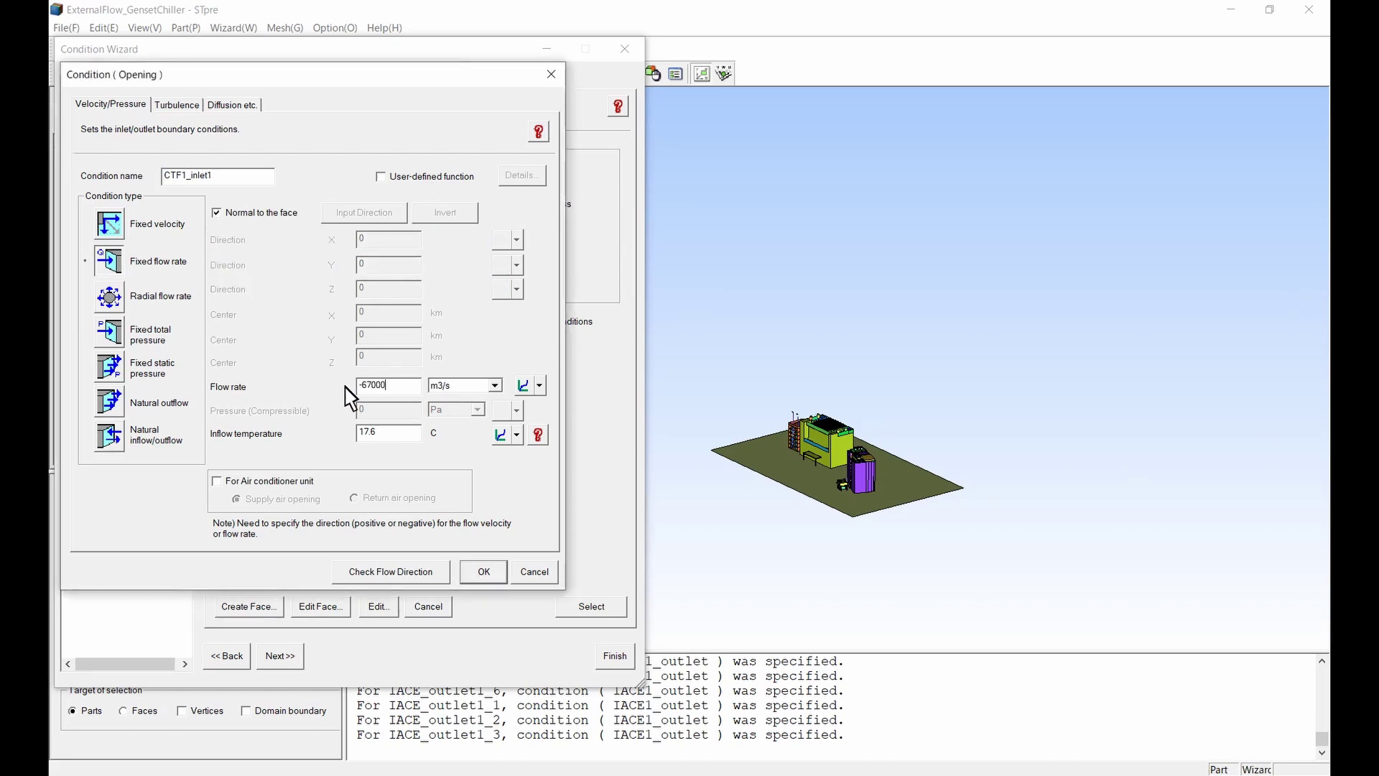
click(460, 385)
click(441, 453)
click(217, 482)
click(355, 498)
click(484, 571)
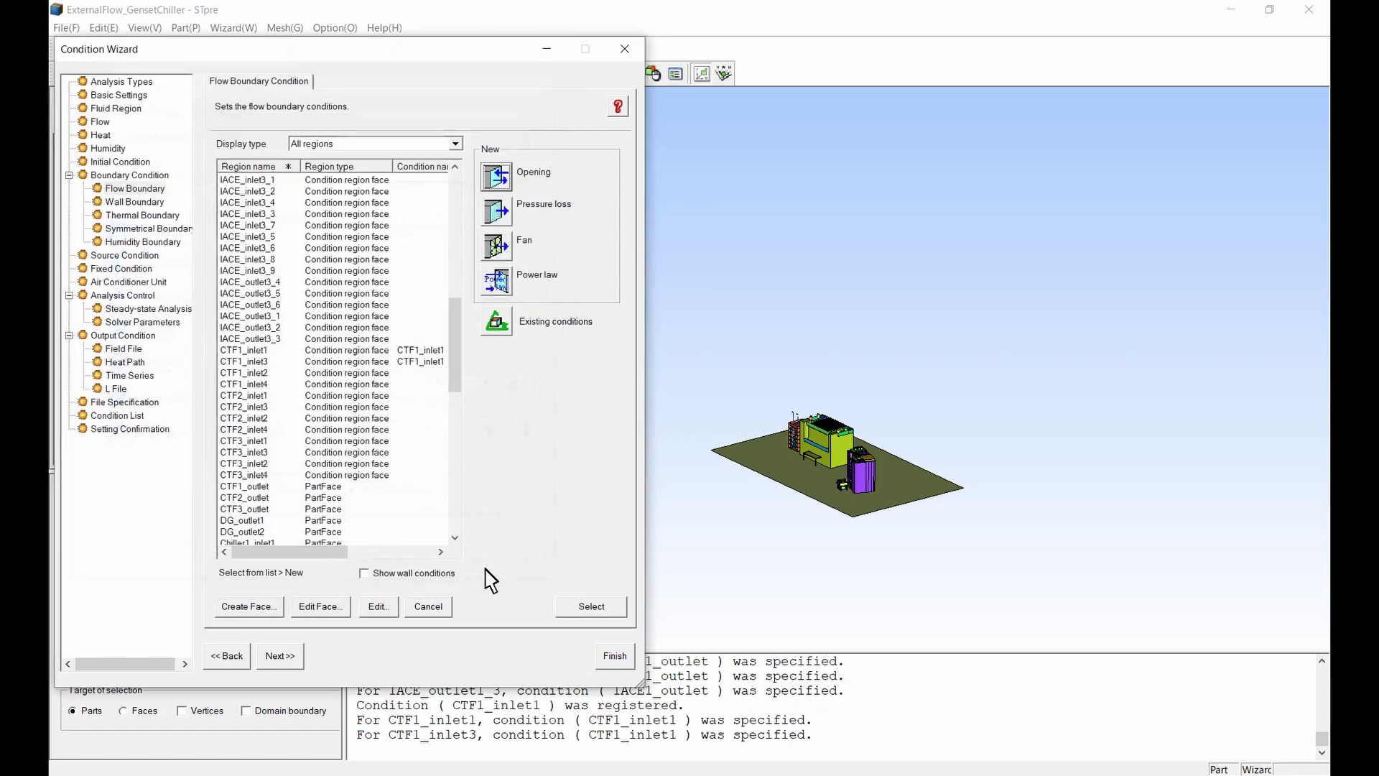
- Create an opening condition named CTF1_inlet2 on the CTF1_inlet2 and CTF1_inlet4 faces, with a fixed flow rate normal to the face
click(265, 374)
ctrl+click(265, 386)
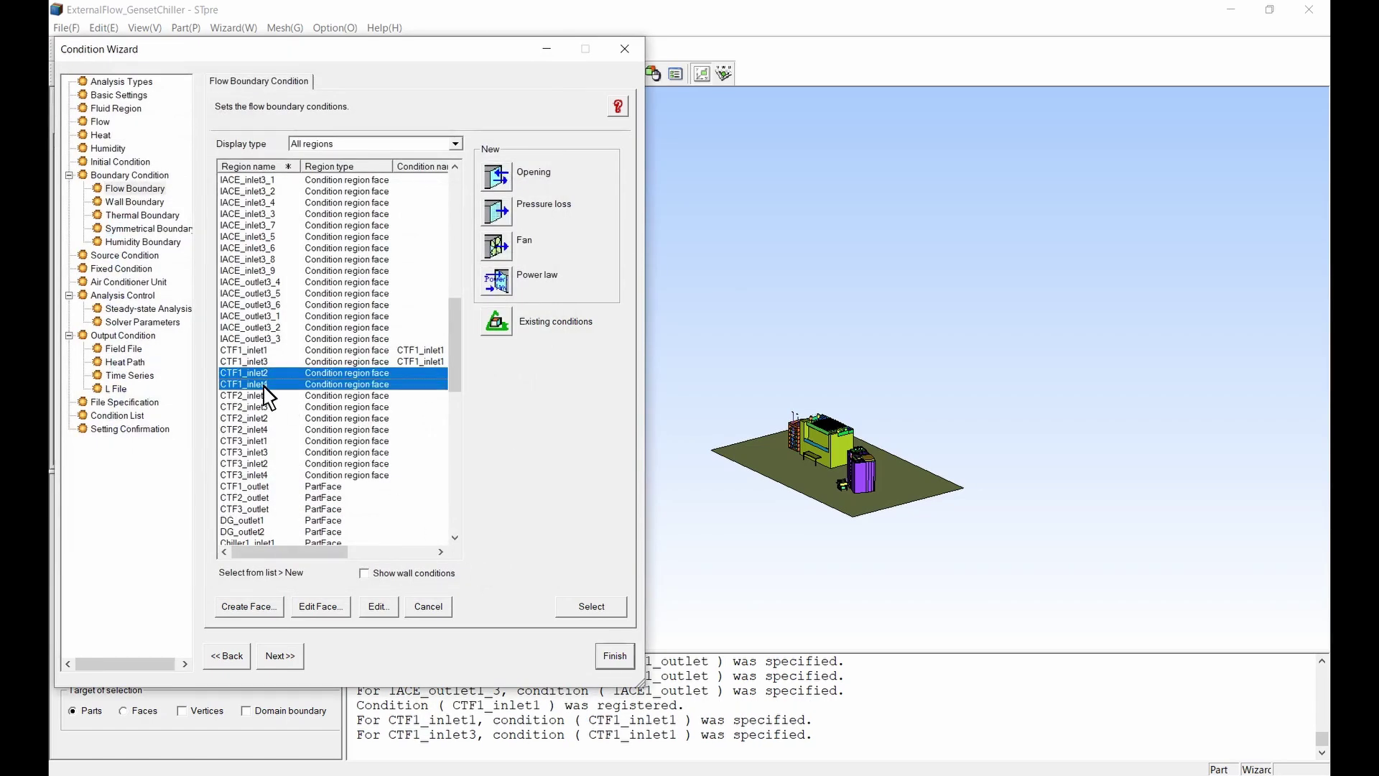
click(496, 178)
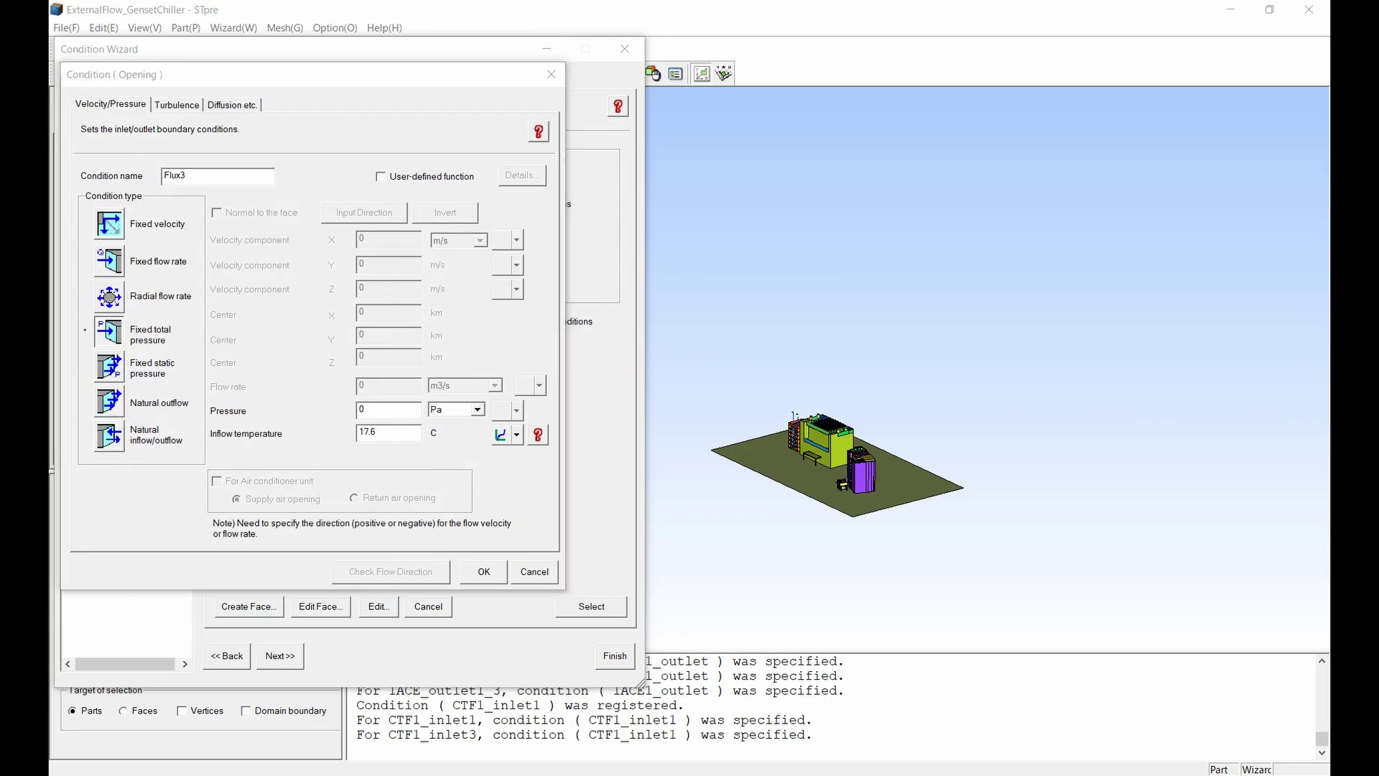
double_click(219, 179)
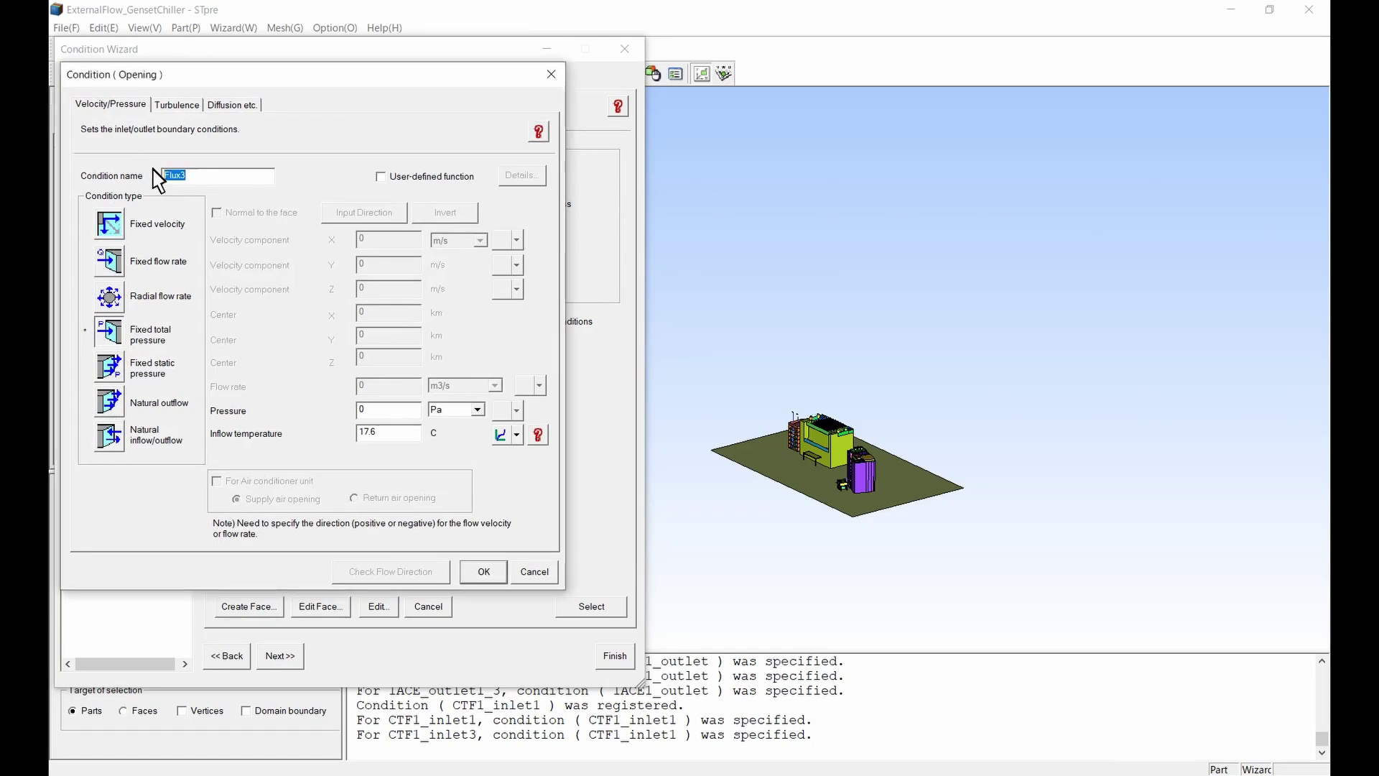
text(CTF1_inlet2)
click(131, 267)
click(216, 213)
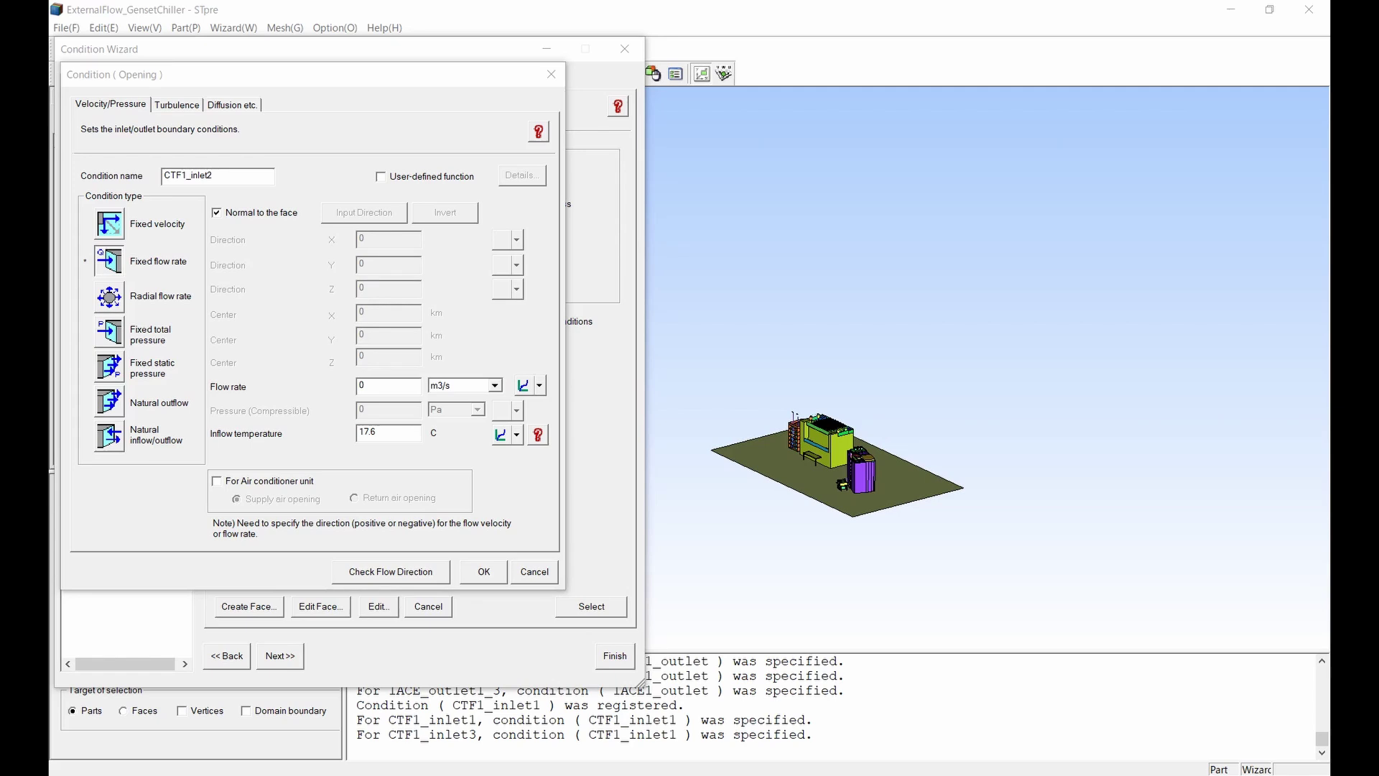
- Set the CTF1_inlet2 flow rate to -132000 CFM, make it a return air opening for the air conditioner unit, and apply the condition
double_click(377, 388)
text(-132000)
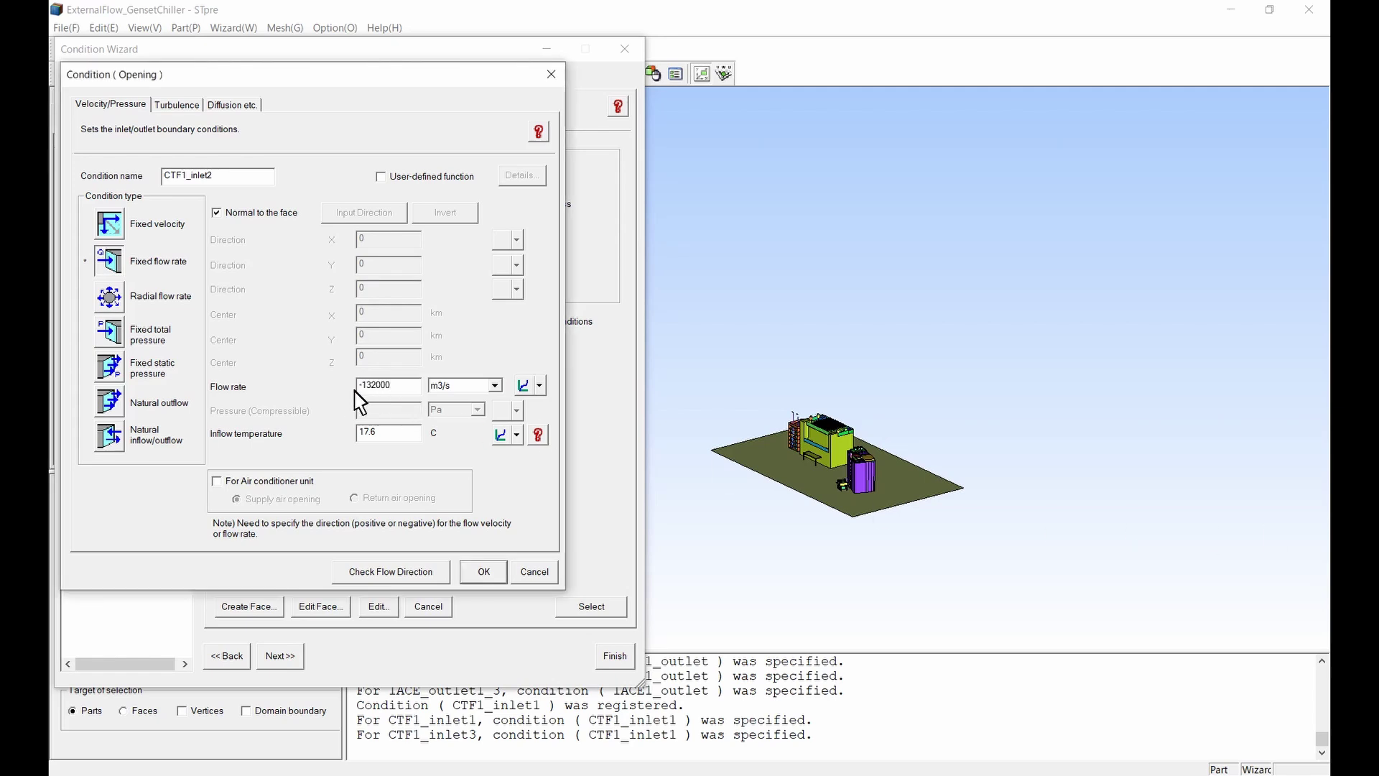
click(456, 389)
click(451, 441)
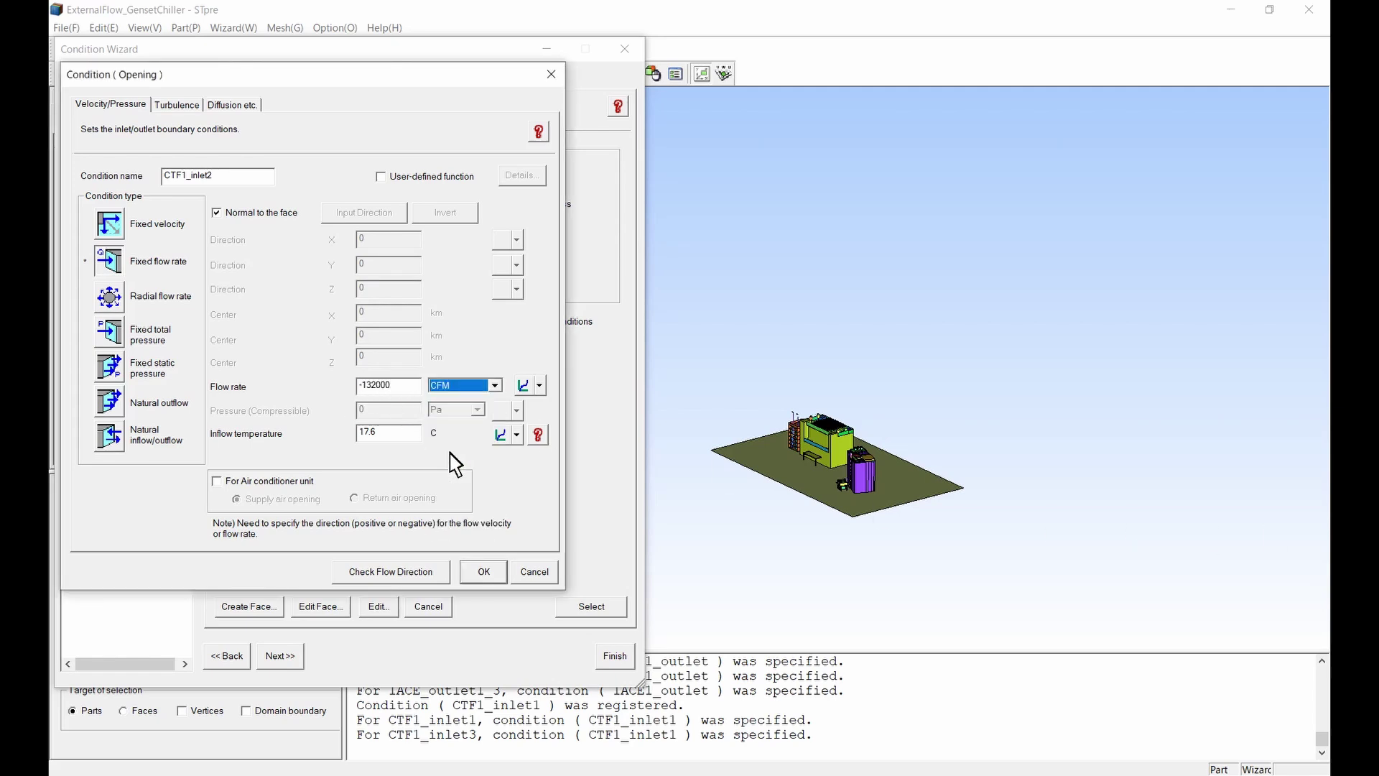
click(217, 480)
click(366, 497)
click(485, 571)
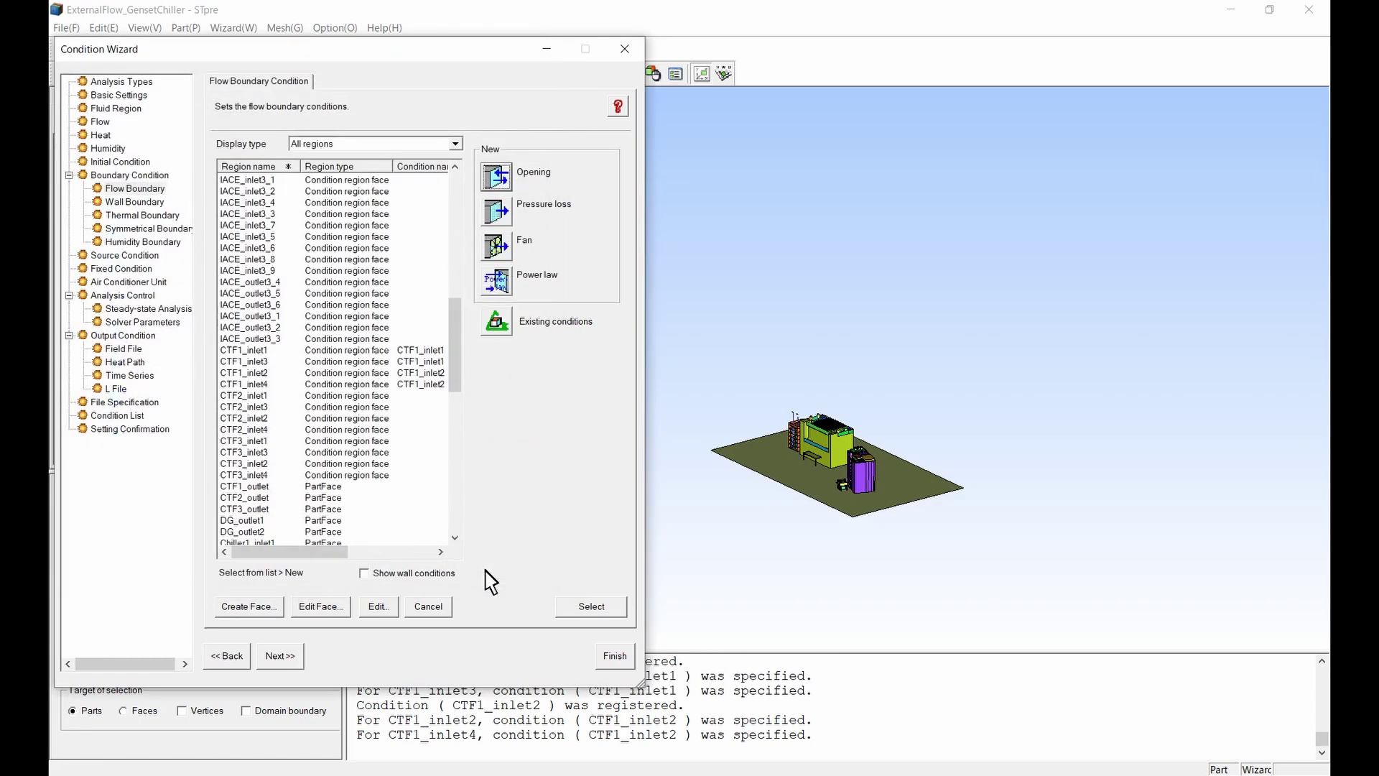
- Create an opening condition named CTF1_outlet on the CTF1_outlet face, with a fixed flow rate normal to the face
click(264, 488)
click(491, 183)
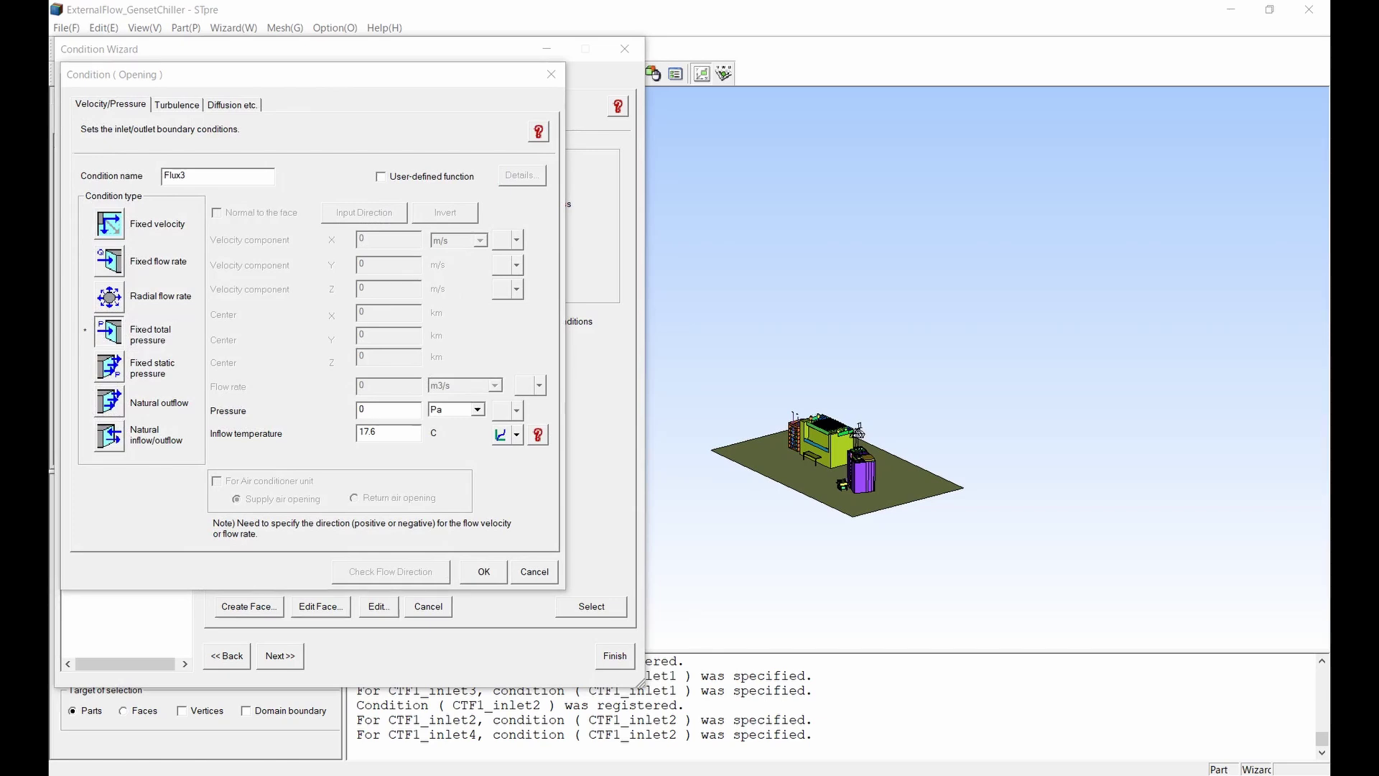
drag(215, 177, 149, 179)
text(CTF1_outlet)
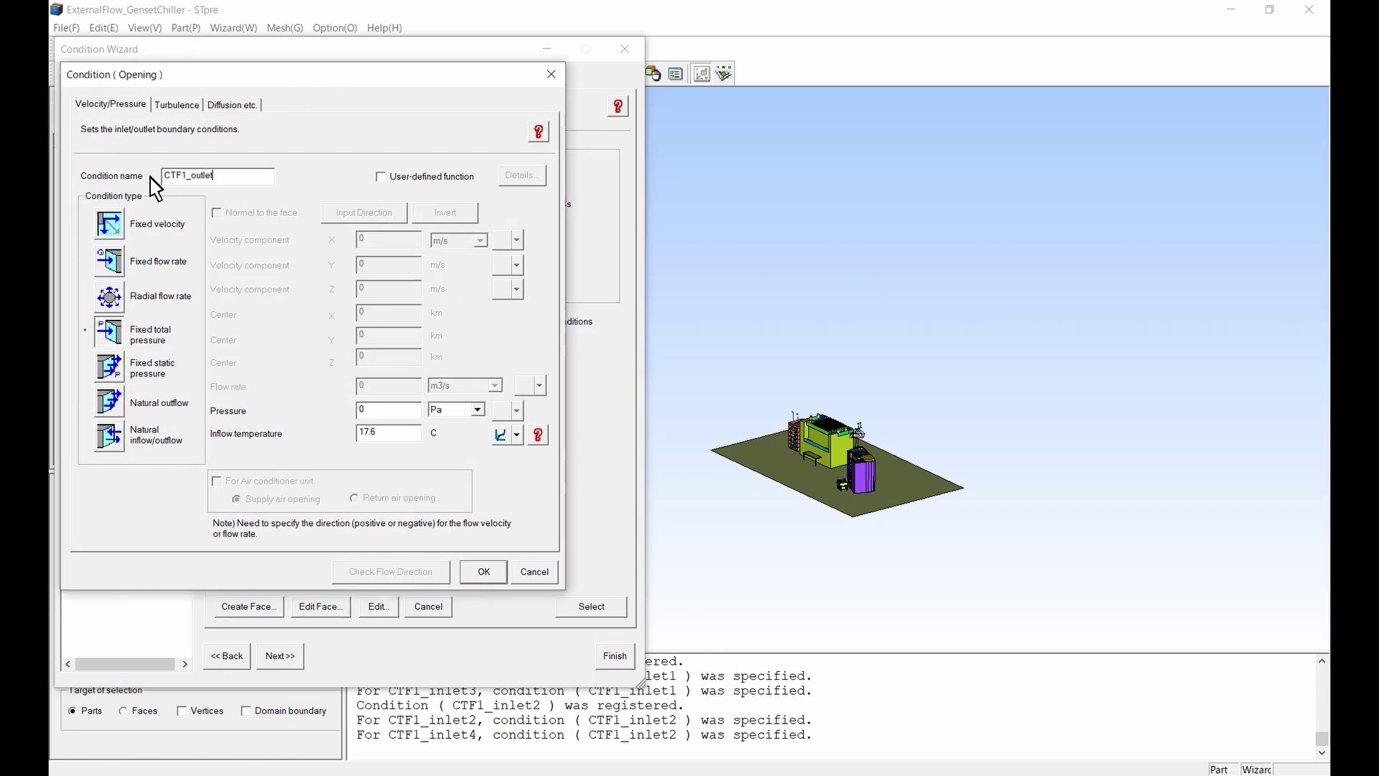
click(112, 260)
click(216, 212)
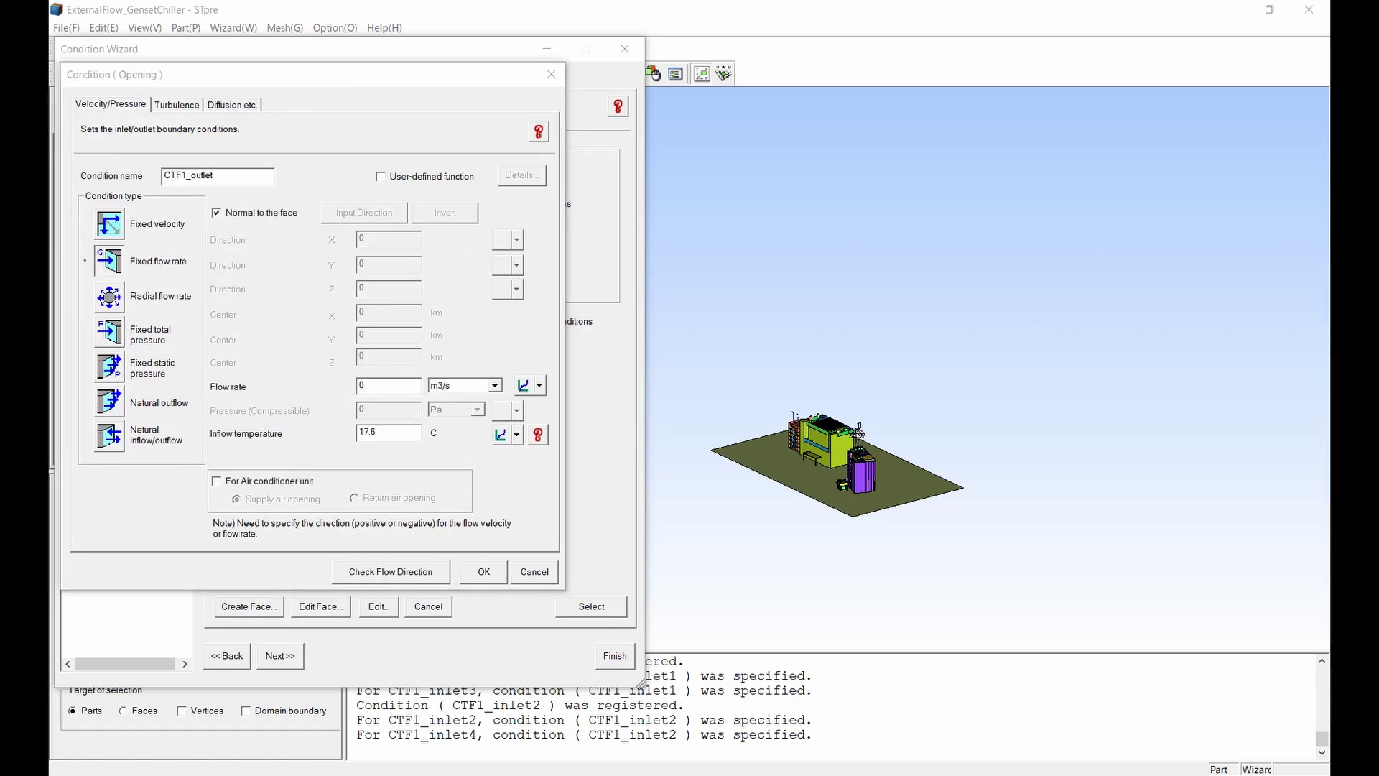
- Set the CTF1_outlet flow rate to 199200 CFM, make it a supply air opening for the air conditioner unit, and apply the condition
double_click(384, 388)
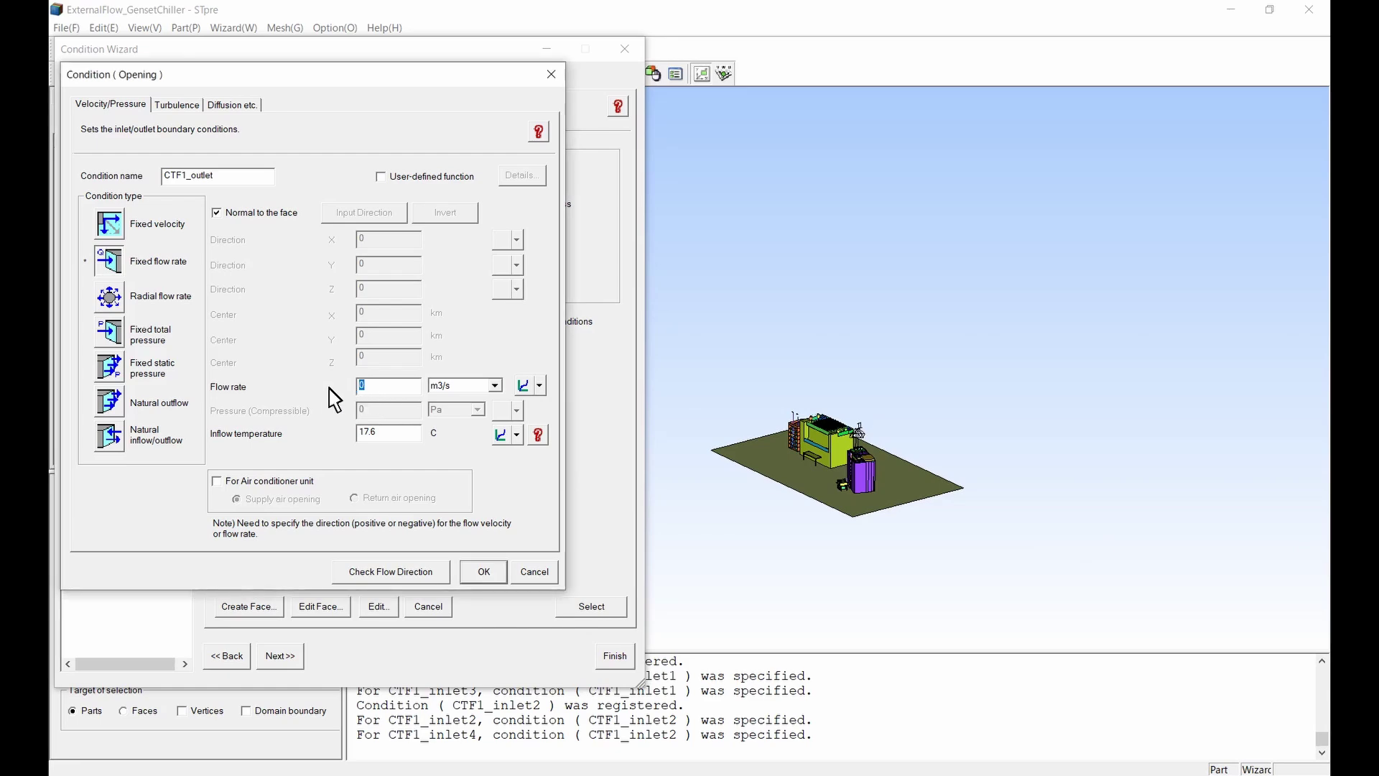
text(199200)
click(461, 386)
click(463, 411)
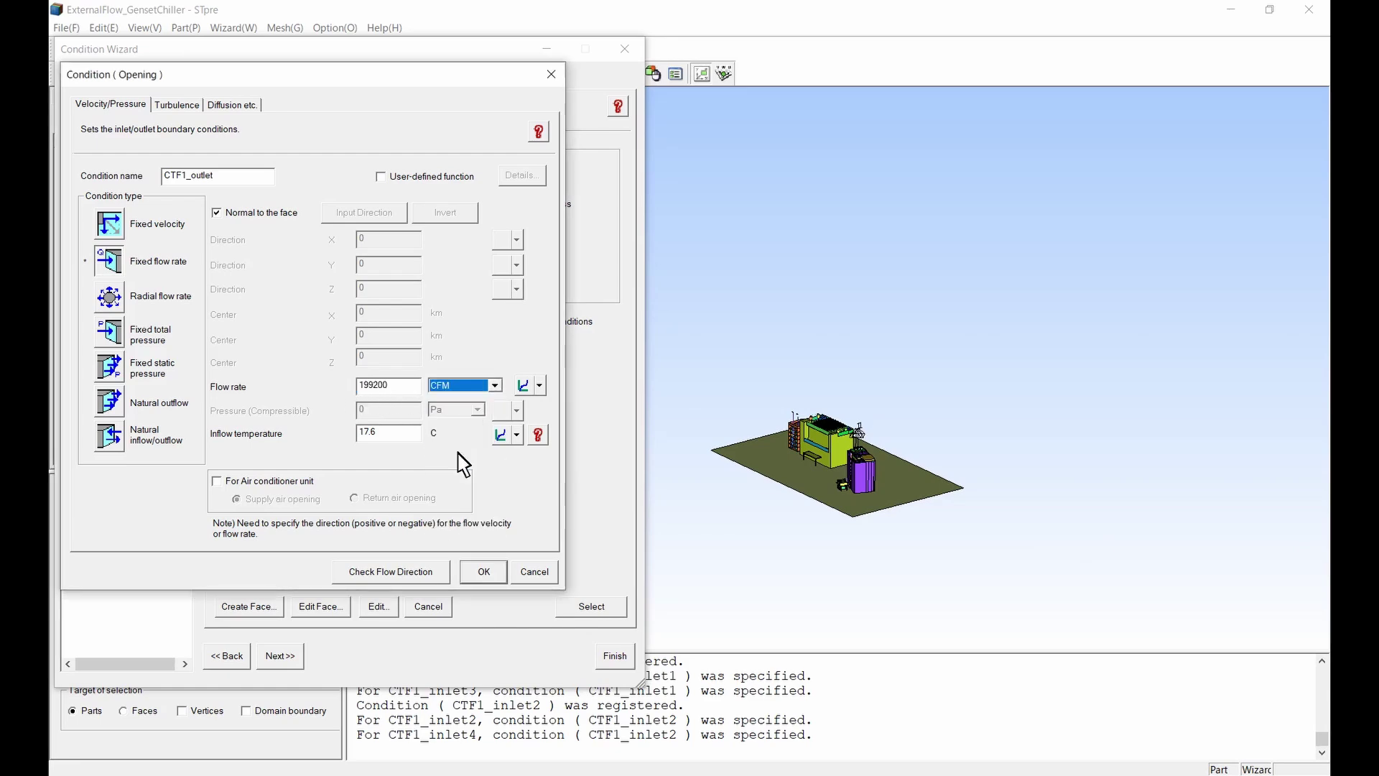
click(217, 481)
click(480, 573)
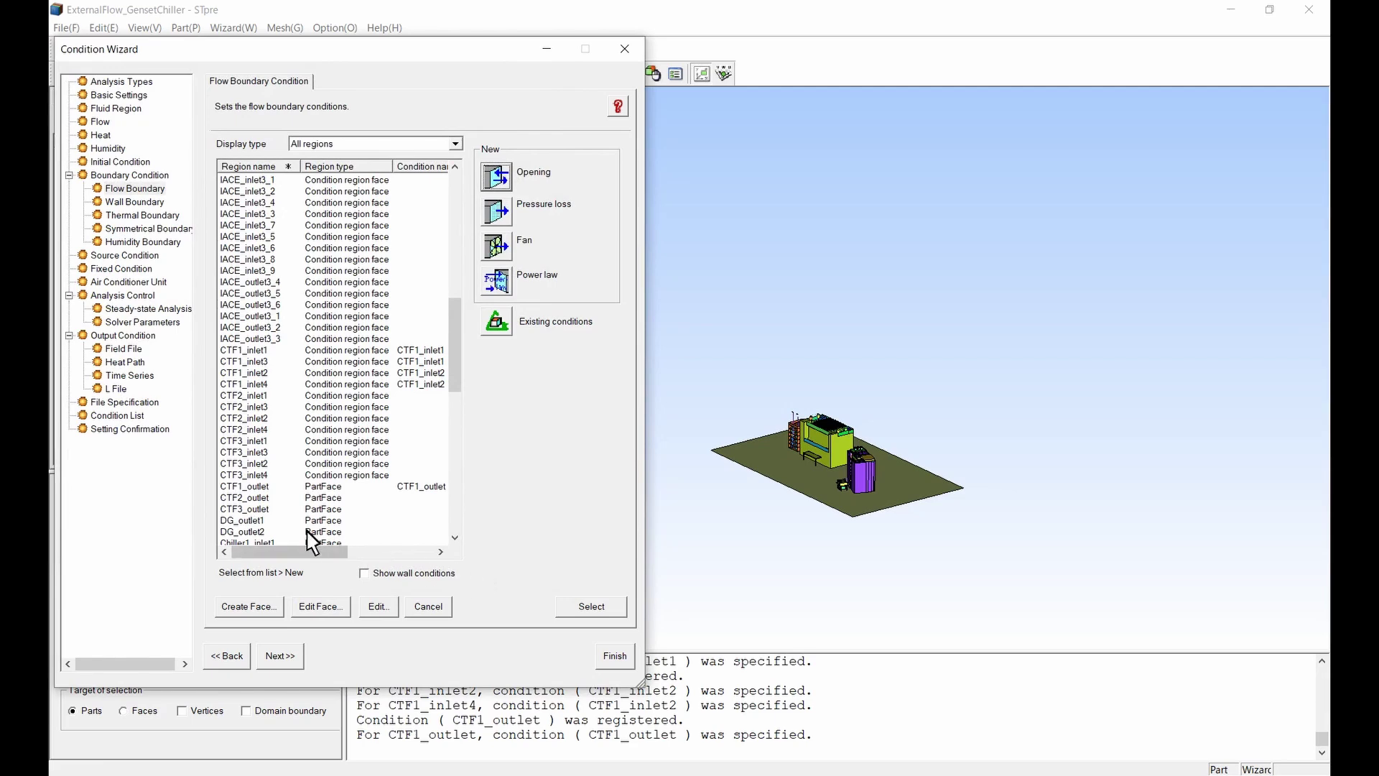
- Create an opening condition named DG_outlet1 on the DG_outlet1 face, with a fixed flow rate normal to the face
click(263, 520)
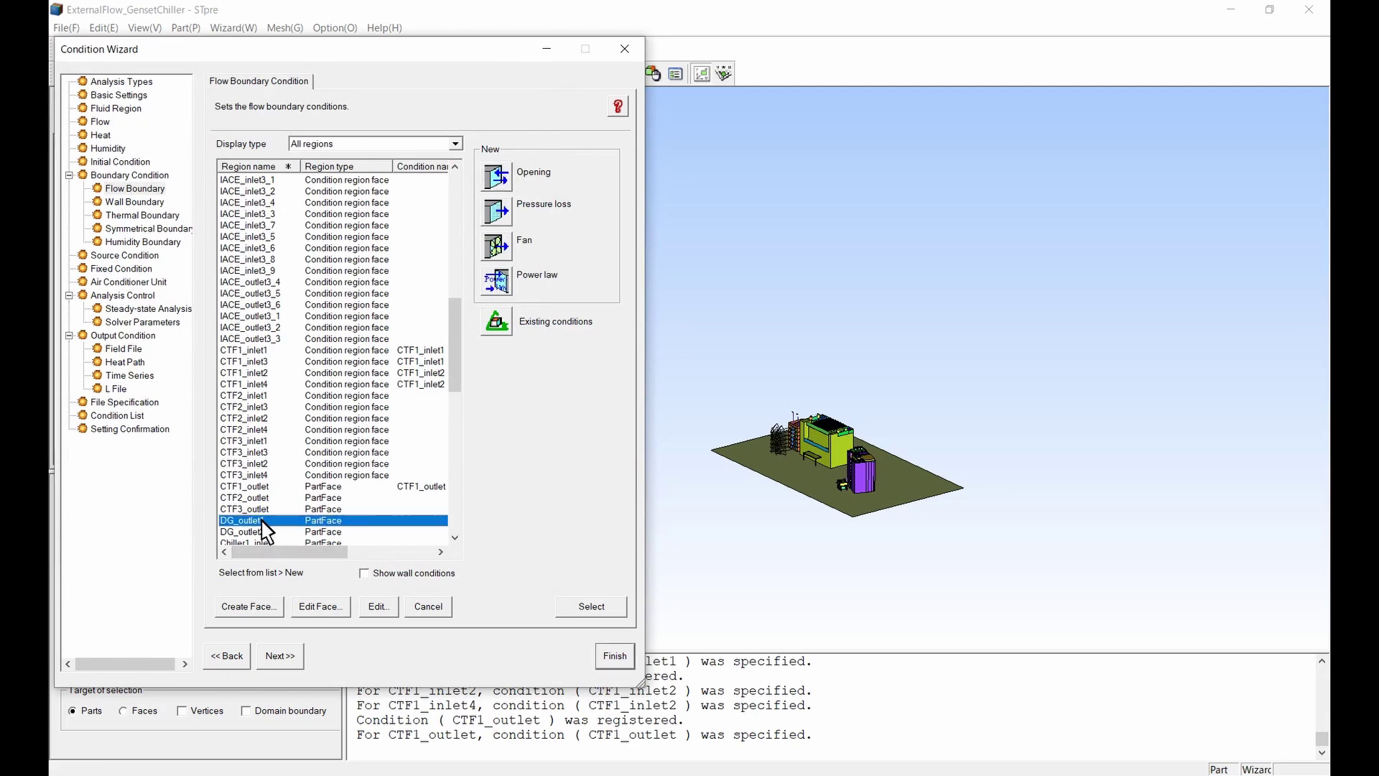
click(496, 176)
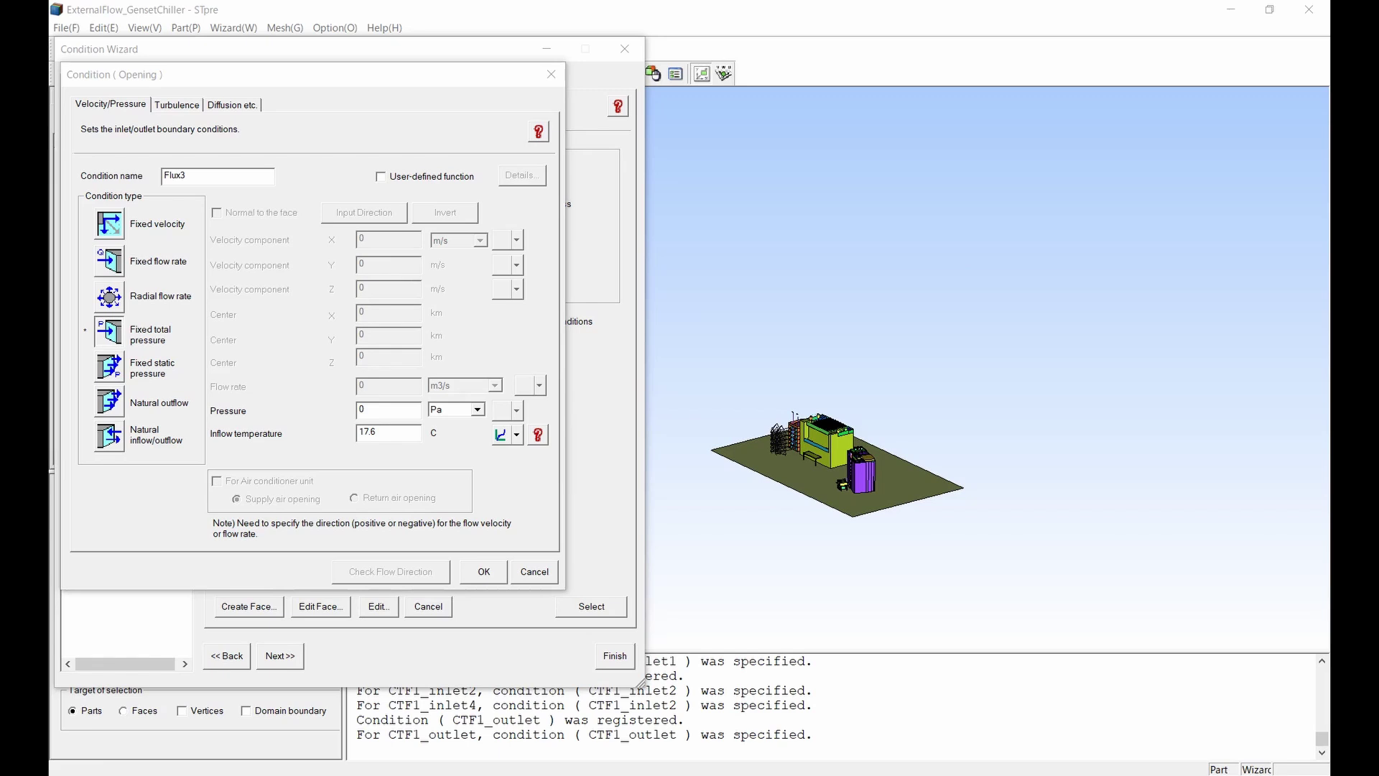
double_click(165, 179)
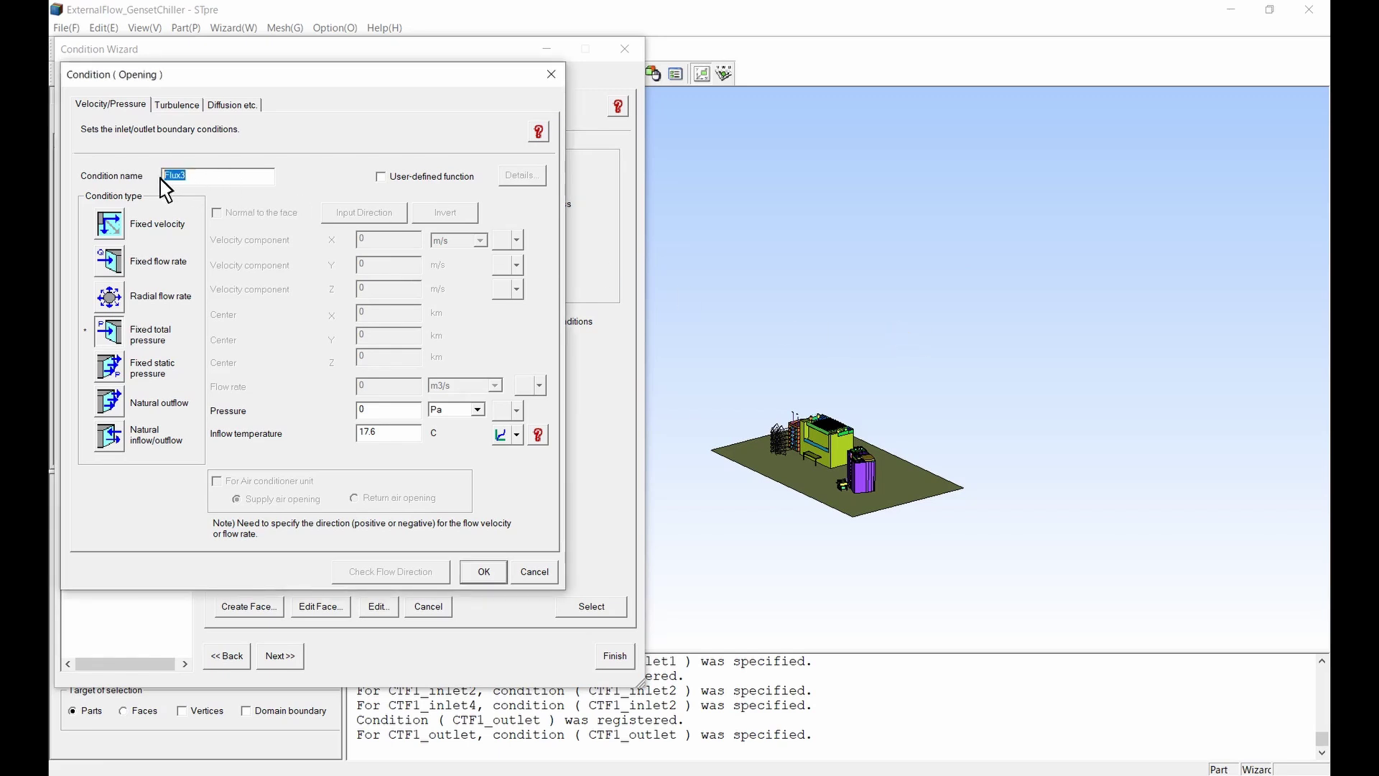
text(DG_outlet1)
click(158, 260)
click(217, 213)
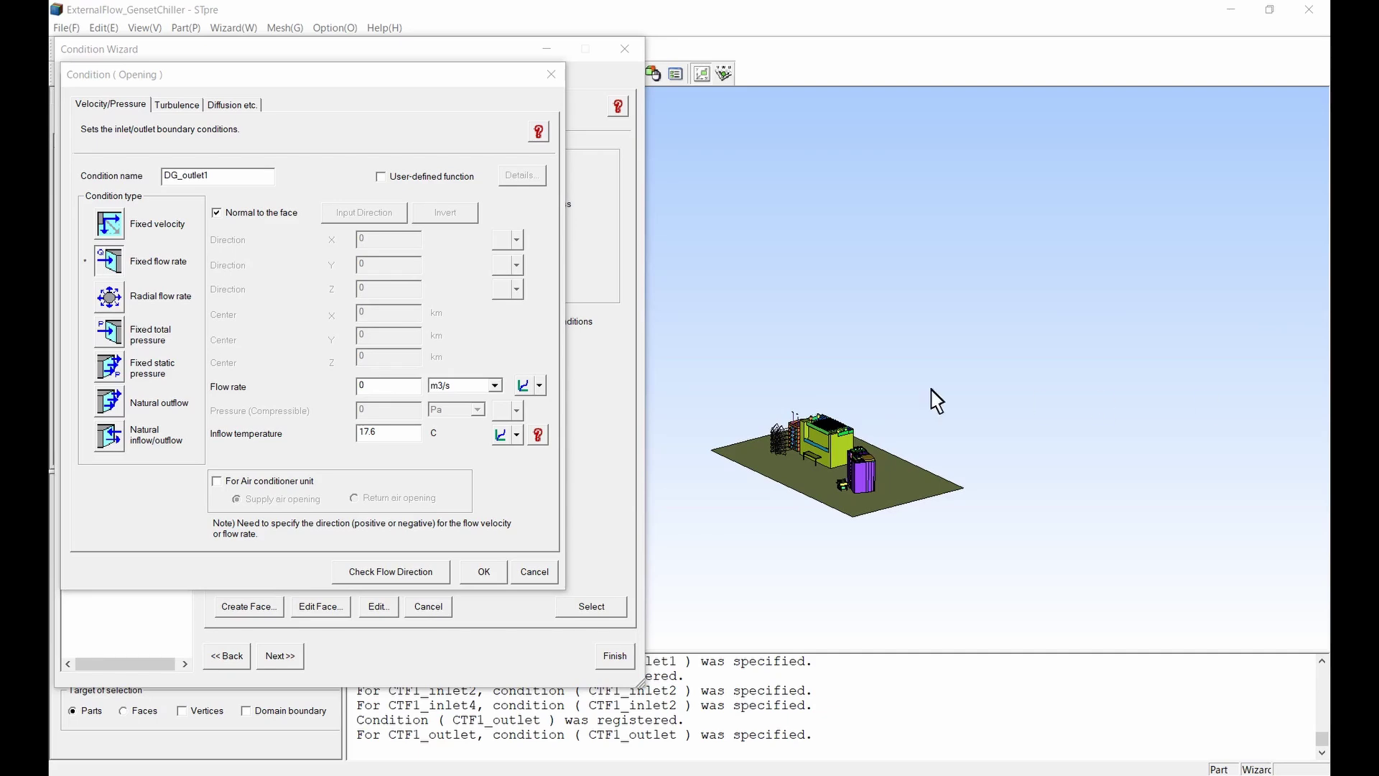
- Set the DG_outlet1 flow rate to 1020000 CFM, make it a supply air opening for the air conditioner unit, and apply the condition
double_click(386, 385)
text(1020000)
click(440, 388)
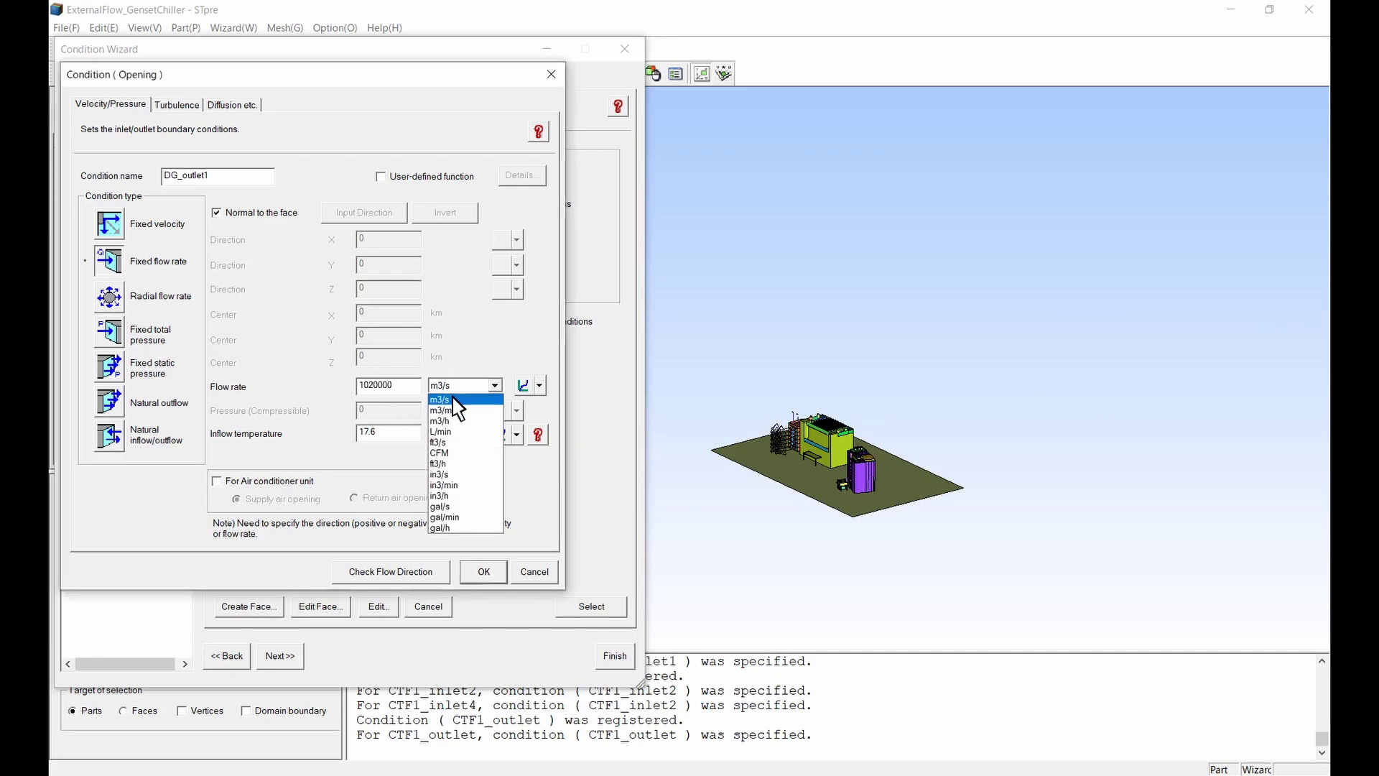
click(450, 449)
click(251, 482)
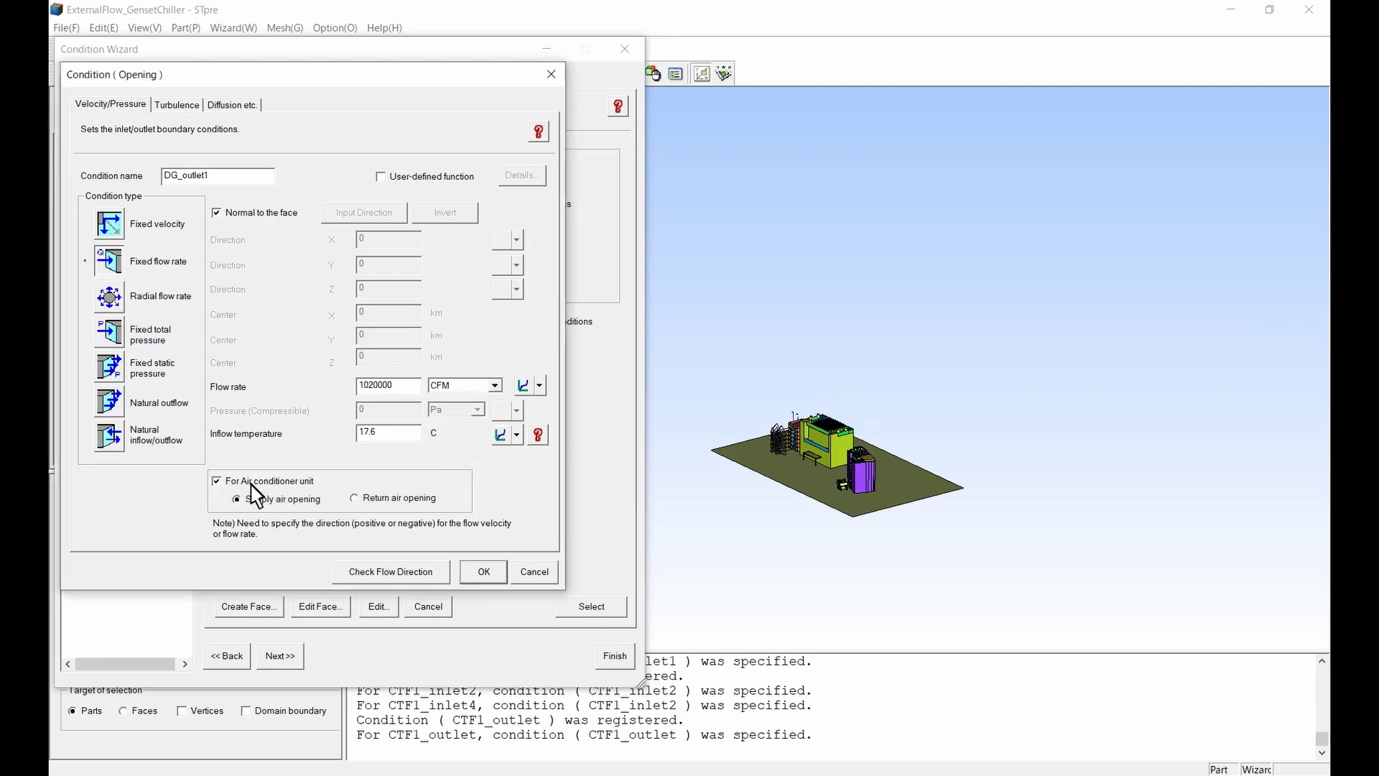
click(474, 571)
- Create an opening condition named DG_outlet2 on the DG_outlet2 face, with a fixed flow rate normal to the face
click(255, 533)
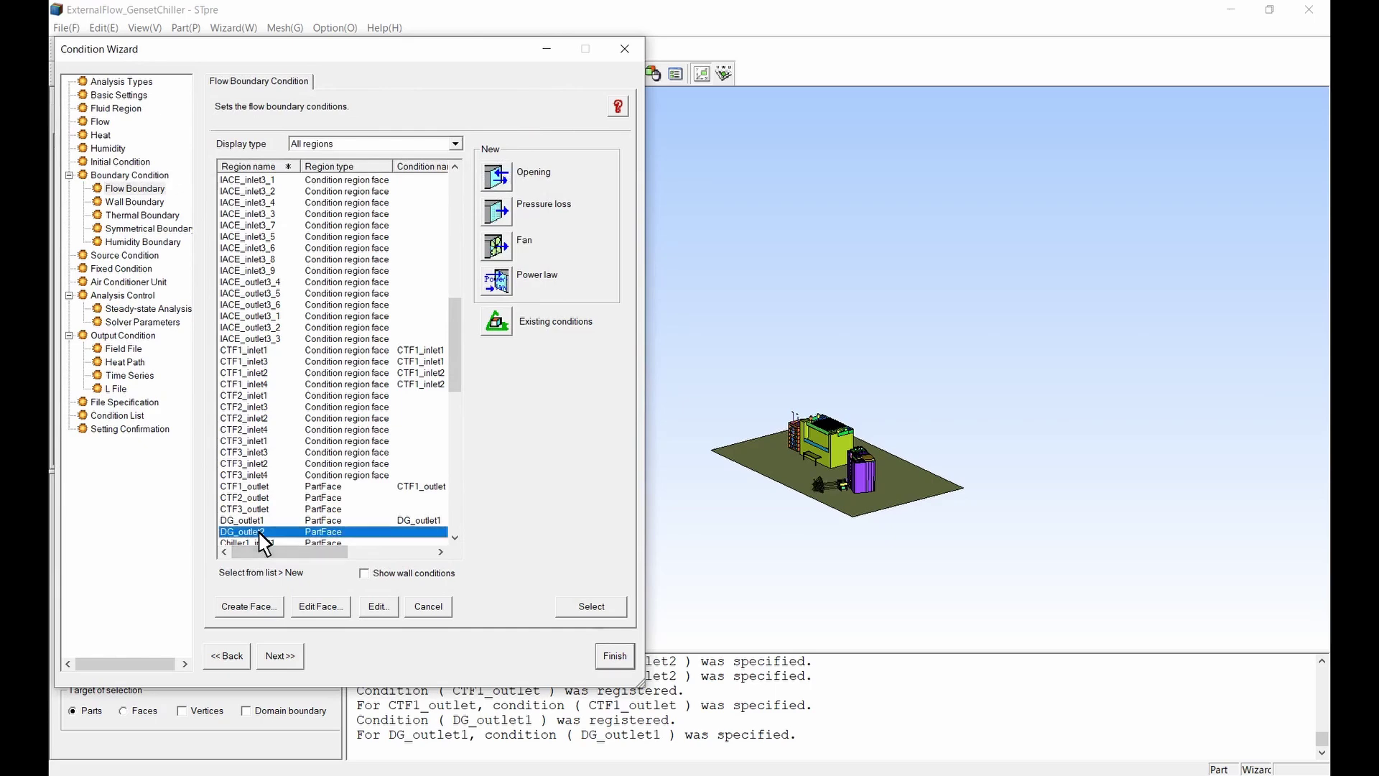
click(496, 177)
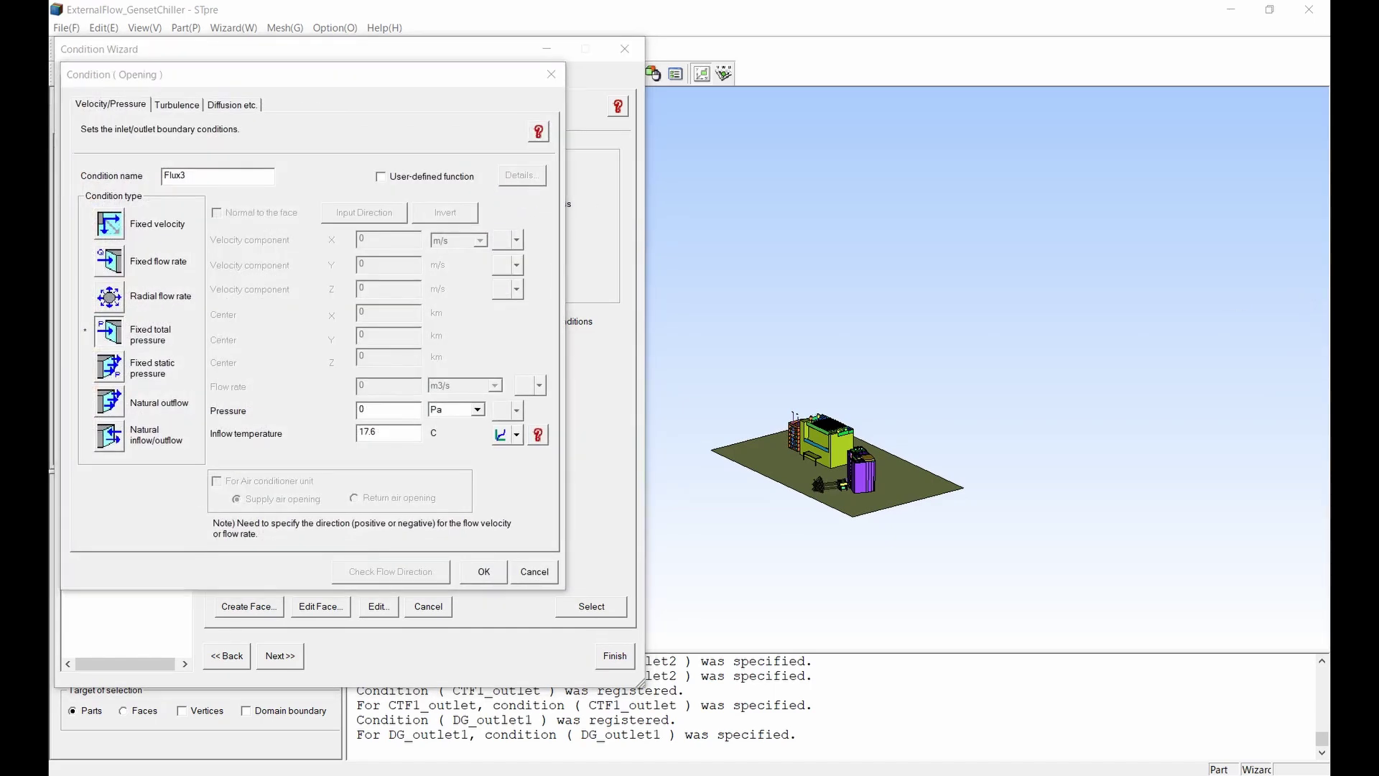
click(148, 174)
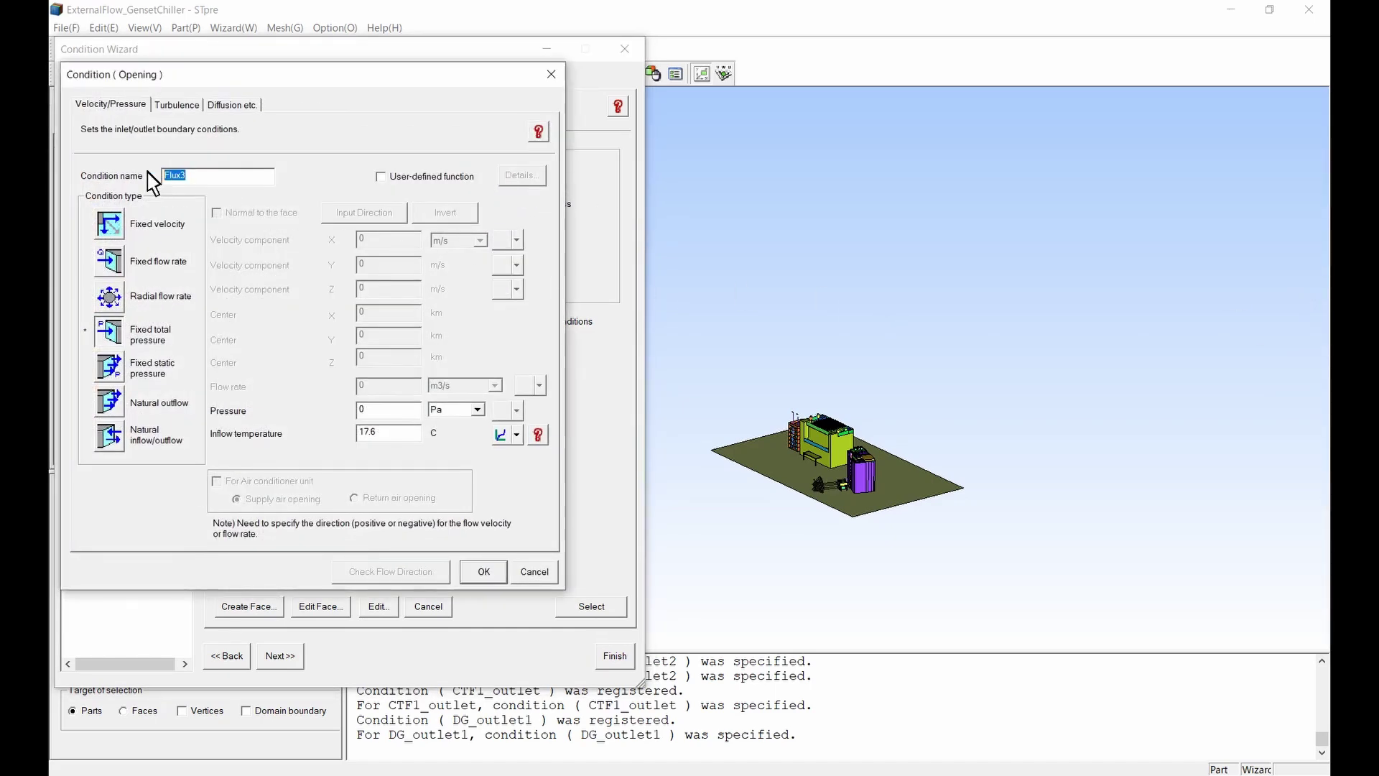
text(DG_outlet2)
click(130, 256)
click(215, 214)
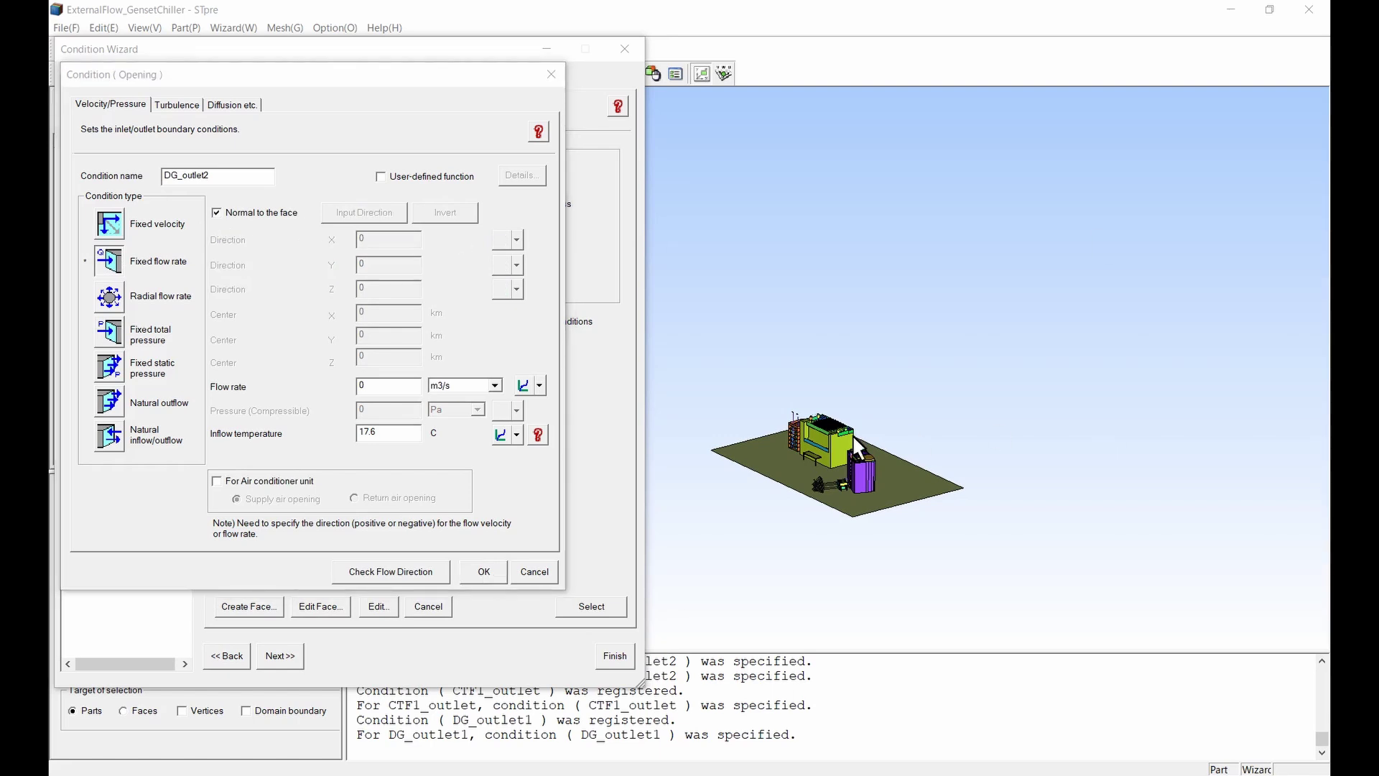
- Set the DG_outlet2 flow rate to 425000 m3/h, make it a supply air opening for the air conditioner unit, and apply the condition
double_click(388, 387)
text(425000)
click(451, 386)
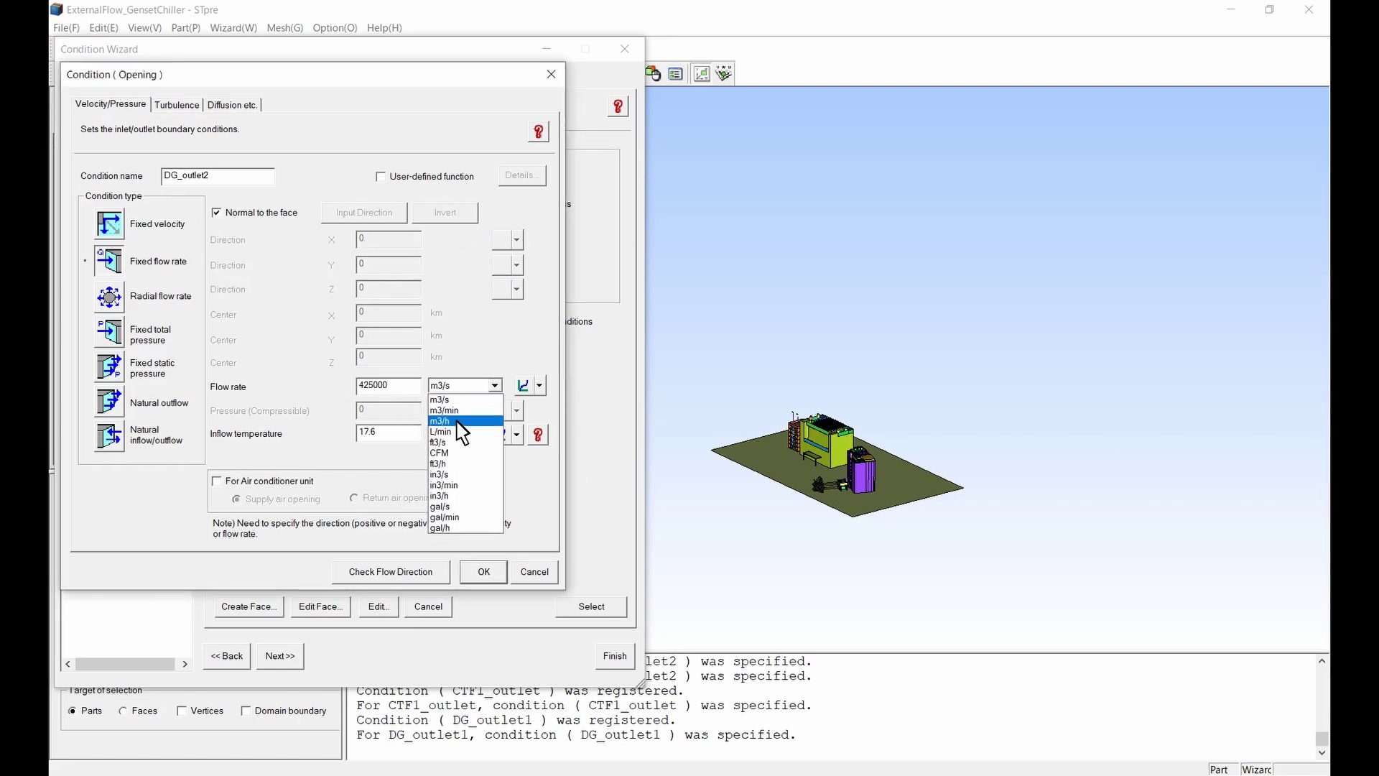
click(457, 420)
click(217, 481)
click(482, 571)
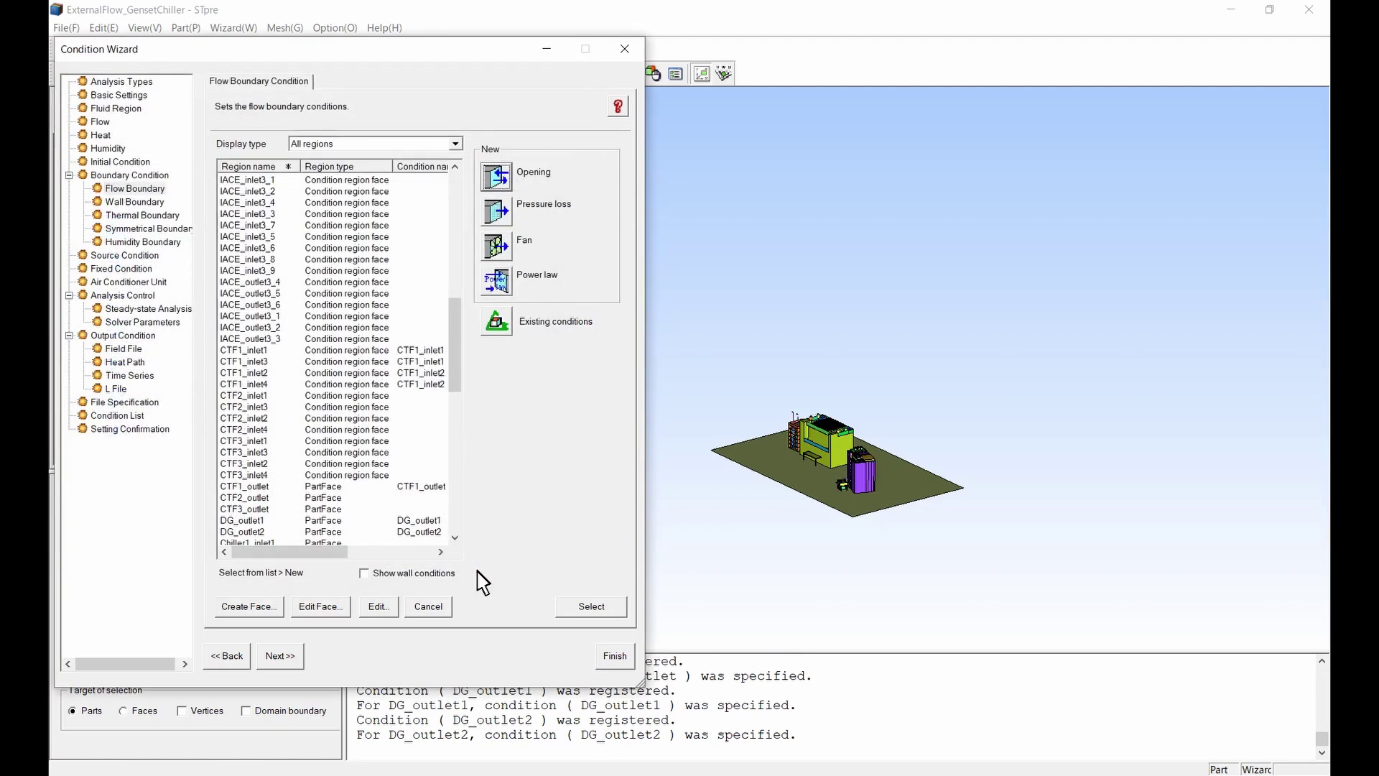
- Create an opening condition named Chiller1_inlet1 on the Chiller1_inlet1 face, with a fixed flow rate normal to the face
scroll(388, 427, down, 4)
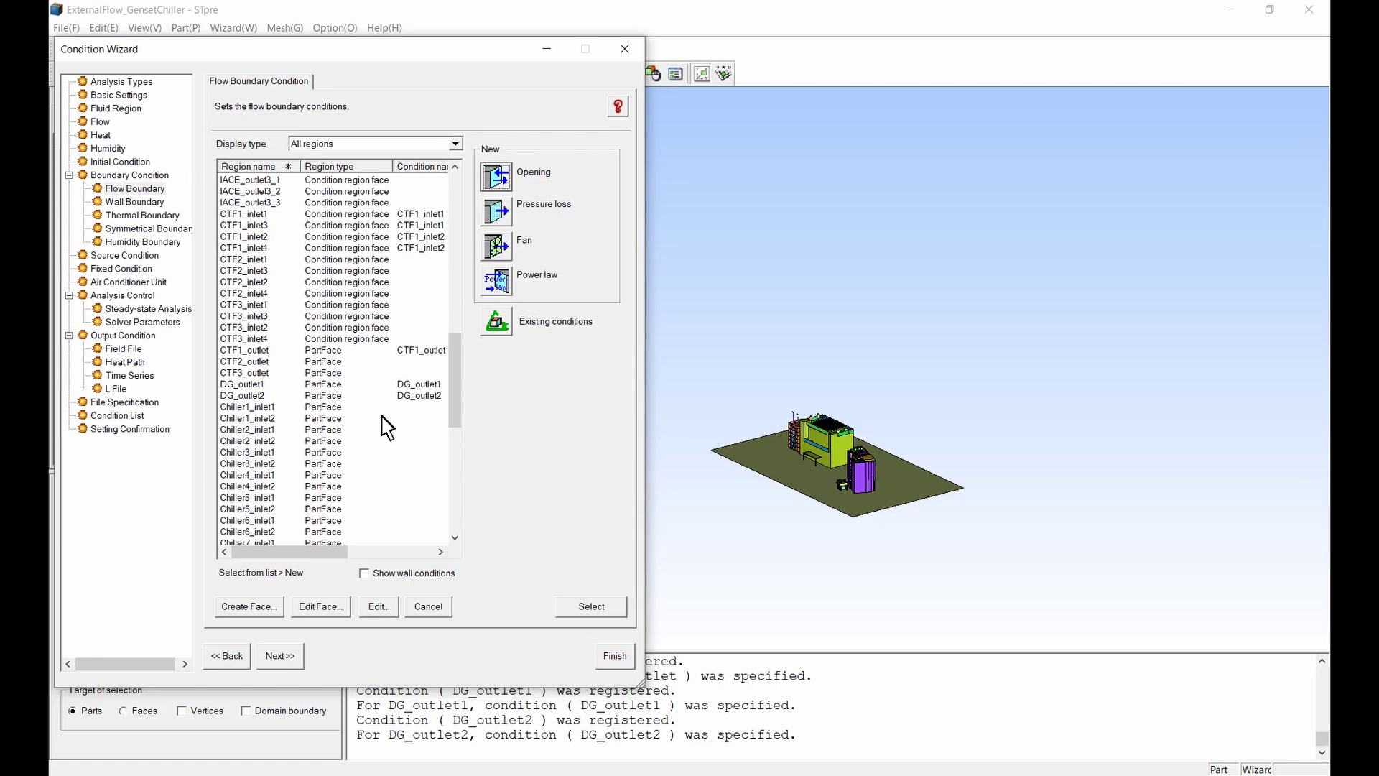
click(271, 407)
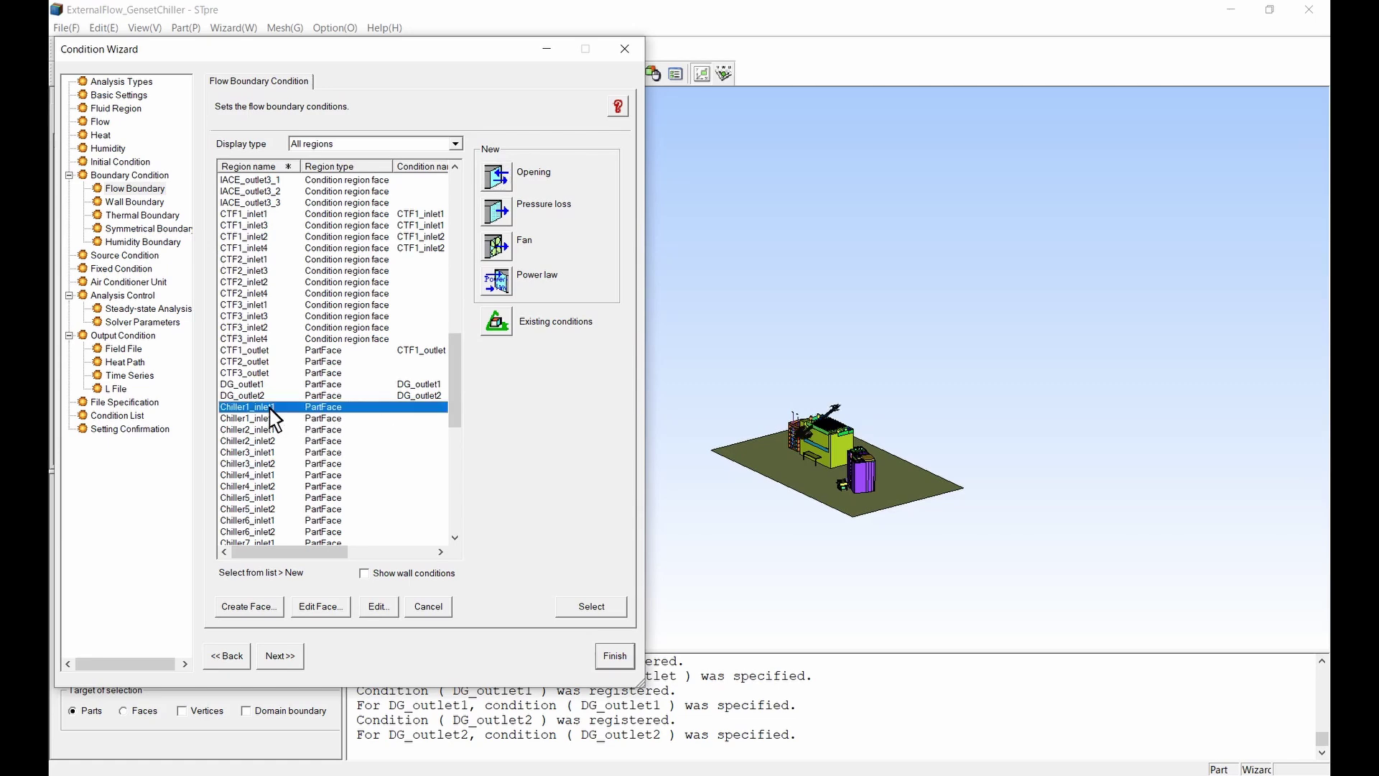
click(495, 179)
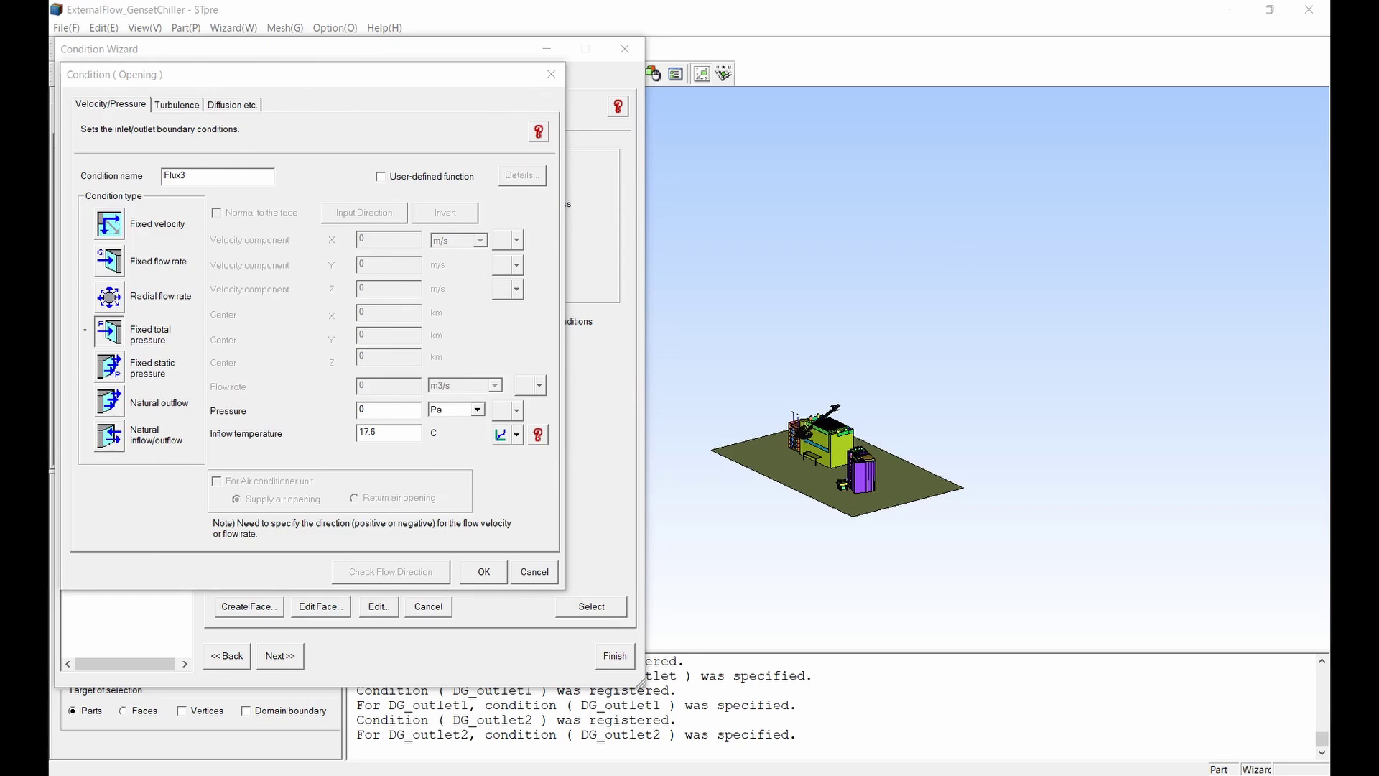
click(150, 176)
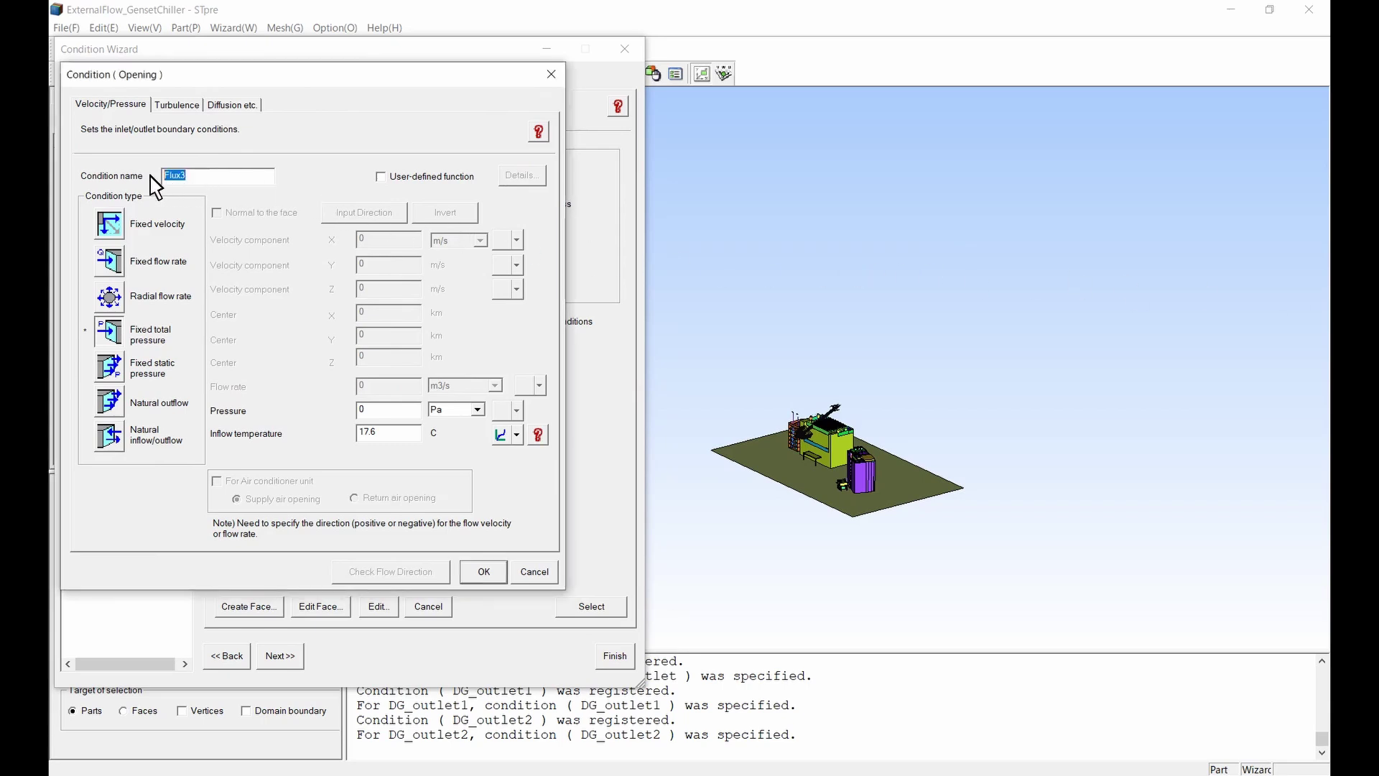
text(Chiller1_inlet1)
click(109, 261)
click(217, 213)
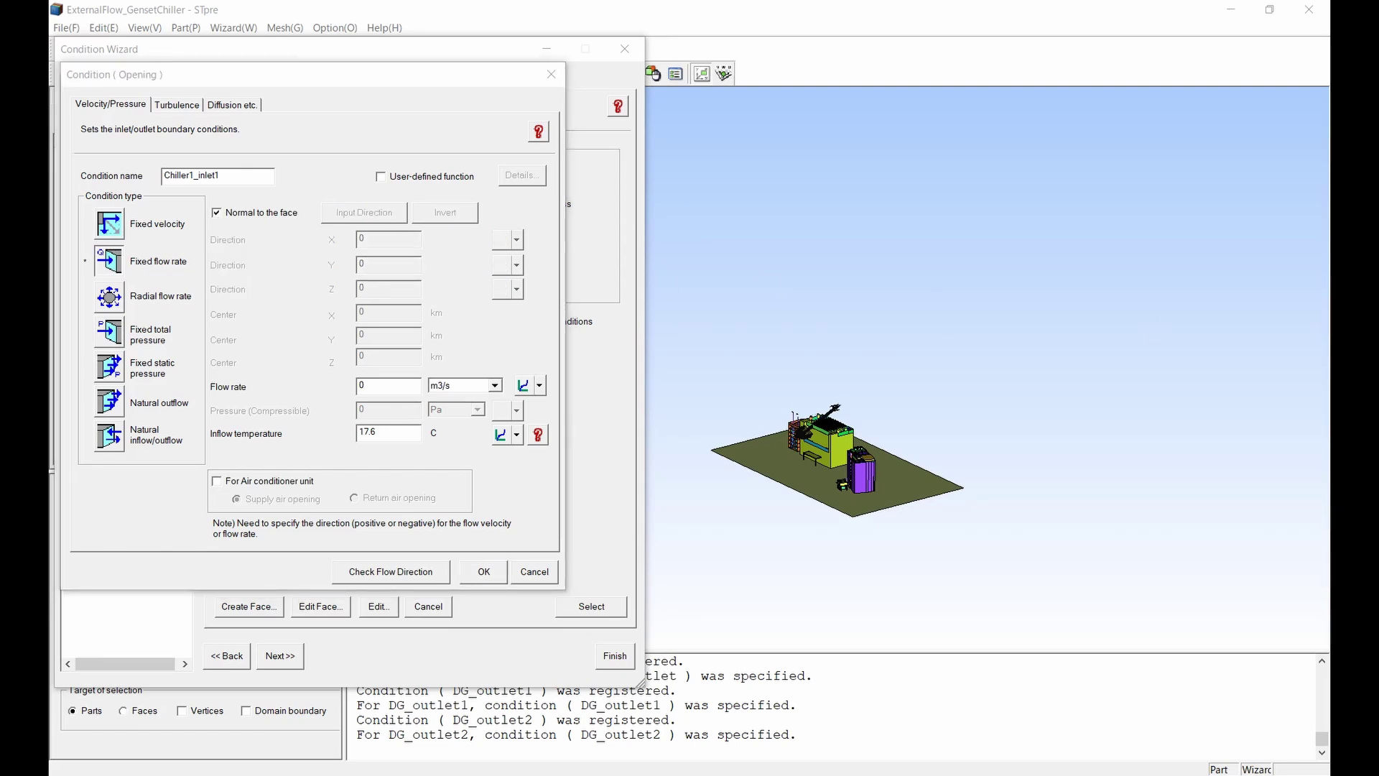
- Set the Chiller1_inlet1 flow rate to -117720 CFM, make it a return air opening for the air conditioner unit, and apply the condition
drag(371, 388, 350, 388)
text(-117720)
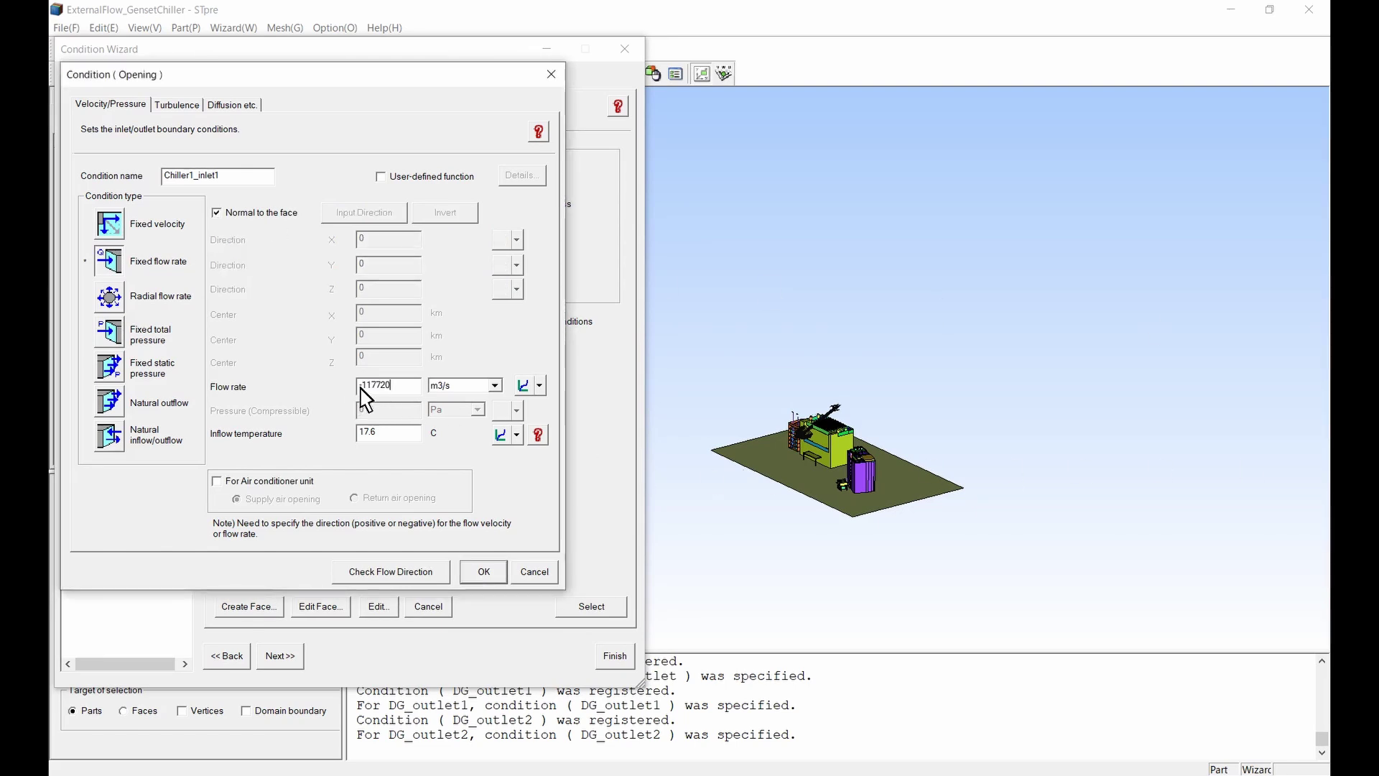
click(455, 385)
click(454, 453)
click(223, 483)
click(354, 498)
click(483, 572)
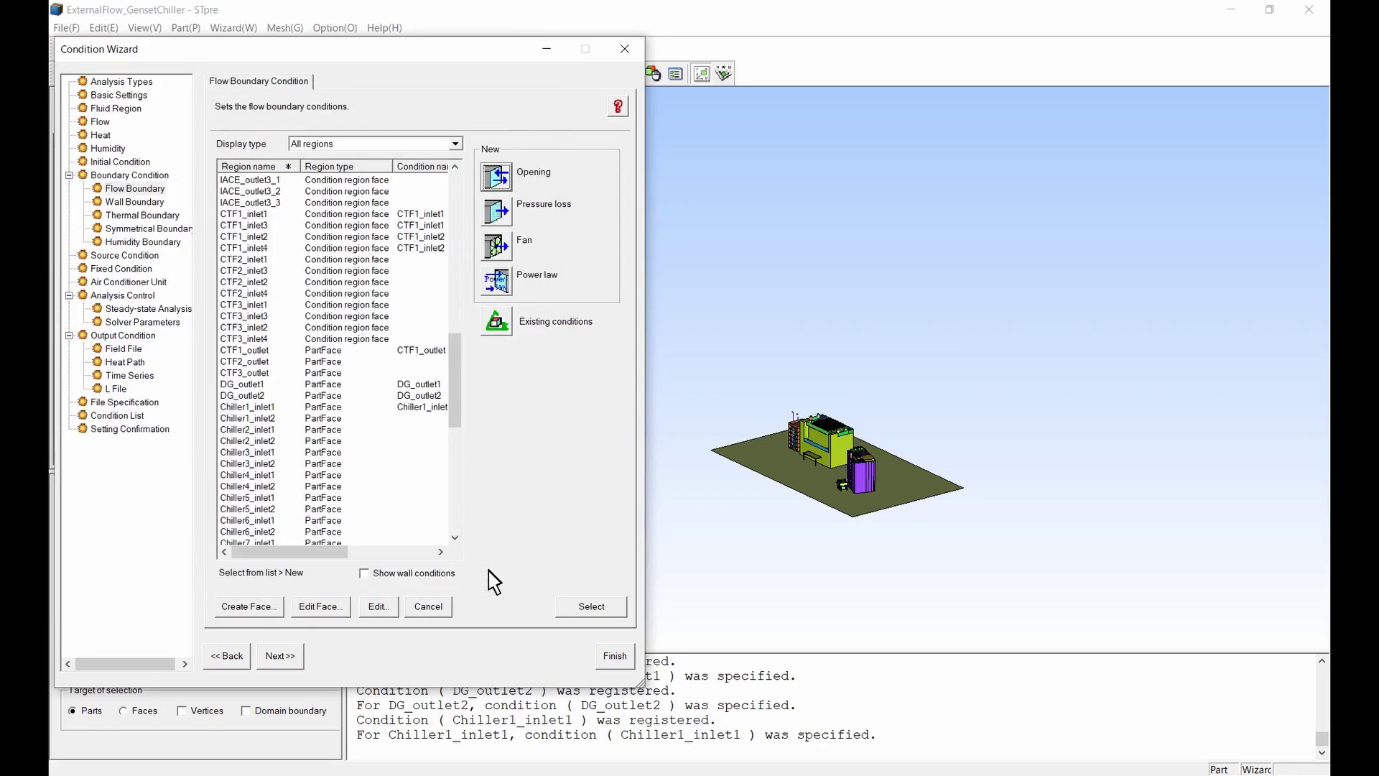
- Create an opening condition named Chiller1_inlet2 on the Chiller1_inlet2 face, with a fixed flow rate normal to the face
click(272, 419)
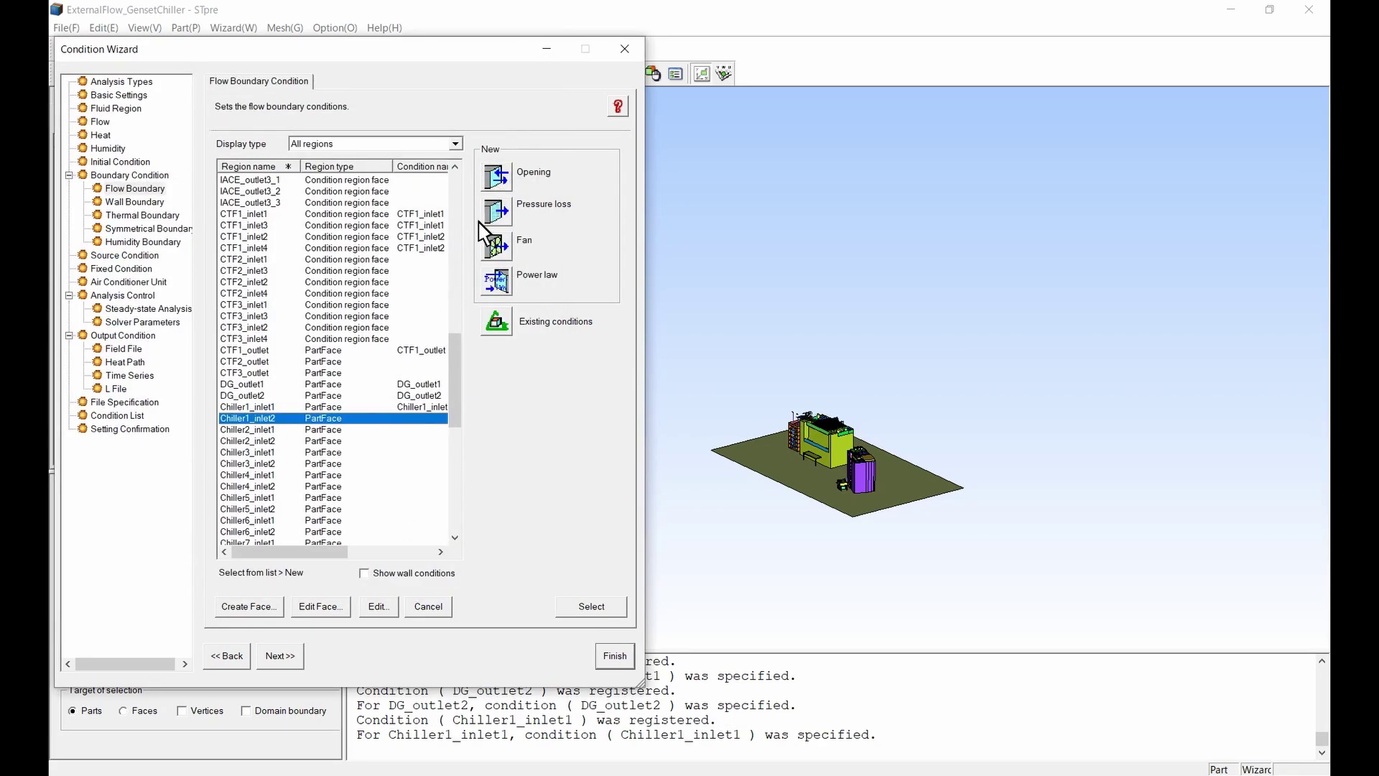
click(496, 176)
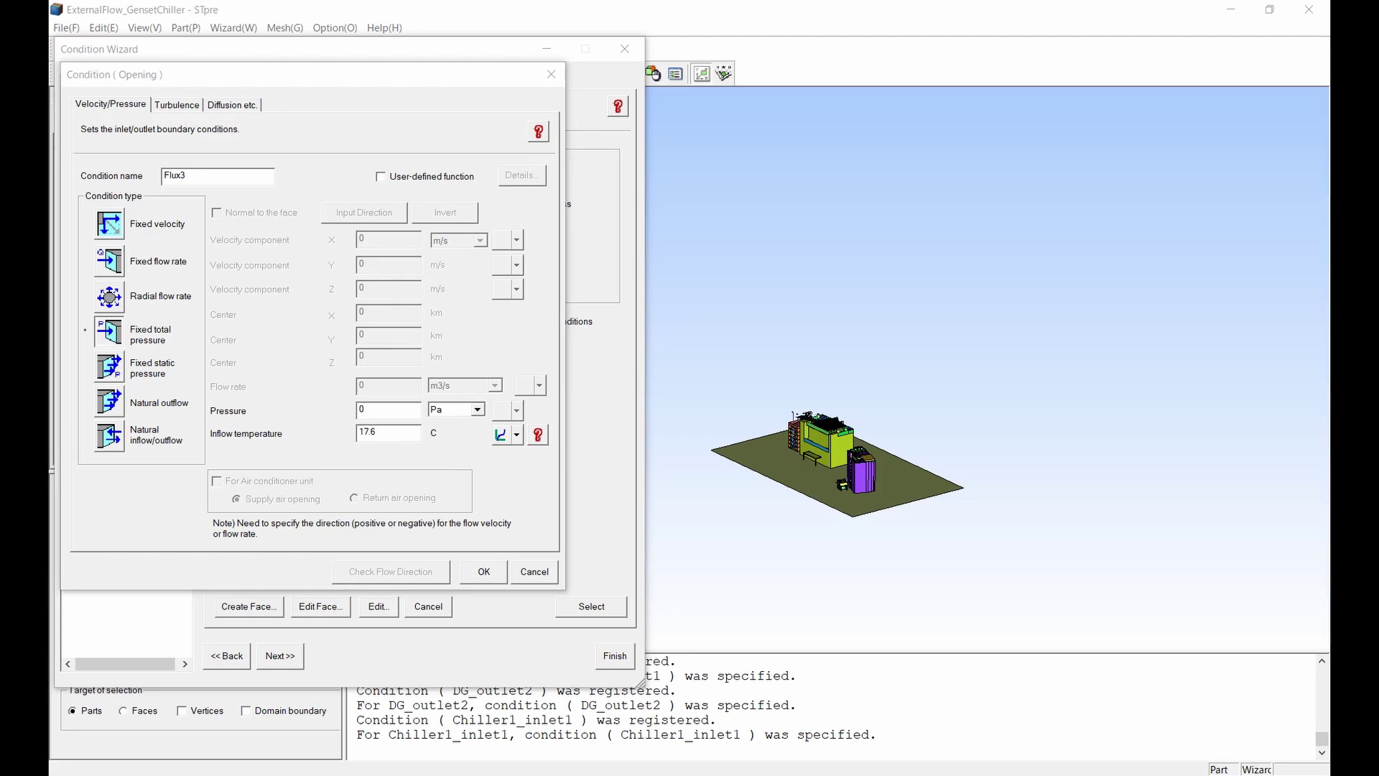
double_click(201, 179)
text(Chiller1_inlet2)
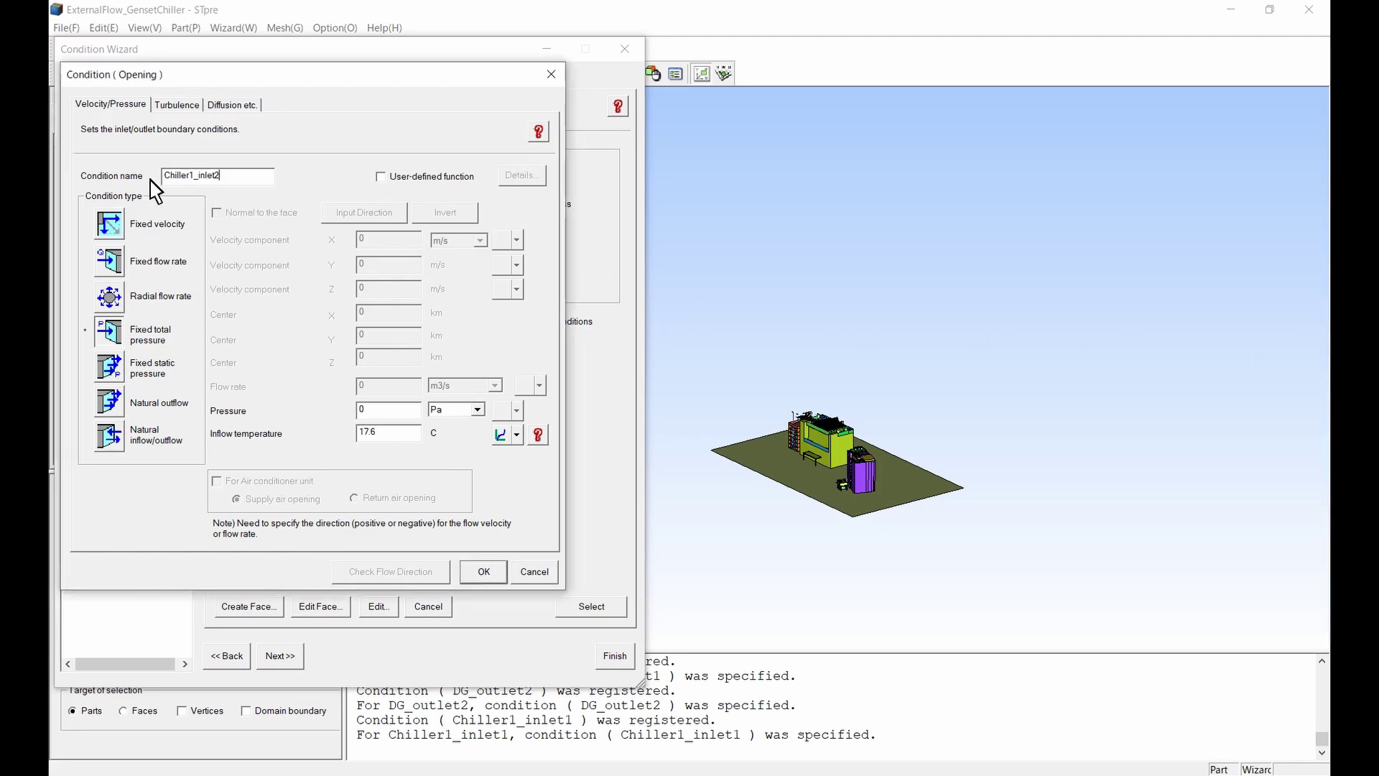
click(118, 261)
click(216, 213)
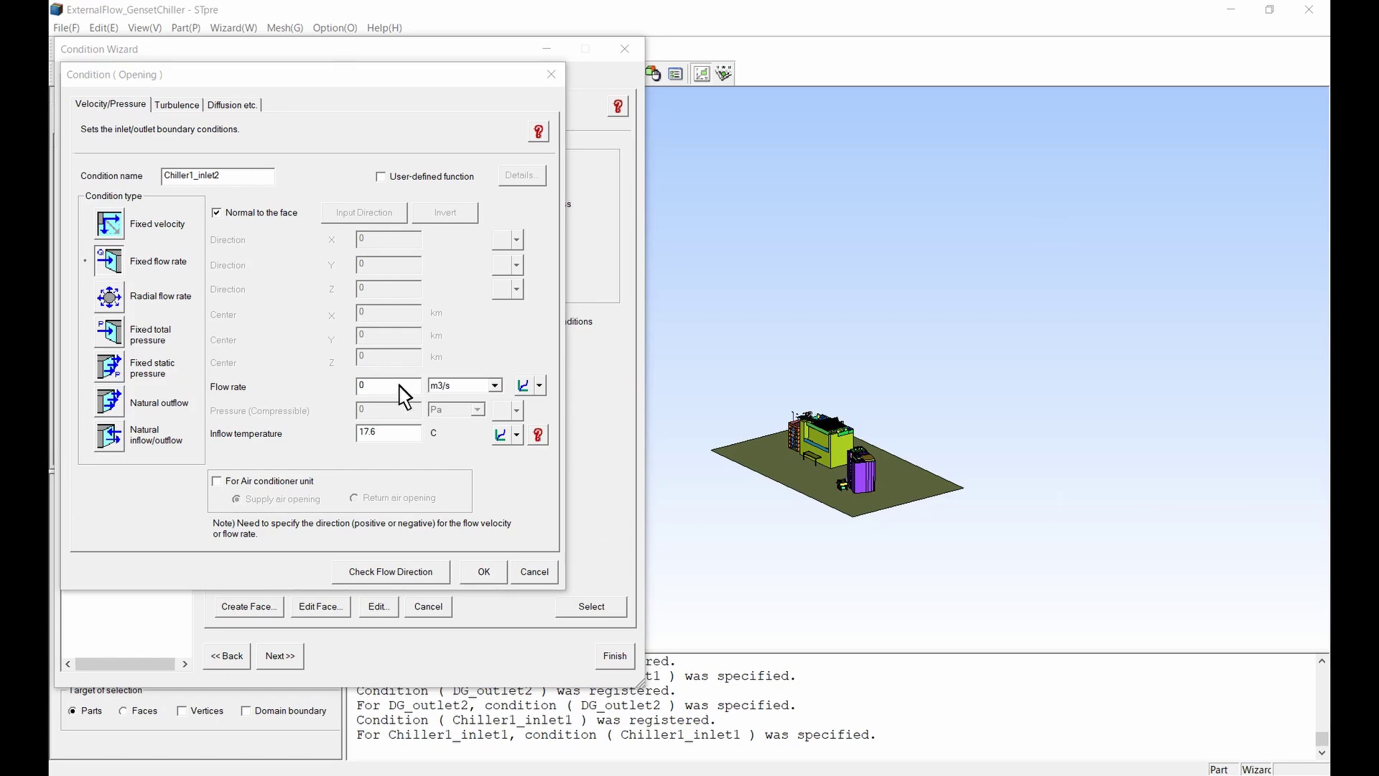
- Set the Chiller1_inlet2 flow rate to -117720 CFM, make it a return air opening for the air conditioner unit, and apply the condition
drag(398, 386, 344, 385)
text(-117720)
click(456, 385)
click(460, 452)
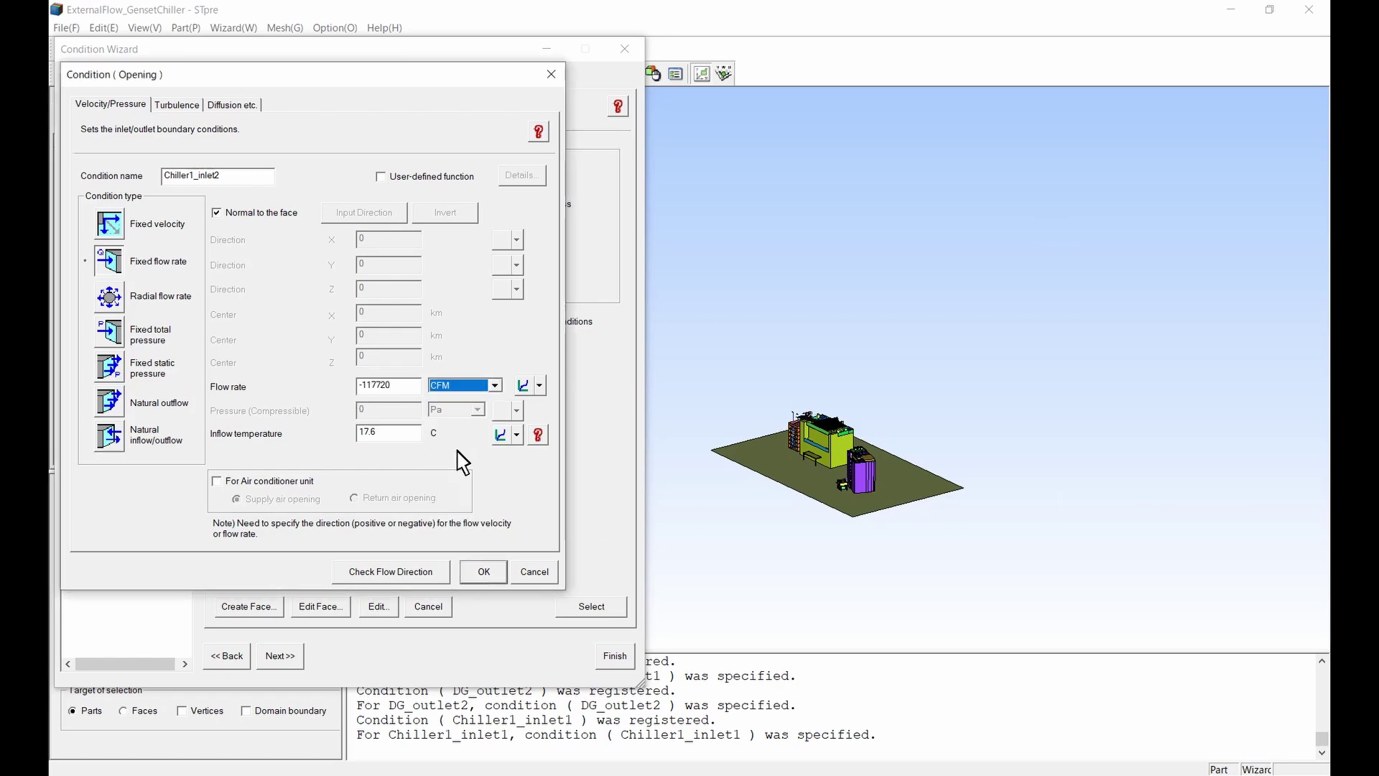
click(216, 482)
click(354, 498)
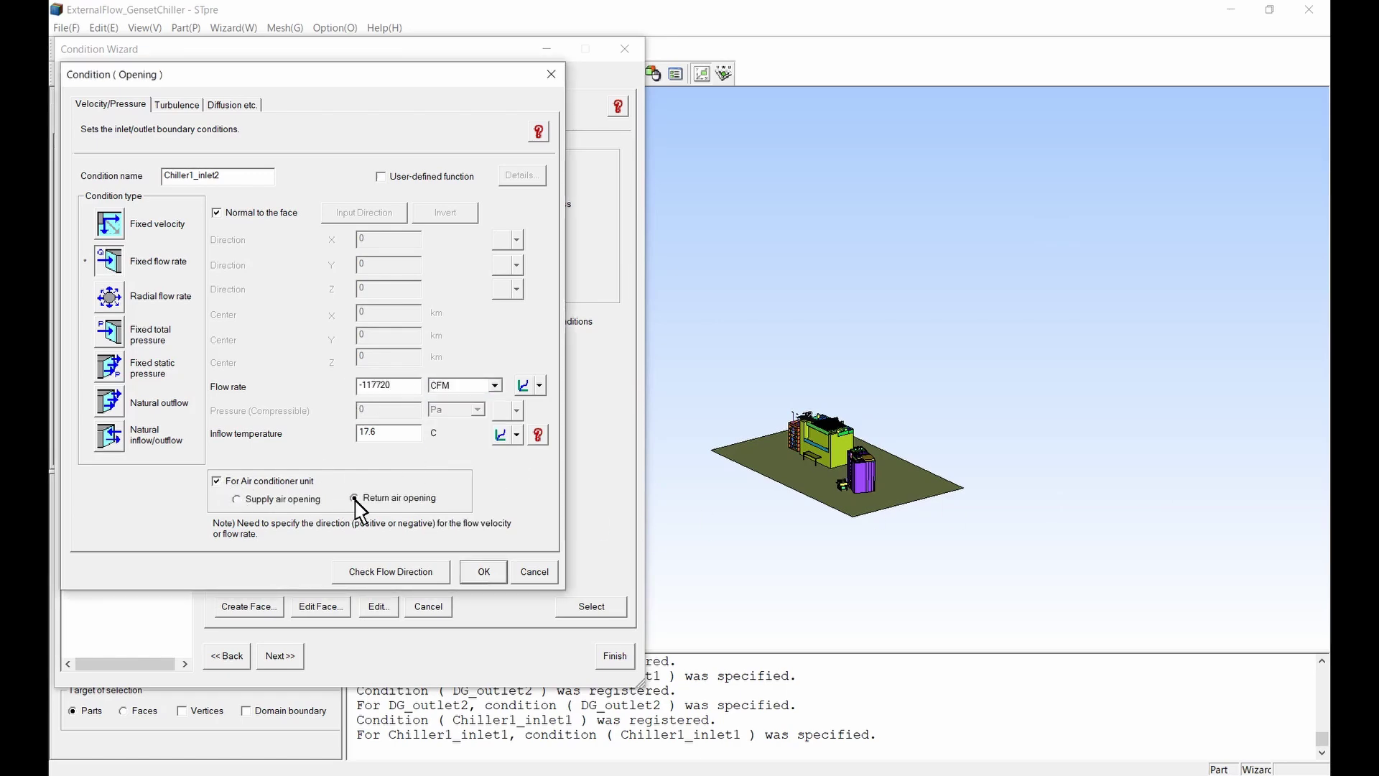
click(483, 571)
- Create an opening condition named Chiller1_outlet on the Chiller1_outlet face, with a fixed flow rate normal to the face
scroll(400, 468, down, 7)
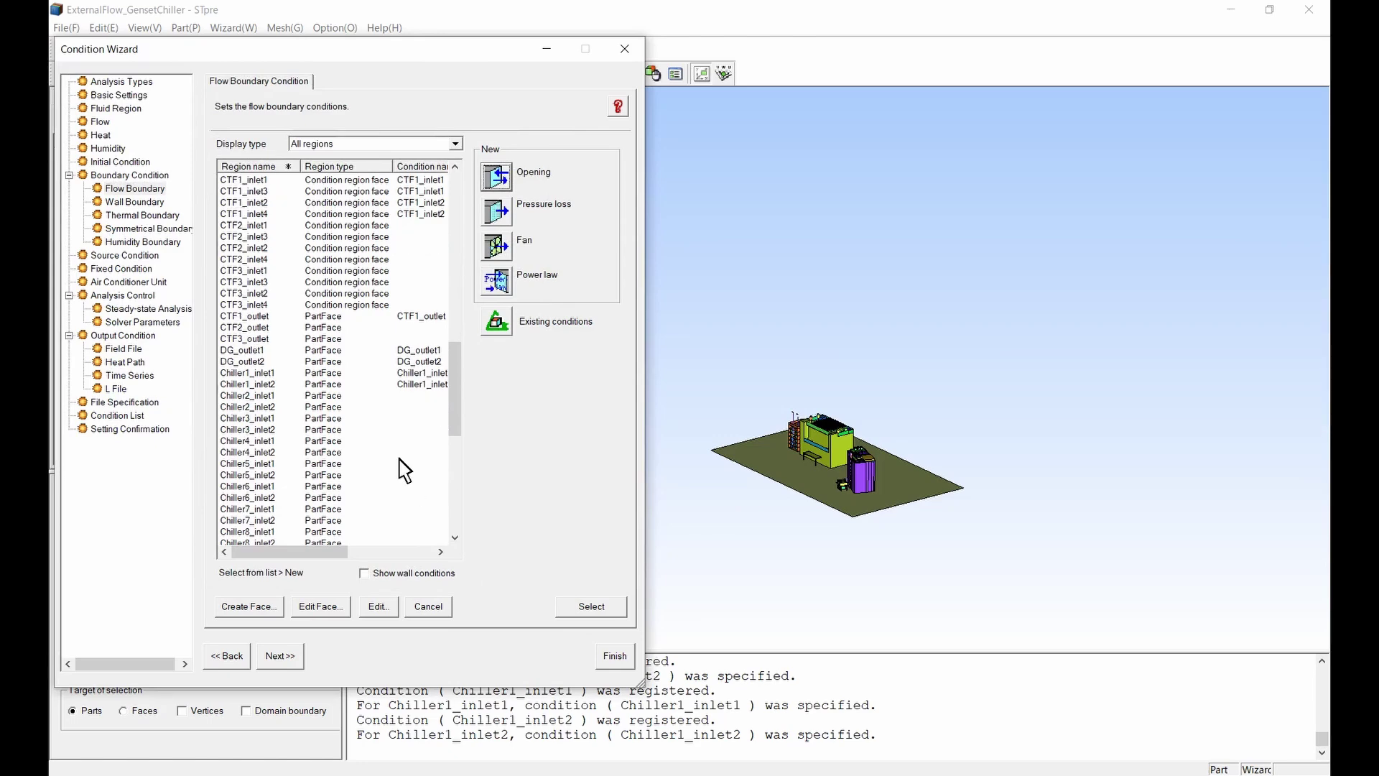
click(272, 441)
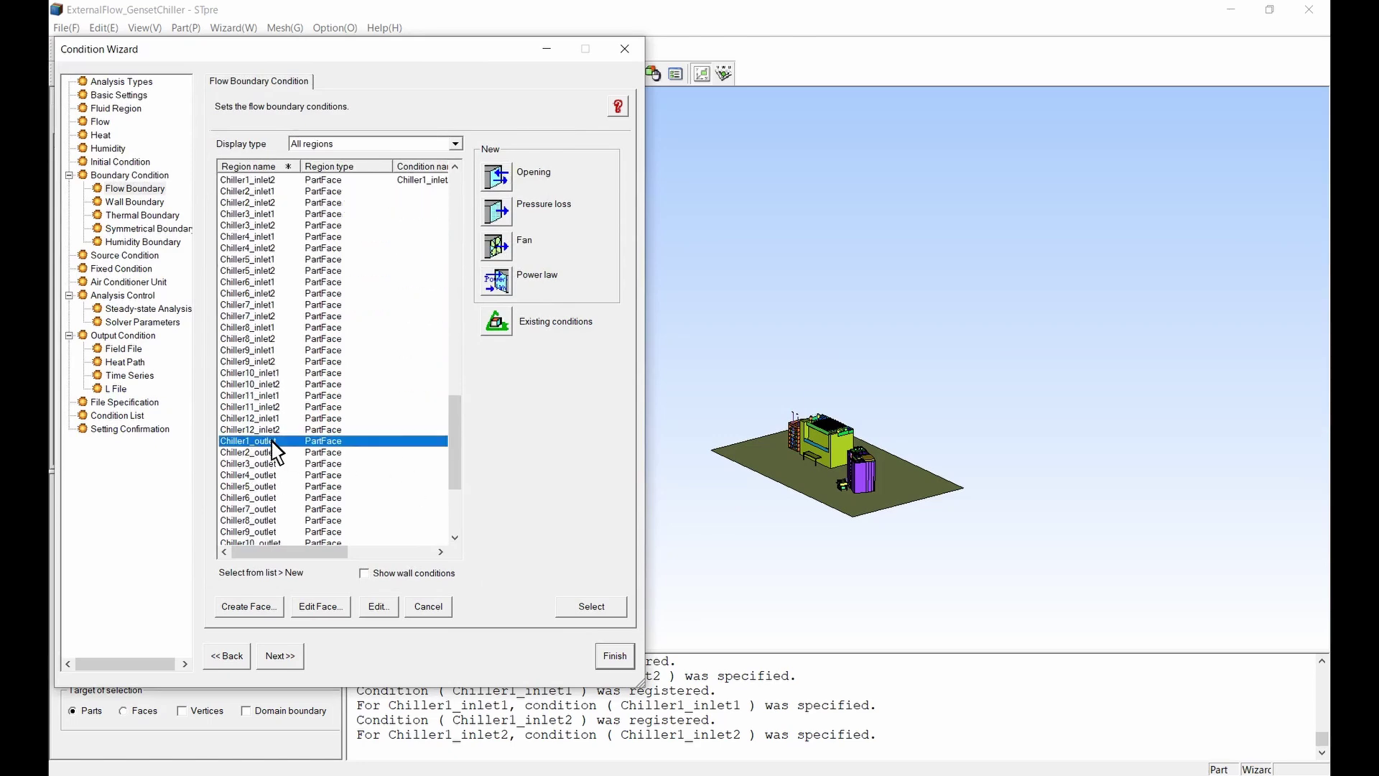
click(492, 181)
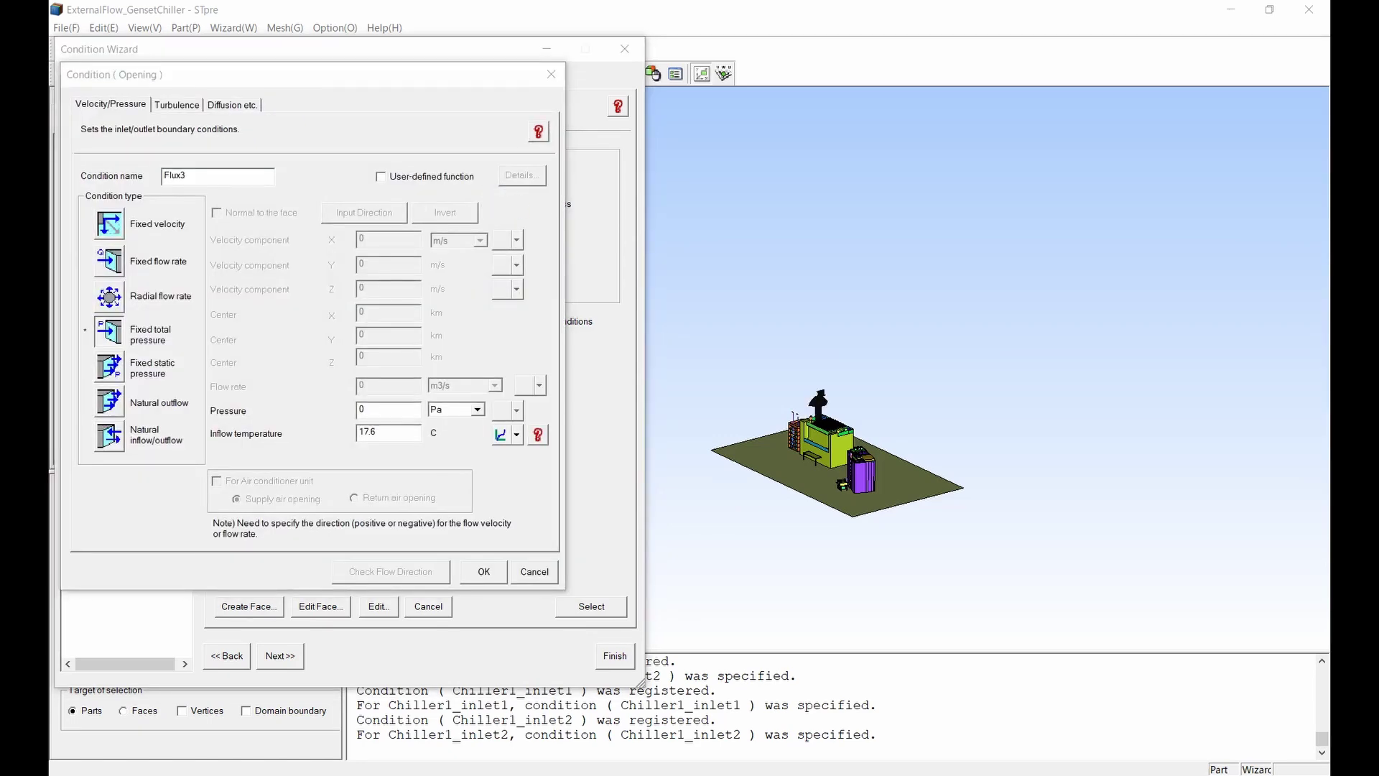
double_click(169, 176)
text(Chiller1_outlet)
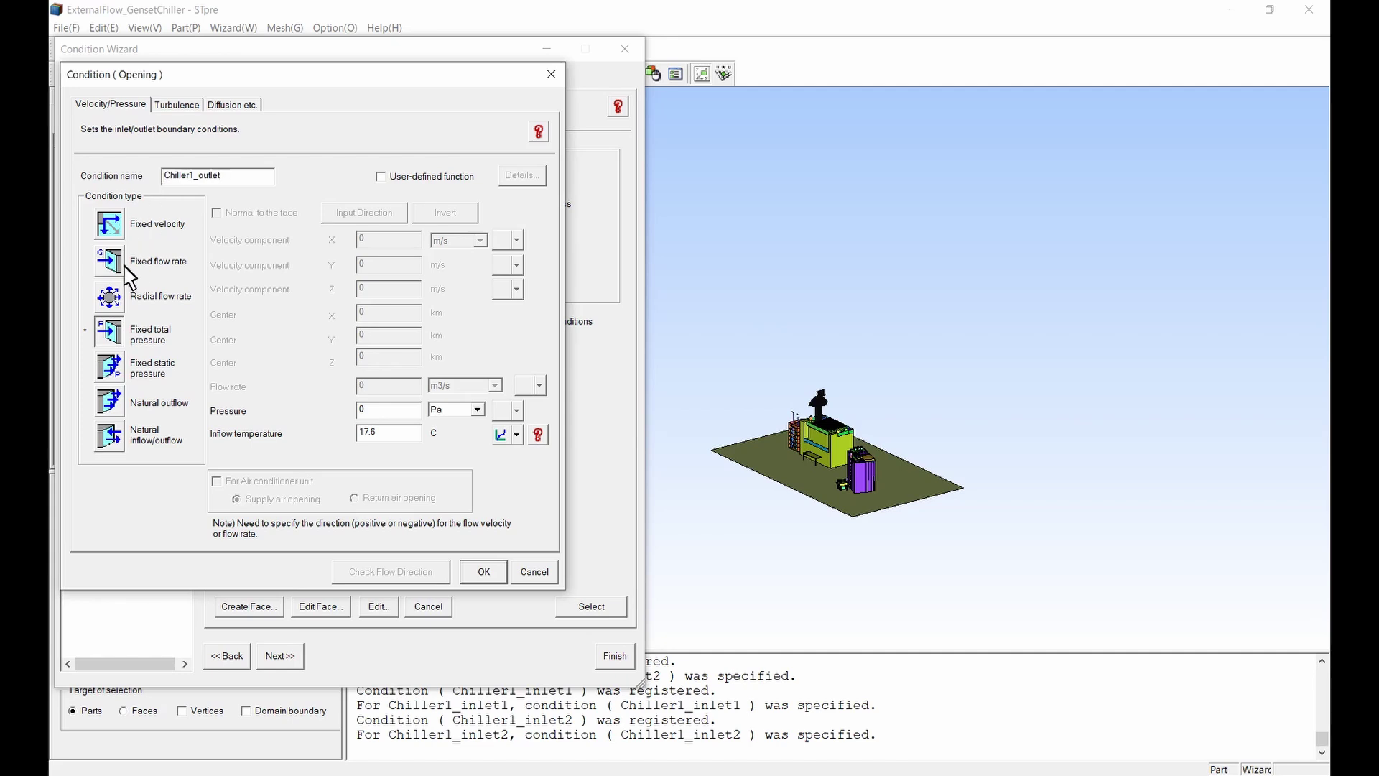
click(125, 266)
click(217, 214)
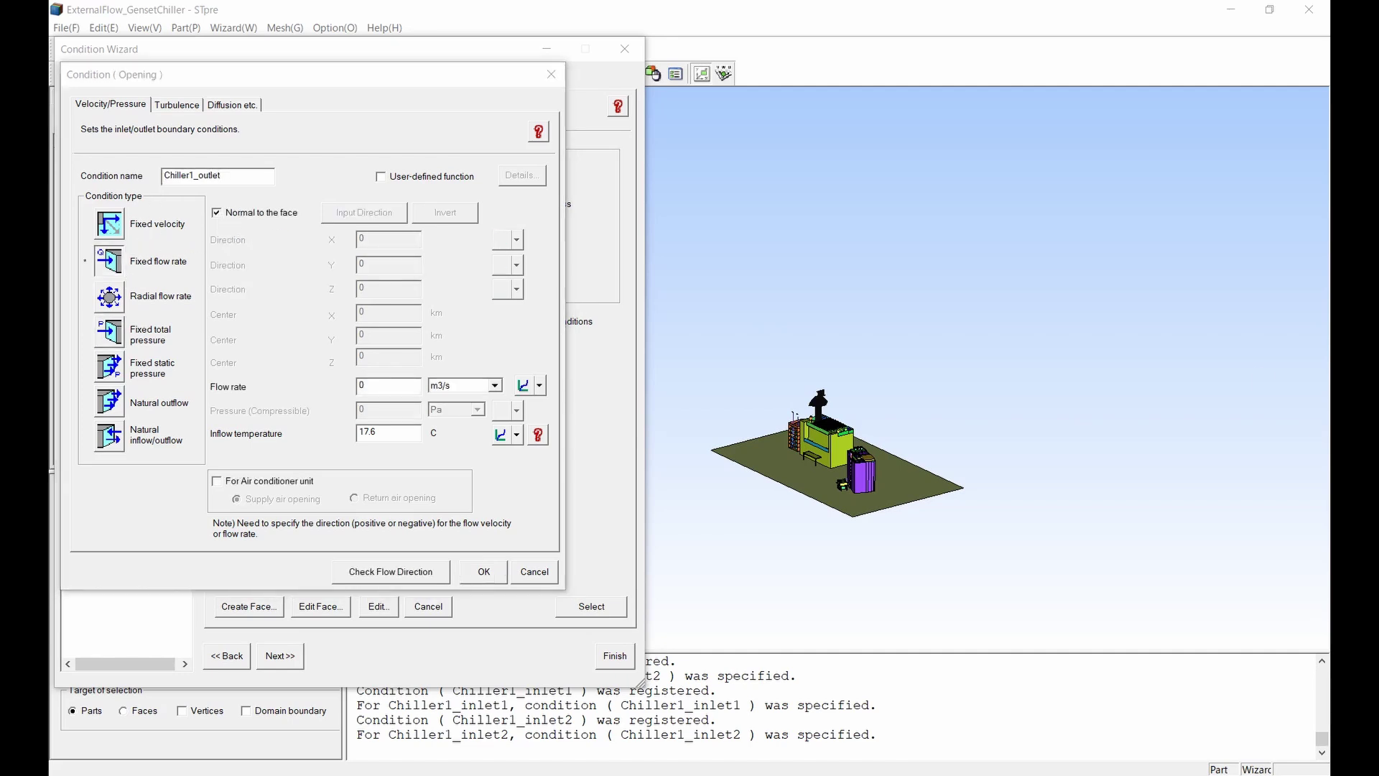
- Set the Chiller1_outlet flow rate to 235440 CFM, make it a supply air opening for the air conditioner unit, and apply the condition
double_click(378, 387)
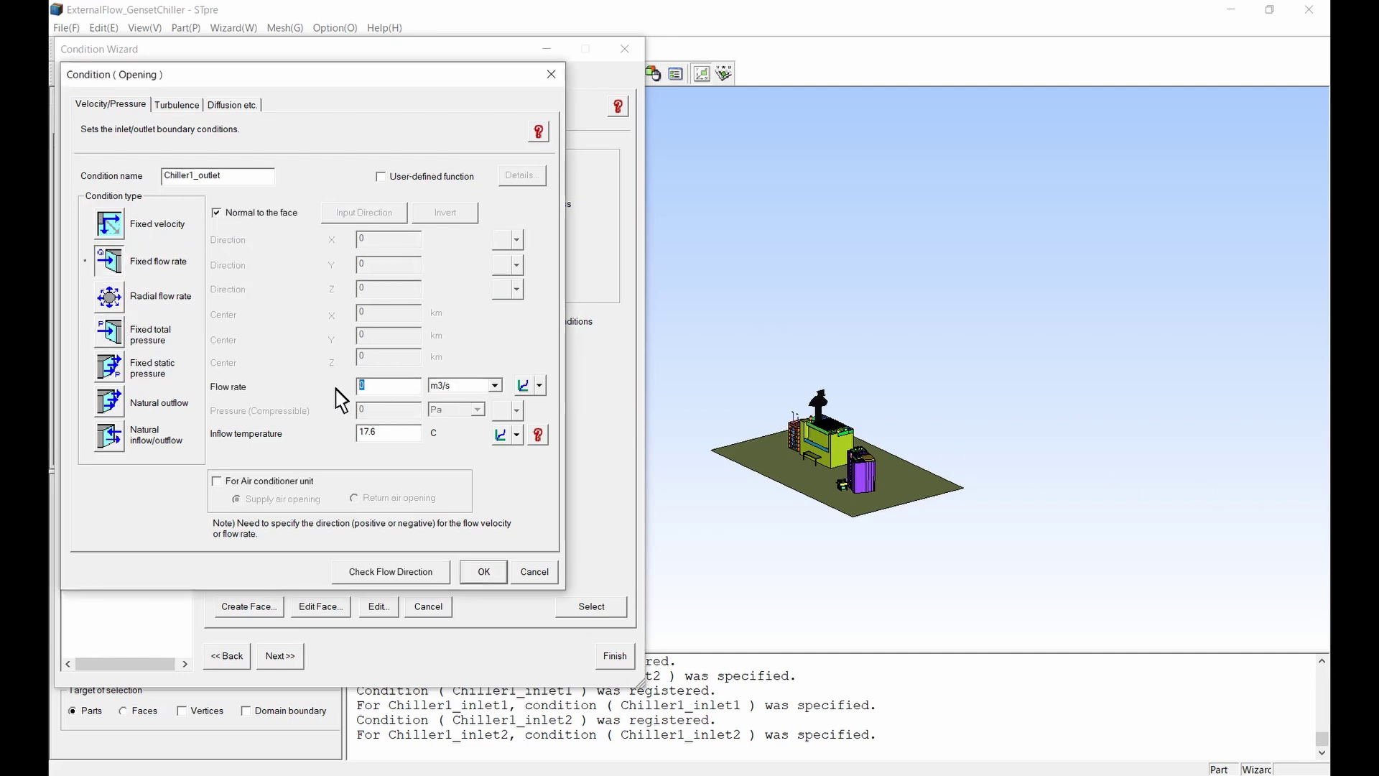
text(235440)
click(459, 386)
click(455, 445)
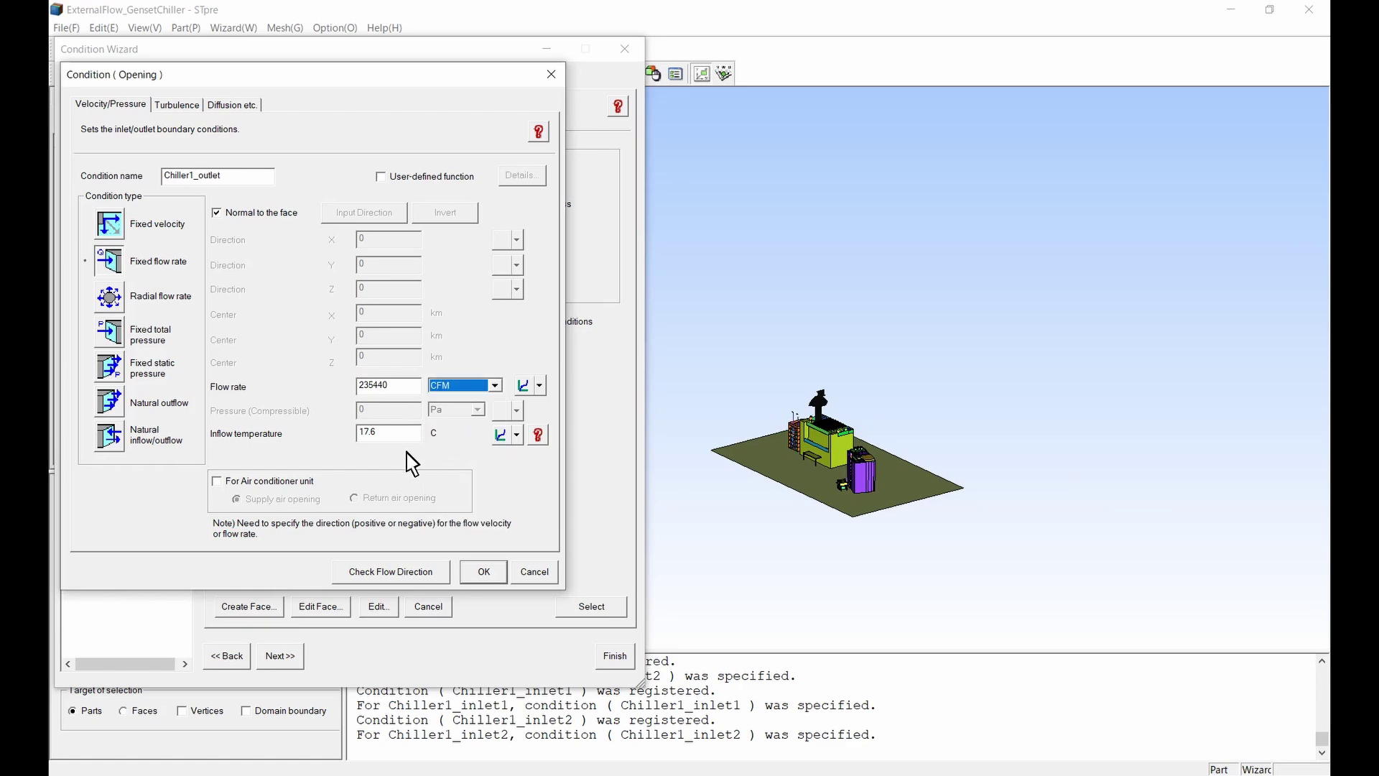
click(217, 481)
click(483, 571)
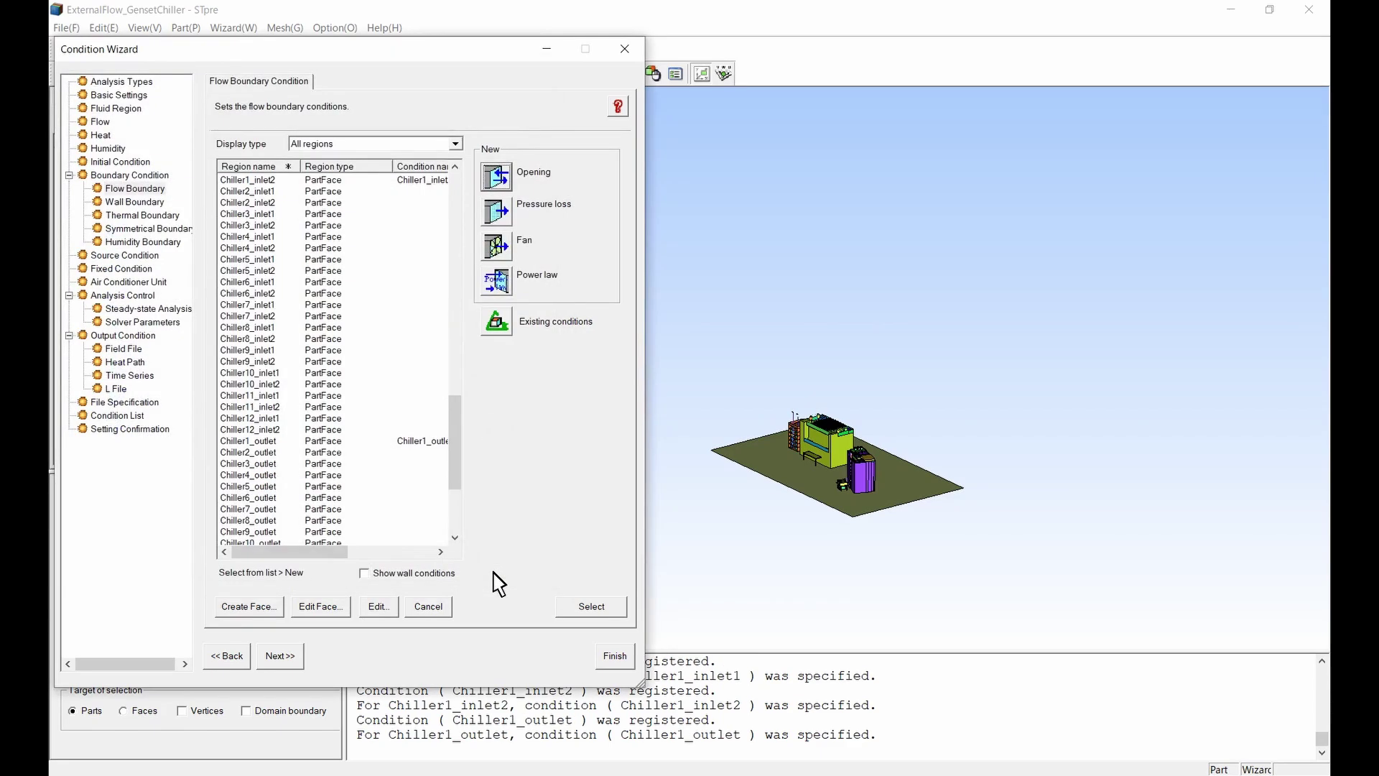
- Create an opening condition named FuelExhaust1 on the FuelExhaustPipe1_inlet face, with a fixed flow rate normal to the face
scroll(395, 483, down, 4)
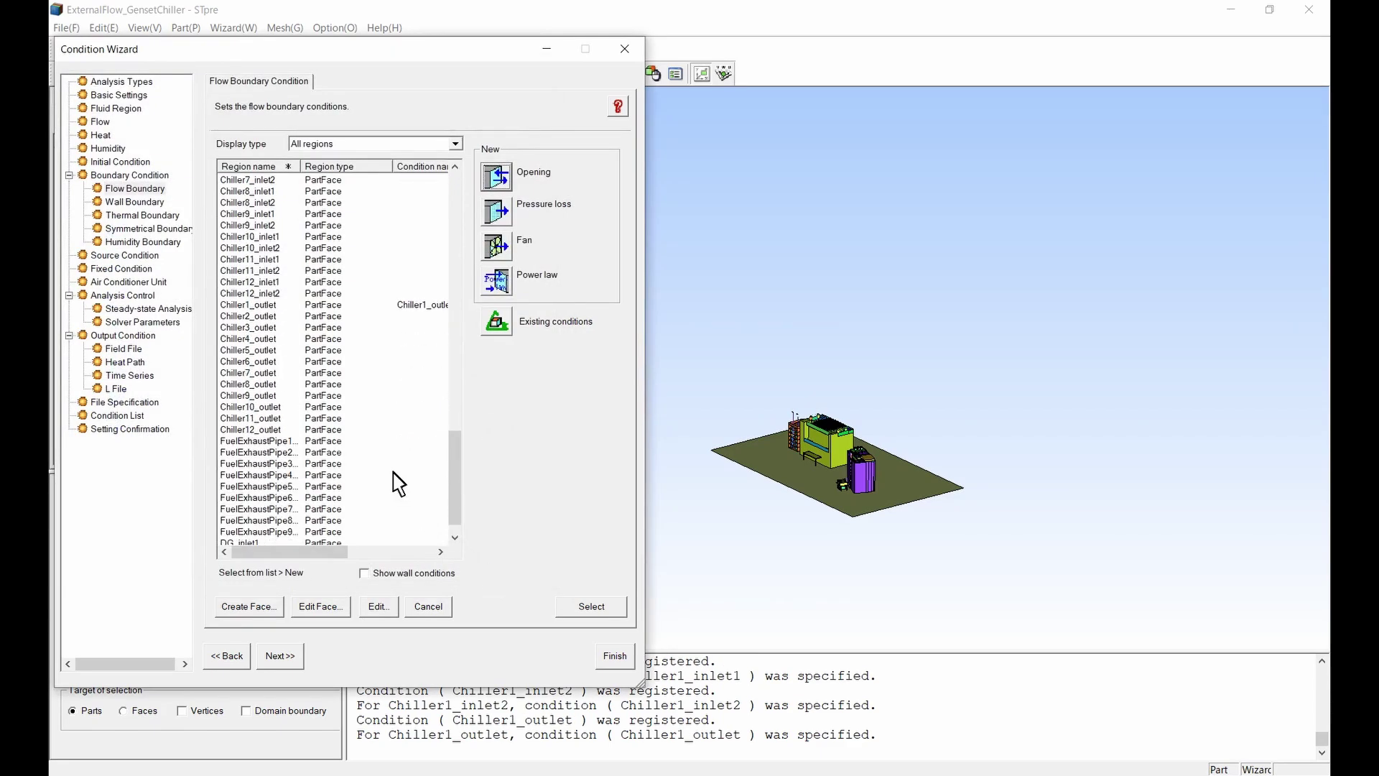
click(285, 442)
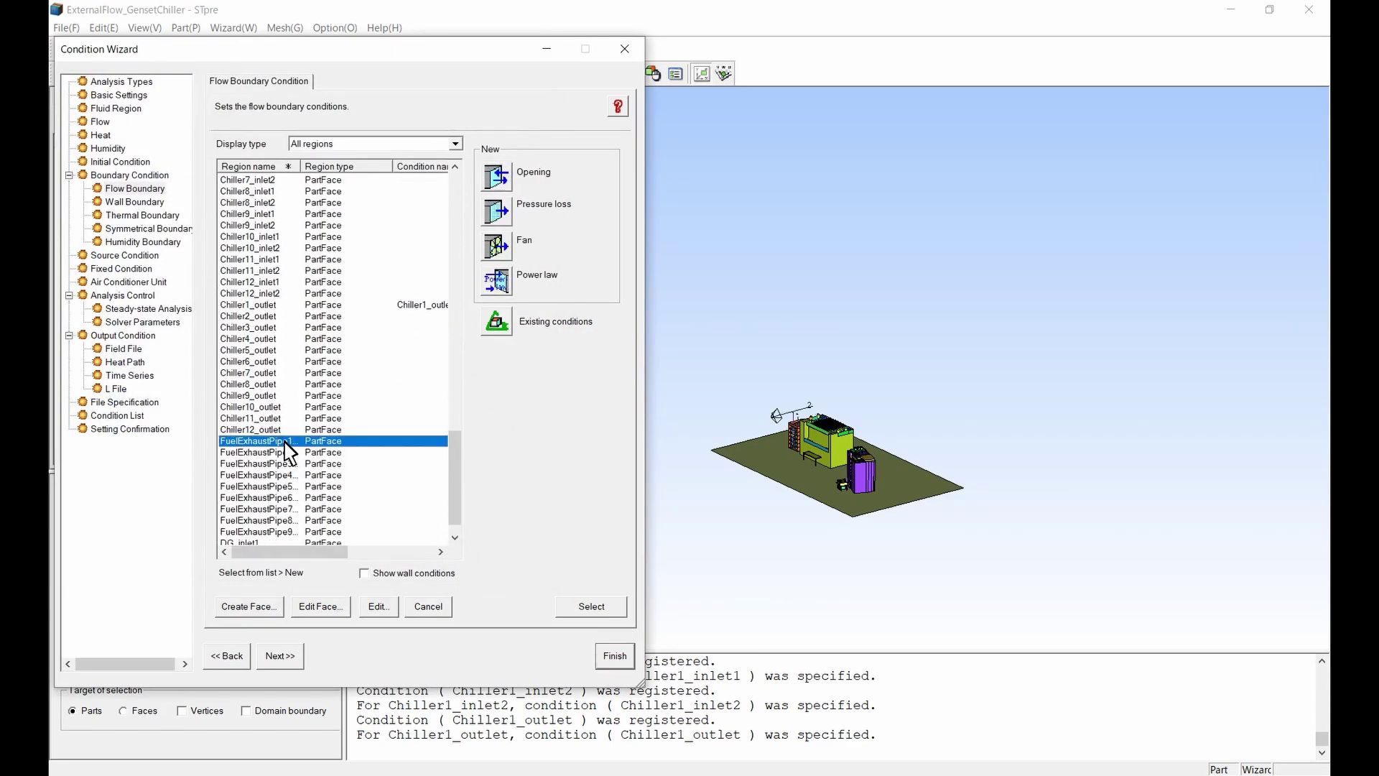
click(497, 178)
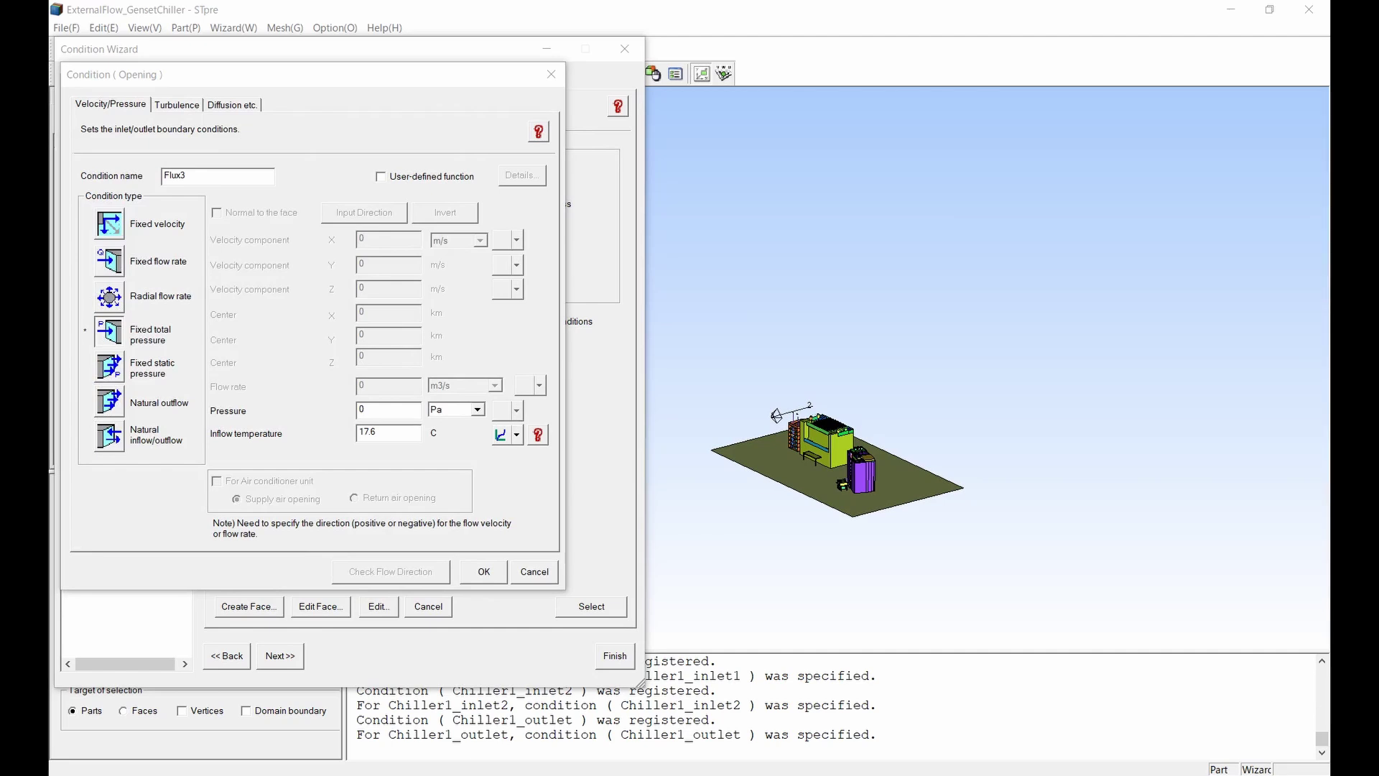
double_click(209, 177)
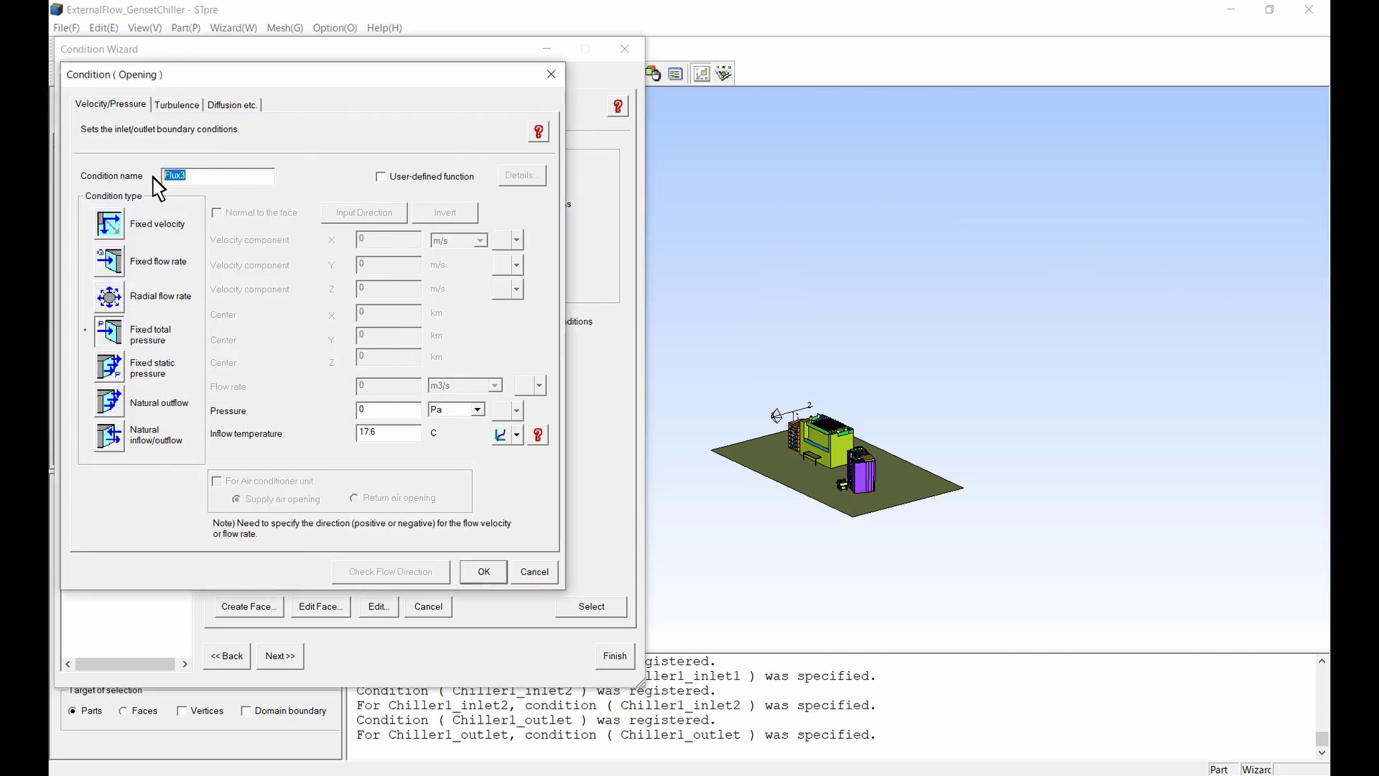
text(FuelExhaust1)
click(126, 265)
click(216, 213)
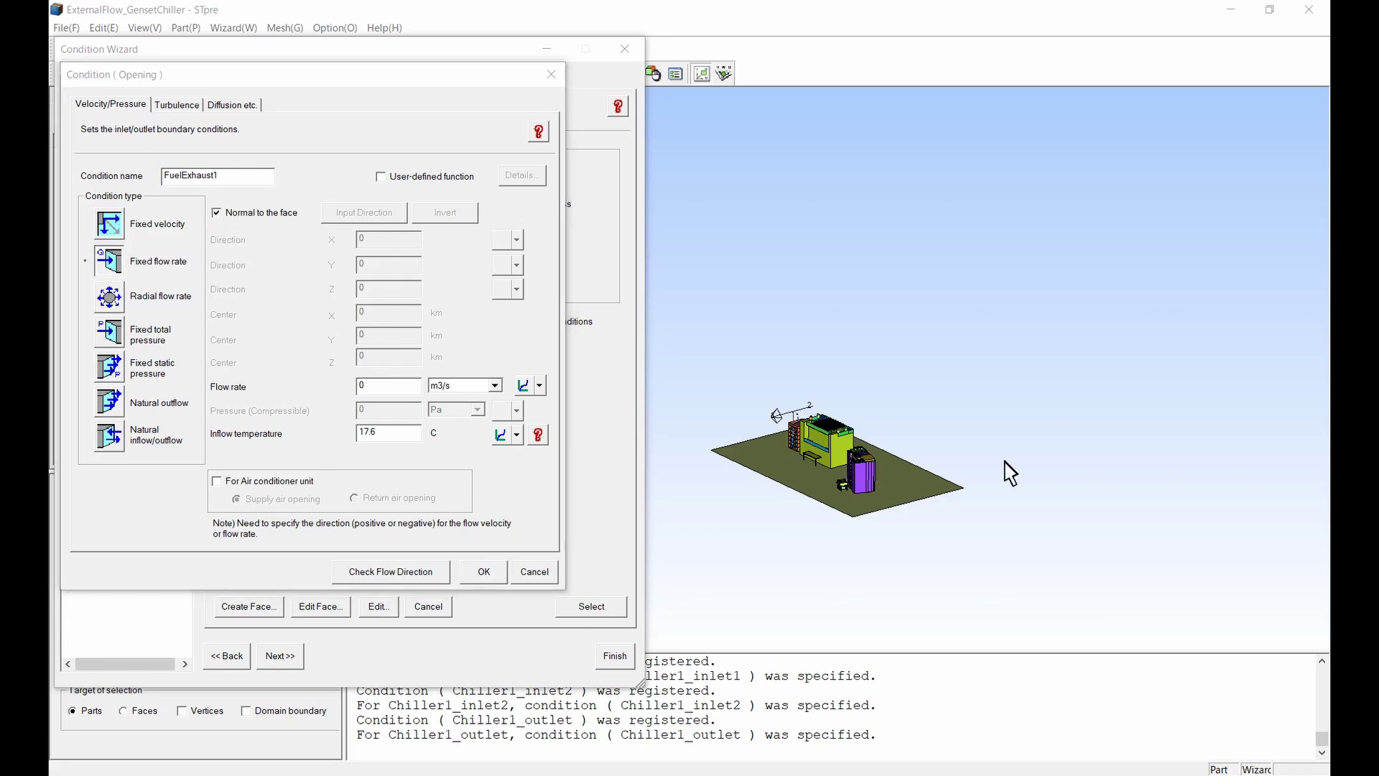
- Set the FuelExhaust1 flow rate to 13375 CFM and its inflow temperature to 150 C, and apply the condition
double_click(386, 388)
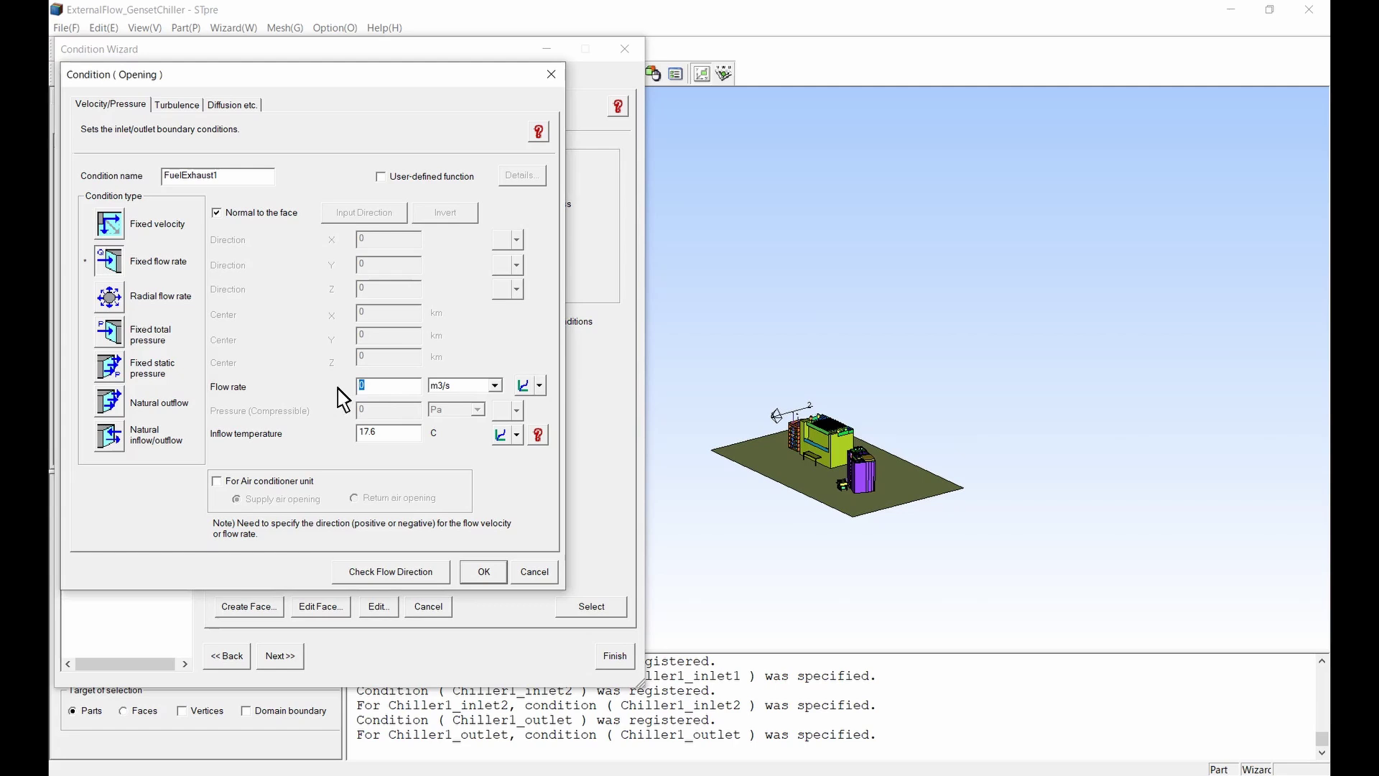
text(13375)
click(444, 391)
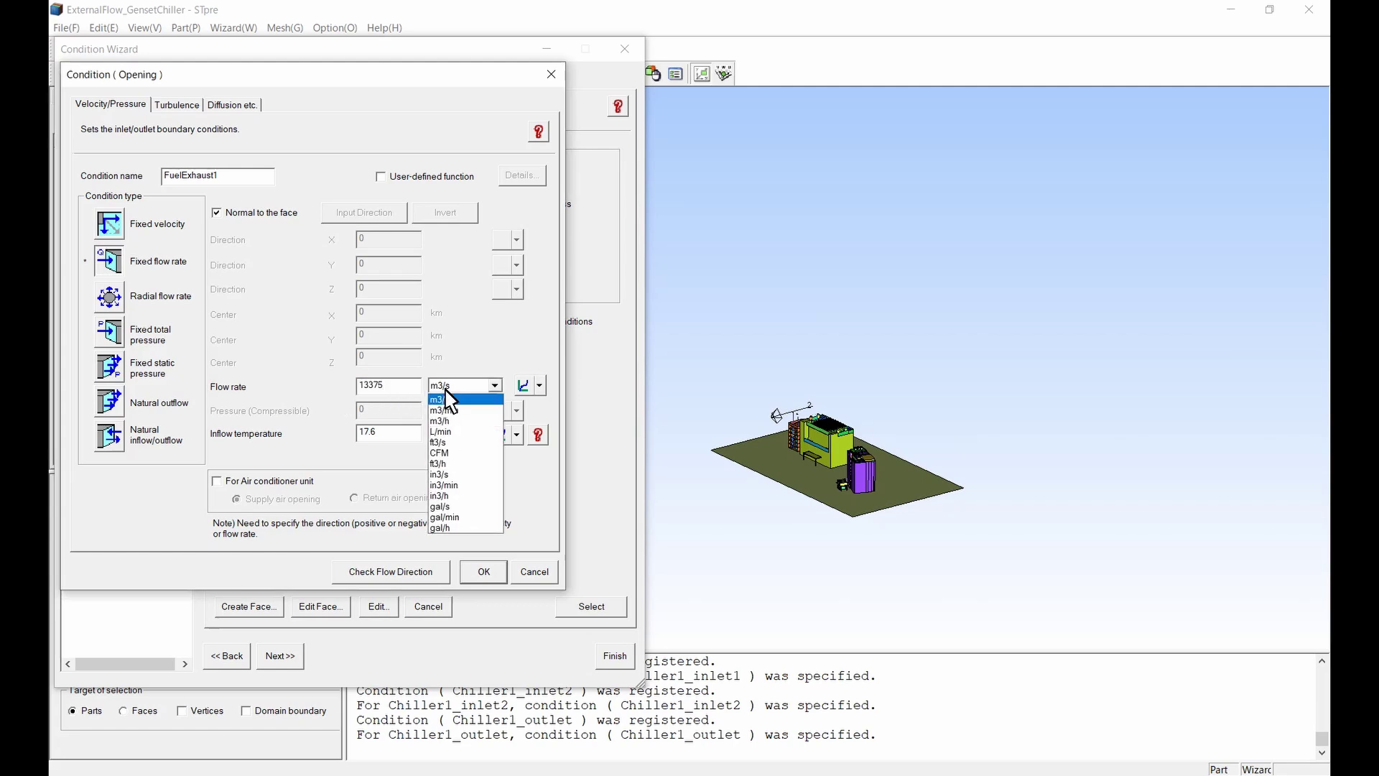
click(451, 453)
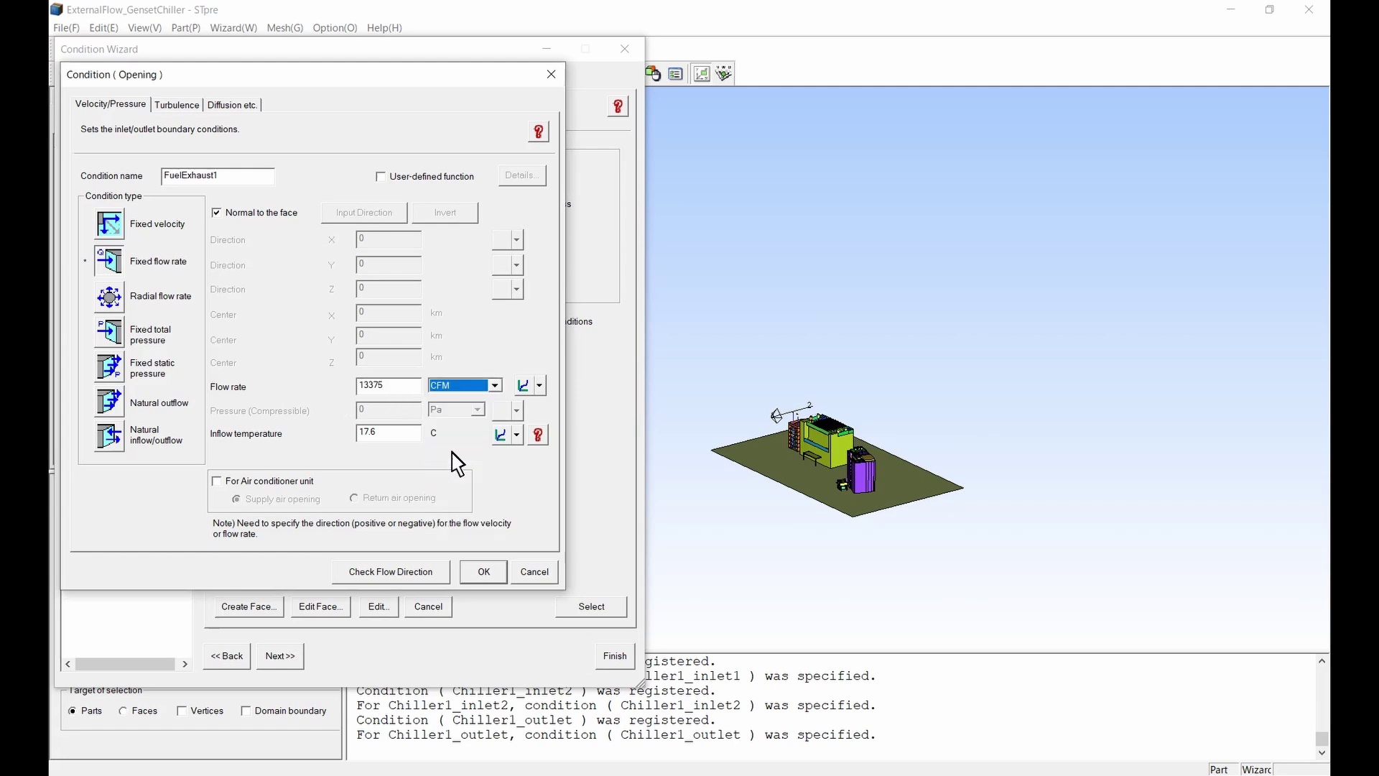
click(404, 433)
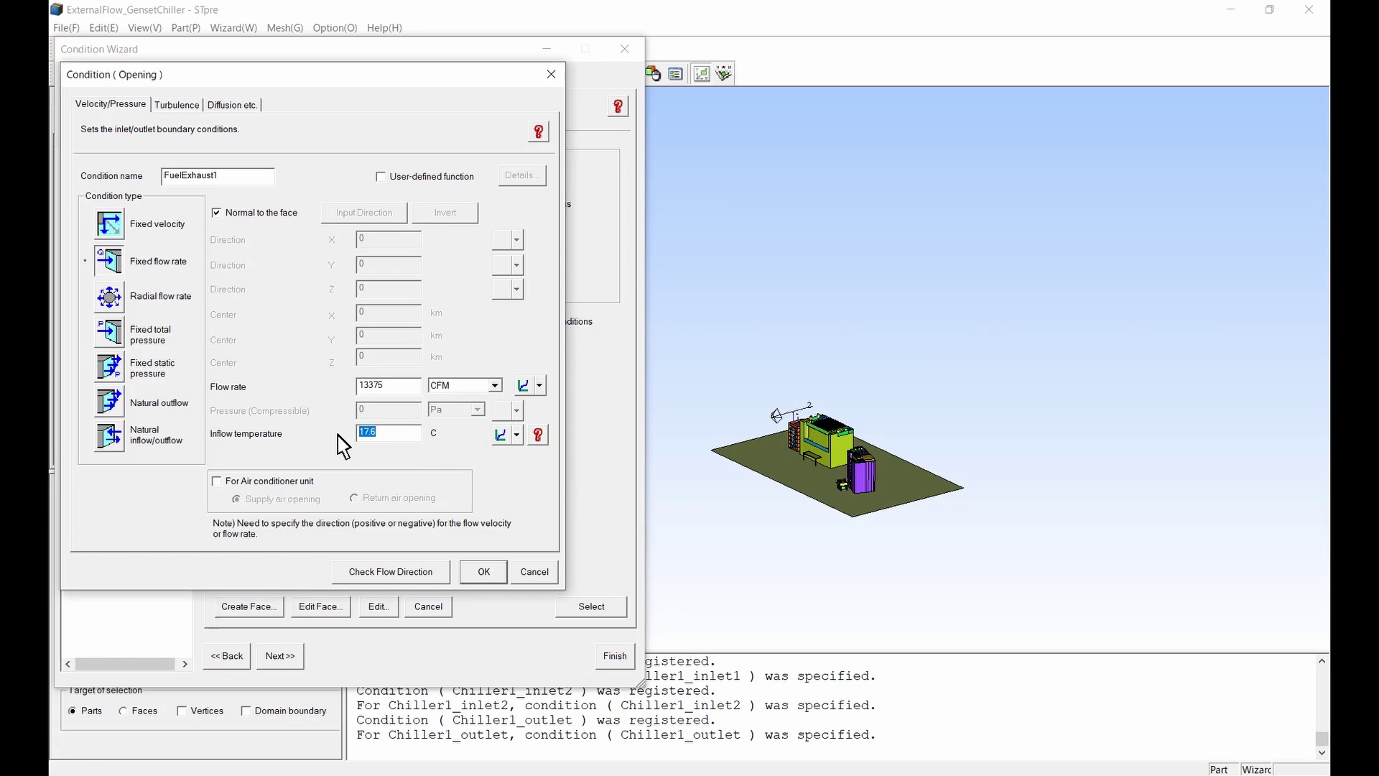
text(150)
click(484, 571)
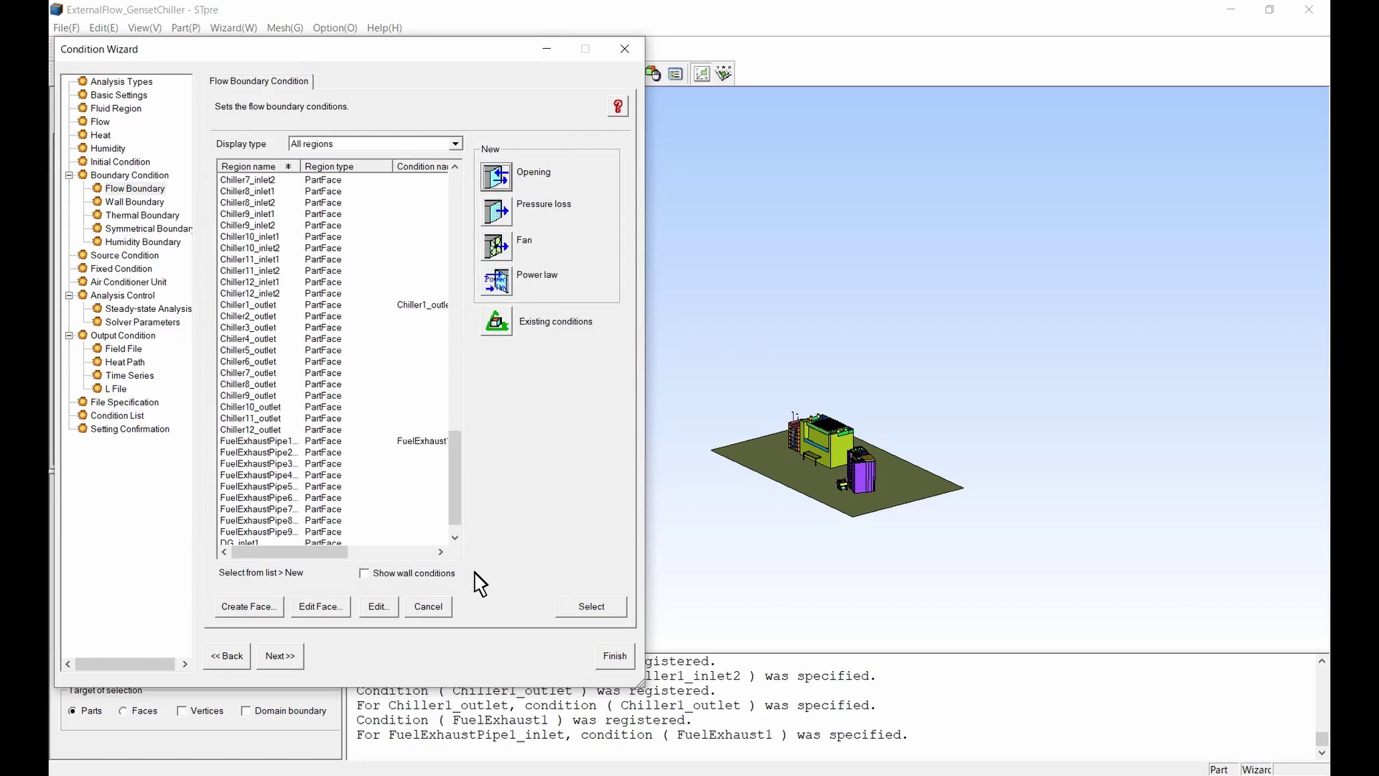
- Create an opening condition named DG_inlet1 on the DG_inlet1 face, with a fixed flow rate normal to the face
scroll(394, 494, down, 1)
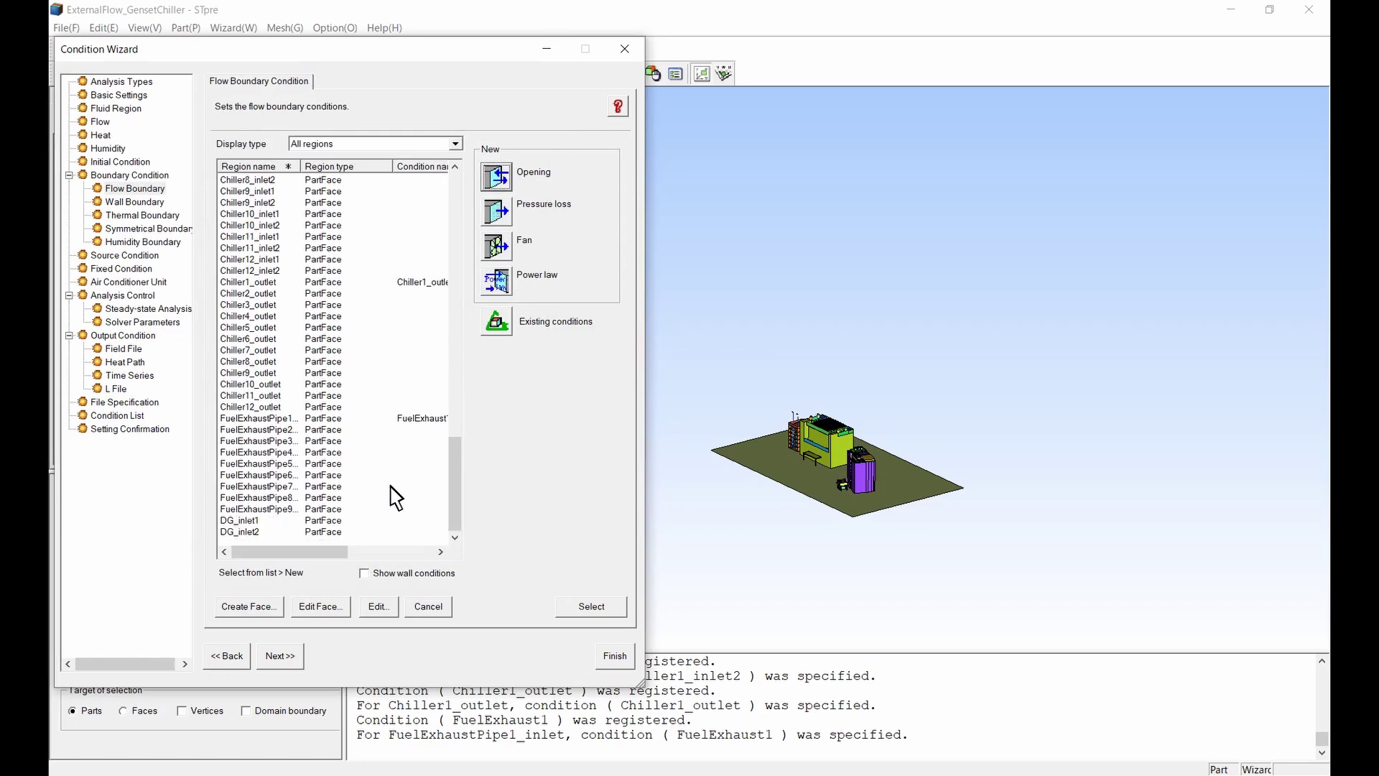
click(253, 518)
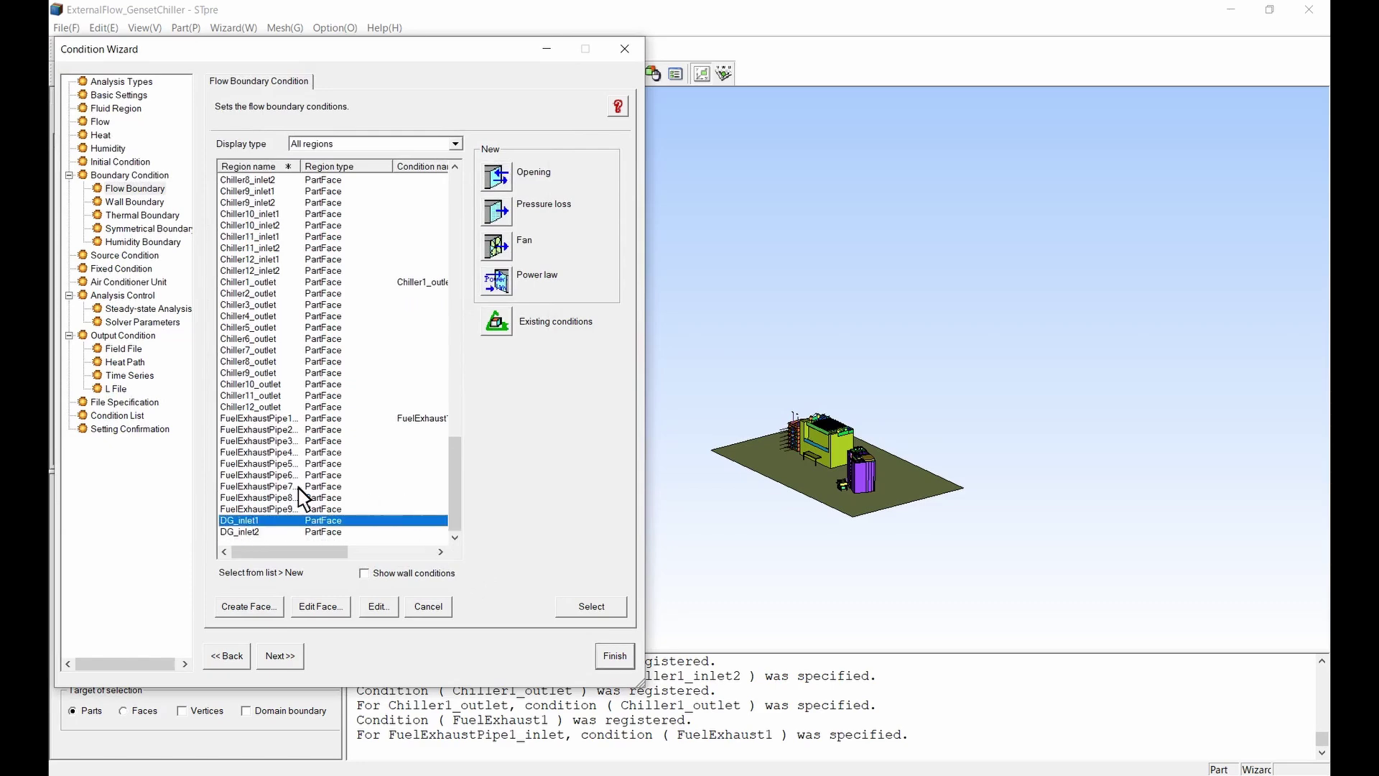
click(498, 186)
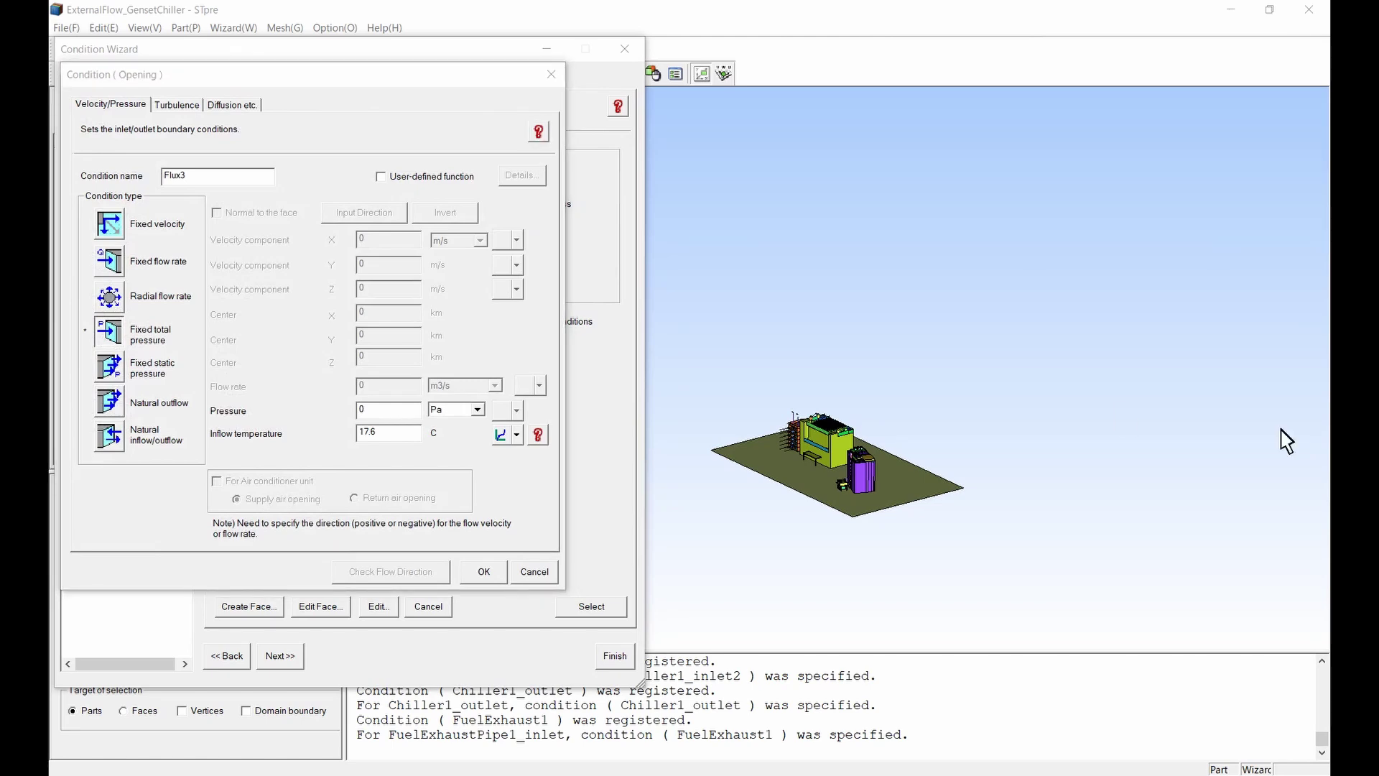
double_click(164, 175)
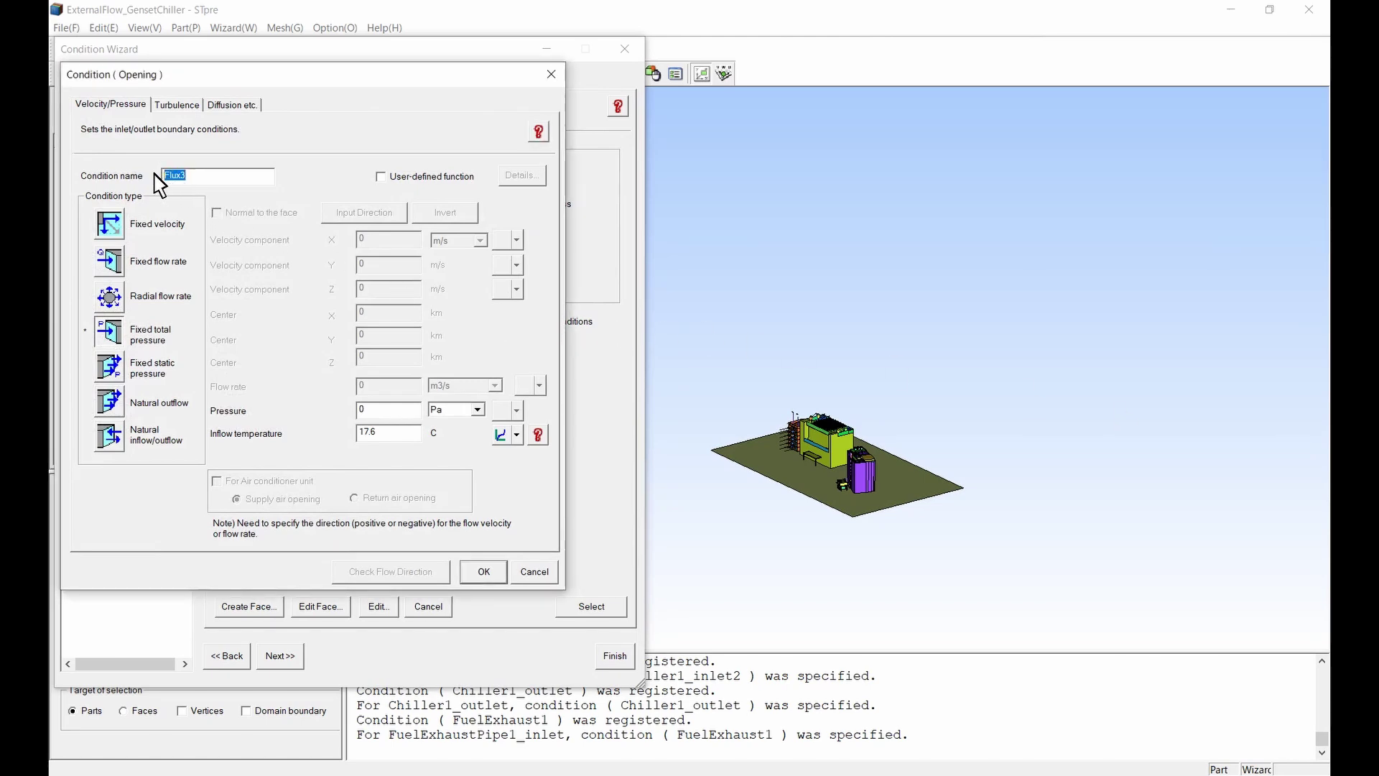
text(DG_inlet1)
click(118, 267)
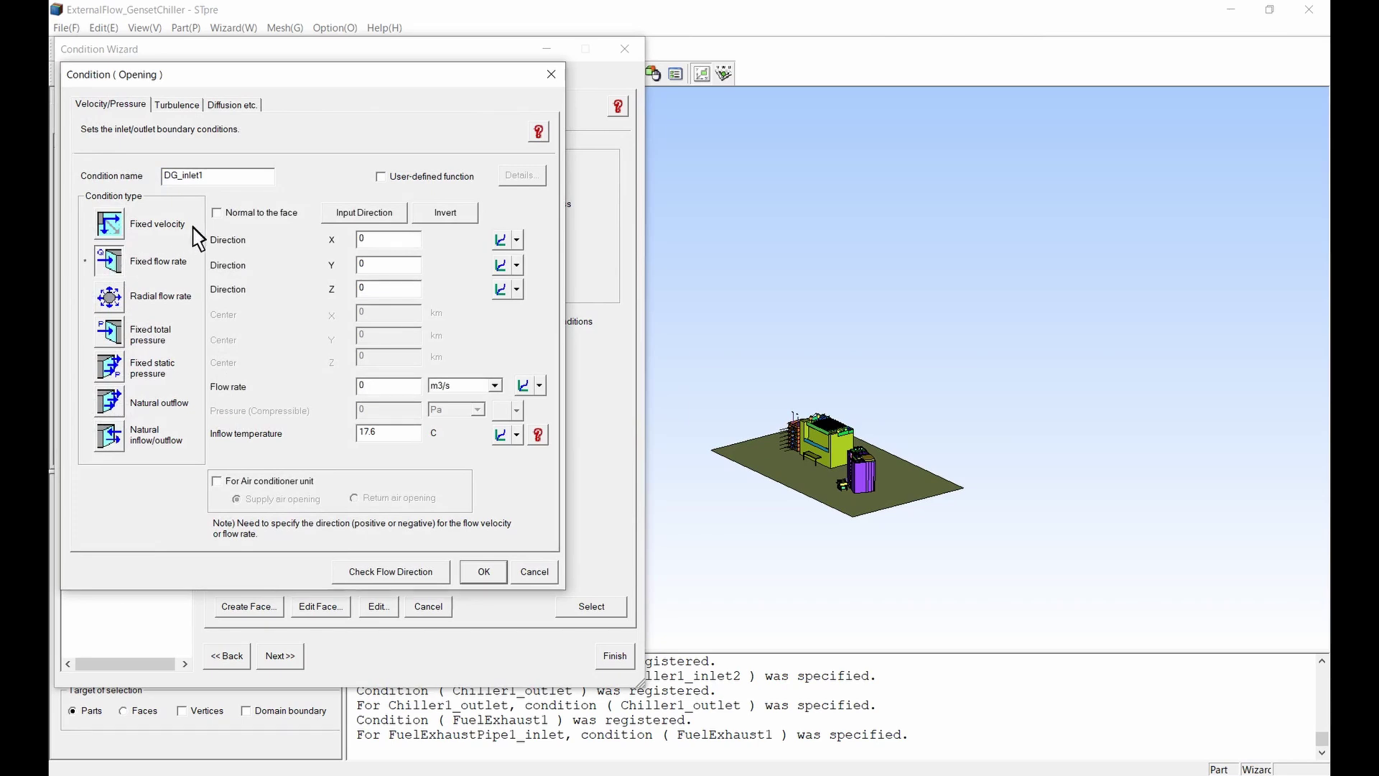
click(216, 213)
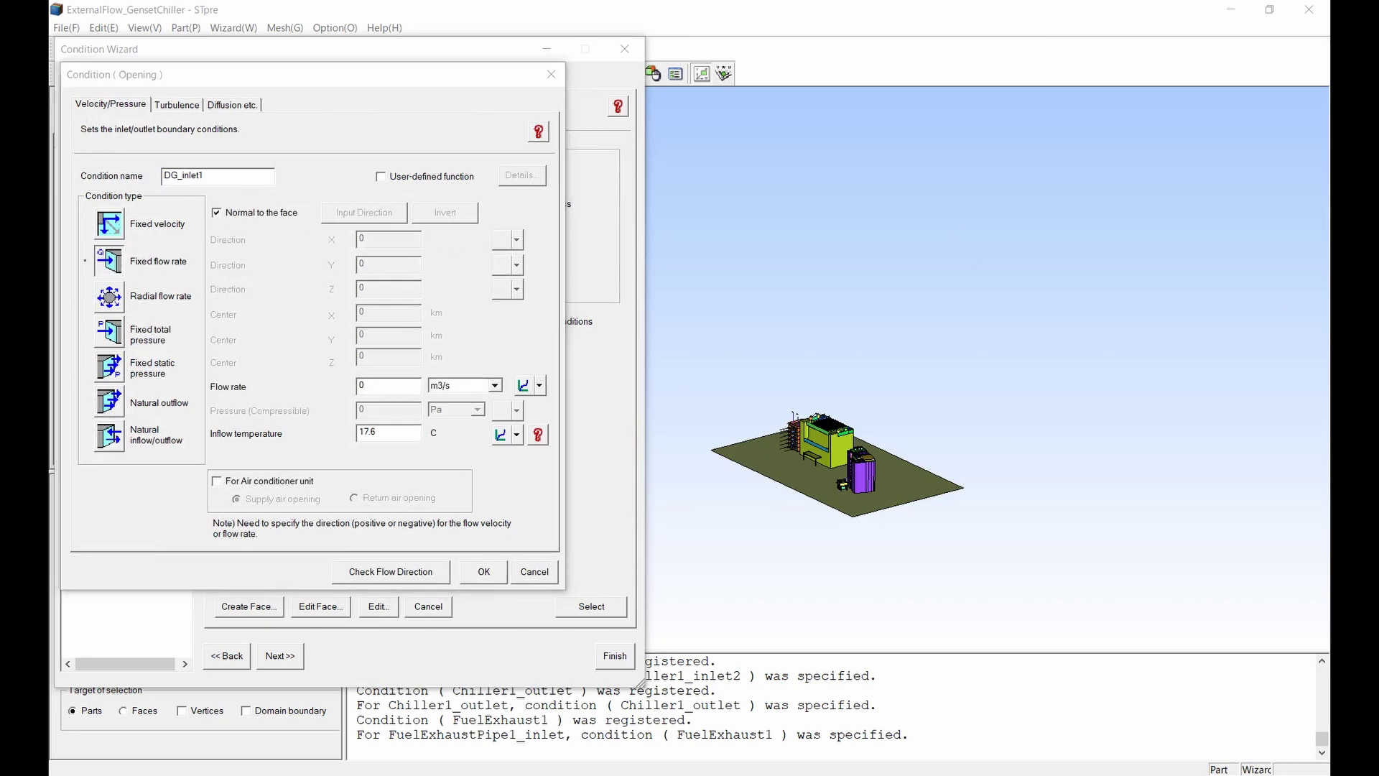
- Set the DG_inlet1 flow rate to -1020000 CFM, make it a return air opening for the air conditioner unit, and apply the condition
double_click(381, 390)
text(-1020000)
click(439, 386)
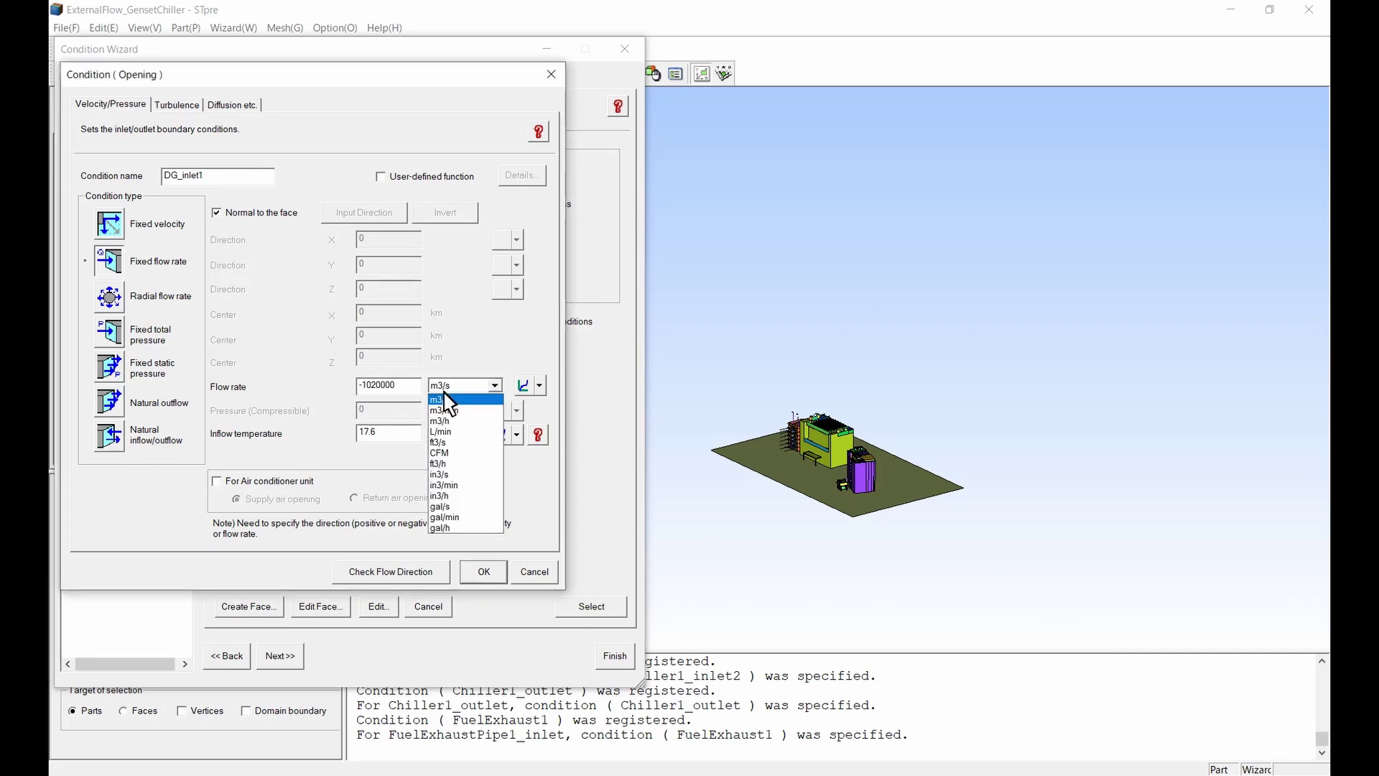
click(449, 454)
click(216, 480)
click(354, 497)
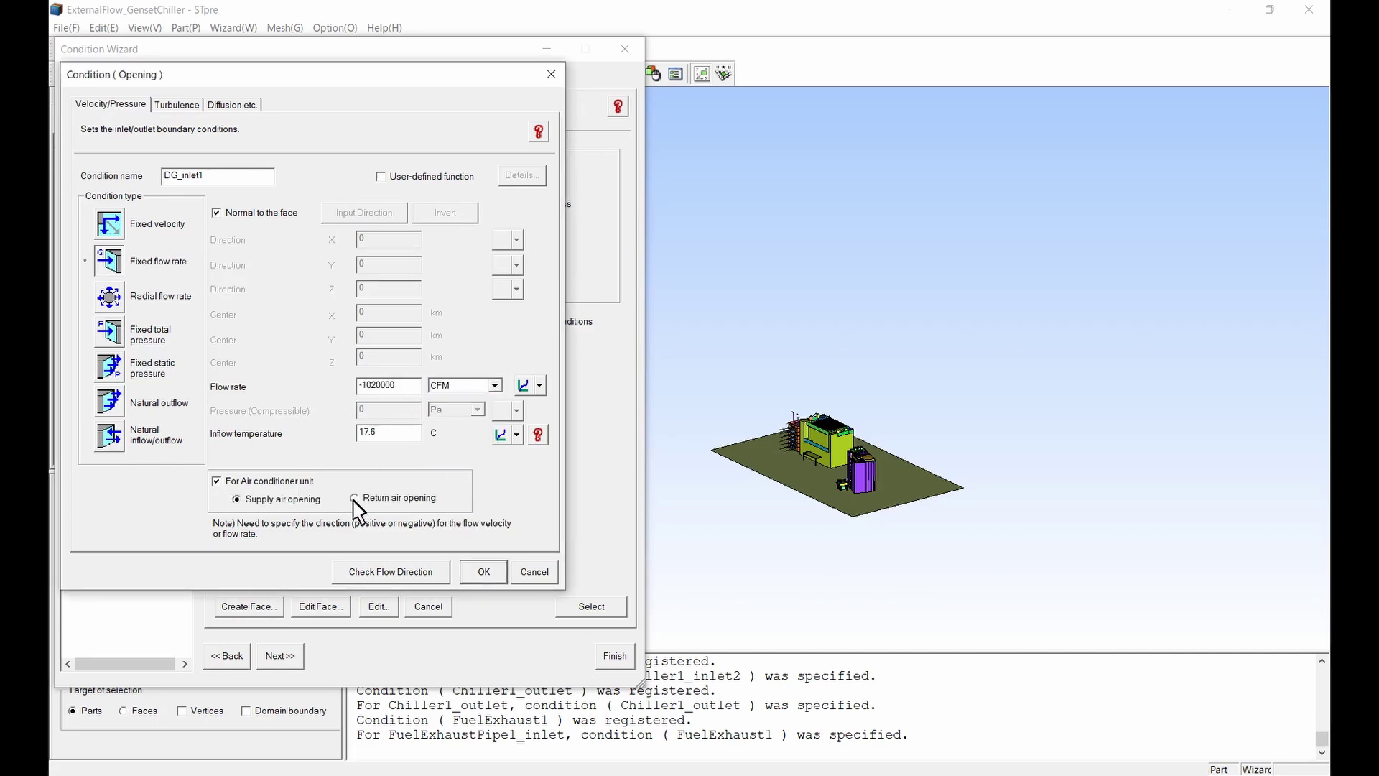
click(481, 571)
- Create an opening condition named DG_inlet2 on the DG_inlet2 face, with a fixed flow rate normal to the face
click(251, 532)
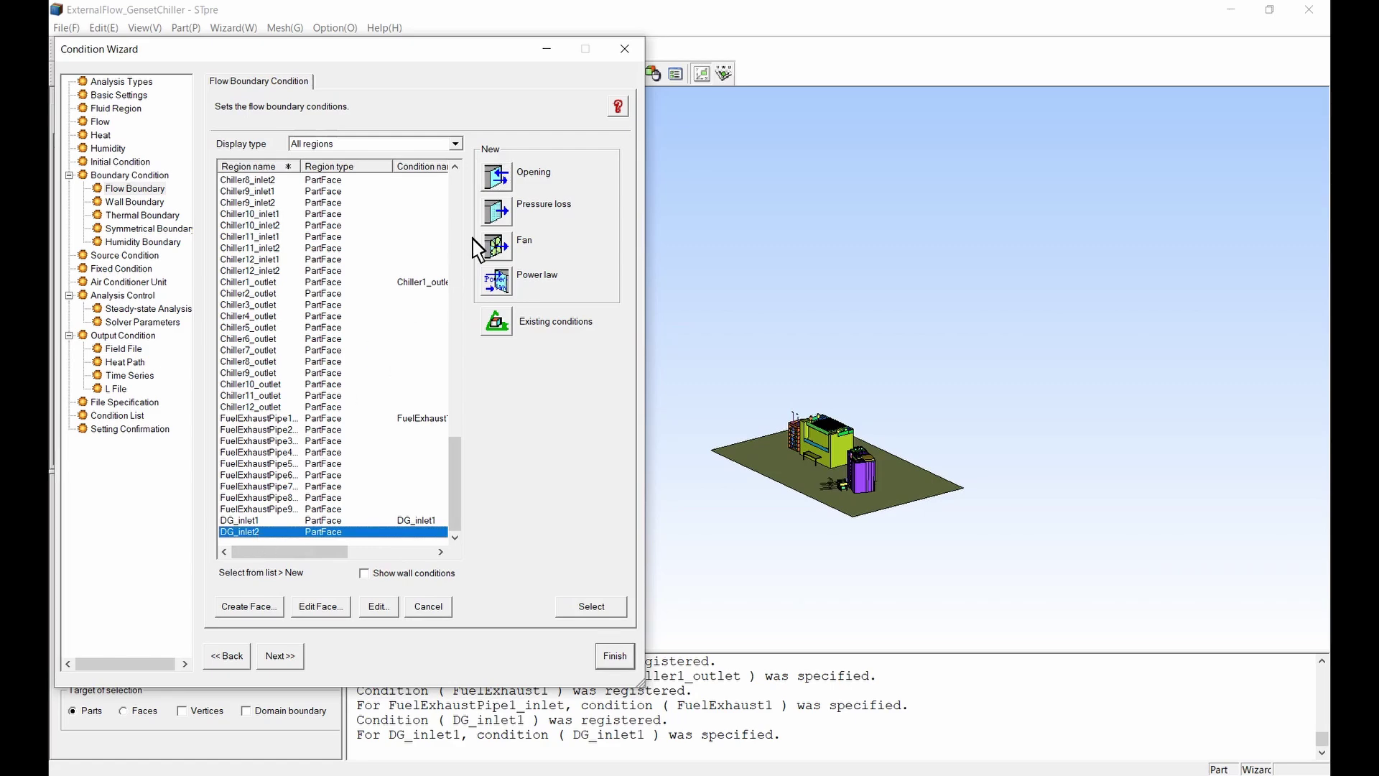
click(497, 181)
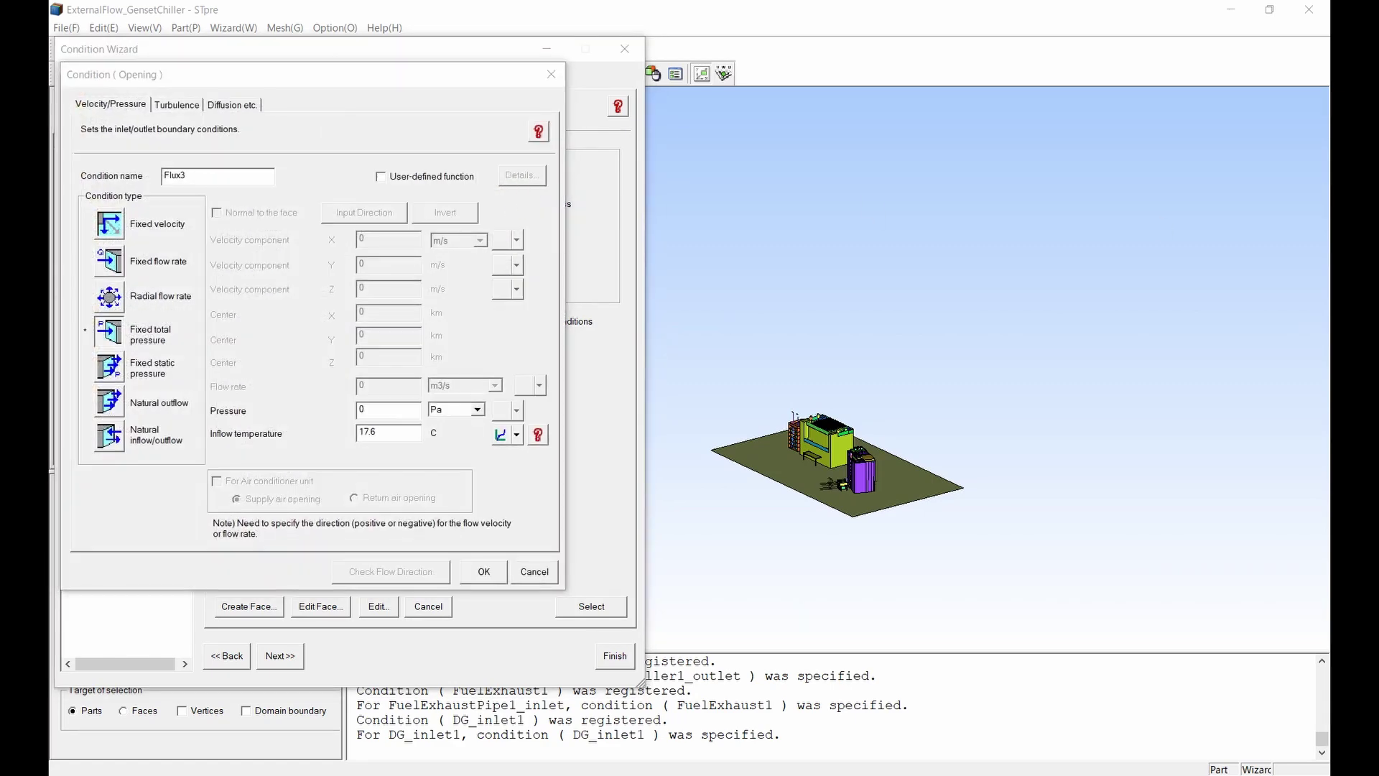
double_click(189, 177)
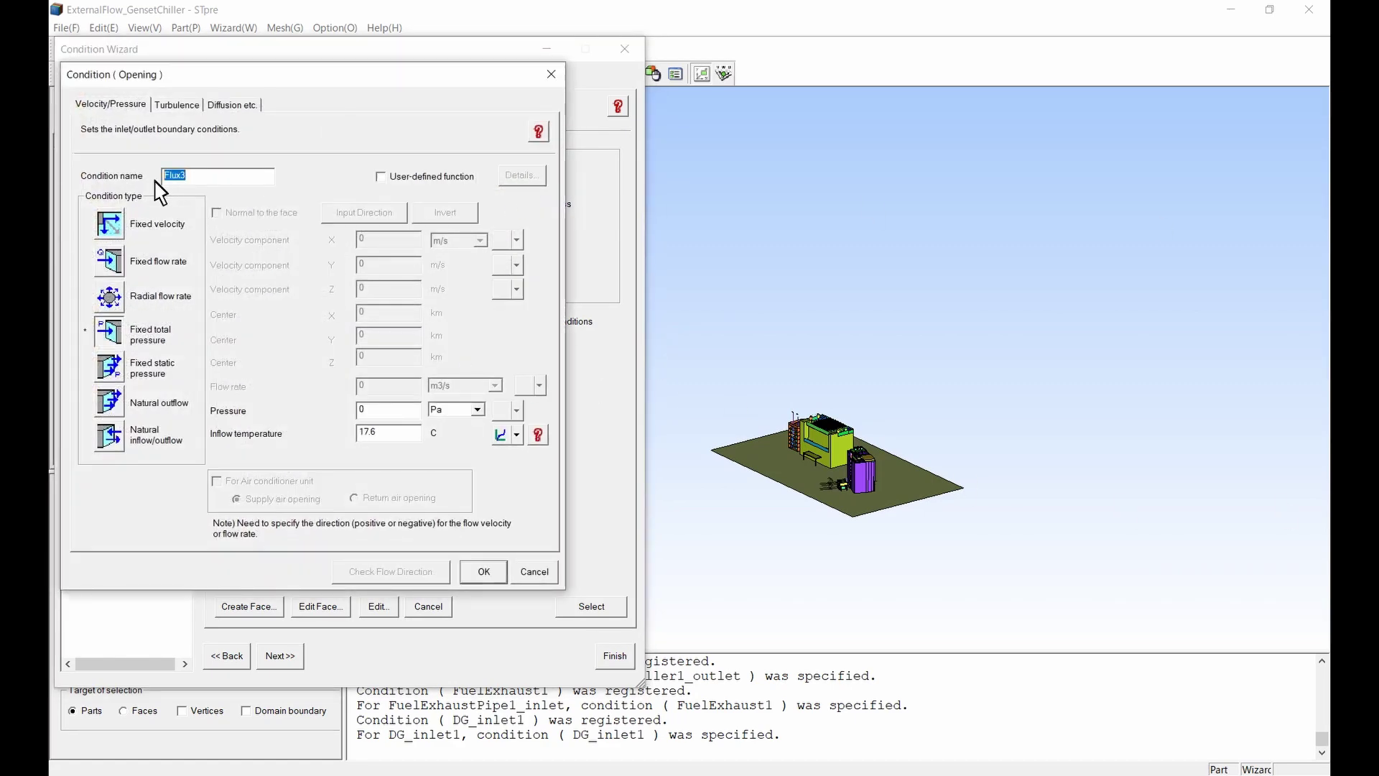
text(DG_inlet2)
click(109, 260)
click(216, 213)
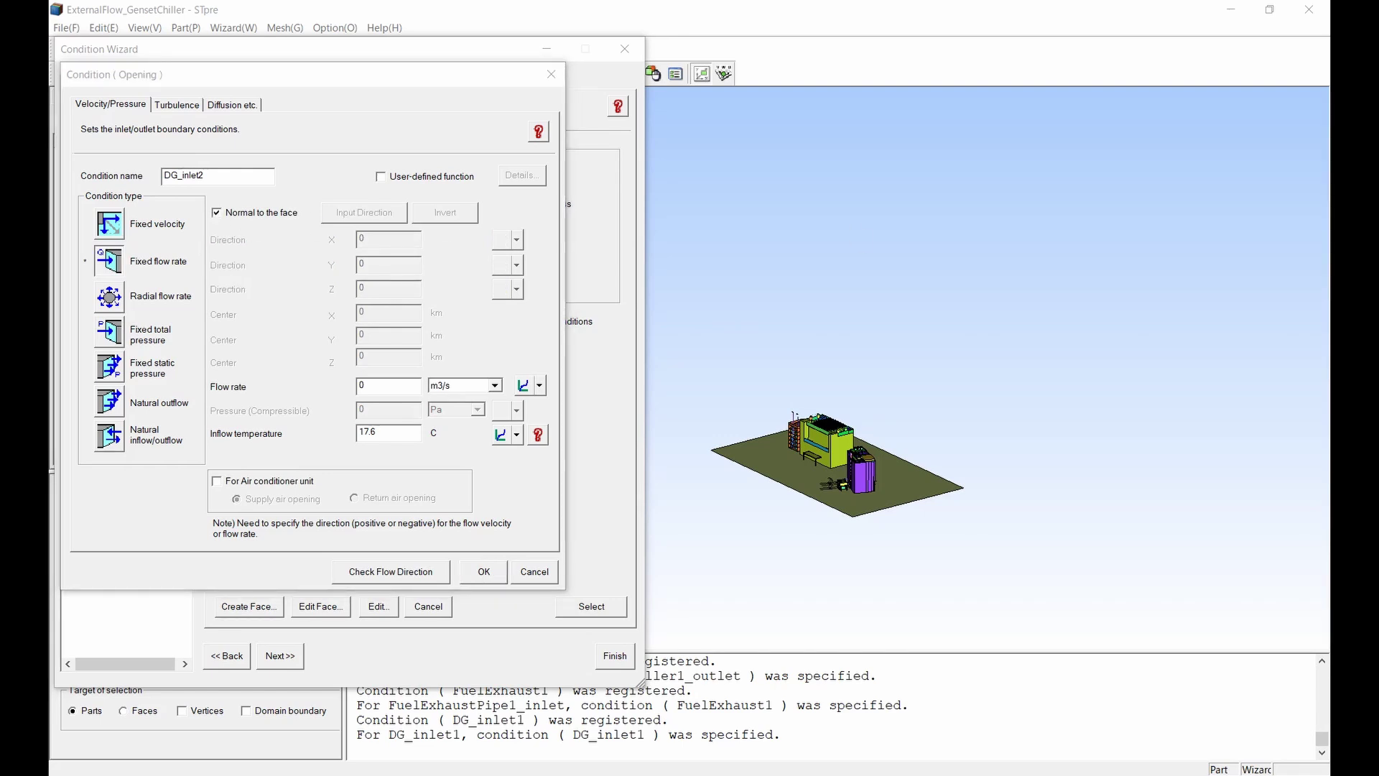
- Set the DG_inlet2 flow rate to -425000 CFM as a return air opening for the air conditioner unit, and finish the flow boundary conditions
drag(374, 389, 339, 386)
text(-425000)
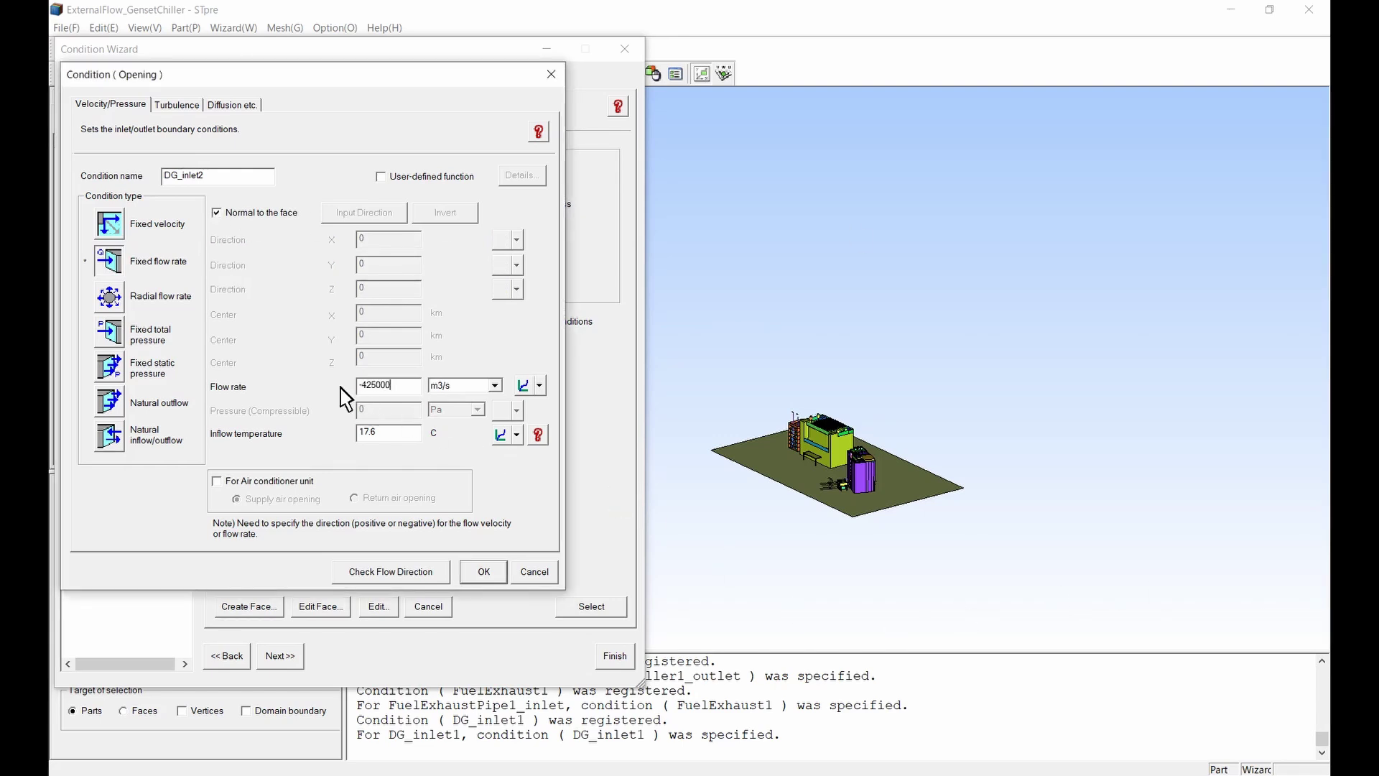
click(454, 388)
click(454, 452)
click(217, 482)
click(355, 498)
click(483, 571)
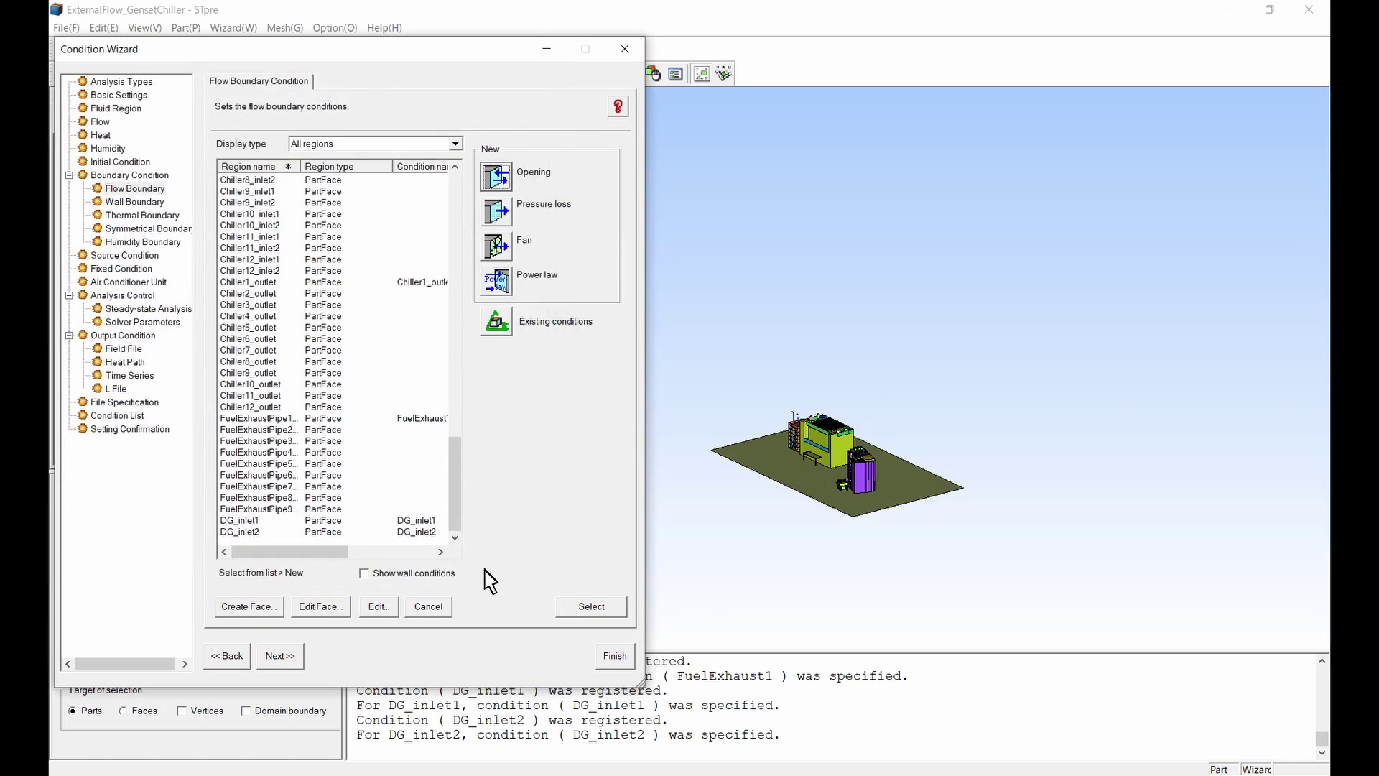
click(615, 656)
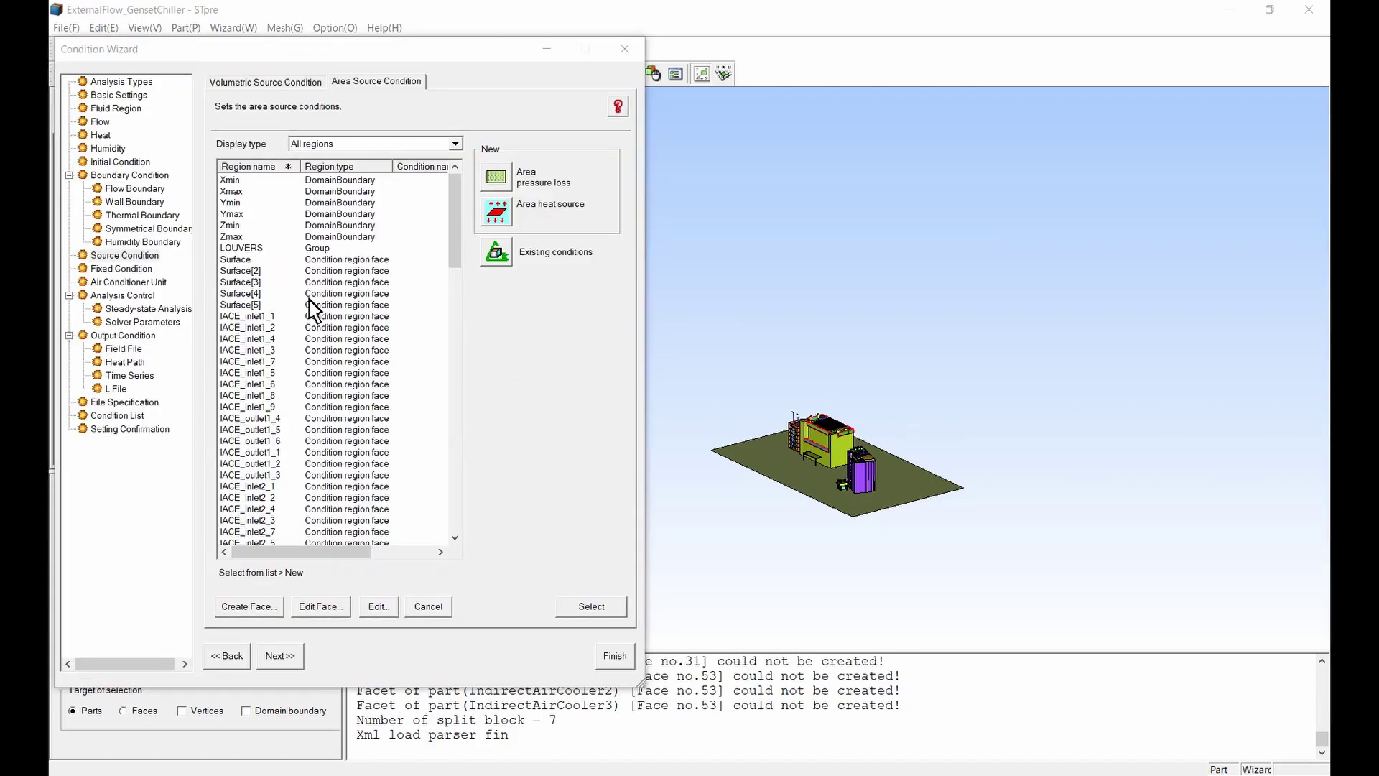
- Apply an area pressure loss condition to the faces Surface through Surface[5], using a 70% opening ratio and a computed coefficient
click(249, 263)
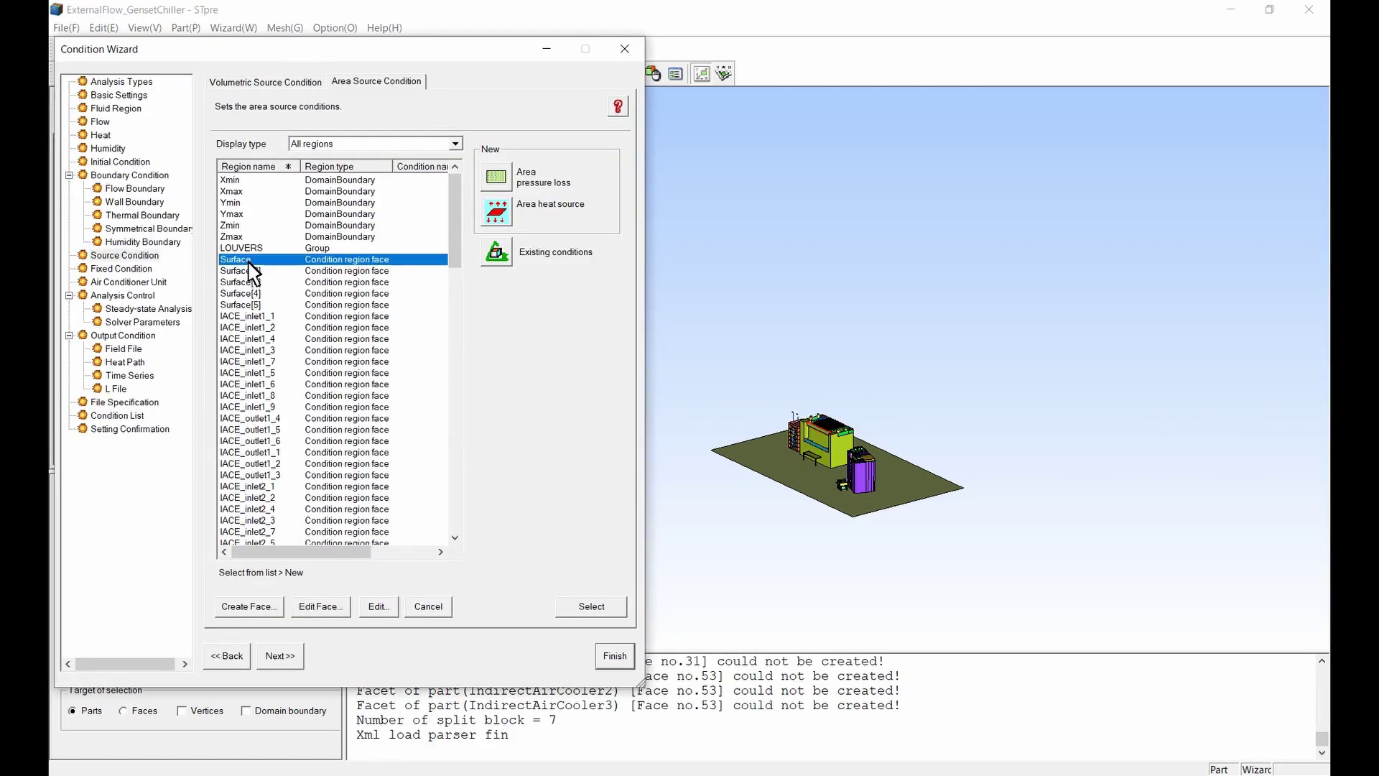
shift+click(253, 306)
click(500, 186)
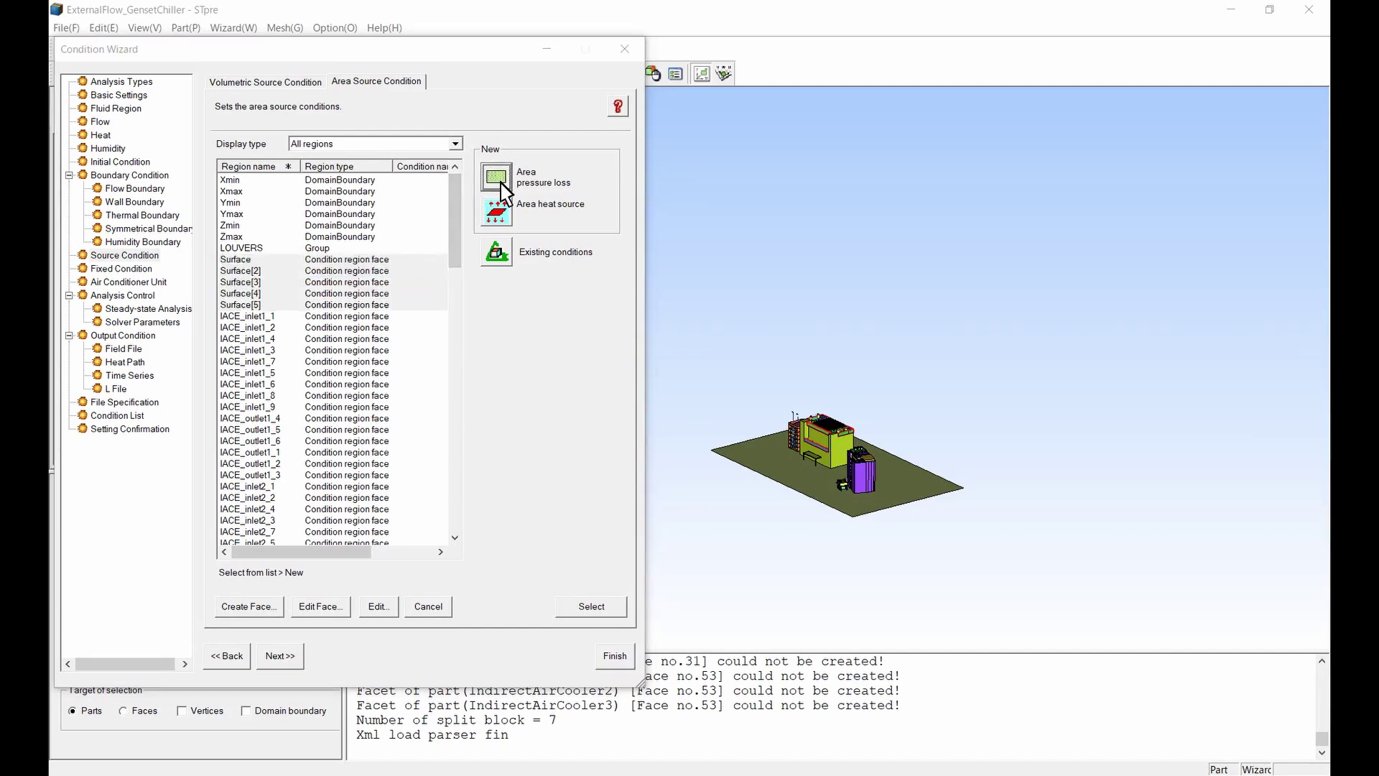
click(216, 208)
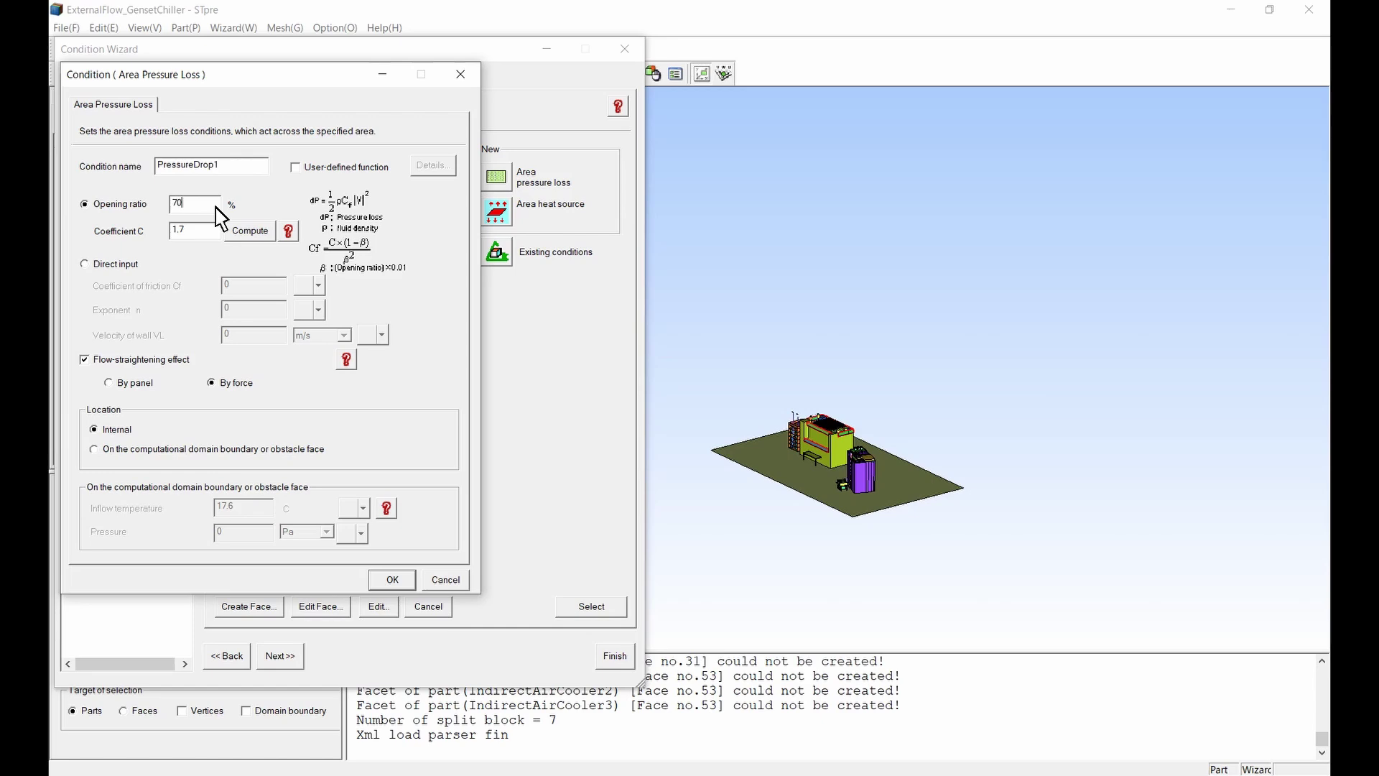
click(251, 235)
click(392, 580)
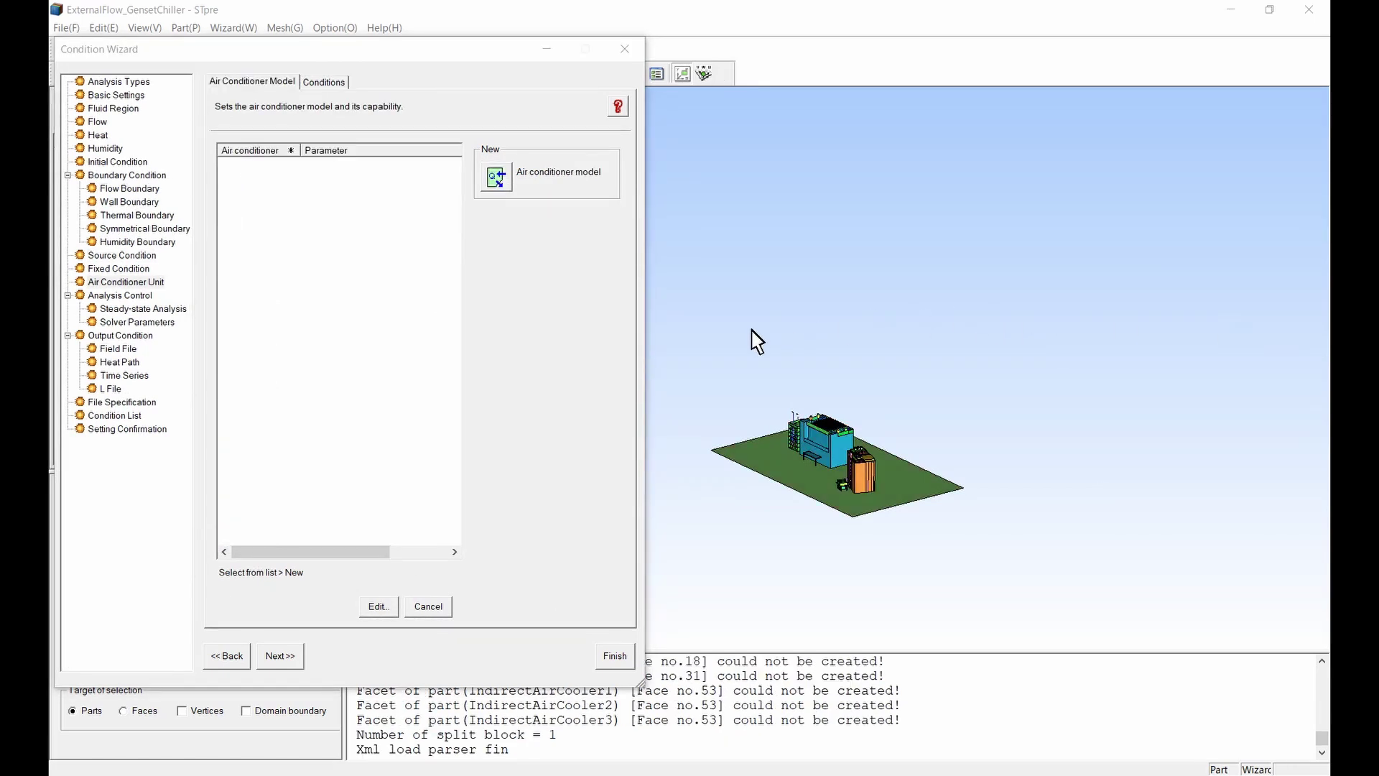
- Create a heating air conditioner model named CTF with 3023.8 kW capability and 100% relative humidity as the upper limit
click(503, 184)
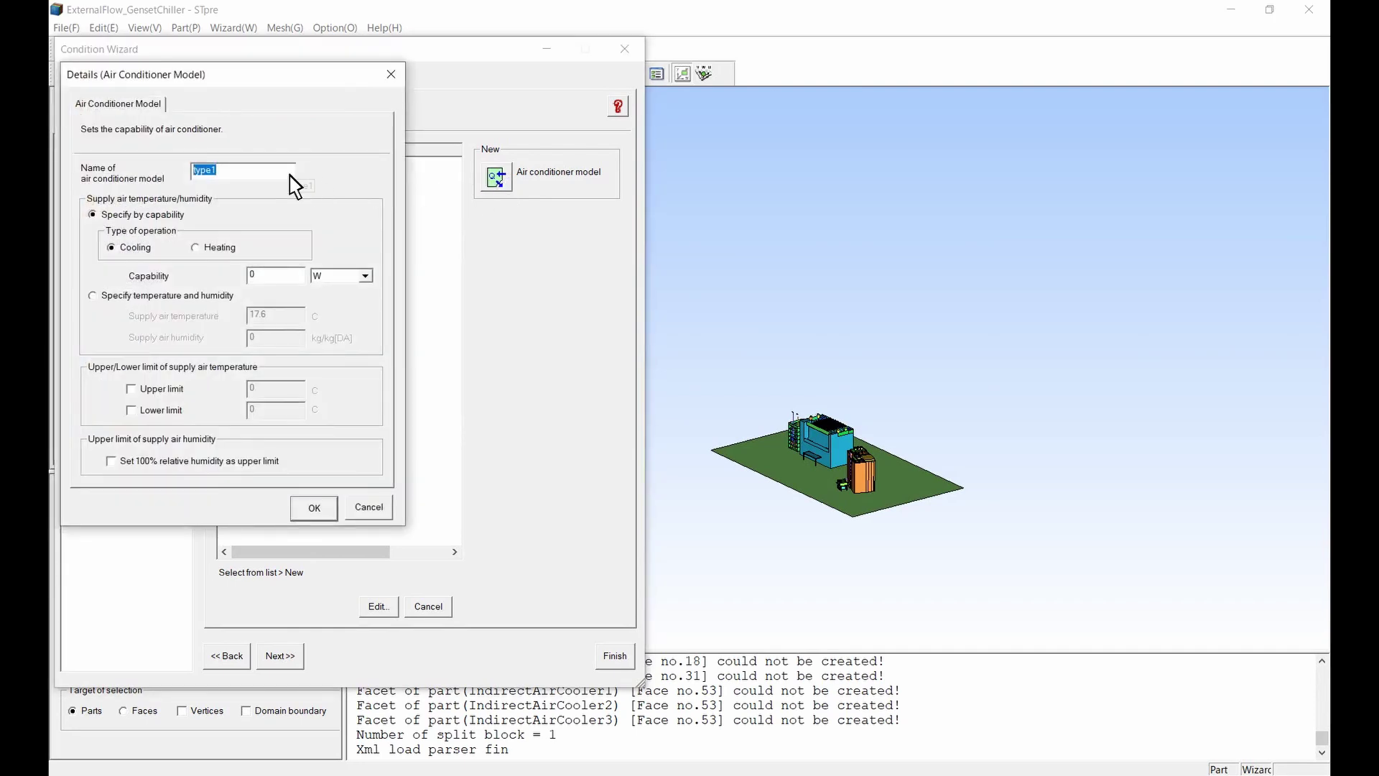
text(CTF)
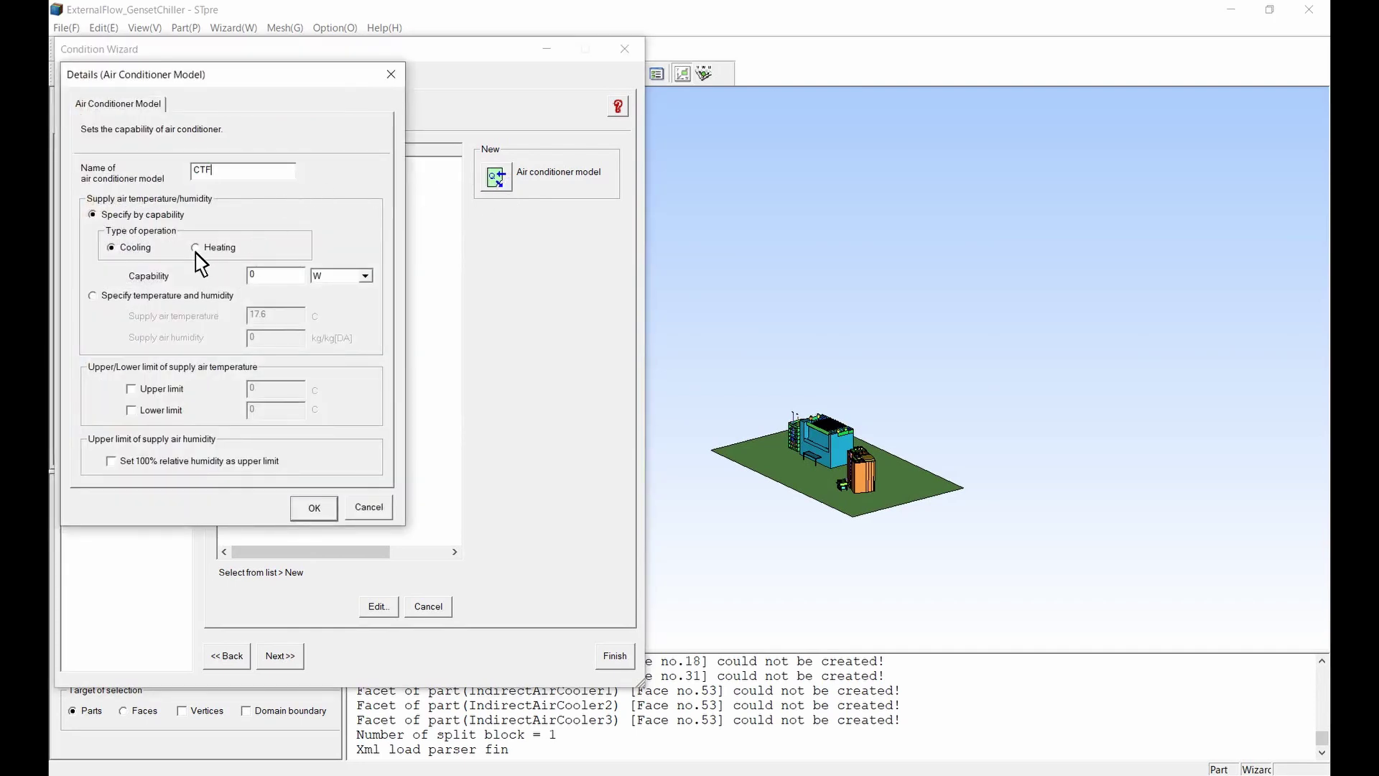
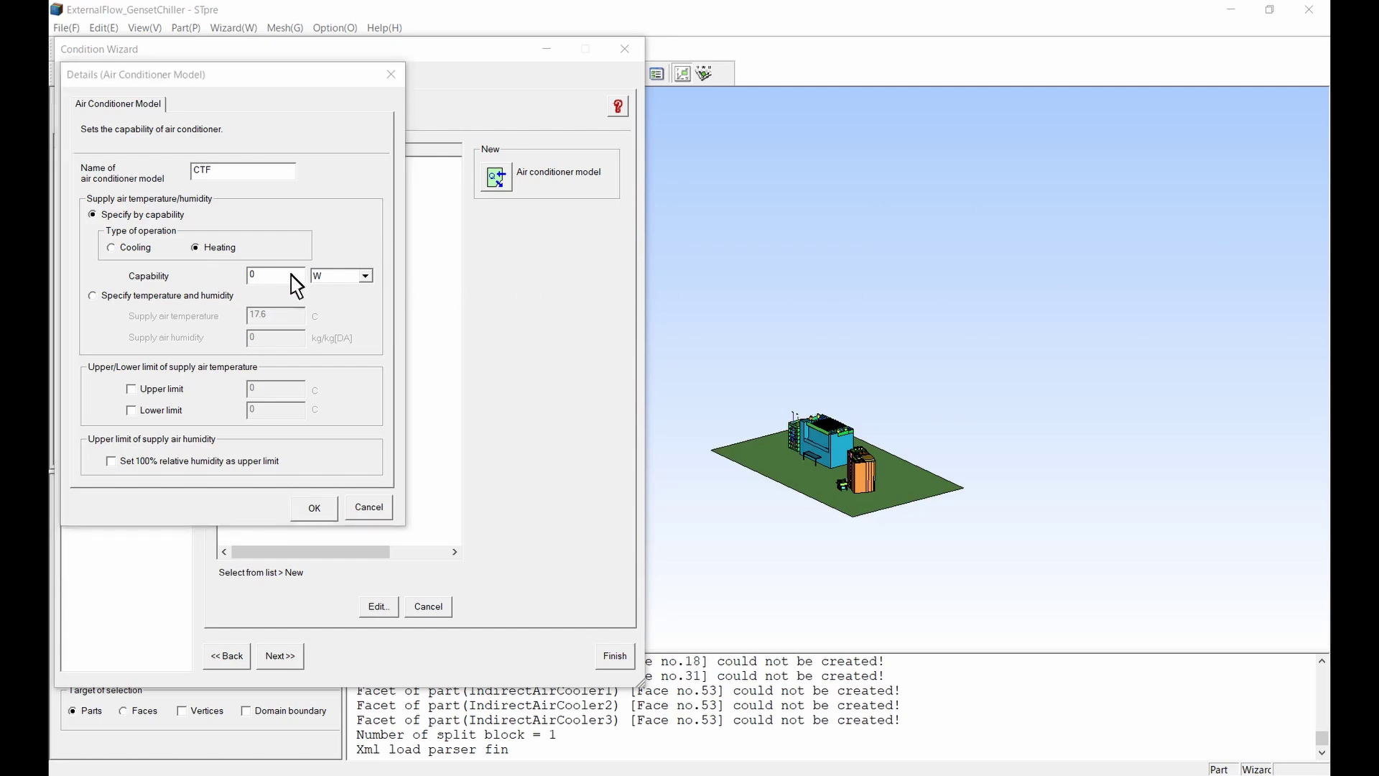
click(237, 285)
text(3023.8)
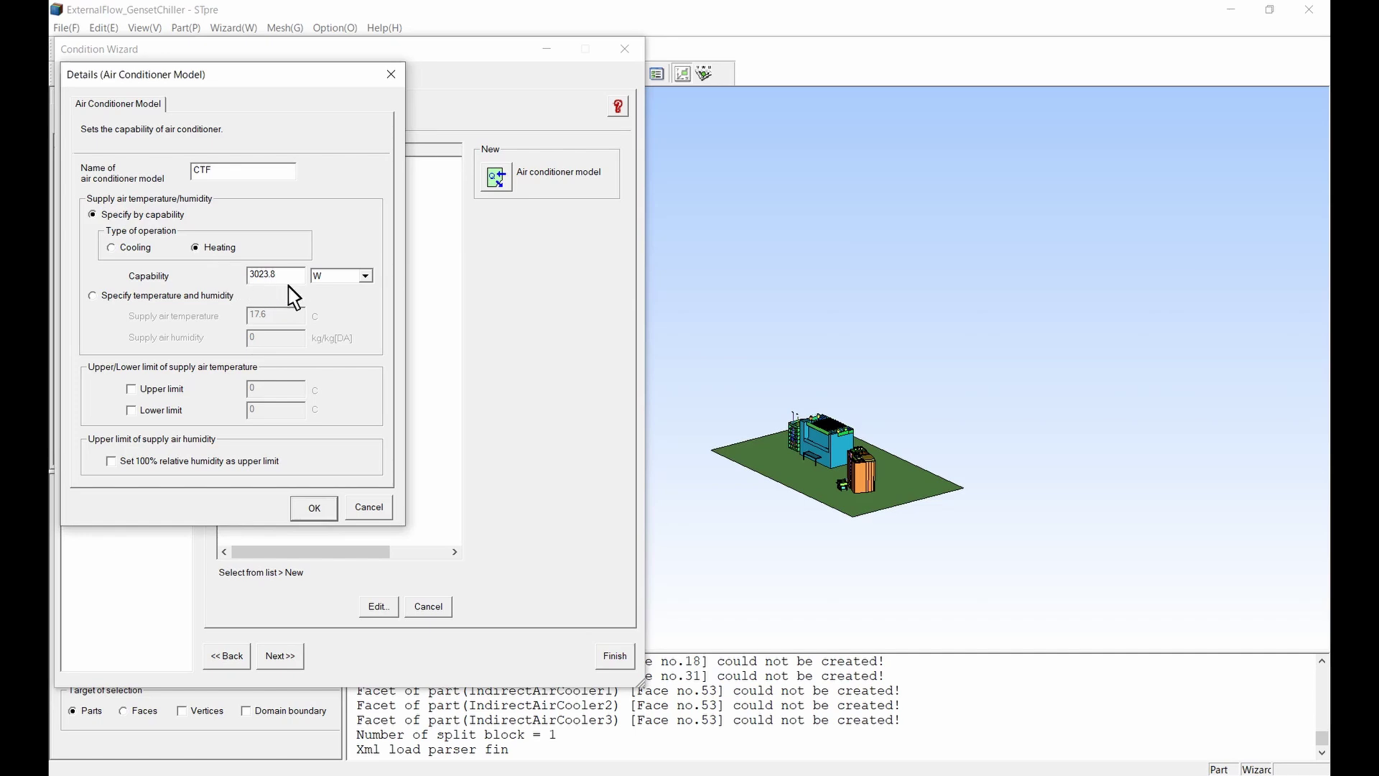
click(339, 301)
click(112, 462)
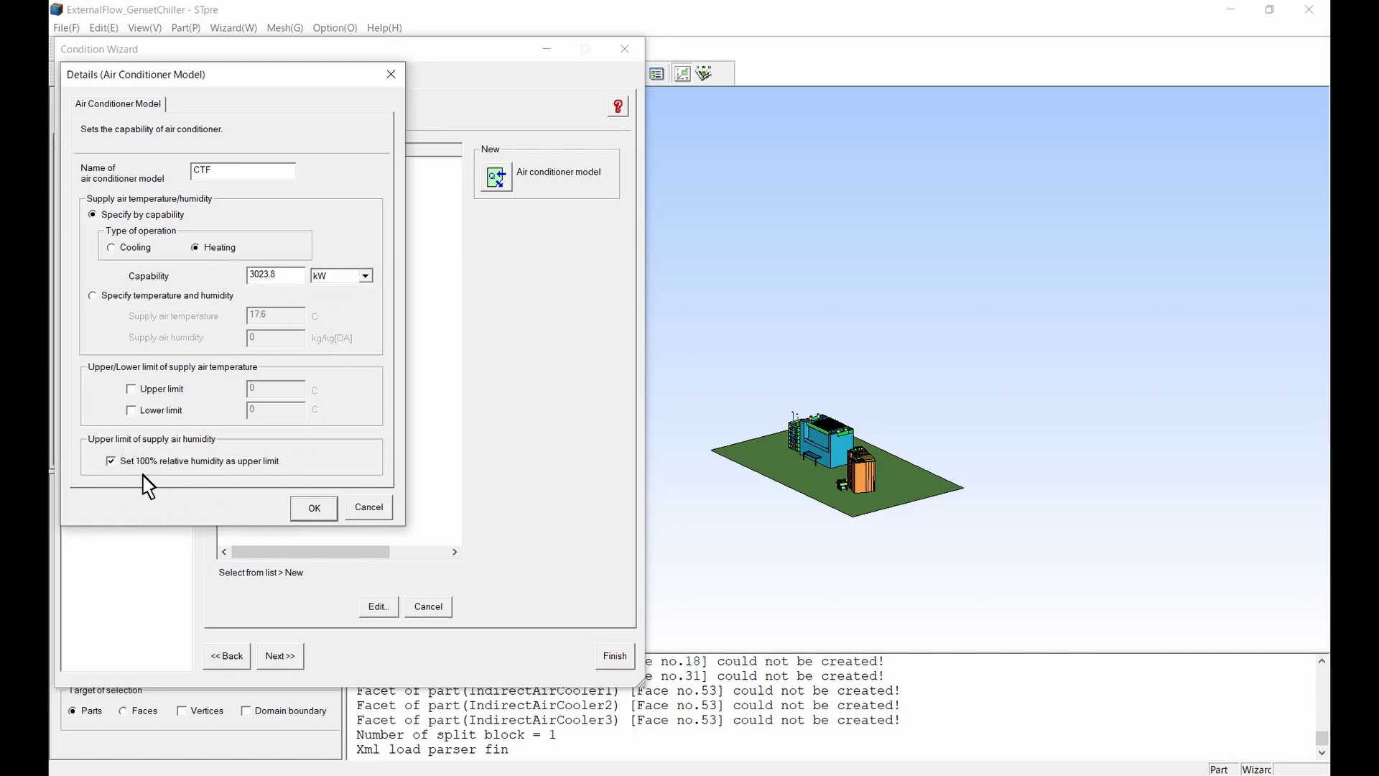
click(314, 508)
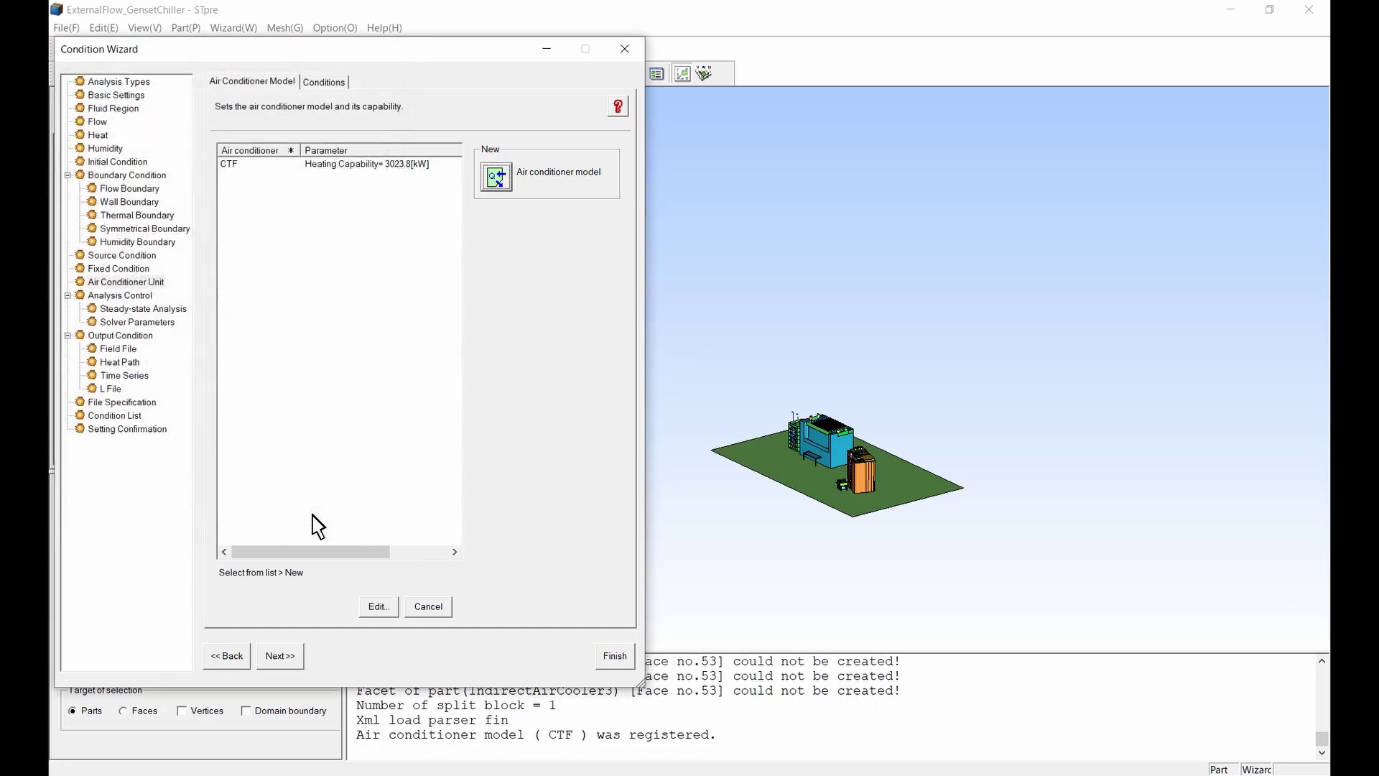
- Create a heating air conditioner model named Chiller with a capability of 2198 kW
click(497, 178)
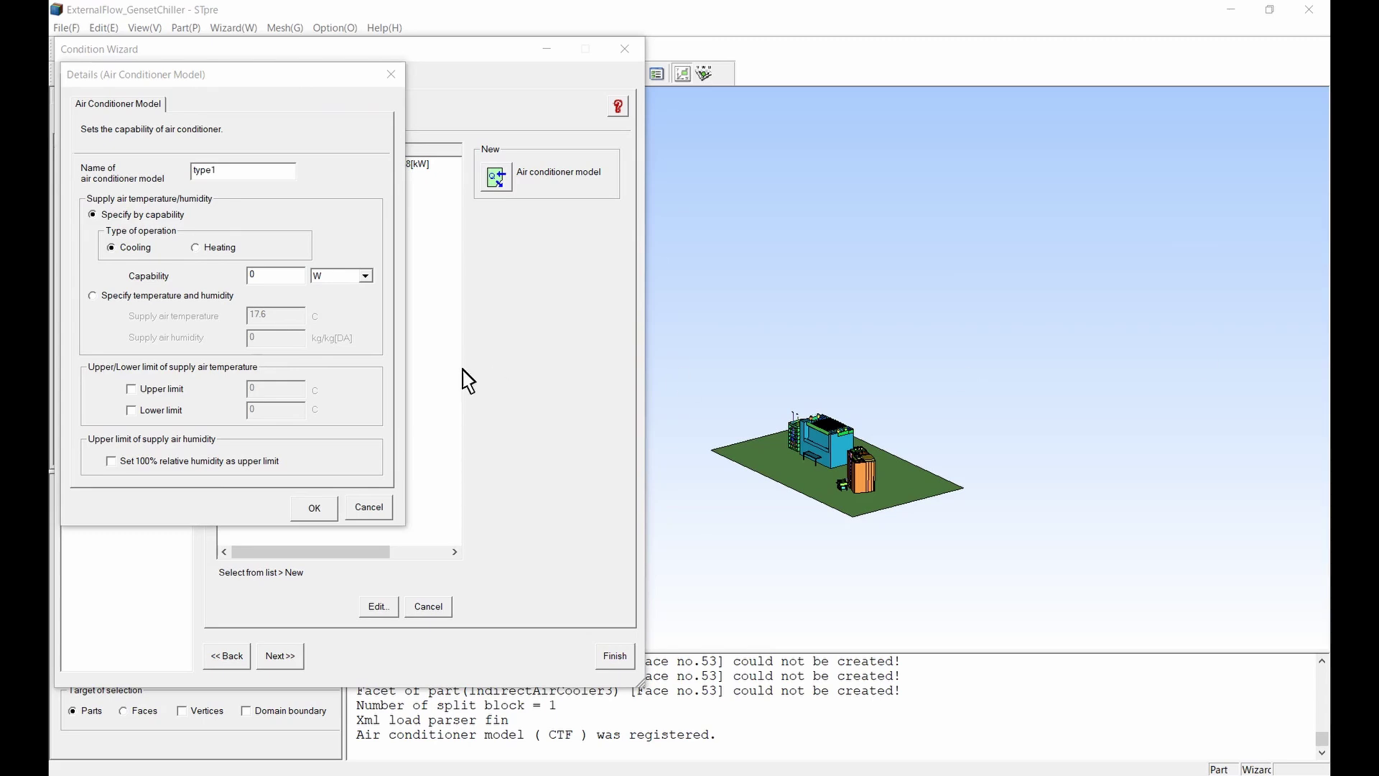
click(201, 188)
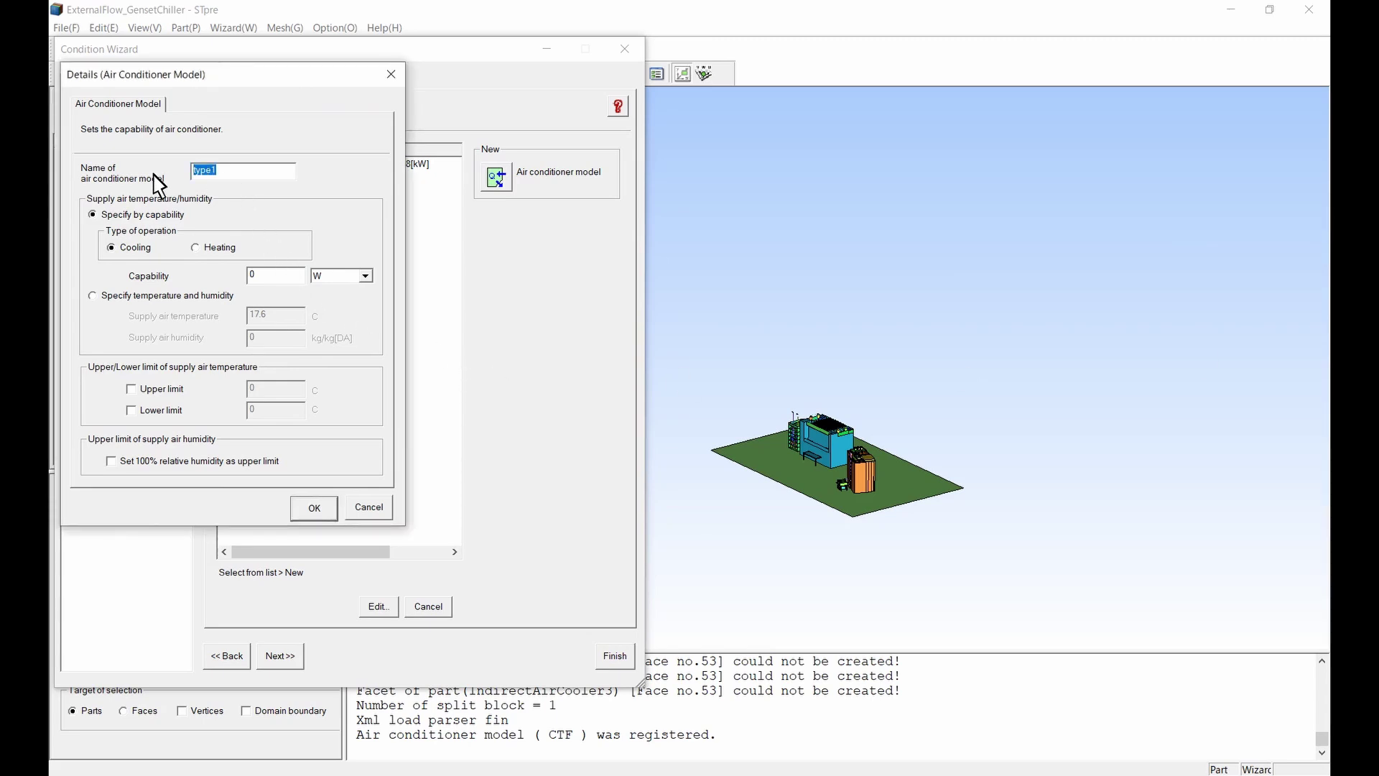
text(Chiller)
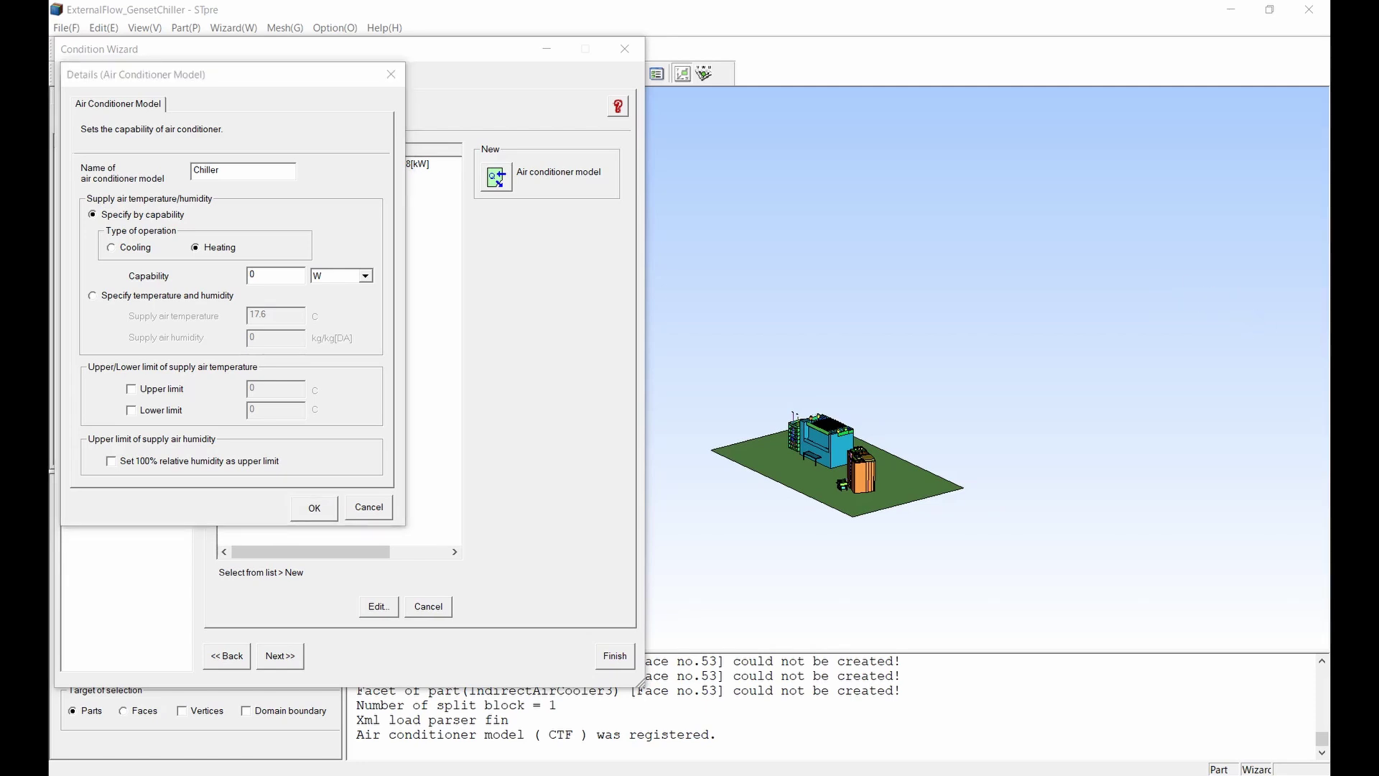
click(286, 279)
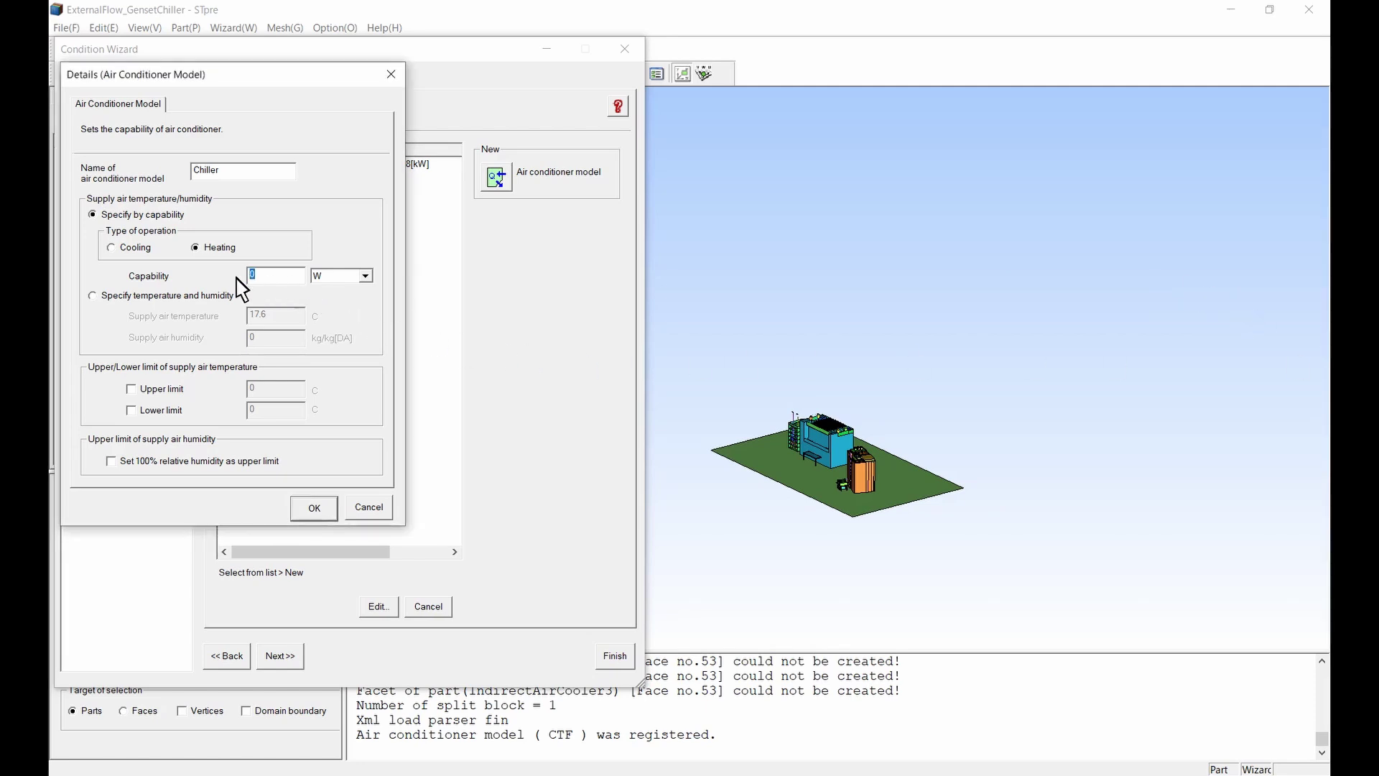
text(2198)
click(338, 278)
click(316, 511)
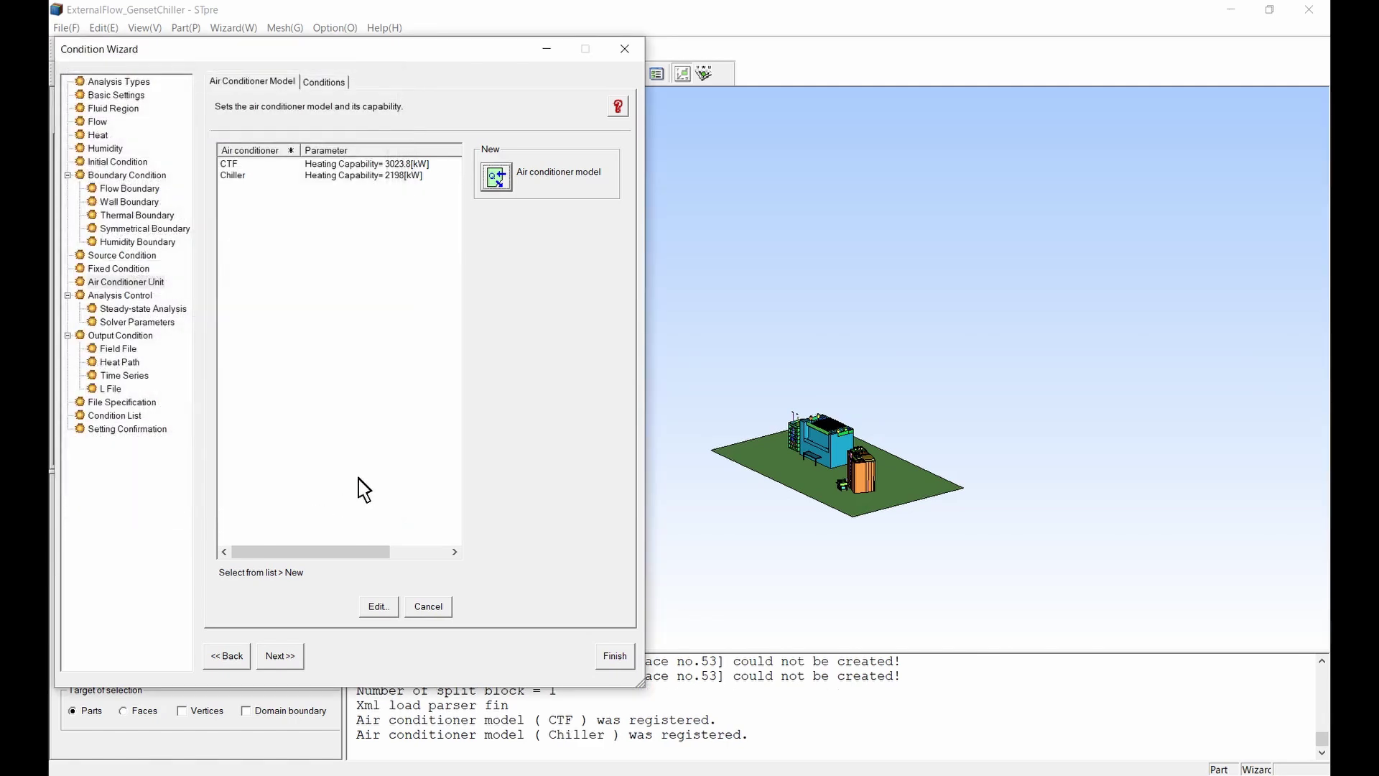
- Create a heating air conditioner model named DGH1 with a capability of 3333.6 kW
click(496, 181)
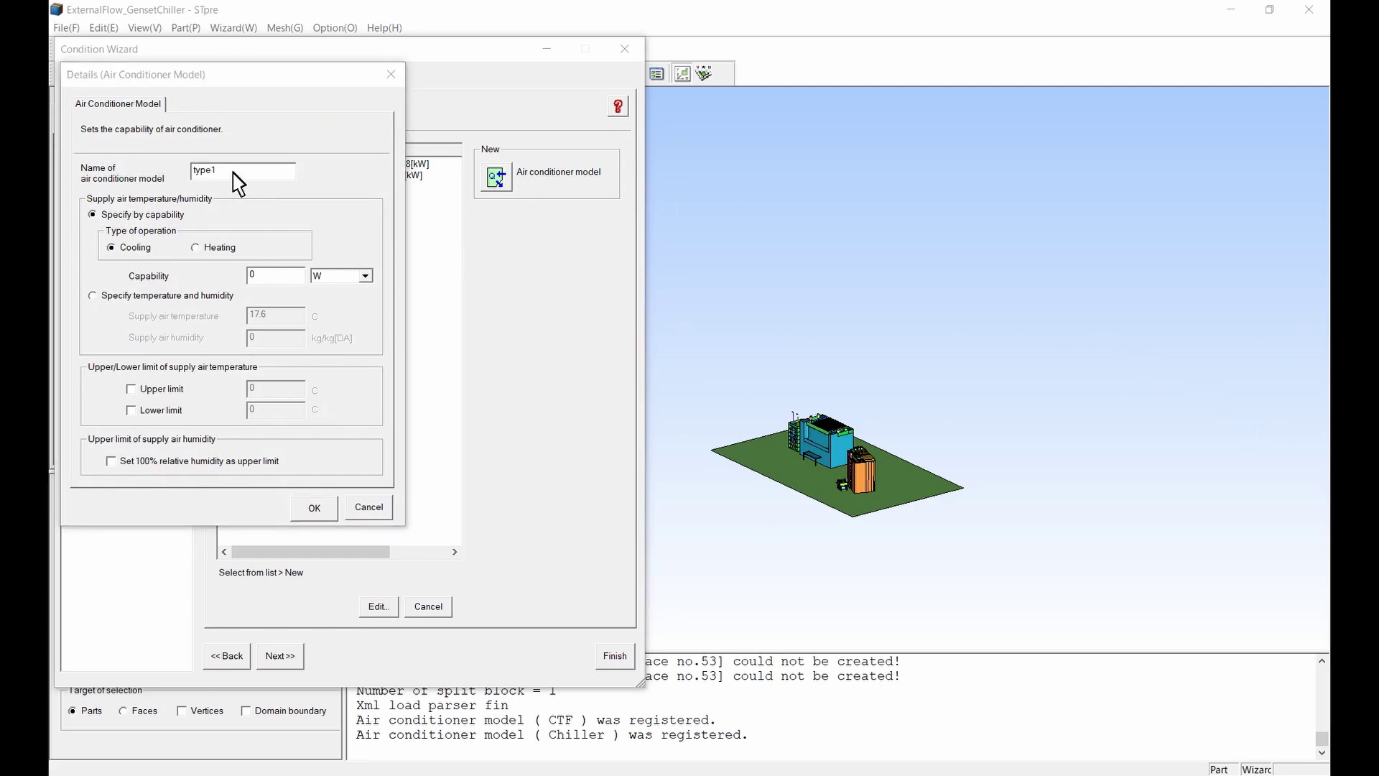
click(180, 171)
text(DGH1)
click(271, 280)
text(3333.6)
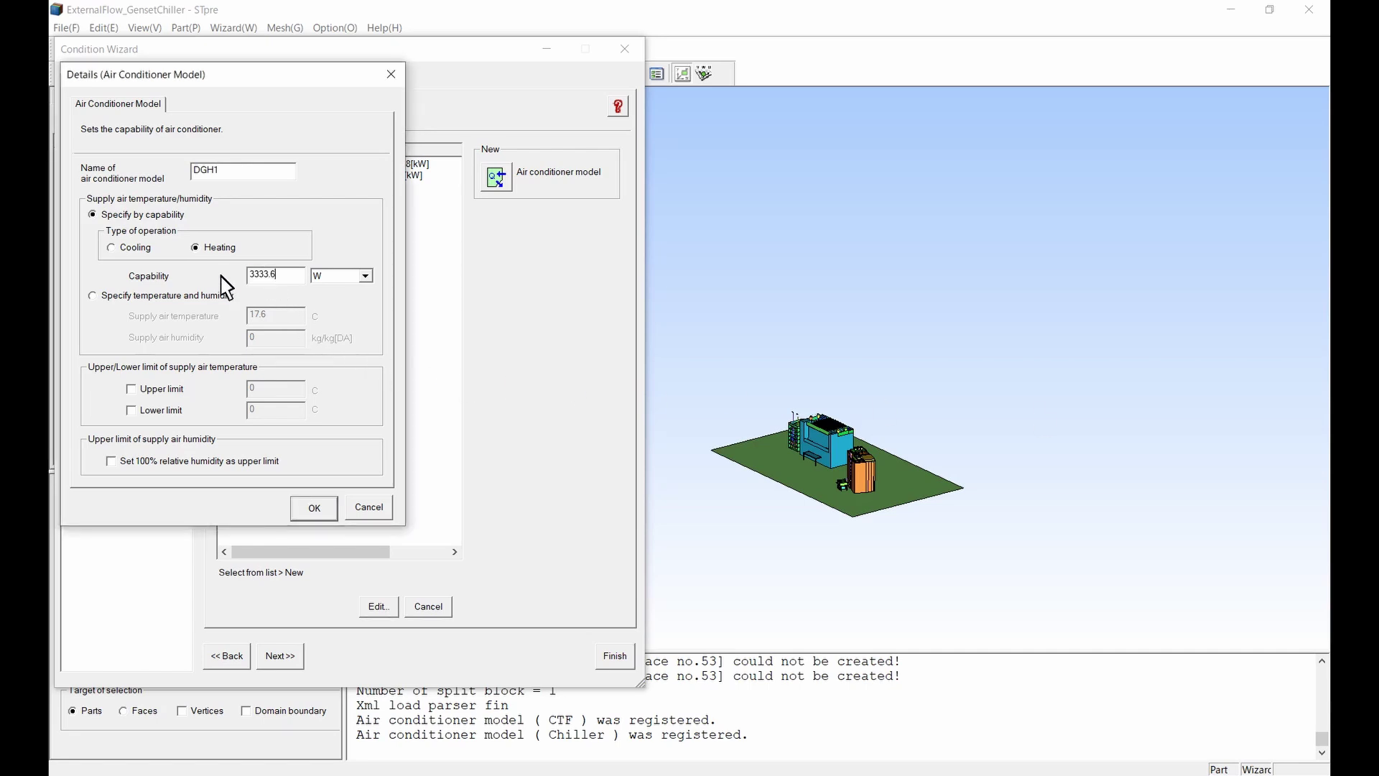
click(352, 277)
click(335, 301)
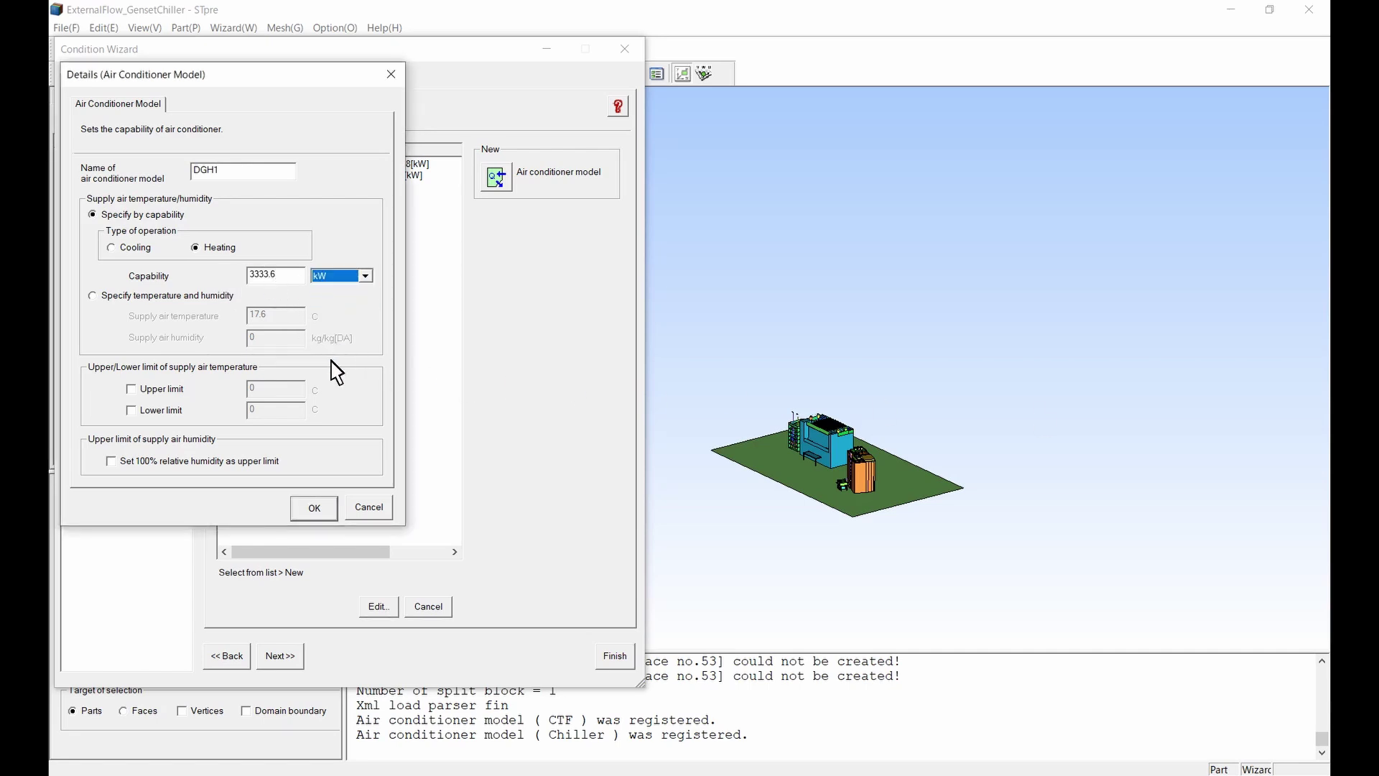
click(316, 509)
- Create a heating air conditioner model named DGH2 with a capability of 1389 kW
click(497, 178)
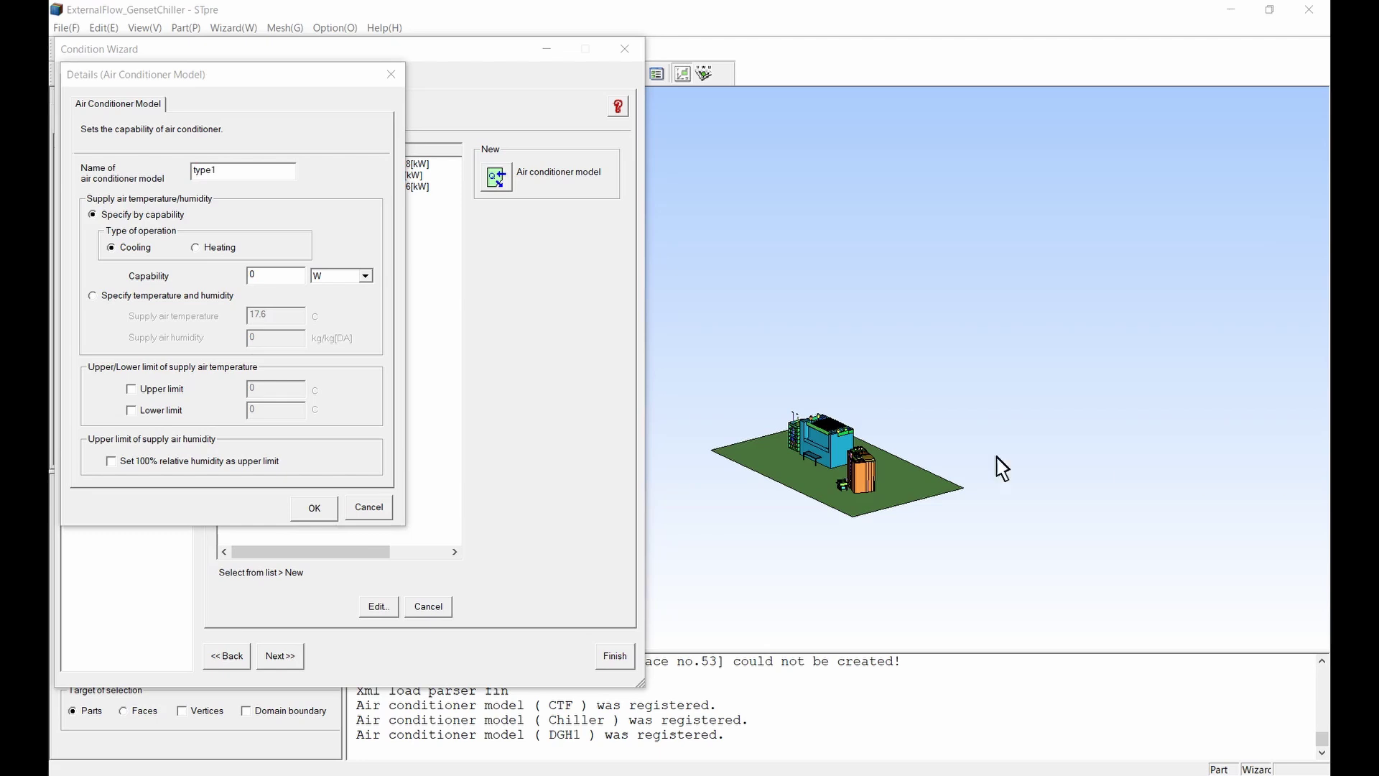
click(243, 176)
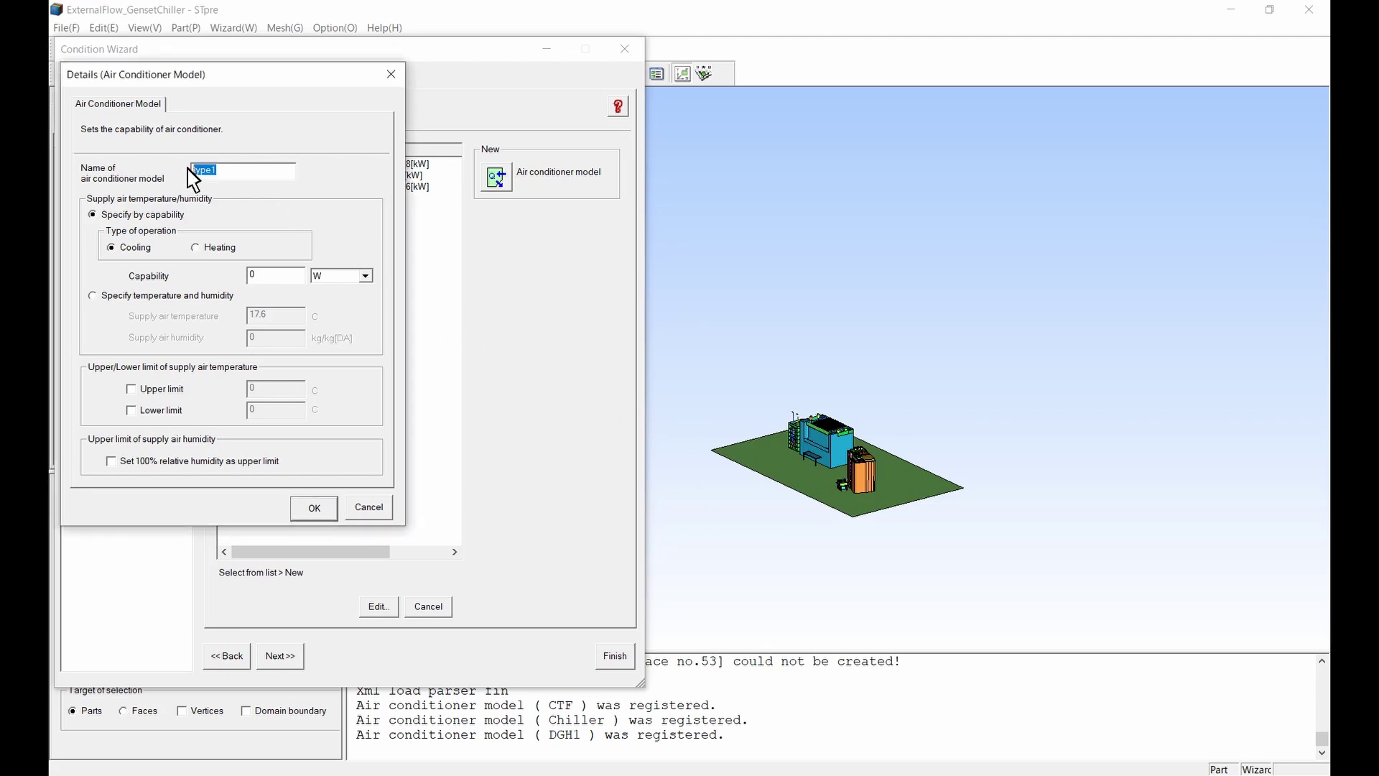
text(DGH2)
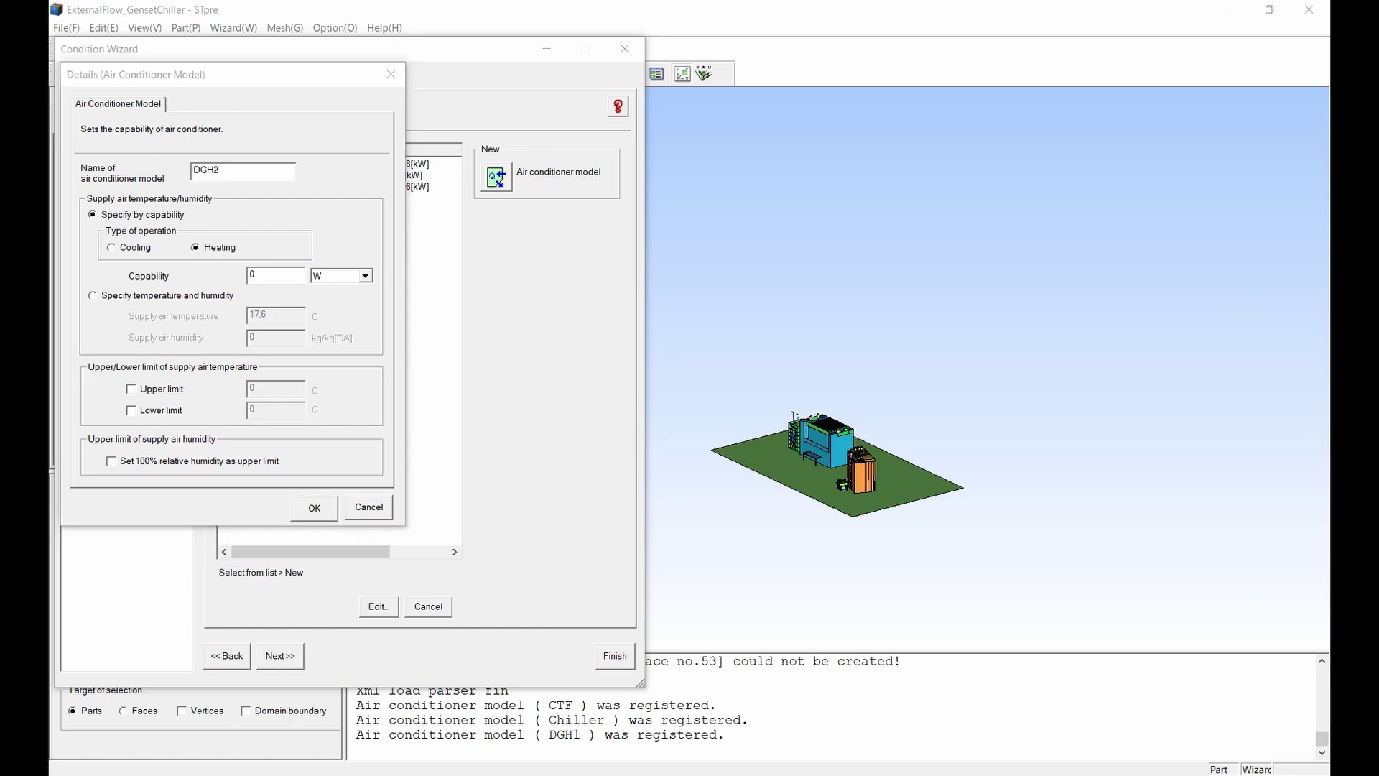
click(280, 275)
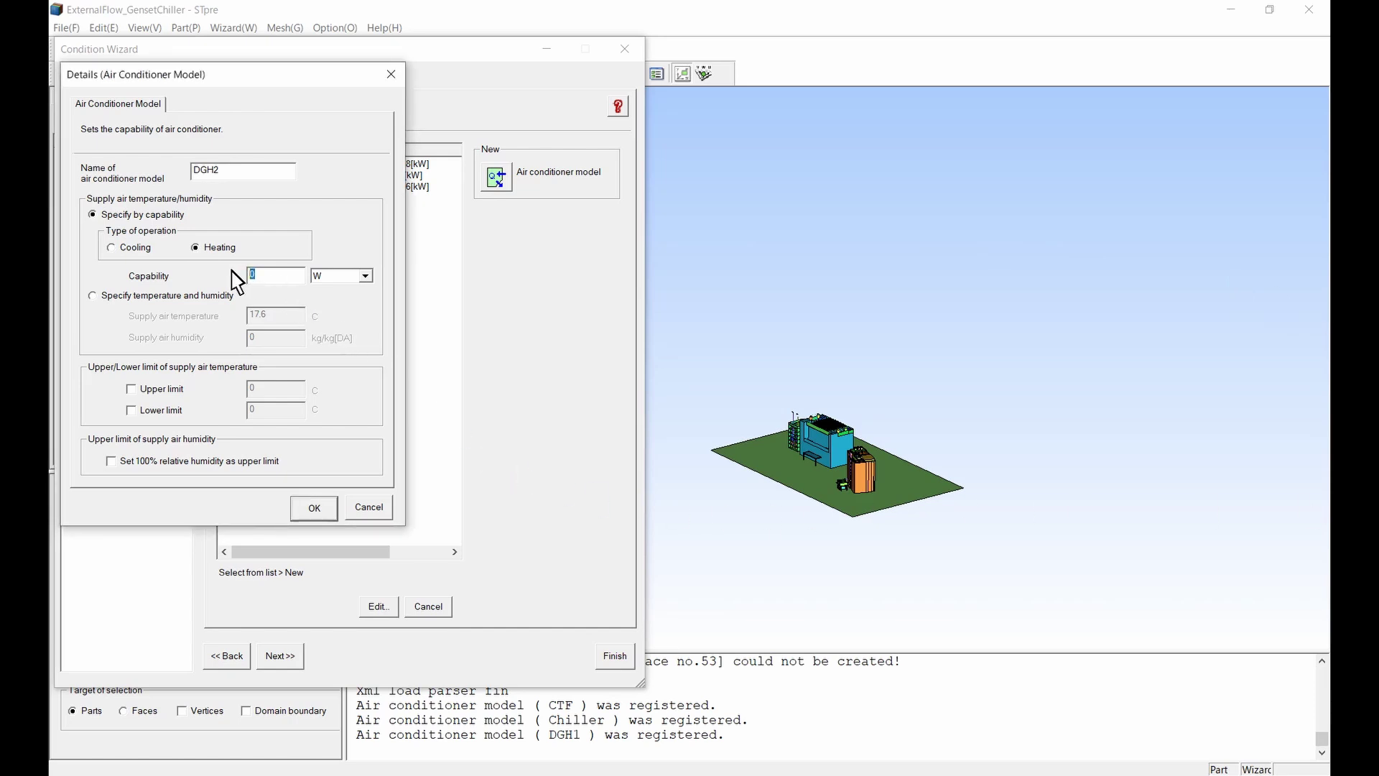
text(1389)
click(326, 300)
click(316, 508)
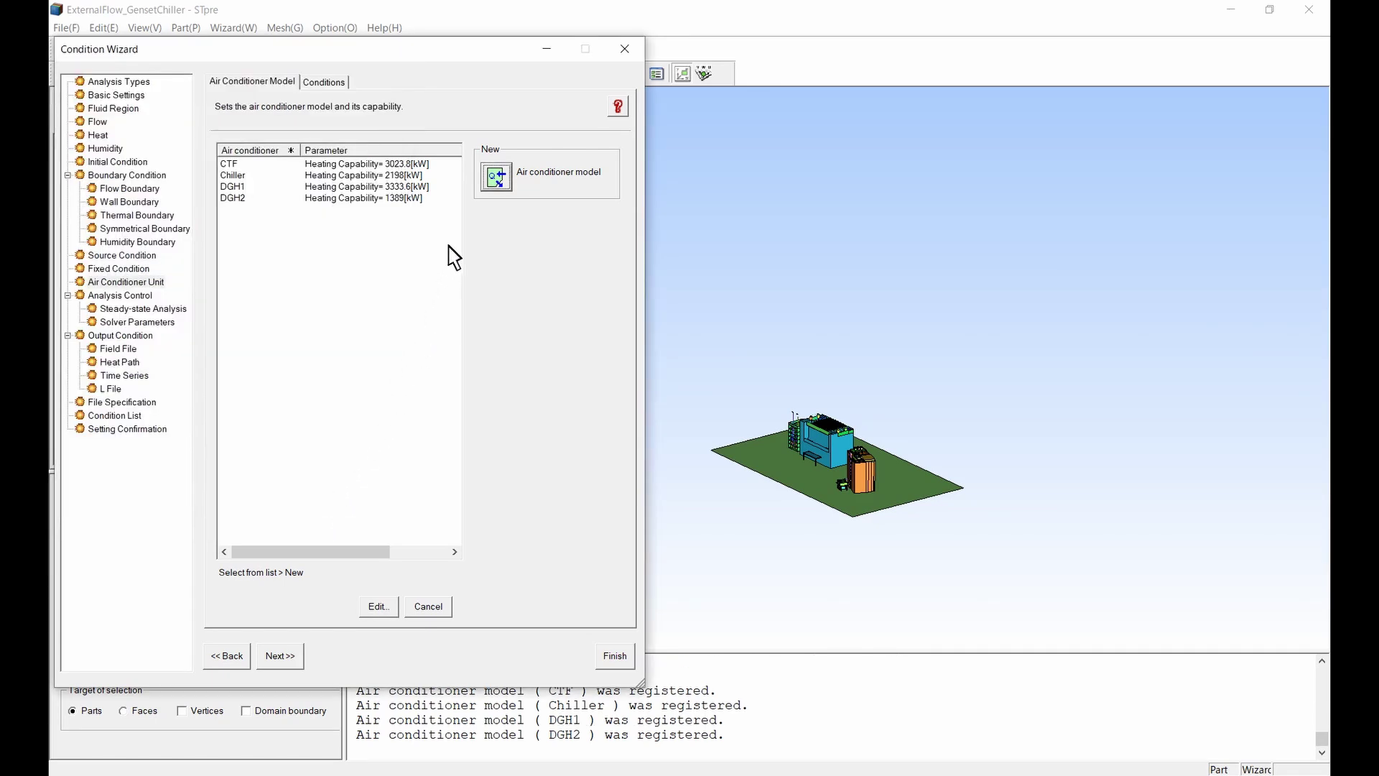
- Create a heating air conditioner model named IACE with a capability of 238.71 kW
click(495, 178)
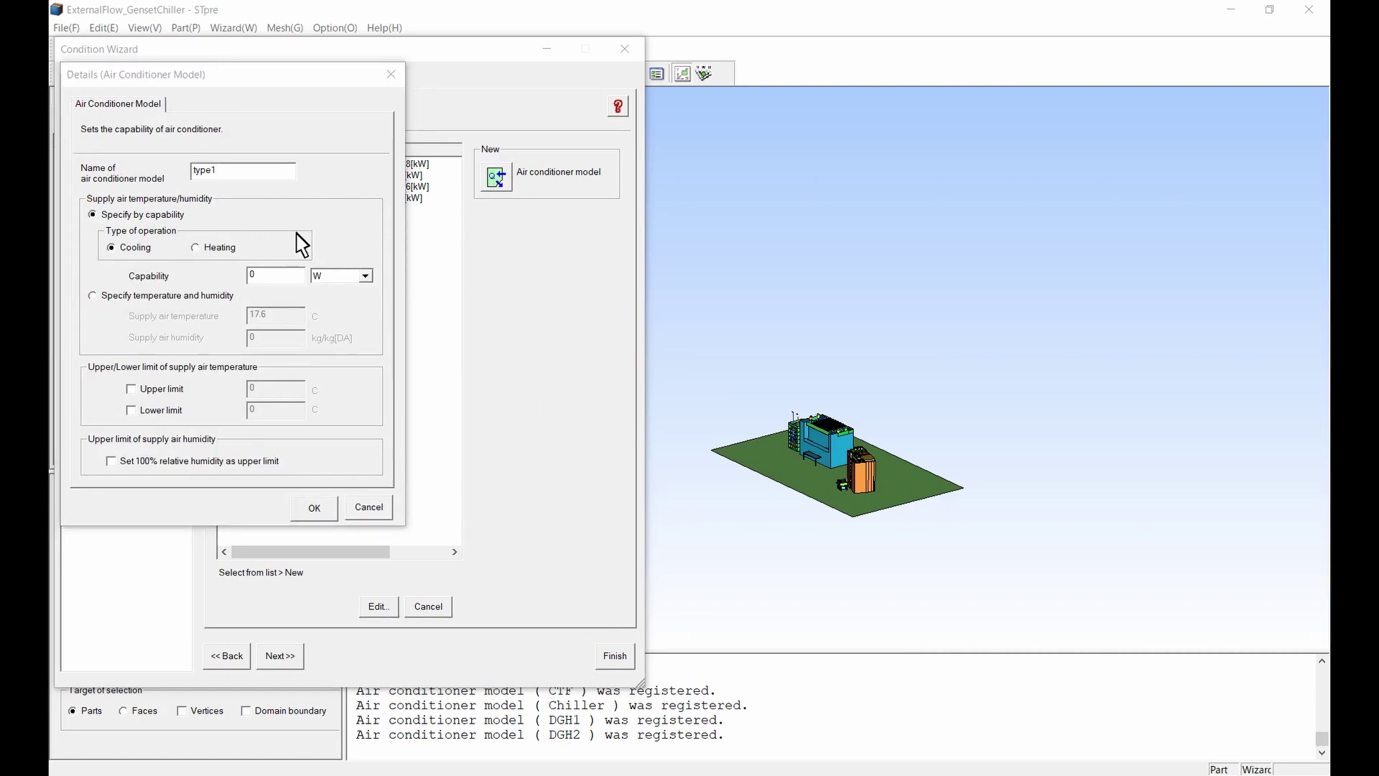
drag(224, 175, 185, 172)
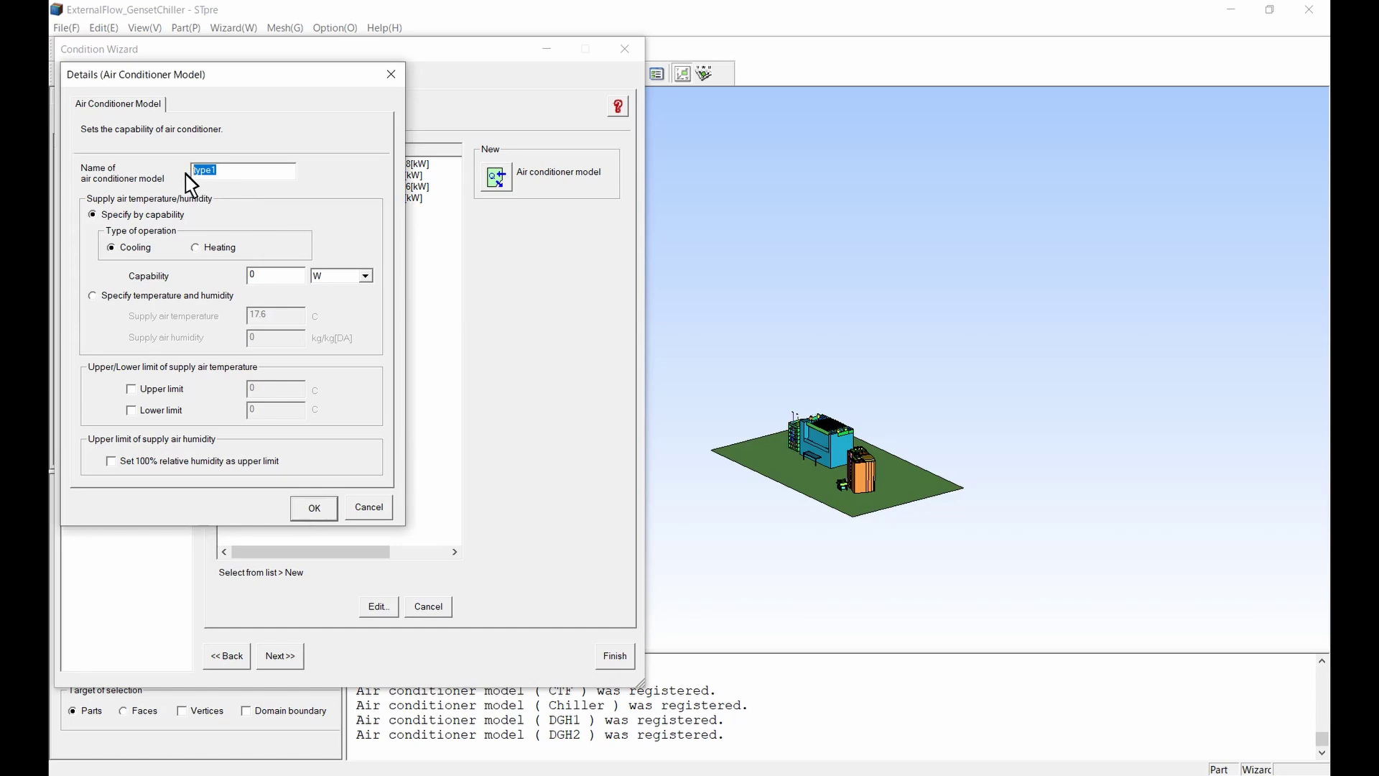
text(IACE)
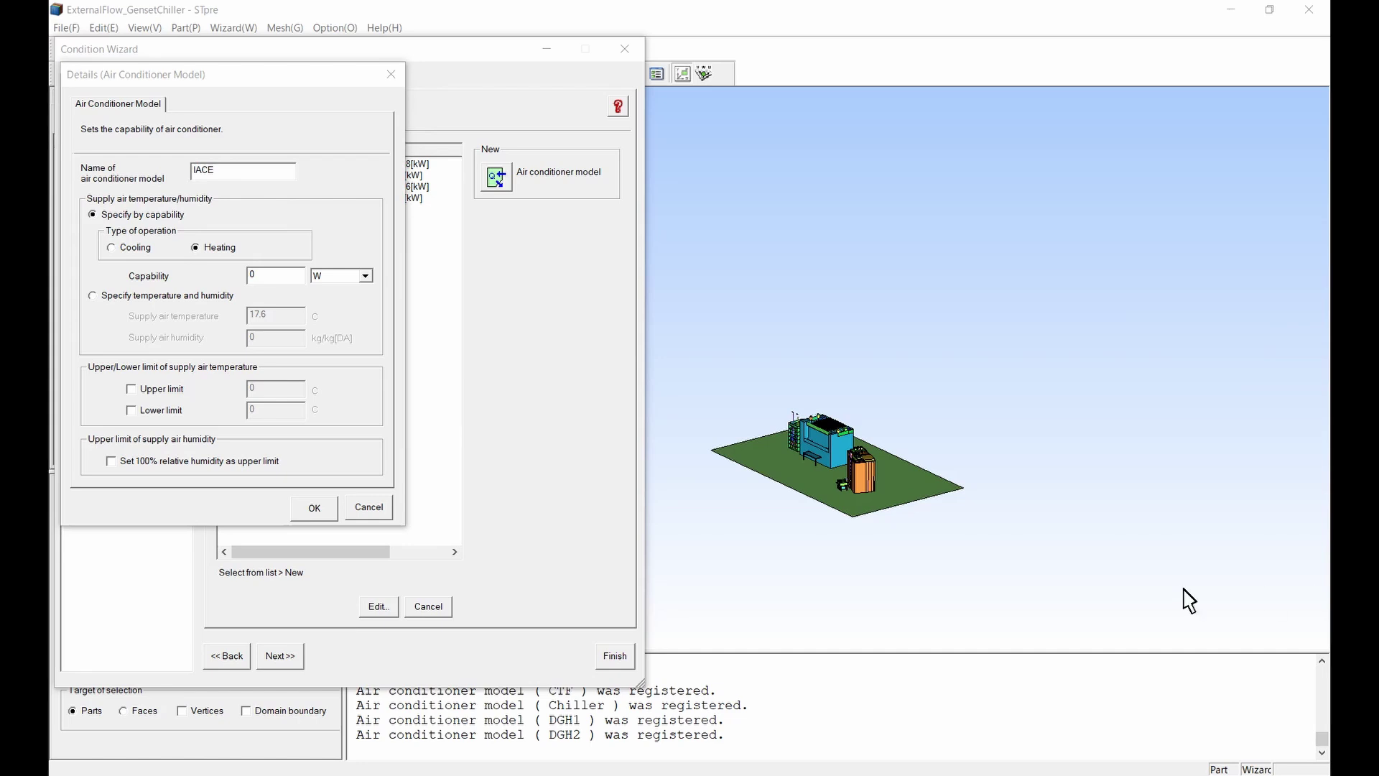
click(259, 278)
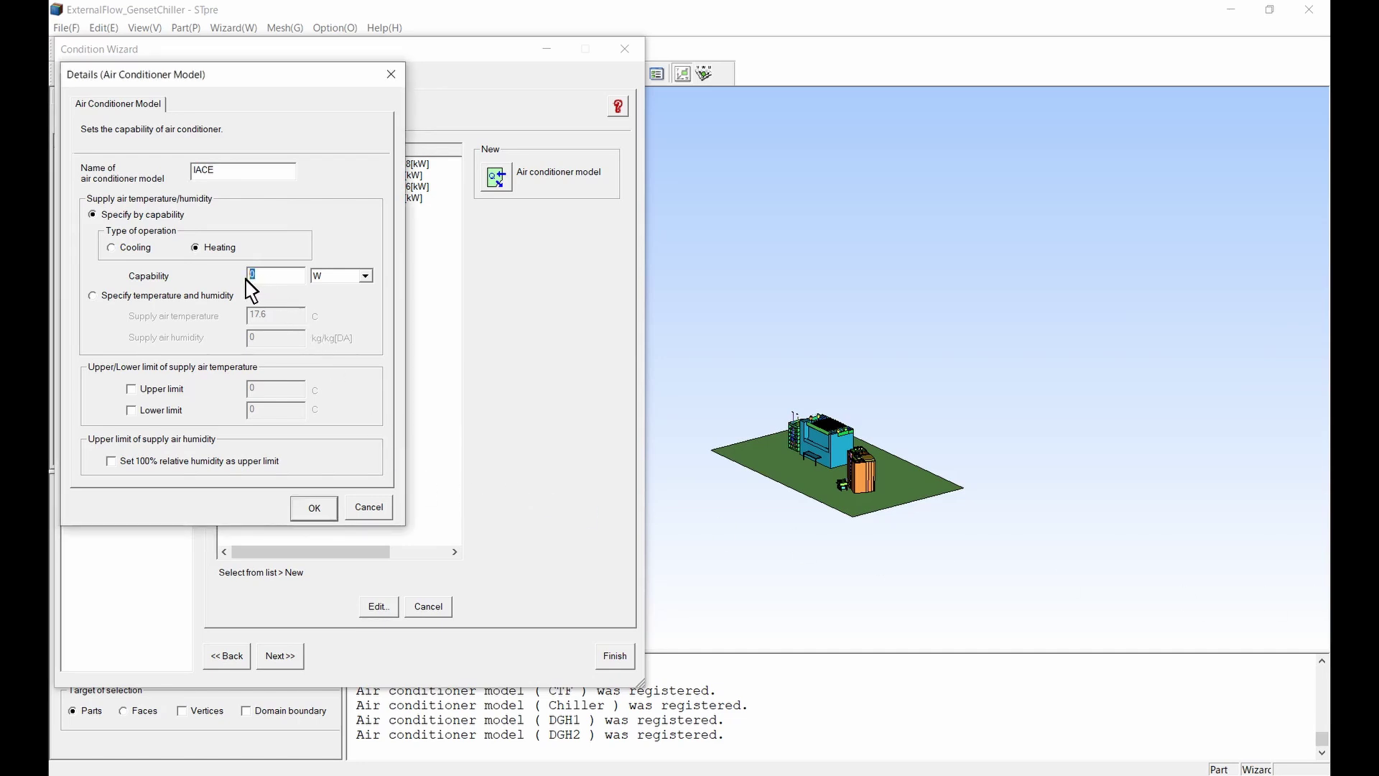
key(BackSpace)
text(238.71)
click(329, 275)
click(329, 302)
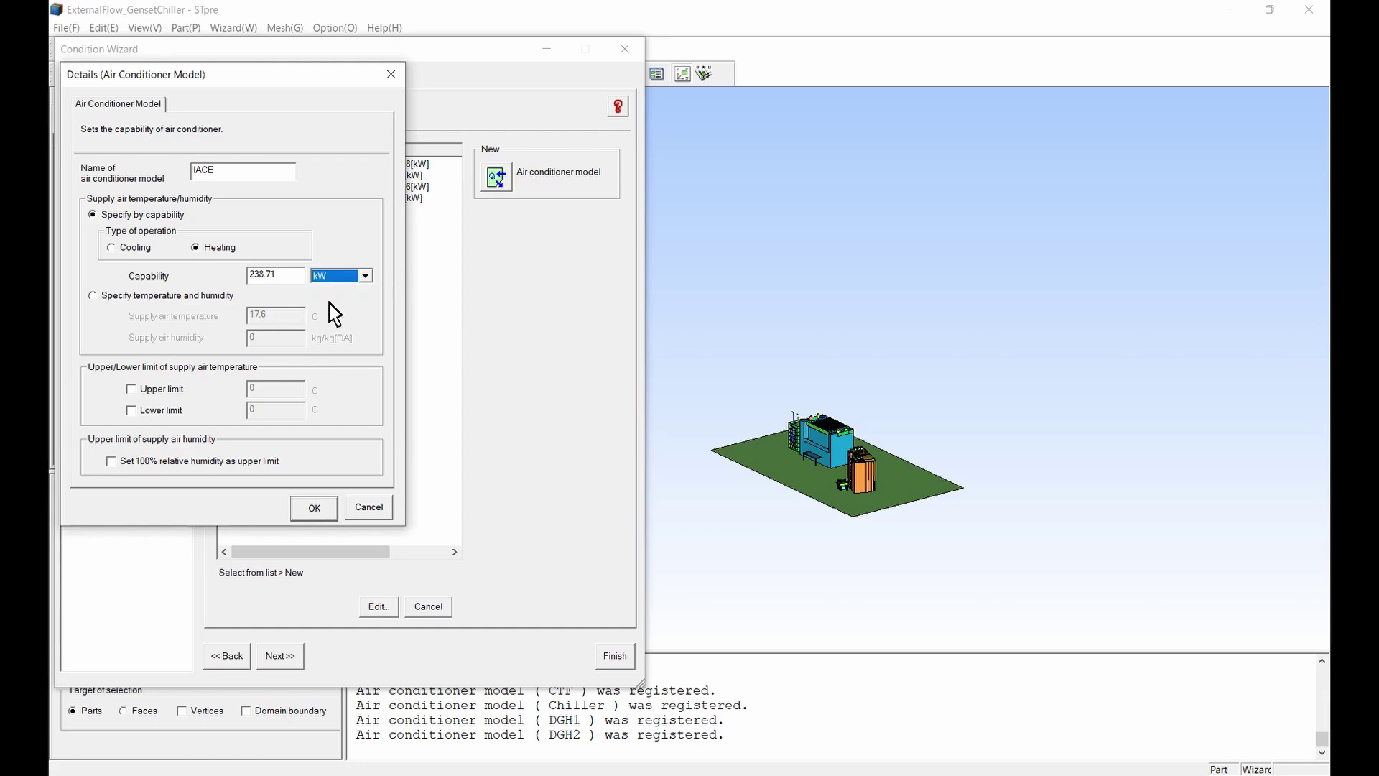
click(314, 507)
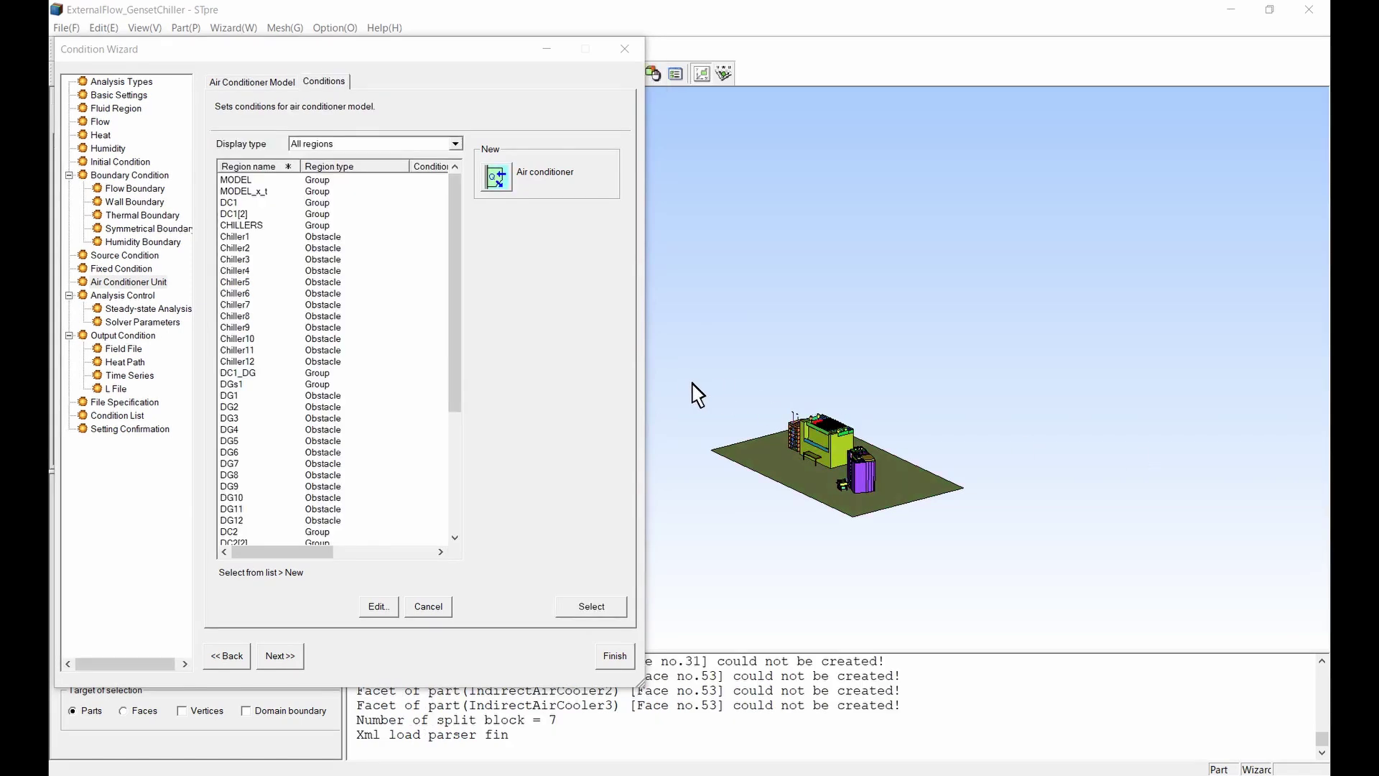
- Apply a new air conditioner condition to the Chiller1 obstacle, using the Chiller model
click(248, 238)
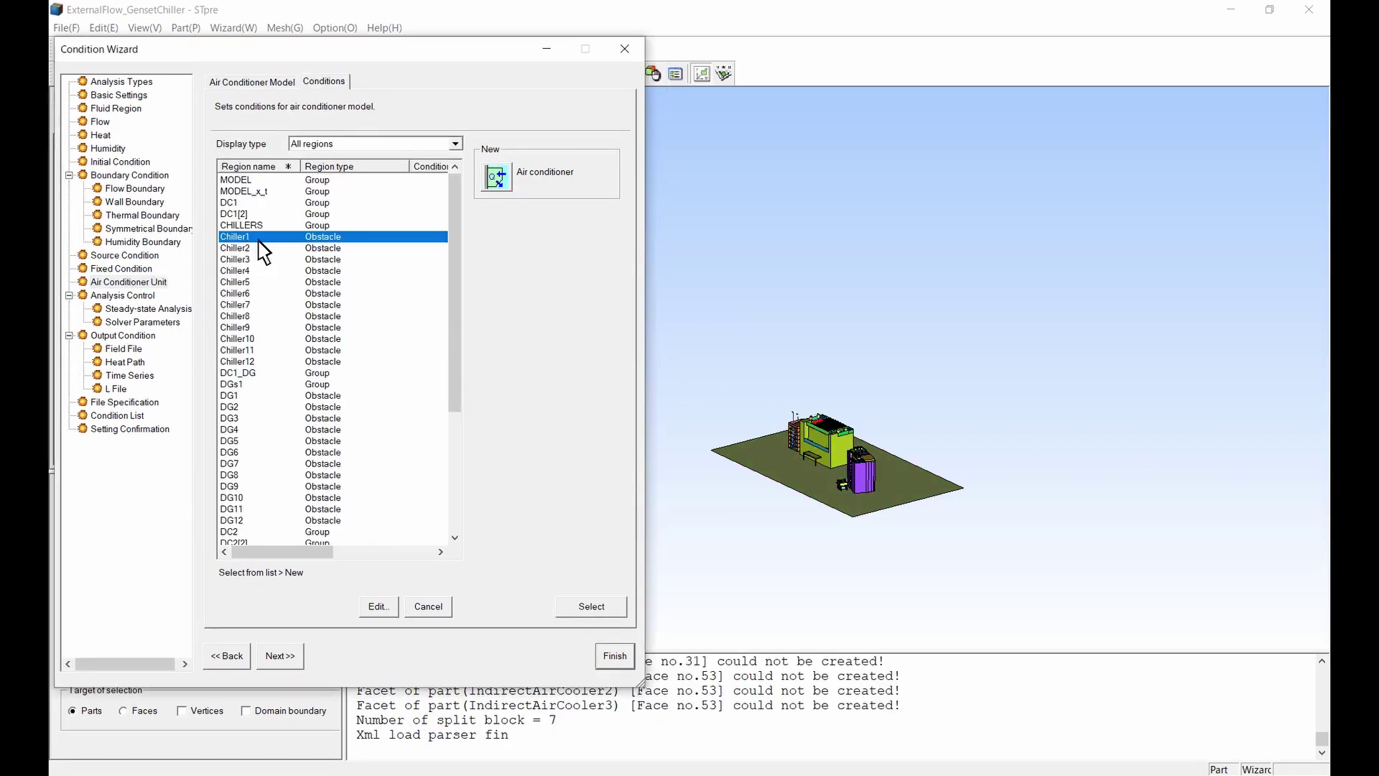
click(498, 179)
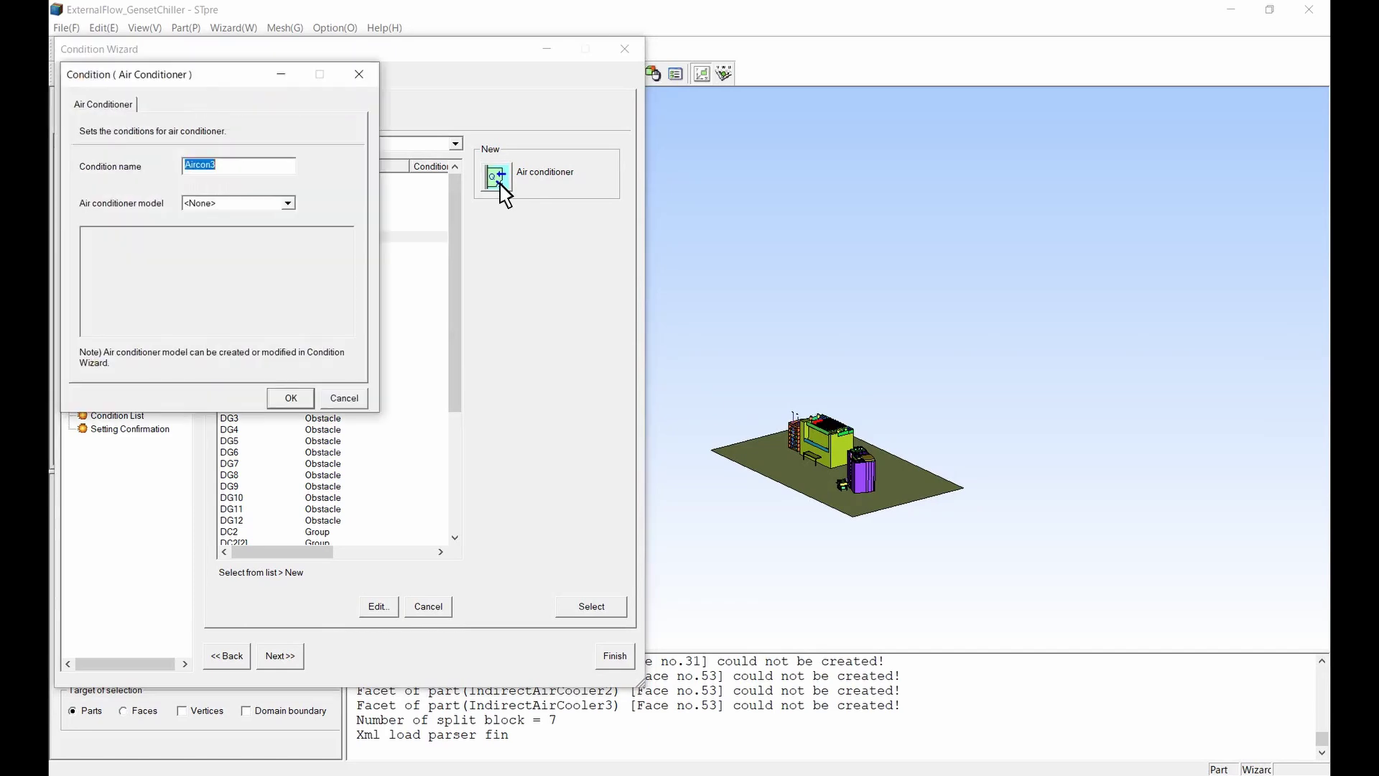
click(256, 204)
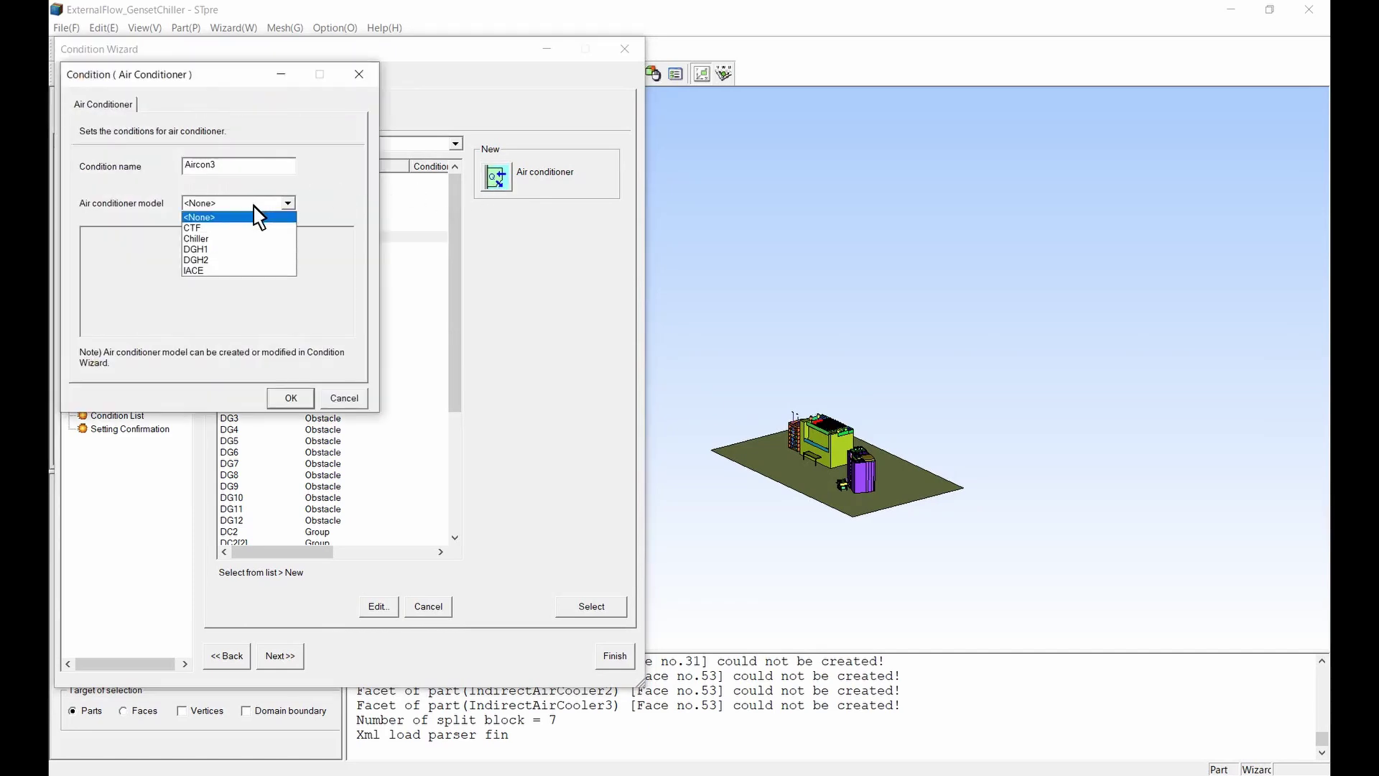
click(246, 239)
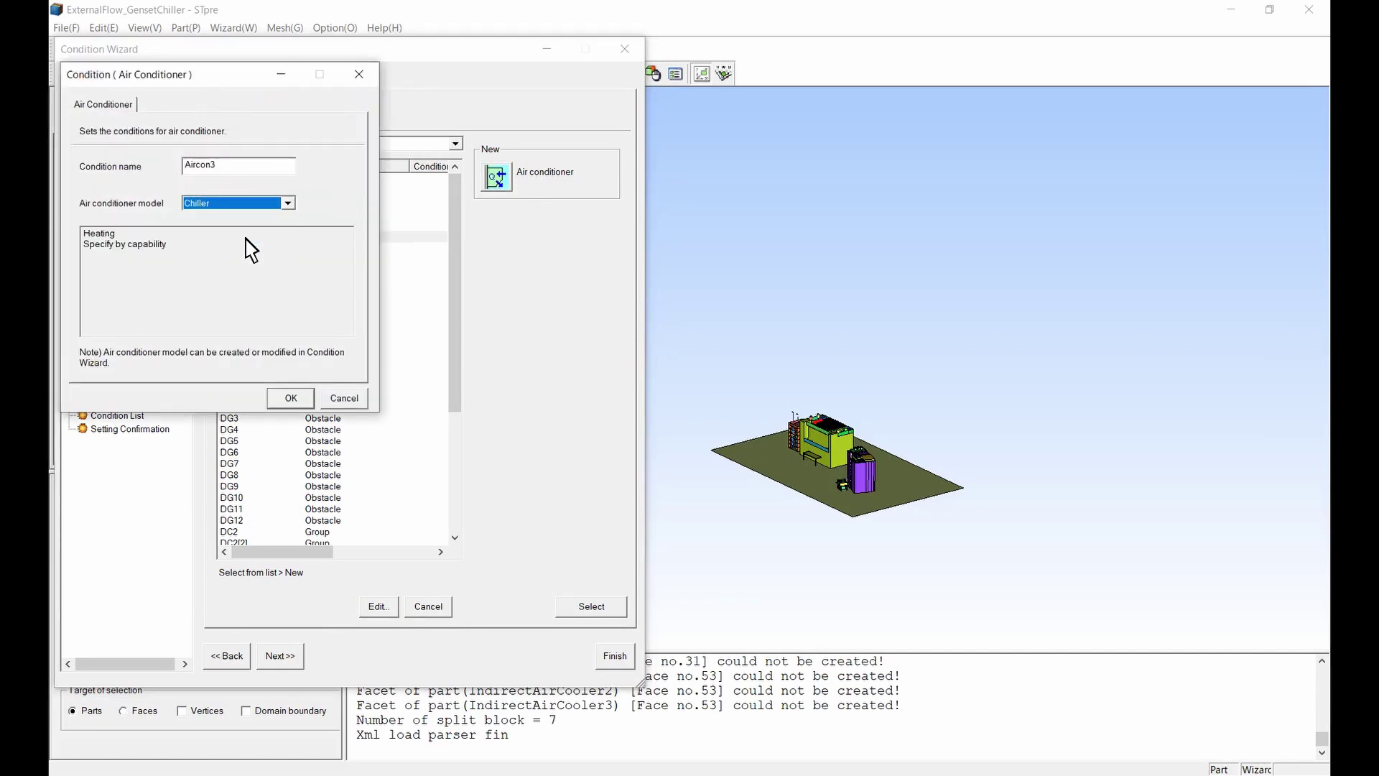
click(290, 395)
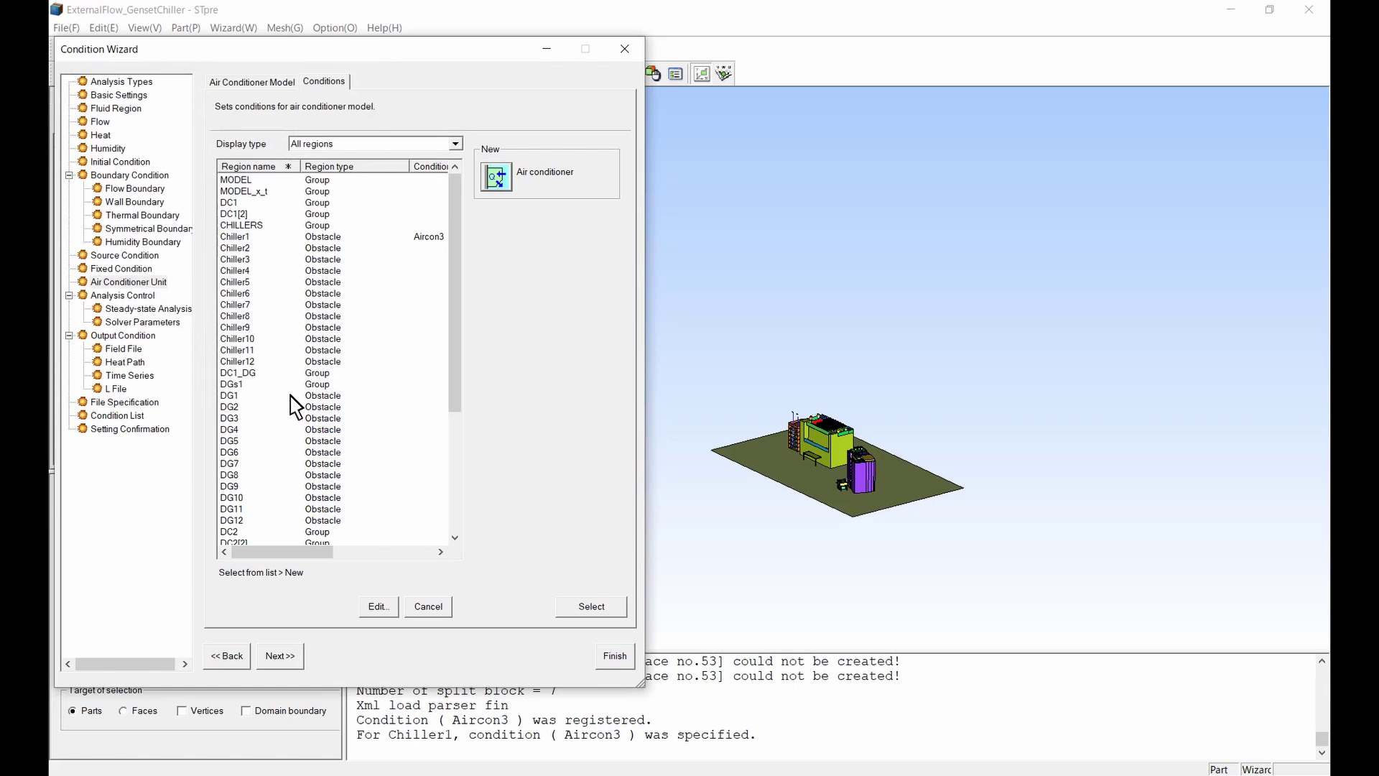
- Apply a new air conditioner condition to the DGs1 group, using the DGH1 model
click(238, 386)
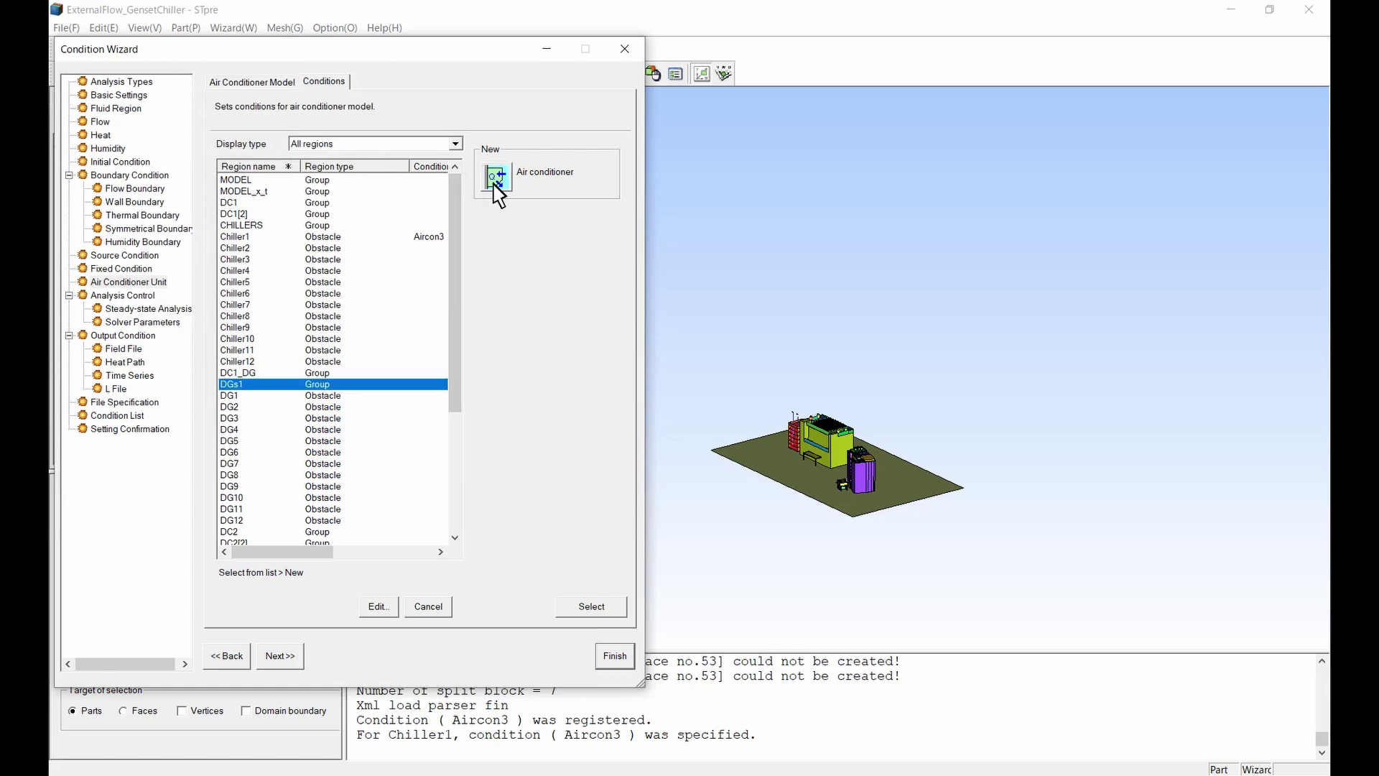
click(496, 180)
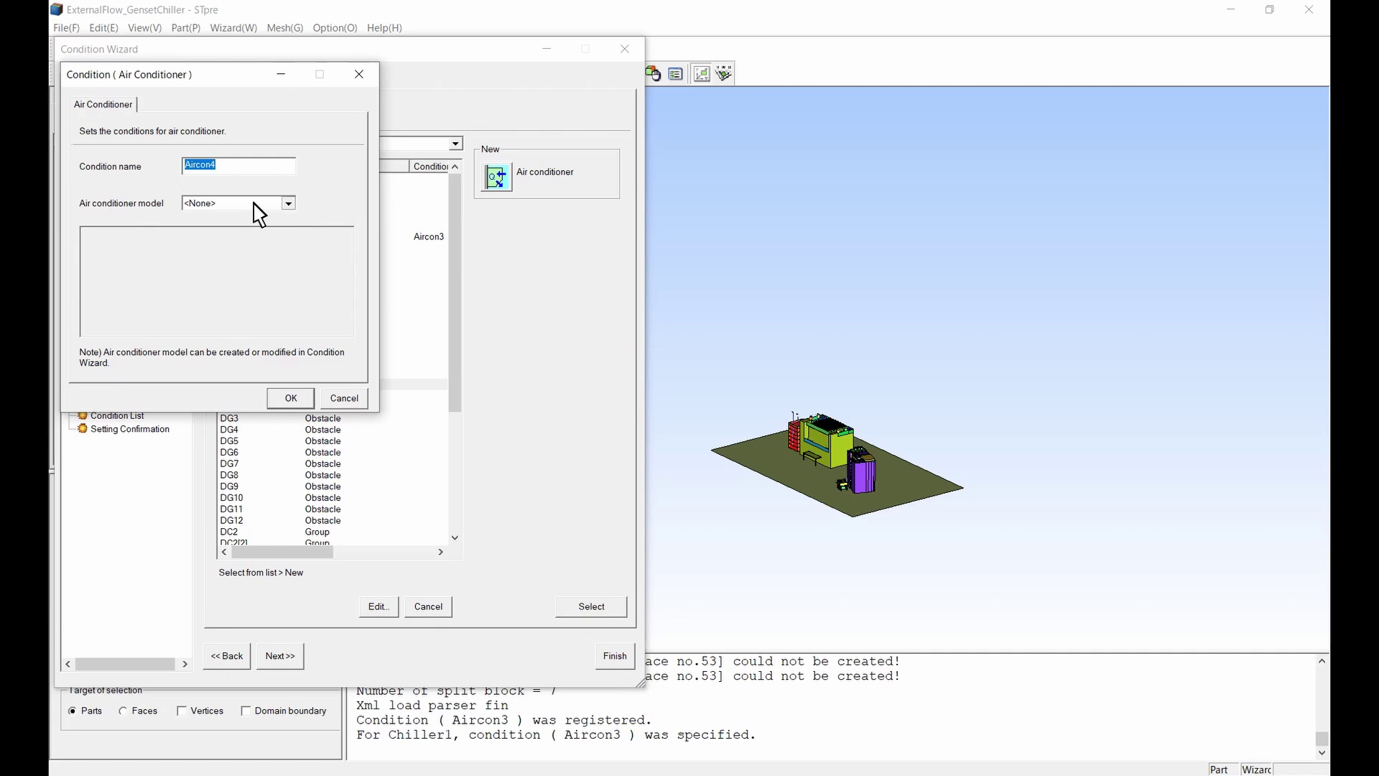
click(253, 204)
click(253, 249)
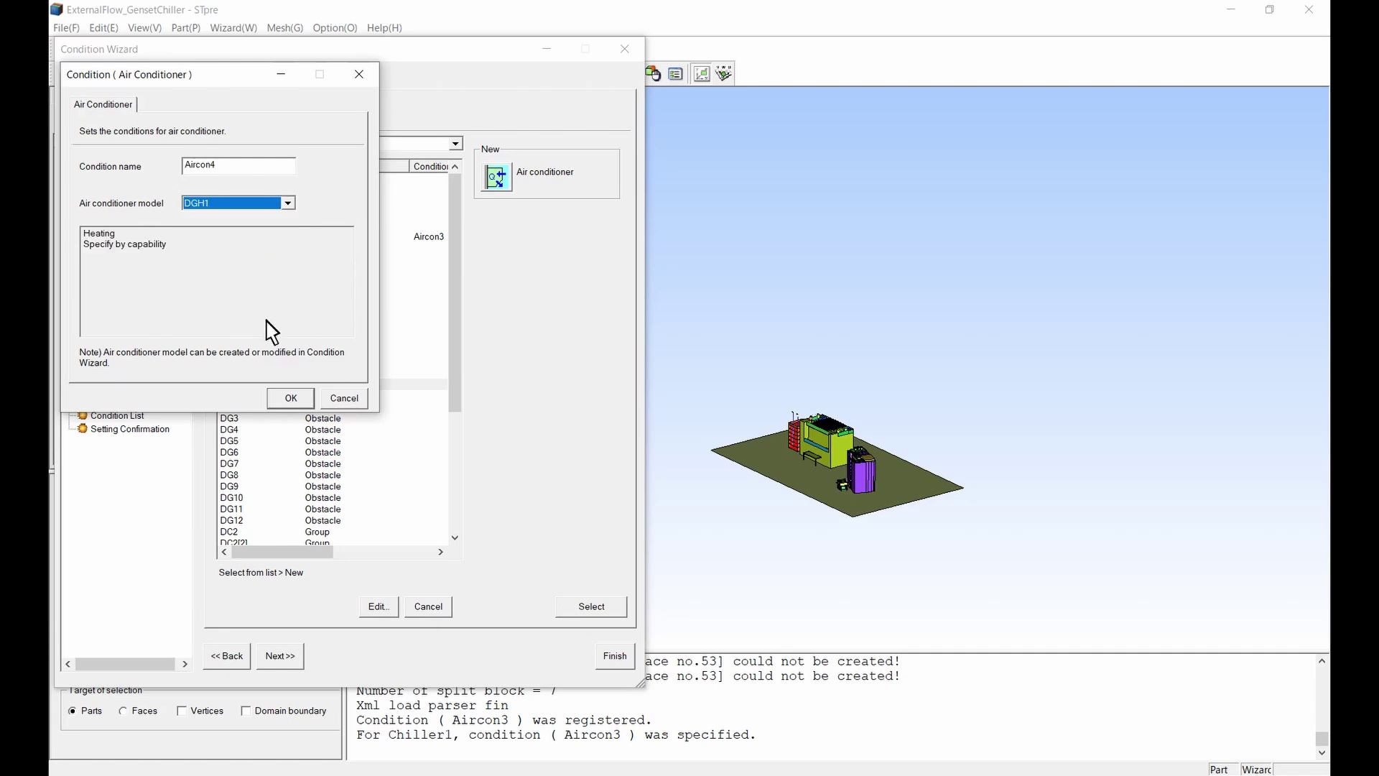
click(291, 397)
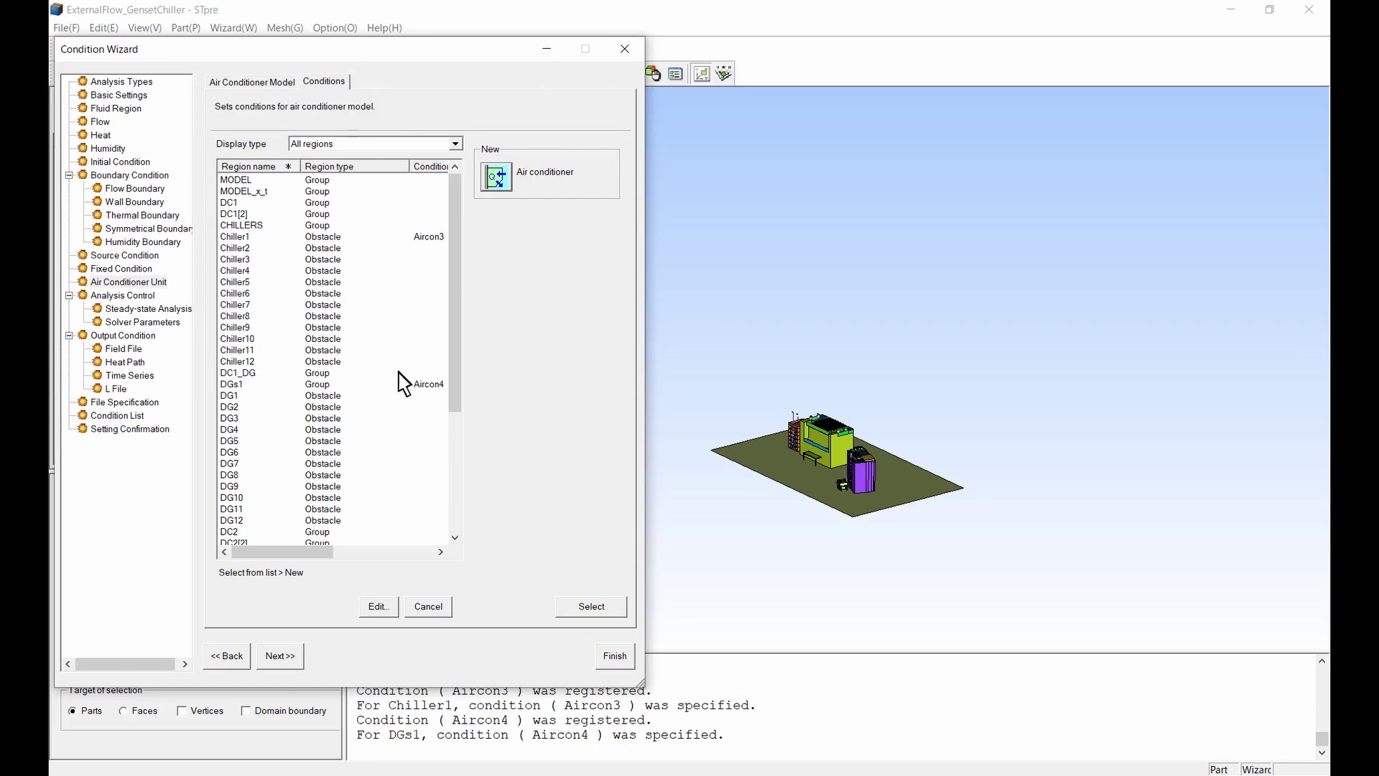
- Apply a new air conditioner condition to the IAC1 group, using the IACE model
drag(459, 374, 455, 483)
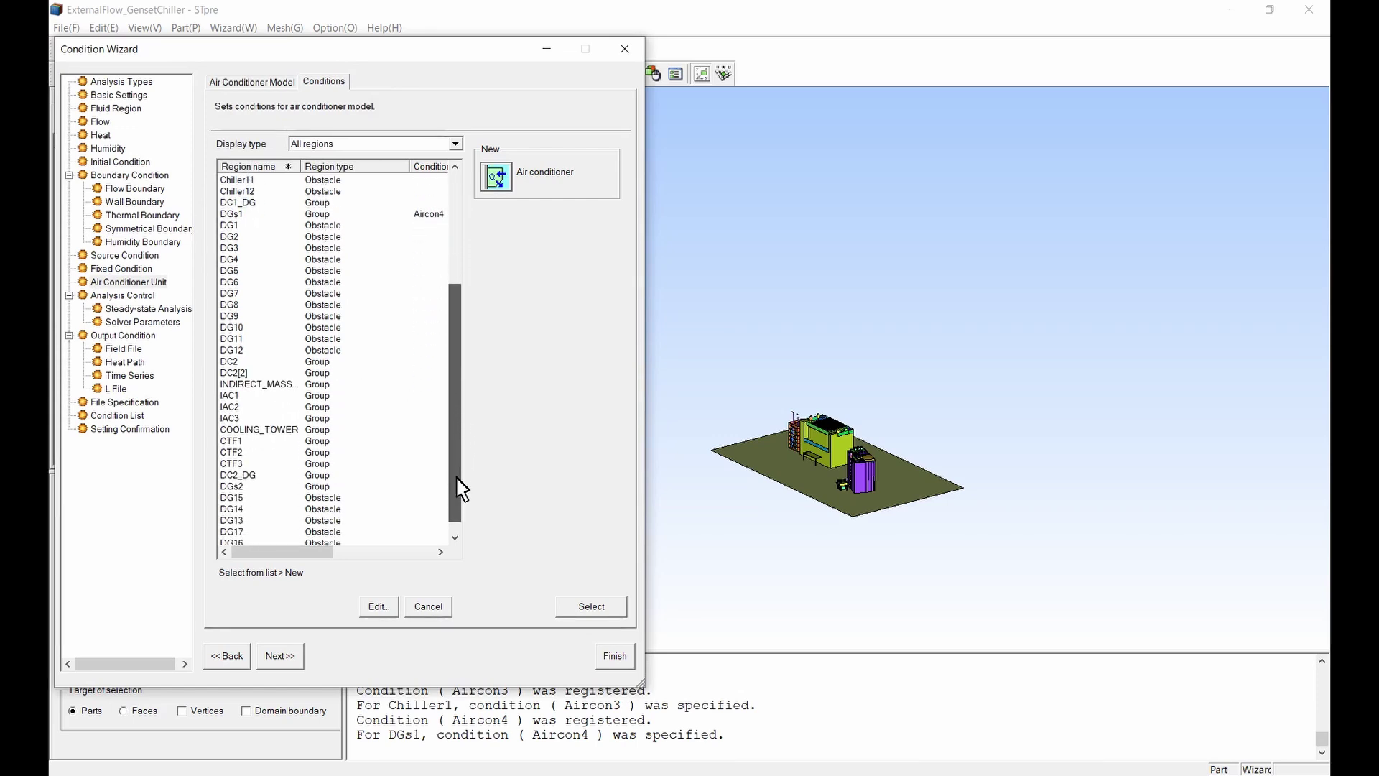
click(237, 384)
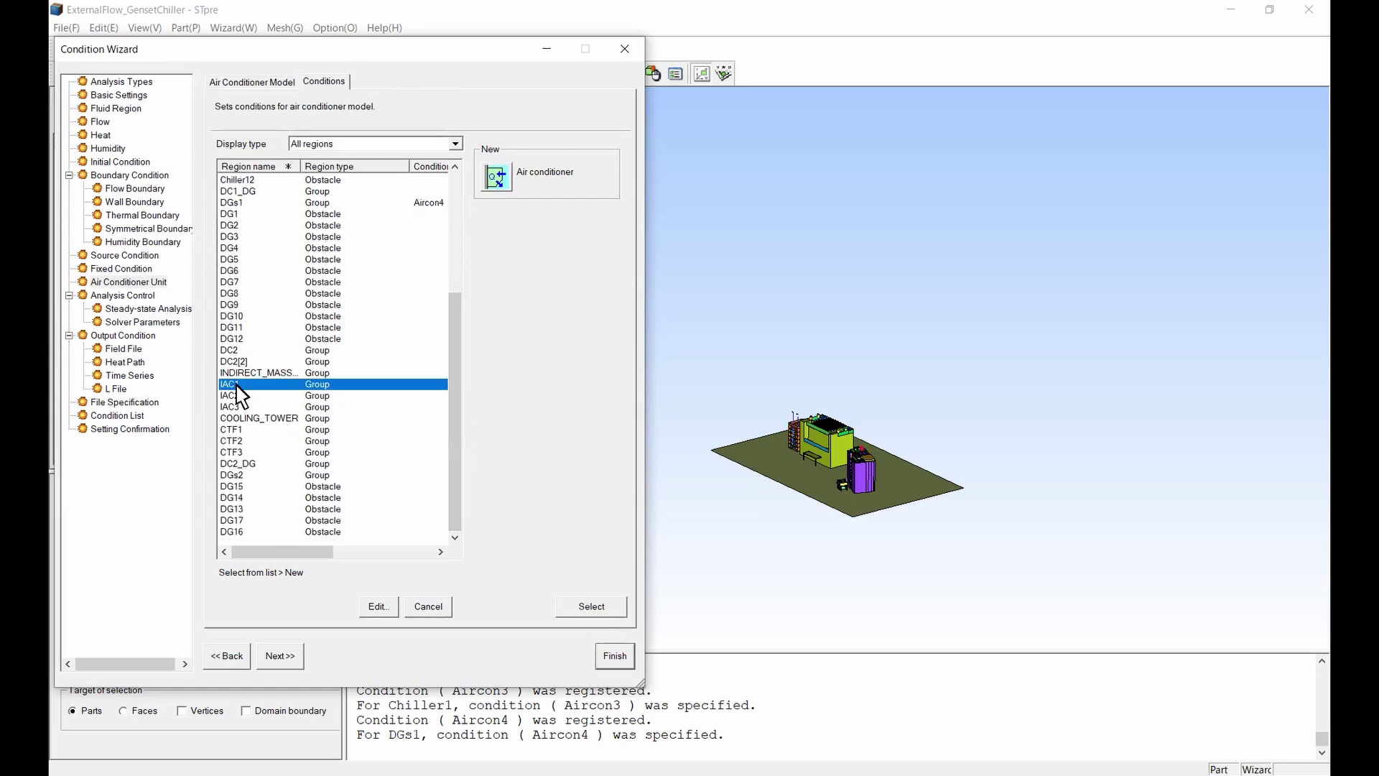
click(494, 185)
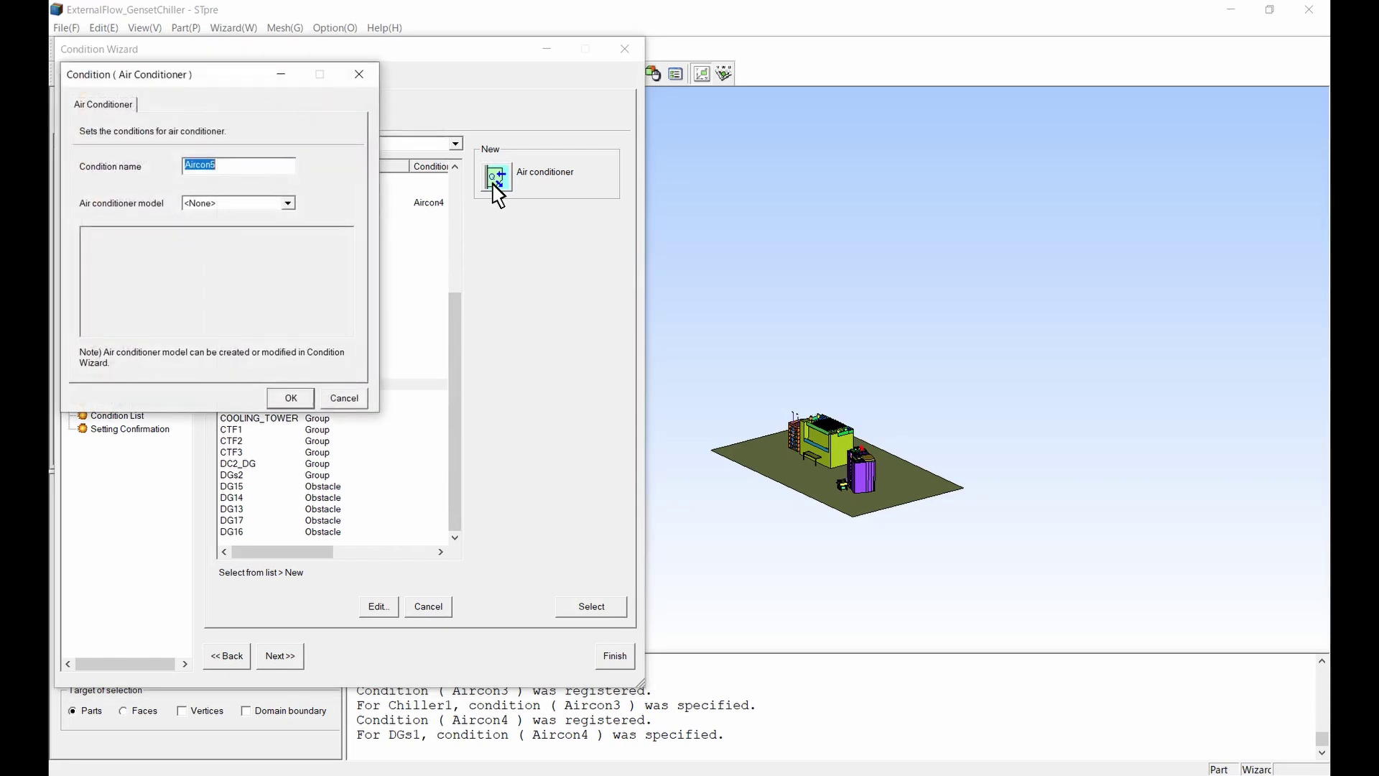
click(264, 208)
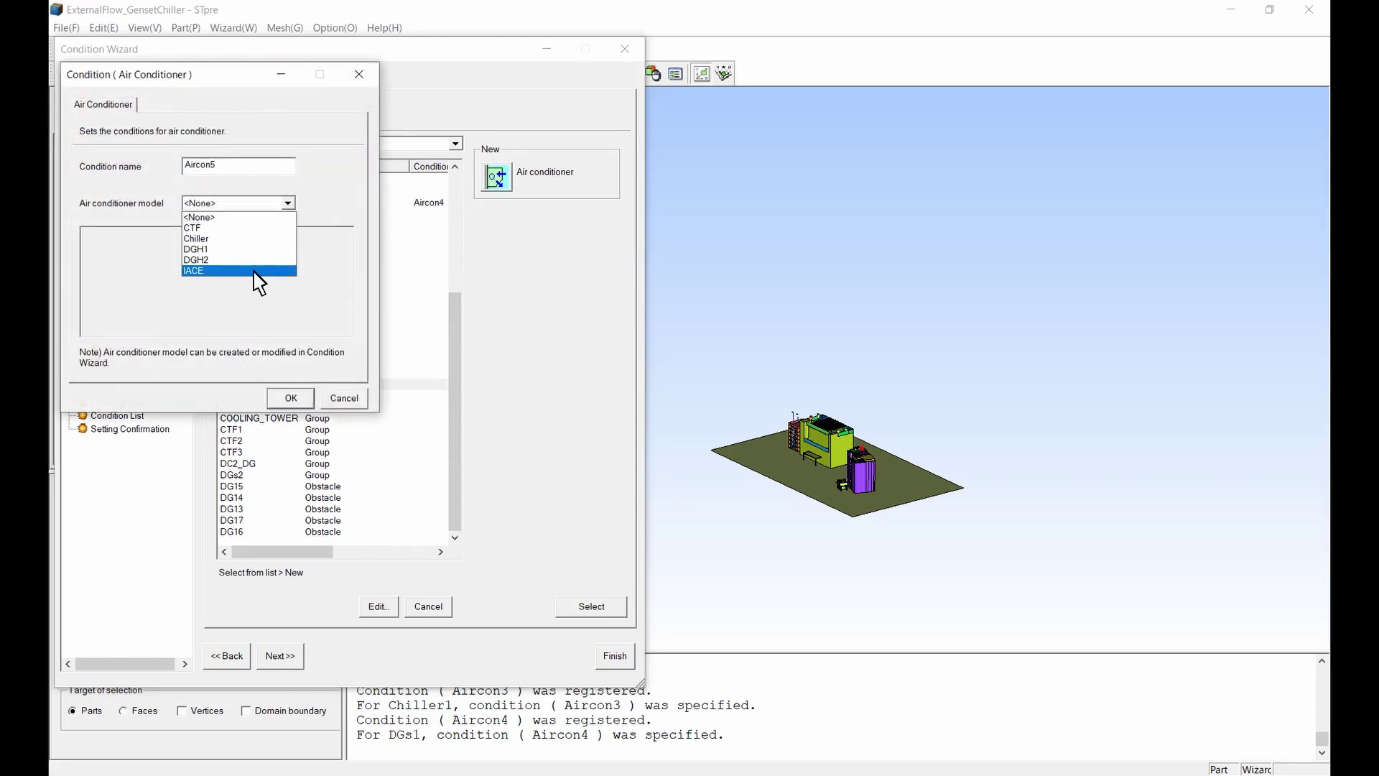
click(255, 271)
click(292, 397)
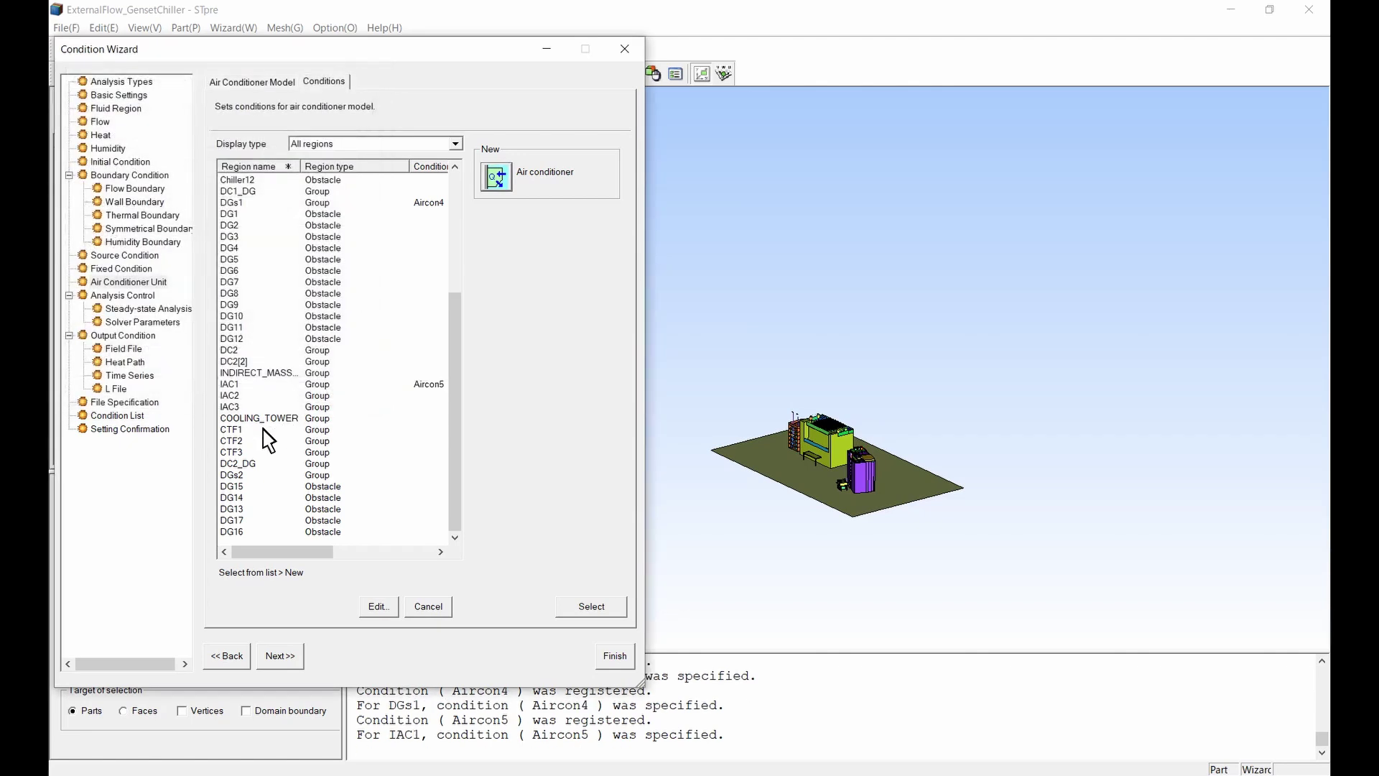
- Apply a new air conditioner condition to the CTF1 group, using the CTF model
click(242, 429)
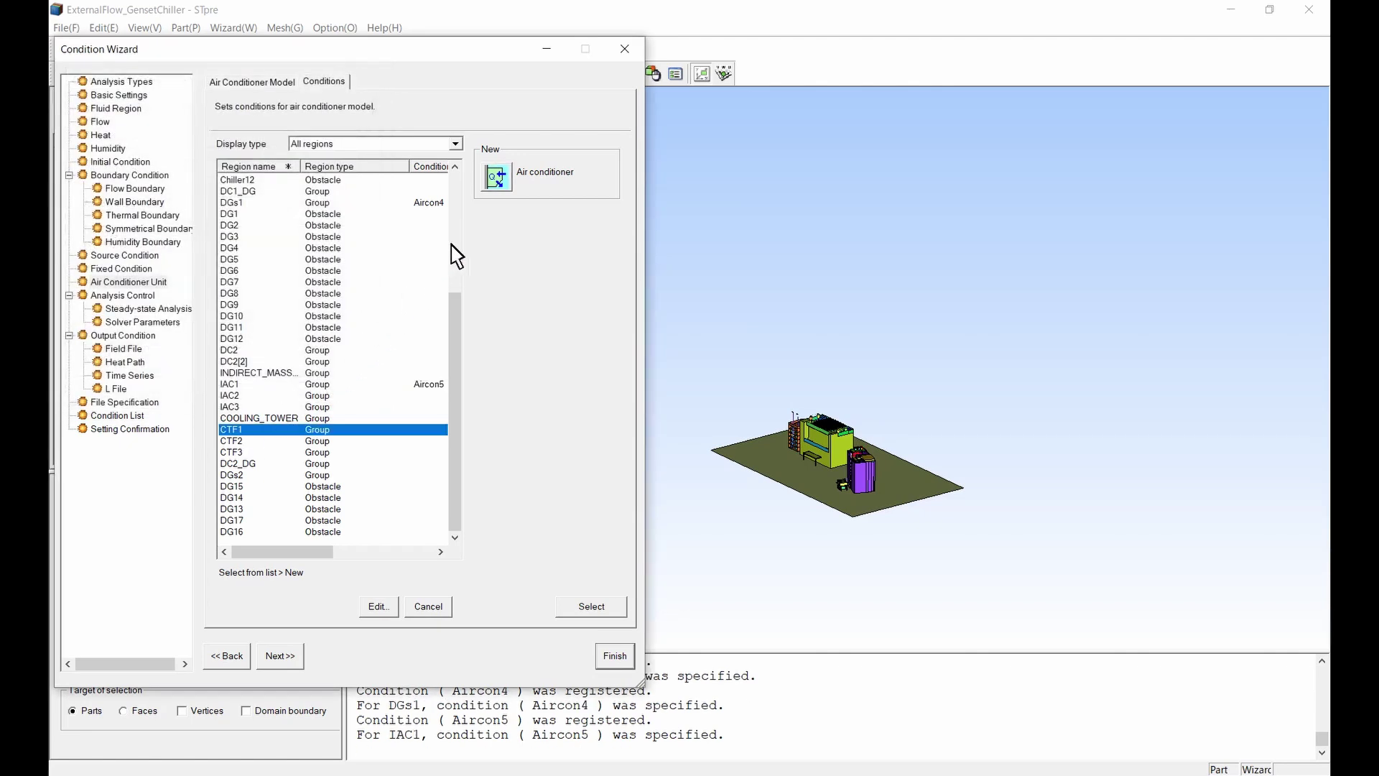
click(494, 186)
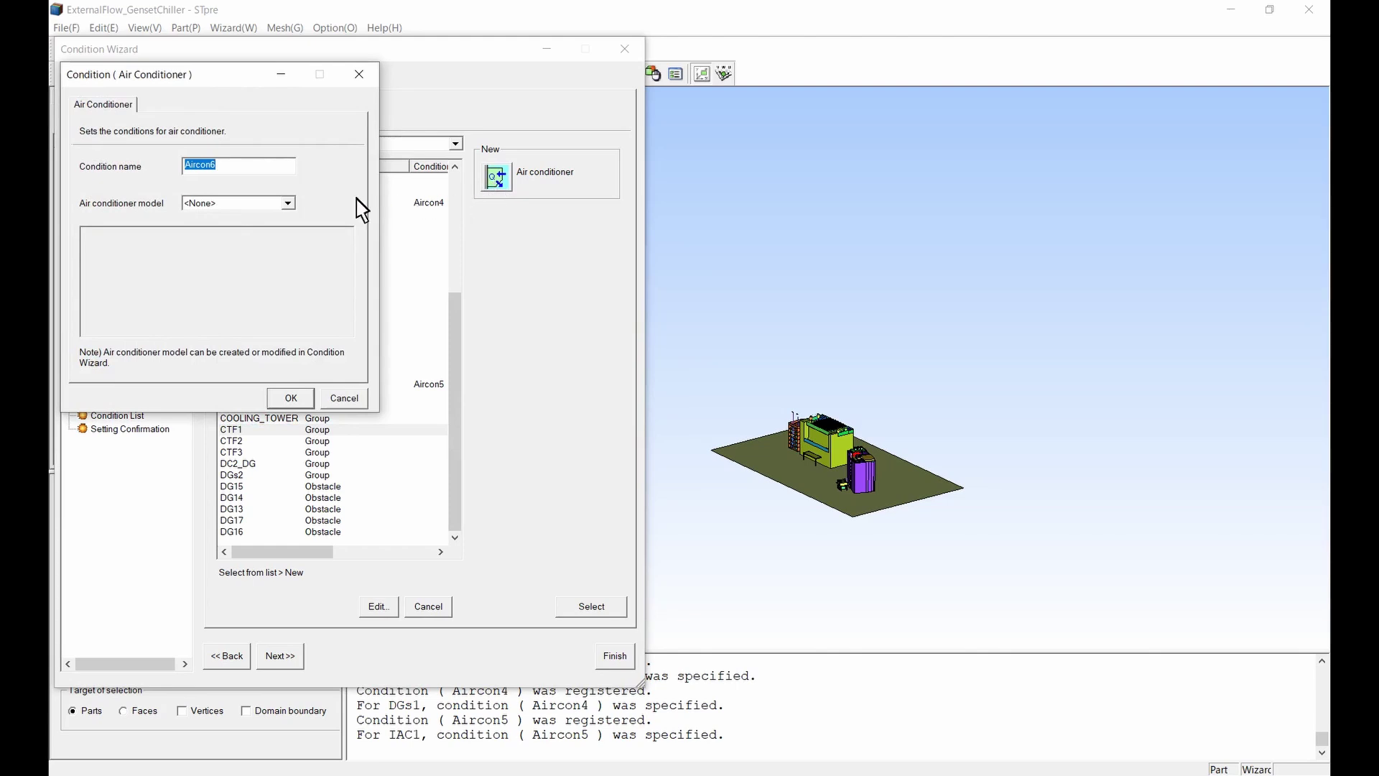
click(268, 203)
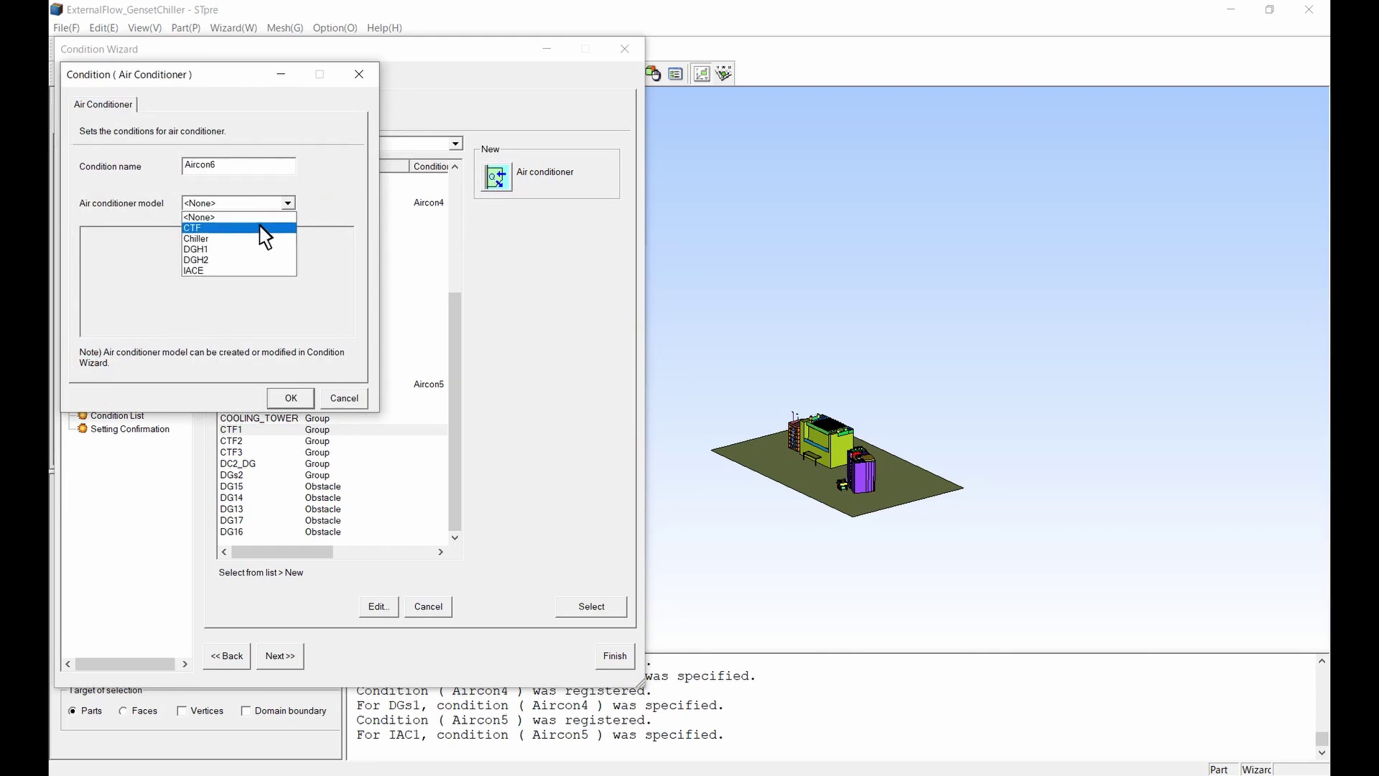
click(260, 222)
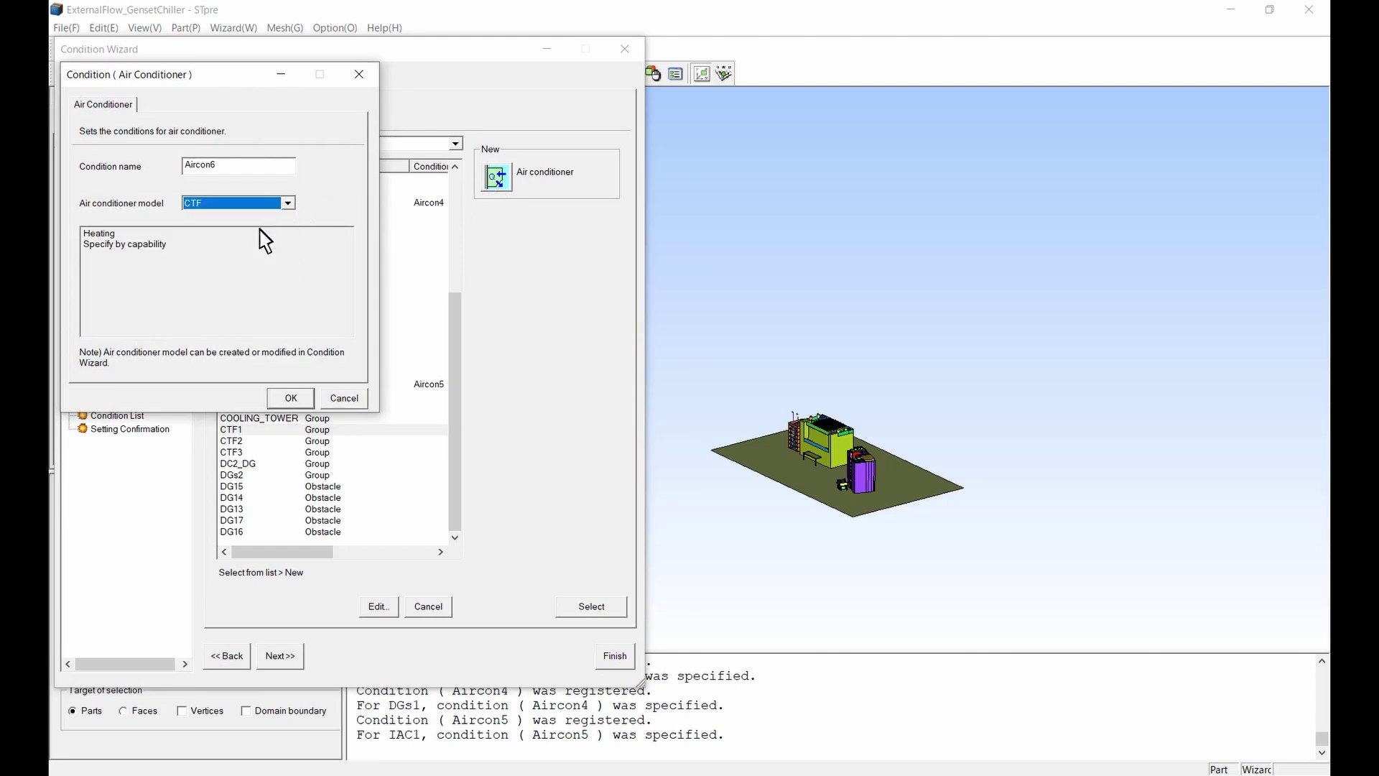
click(292, 398)
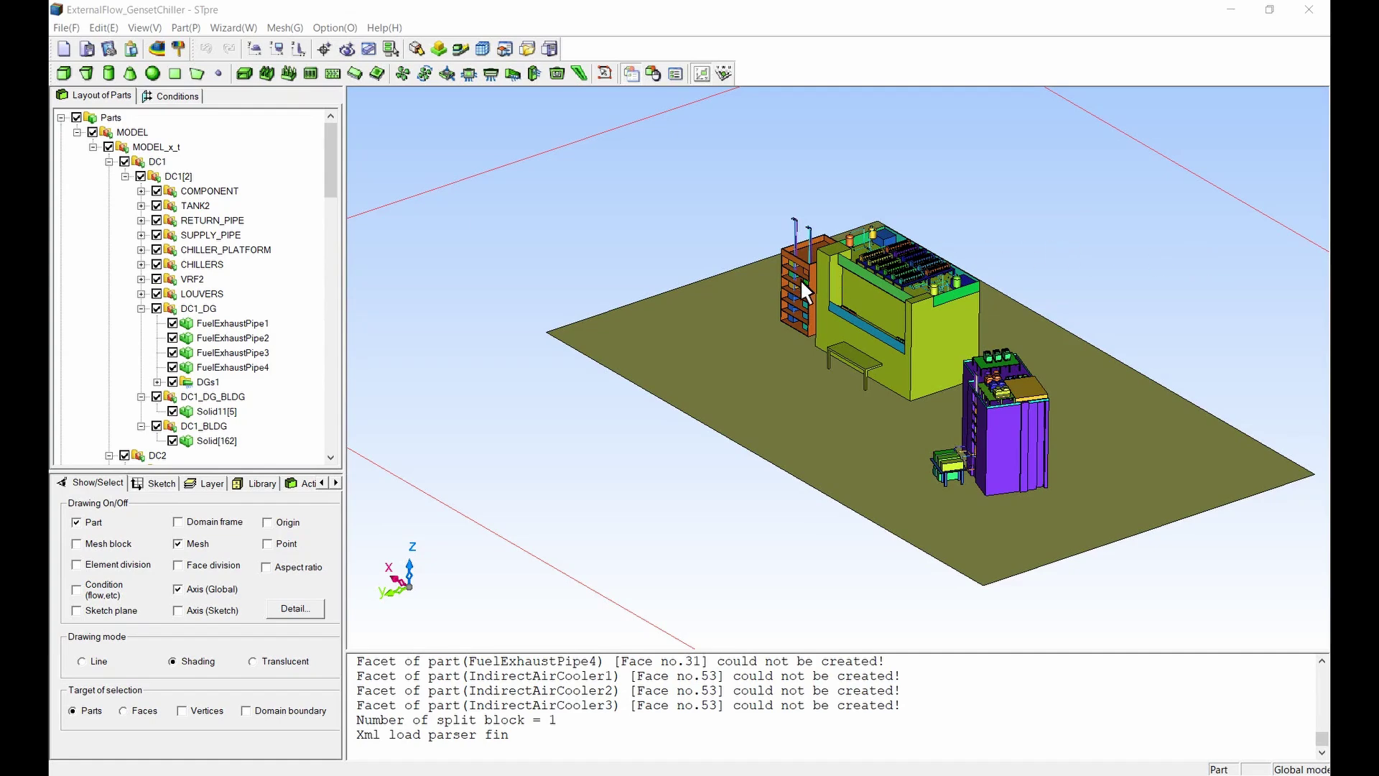
- Set the root block's mesh division to a standard length of 0.002 km and threshold length of 0.001 km, both common to all axes
click(484, 49)
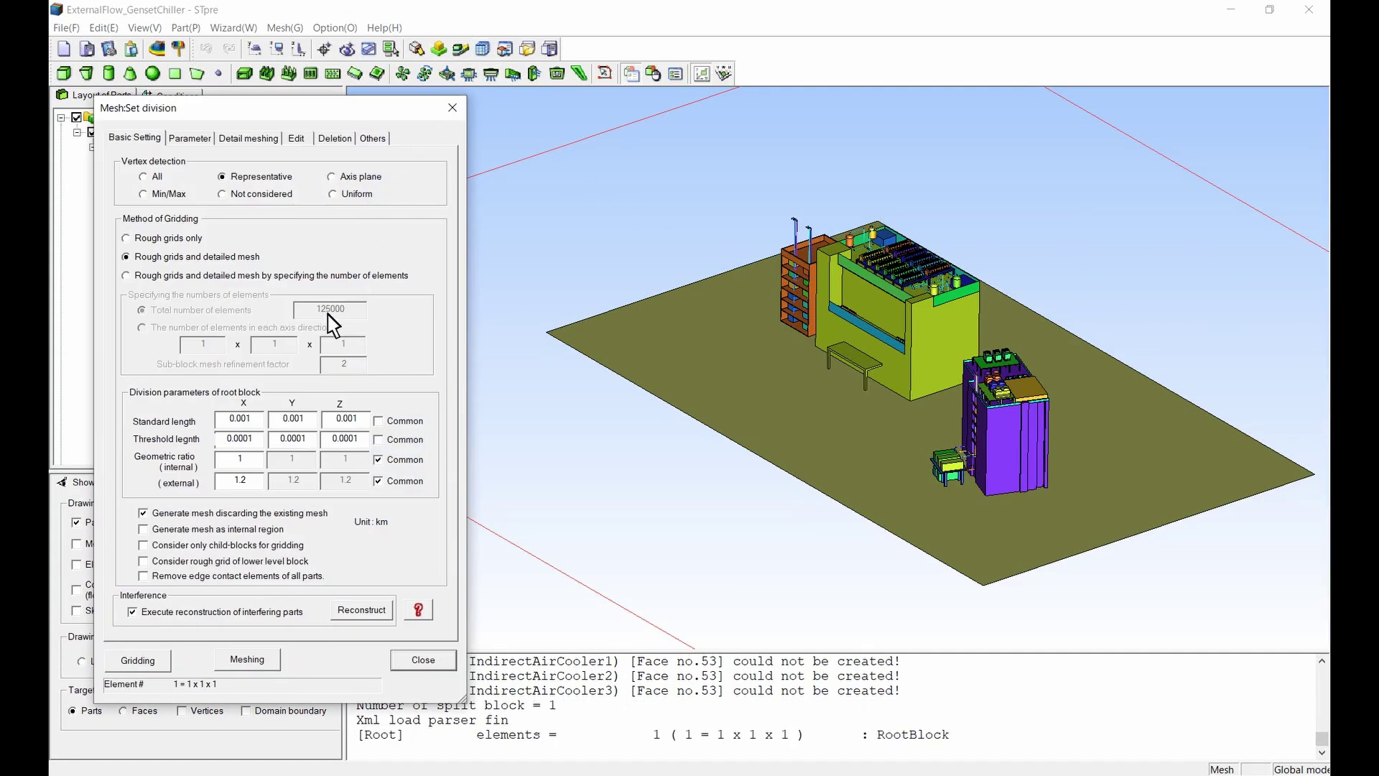
double_click(233, 420)
text(0.002)
click(377, 425)
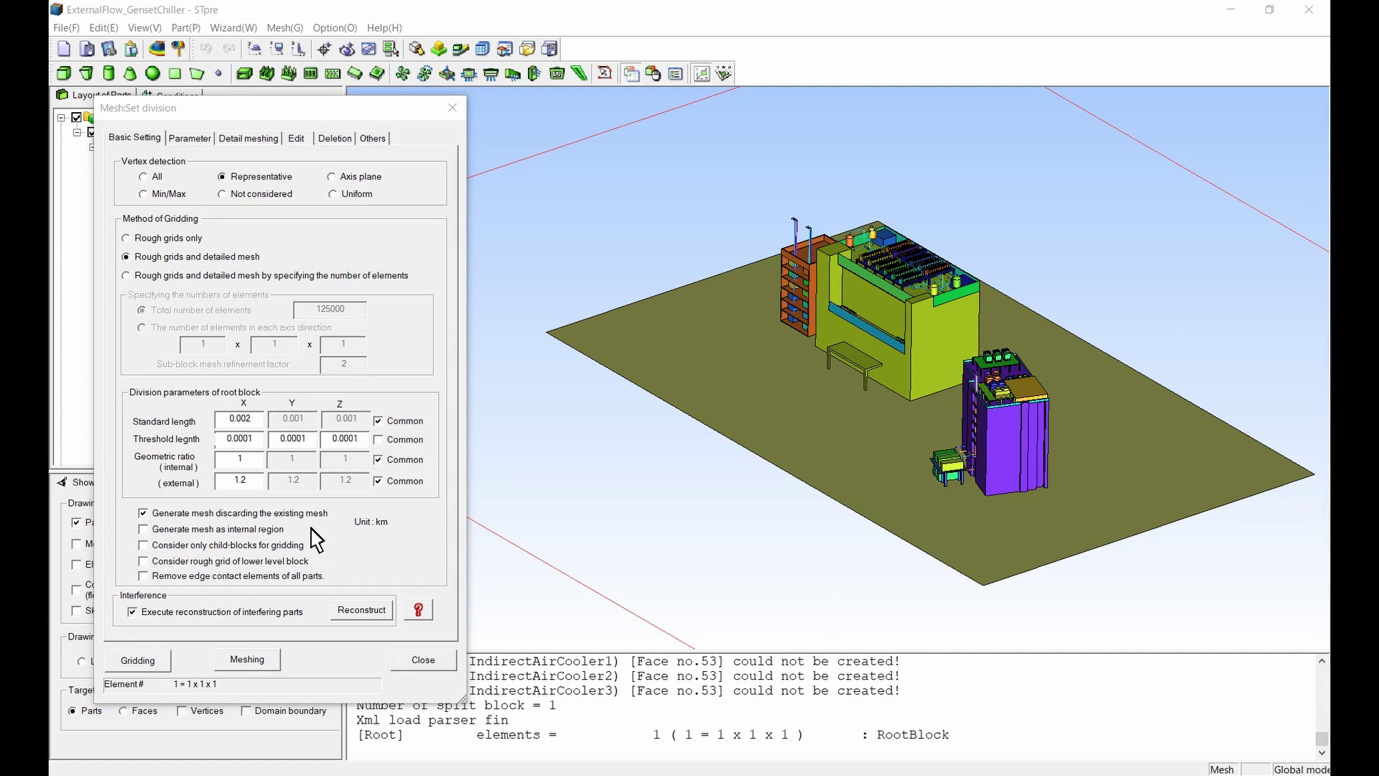
drag(261, 441, 231, 442)
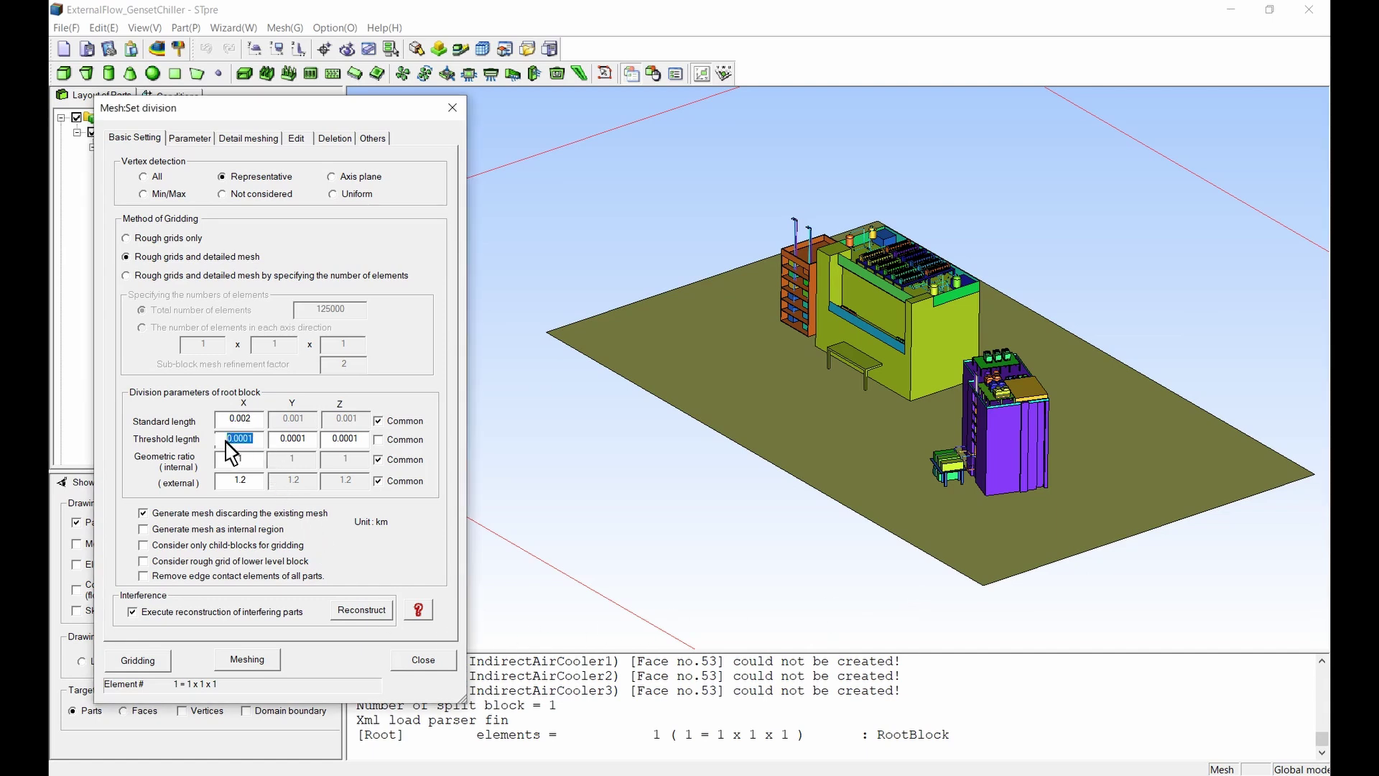
text(0.001)
click(378, 440)
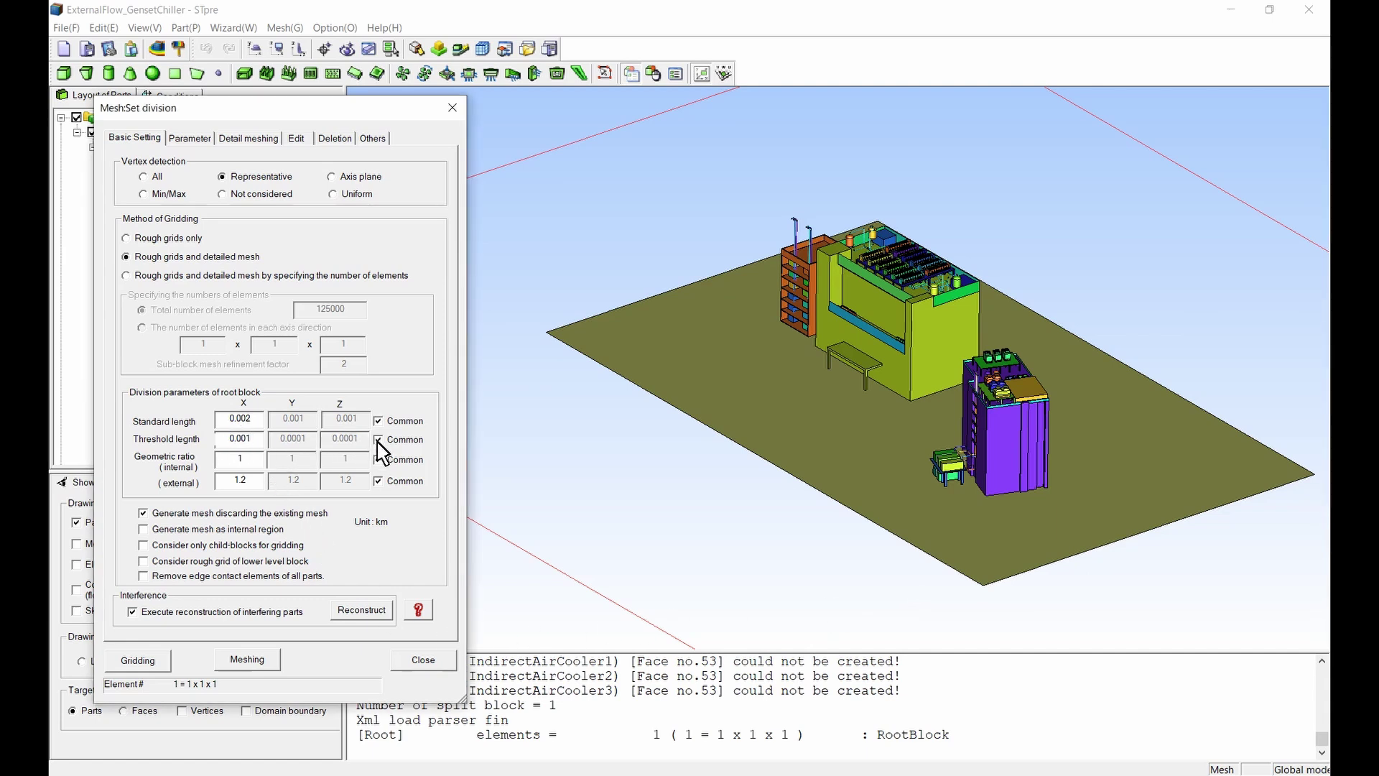
- Create a child mesh block under RootBlock, taking its range from Solid[162] in the DC1_BLDG group
click(208, 141)
right_click(199, 209)
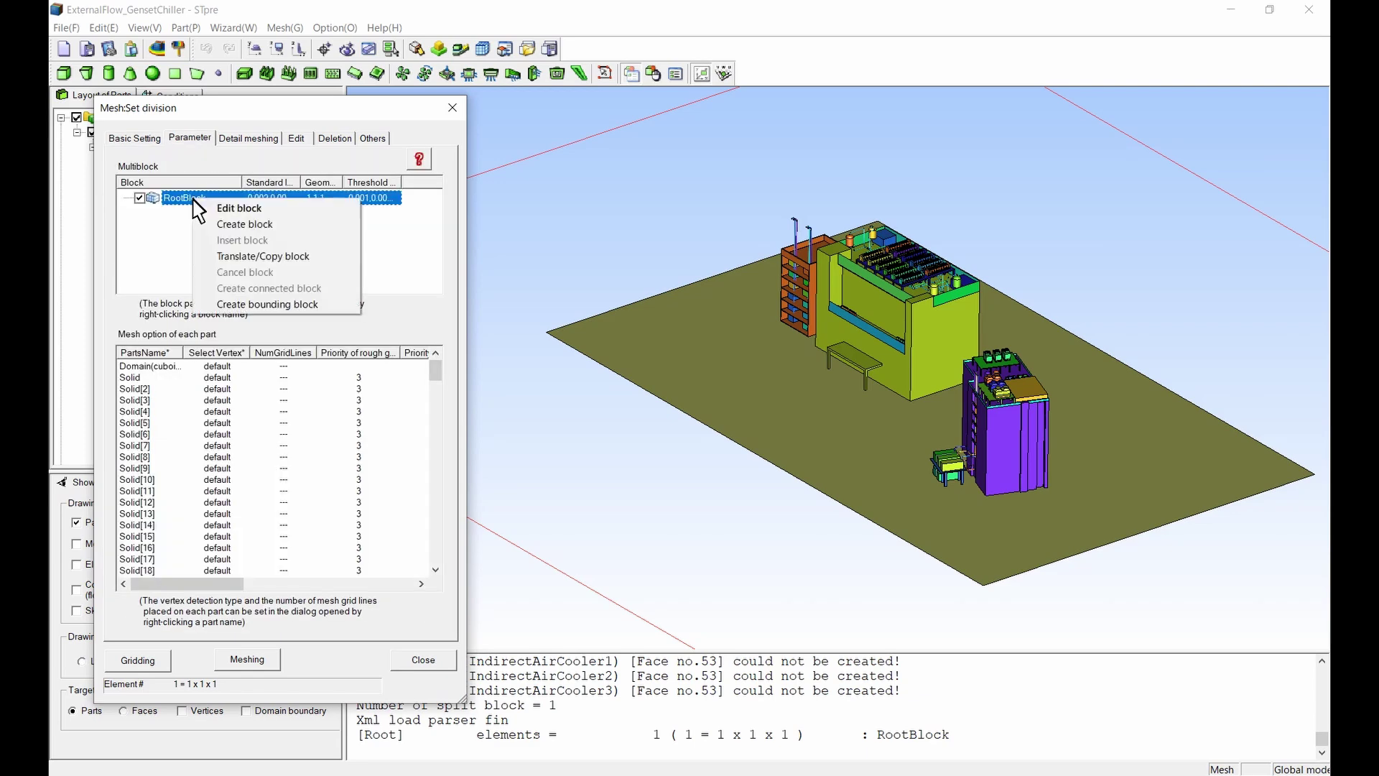
click(239, 225)
drag(248, 118, 489, 97)
drag(321, 206, 552, 245)
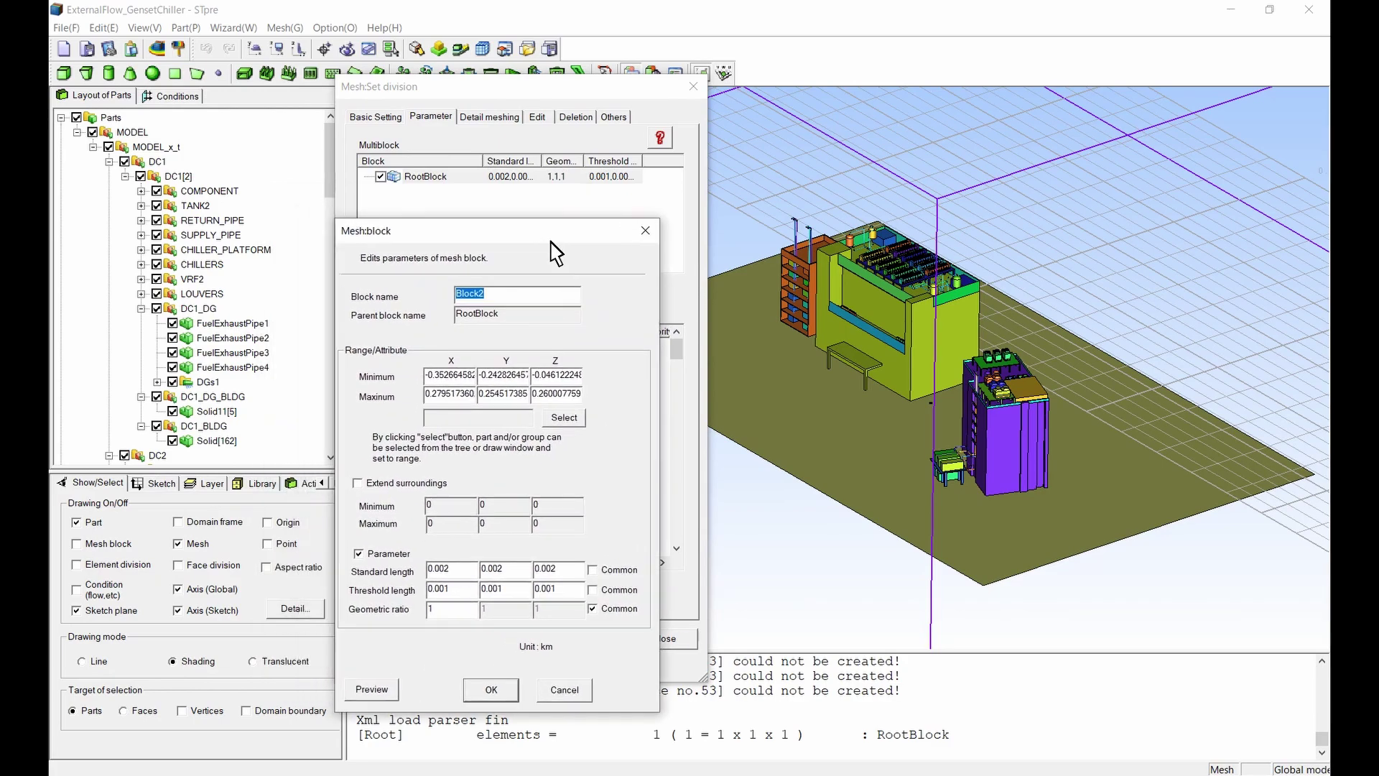
click(565, 417)
click(225, 442)
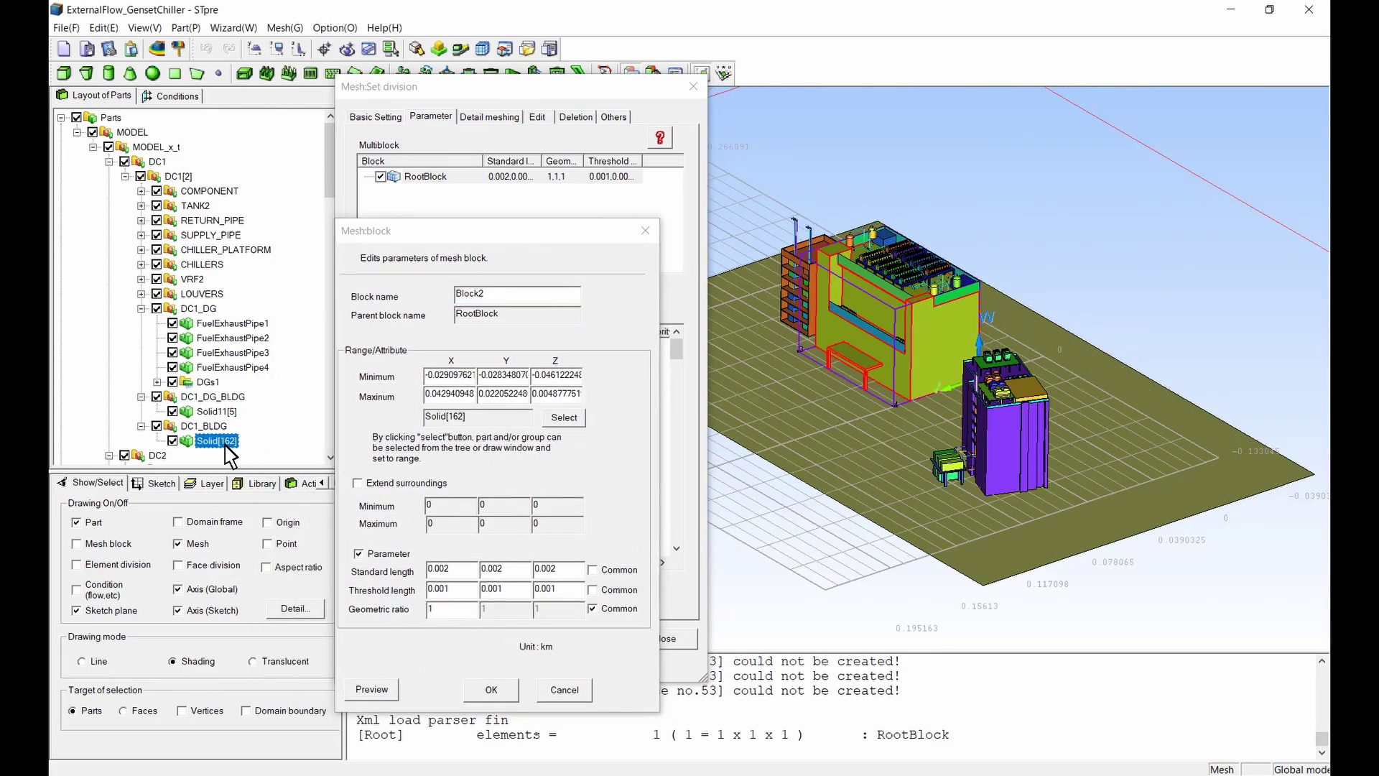
- Extend the new block's surroundings by minimum 0.15, 0.025, 0 km and maximum 0.05, 0.05, 0.03 km in X, Y, Z
click(357, 483)
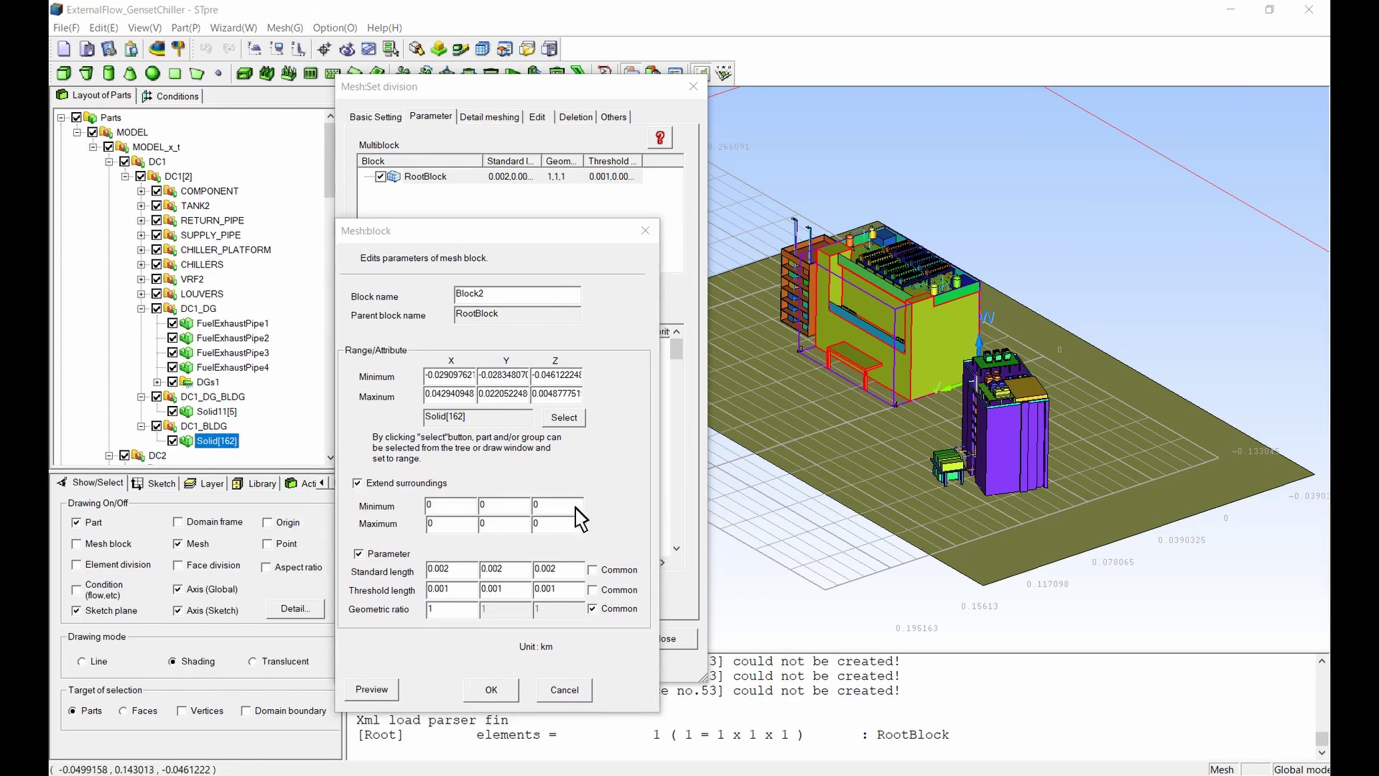
double_click(431, 505)
text(0.15)
double_click(479, 504)
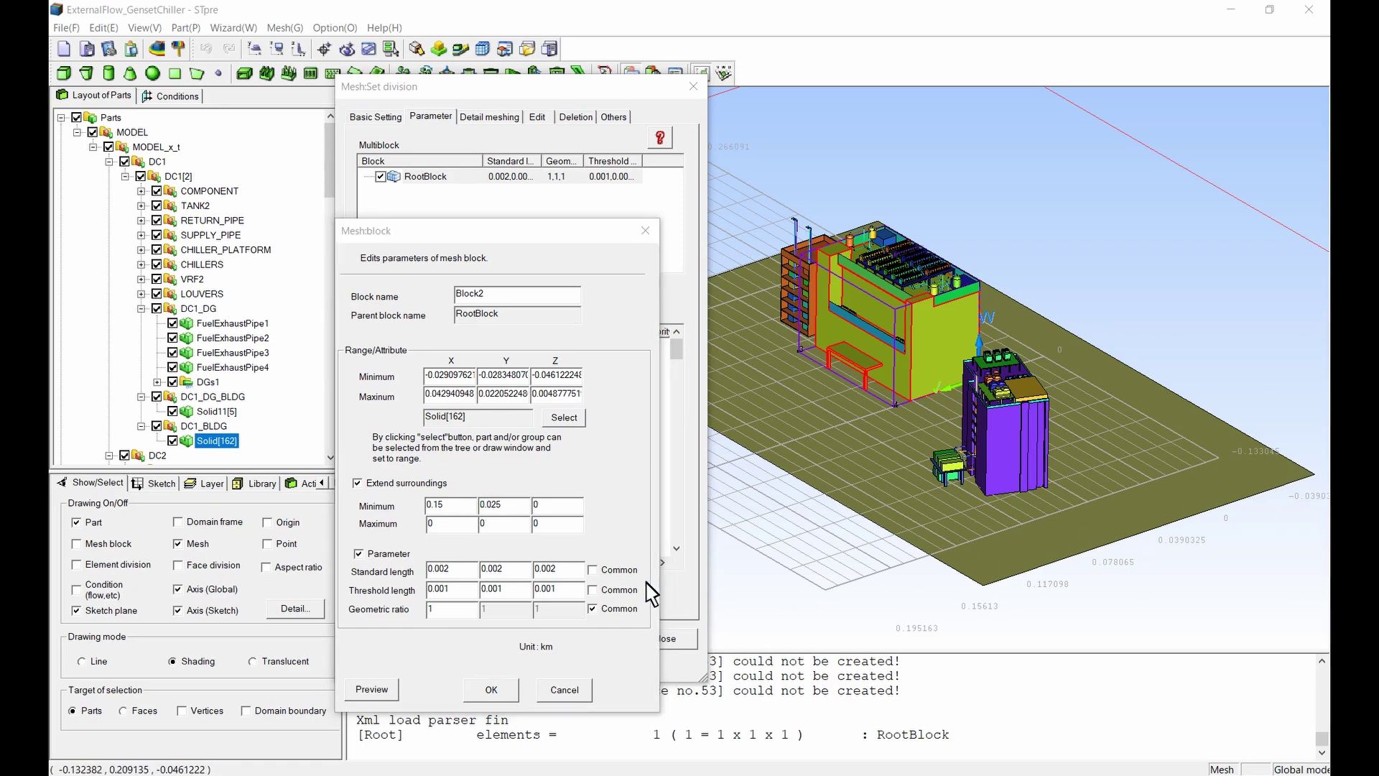
double_click(428, 524)
double_click(540, 523)
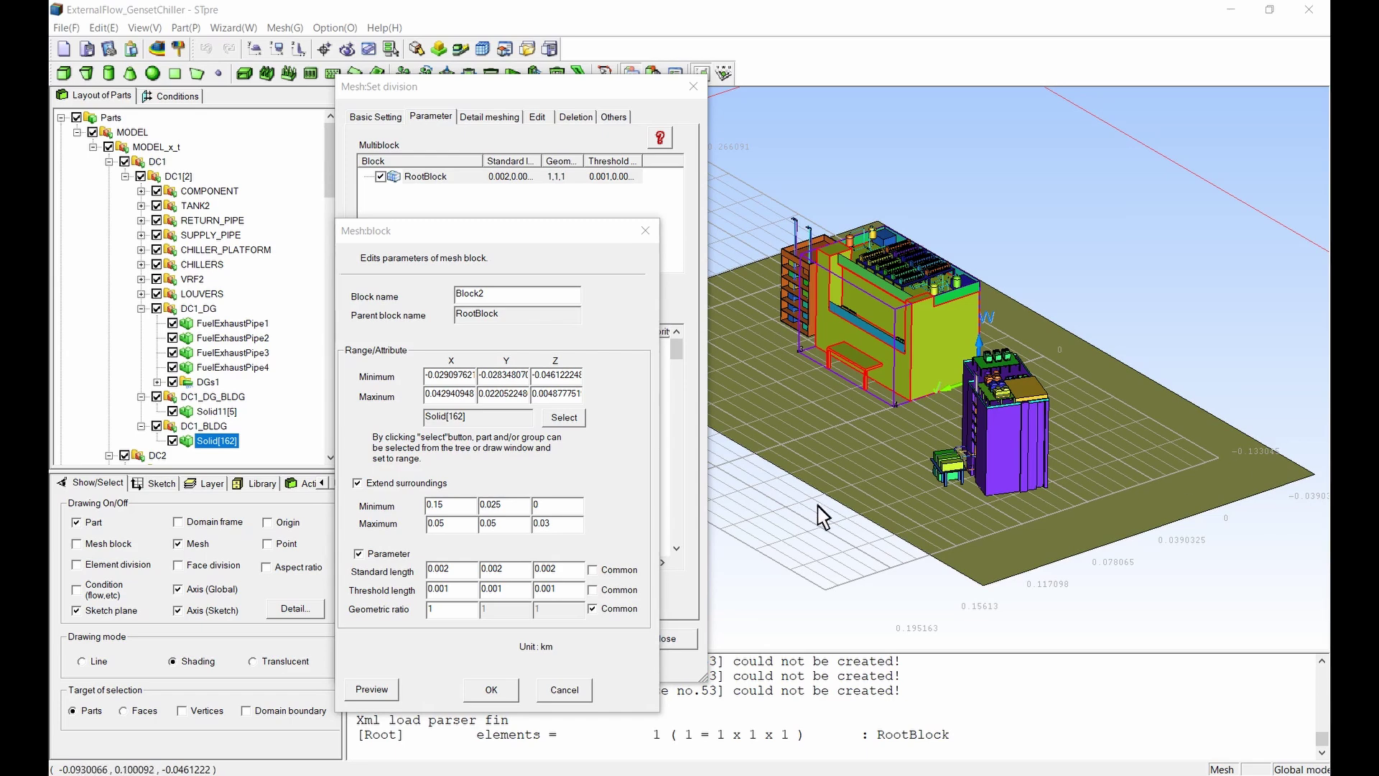
- Set the block's standard length to 0.001 km and threshold length to 0.0005 km, both common to all axes, and preview and accept it
double_click(436, 571)
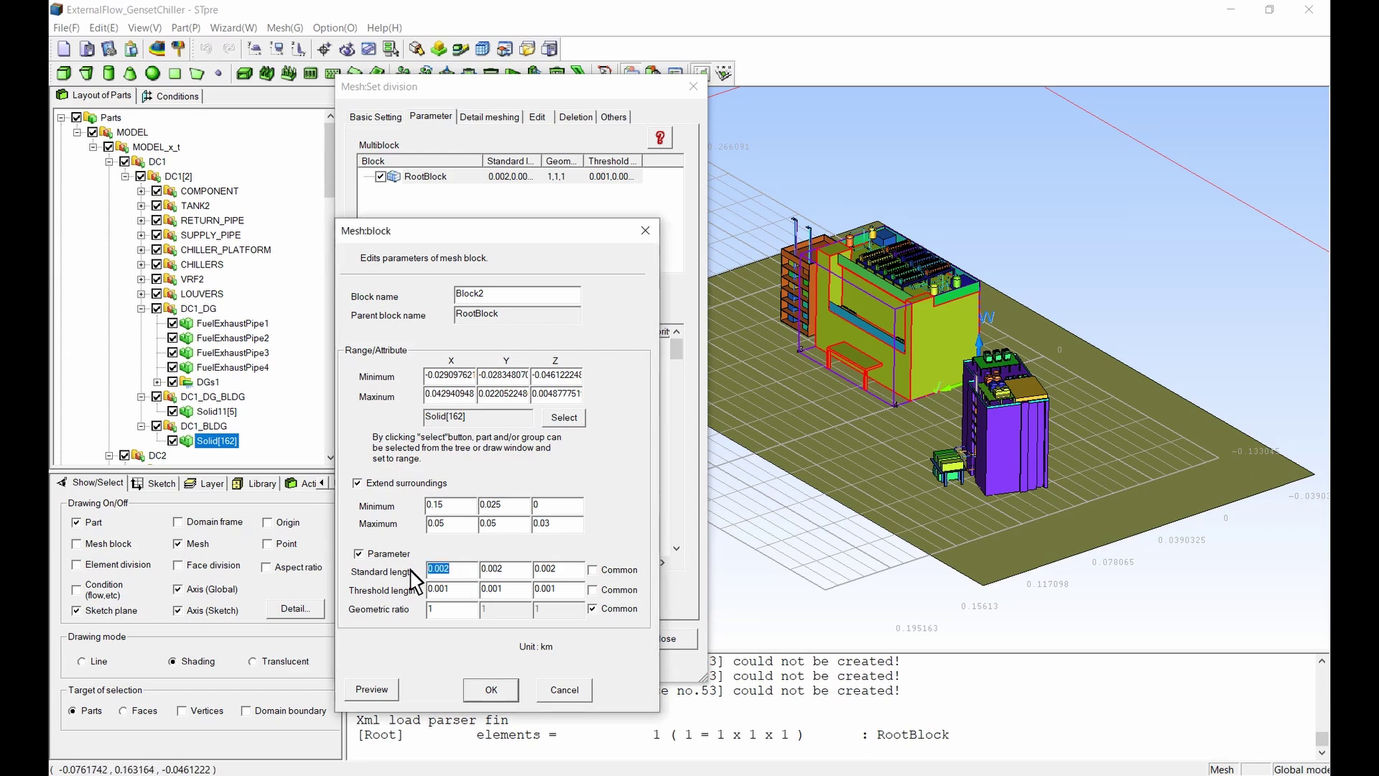
text(0.001)
click(592, 570)
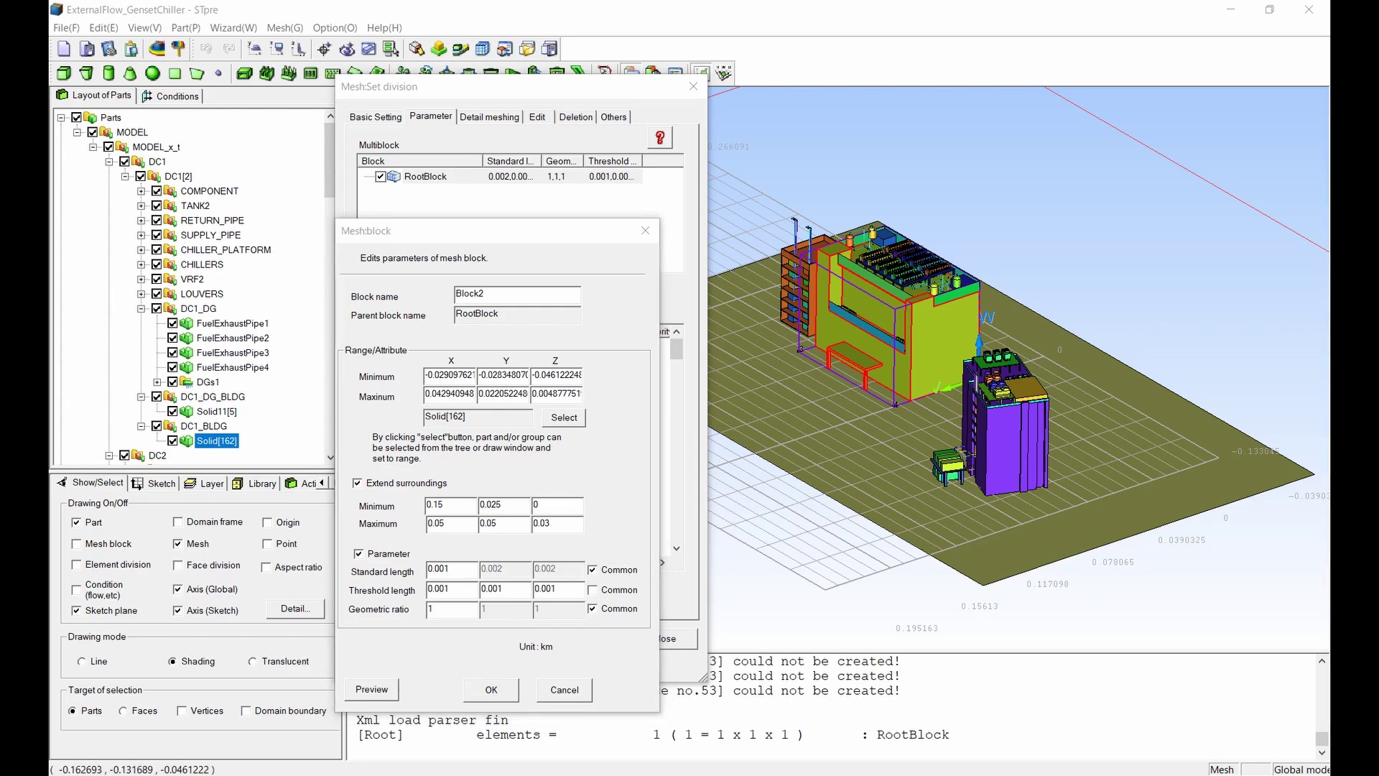
double_click(442, 590)
text(0.0005)
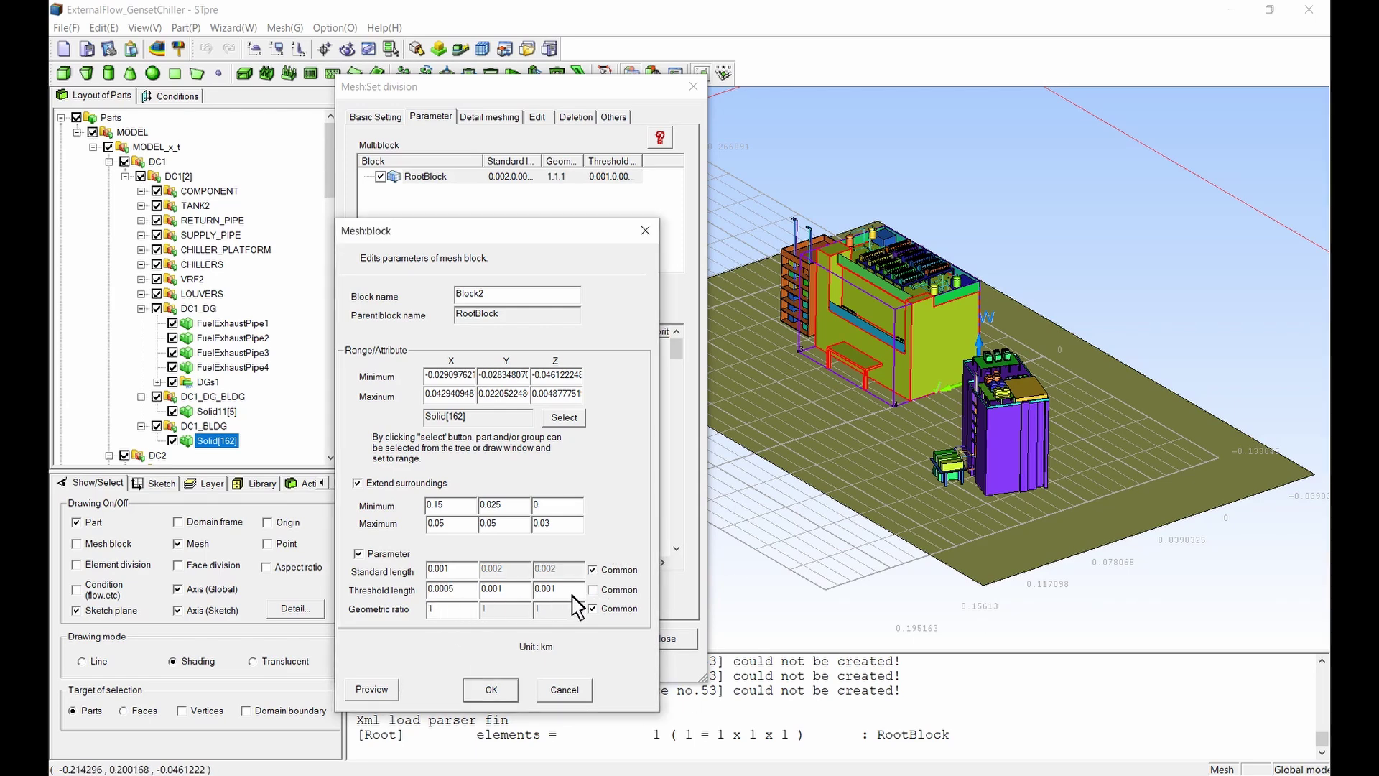
click(592, 589)
click(391, 689)
click(495, 691)
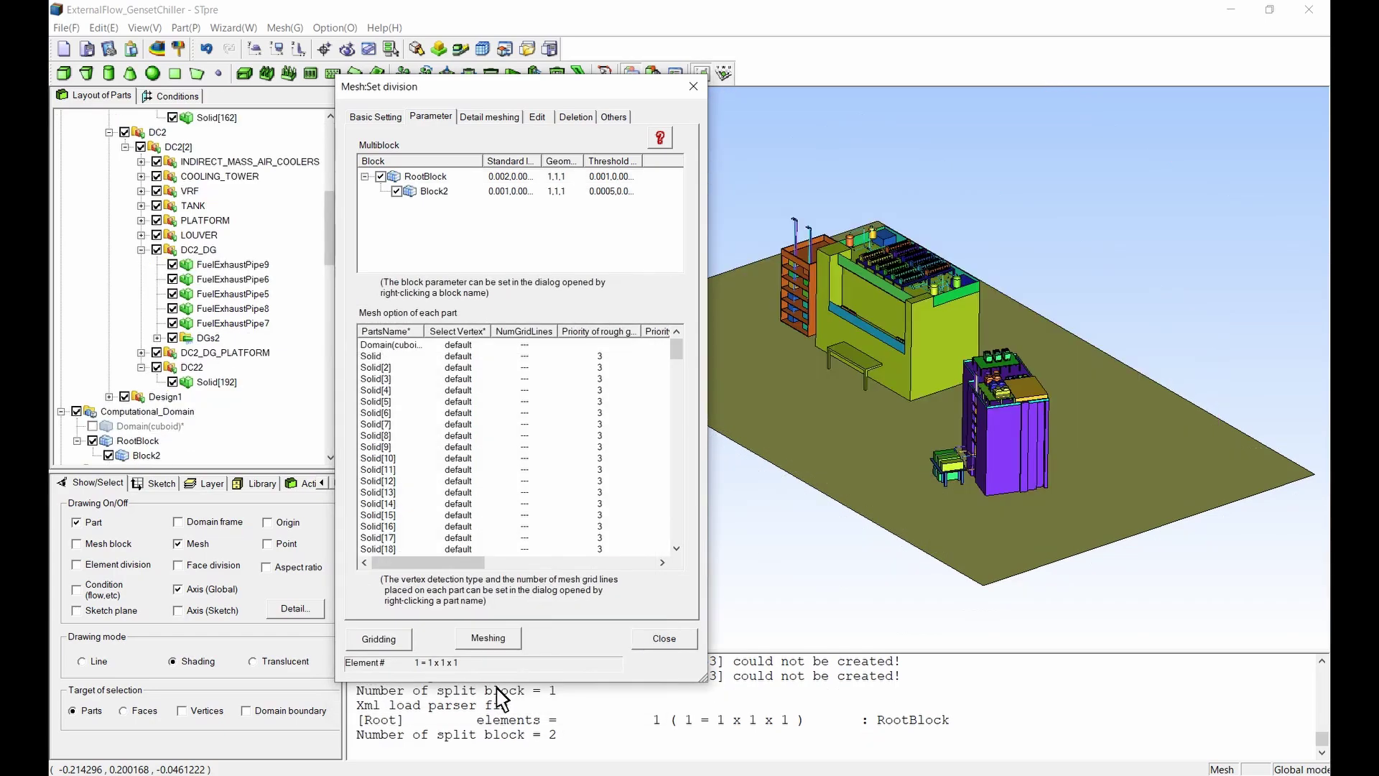
- Create a child block under Block2 from Solid[162]'s range, with its Z range set from -0.003 to 0.0125 km
right_click(435, 192)
click(476, 220)
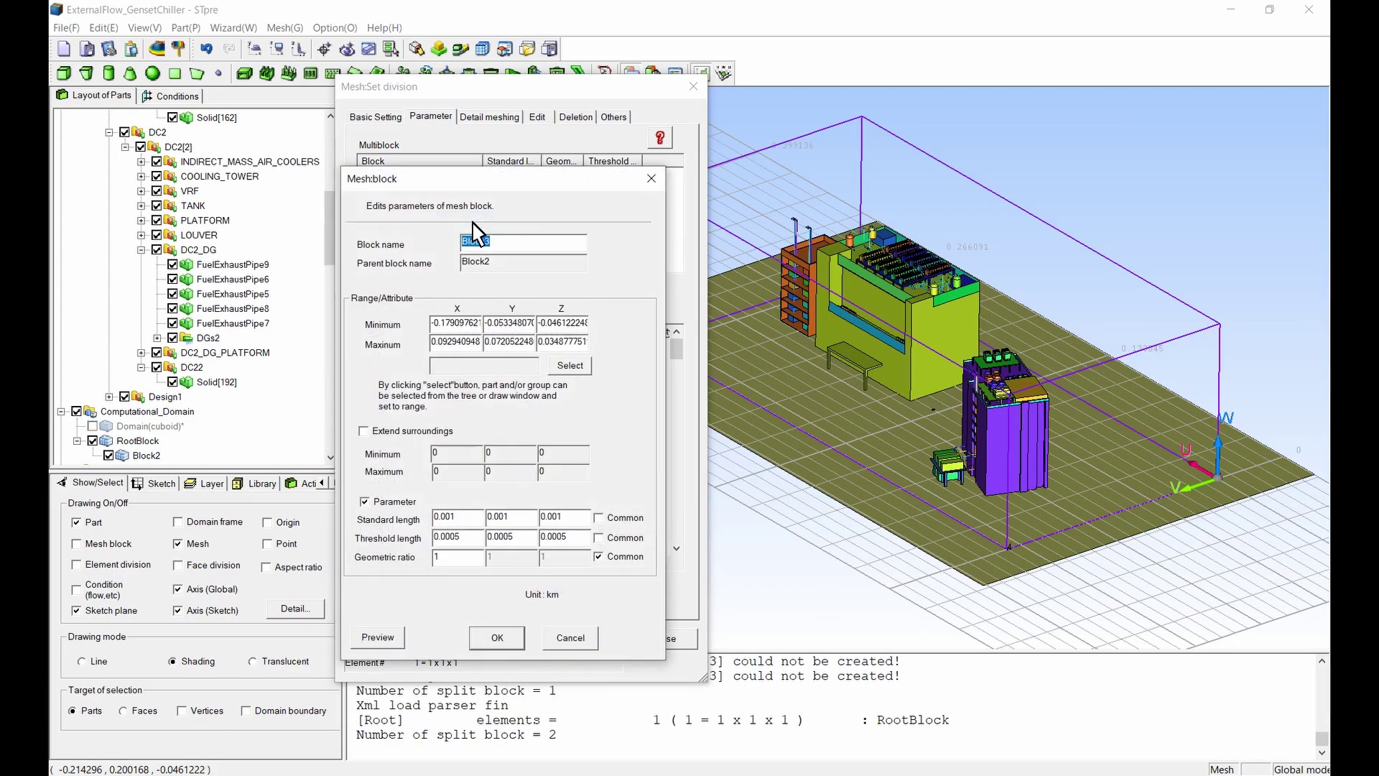
click(567, 367)
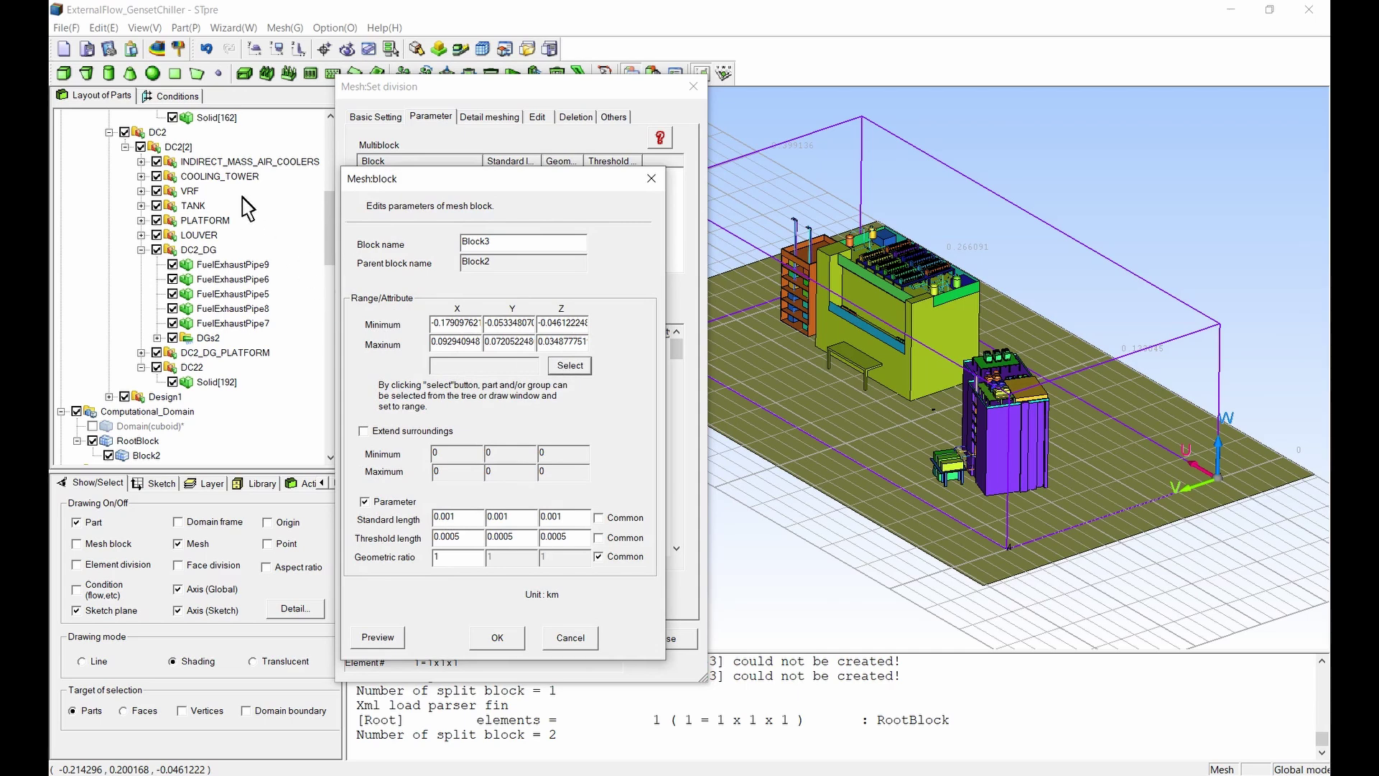
click(217, 117)
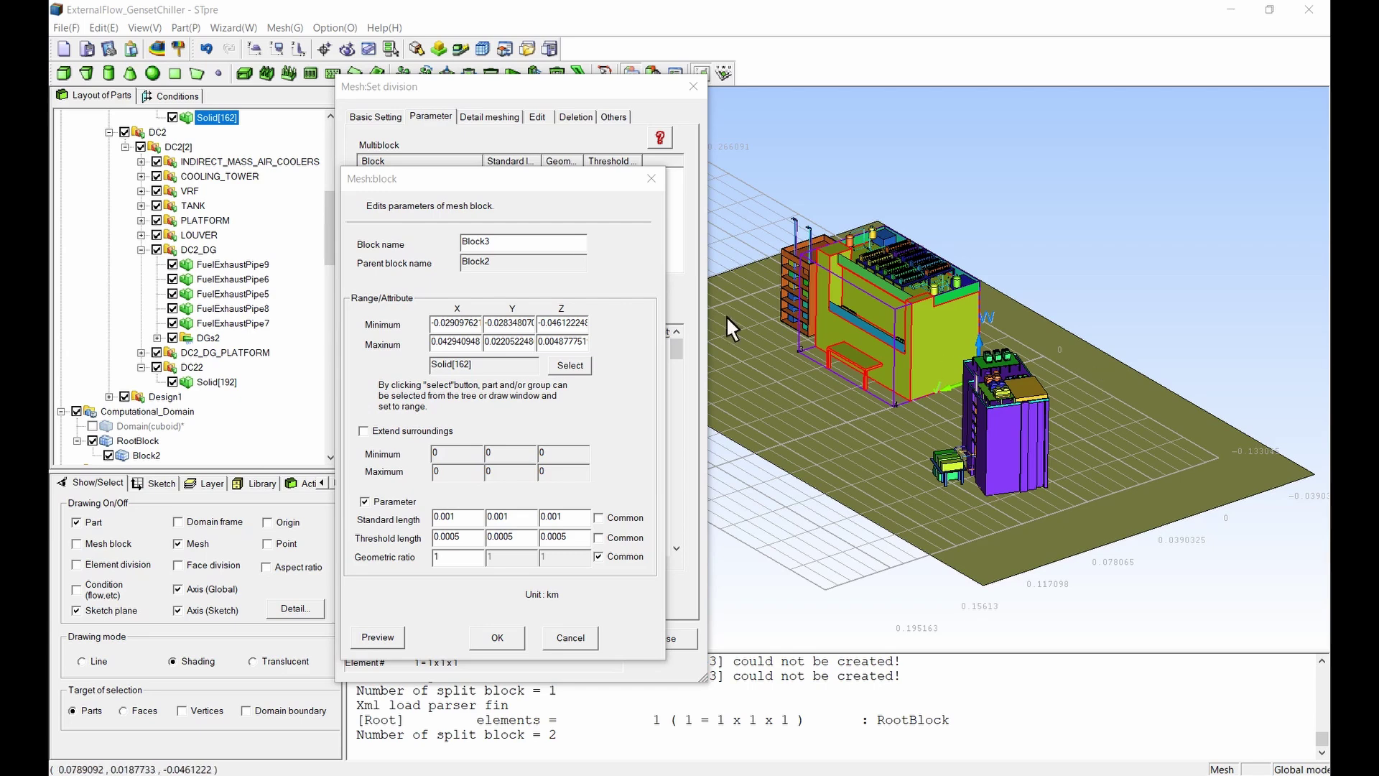
click(632, 354)
text(-0.003)
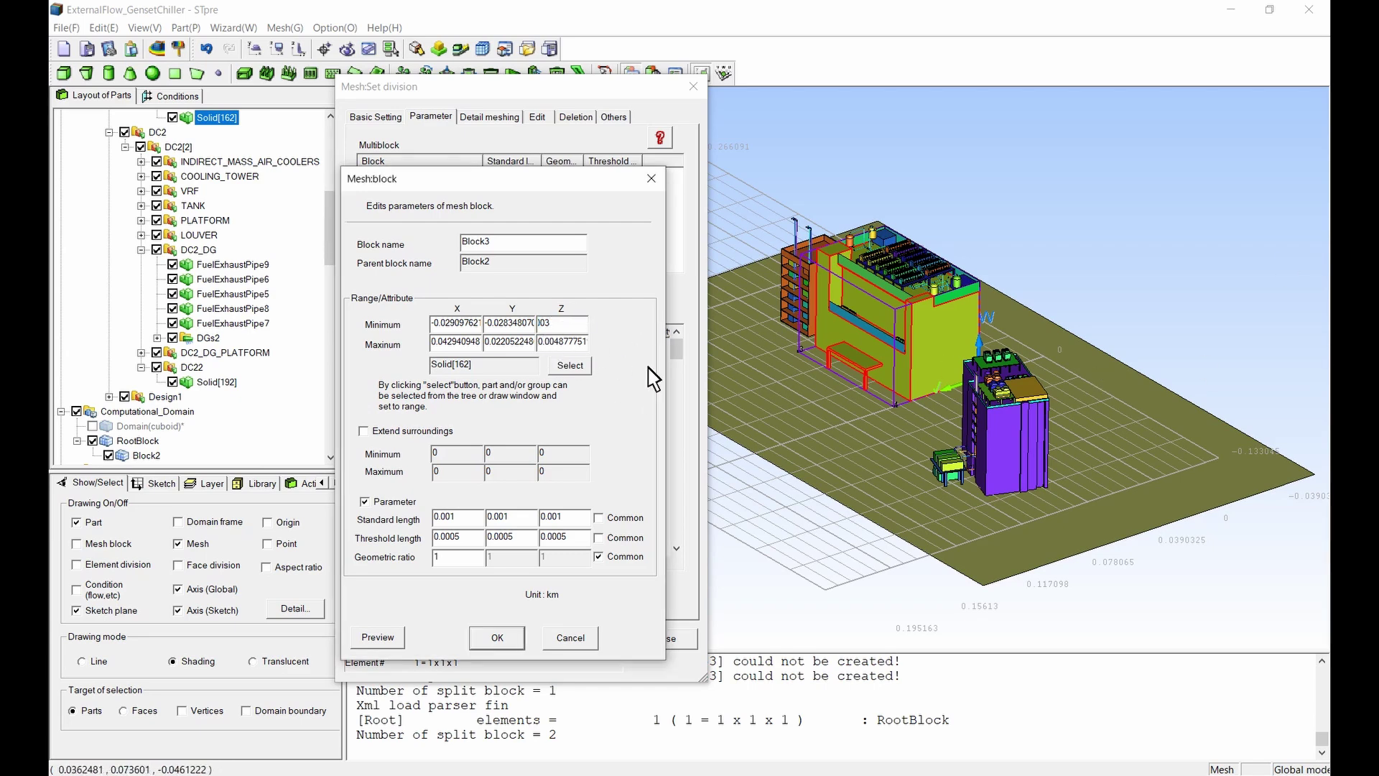
key(Tab)
text(0.025)
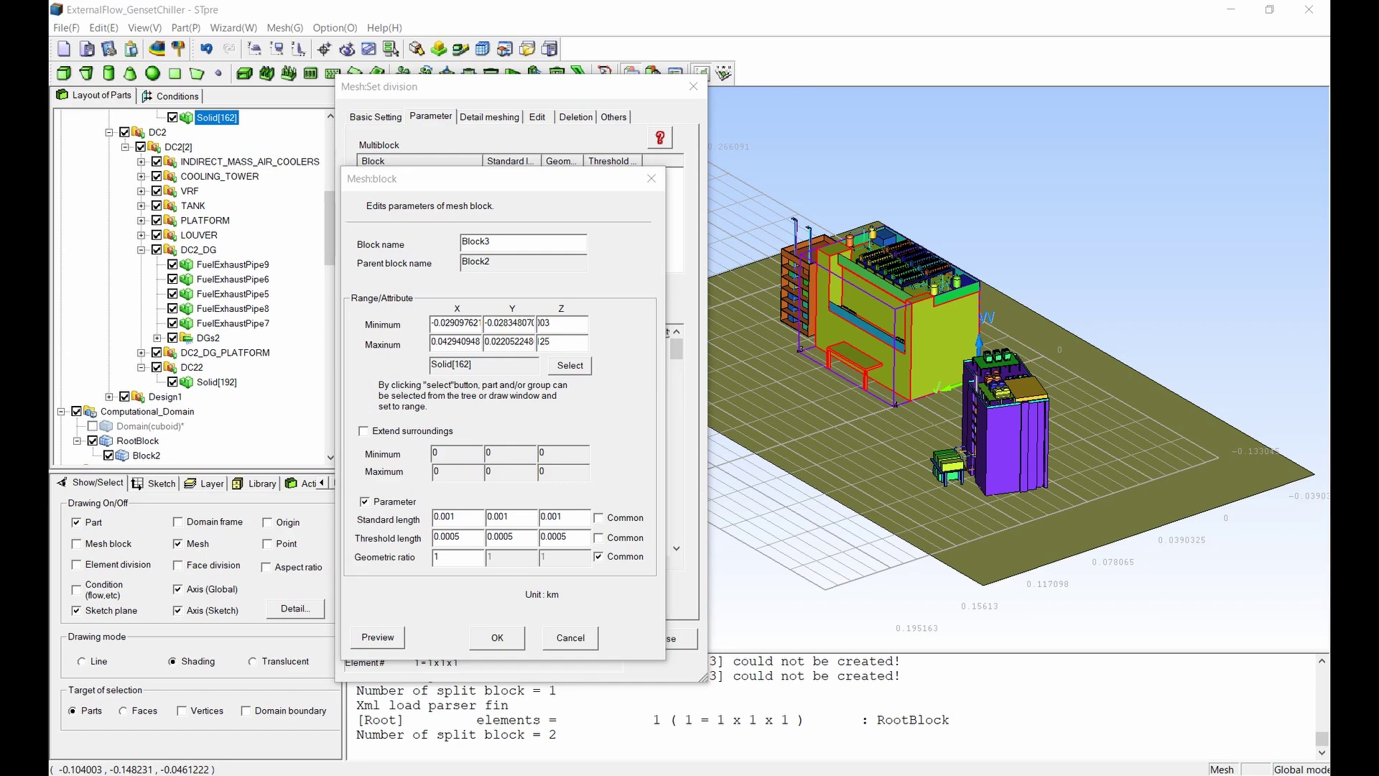
- Give the block a common standard length of 0.0005 km and a common threshold length of 0.0001 km, and preview and accept it
double_click(449, 516)
text(0.0005)
click(598, 517)
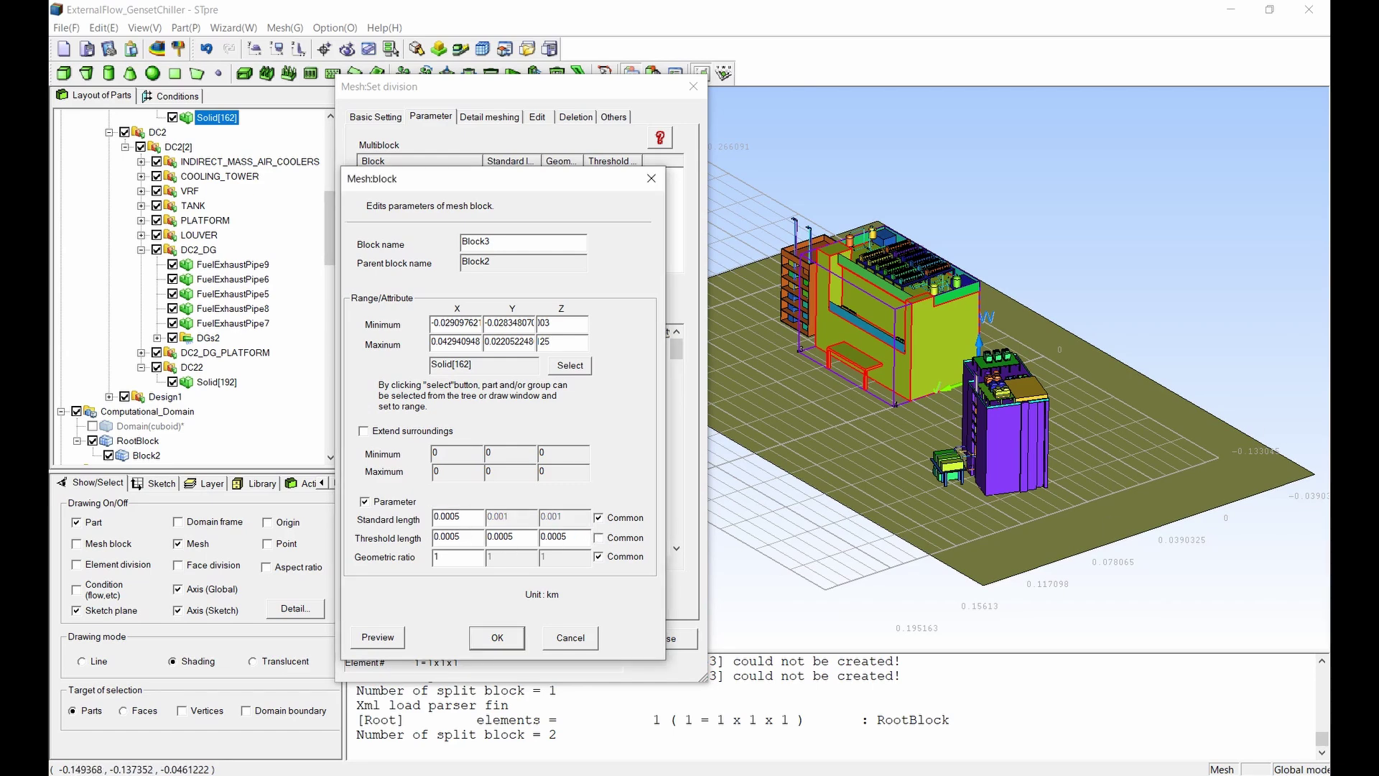
double_click(456, 538)
text(0.0001)
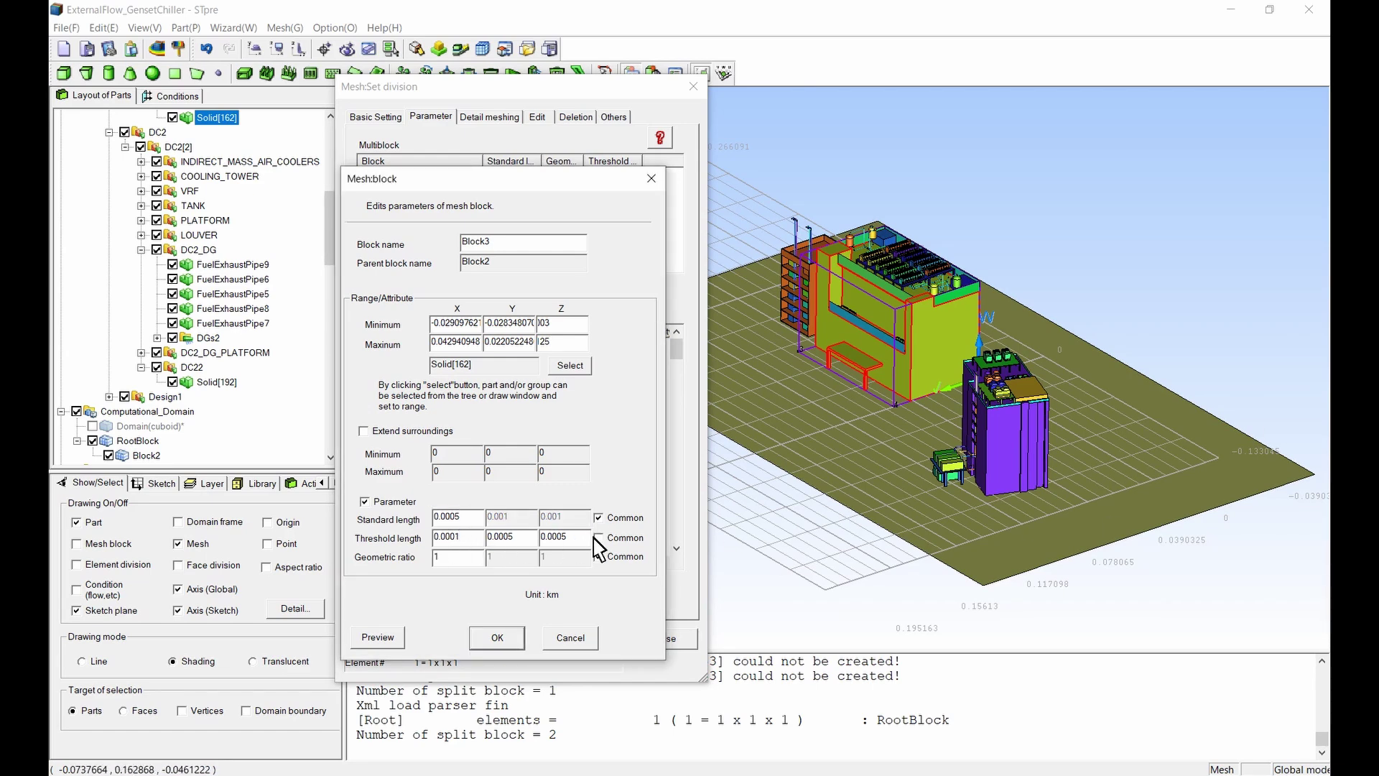
click(598, 538)
click(375, 638)
click(497, 637)
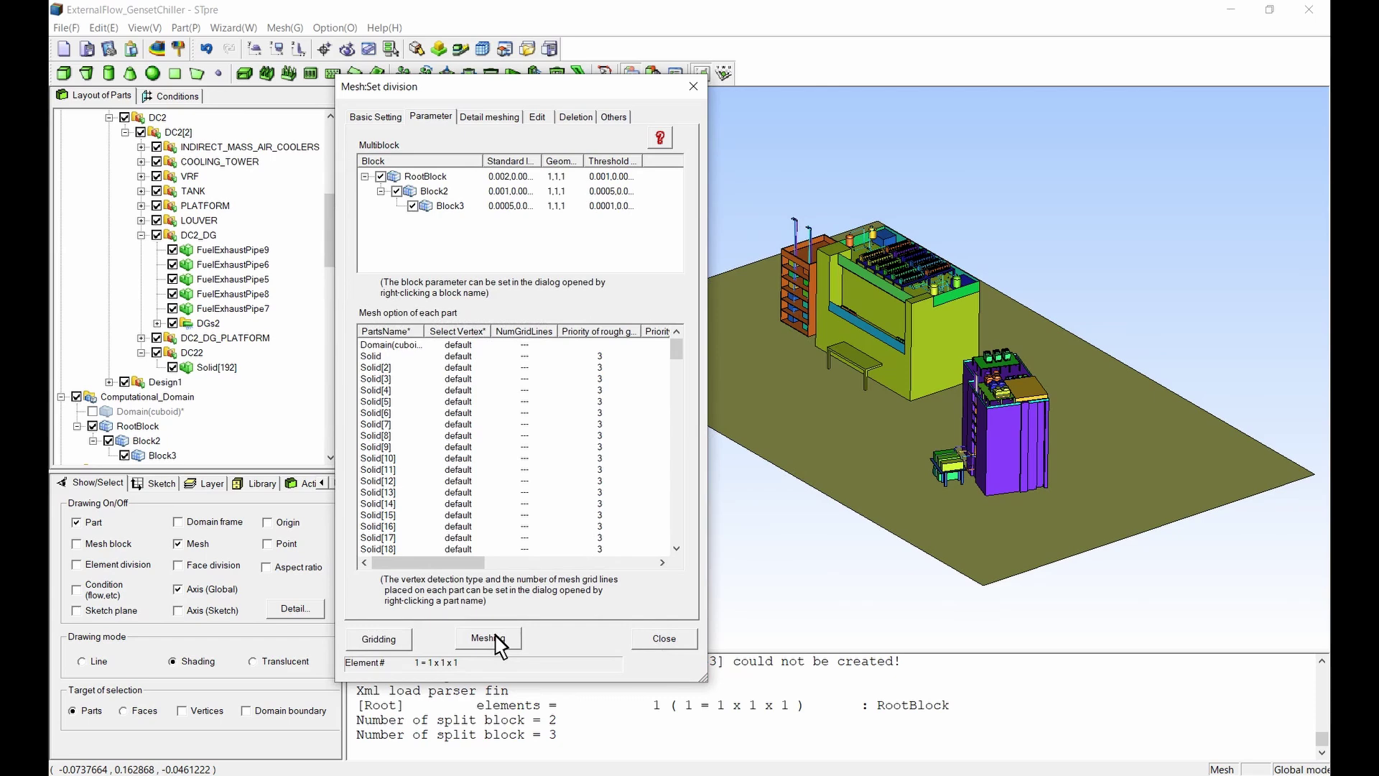
- Create a child block under Block3, taking its range from the CHILLERS group
click(454, 206)
right_click(454, 206)
click(503, 284)
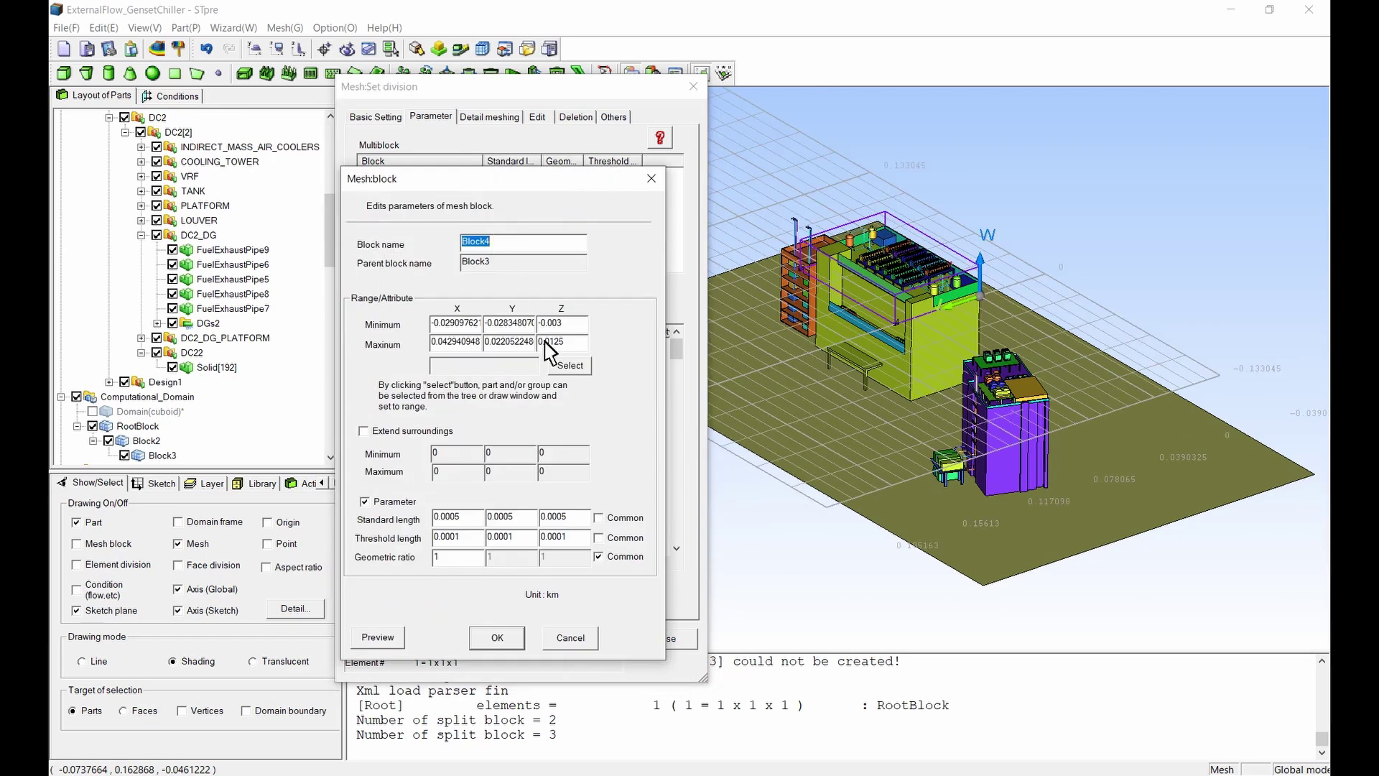
click(569, 365)
scroll(271, 299, up, 7)
click(203, 235)
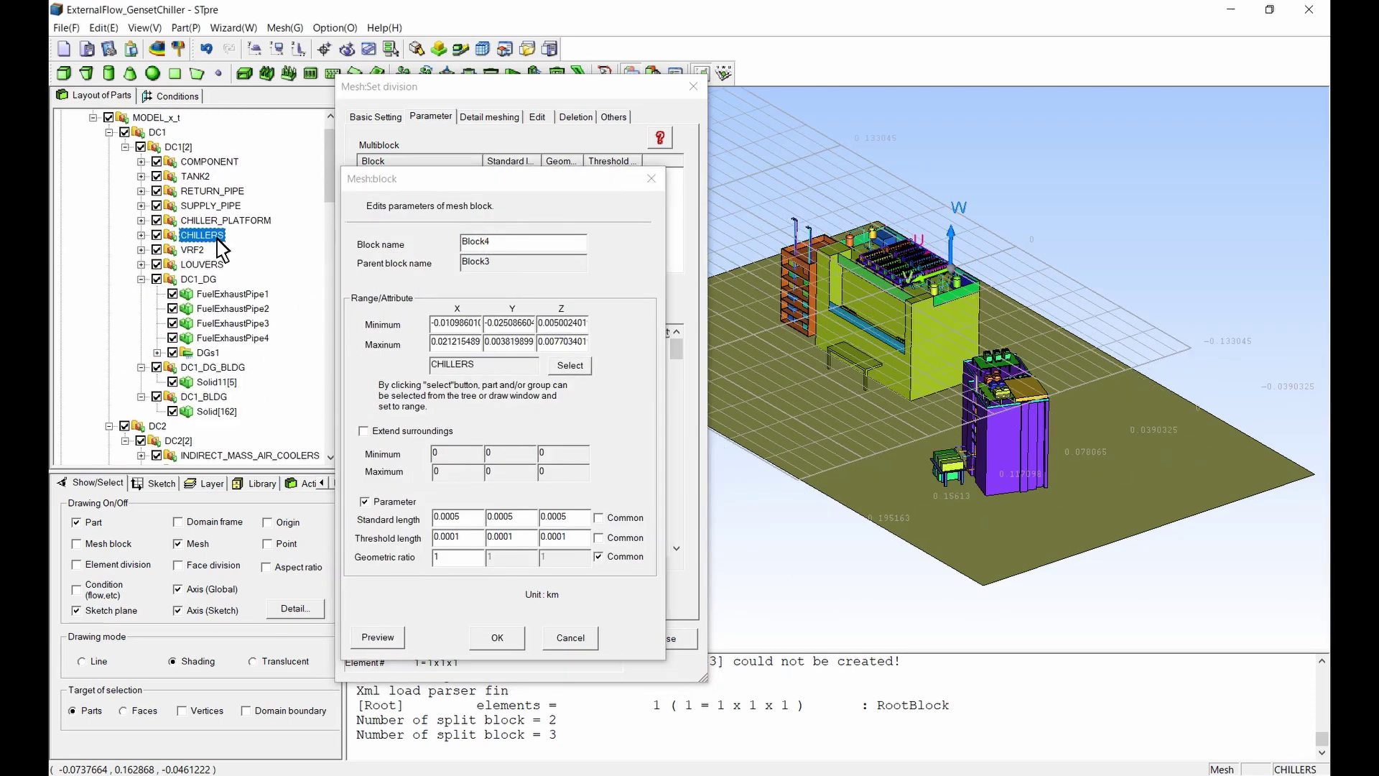
- Extend the chillers block's surroundings by minimum 0.0002, 0.0002, 0.0001 km and maximum 0.0002 km on every axis
click(364, 431)
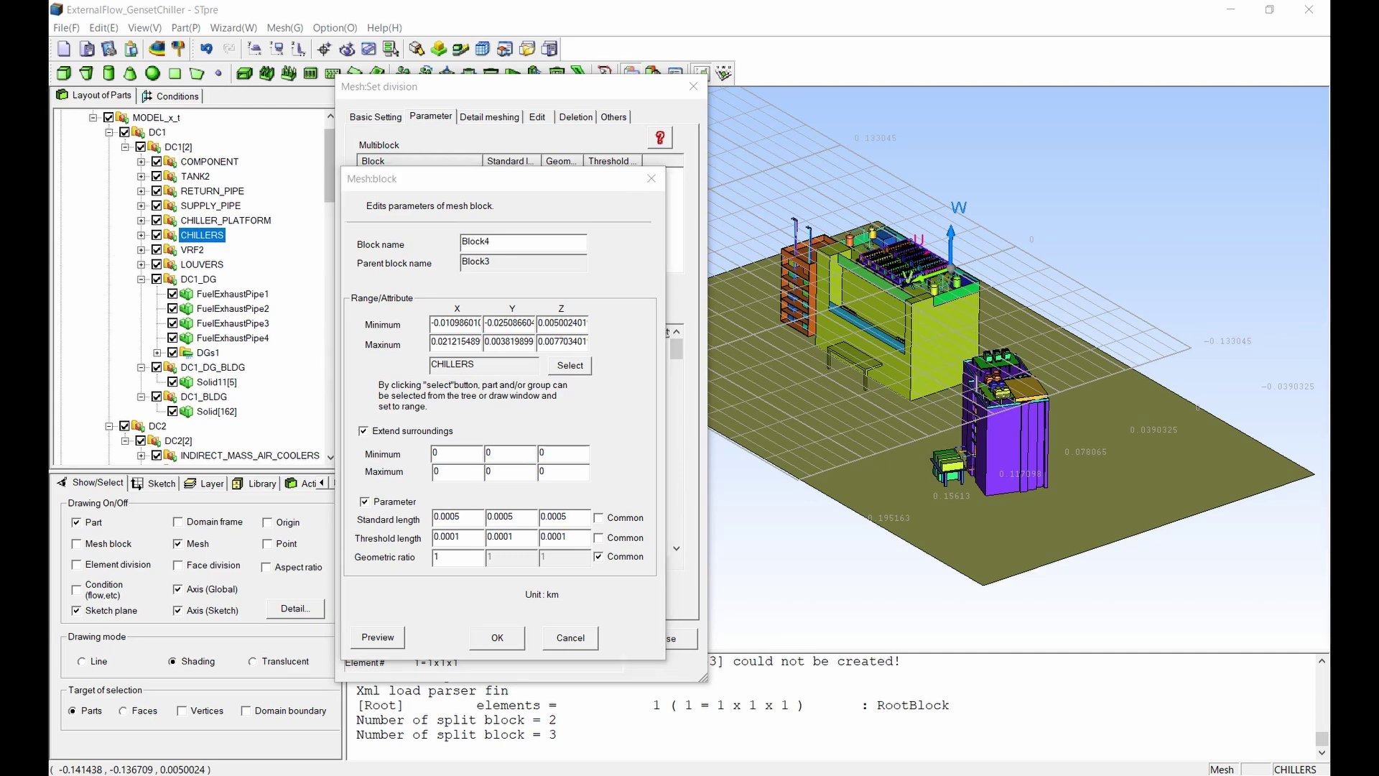
drag(440, 453, 424, 452)
key(Tab)
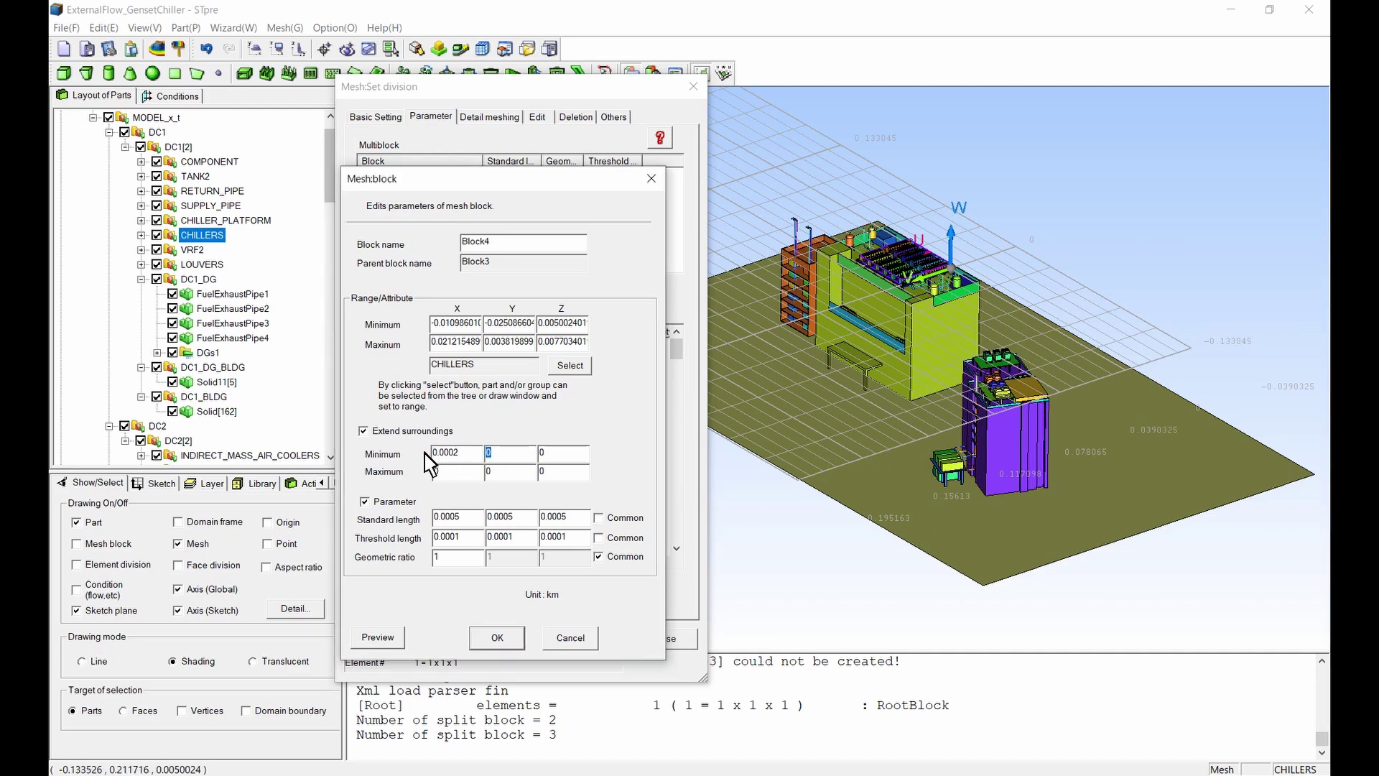
text(0.0002)
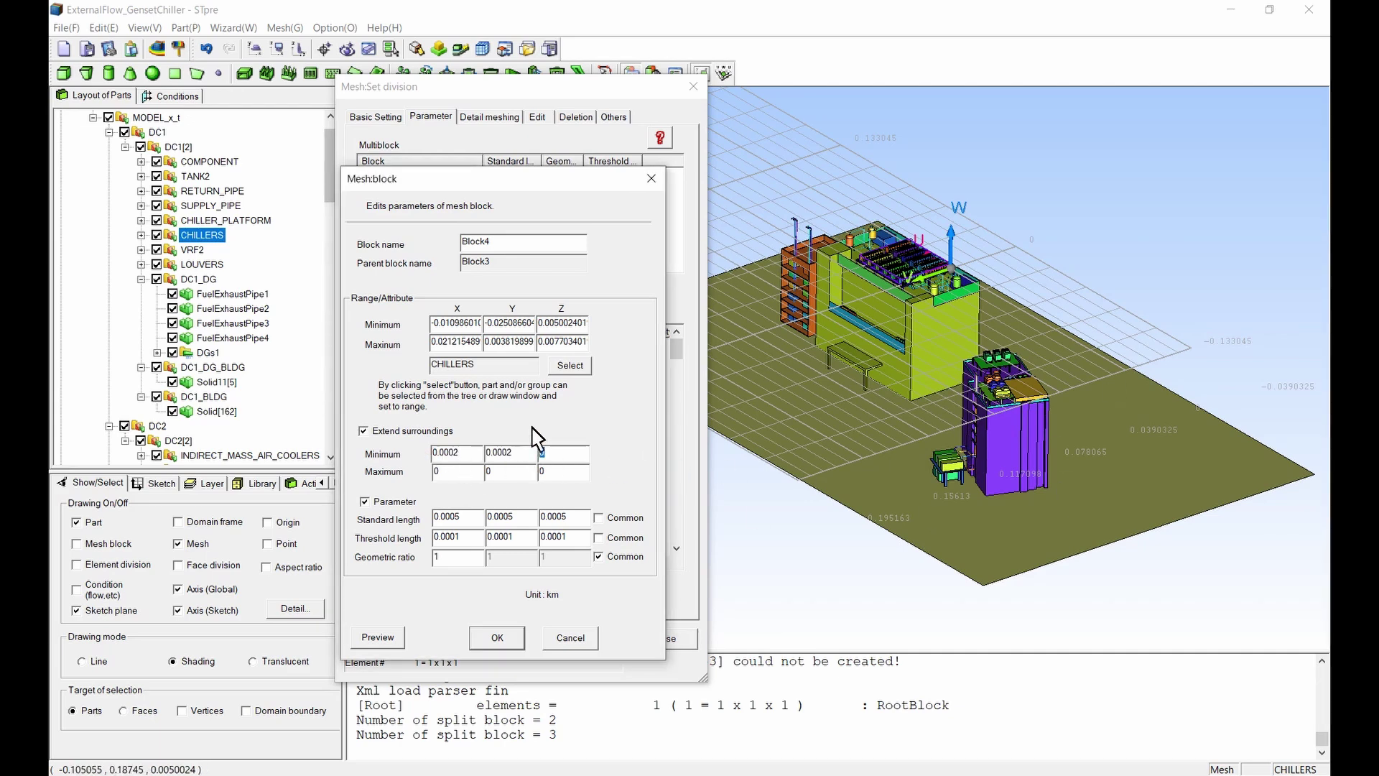
key(Tab)
text(0.0001)
key(Tab)
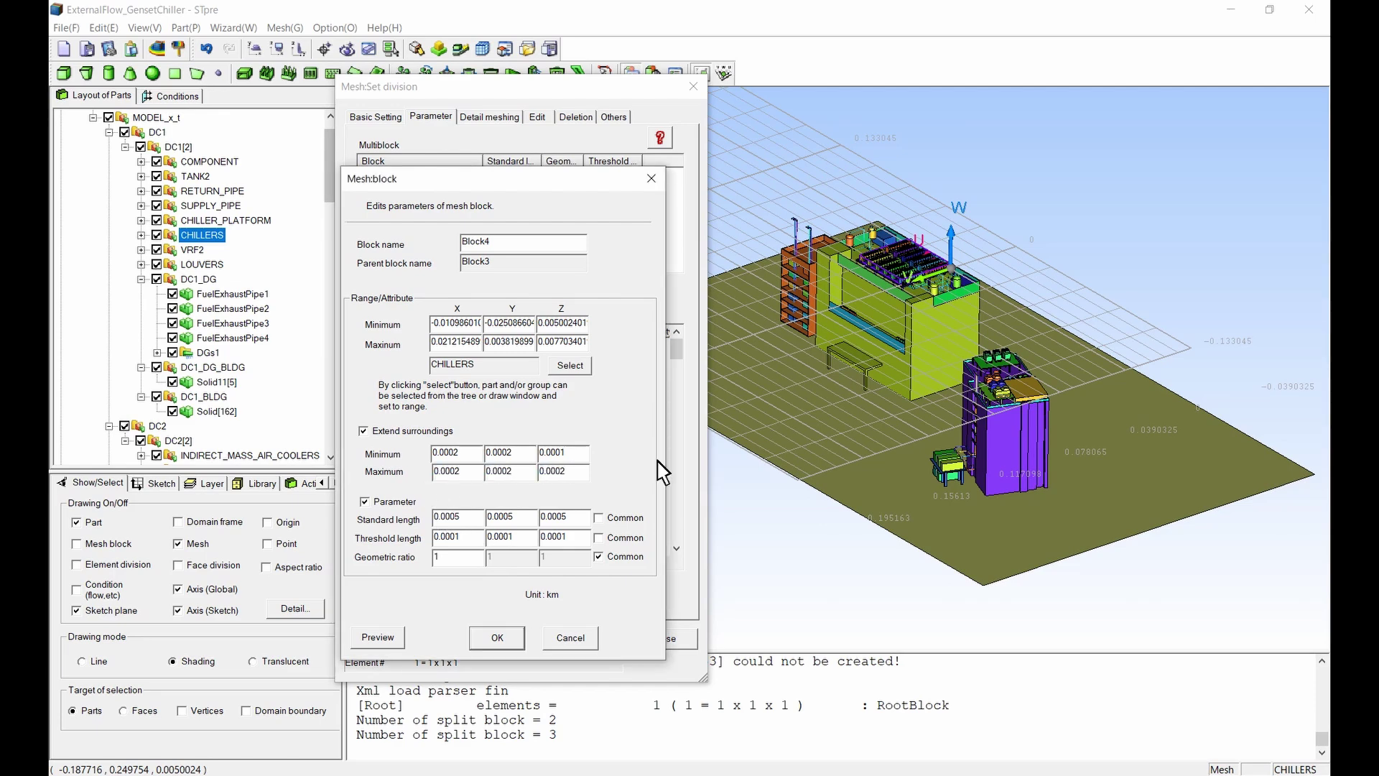
- Set the chillers block's common standard length to 0.0002 km and common threshold length to 1.00E-05 km, and preview and accept it
drag(467, 517, 432, 537)
text(0.0002)
click(599, 518)
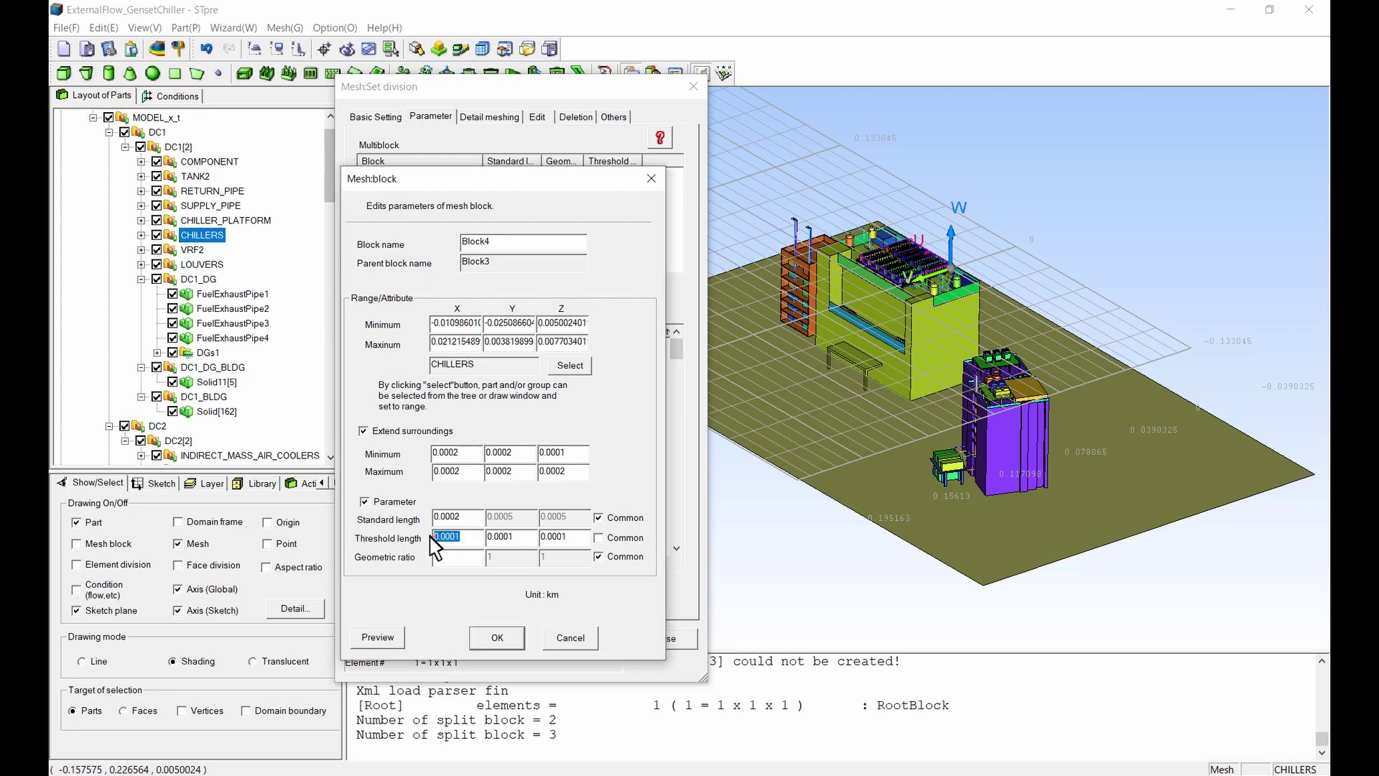
text(1.00E-05)
click(598, 538)
click(388, 641)
click(497, 638)
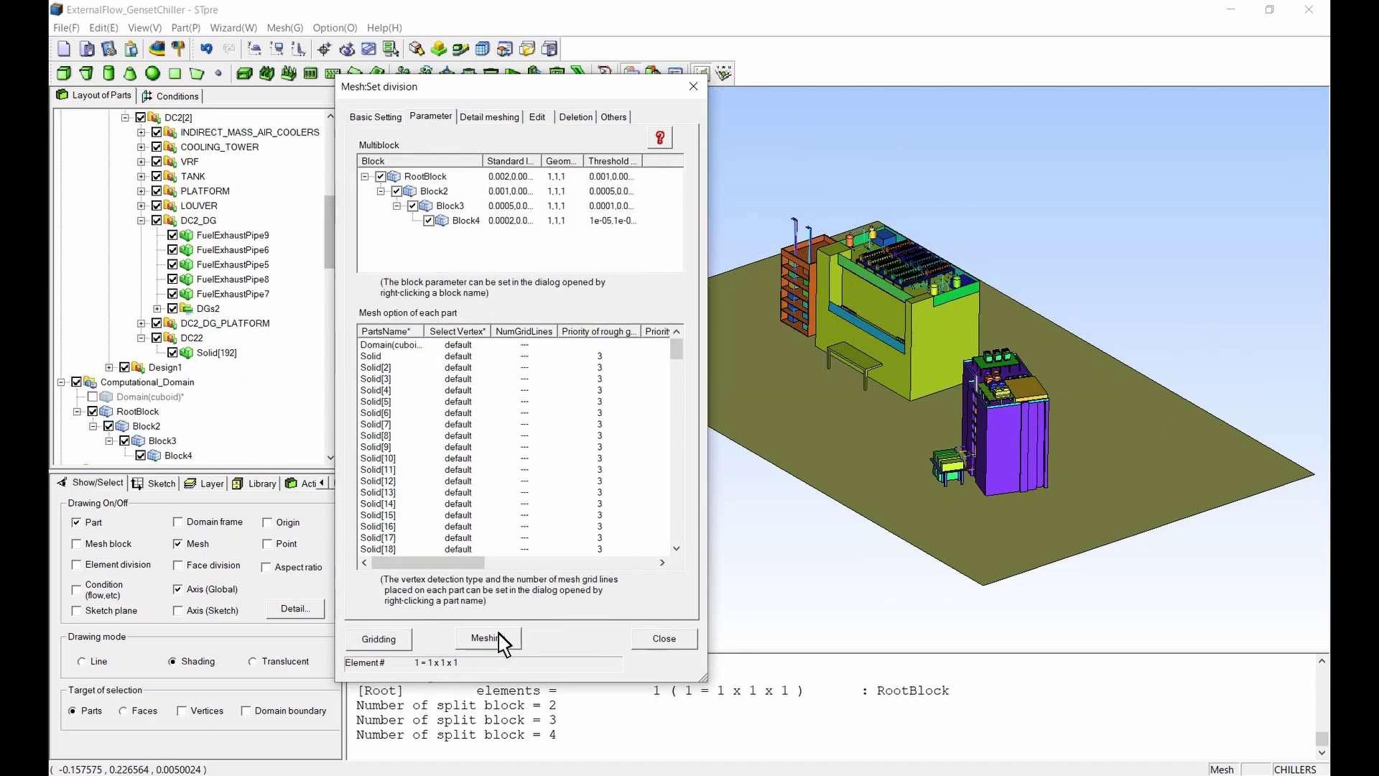
- Create another child block under Block2 from the range of Solid11[5] in DC1_DG_BLDG, and replace its maximum Z value
right_click(451, 205)
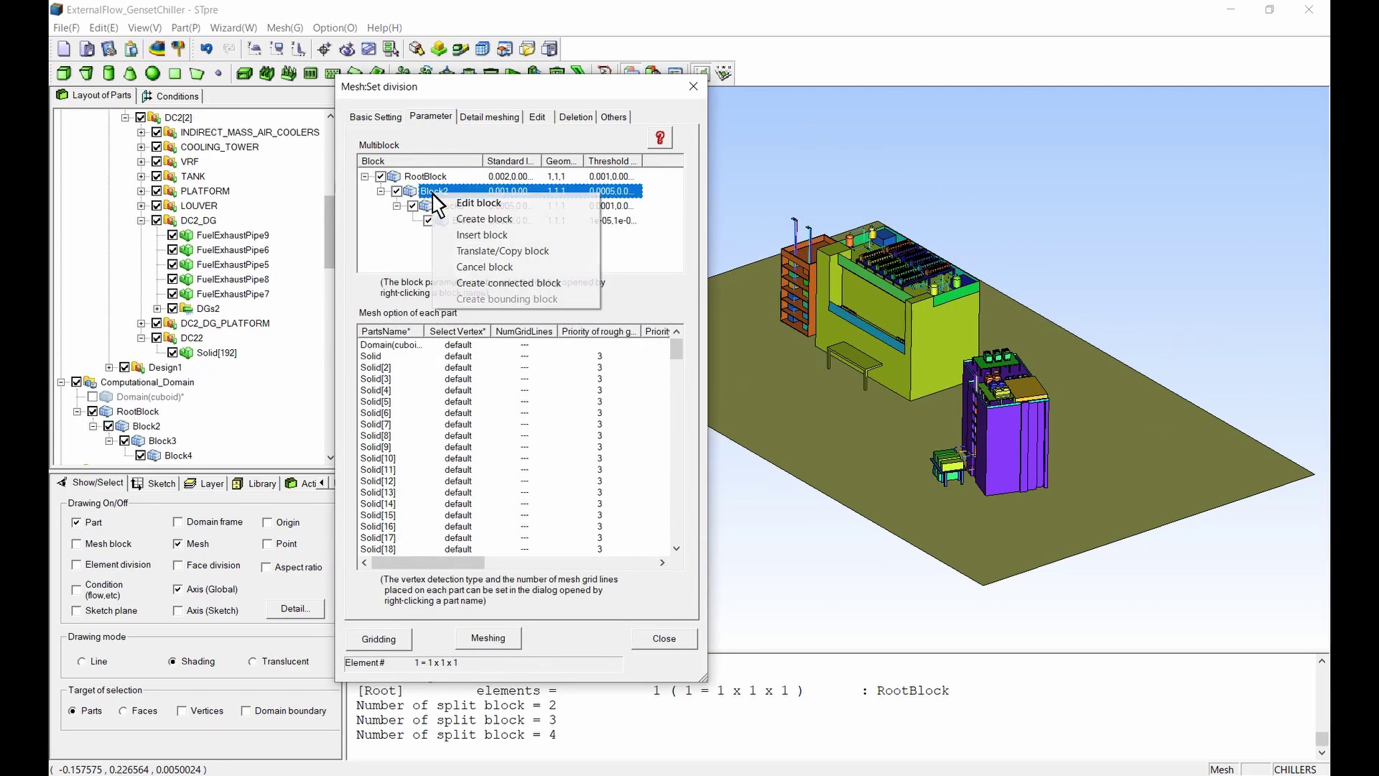
click(481, 222)
click(569, 365)
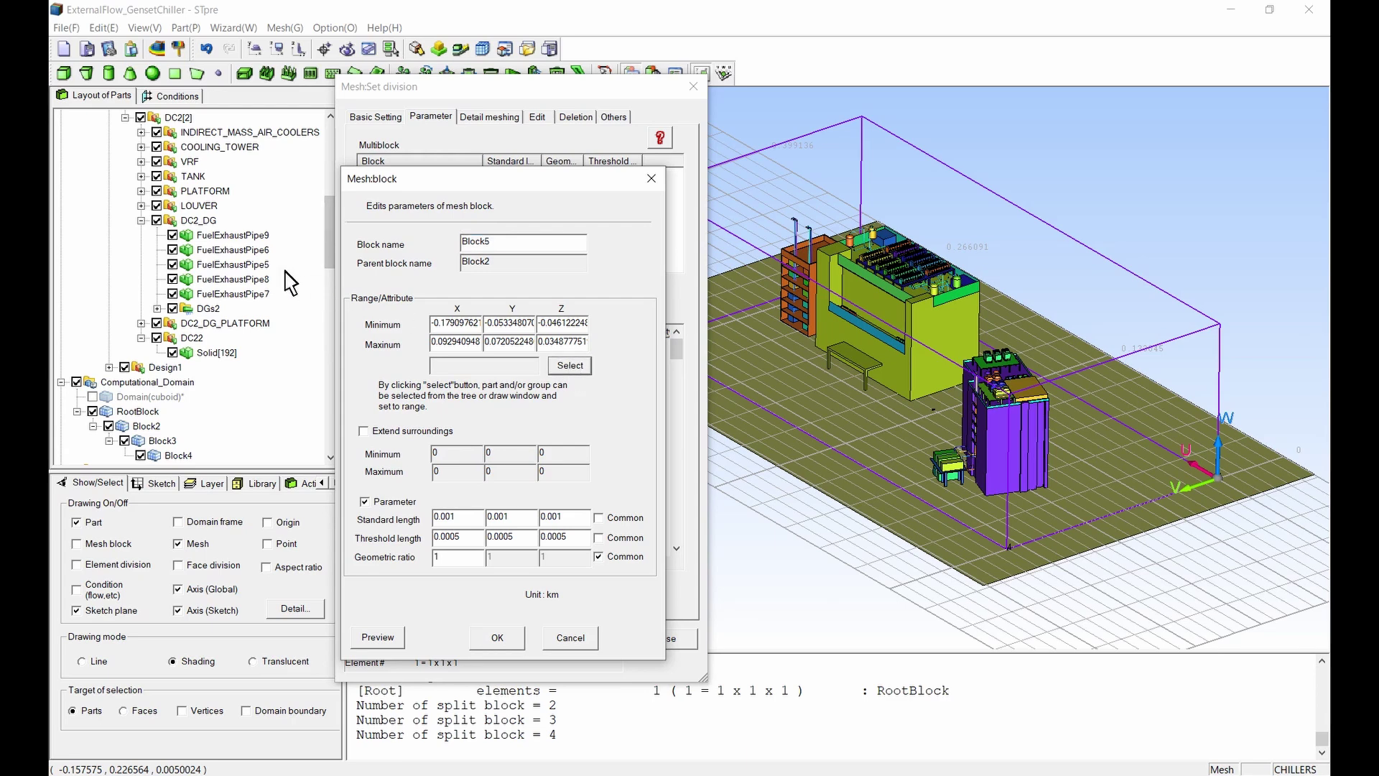
scroll(287, 282, up, 10)
click(229, 411)
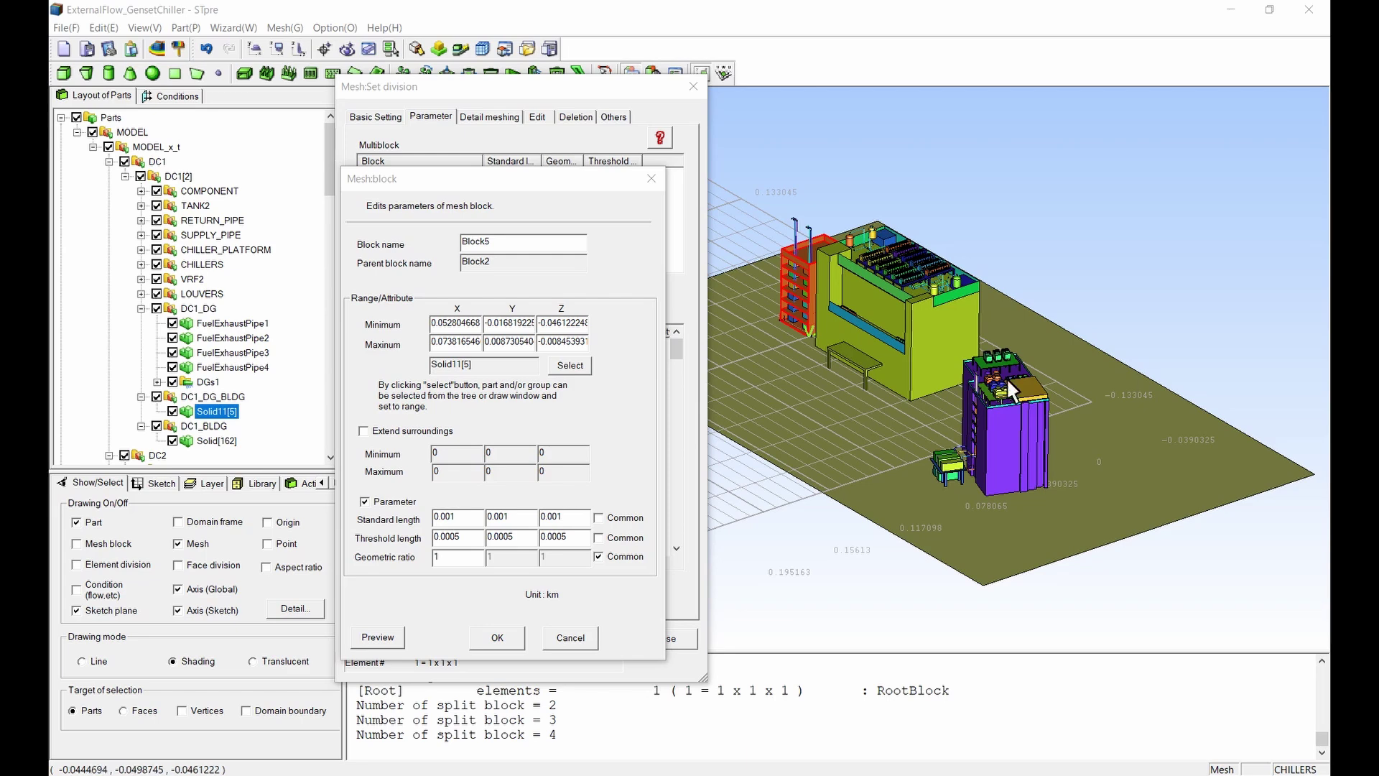
drag(539, 341, 644, 360)
text(25)
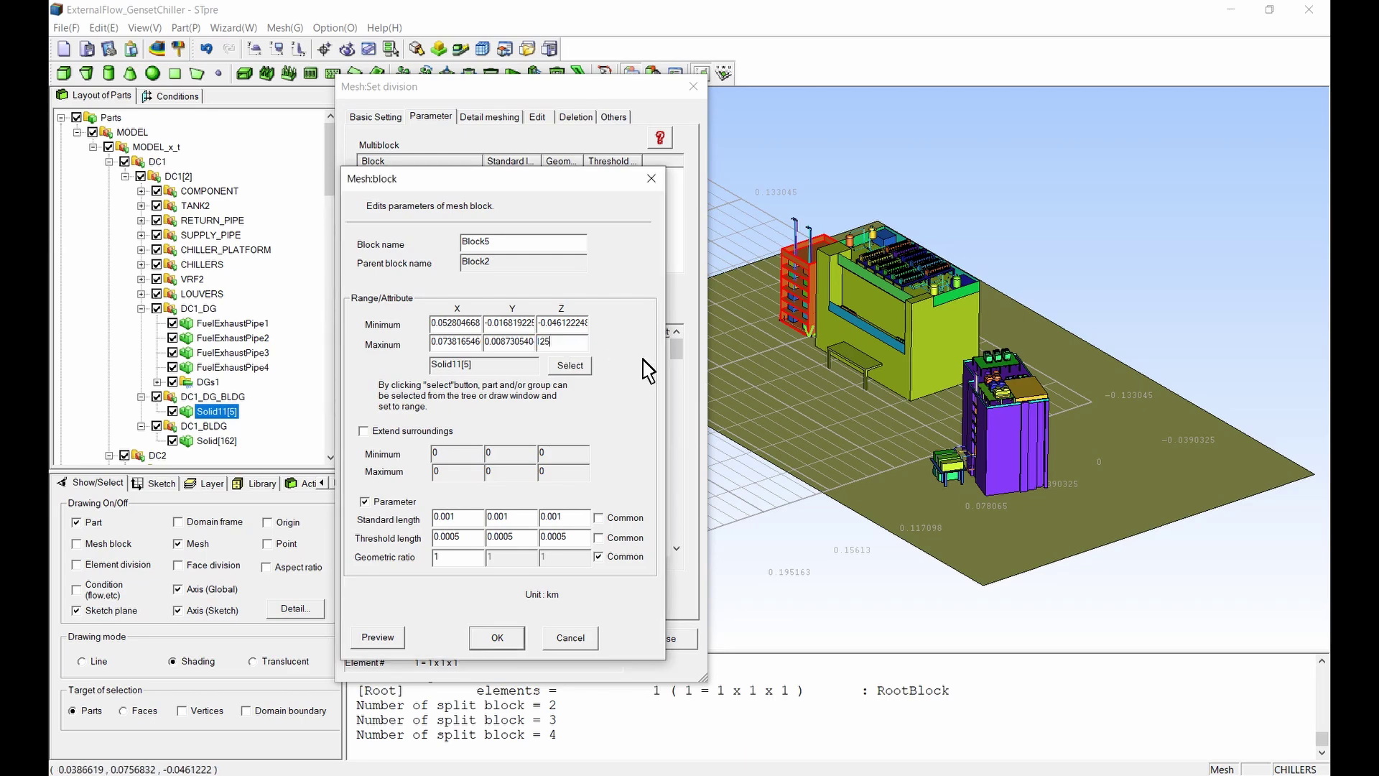
- Extend the genset building block's surroundings by 0.001 km in X and Y on both the minimum and maximum sides
click(364, 431)
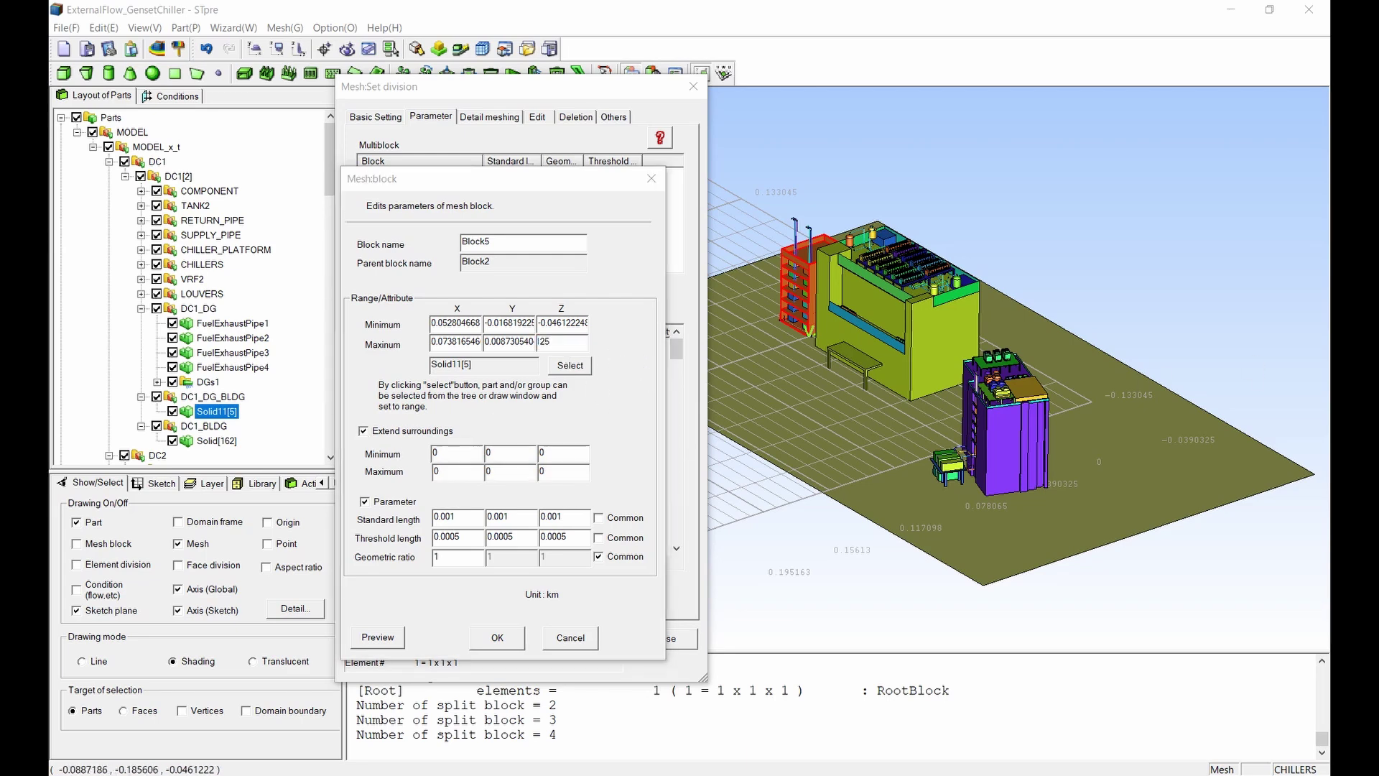
drag(454, 453, 418, 454)
drag(505, 455, 475, 455)
text(0.001)
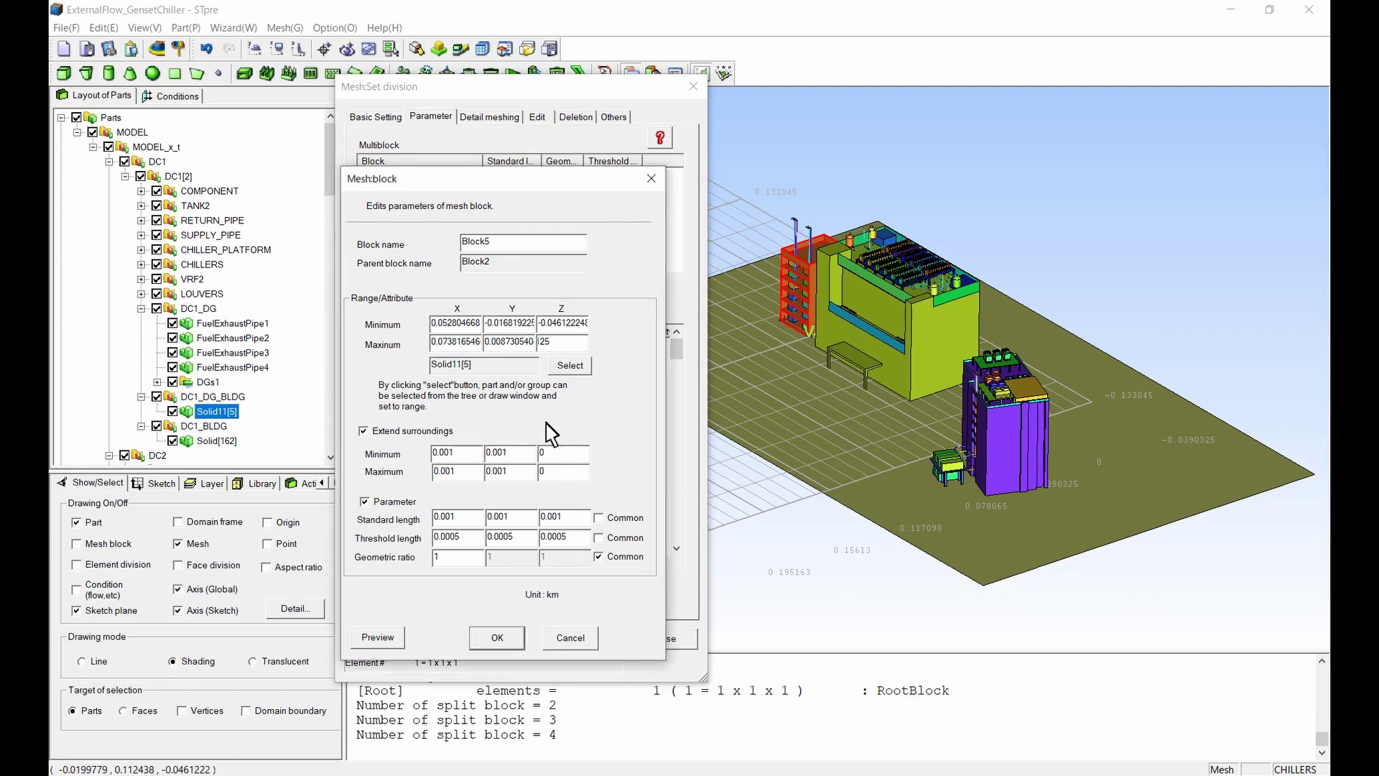
- Apply a common standard length of 0.001 km and common threshold length of 1.00E-05 km to the block, and preview and accept it
click(599, 518)
double_click(449, 538)
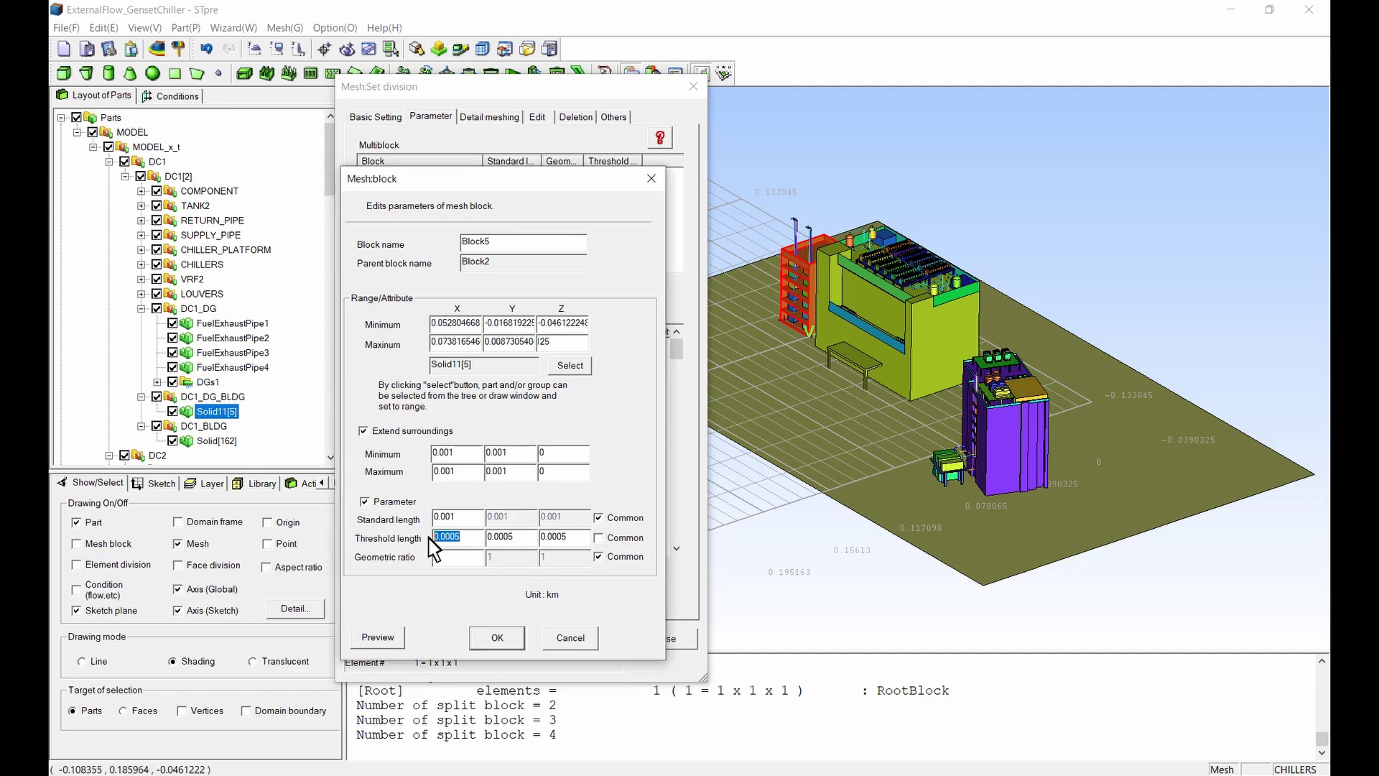
text(1.00E-05)
click(598, 538)
click(378, 637)
click(496, 639)
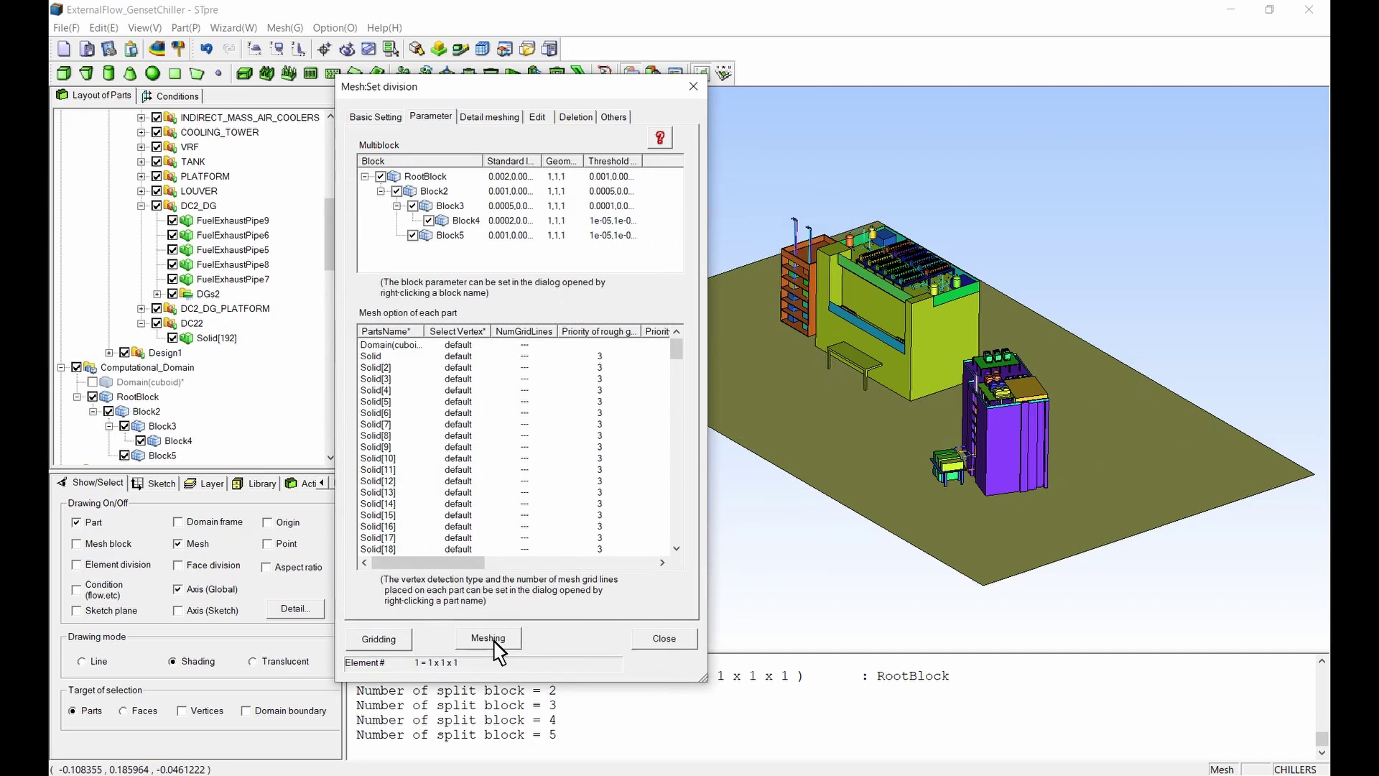
- Create a child block under Block2 from the range of Solid[192] in DC22, and replace its minimum and maximum Z values
right_click(433, 191)
click(489, 229)
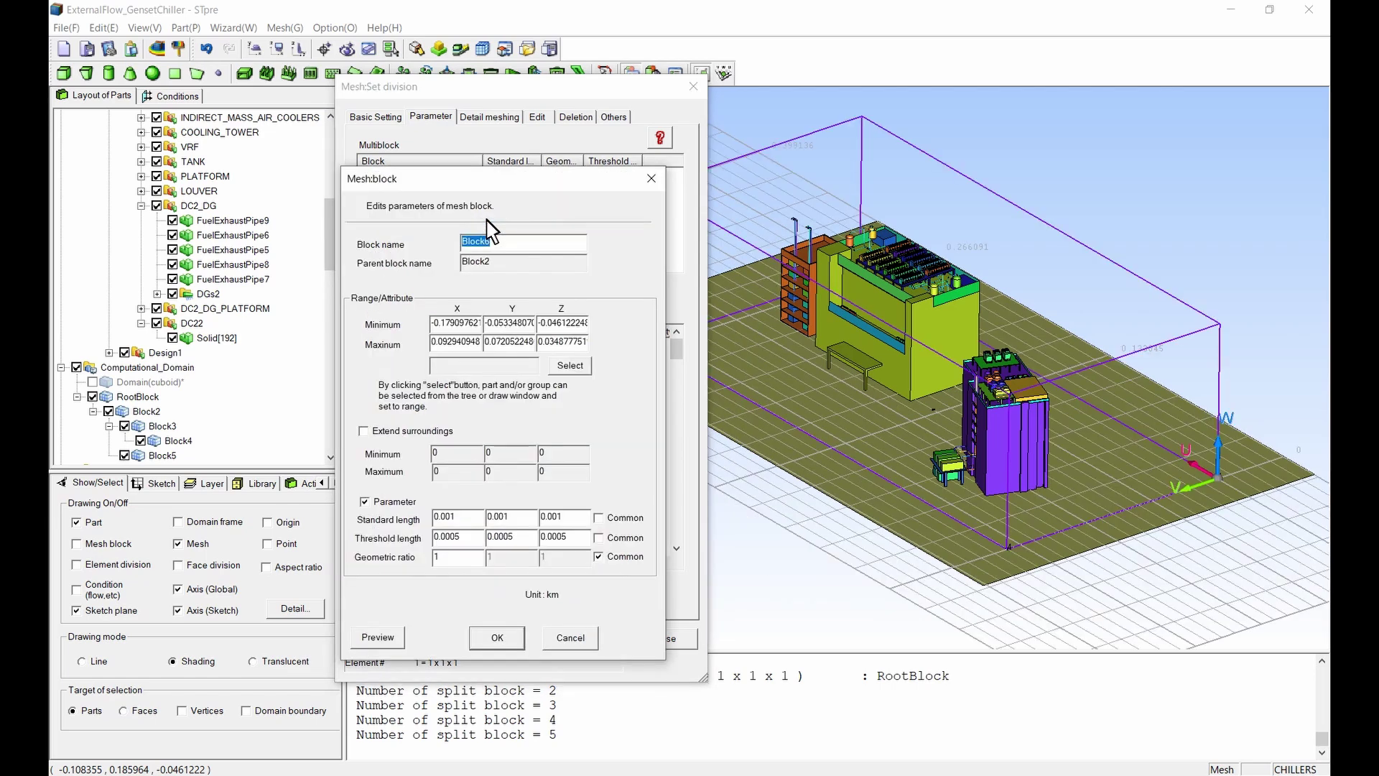
click(570, 365)
click(217, 337)
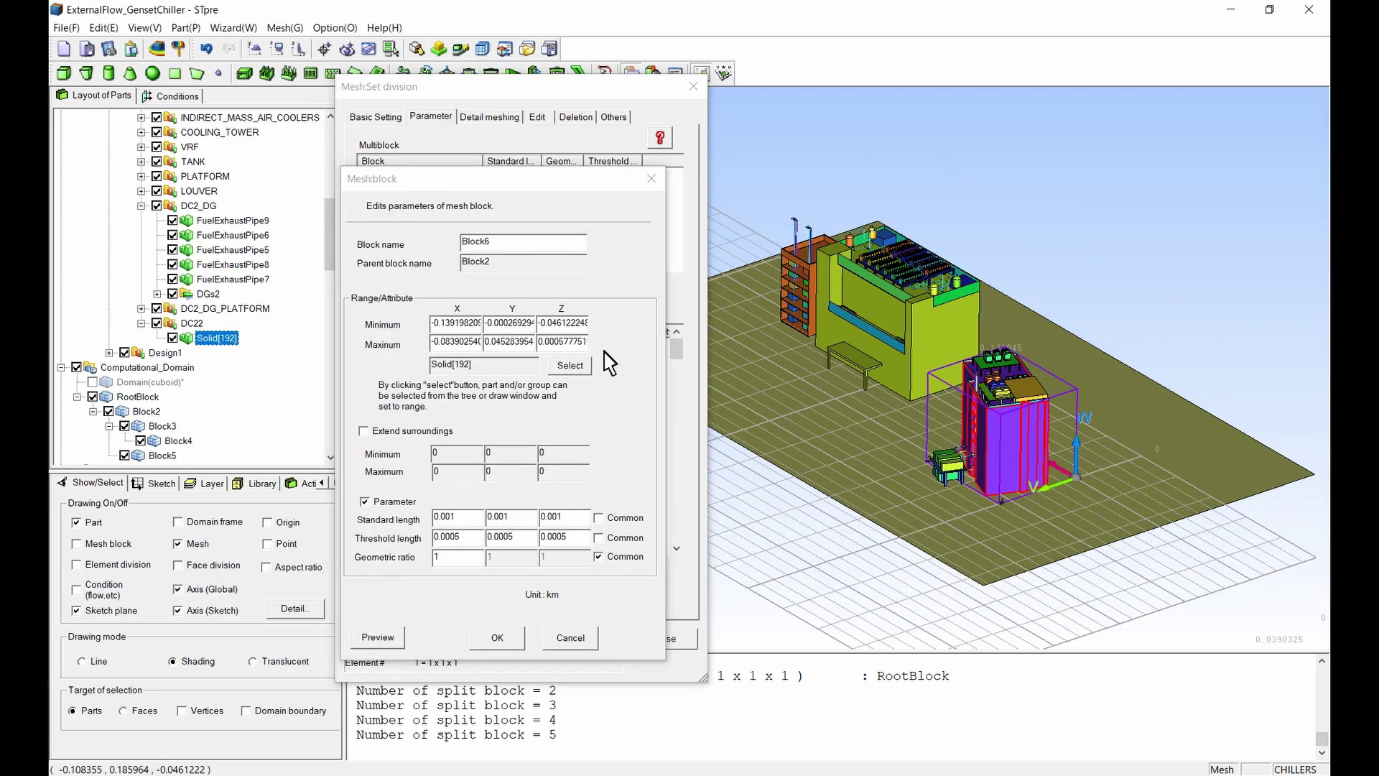
click(622, 329)
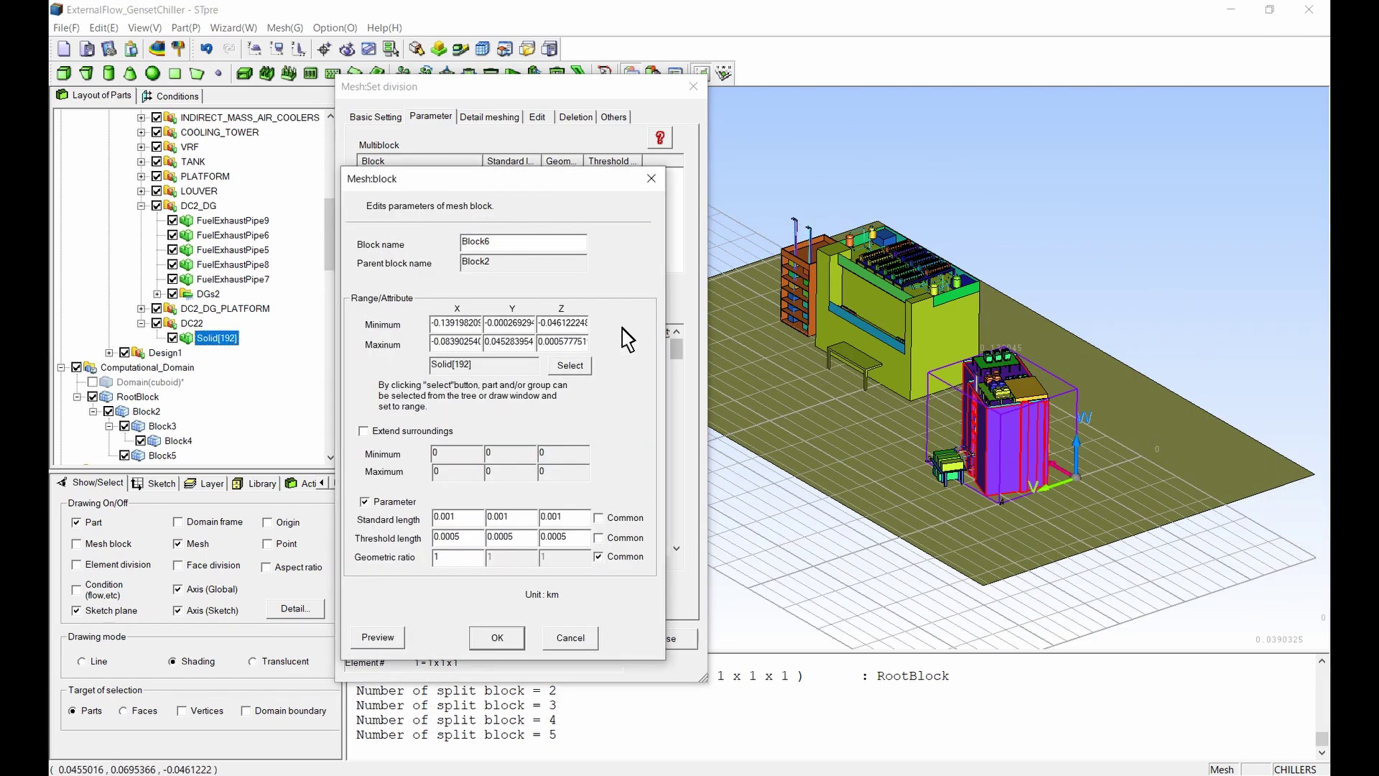
key(shift+End)
text(5)
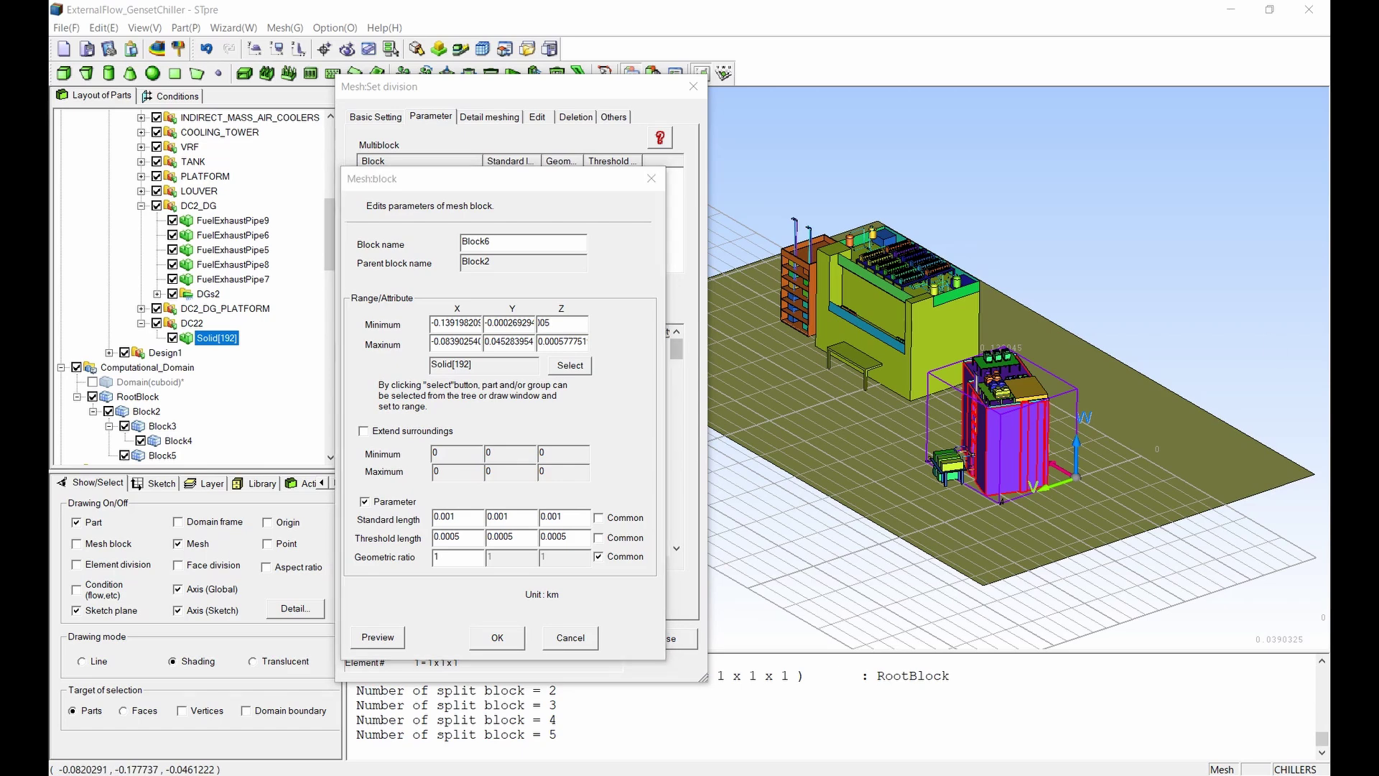
key(shift+End)
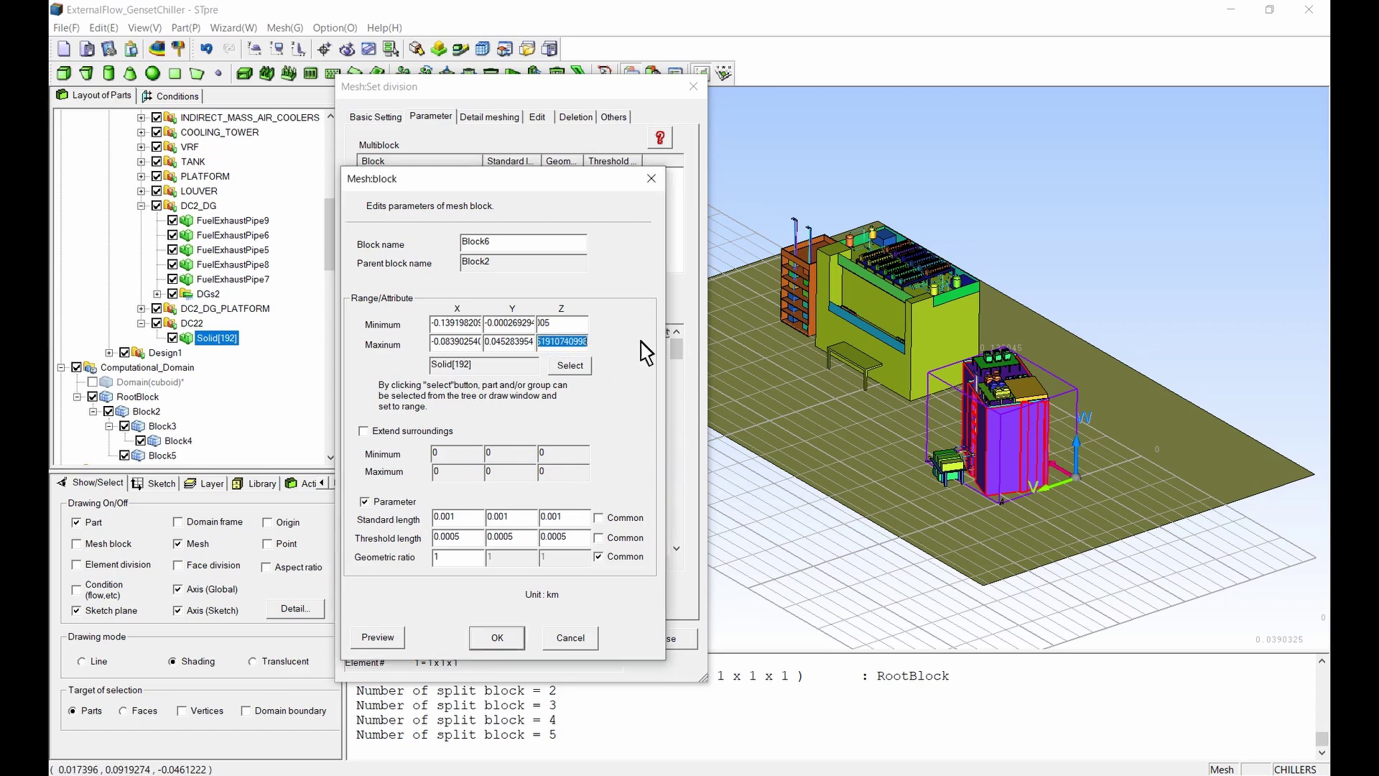
key(ctrl+v)
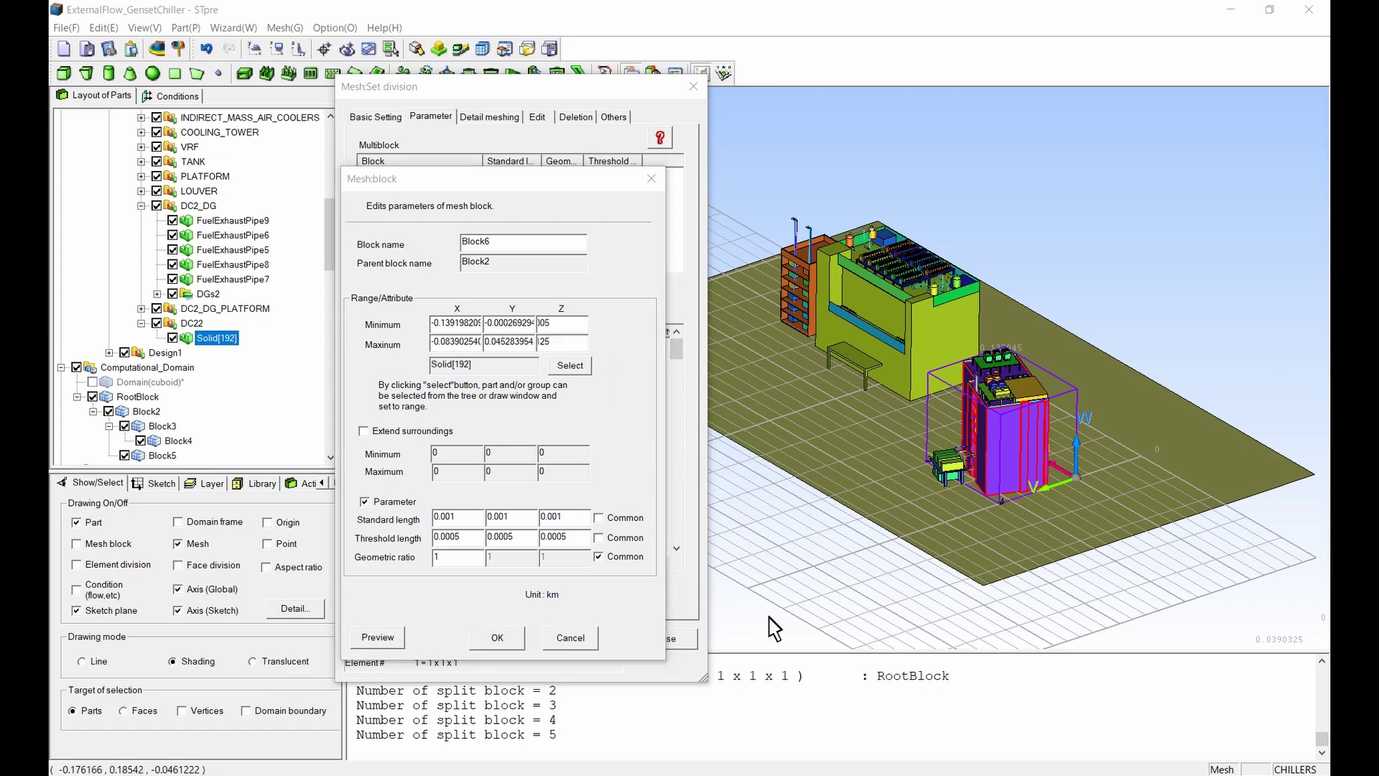
- Set the DC22 block's common standard length to 0.0005 km and common threshold length to 1.00E-05 km, and accept the block
double_click(444, 517)
text(0.0005)
click(598, 517)
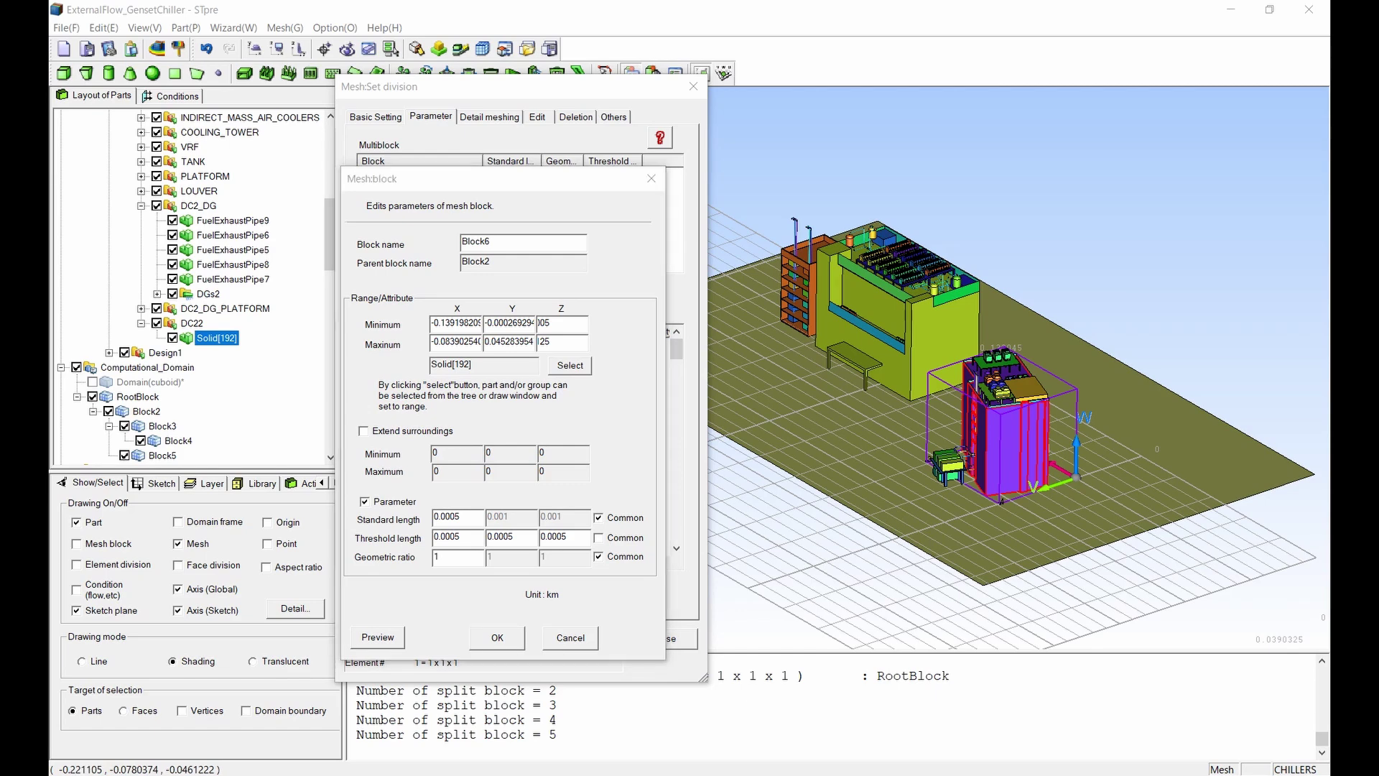
double_click(444, 537)
text(1.00E-05)
click(598, 538)
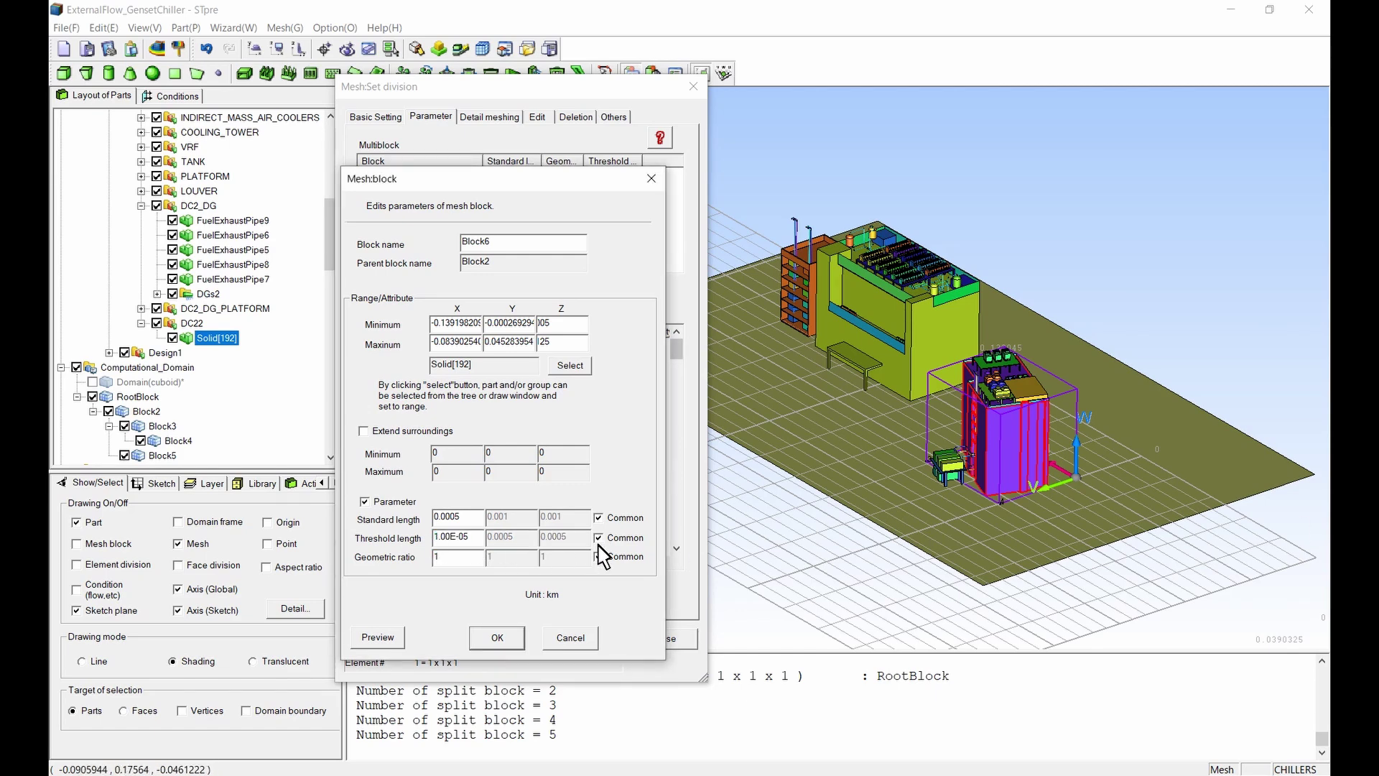
click(498, 639)
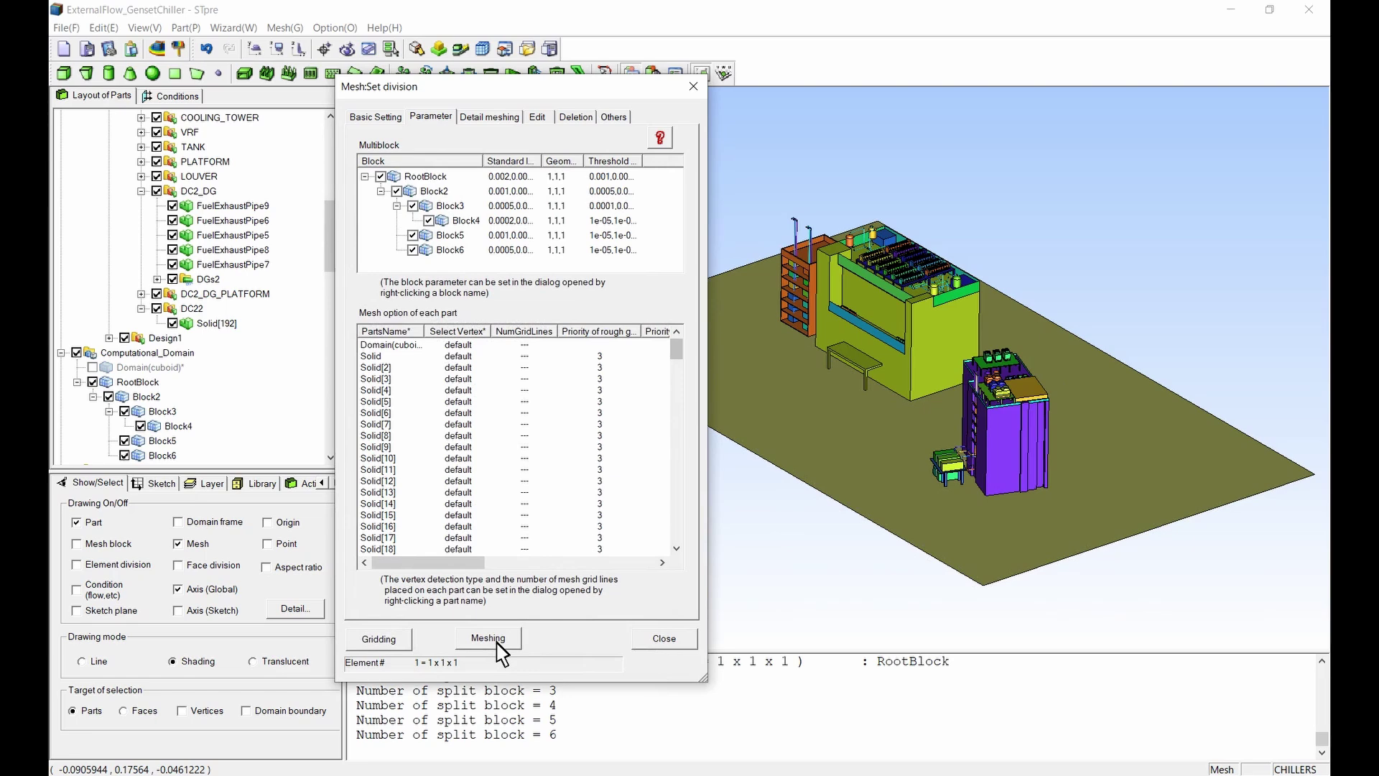
- Create a child block under Block2 from DGs2, extending its minimum by 0.004 X and 0.005 Y, and maximum by 0.004, 0.0015 and 0.025 km
right_click(440, 192)
click(474, 228)
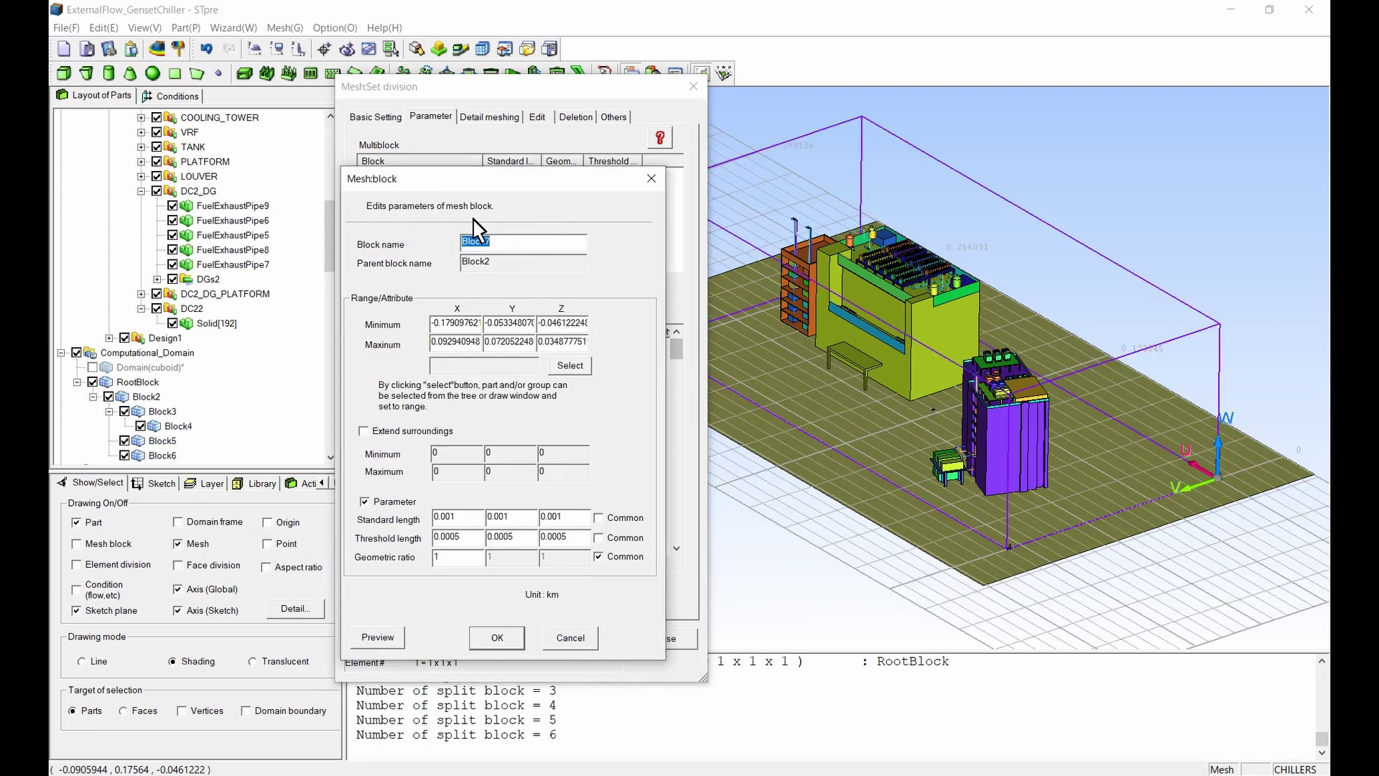
click(571, 365)
click(208, 279)
click(364, 430)
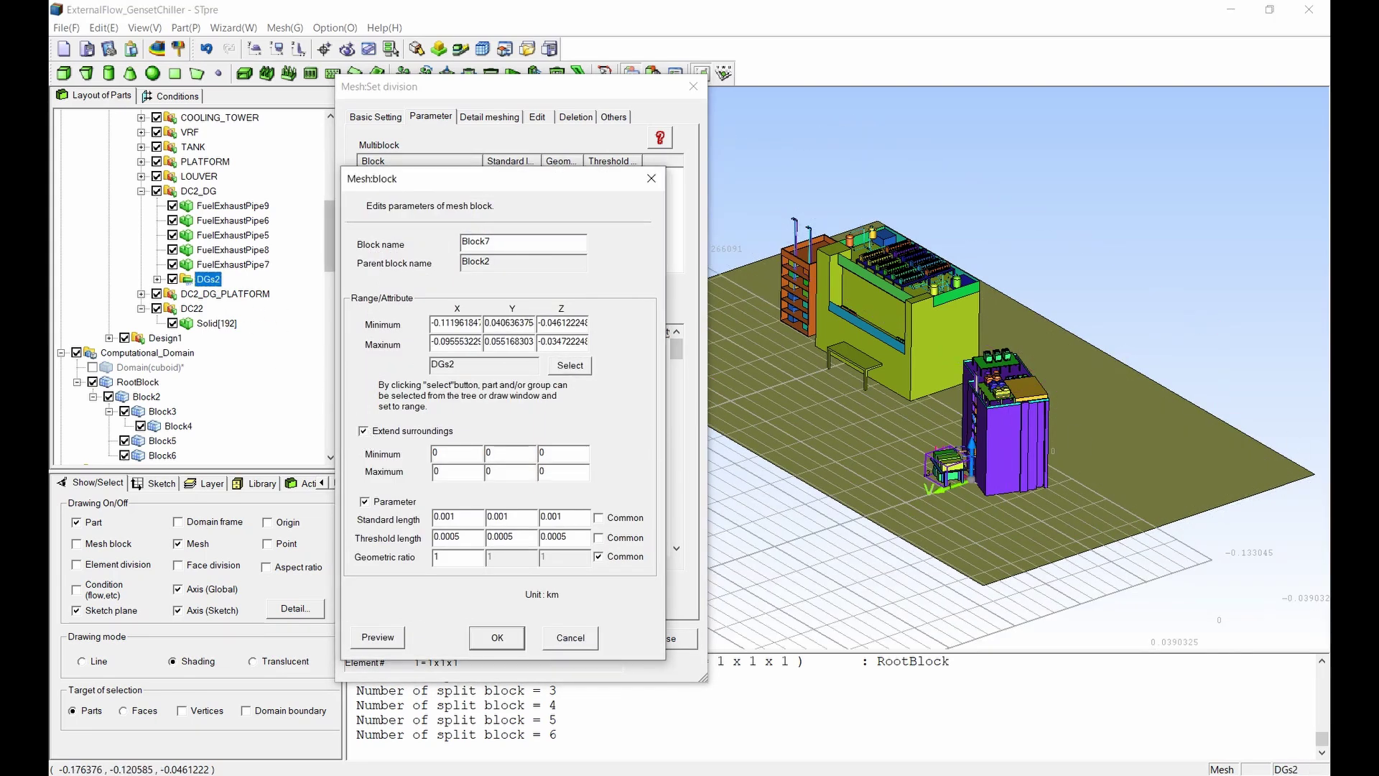
text(0.004)
drag(471, 457, 542, 471)
text(0.005)
text(0.004)
text(0.00150.025)
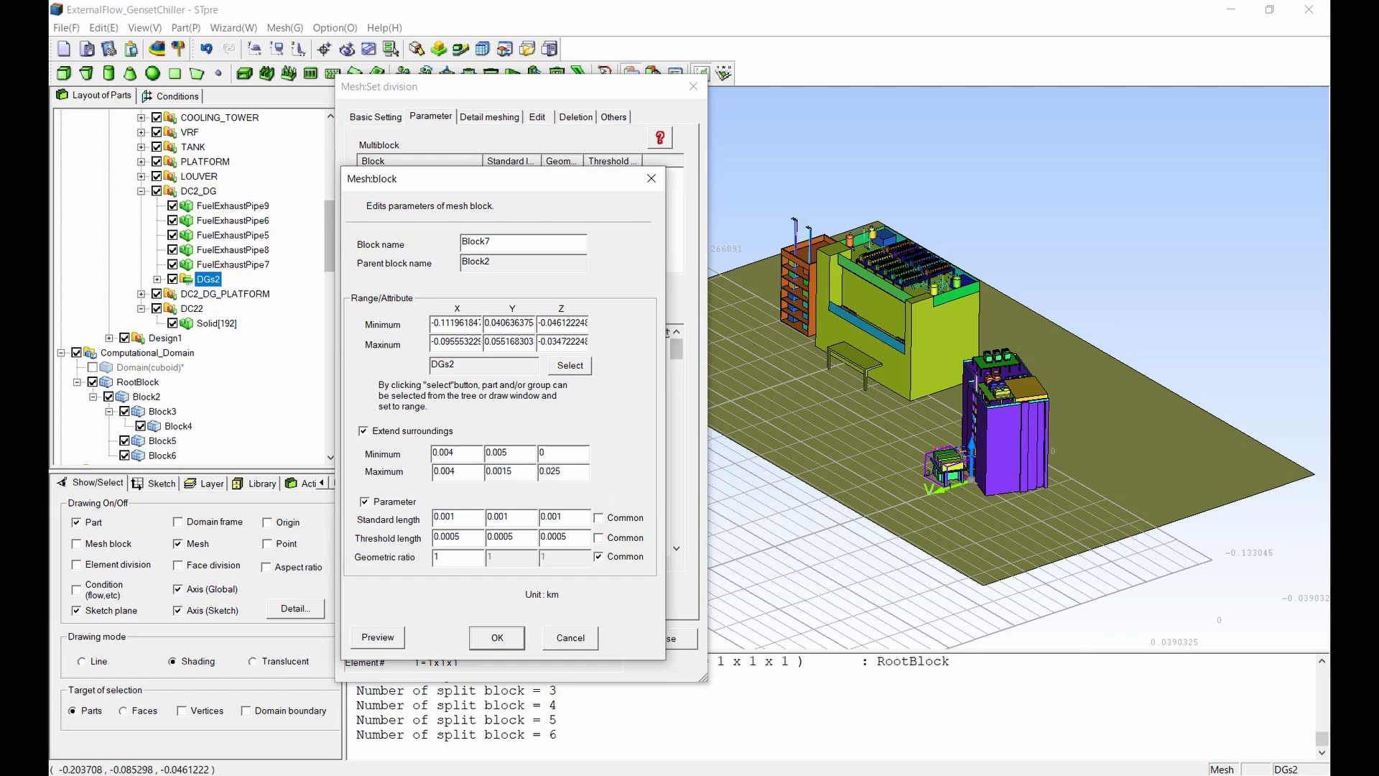
- Apply a common standard length of 0.0005 km and common threshold length of 0.0001 km to the DGs2 block, and preview and accept it
text(0.0005)
drag(459, 517, 433, 537)
click(598, 517)
text(0.0001)
click(598, 538)
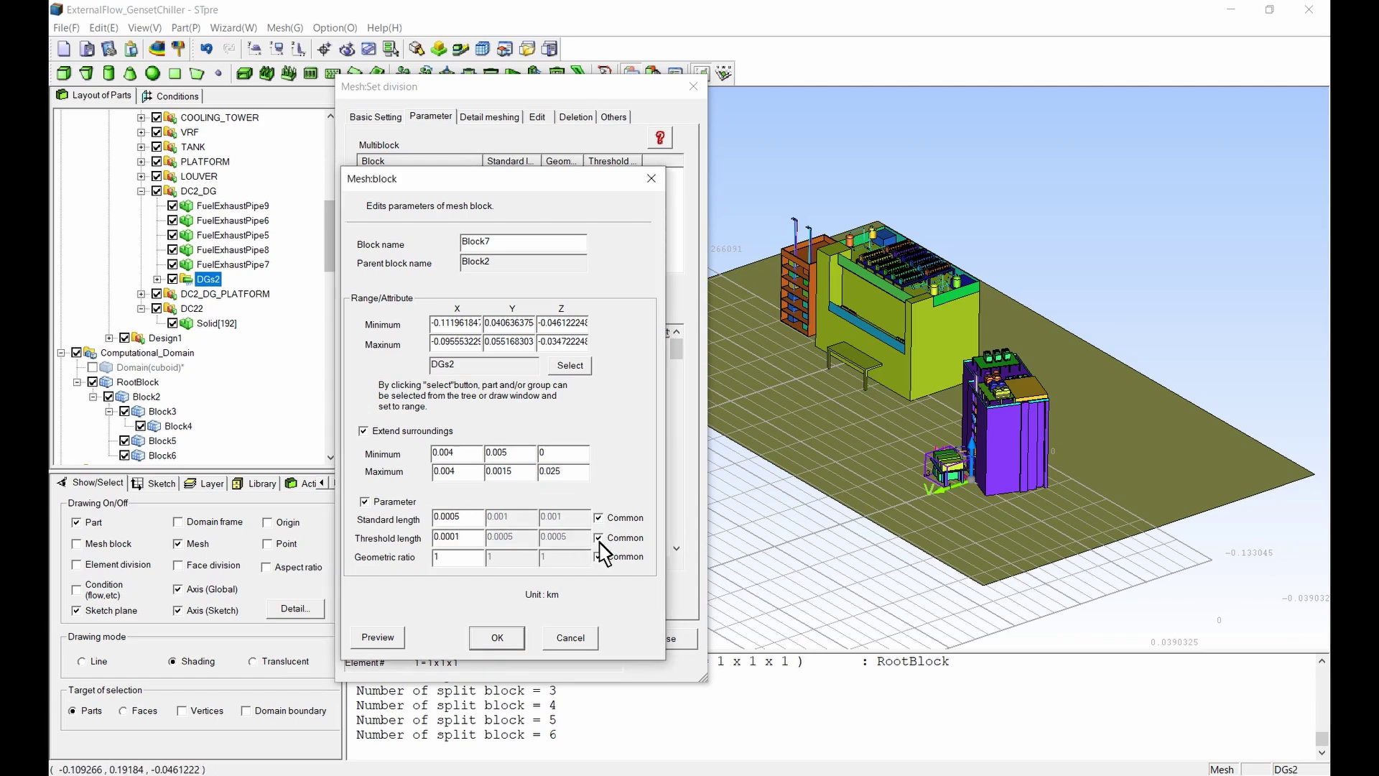
click(373, 637)
click(494, 641)
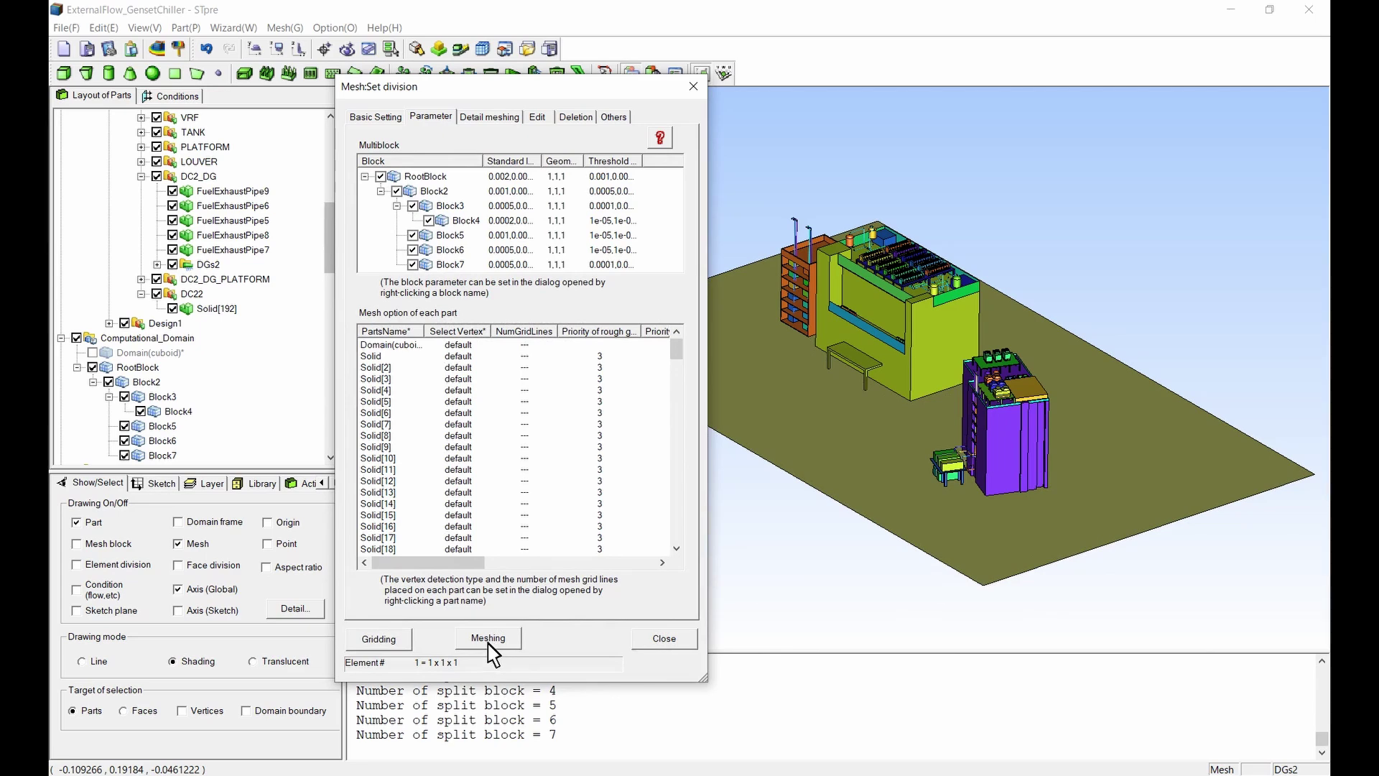
- Generate the grid and mesh for all the blocks, and finish the mesh division setup
click(397, 639)
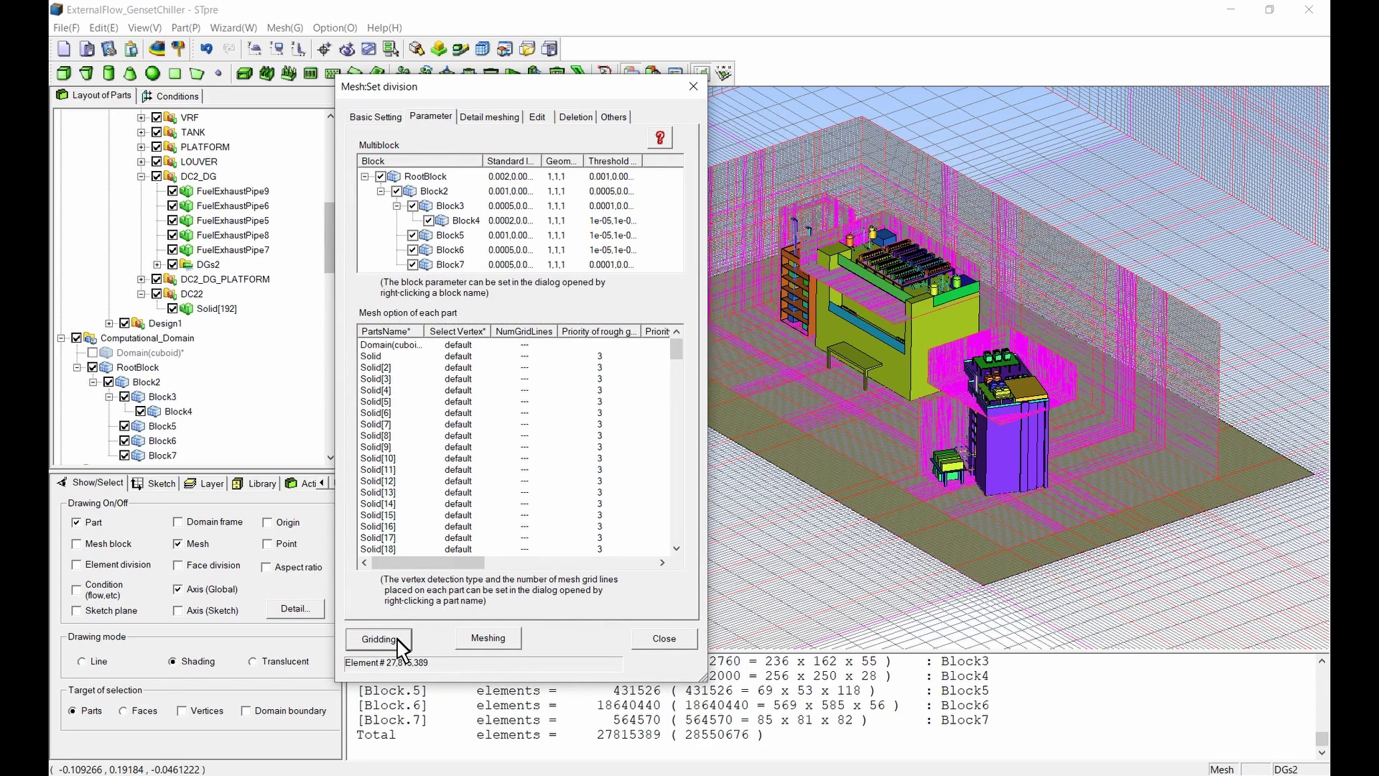
click(495, 639)
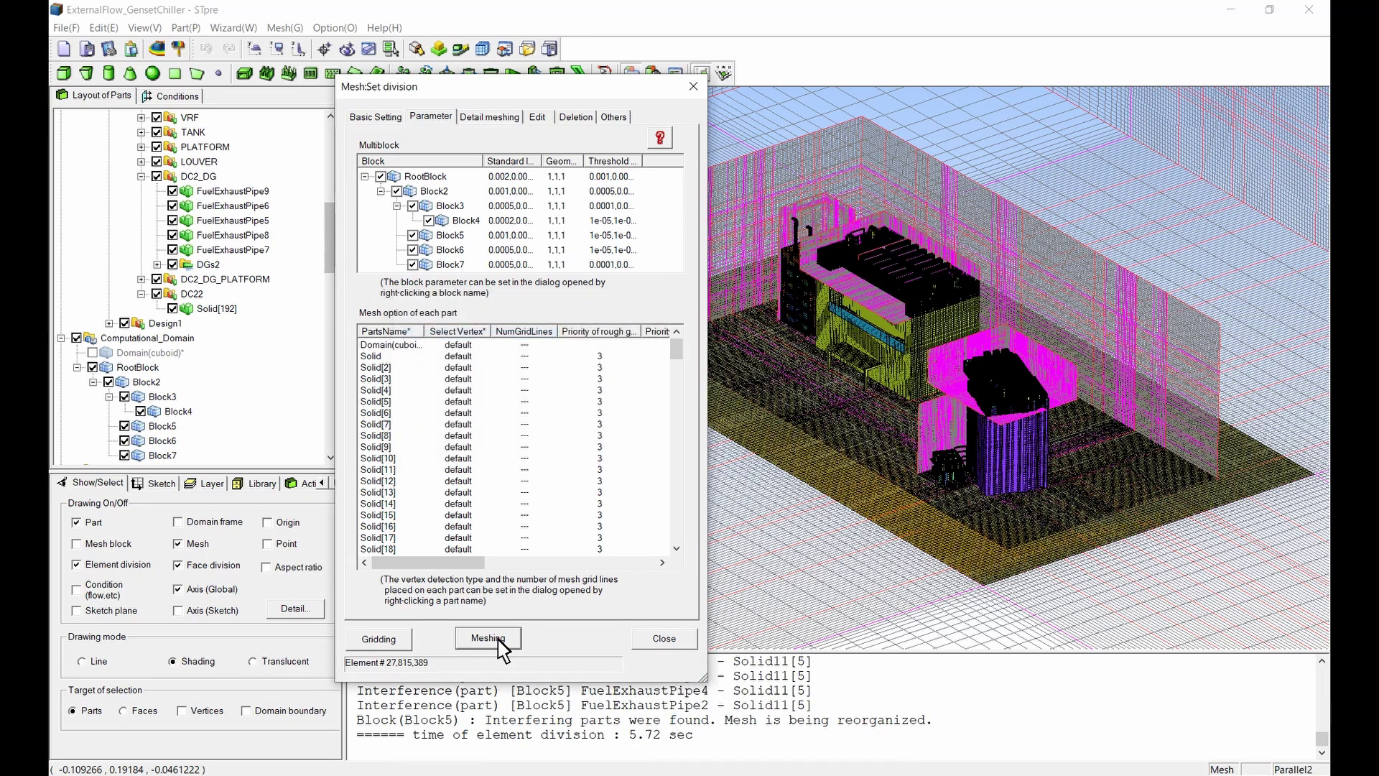
click(653, 639)
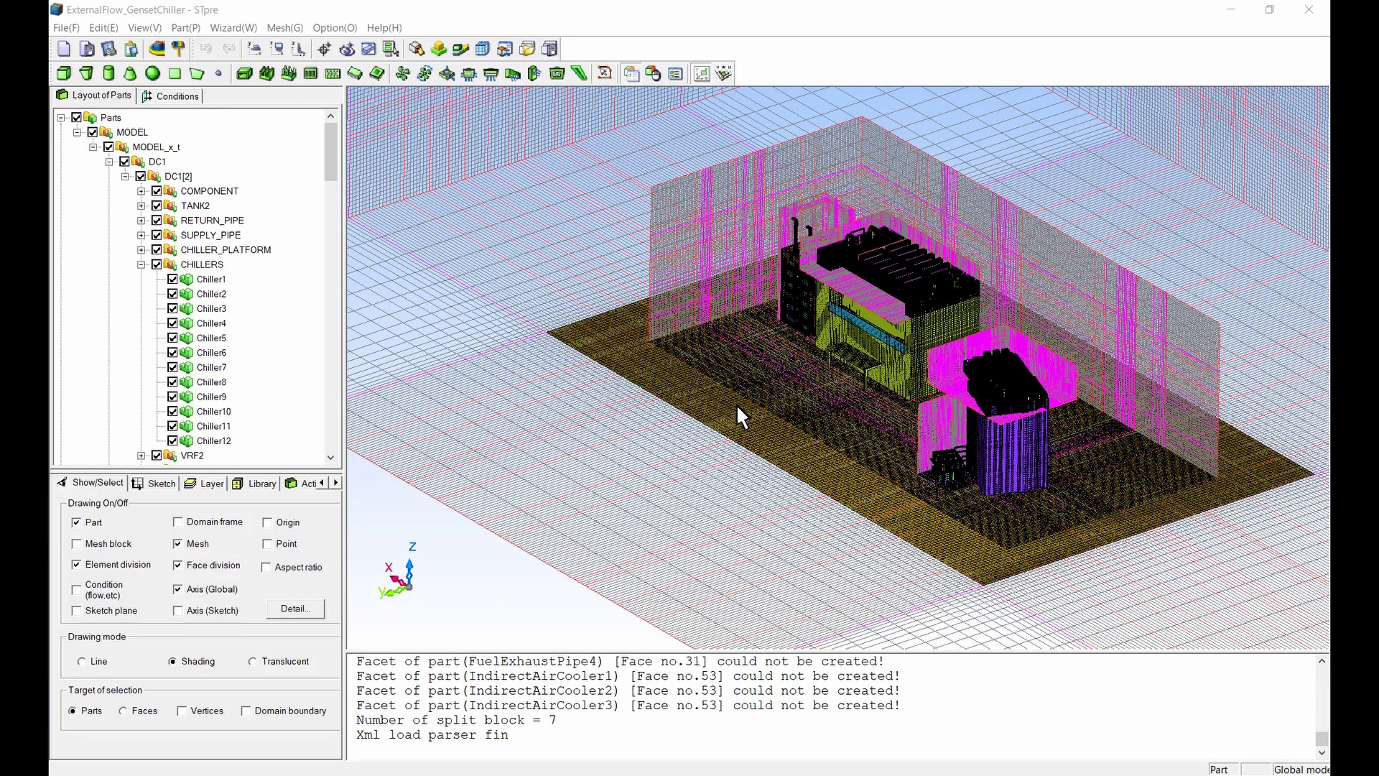
- Export the S file of the meshed model for the solver
click(550, 49)
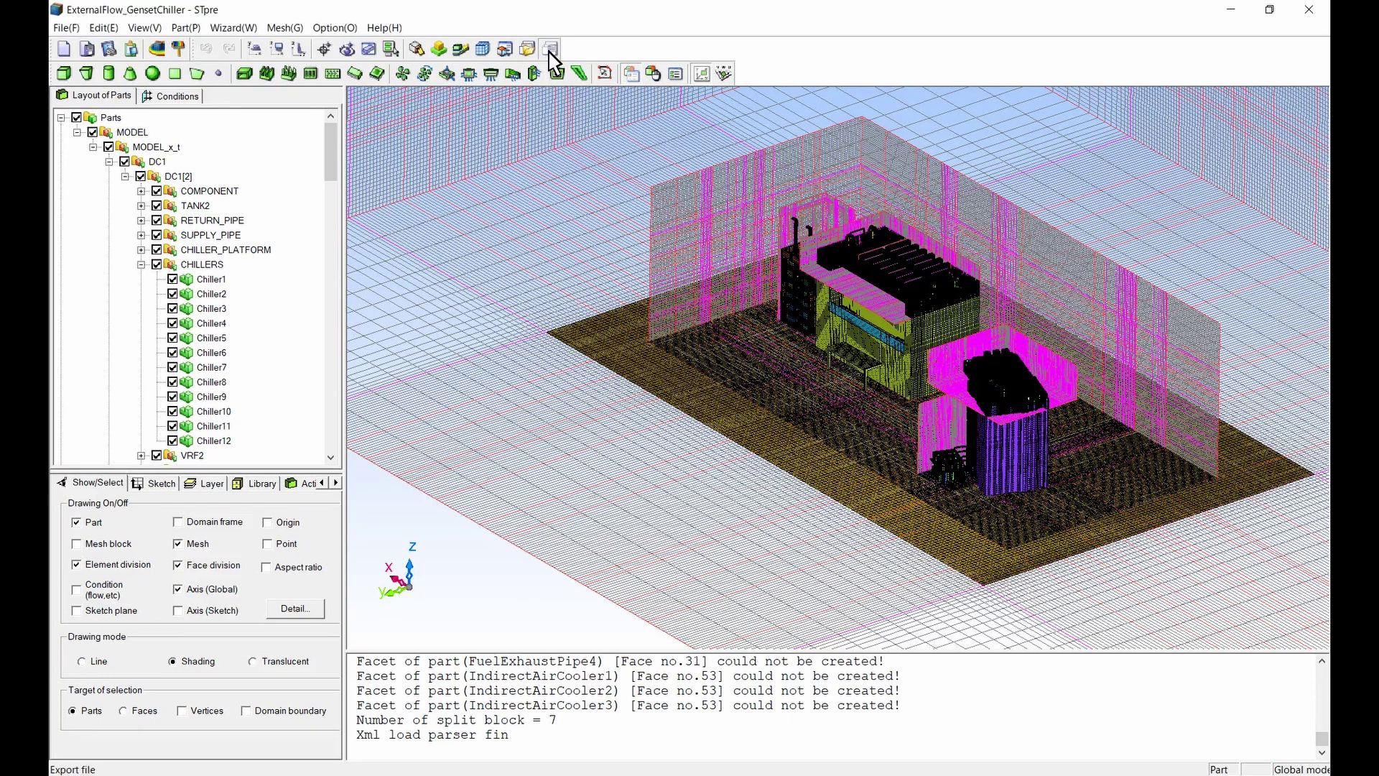
click(550, 407)
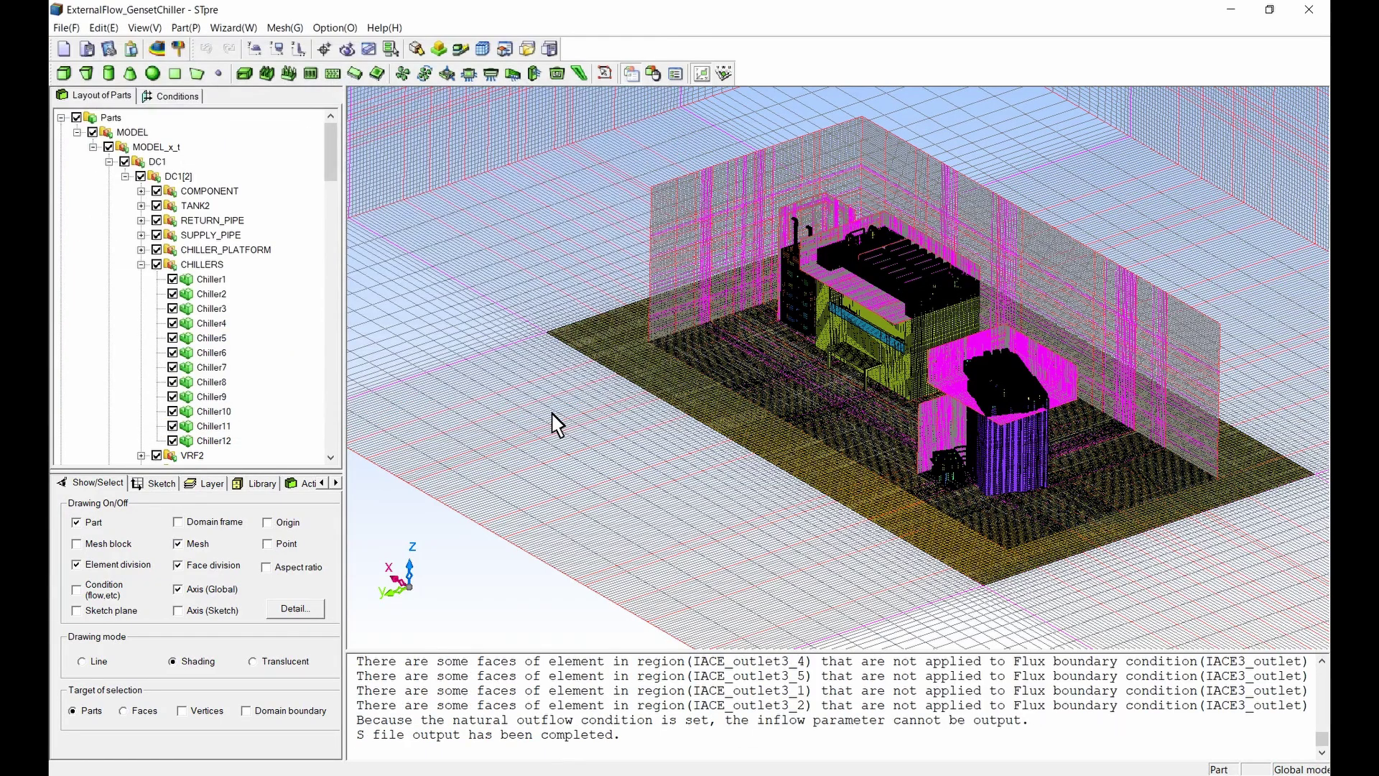
click(95, 52)
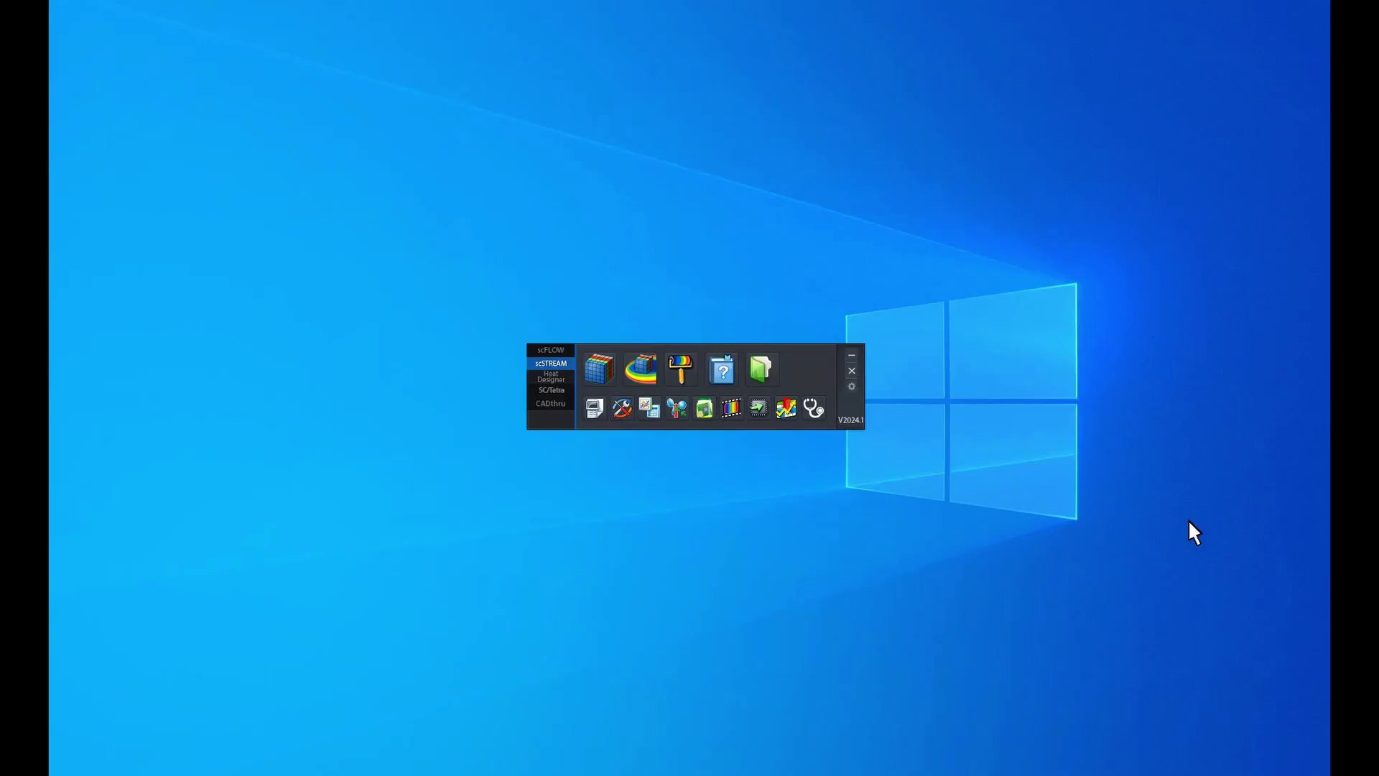
- Switch to scMonitor and register ExternalFlow_GensetChiller.s from the Work folder as a job
click(645, 371)
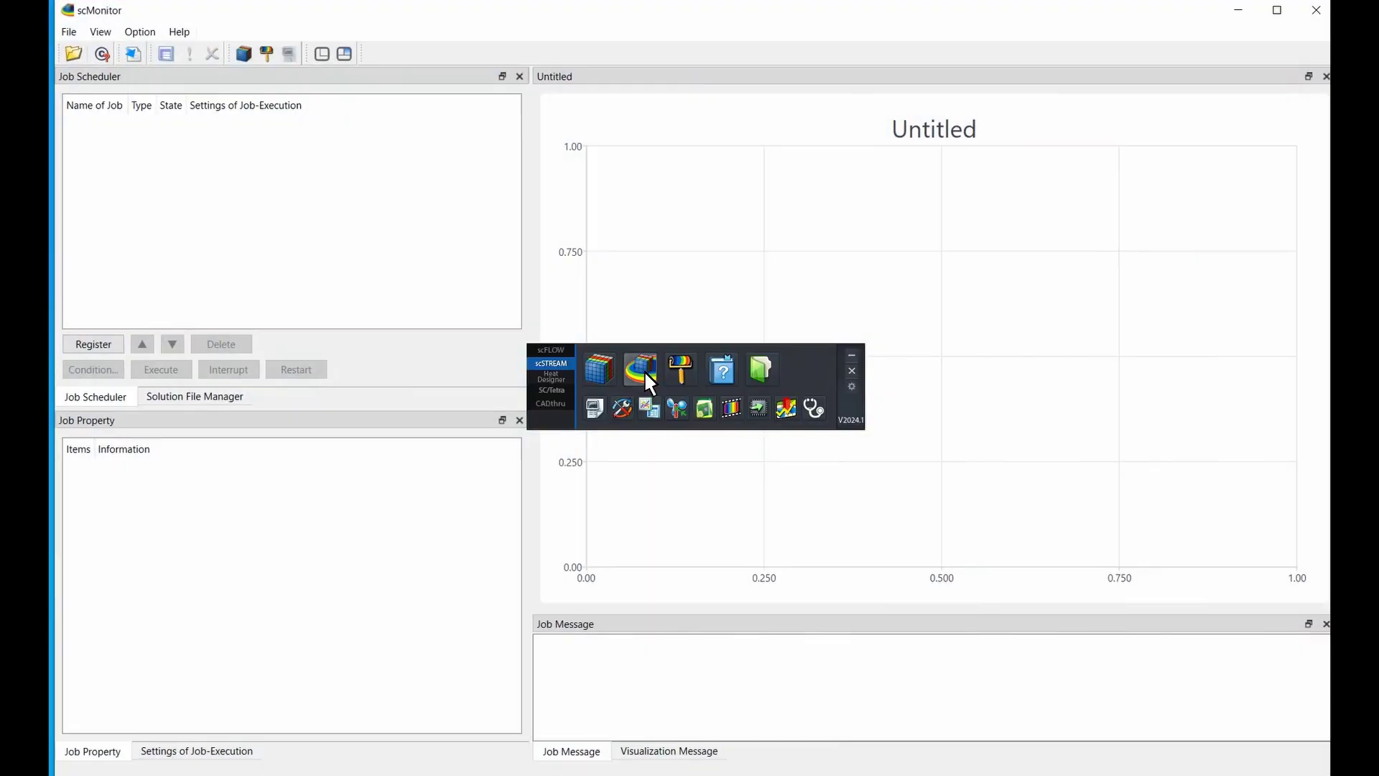
click(852, 360)
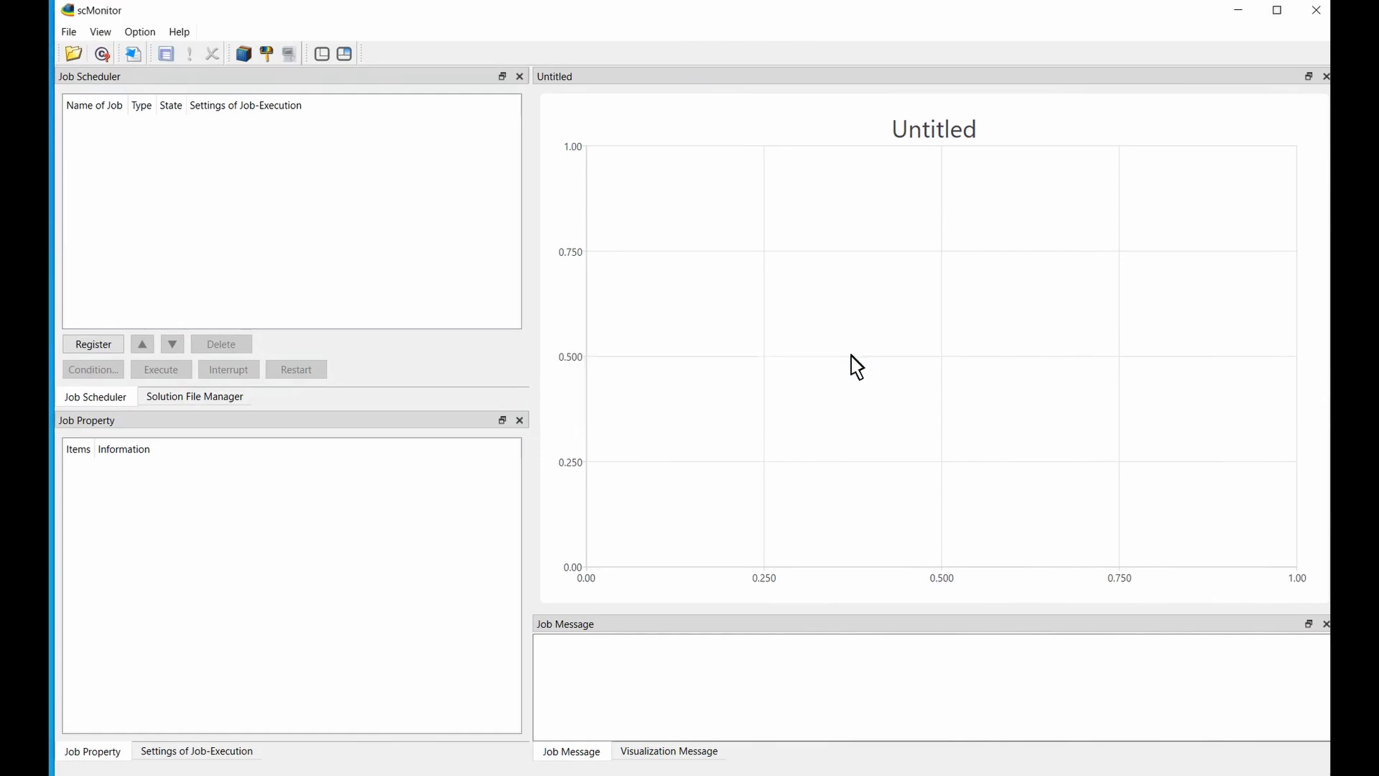
click(74, 55)
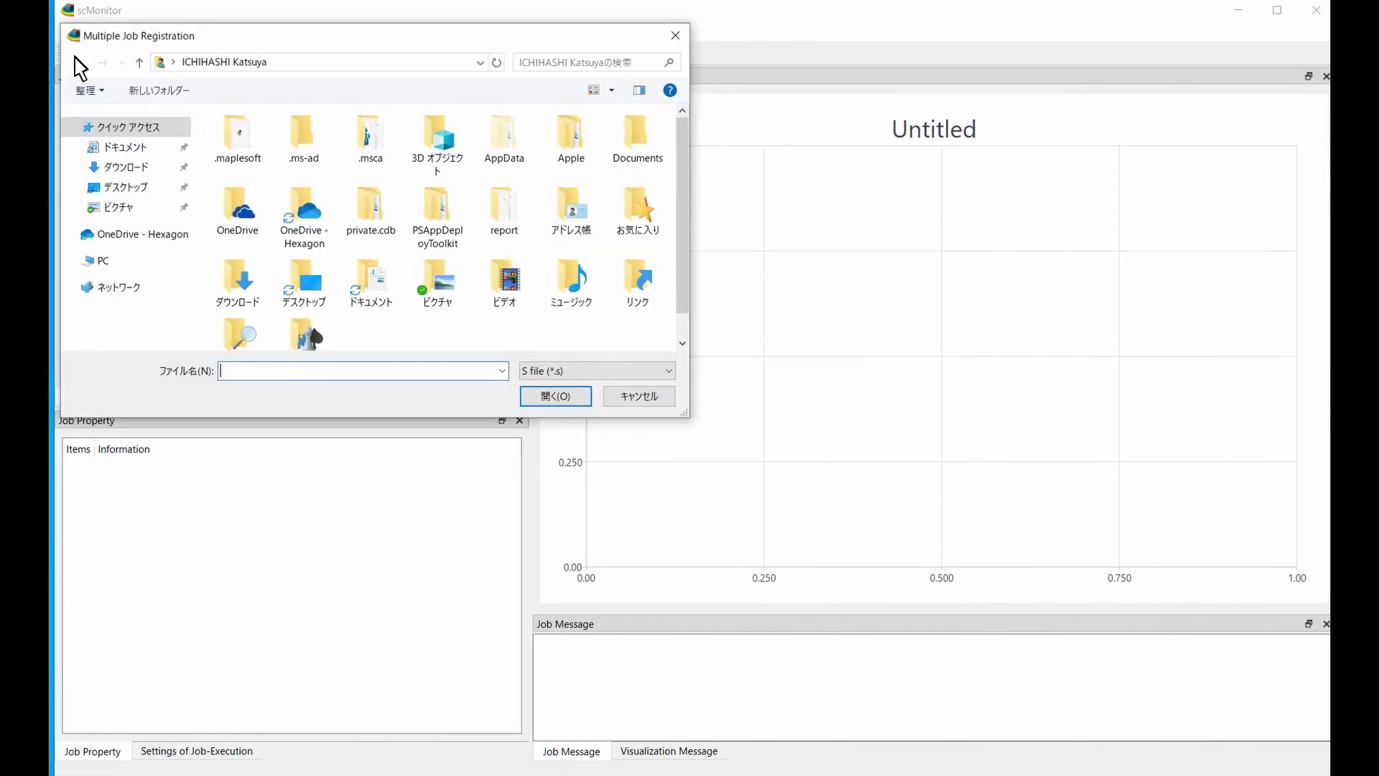
key(ctrl+v)
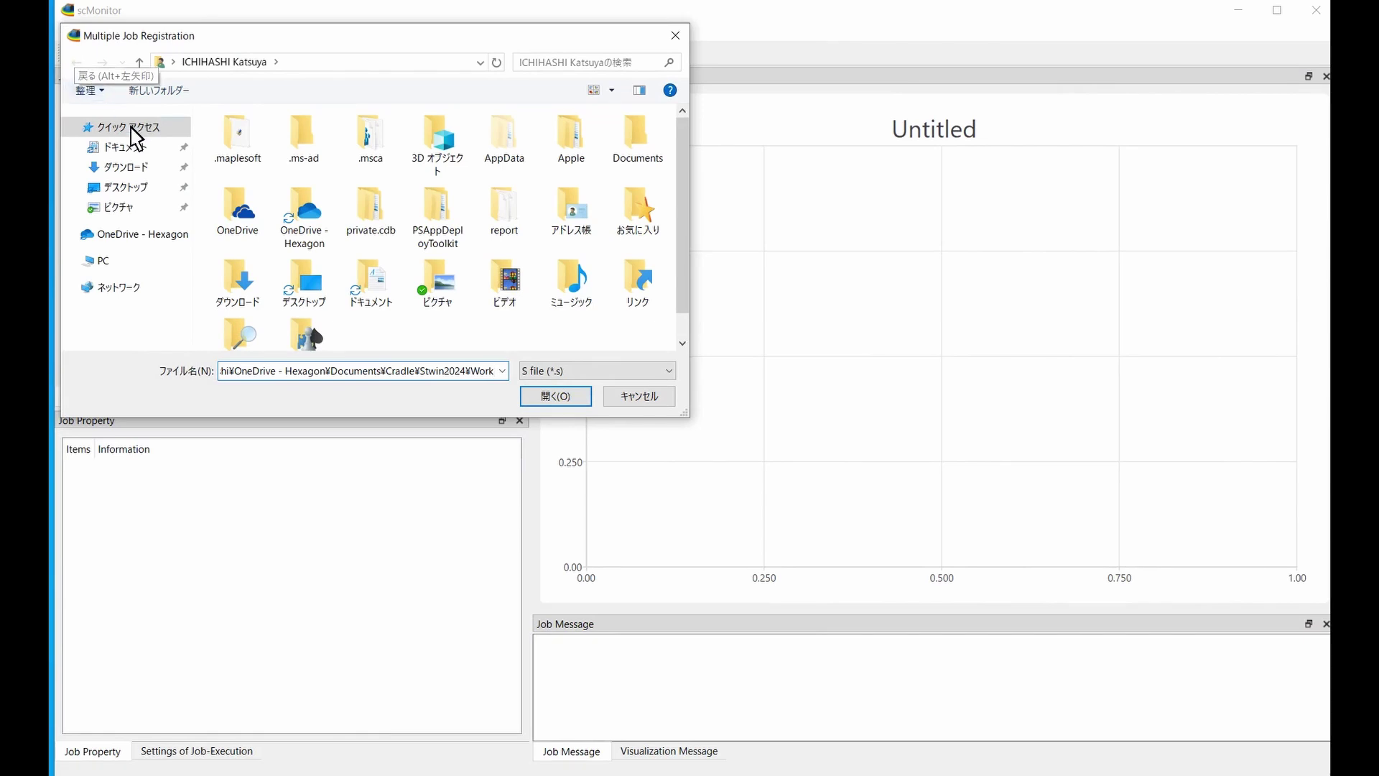
click(534, 396)
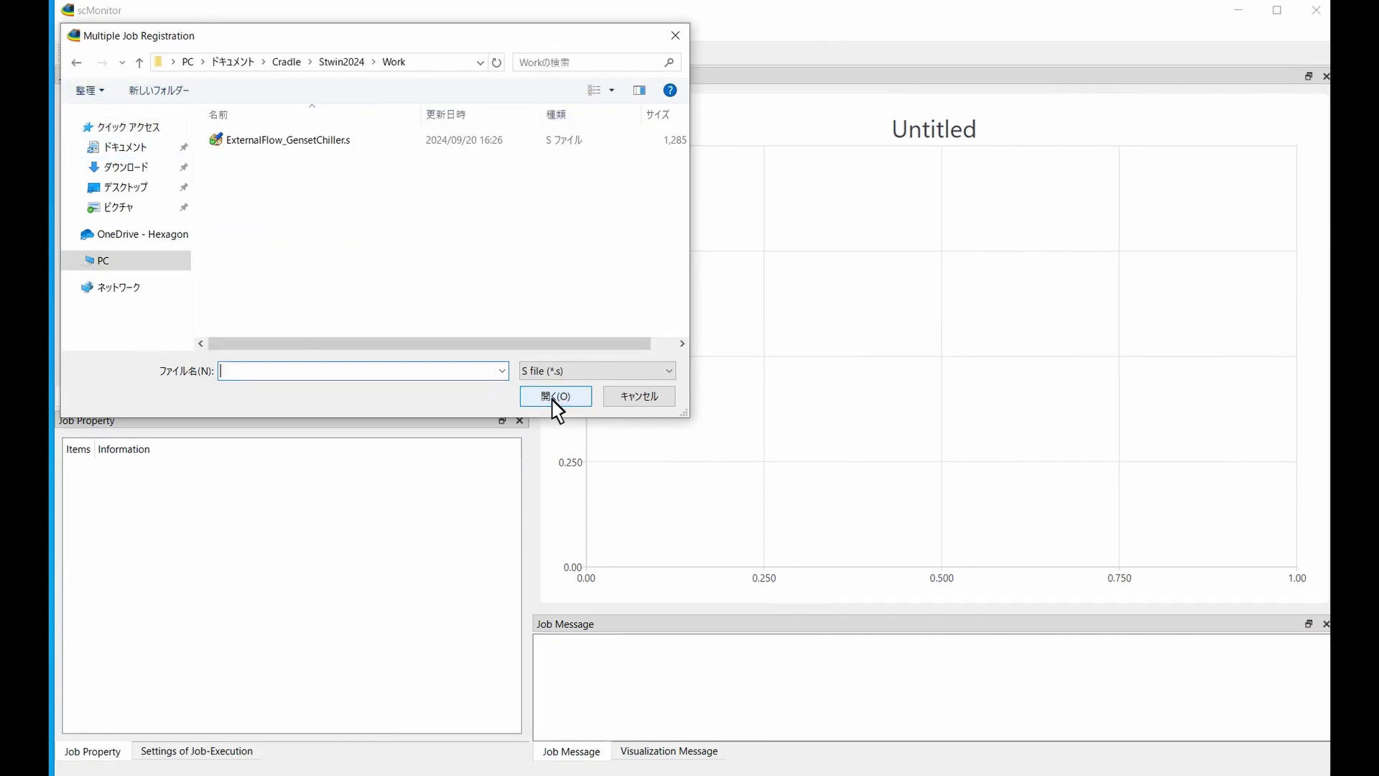
click(299, 144)
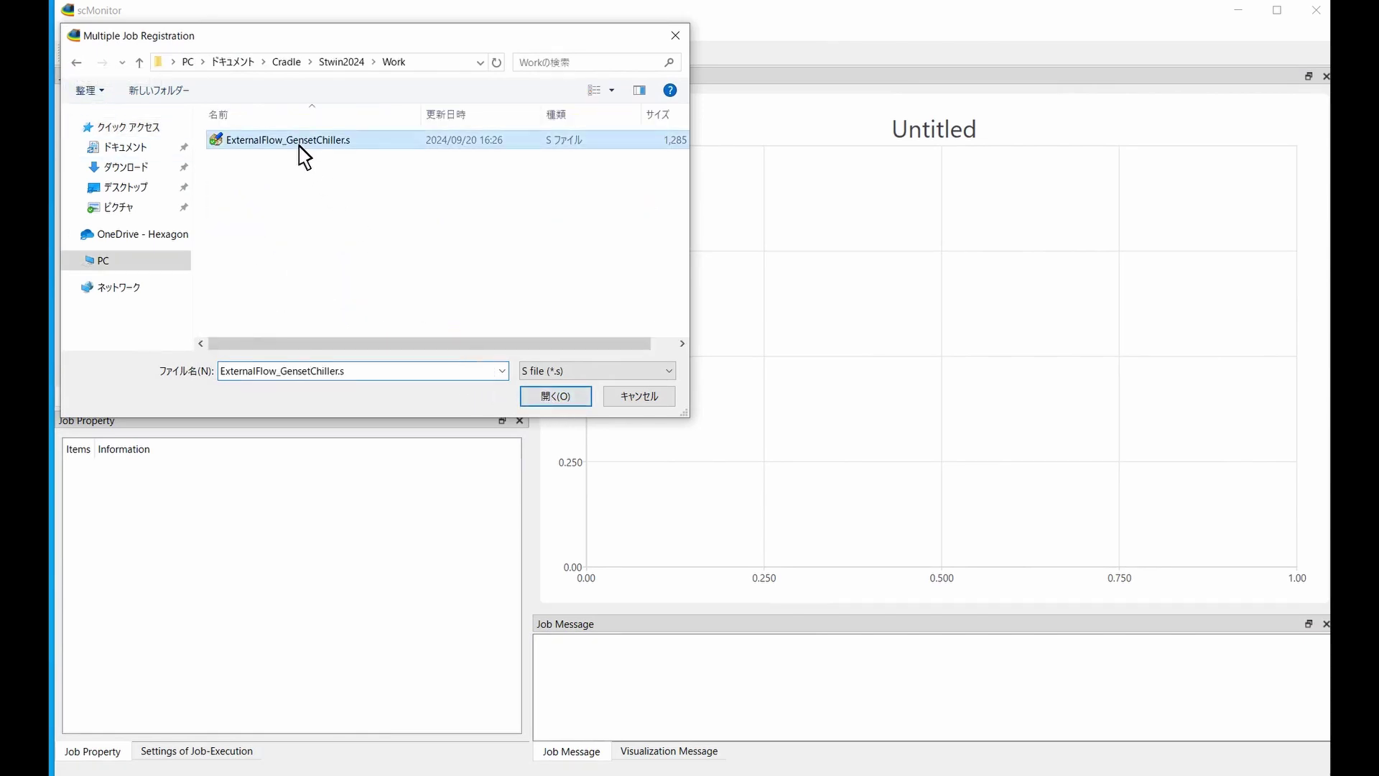
click(554, 396)
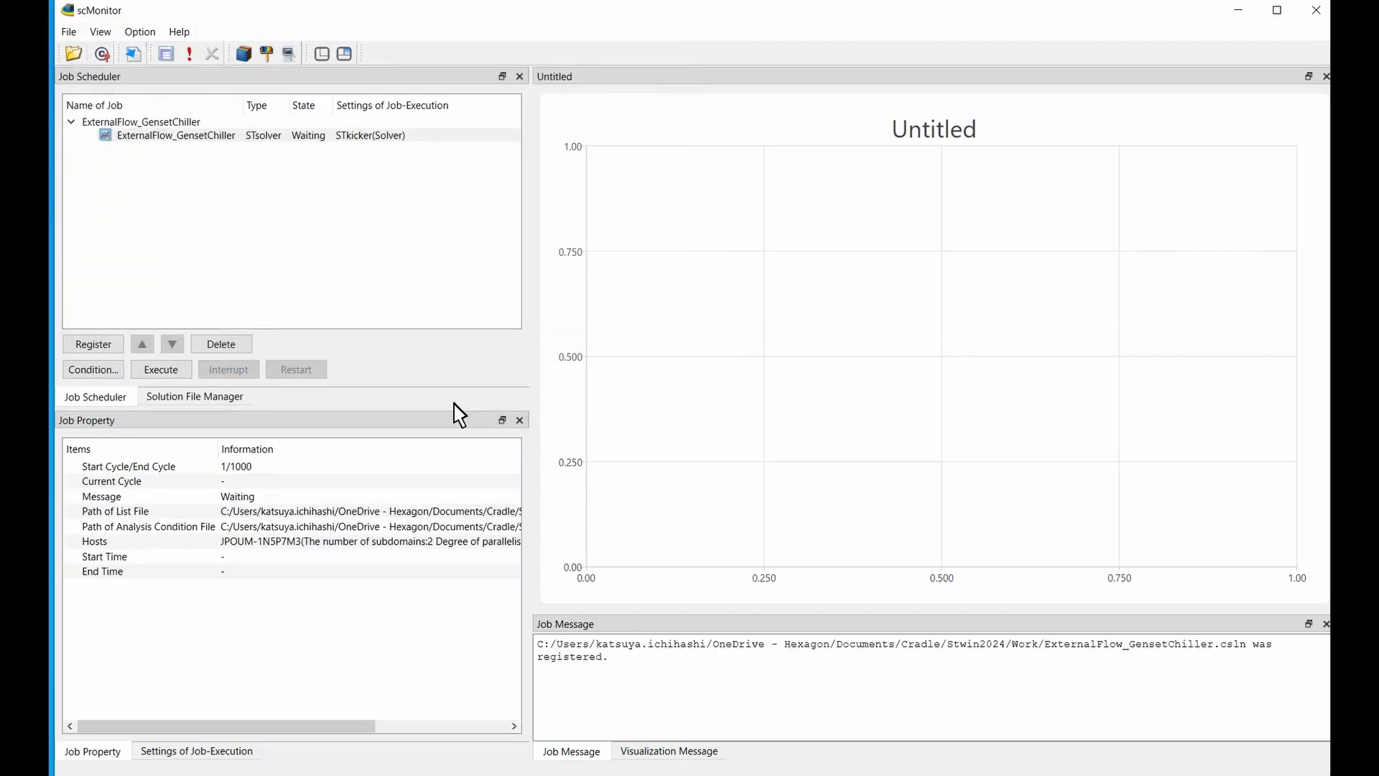
- Execute the analysis of the registered ExternalFlow_GensetChiller job
click(166, 369)
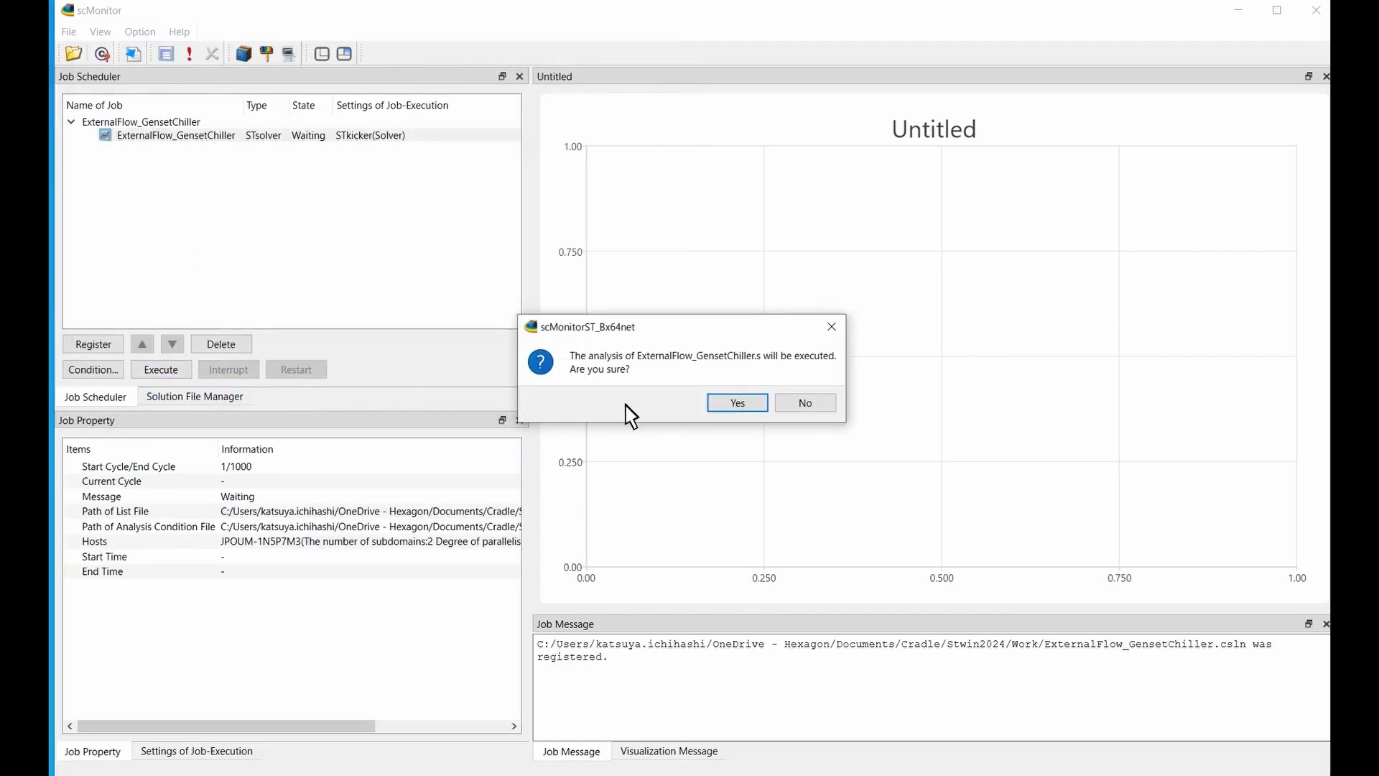
click(738, 403)
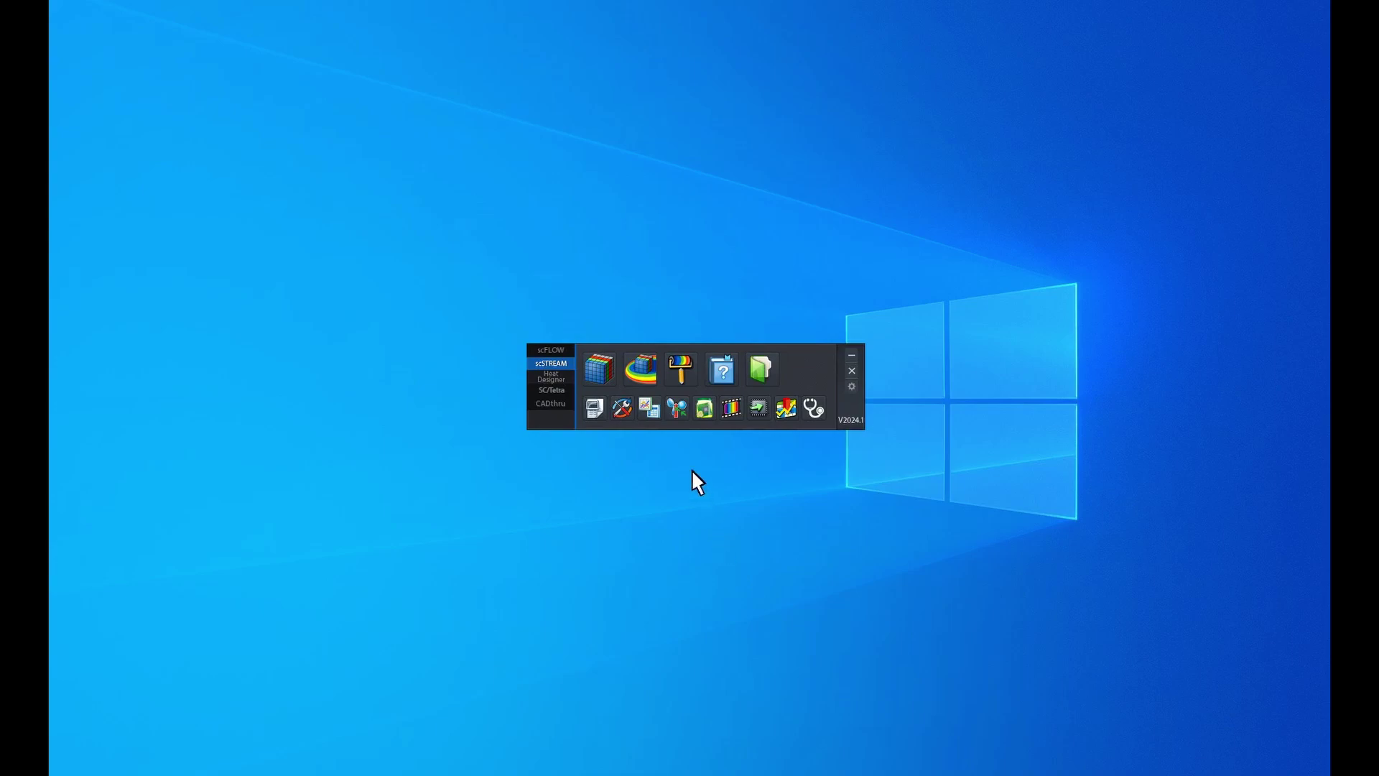
- Switch to STpost and open the field file FullModel20240917_2_62.fld from the Work folder in a tilted 3D view
click(680, 385)
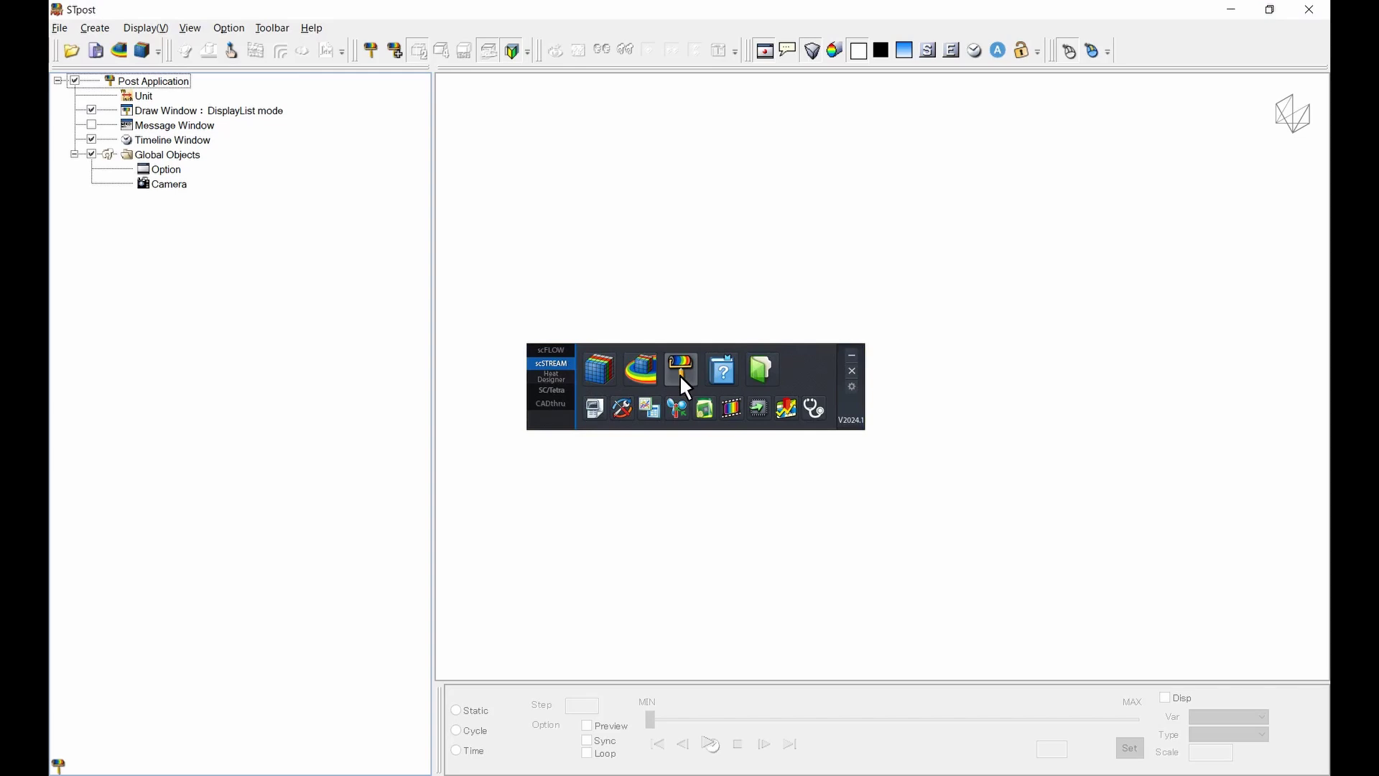
click(851, 359)
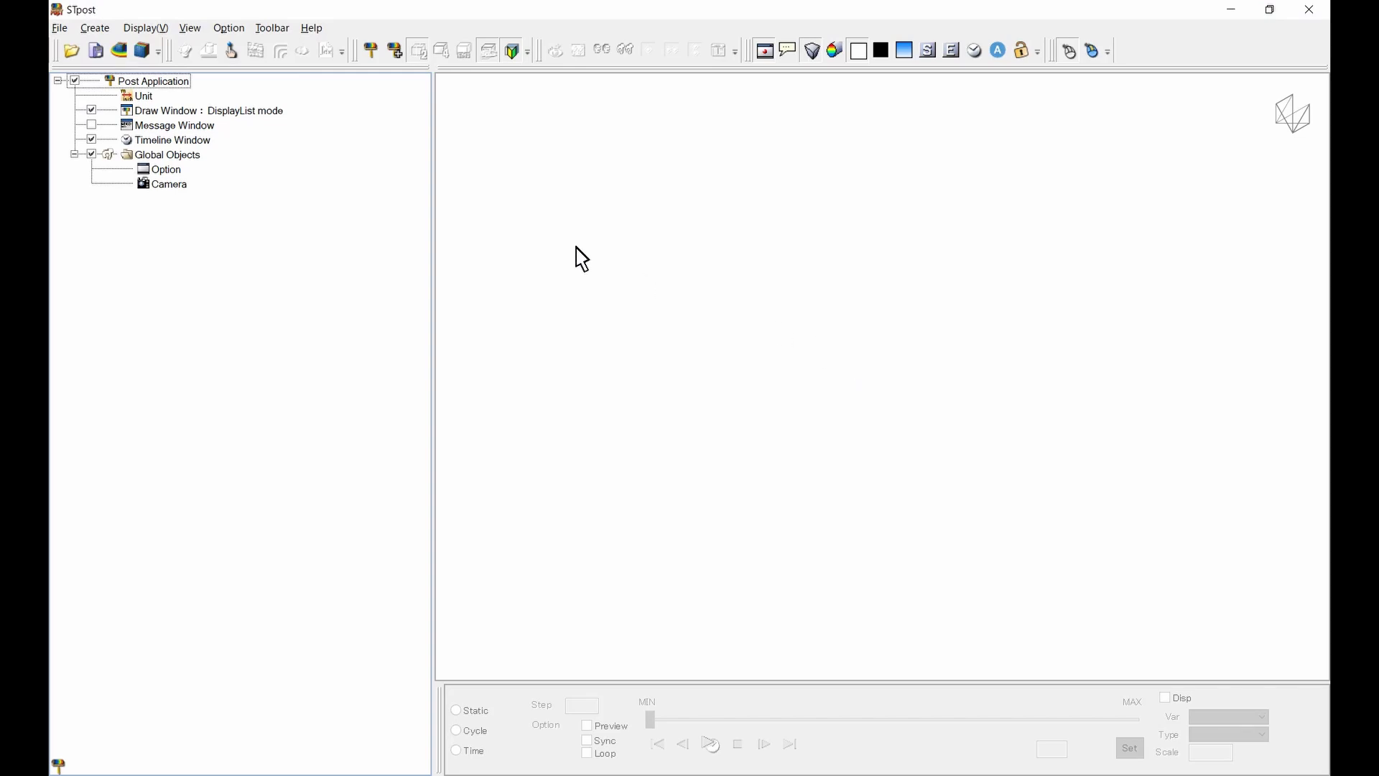
click(76, 56)
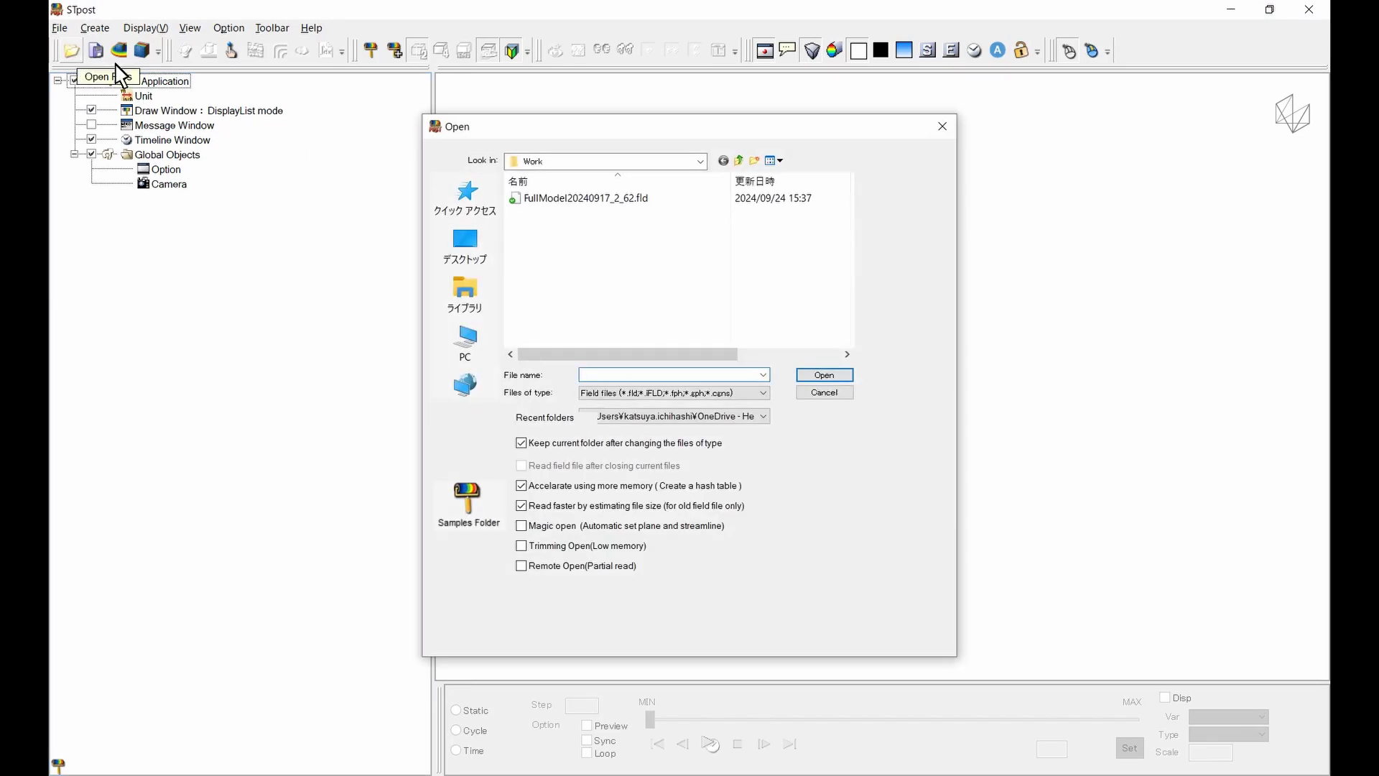
click(593, 204)
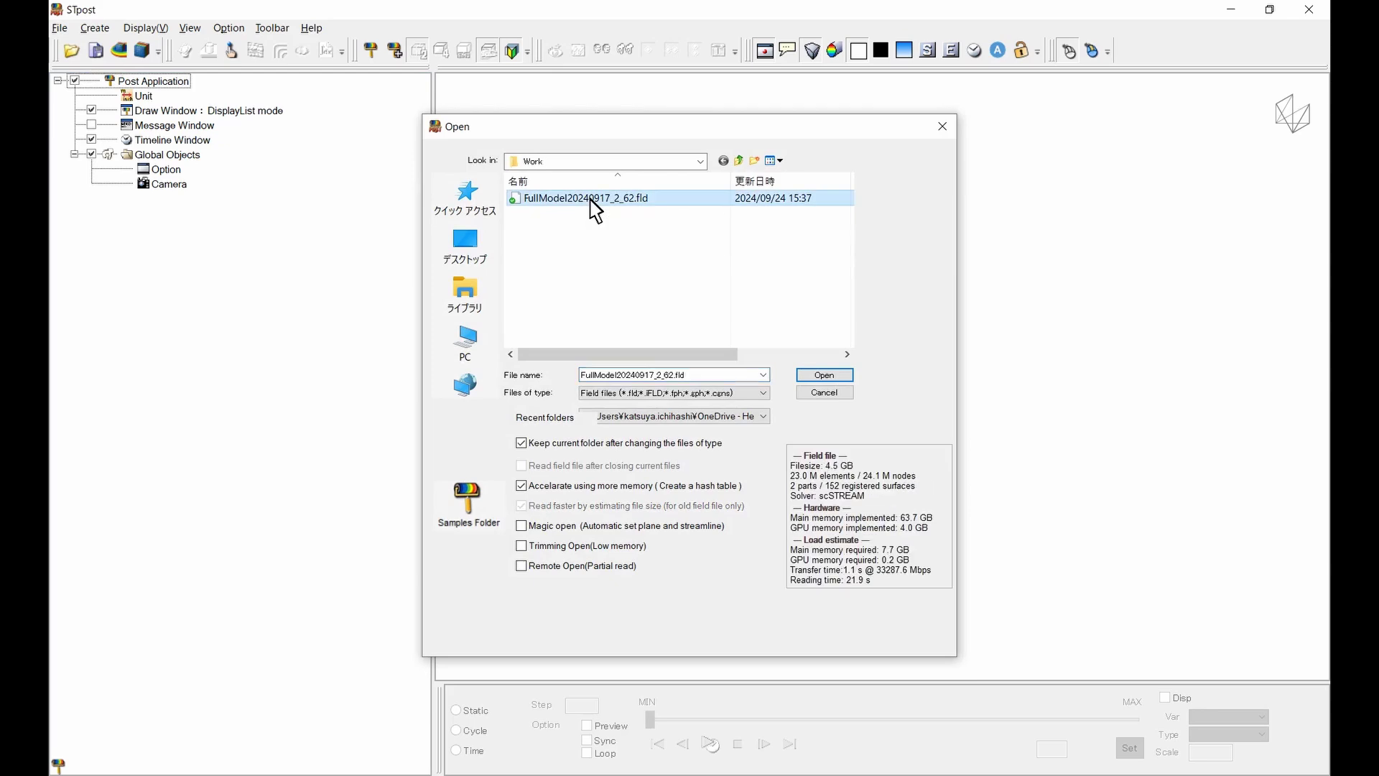
click(825, 375)
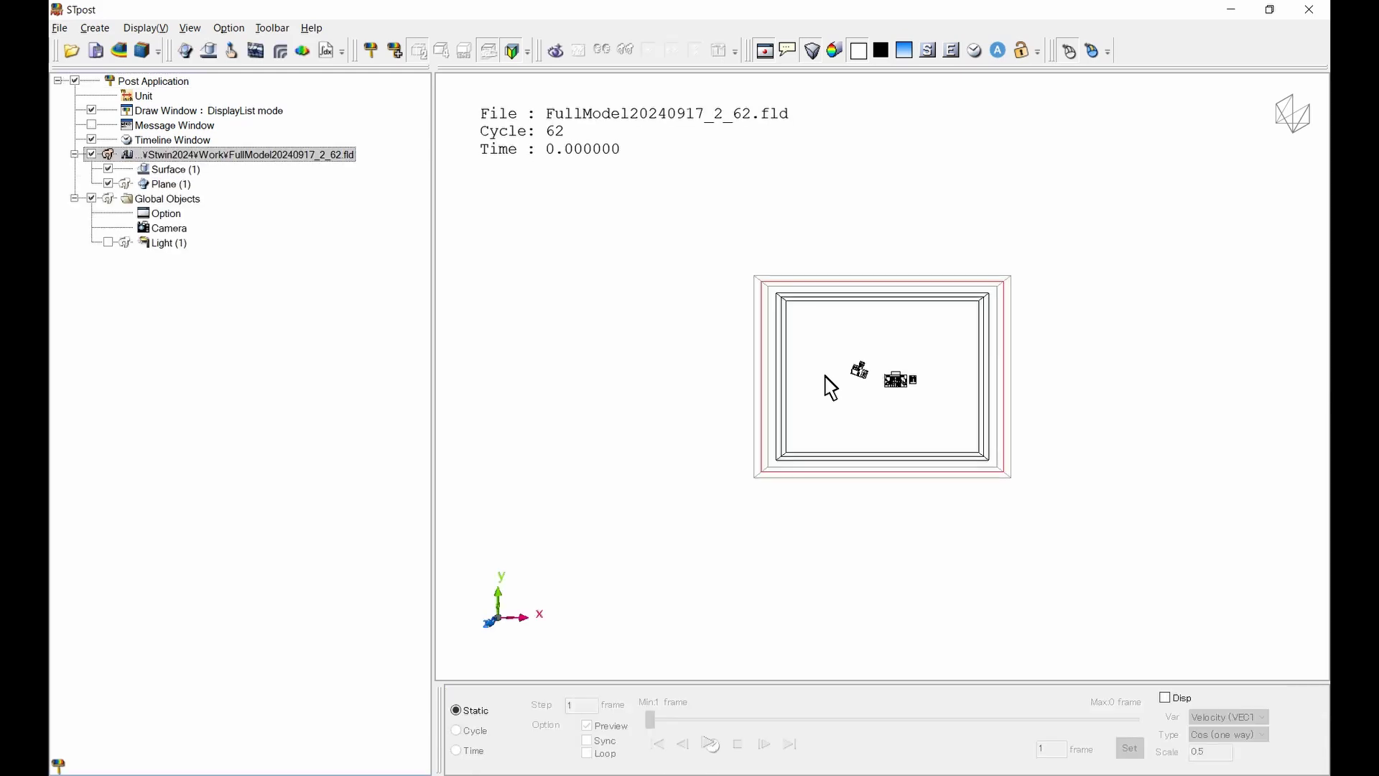
drag(898, 471, 861, 485)
scroll(861, 485, up, 3)
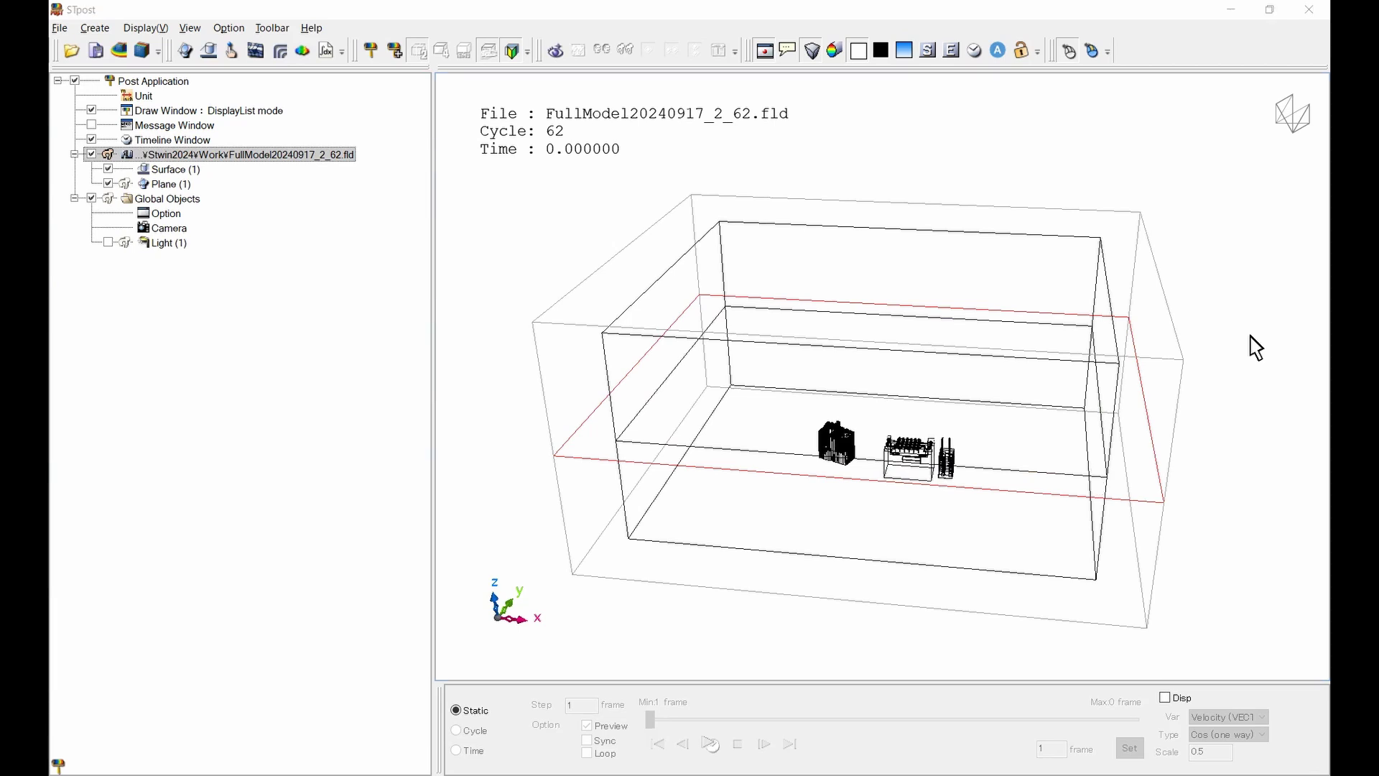
- Lower the Z-axis cut plane to coordinate 7.70709
click(172, 185)
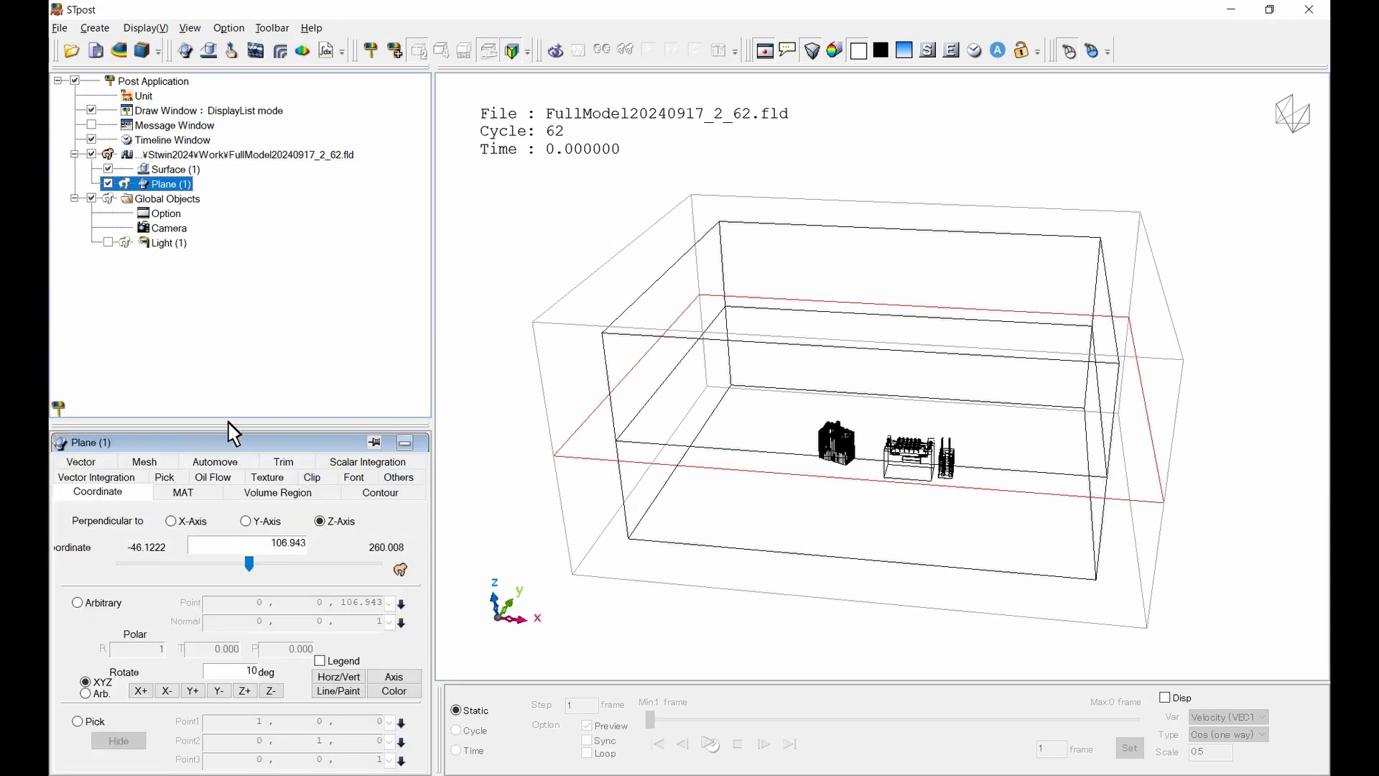
drag(272, 544, 332, 548)
text(7.70709)
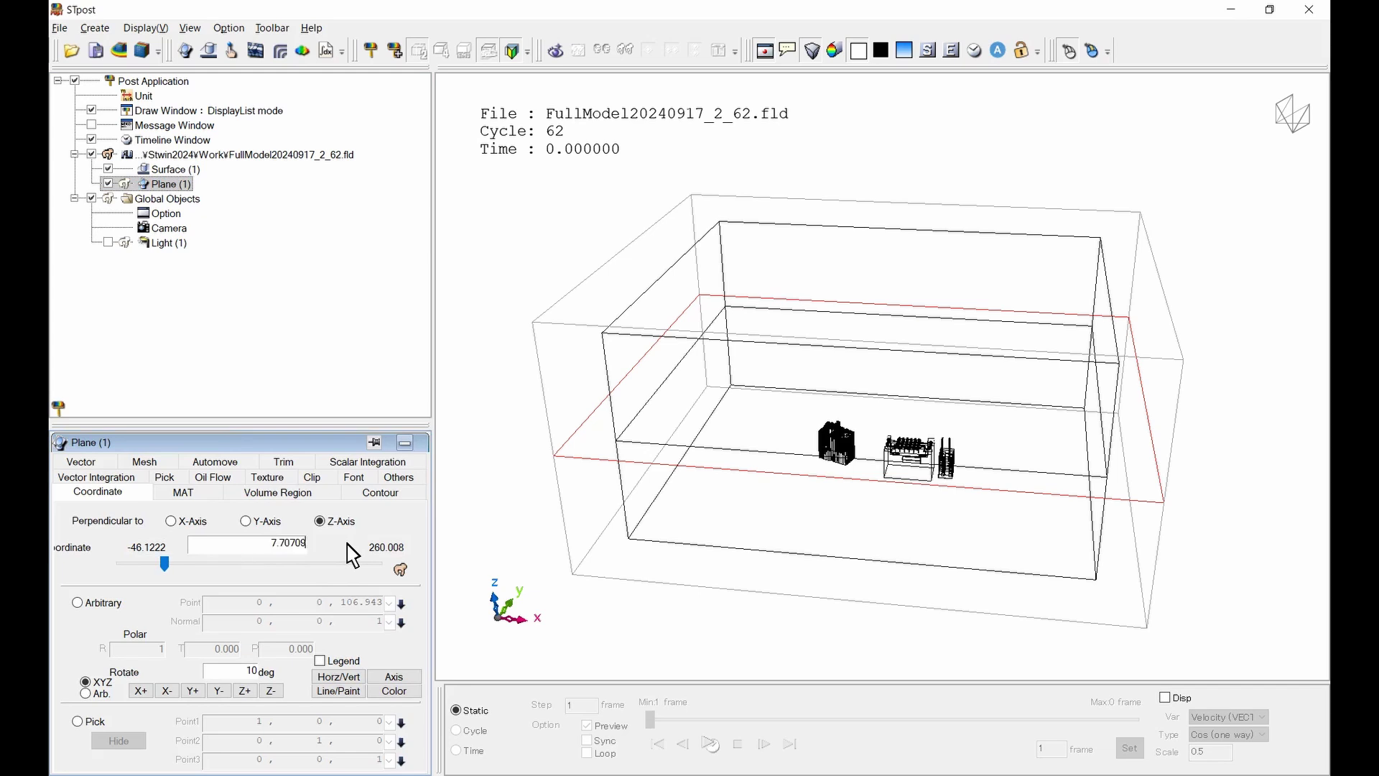
- Create a streamline object and use Plane (1) as the reference plane of its starting surface
click(280, 51)
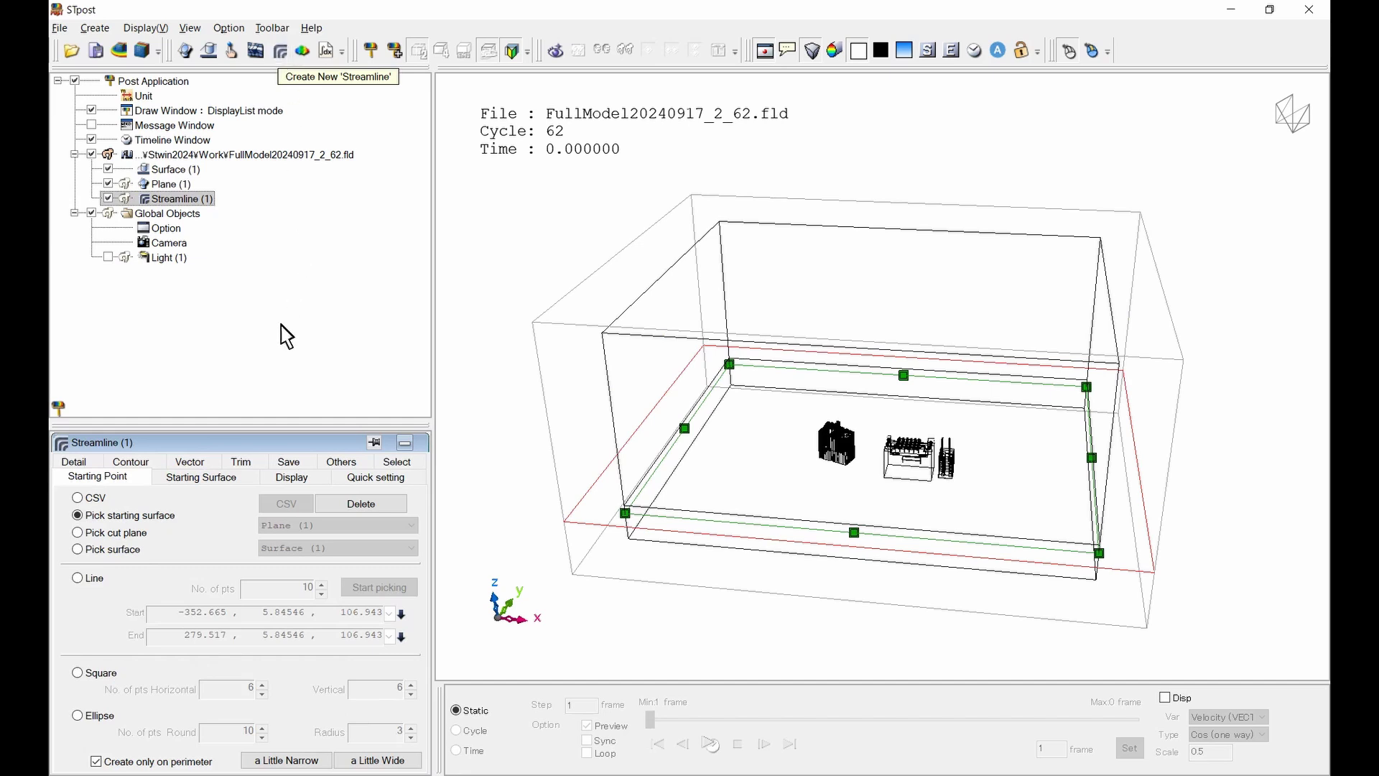
click(213, 480)
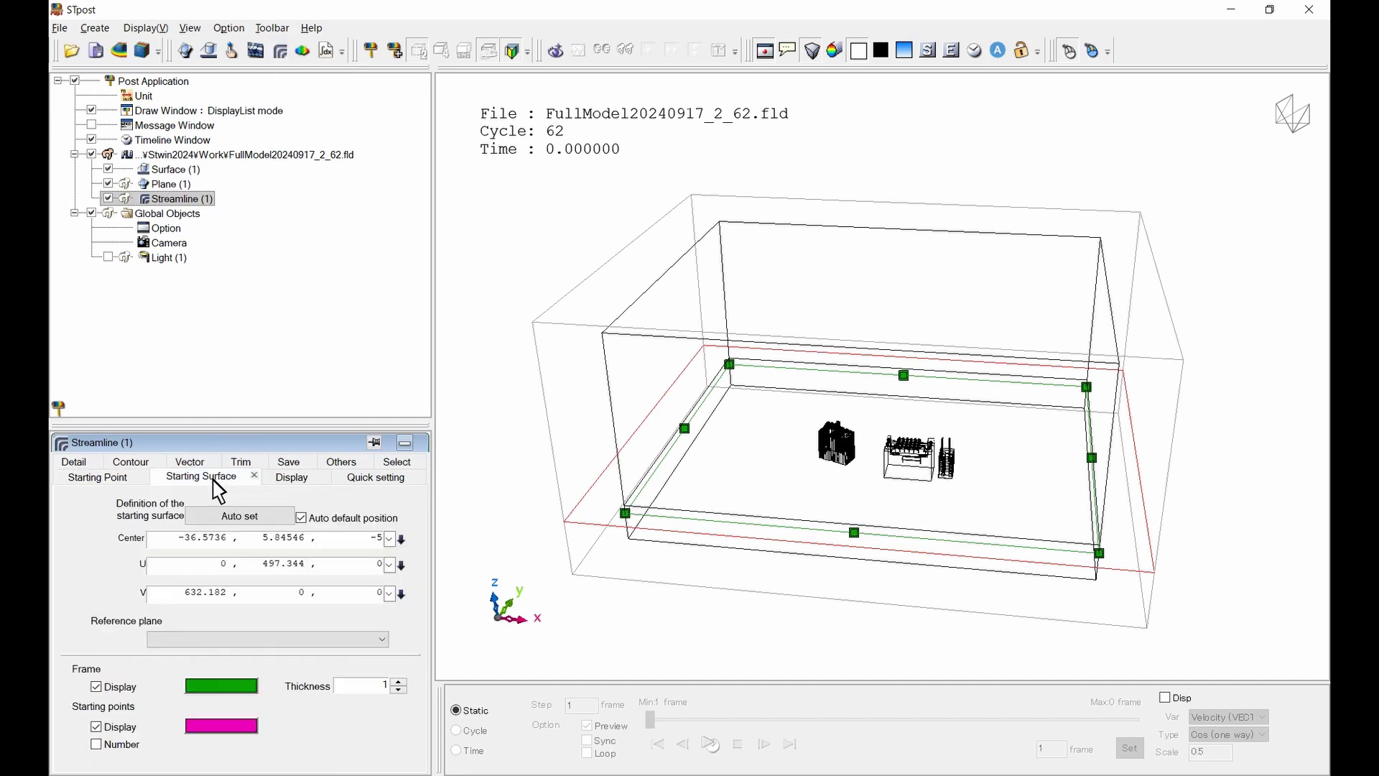
click(261, 639)
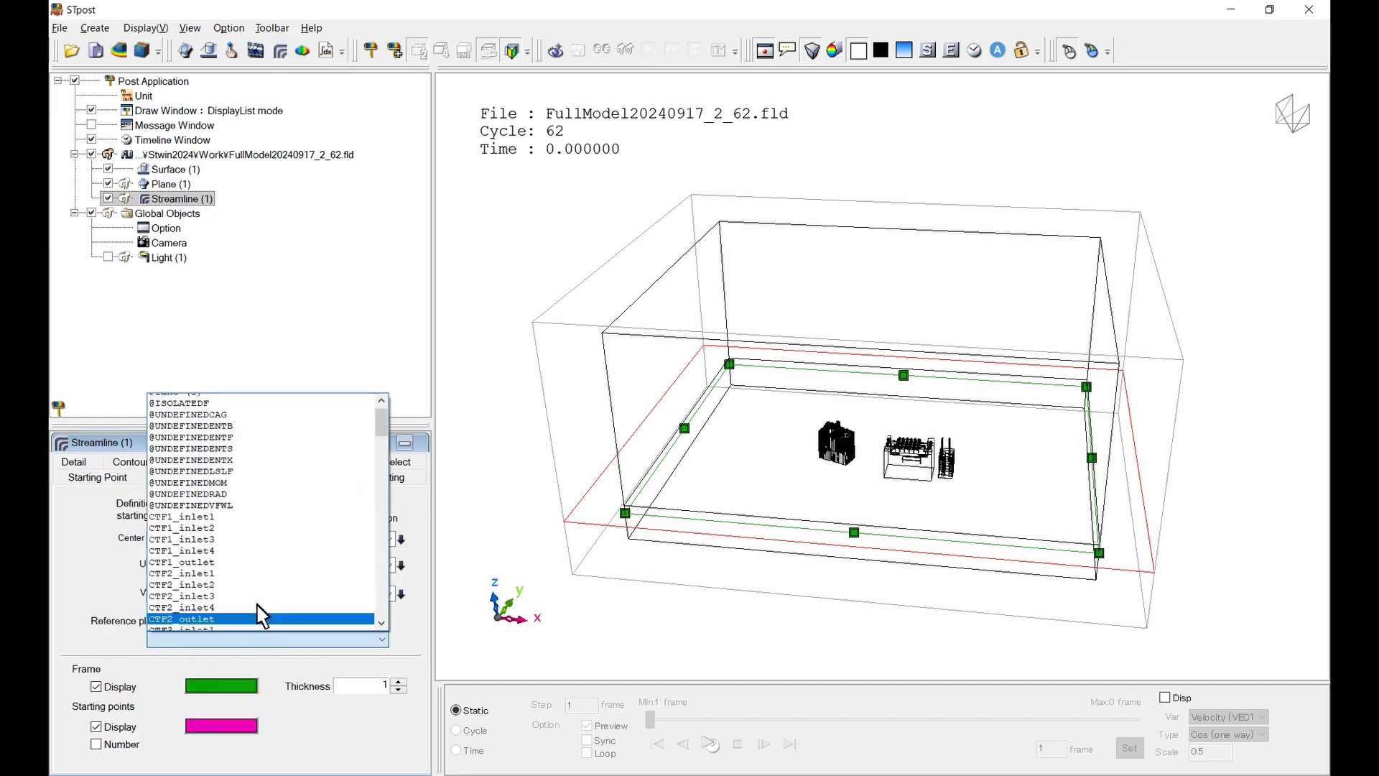
click(192, 400)
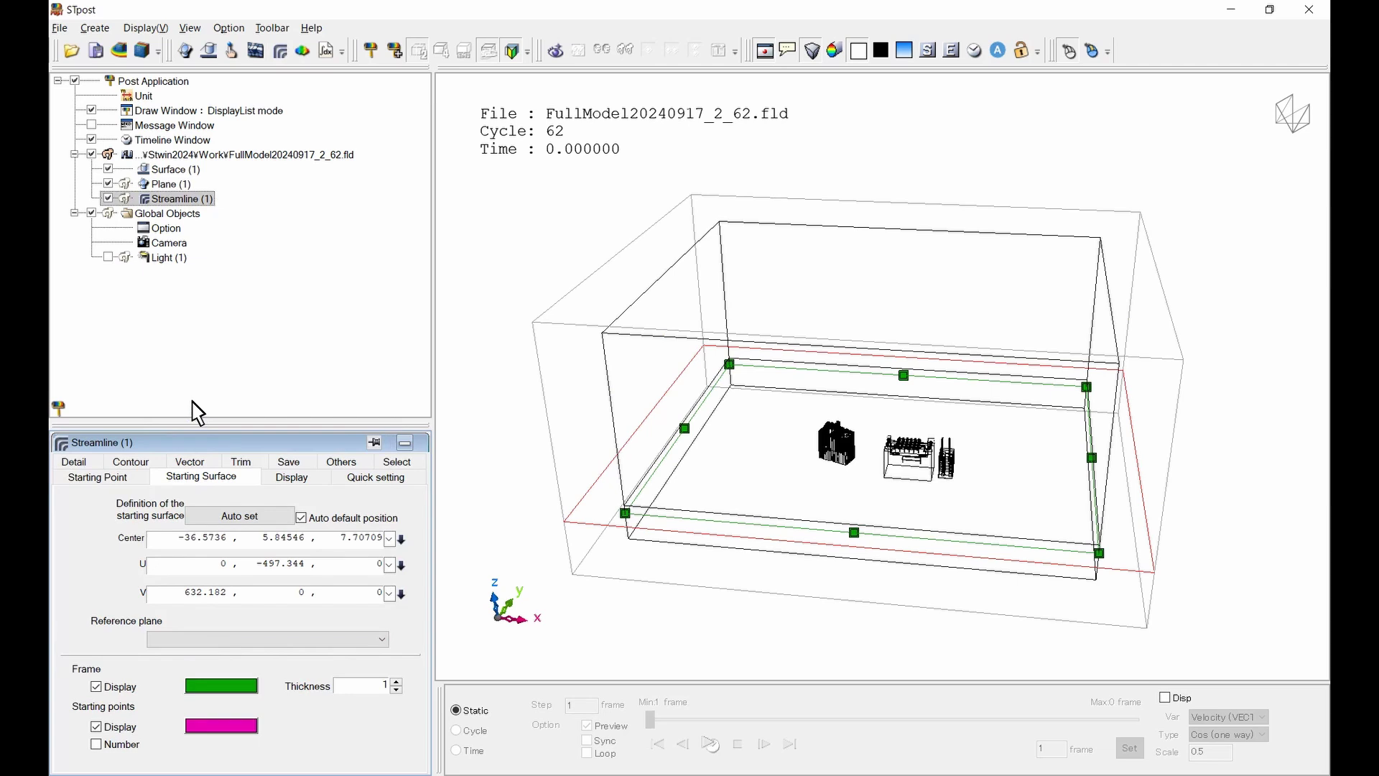
- In the top view, shrink the streamline starting surface onto the middle building, about 39.2 wide and 28.6 deep
drag(766, 397, 774, 404)
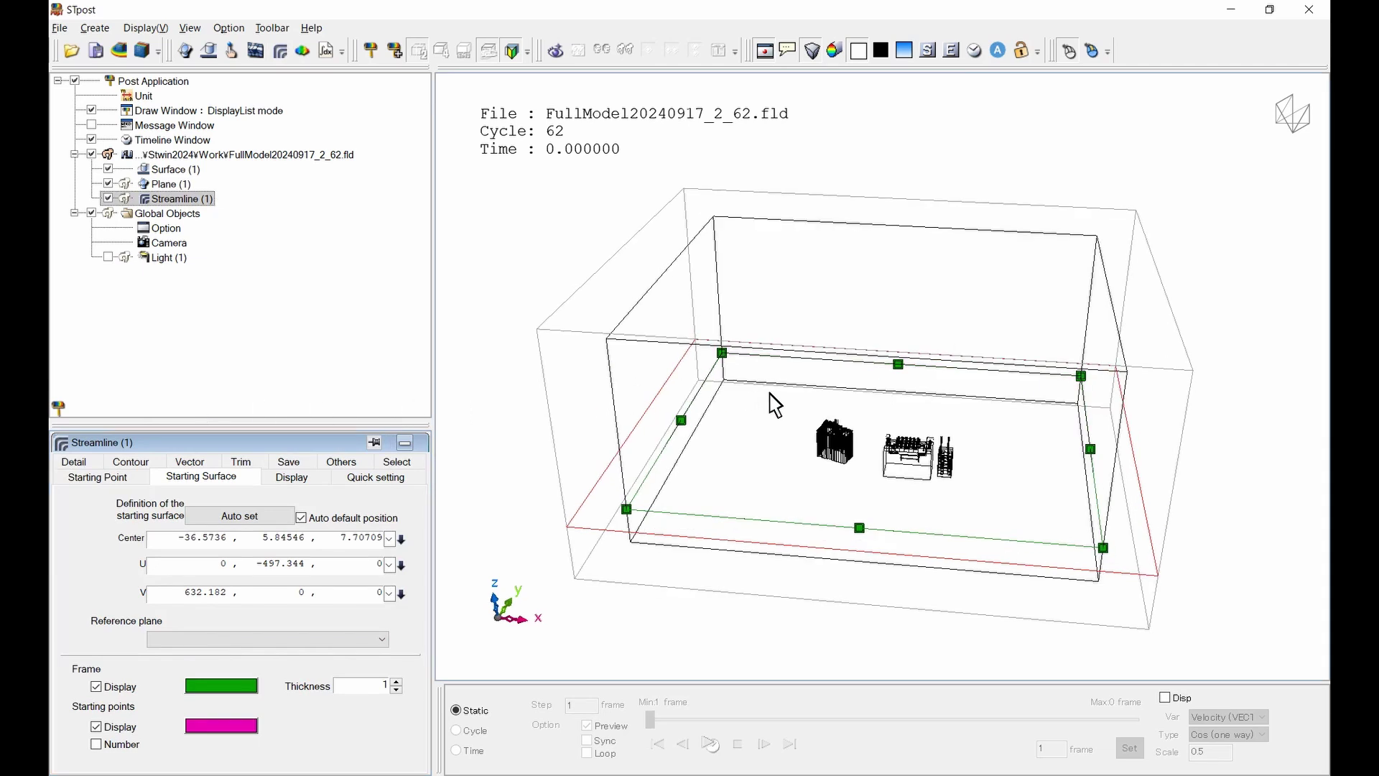
key(z)
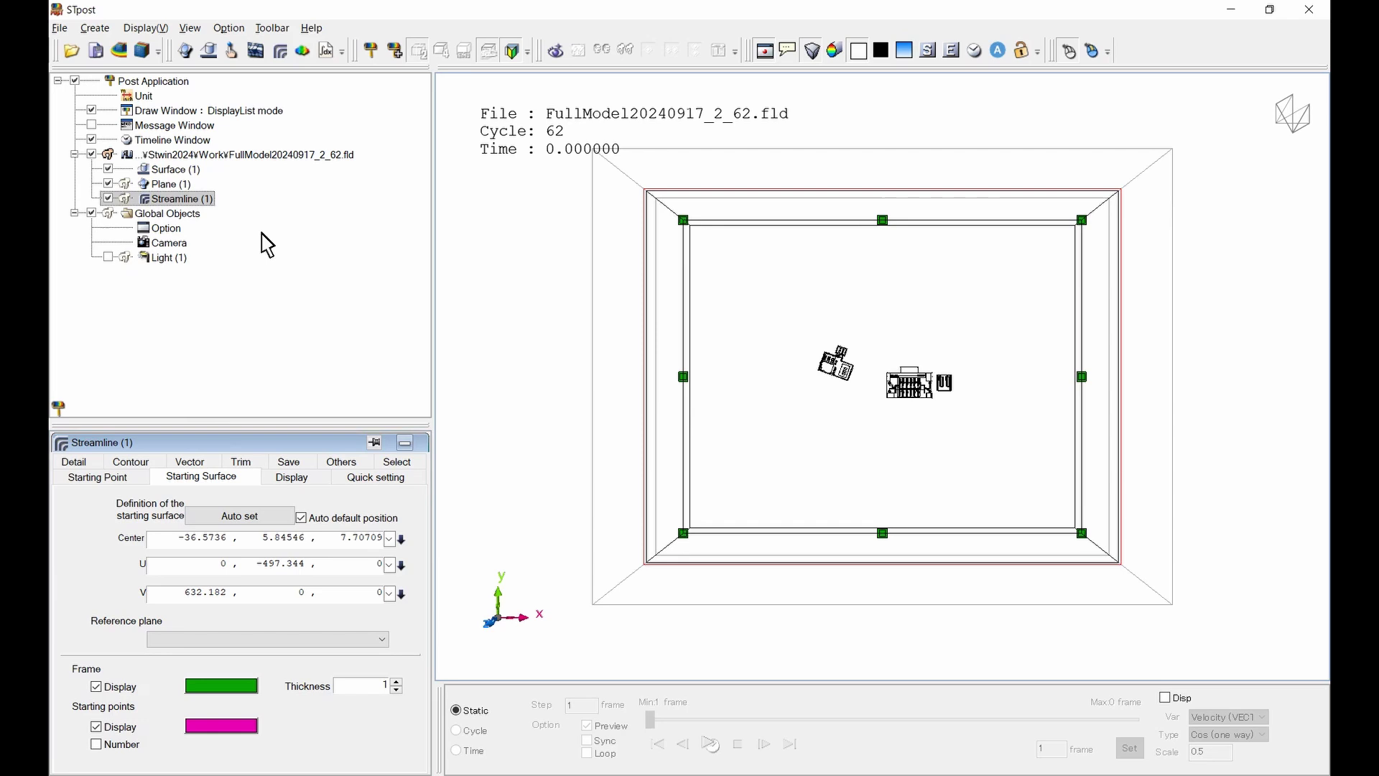
click(126, 201)
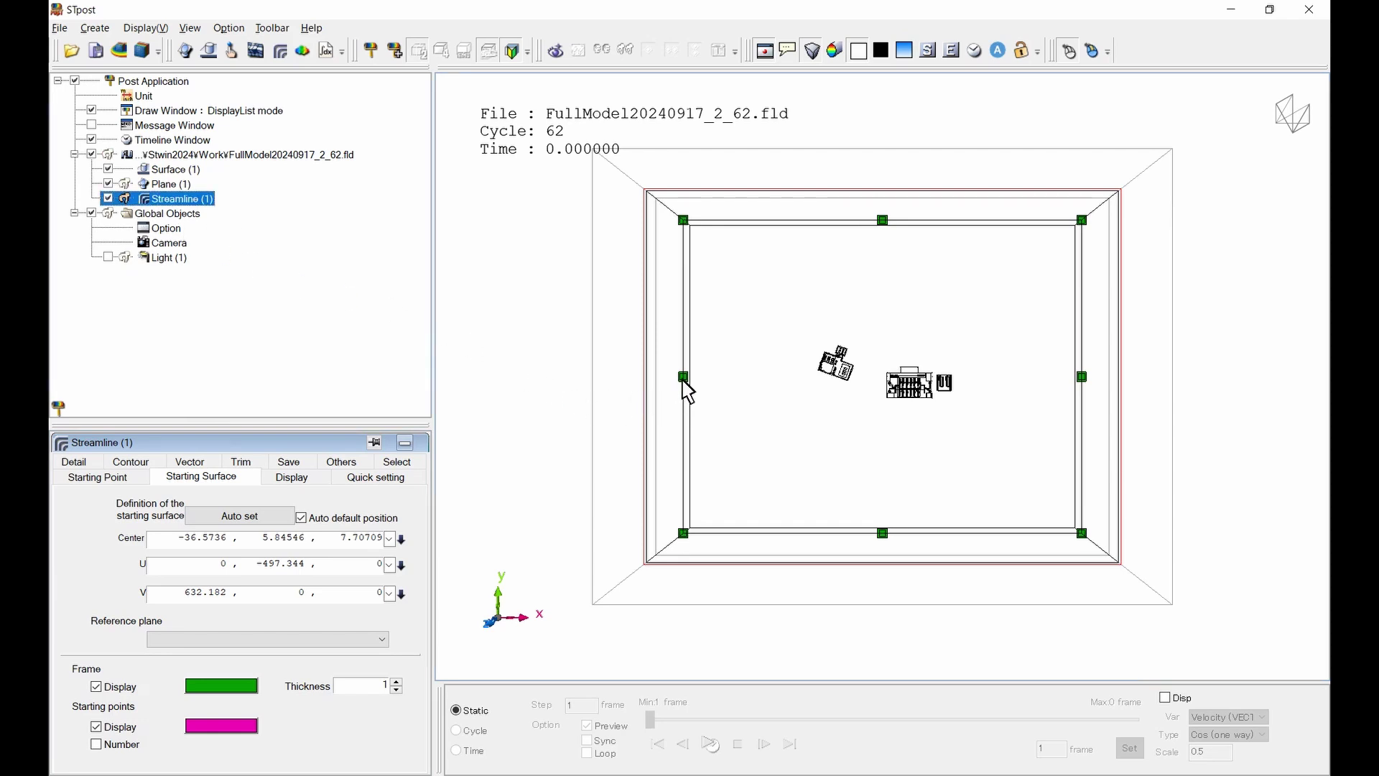
drag(683, 388, 902, 428)
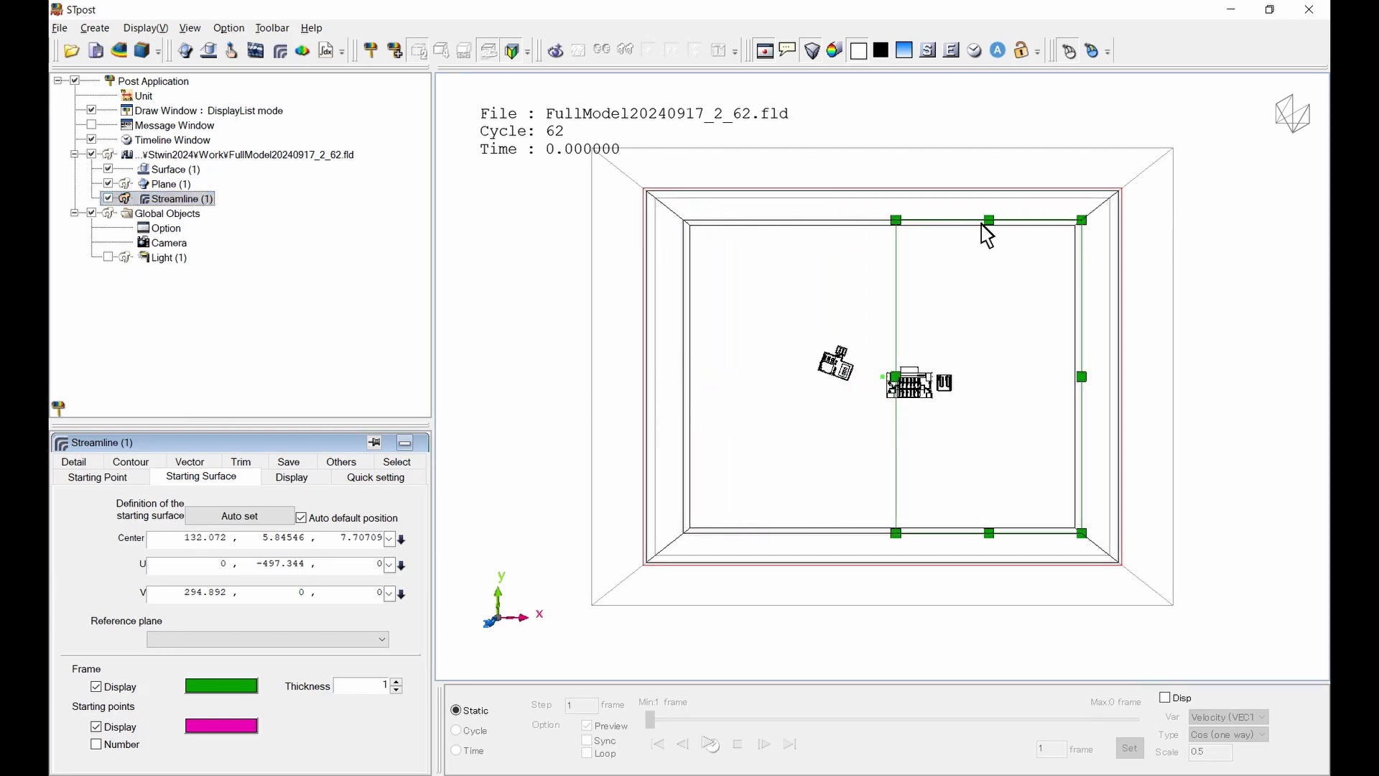
drag(989, 221, 987, 380)
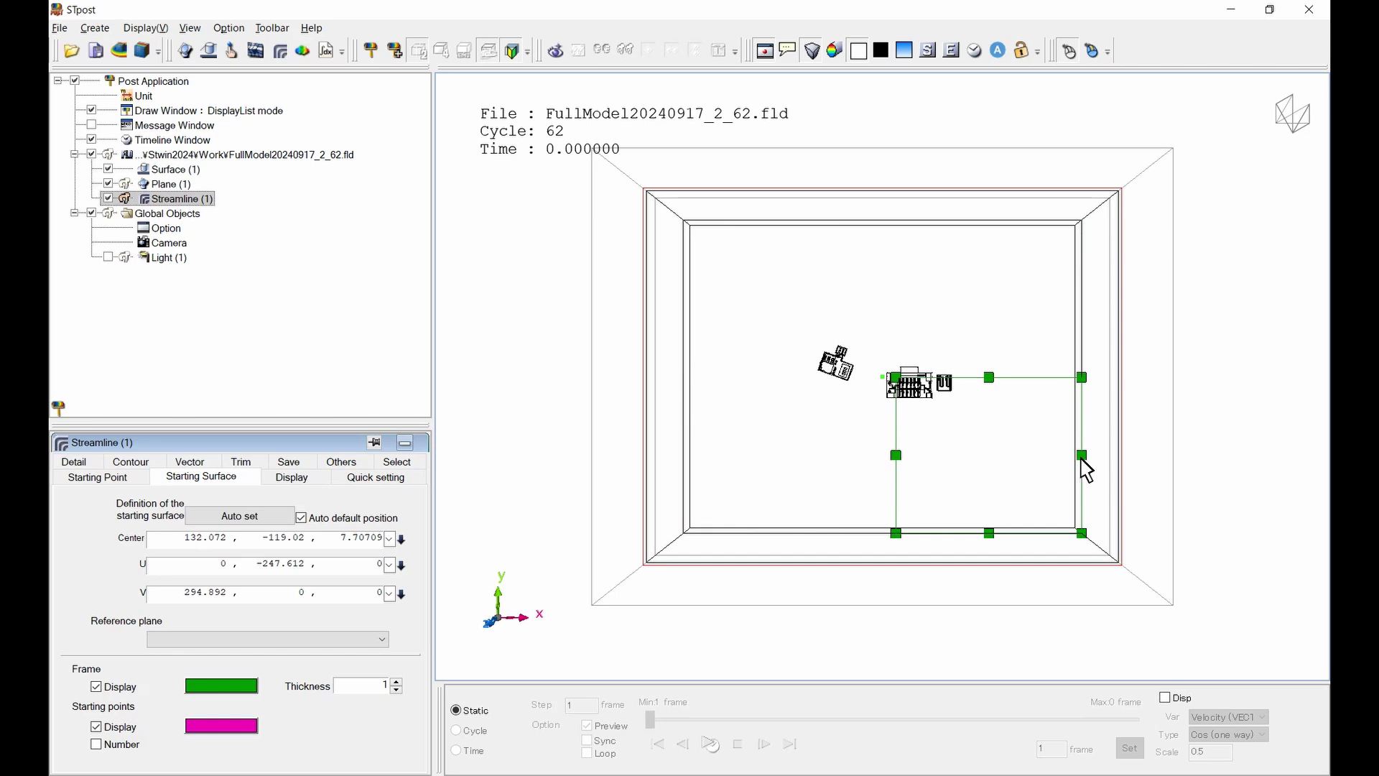
drag(1081, 455, 922, 463)
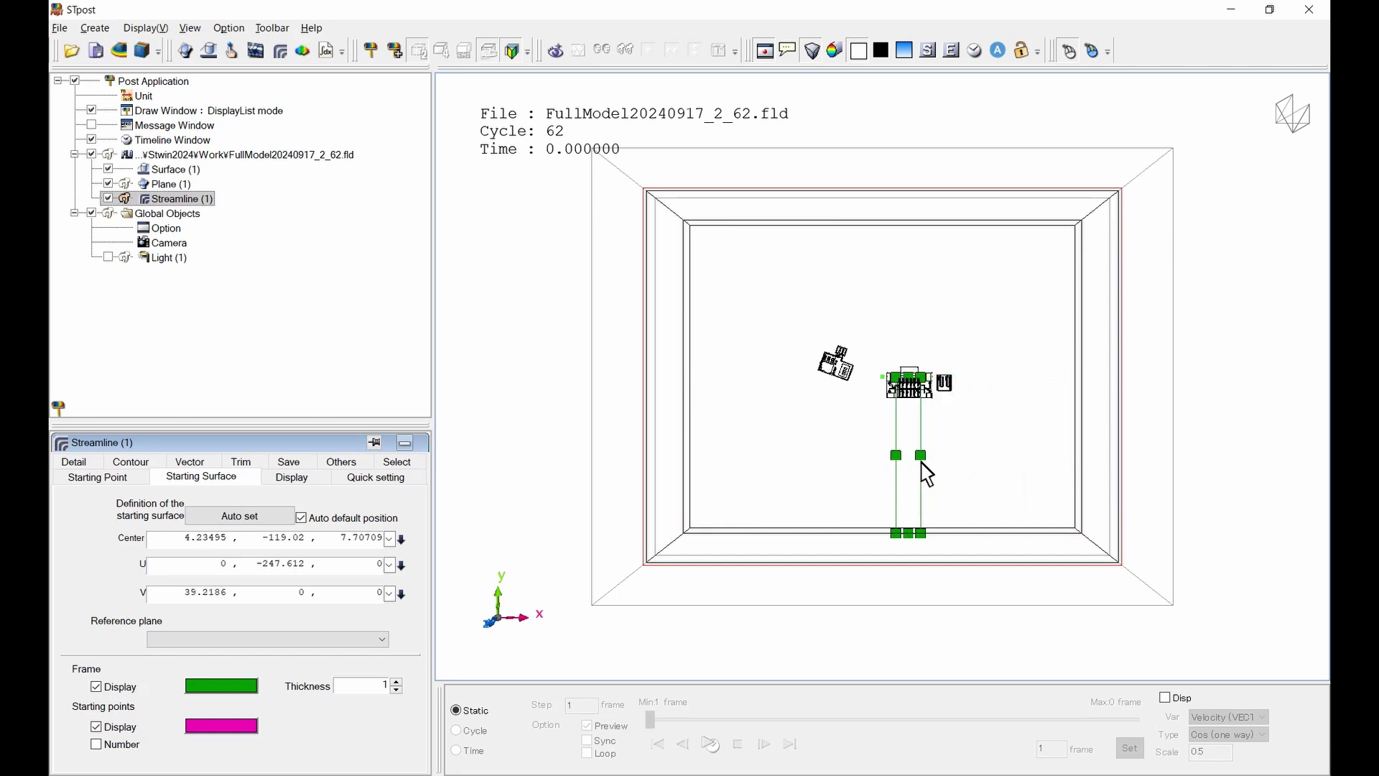
drag(909, 535, 910, 409)
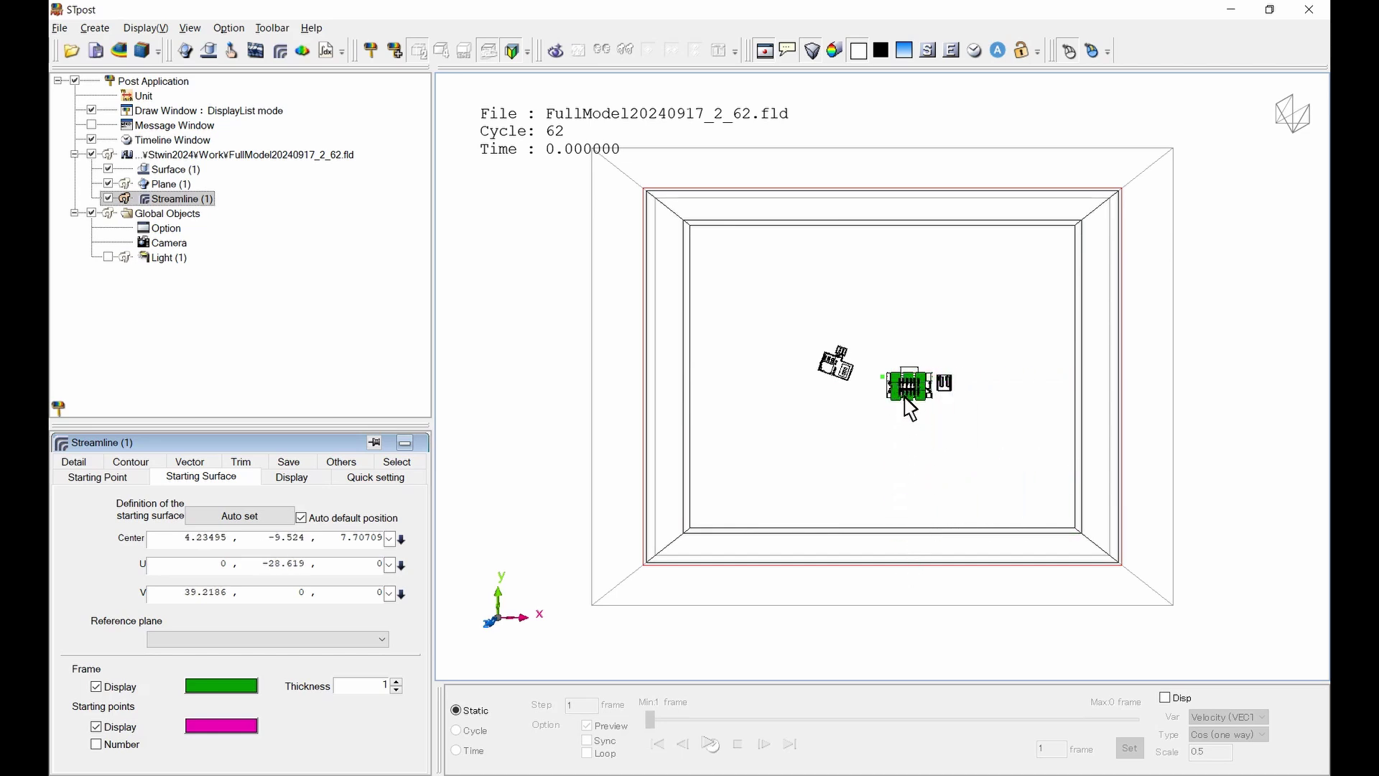
- Fit the starting surface edges closely around the equipment rows on the middle building, about 32.4 wide and 28 deep
click(109, 156)
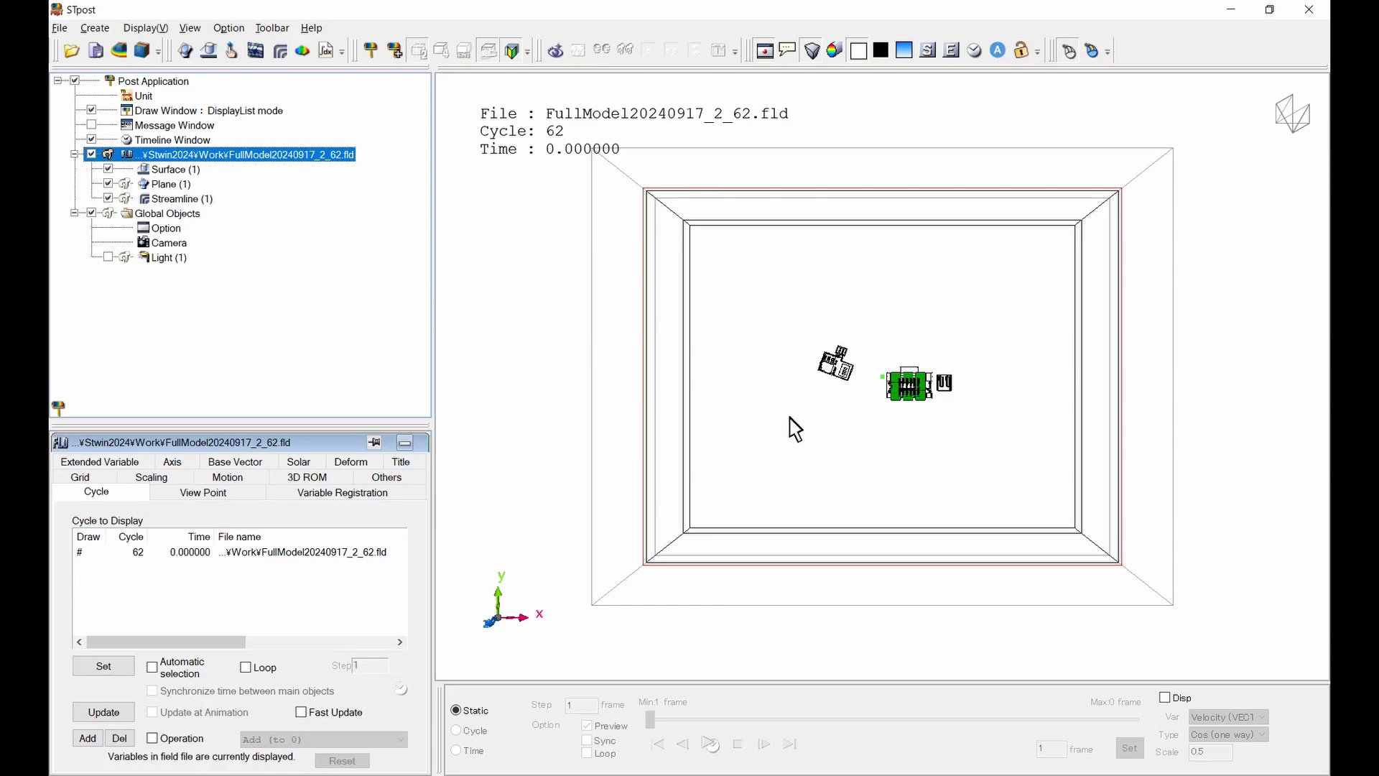
right_drag(791, 418, 1120, 431)
right_drag(739, 443, 1096, 426)
middle_drag(1097, 426, 984, 407)
right_drag(708, 461, 992, 464)
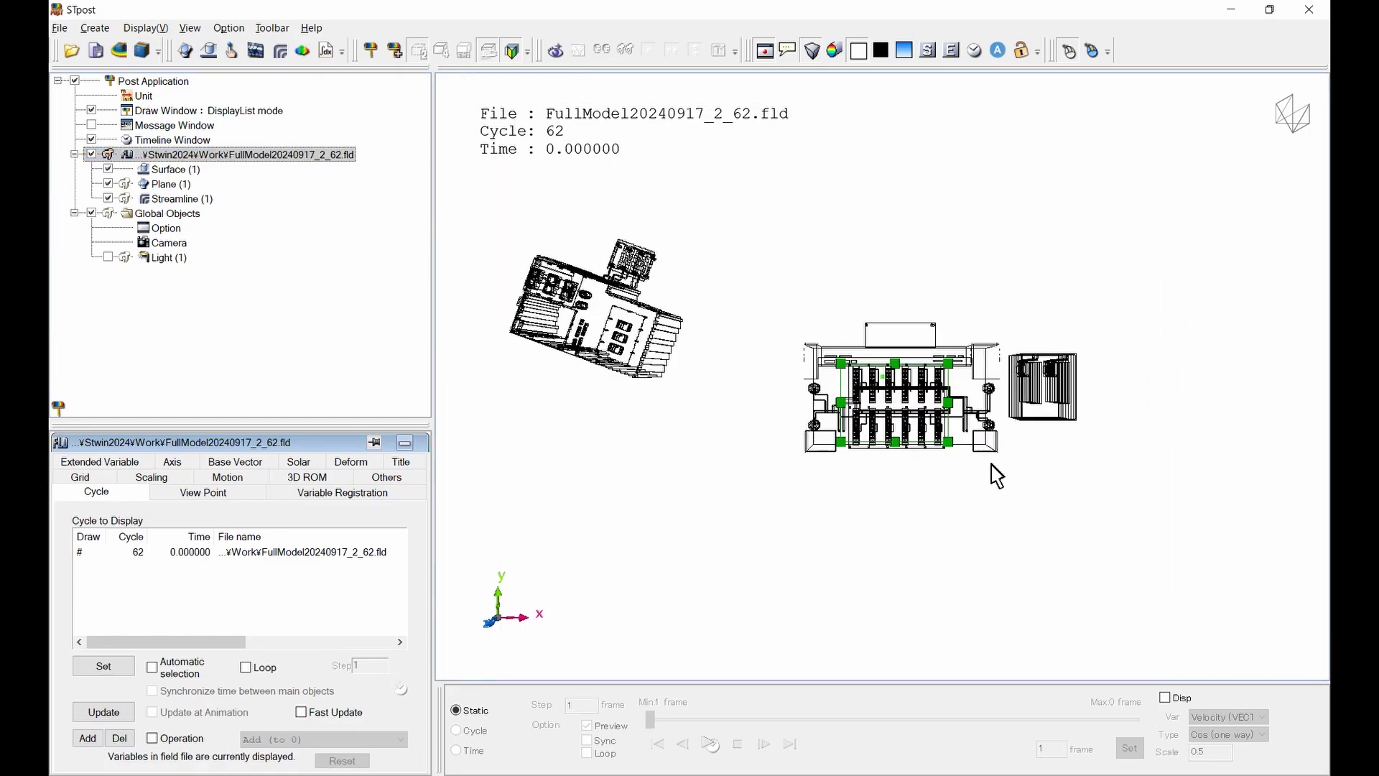
right_drag(779, 460, 1195, 483)
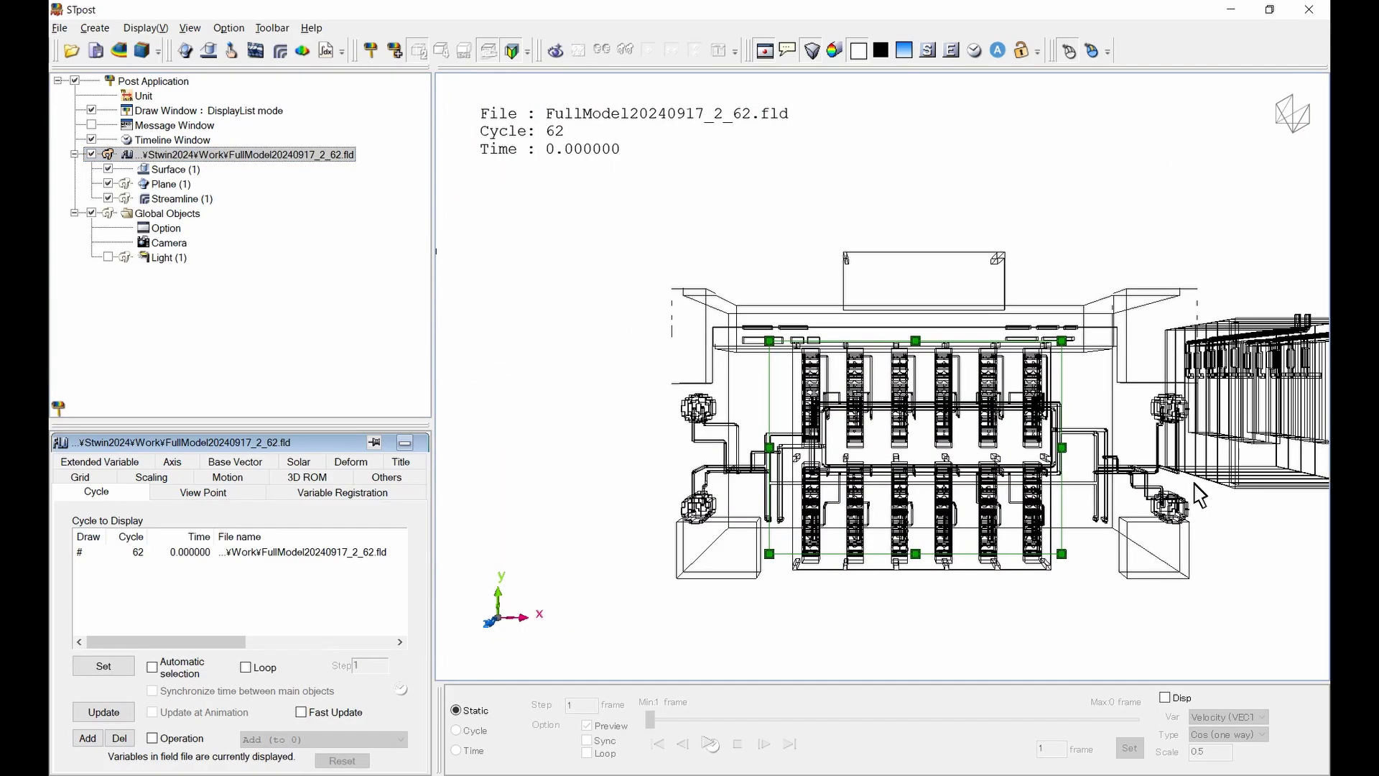
click(132, 200)
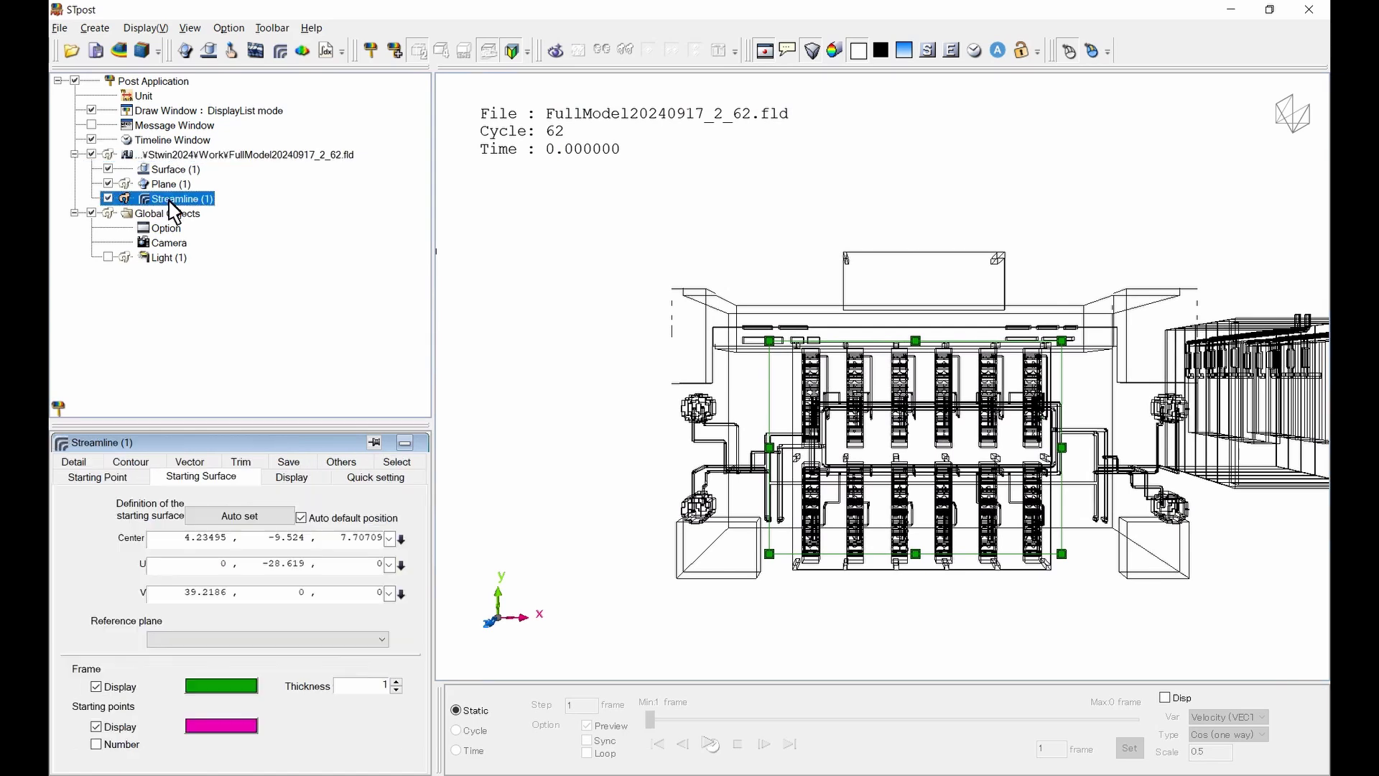
drag(770, 449, 801, 451)
drag(932, 341, 933, 352)
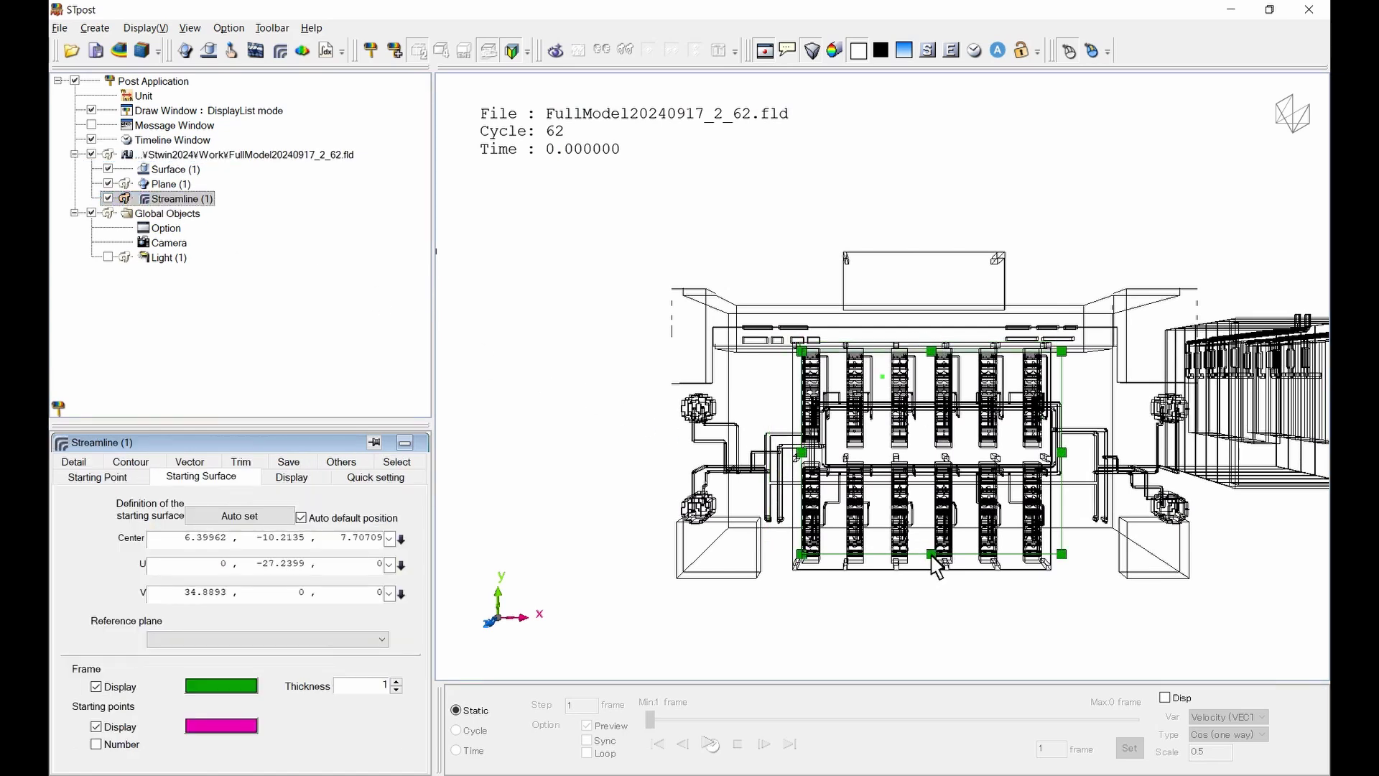
drag(931, 555, 931, 560)
drag(1064, 465, 1045, 458)
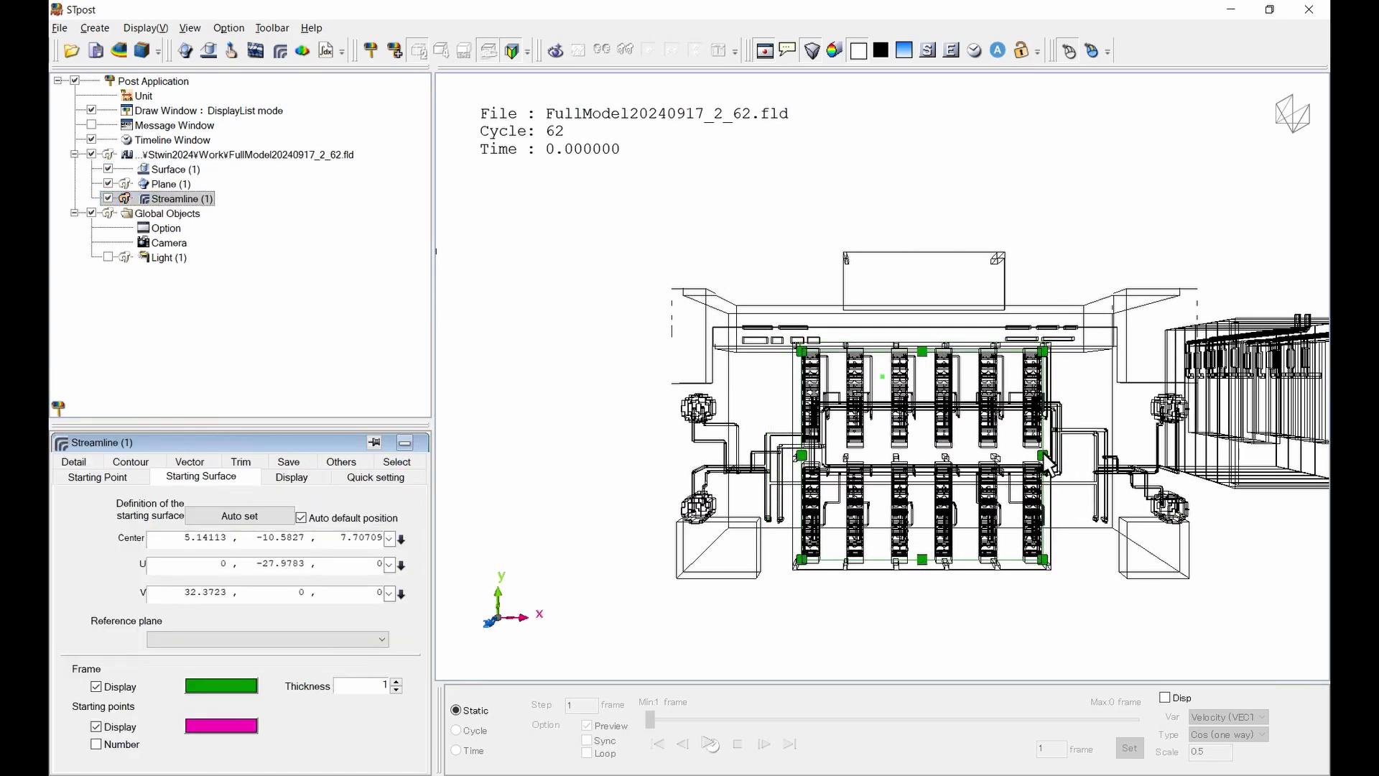
- Generate streamline starting points in a square grid of 10 horizontal by 20 vertical points, filling the whole area instead of only the perimeter
click(116, 156)
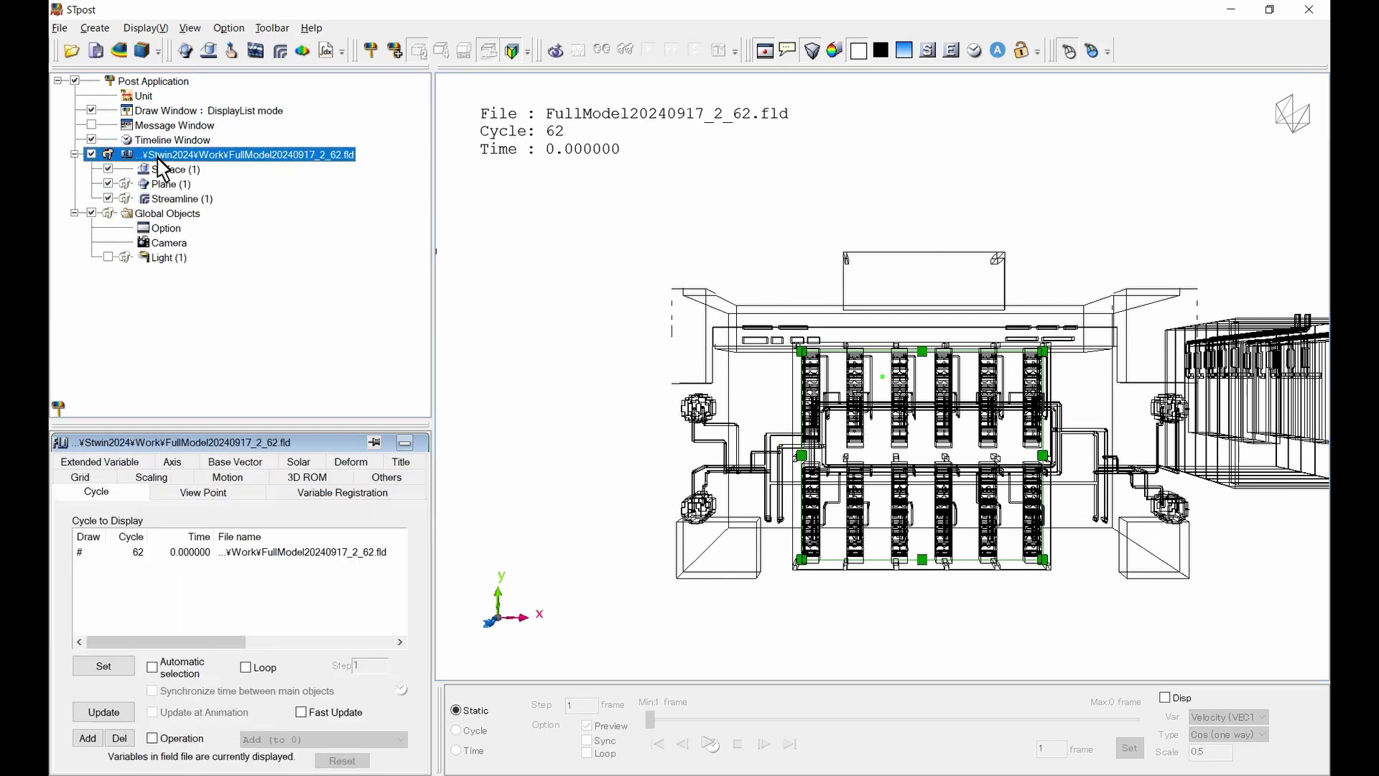
click(162, 201)
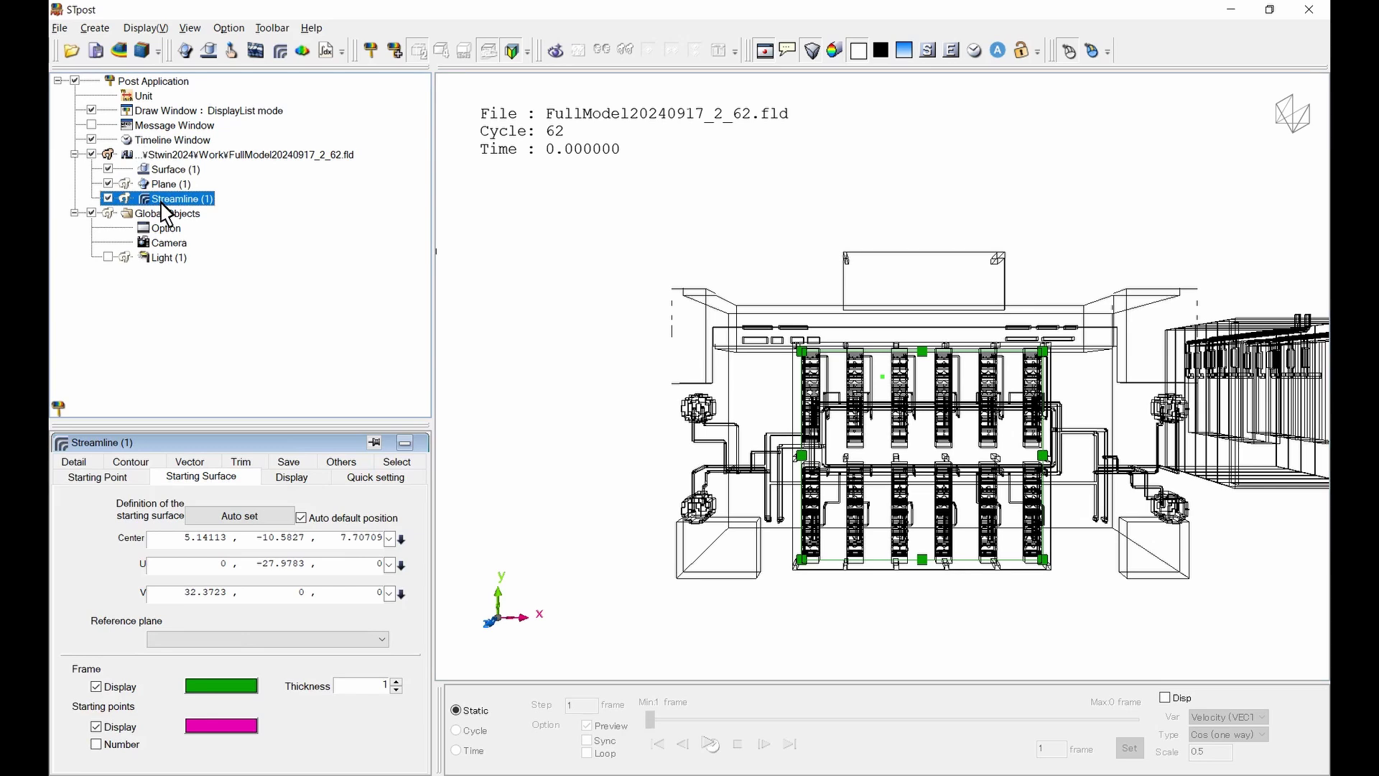
click(114, 477)
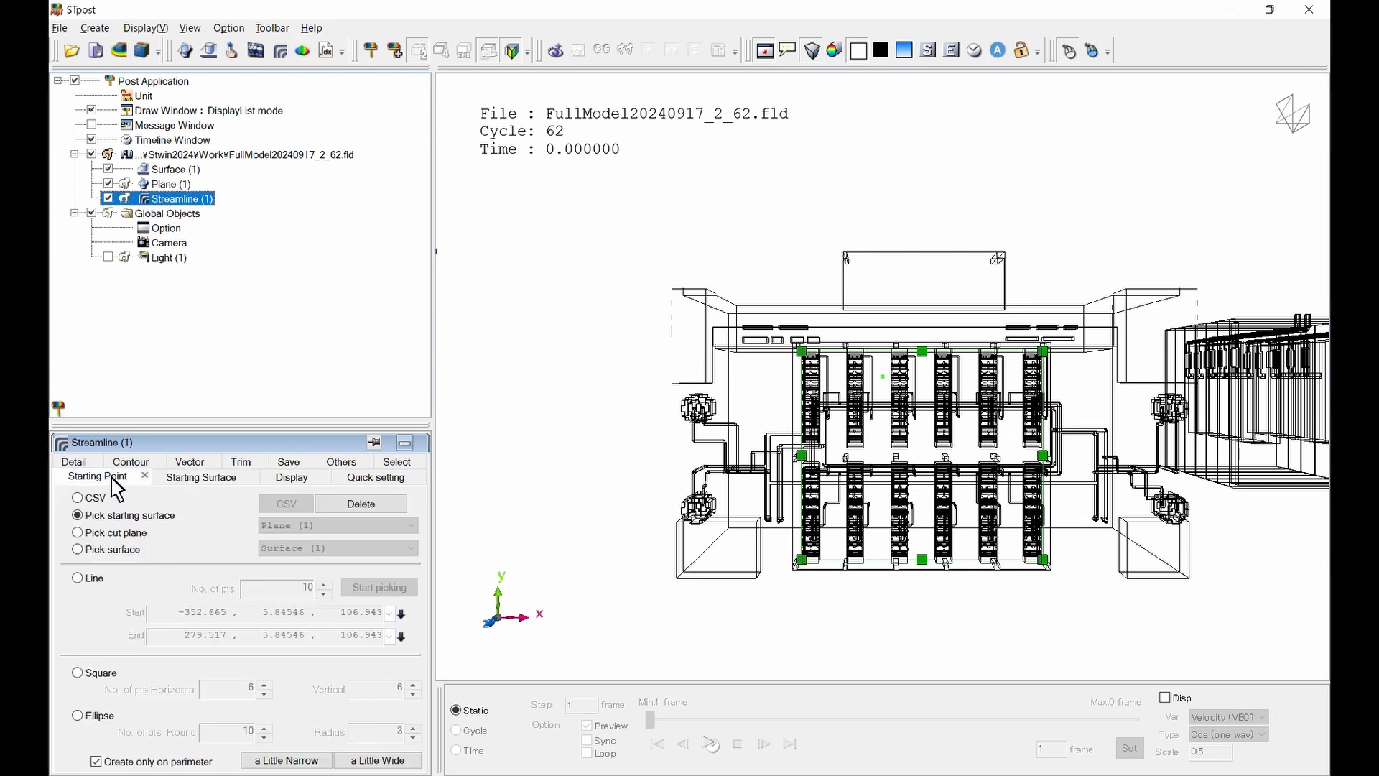
click(76, 673)
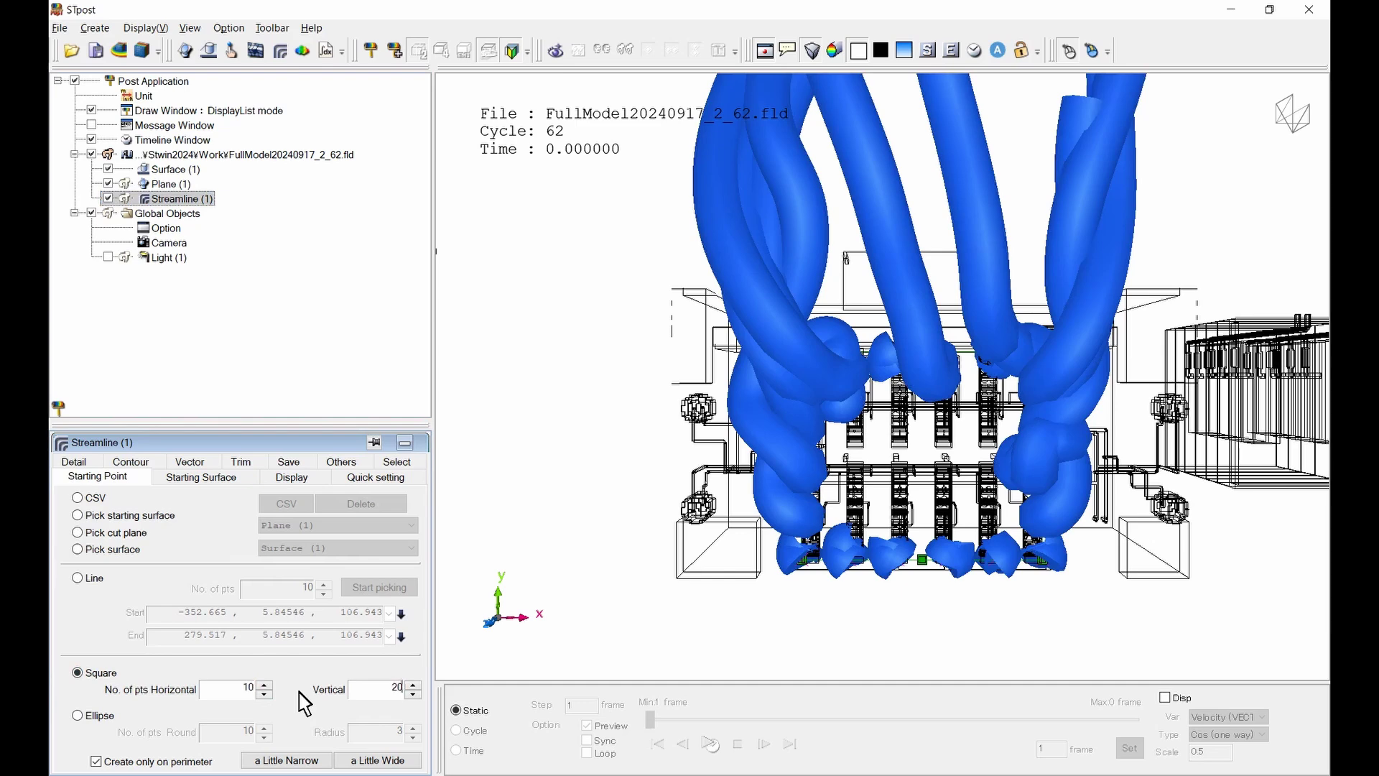
click(99, 762)
click(98, 762)
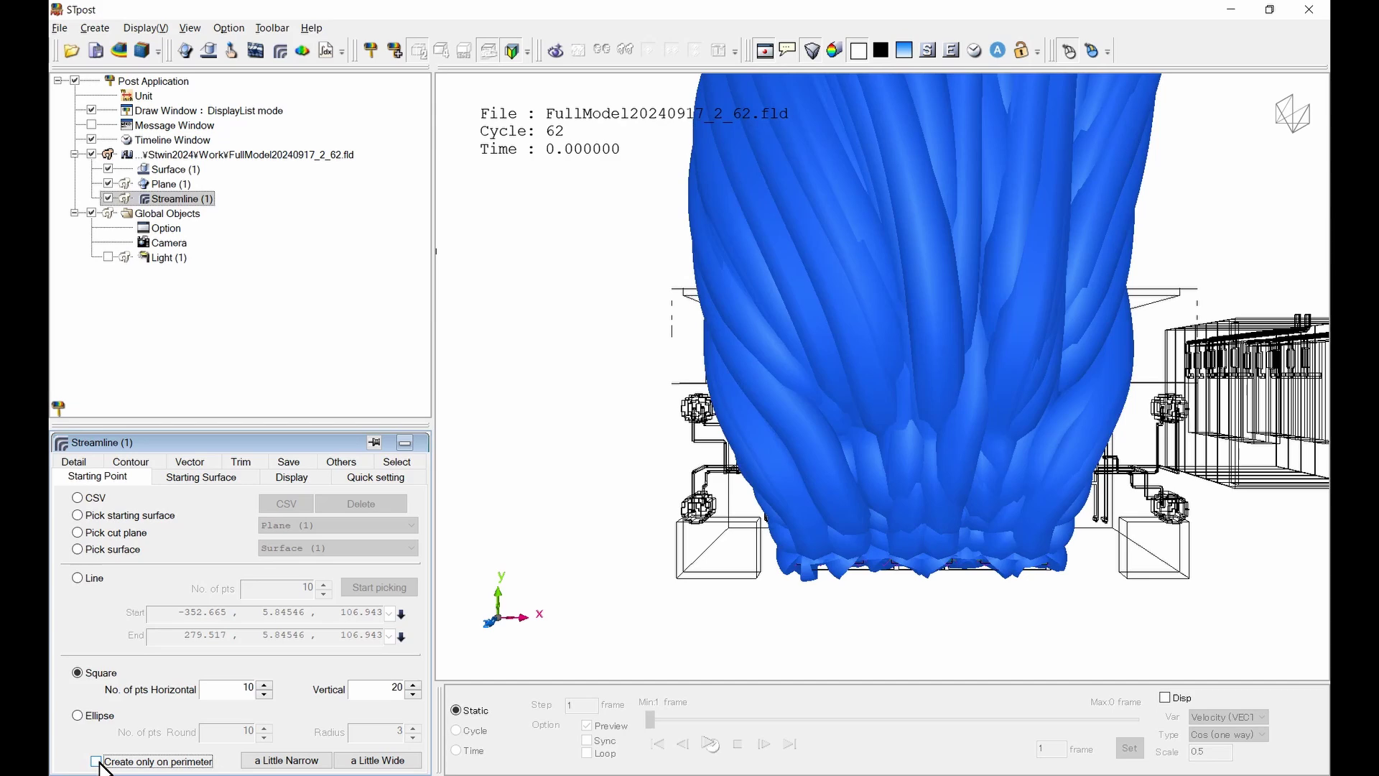
- Set the streamline display type to Line and change its number of calculation
click(292, 477)
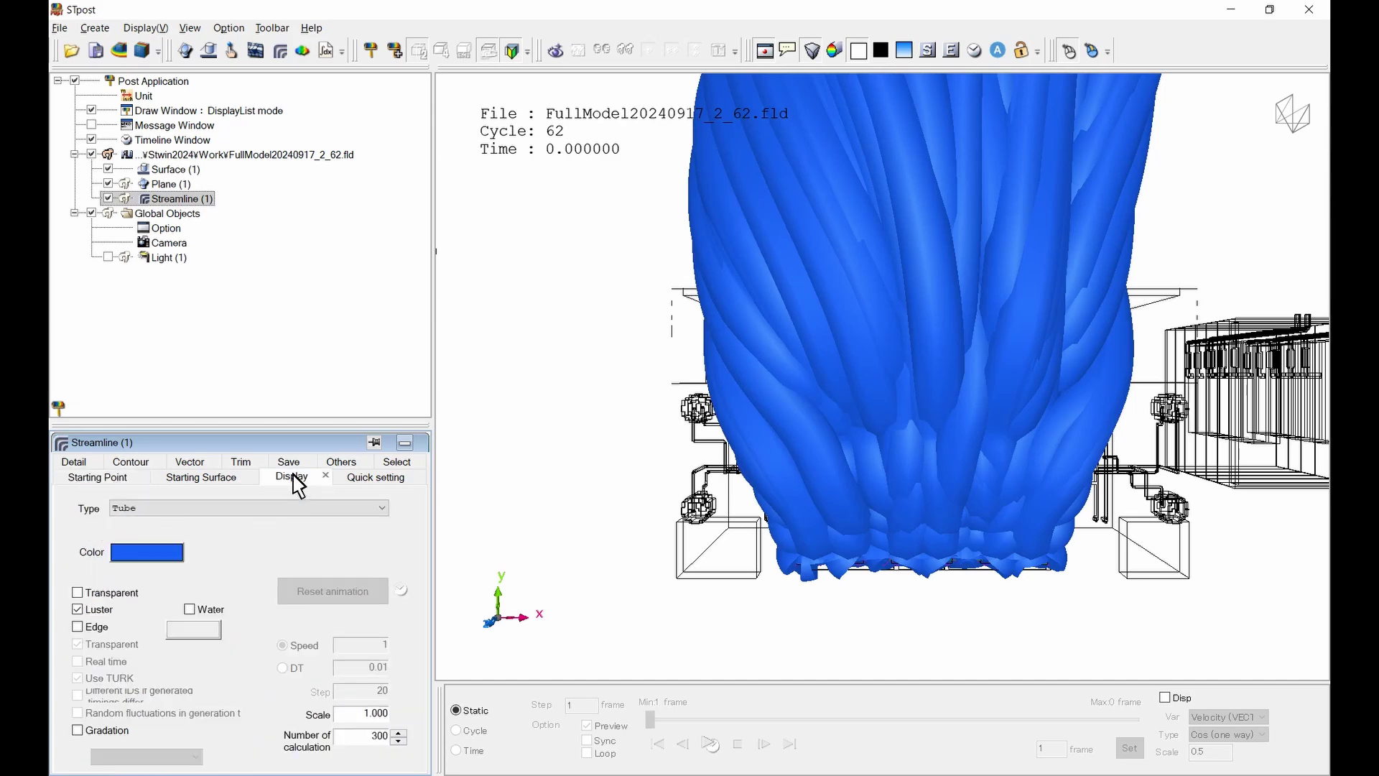
click(269, 512)
click(260, 528)
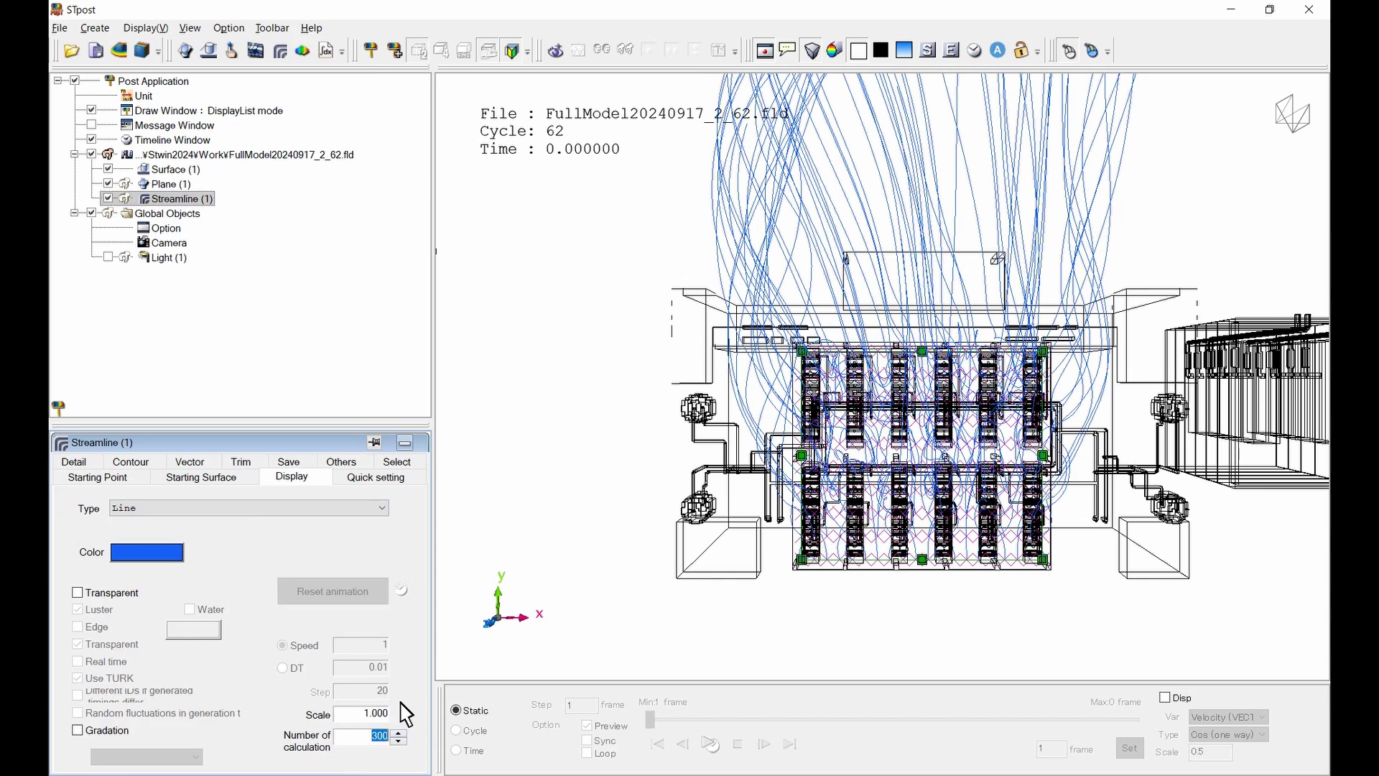
text(10)
- Hide the starting surface's frame, its starting points and Plane (1), and show the redrawn streamlines in a tilted 3D view
click(213, 478)
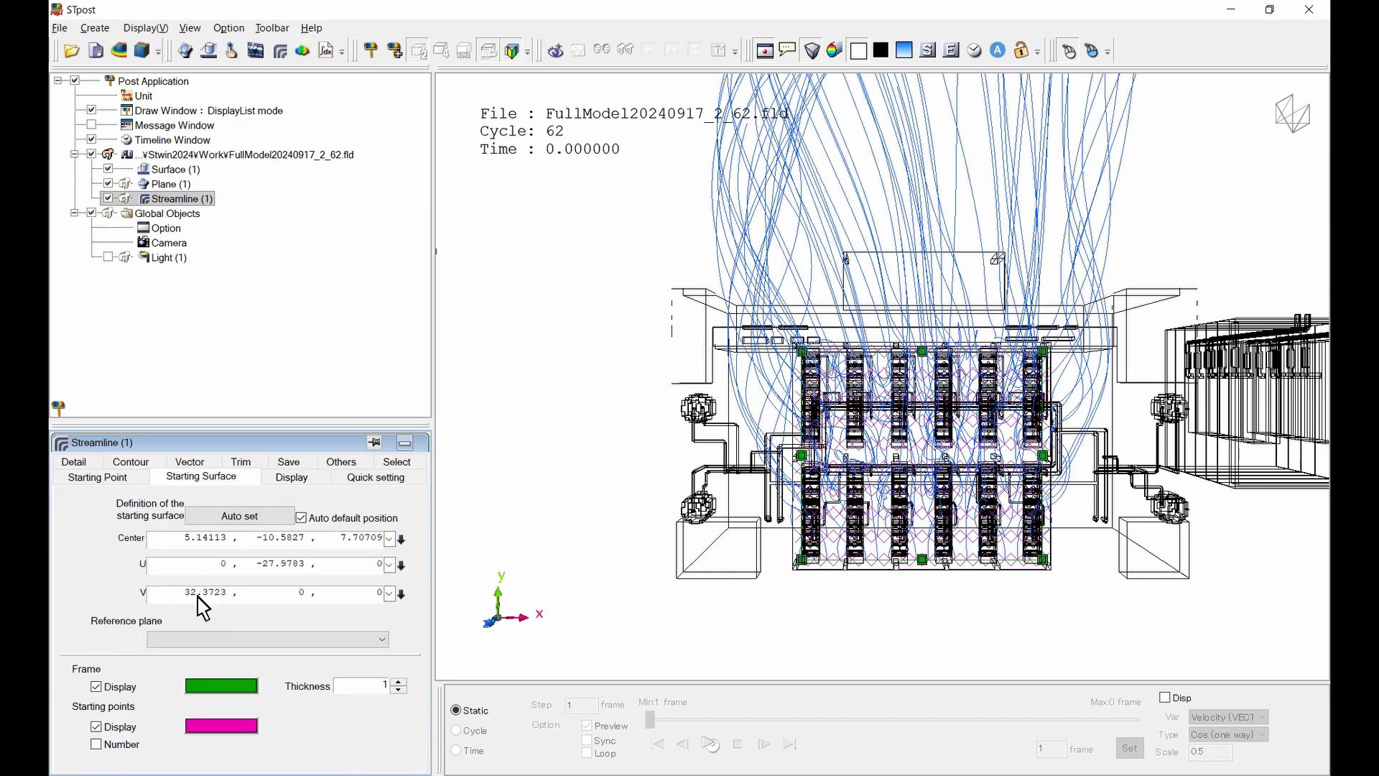
click(98, 687)
click(96, 727)
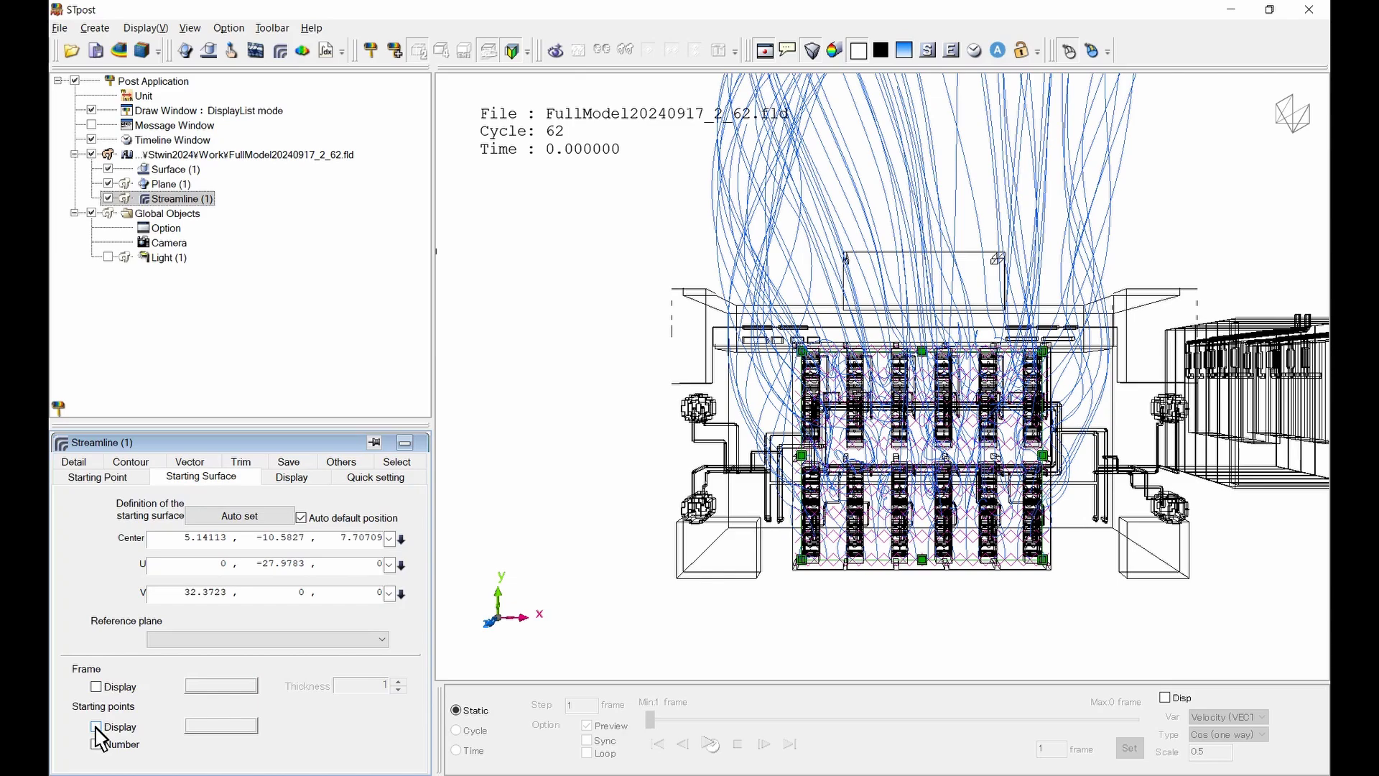
click(59, 408)
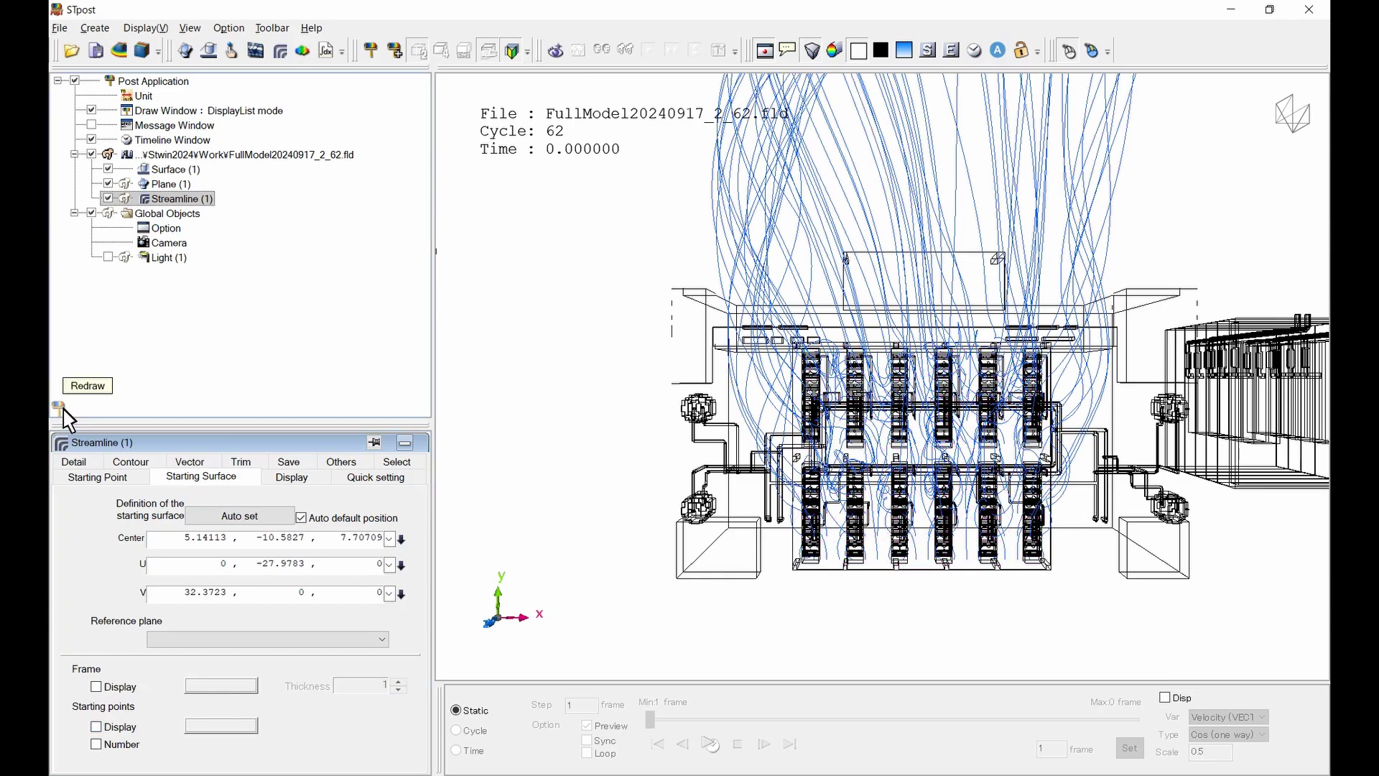
drag(1073, 551, 945, 431)
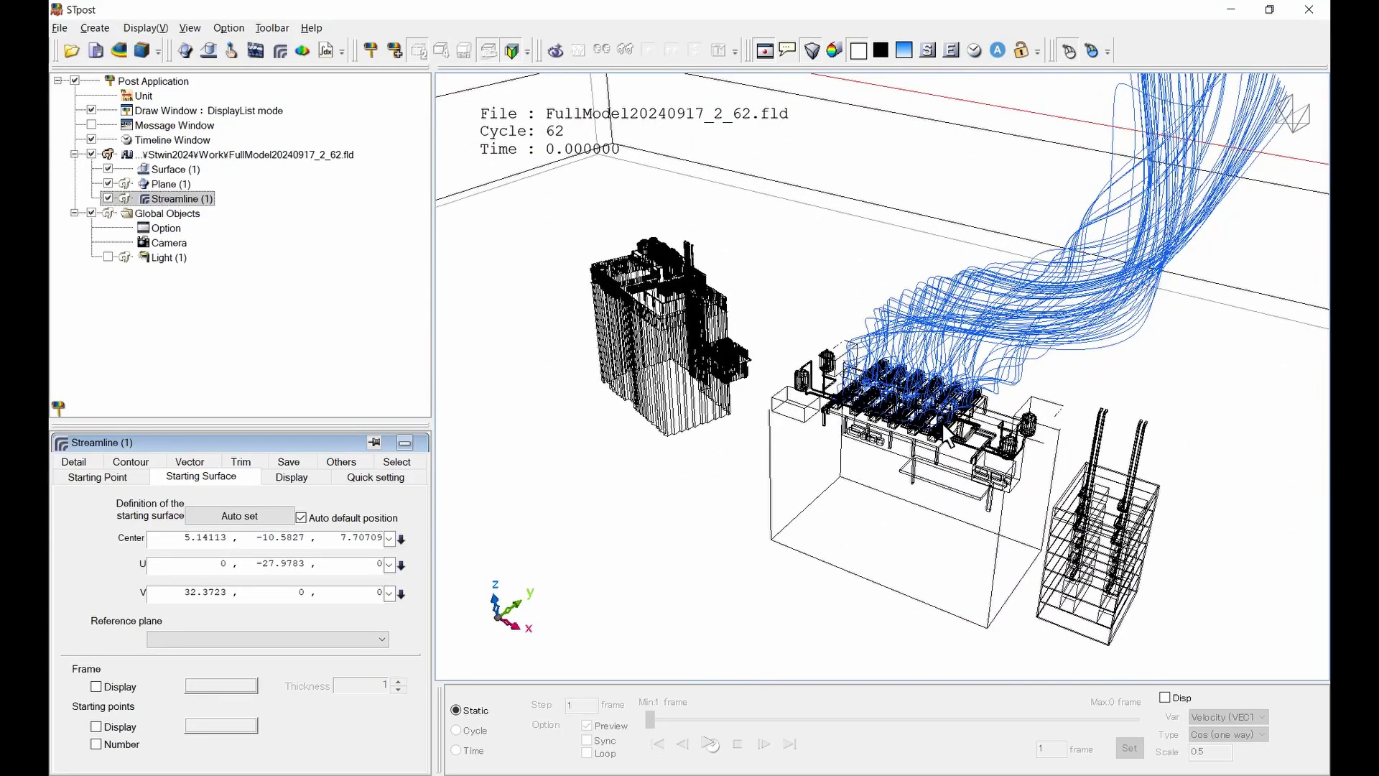
click(108, 184)
- Create a volume renderer and enable its scalar display for the Temperature (TEMP) variable
click(93, 30)
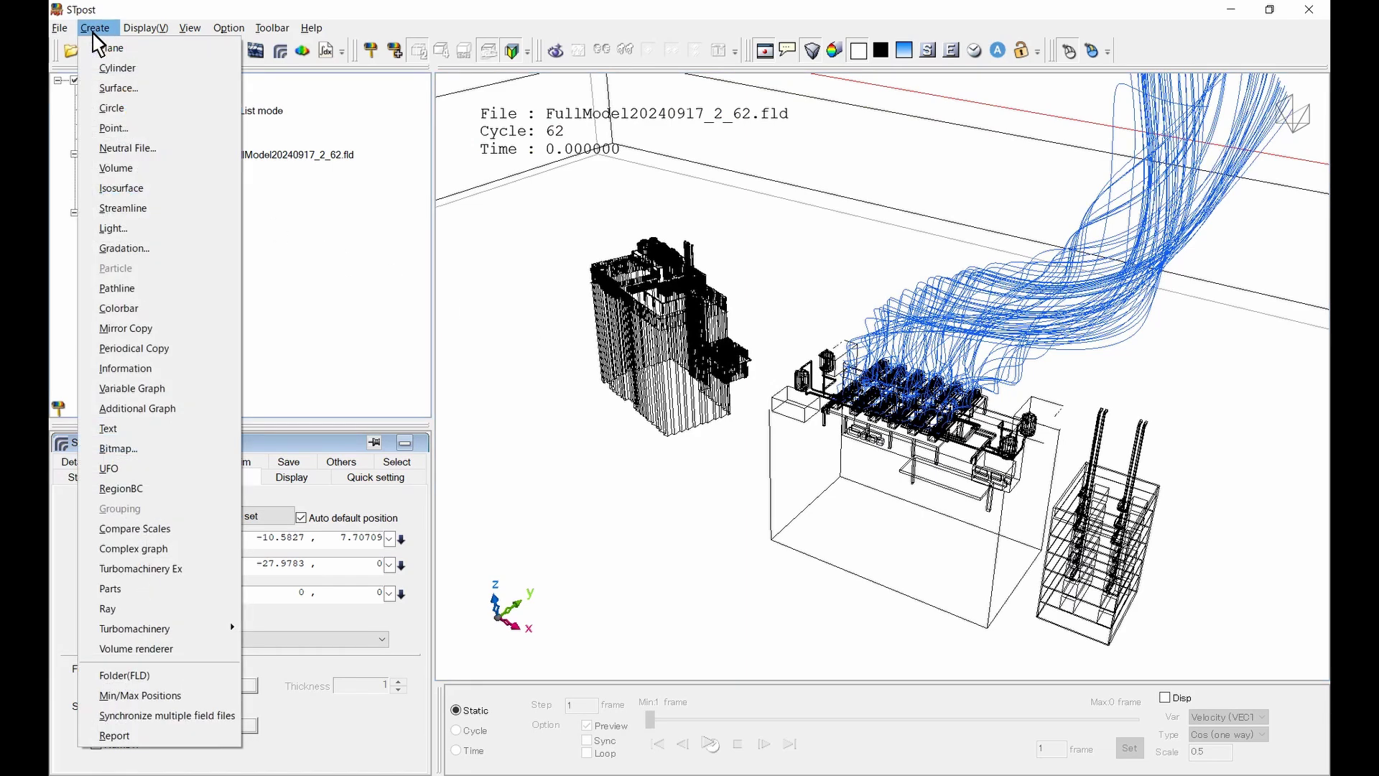
click(176, 648)
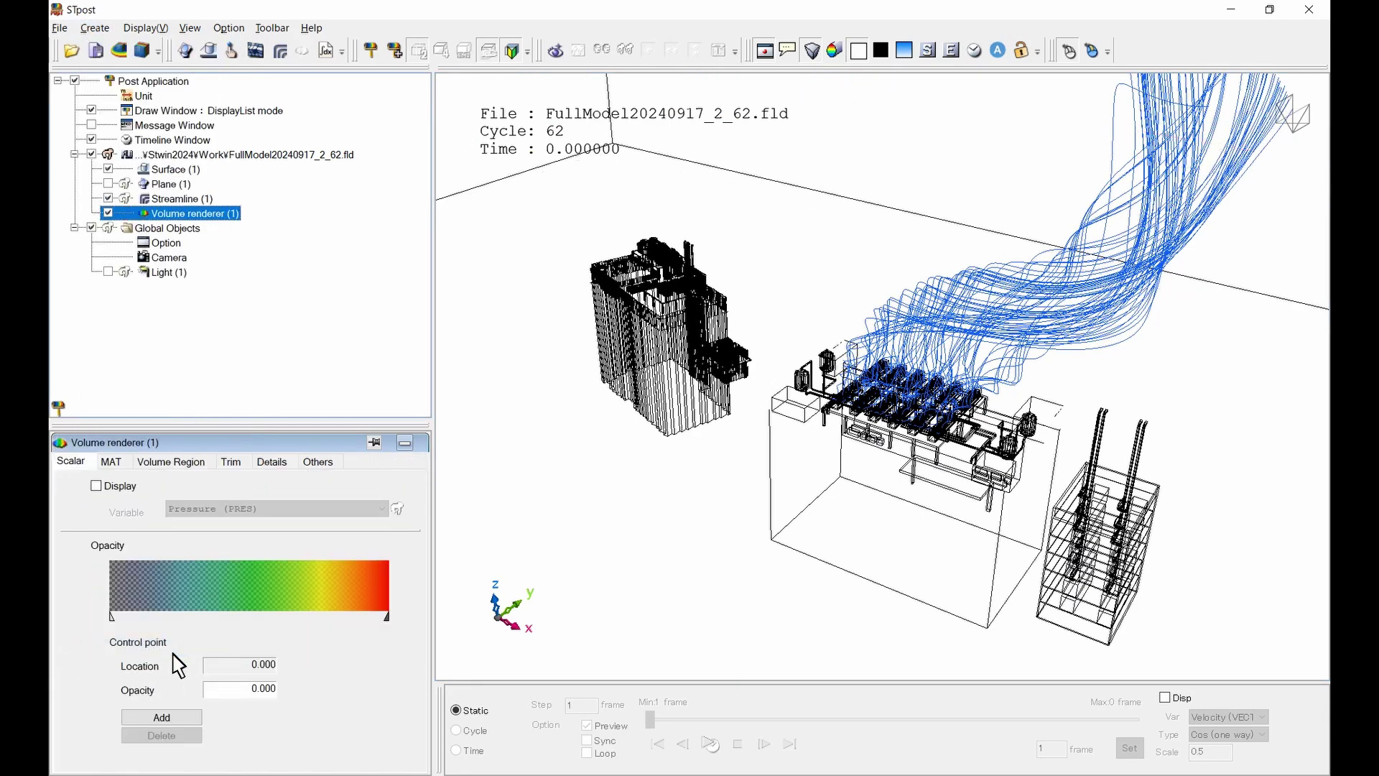
click(96, 485)
click(266, 508)
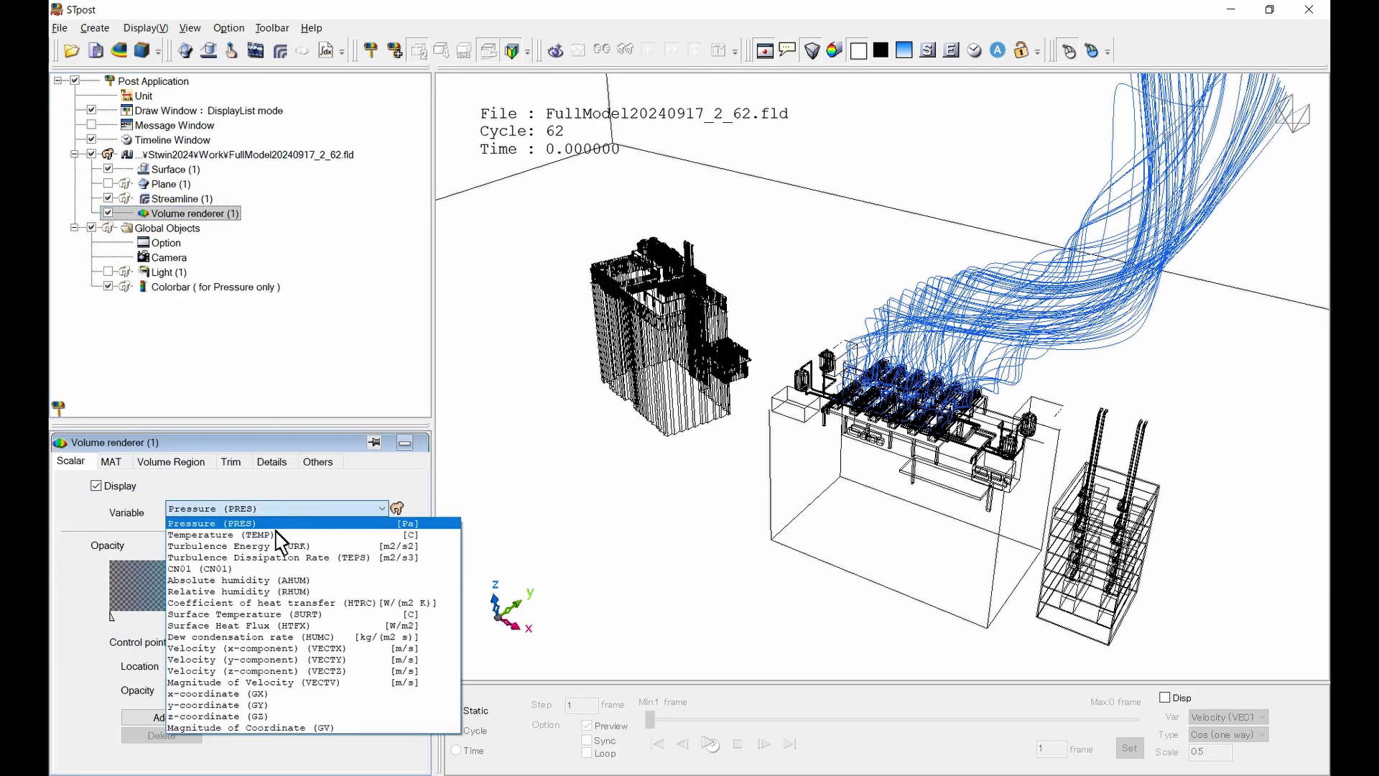
click(271, 531)
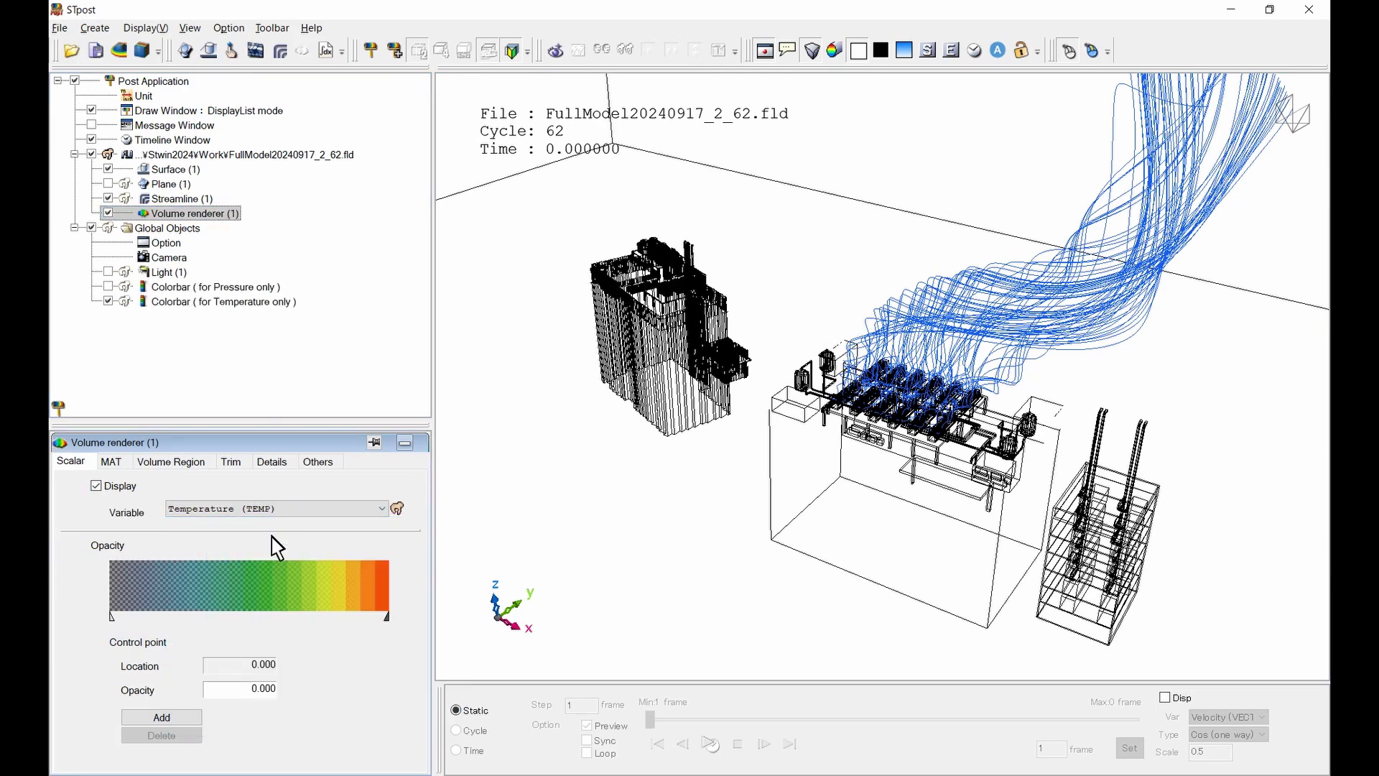
- Add a control point to the volume renderer's opacity curve at location 0.450 with opacity 1, and redraw the view
click(191, 718)
click(250, 617)
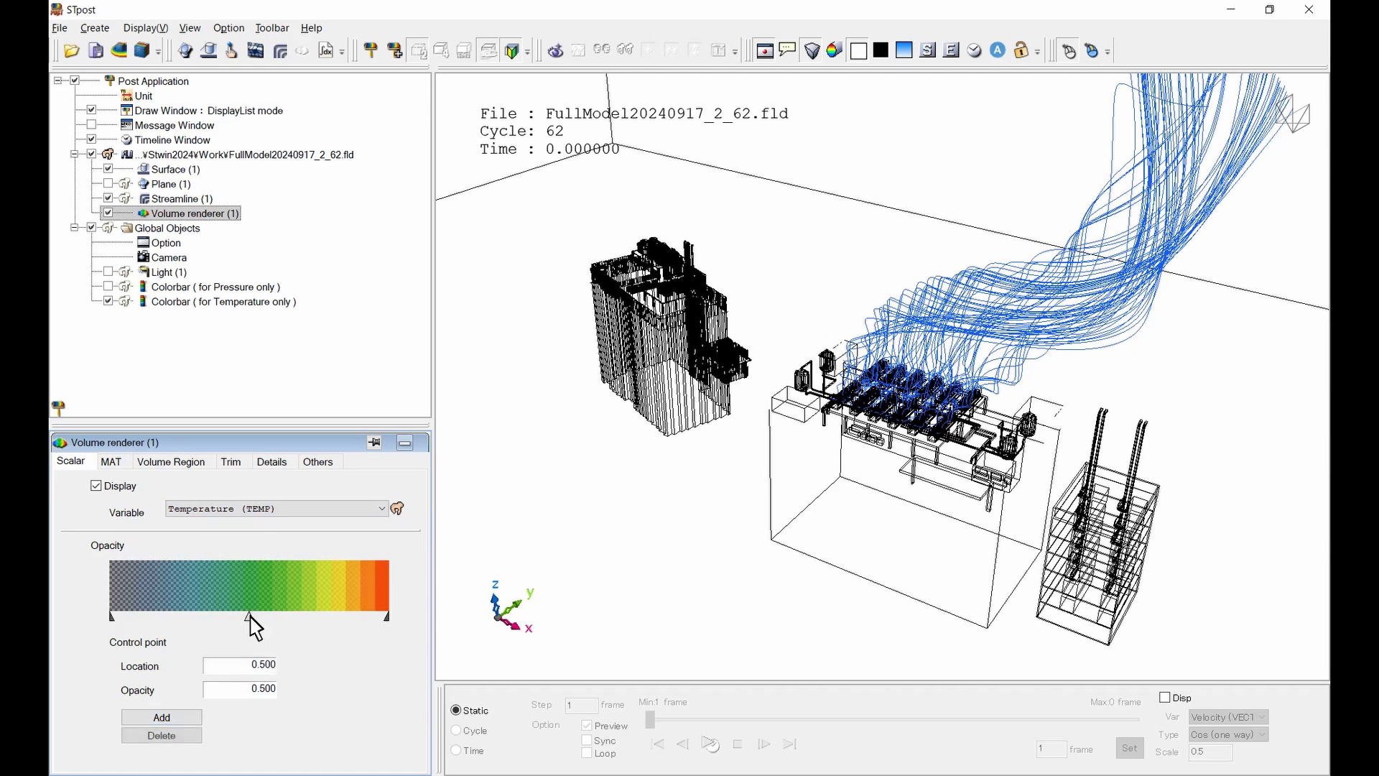
click(265, 664)
click(259, 690)
text(1)
click(59, 408)
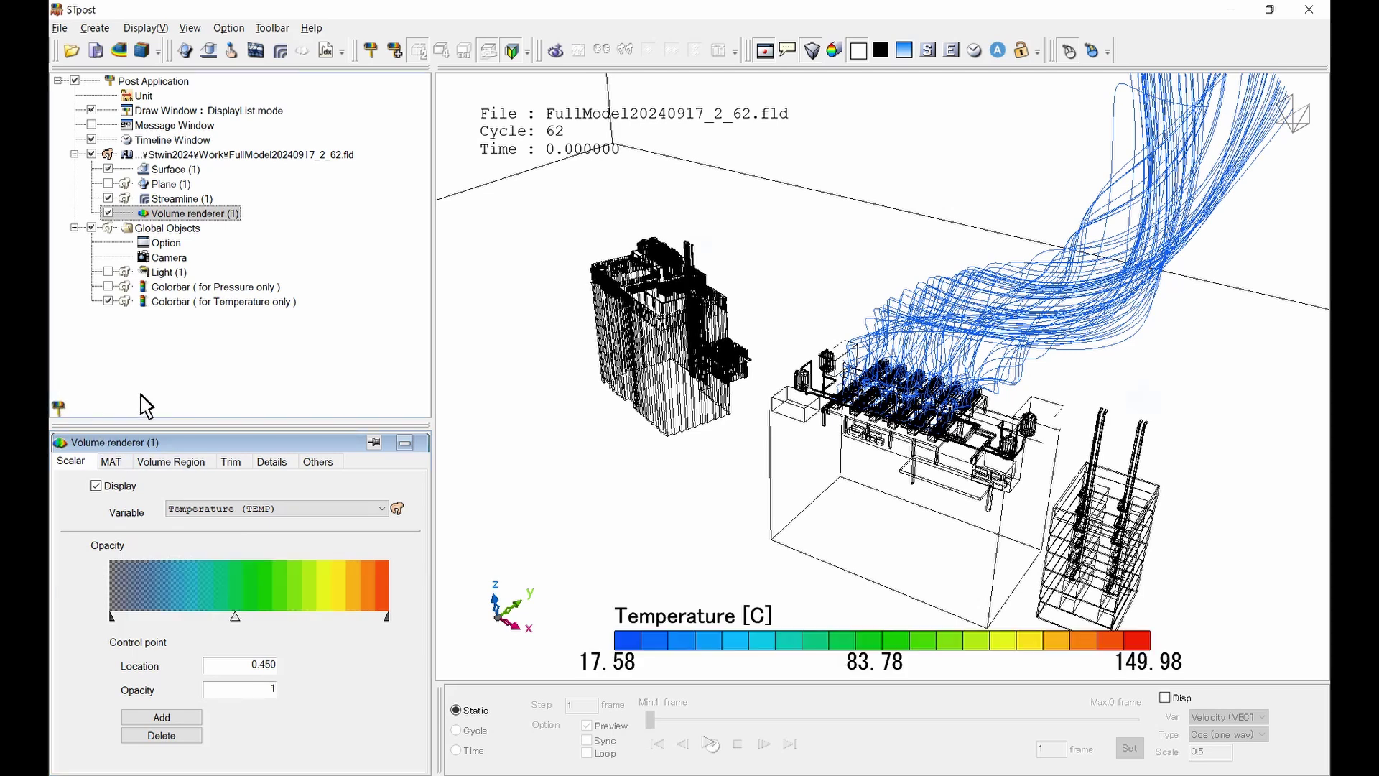
- Set the volume renderer's opacity scale to 10
click(271, 463)
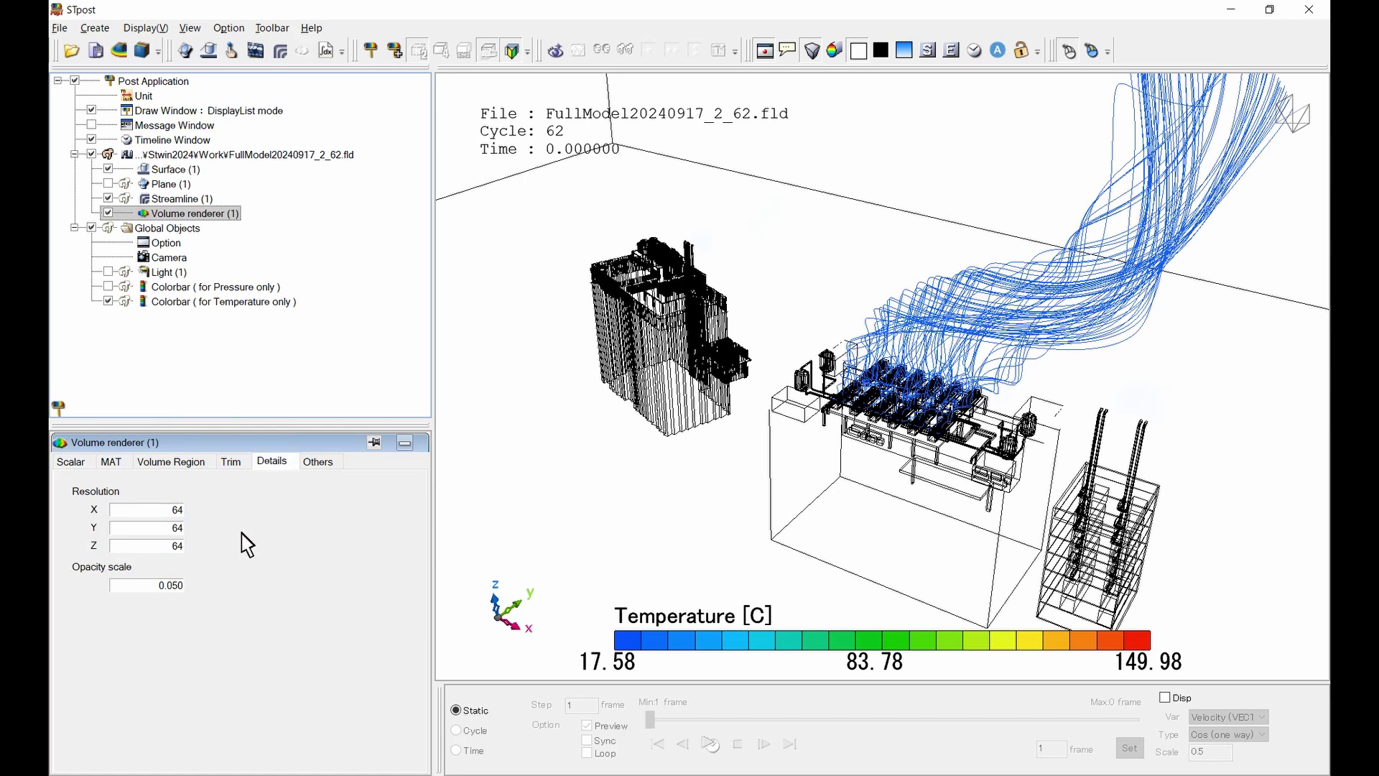
click(168, 586)
text(10)
- Fix the Temperature colorbar's range to a maximum of 40 and a minimum of 17, and redraw the view
click(230, 305)
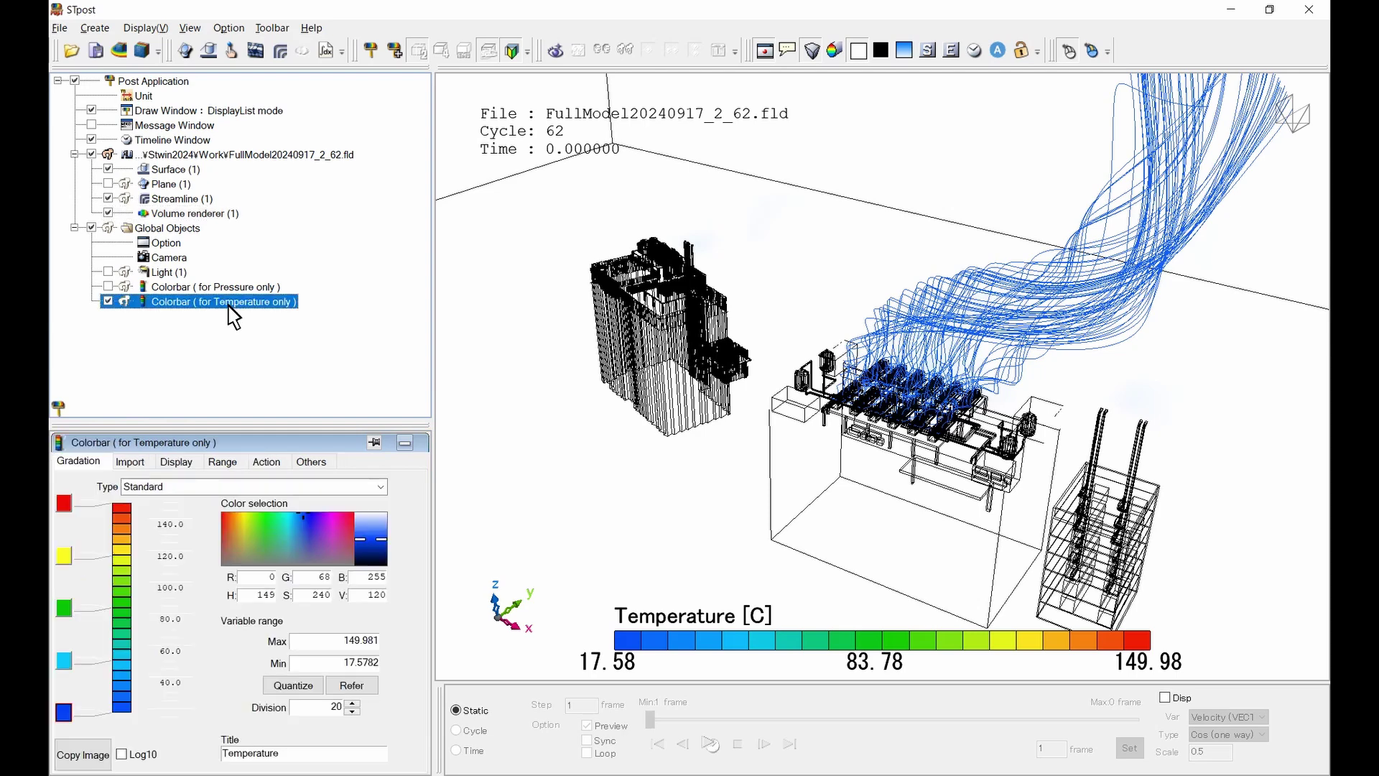
click(222, 462)
click(300, 492)
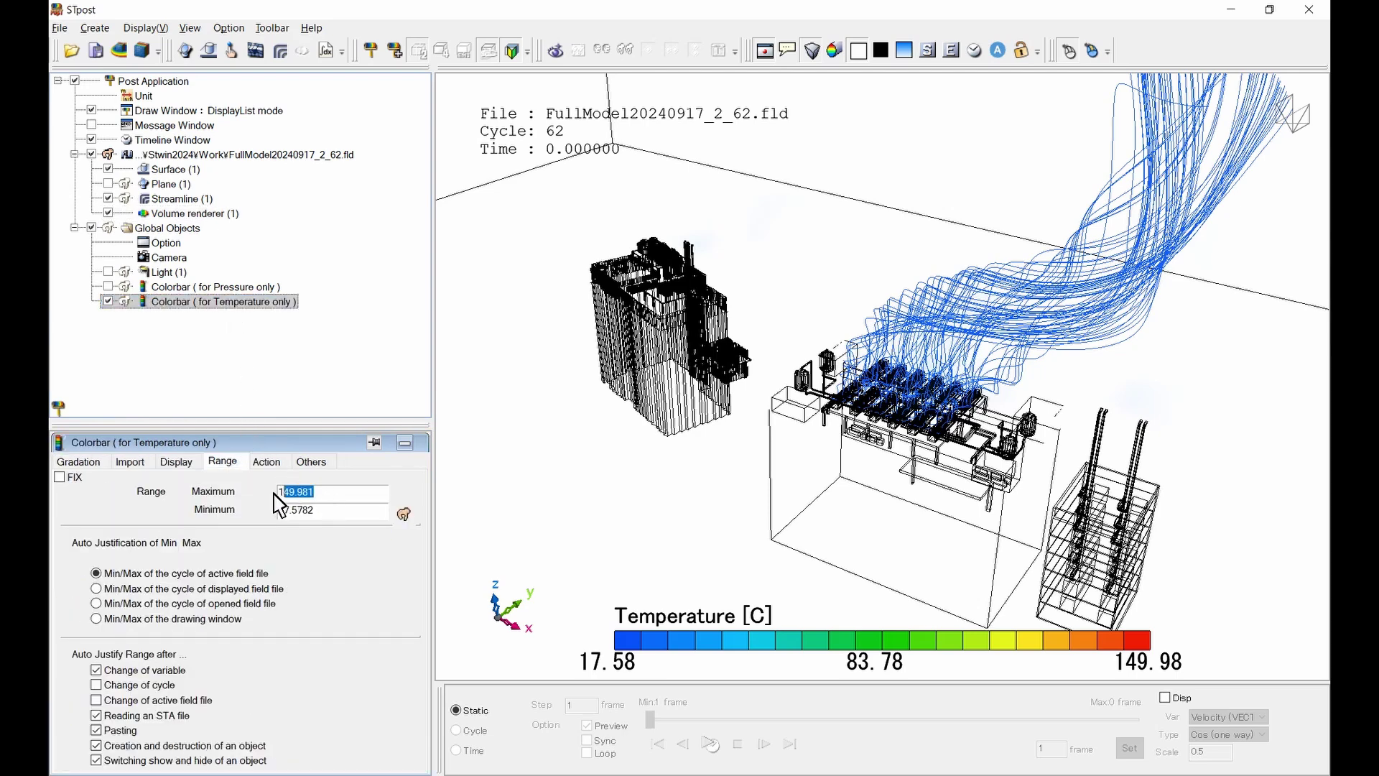
text(40)
key(Tab)
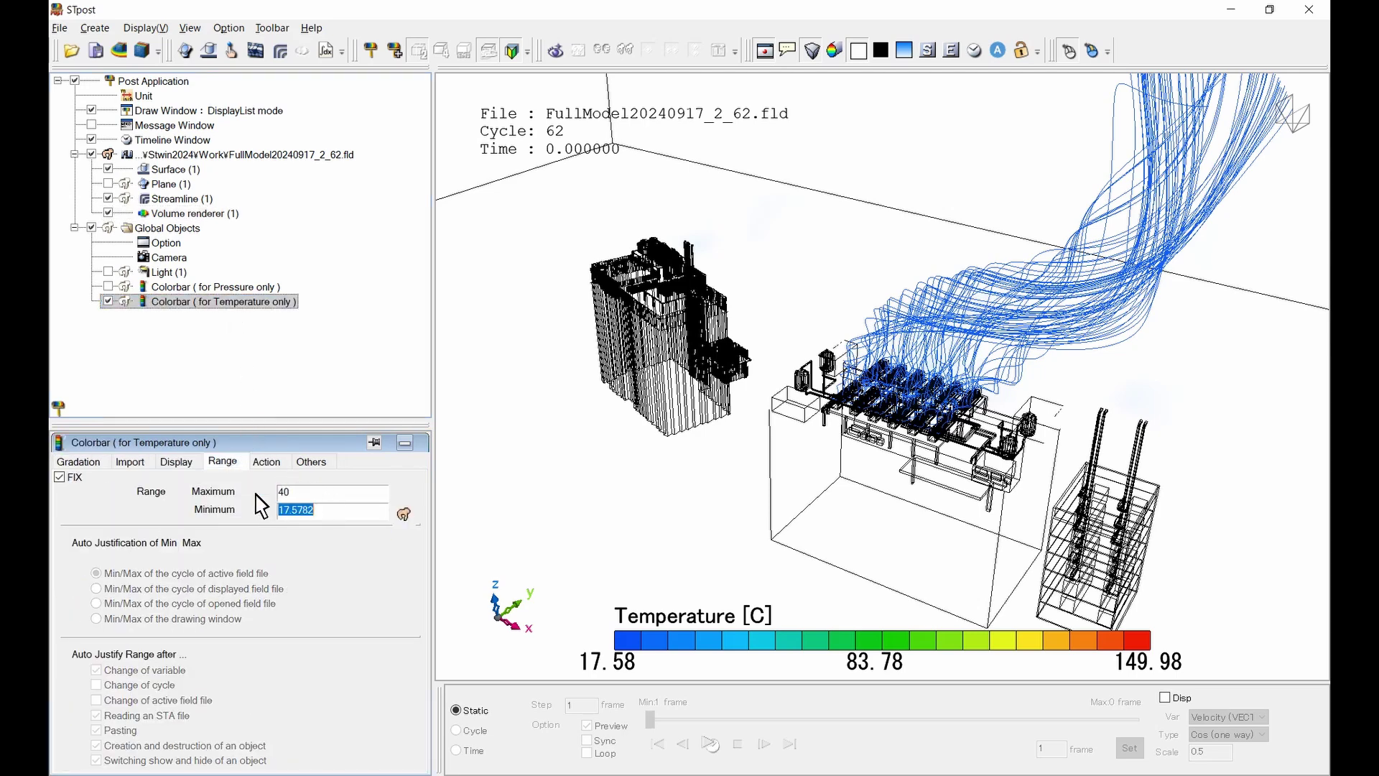
text(17)
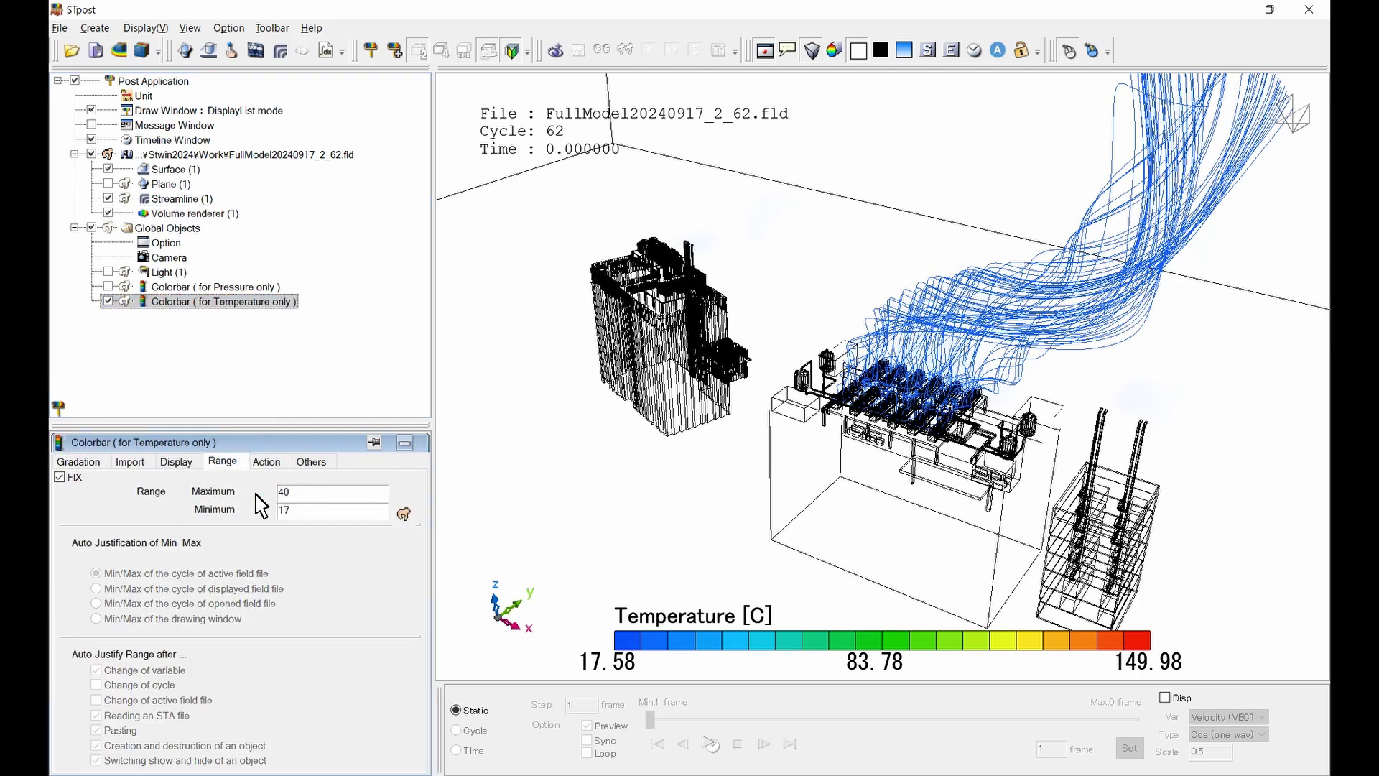
click(63, 412)
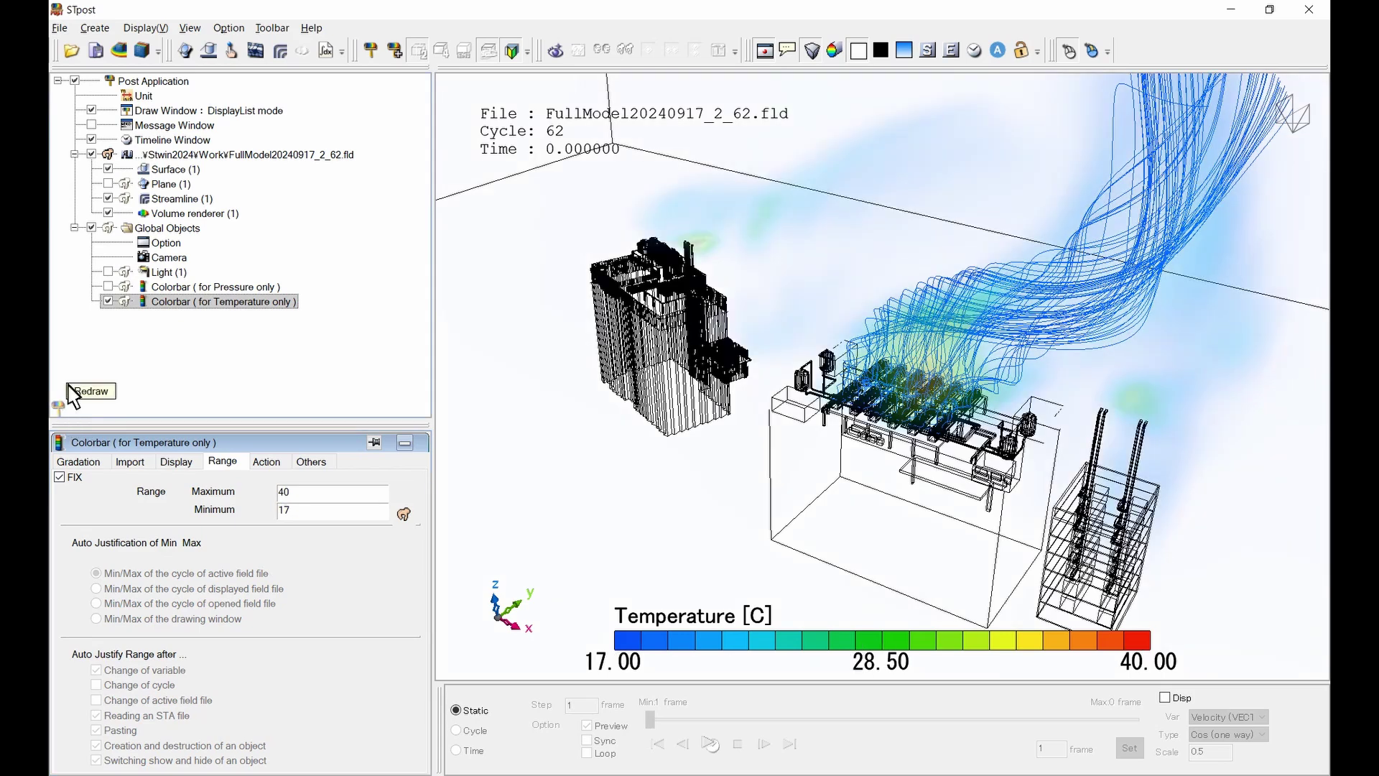
- Load the neutral file FullModel20240917_2.nfb from the Work folder into the scene
click(60, 27)
click(73, 48)
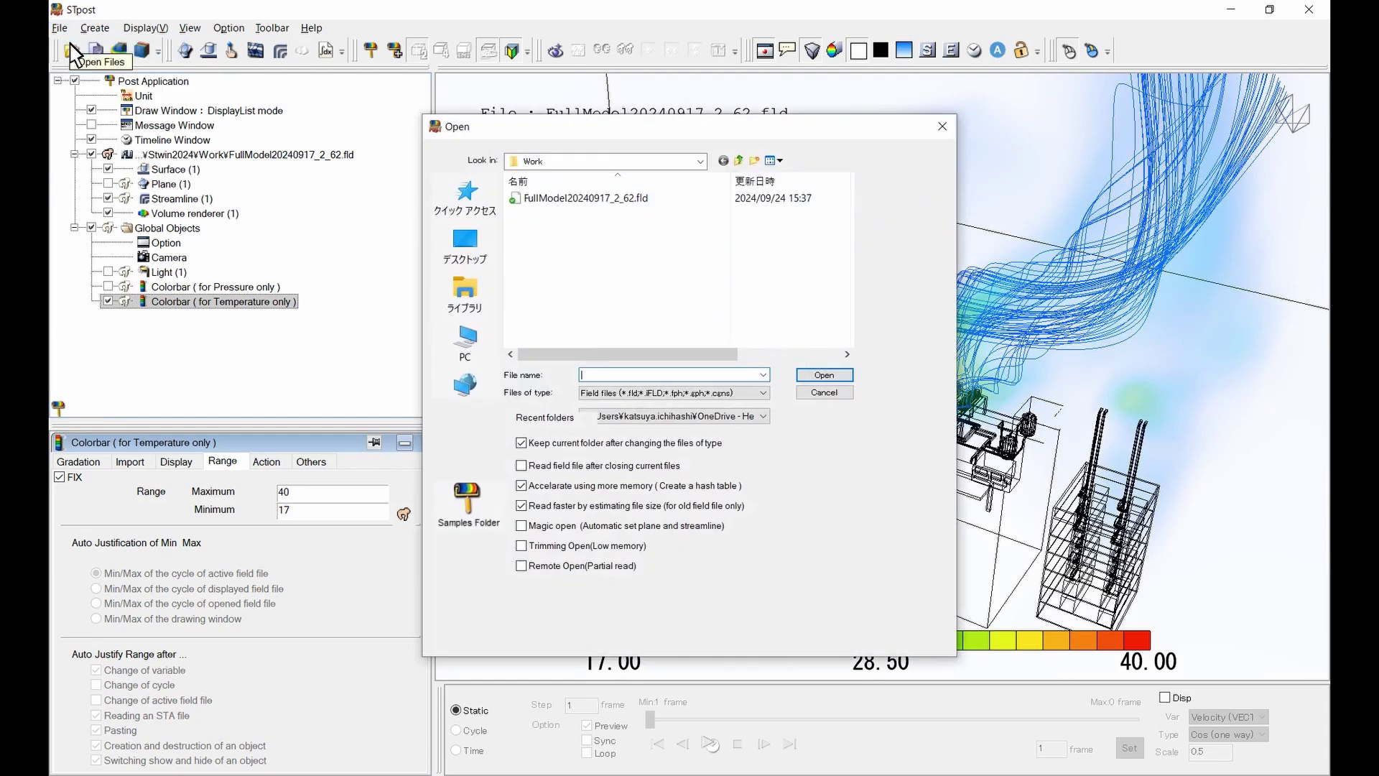
click(707, 393)
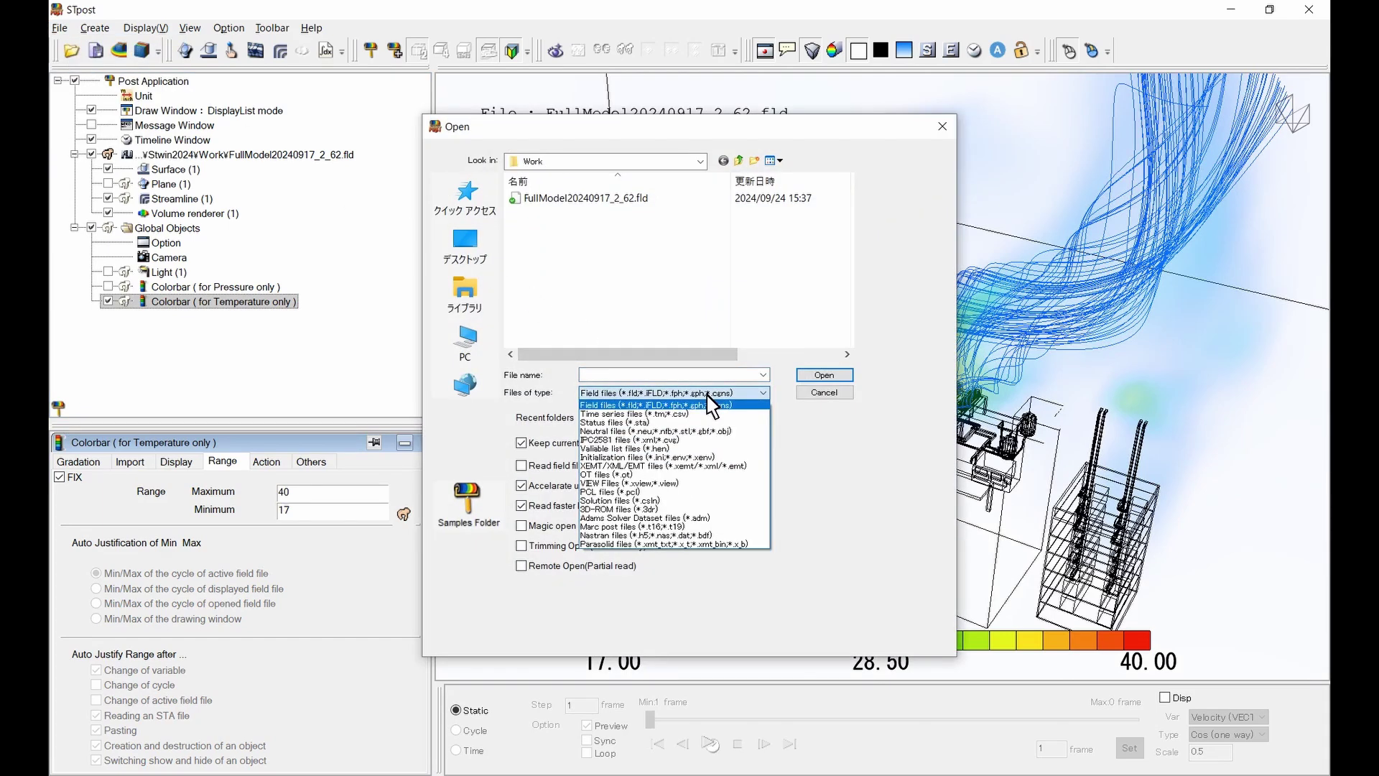
click(708, 431)
click(579, 257)
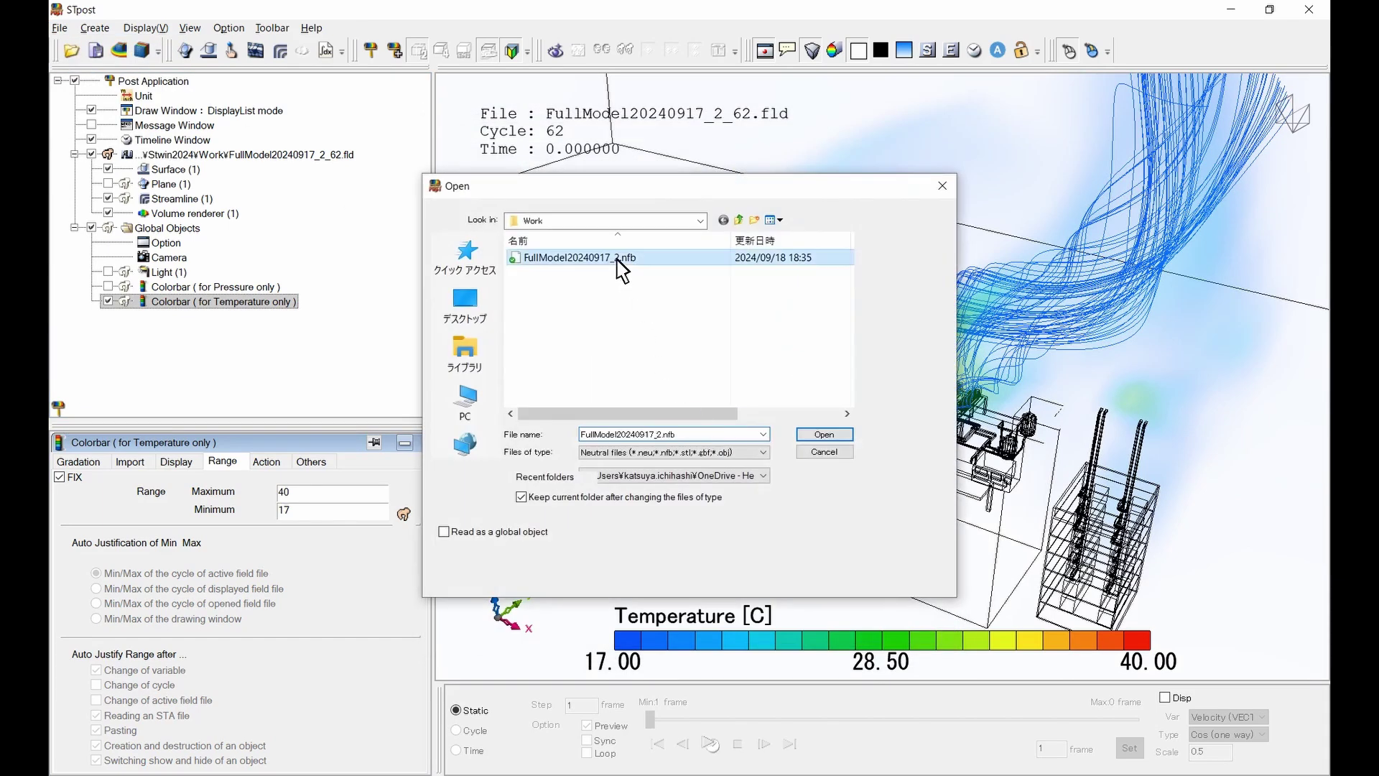
click(824, 434)
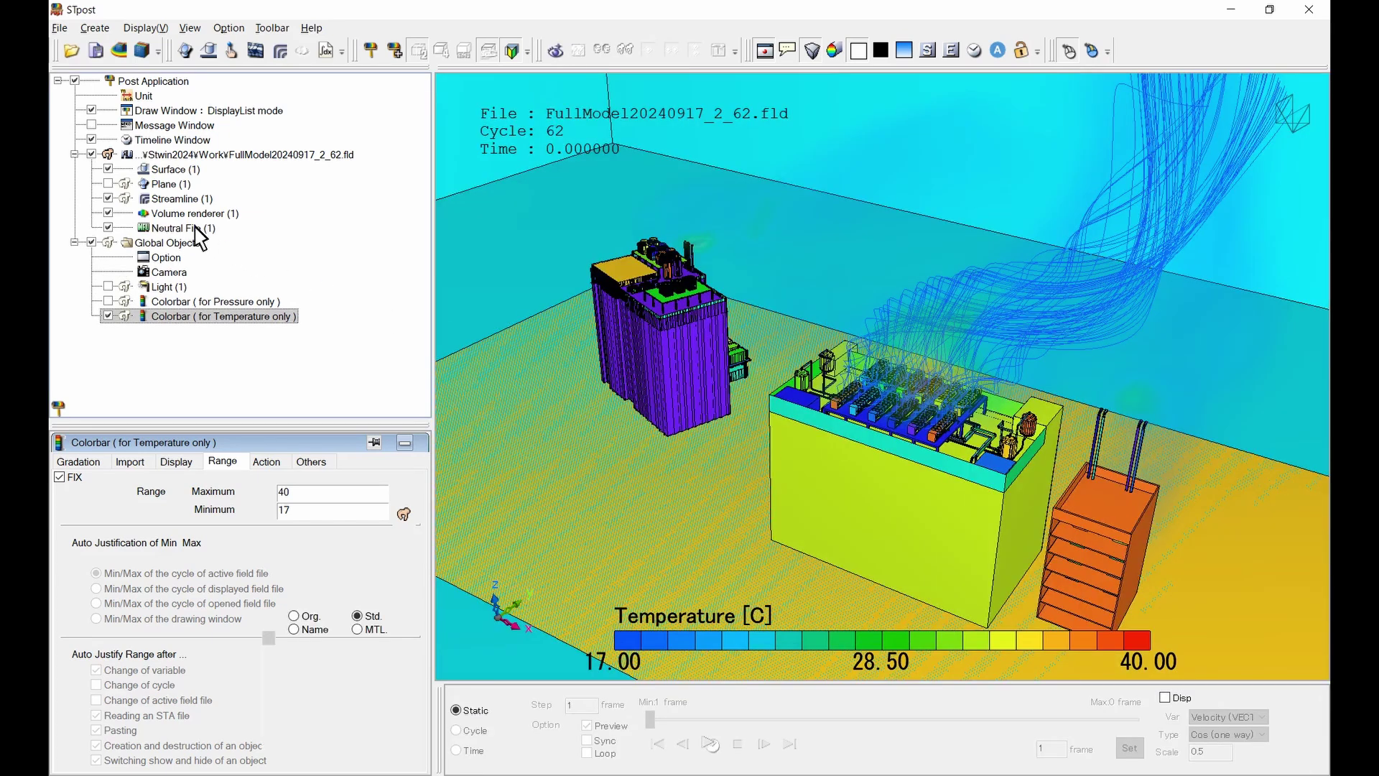
- Hide the domain boundary parts from Xmin to Zmax in Neutral File (1)
click(195, 228)
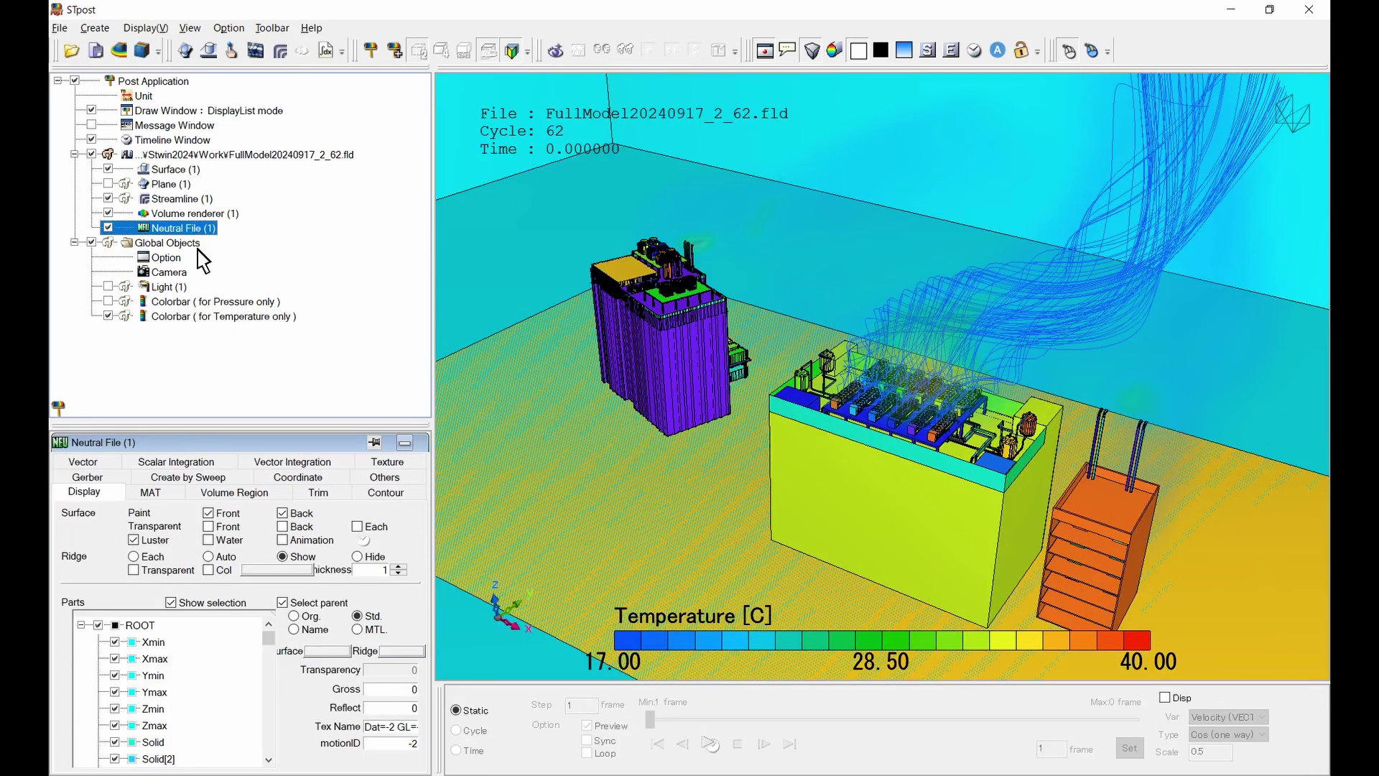
click(165, 646)
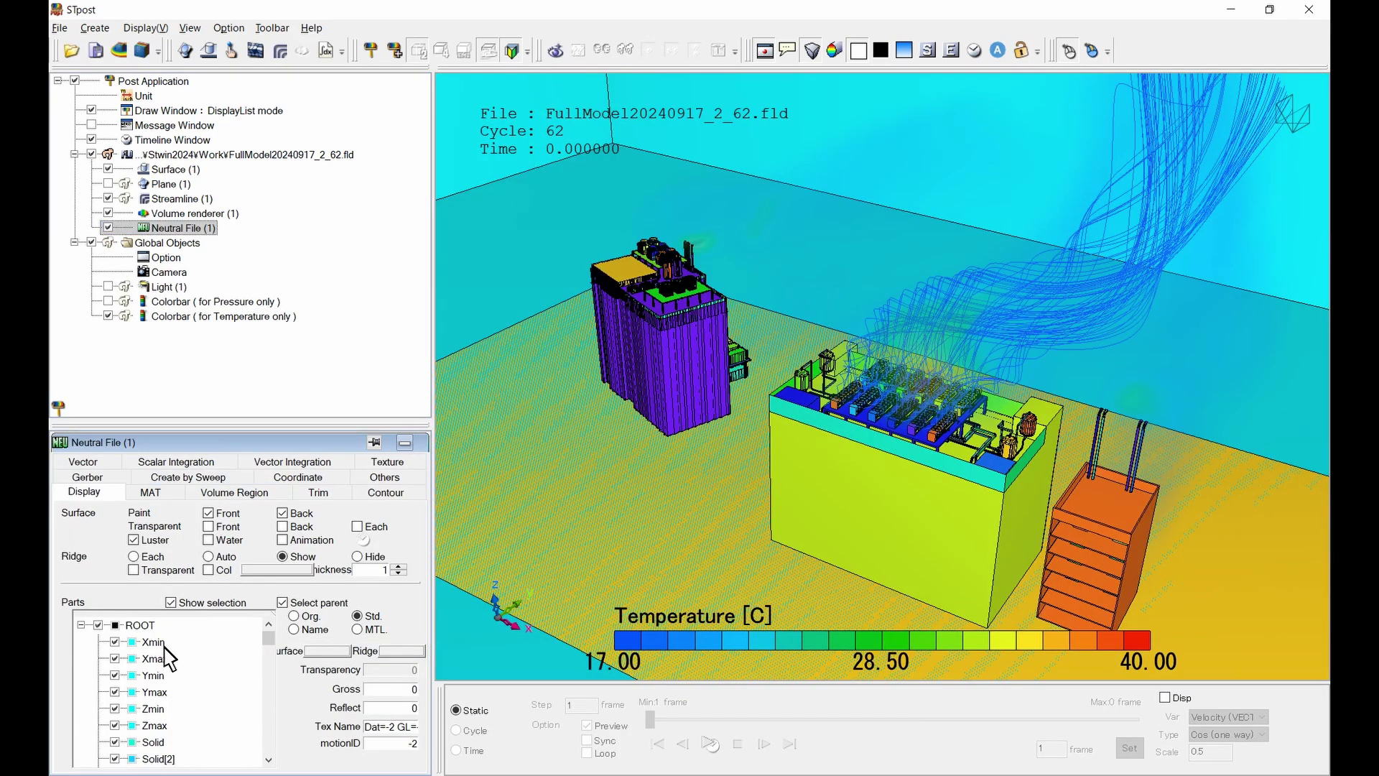
click(154, 642)
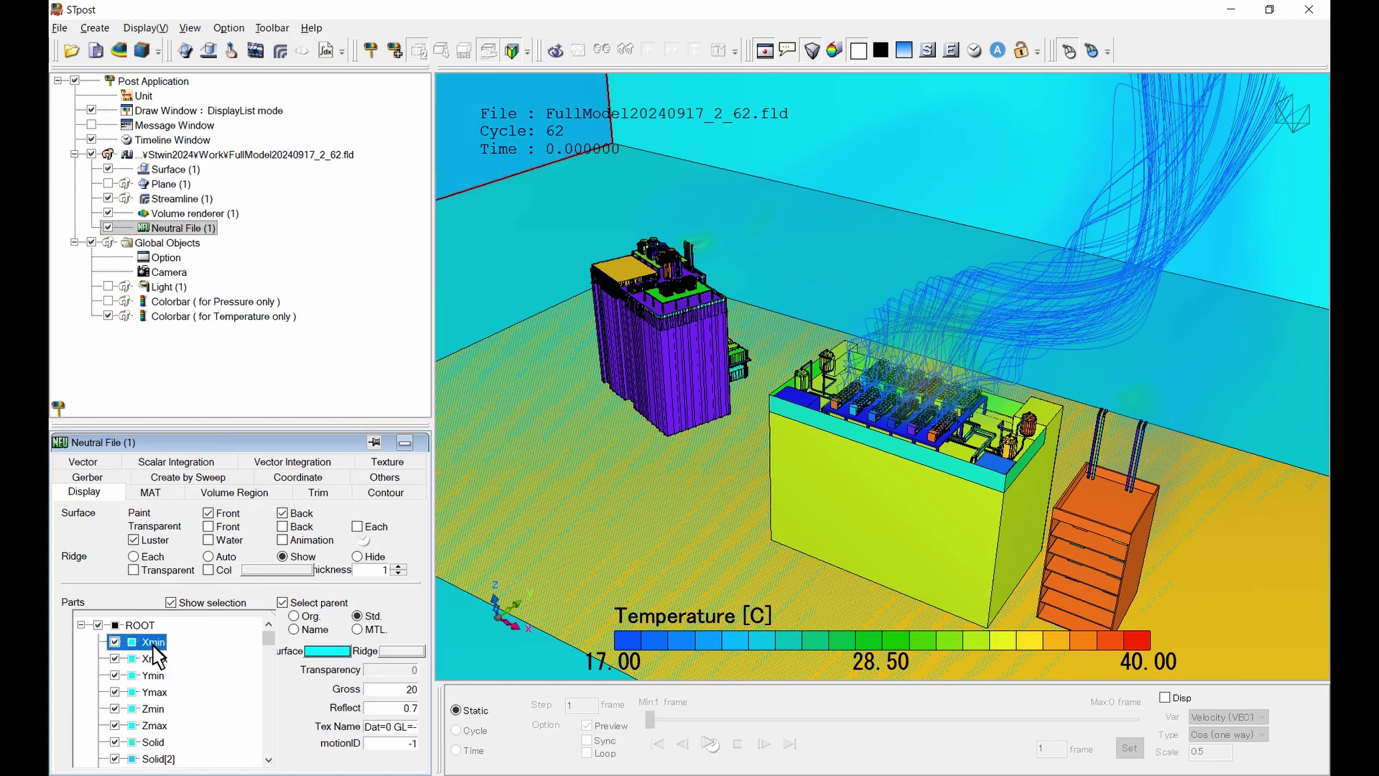
shift+click(157, 720)
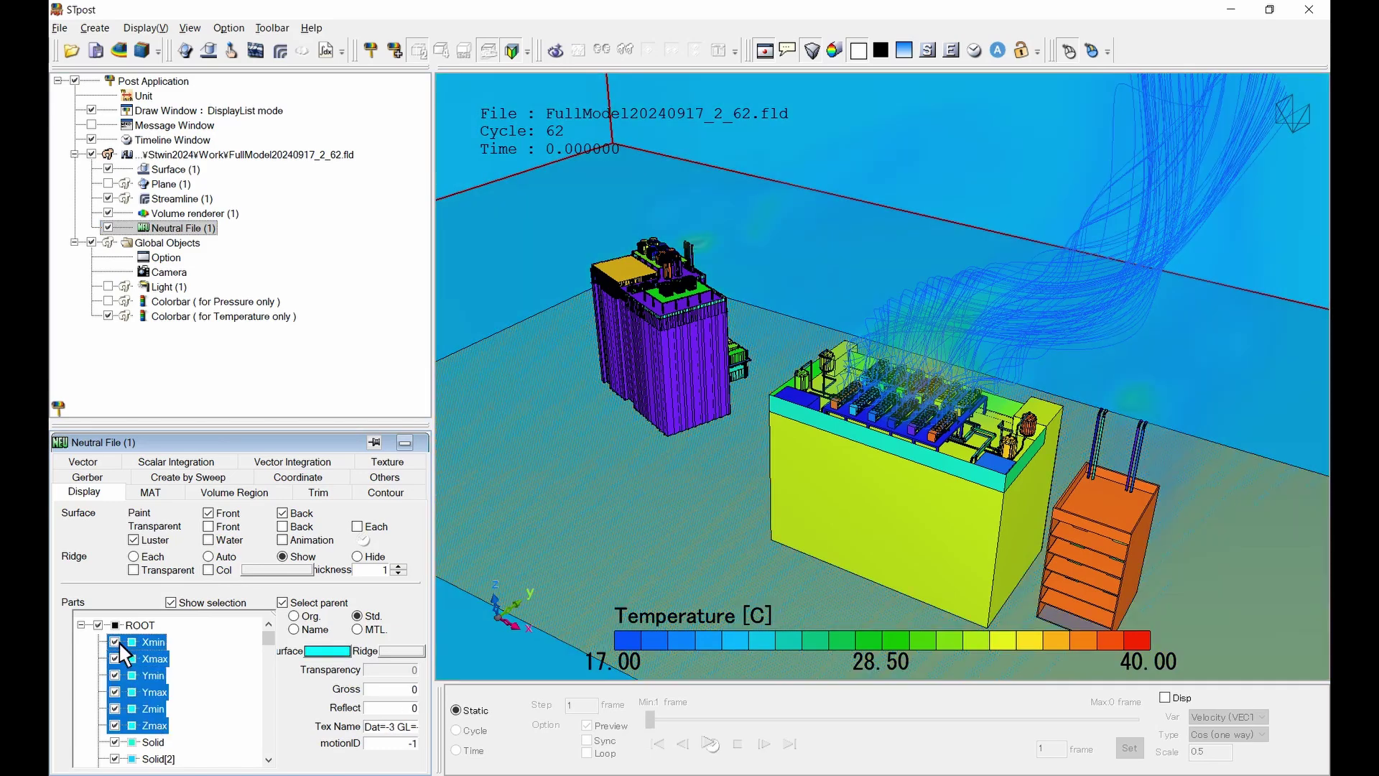
- Colour the surfaces of all neutral file parts from Solid to DG_inlet2 grey and redraw the view
click(157, 742)
drag(268, 638, 267, 759)
shift+click(186, 759)
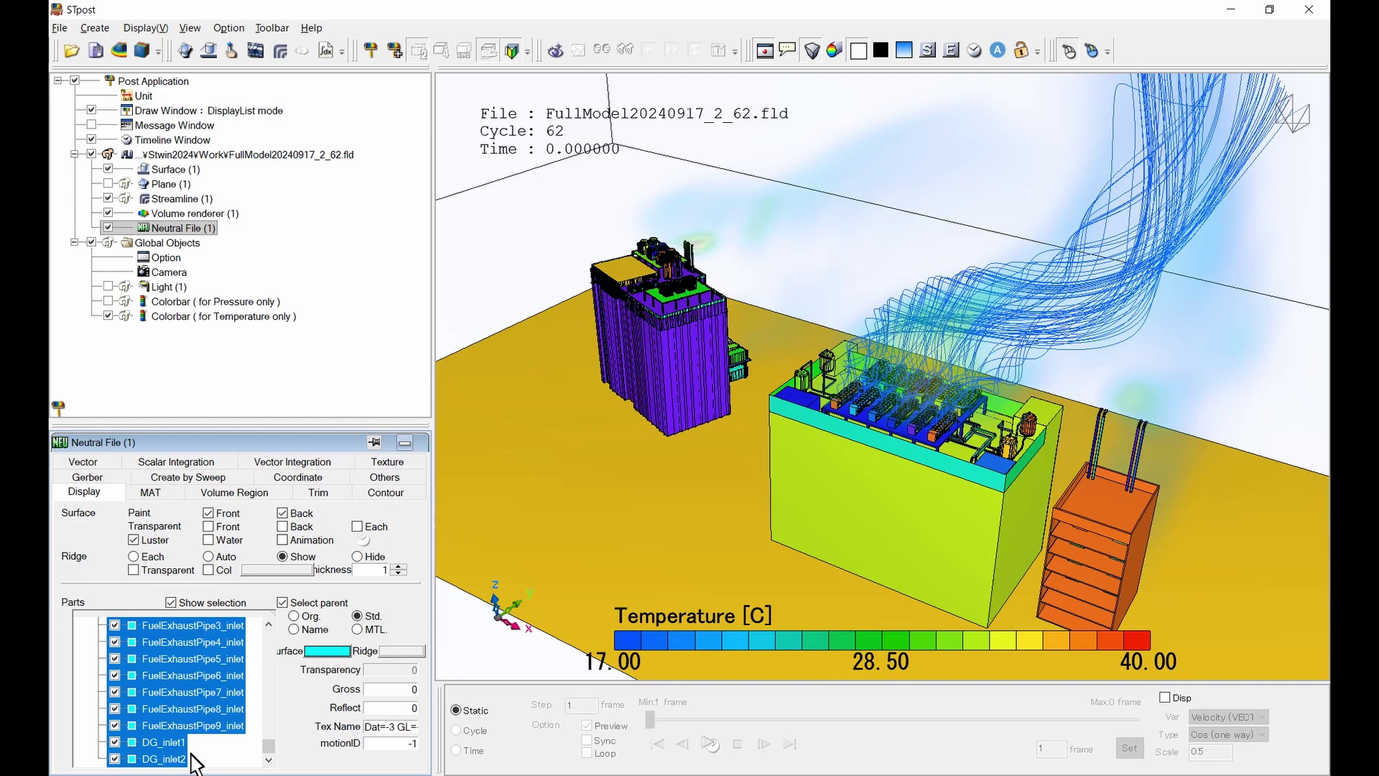
click(324, 650)
click(233, 554)
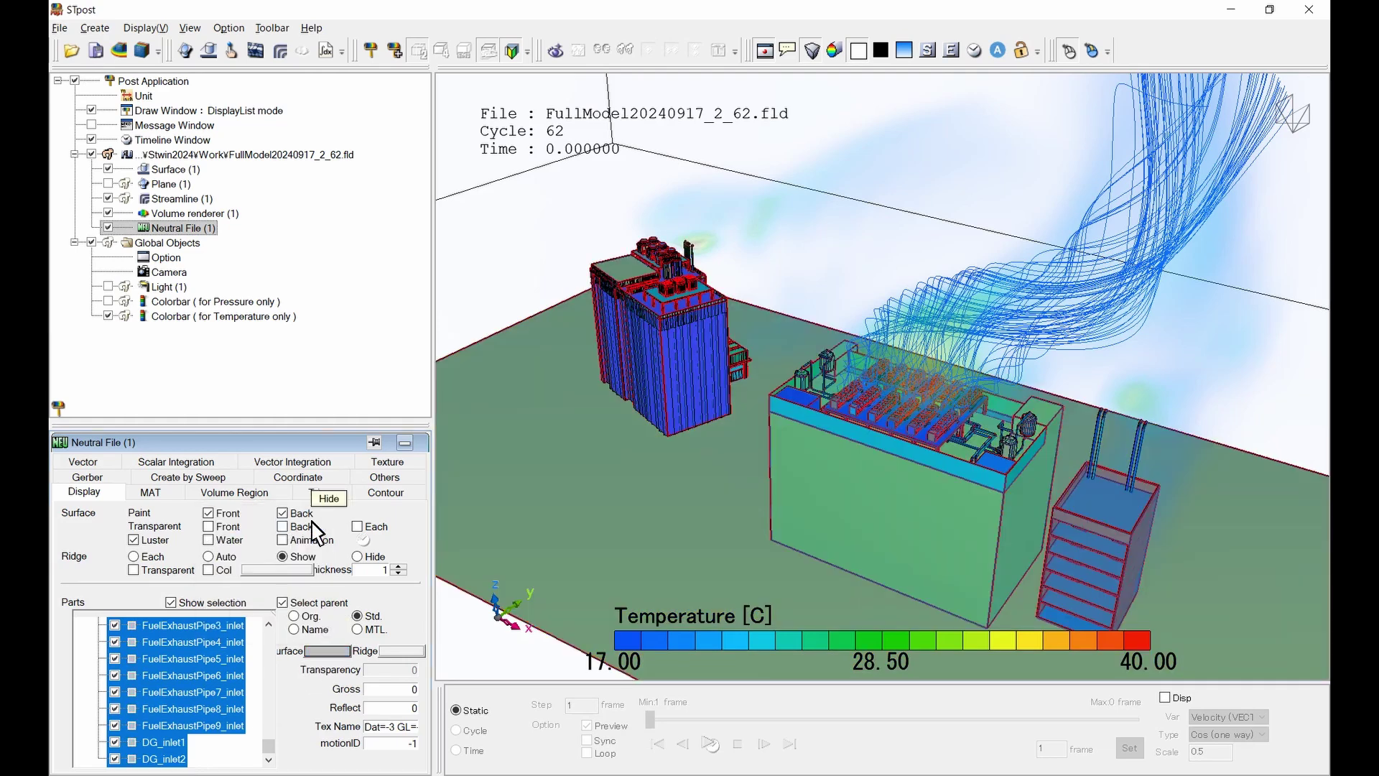
click(58, 407)
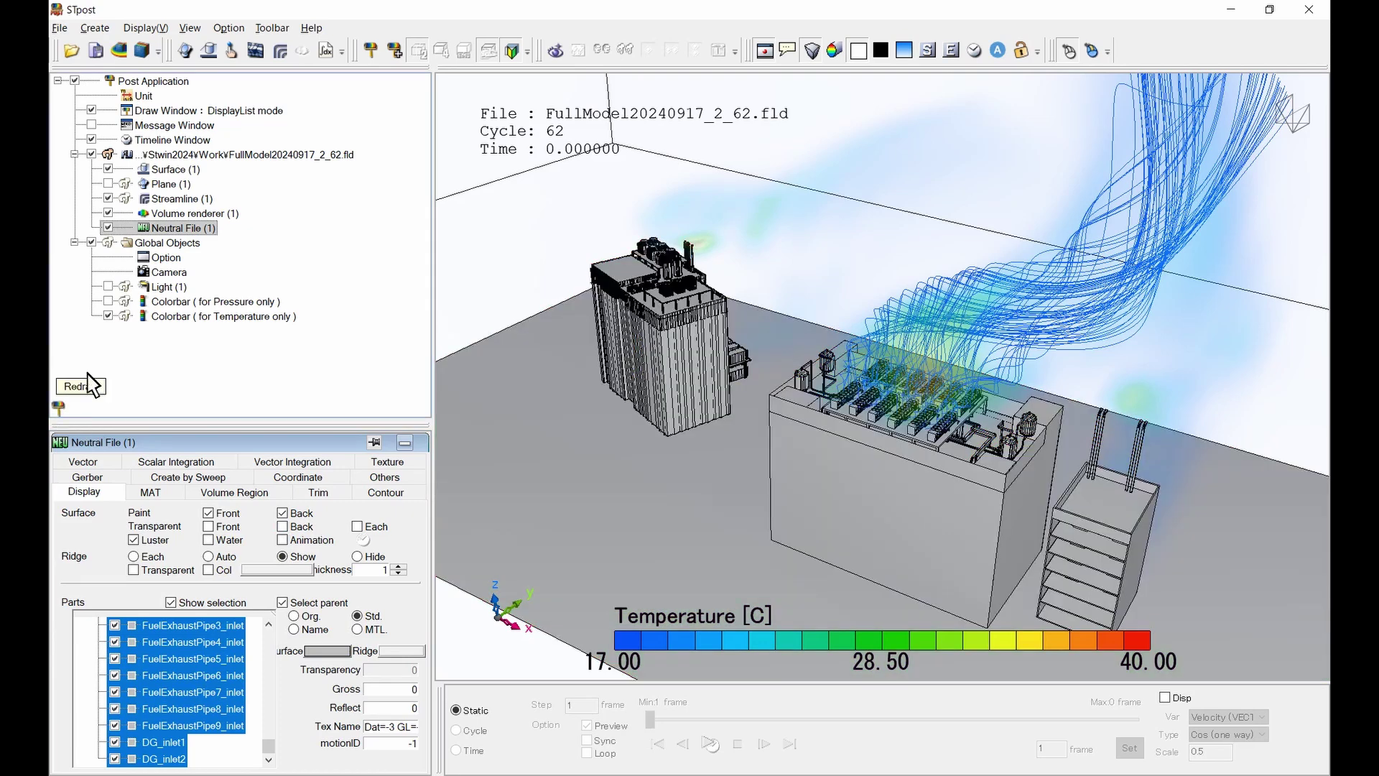
- Remove the file name, cycle and time from the field file's on-screen title and redraw the view
click(211, 155)
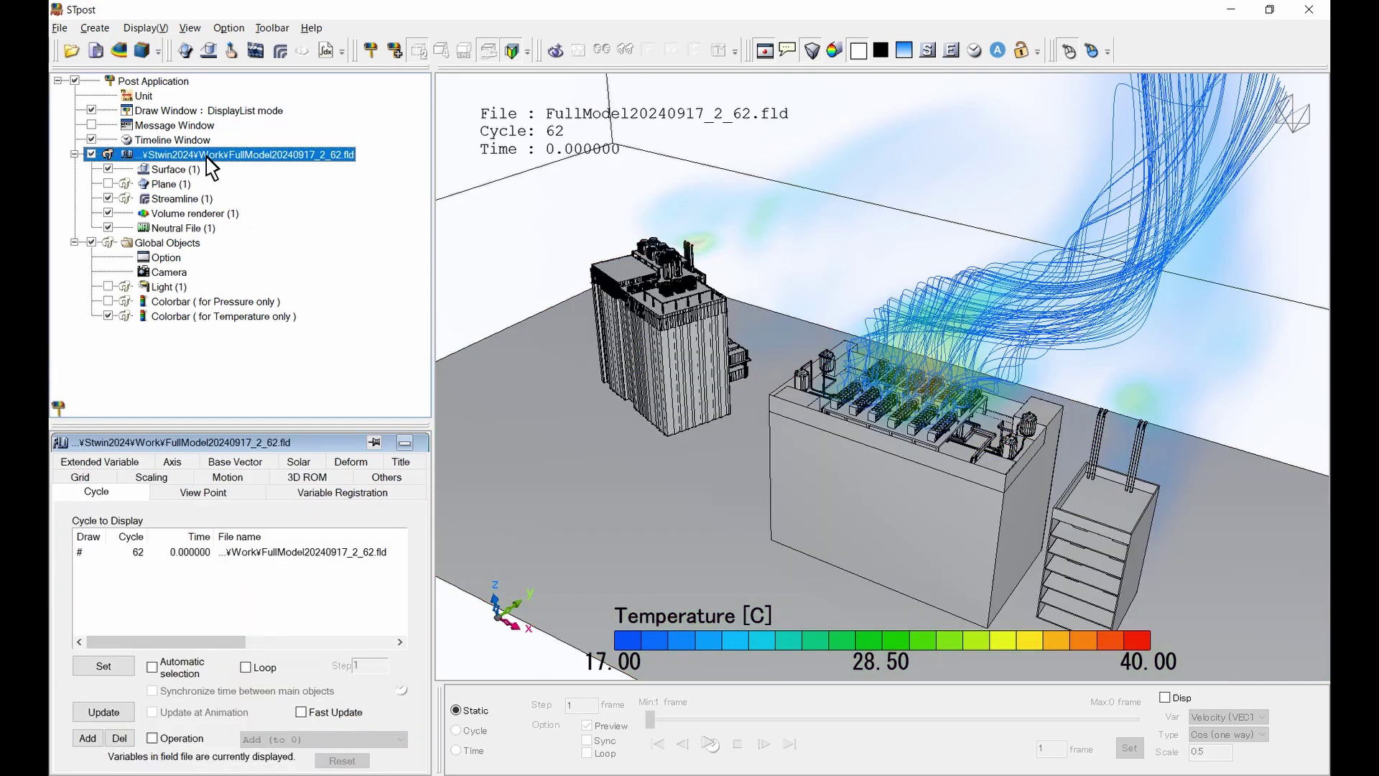
click(401, 462)
click(95, 547)
click(95, 567)
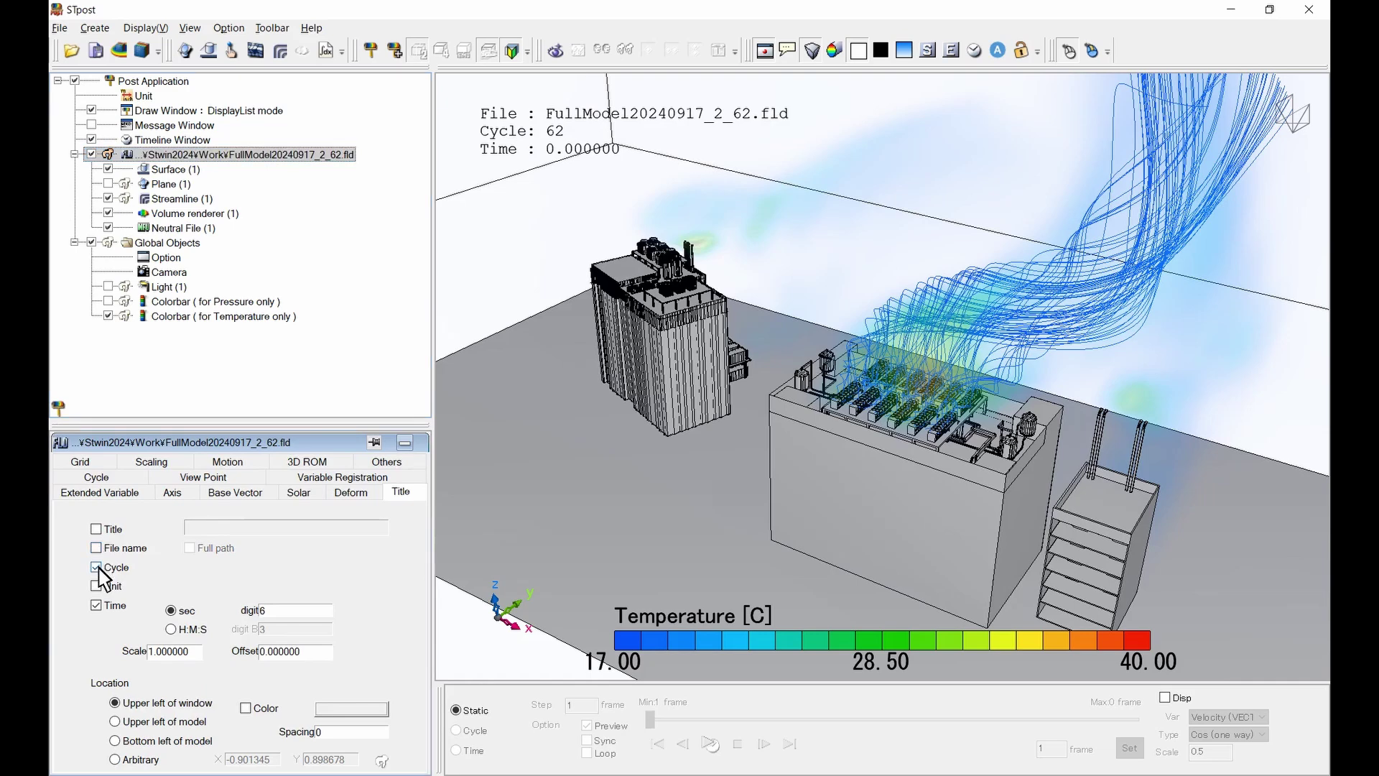
click(95, 605)
click(61, 411)
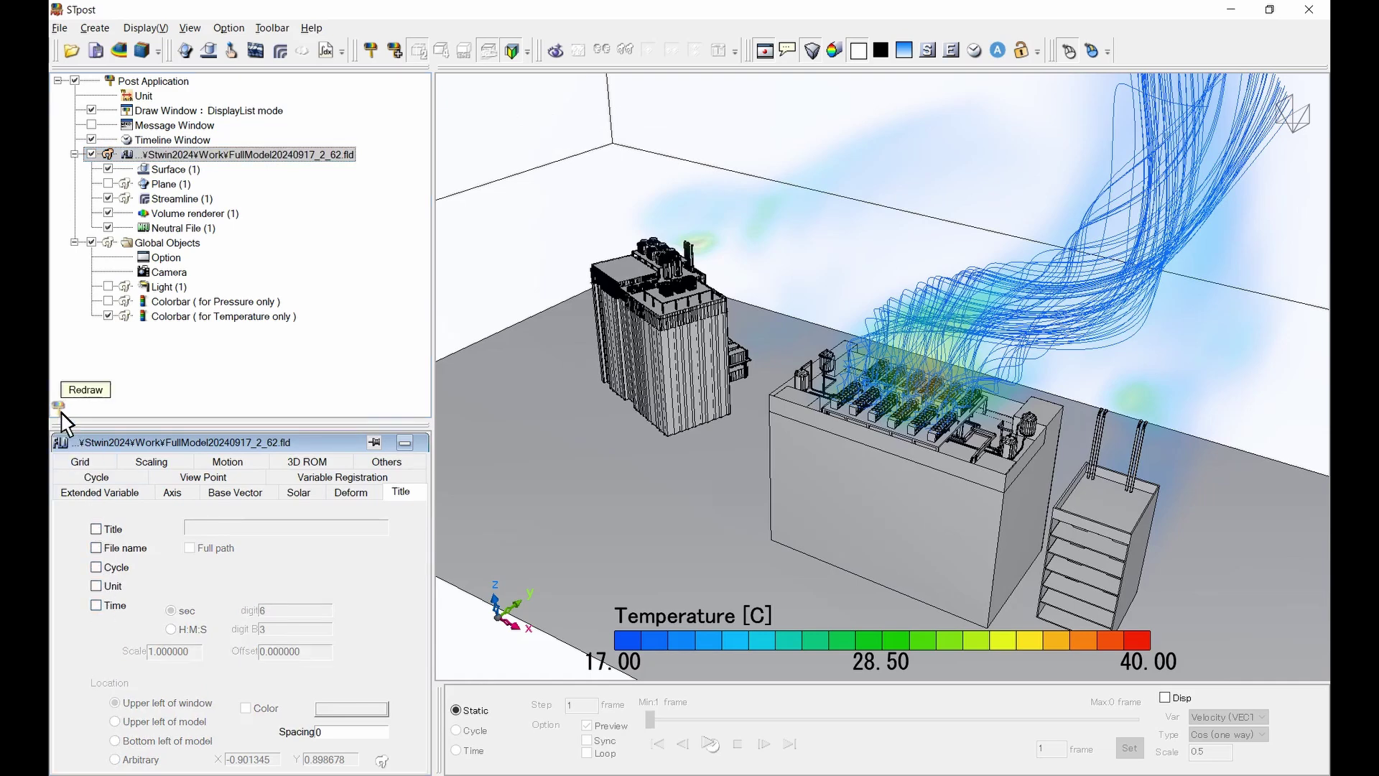